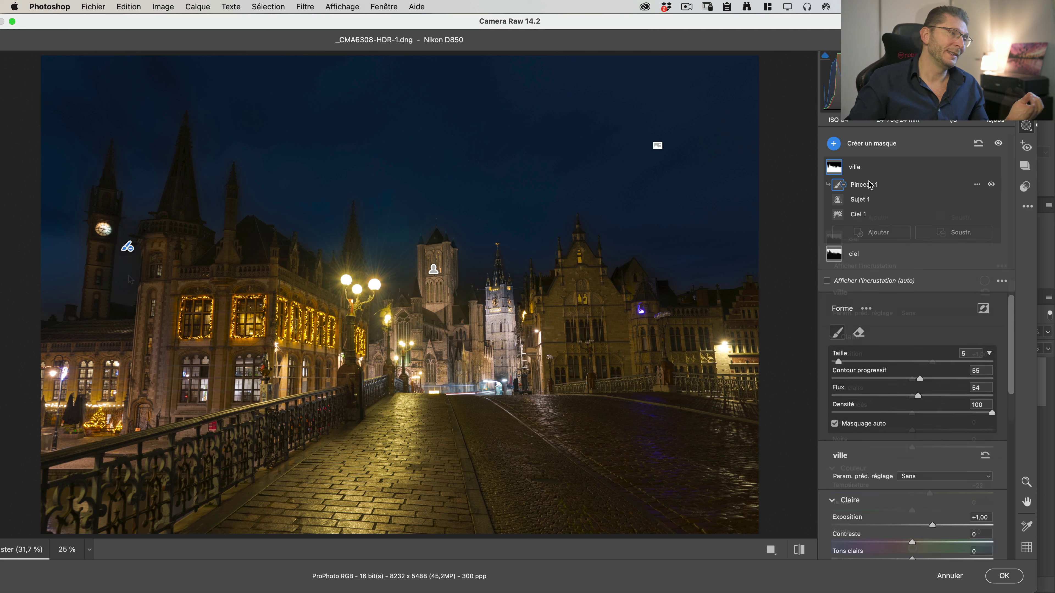
pyautogui.press('Delete')
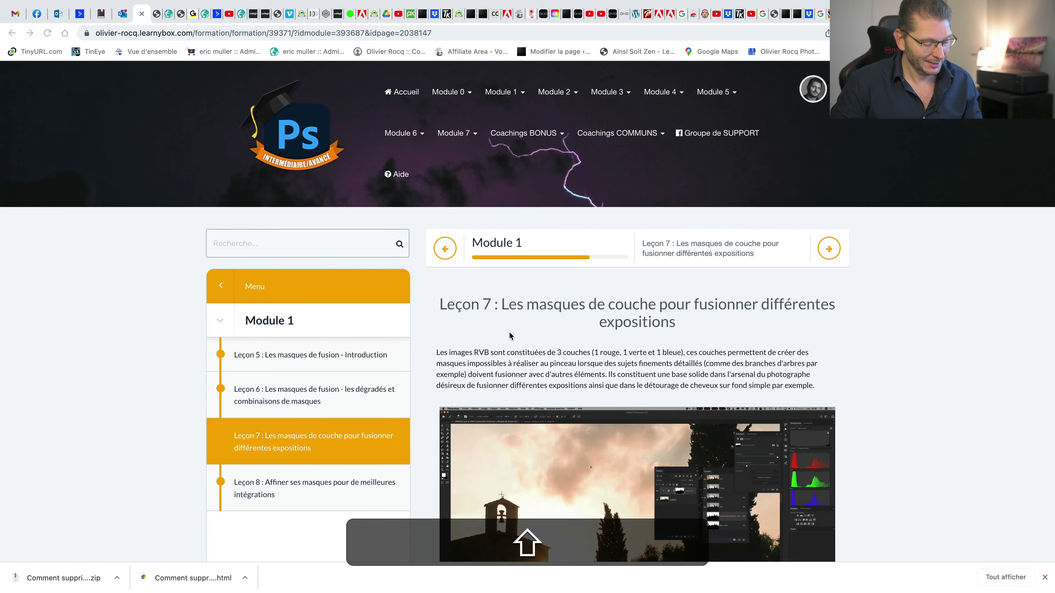
# - Read through the Leçon 7 page in the web browser and its PDF summary on channel masks for merging exposures
pyautogui.scroll(-3, 514, 332)
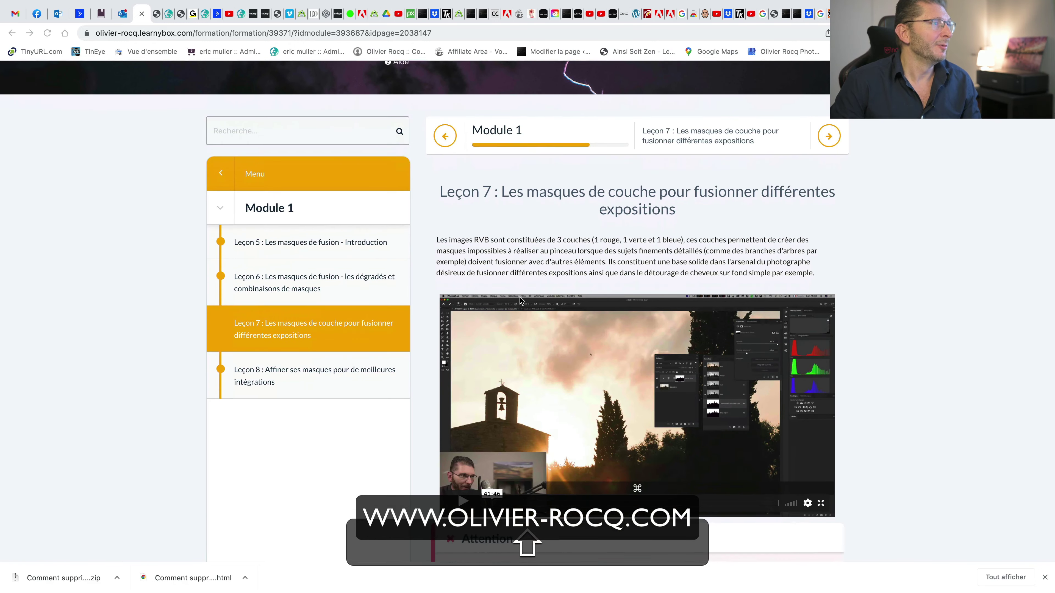
pyautogui.scroll(-5, 520, 298)
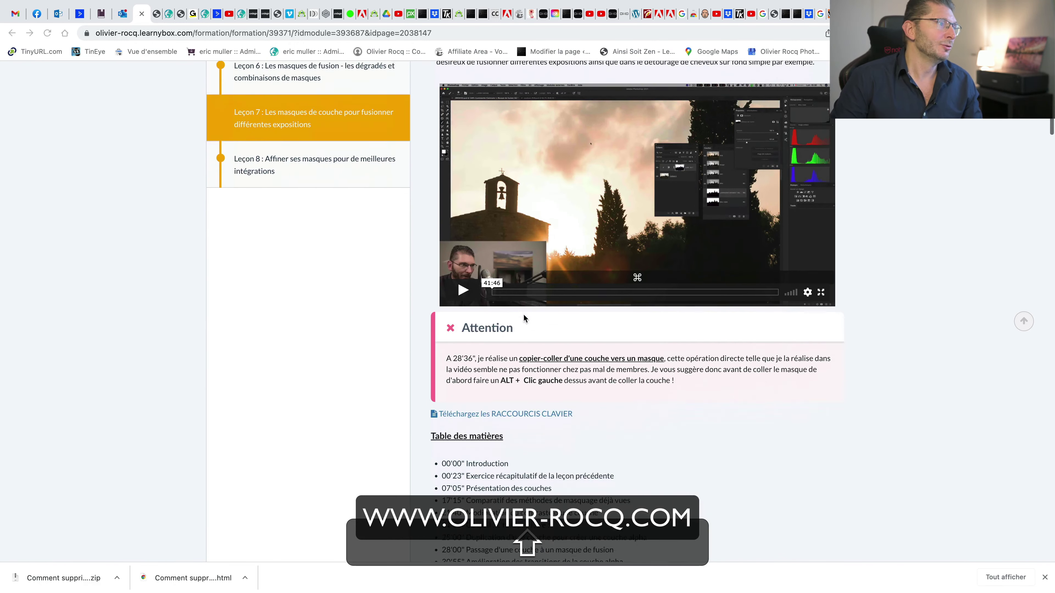
pyautogui.scroll(-8, 523, 318)
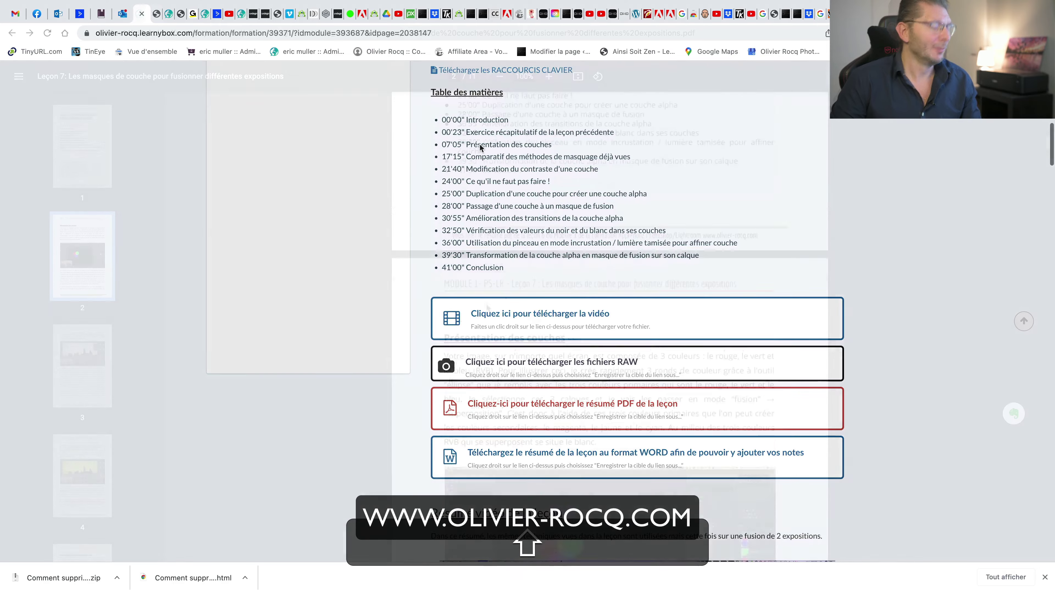
pyautogui.scroll(-15, 487, 308)
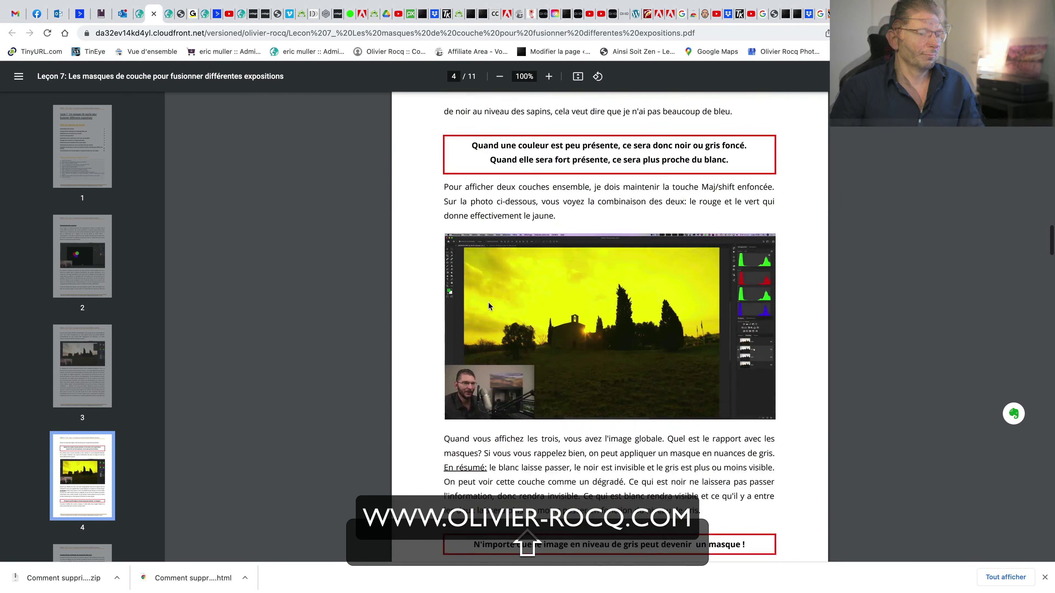
pyautogui.scroll(-15, 488, 306)
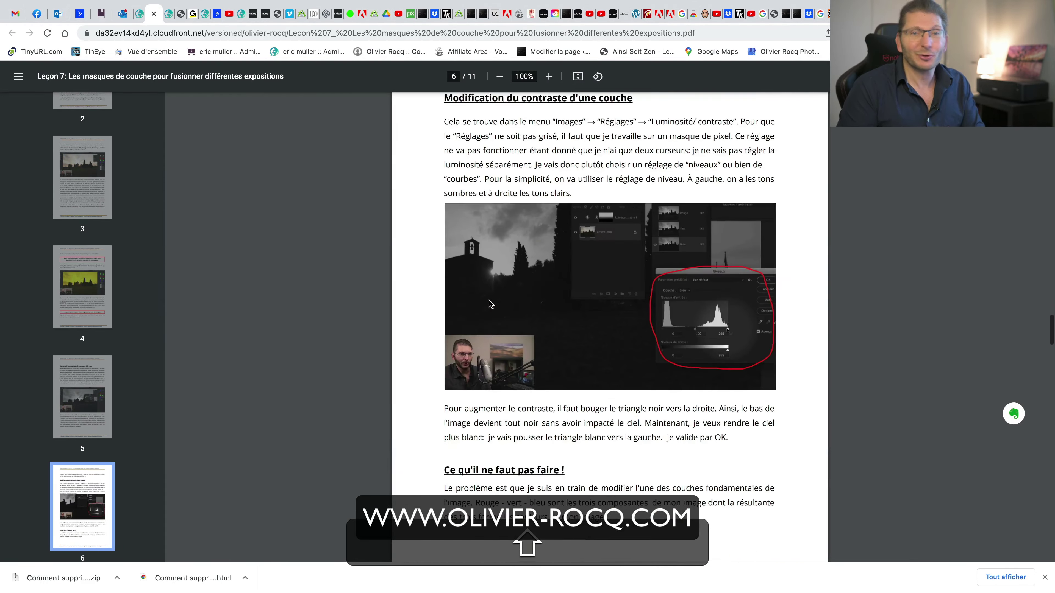
pyautogui.scroll(-15, 489, 304)
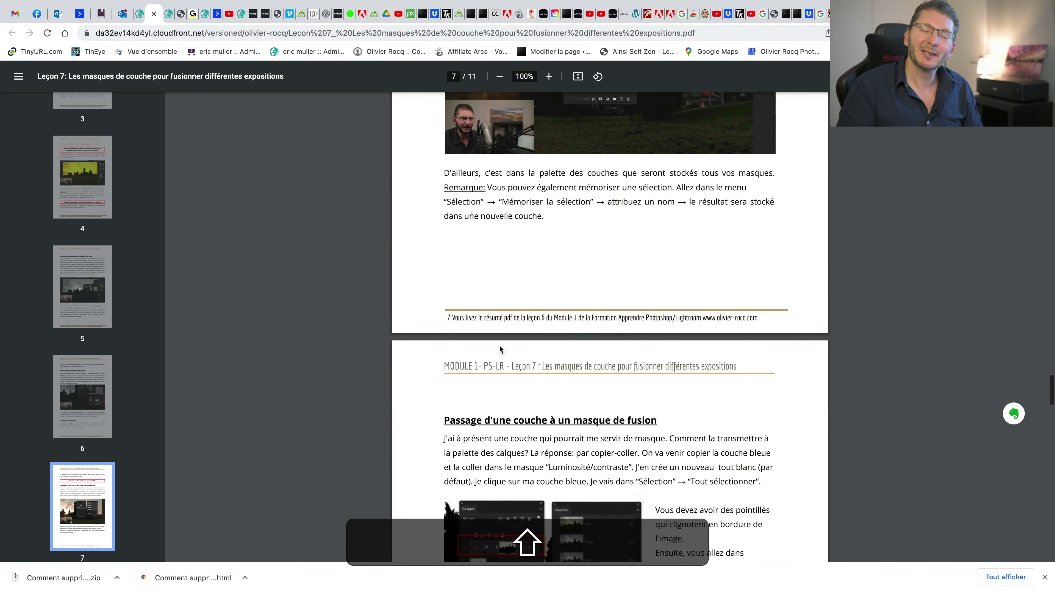
pyautogui.scroll(-15, 500, 349)
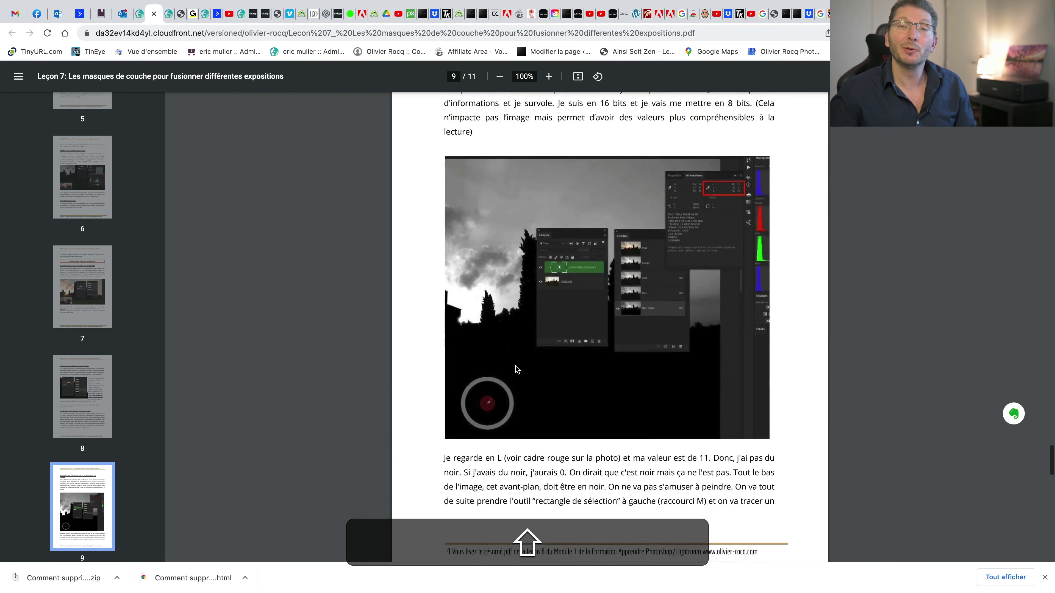
pyautogui.scroll(-5, 517, 369)
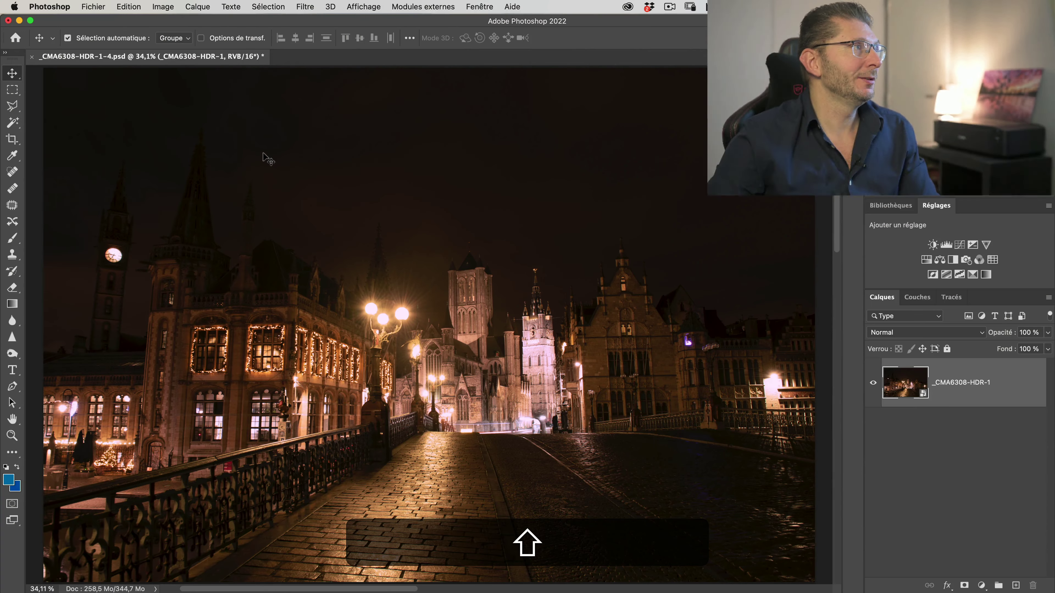
# - Select the sky automatically and preview the selection in Quick Mask mode
pyautogui.click(268, 6)
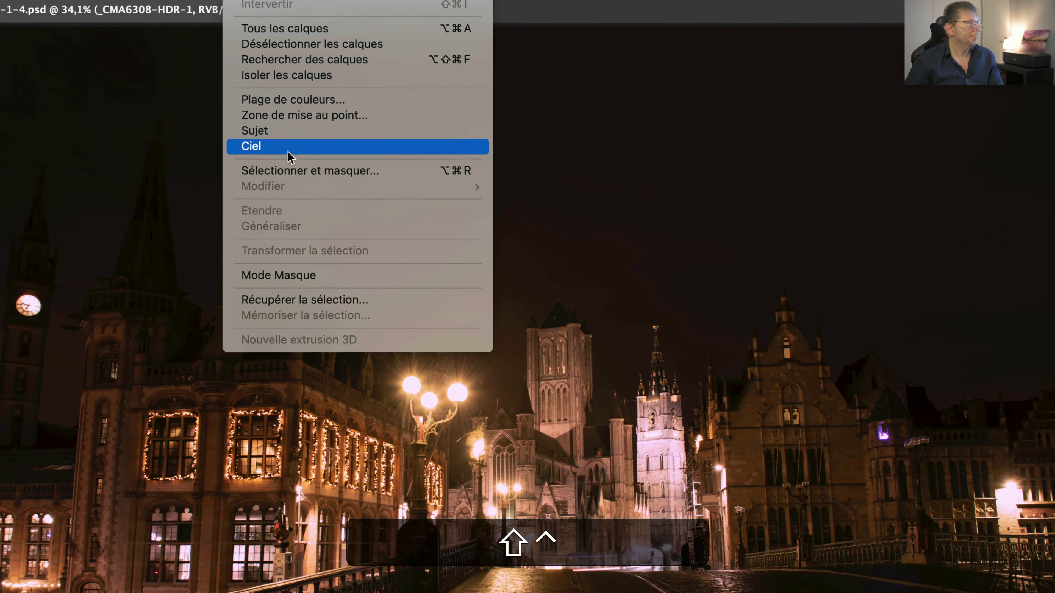
pyautogui.click(291, 148)
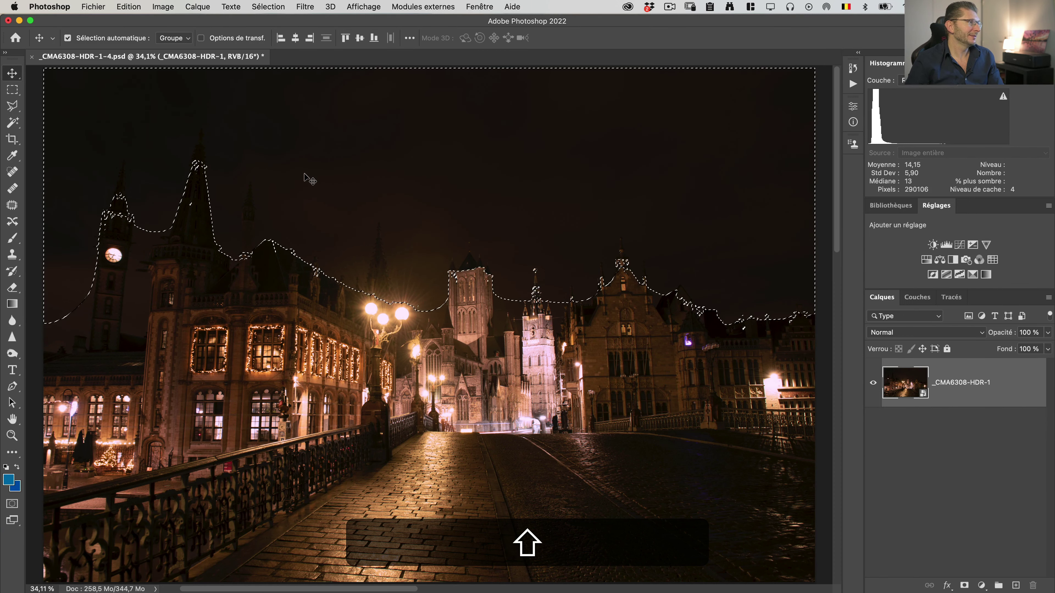
pyautogui.hotkey('shift', 'q')
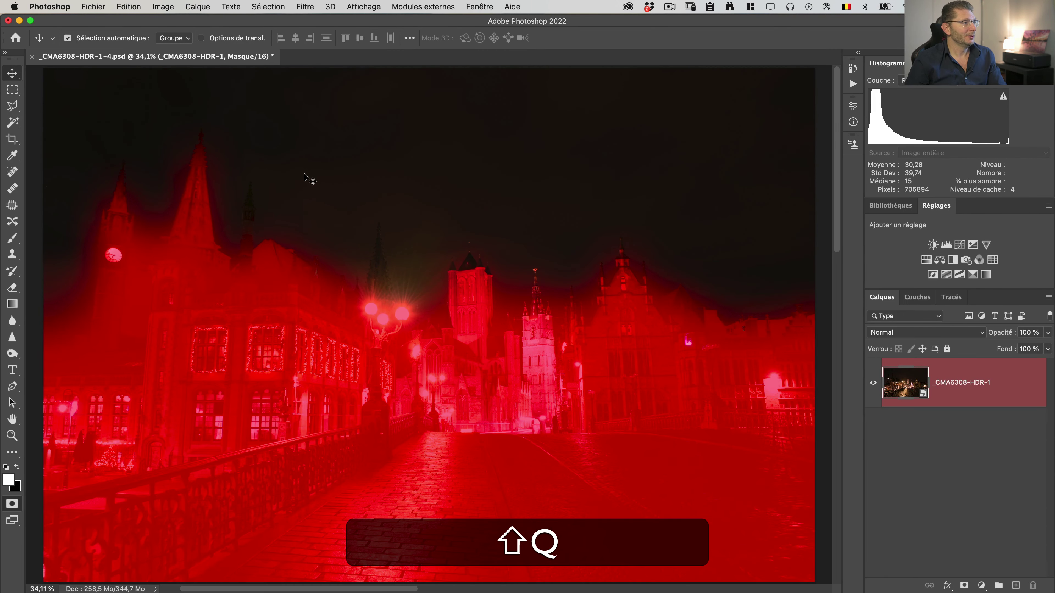
pyautogui.hotkey('shift', 'q')
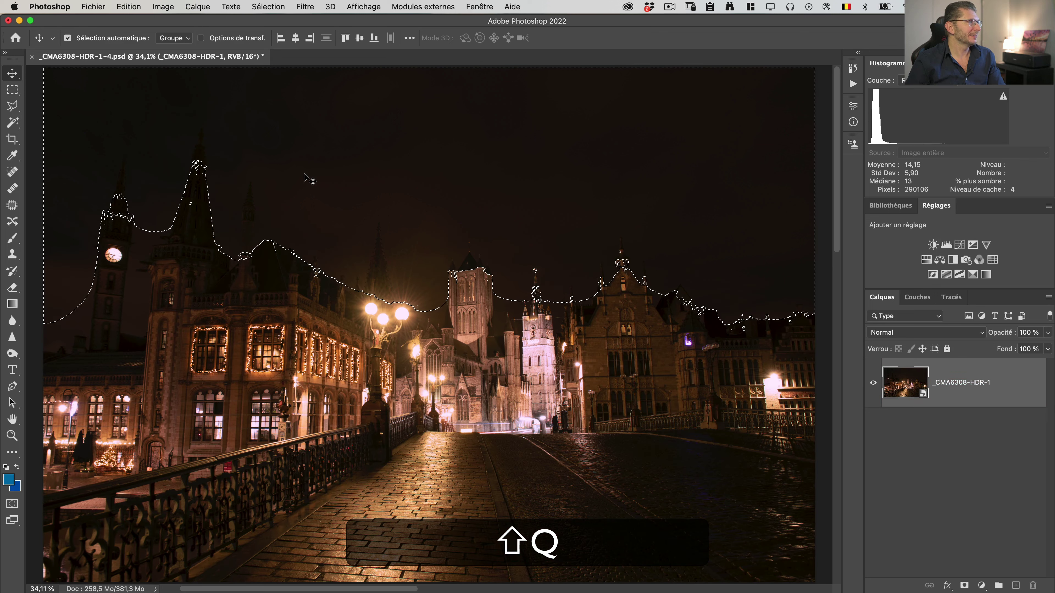
# - Inspect the sky selection's edge closely around the street lamps and church tower, and deselect it
pyautogui.press('super+space')
pyautogui.moveTo(370, 255); pyautogui.dragTo(377, 335)
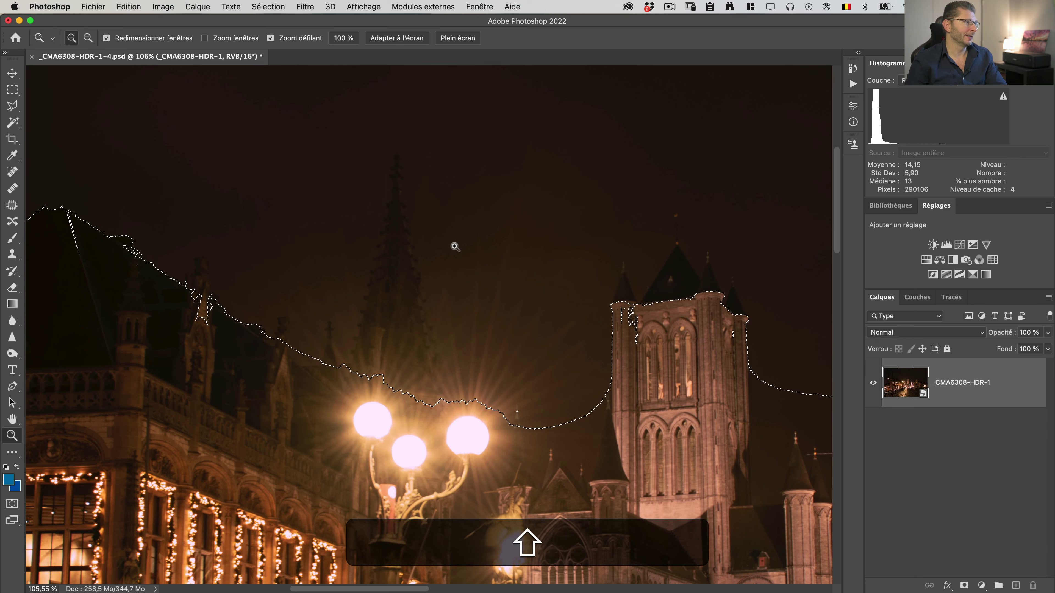
pyautogui.press('super+shift+minus')
pyautogui.press('super+shift+minus')
pyautogui.press('super+shift+minus')
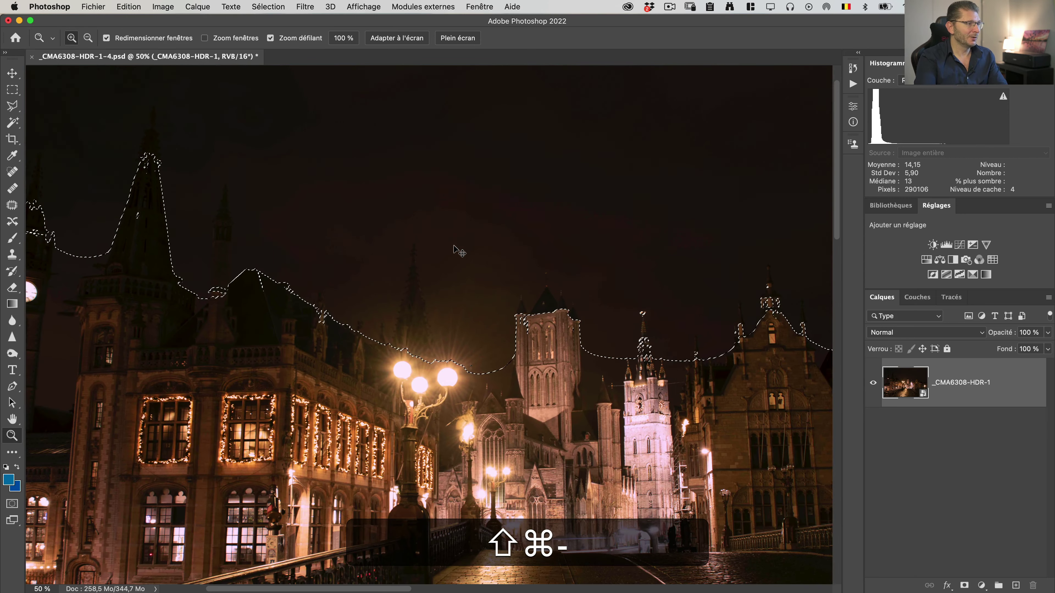
pyautogui.press('super+shift+minus')
pyautogui.press('super+shift+0')
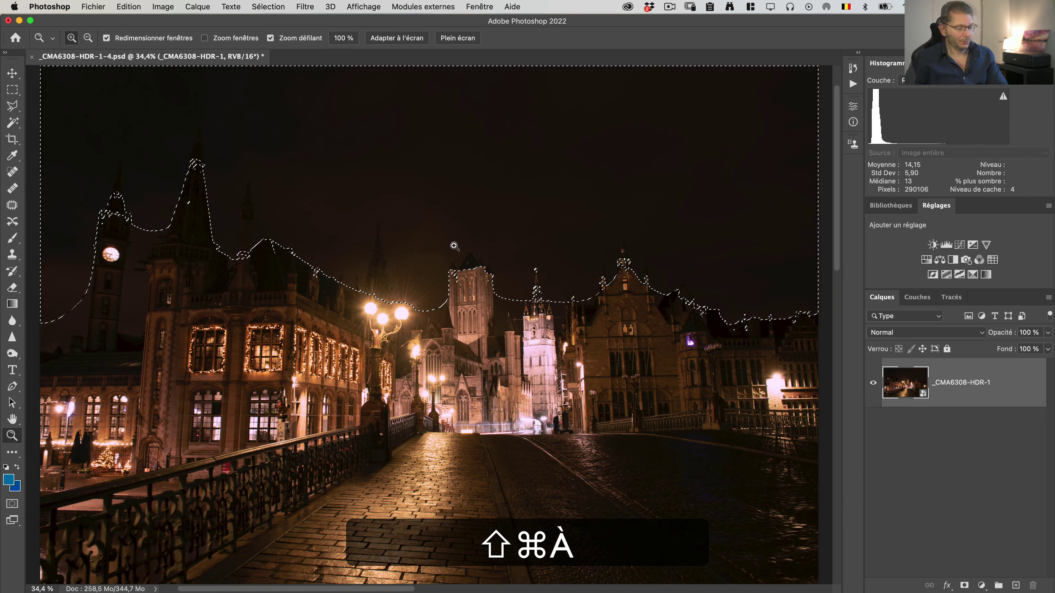
pyautogui.press('super+shift+d')
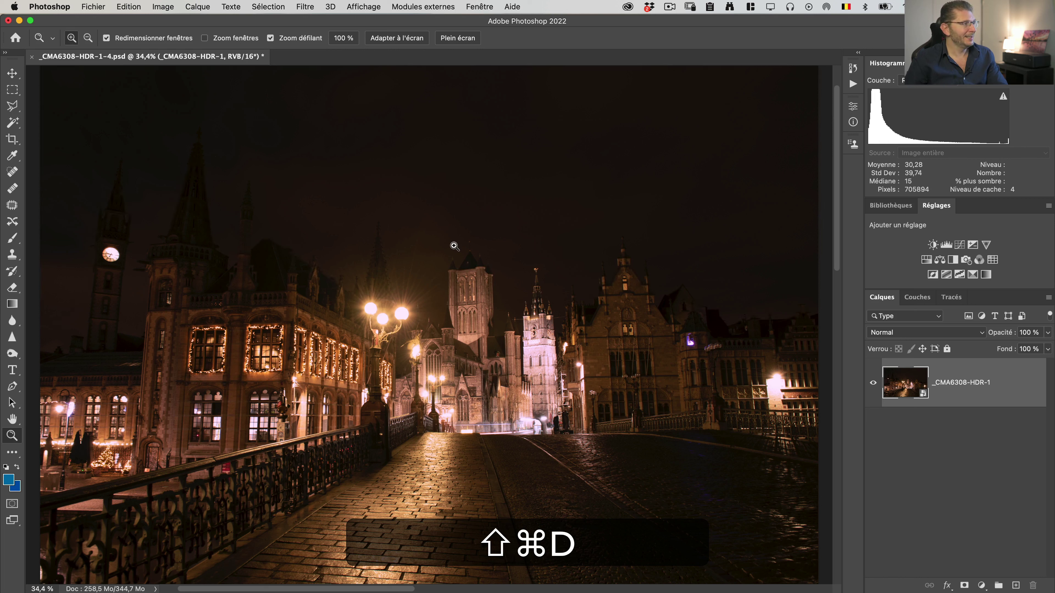
# - Try the automatic subject selection on the photo, preview it in Quick Mask mode, and deselect it
pyautogui.click(258, 8)
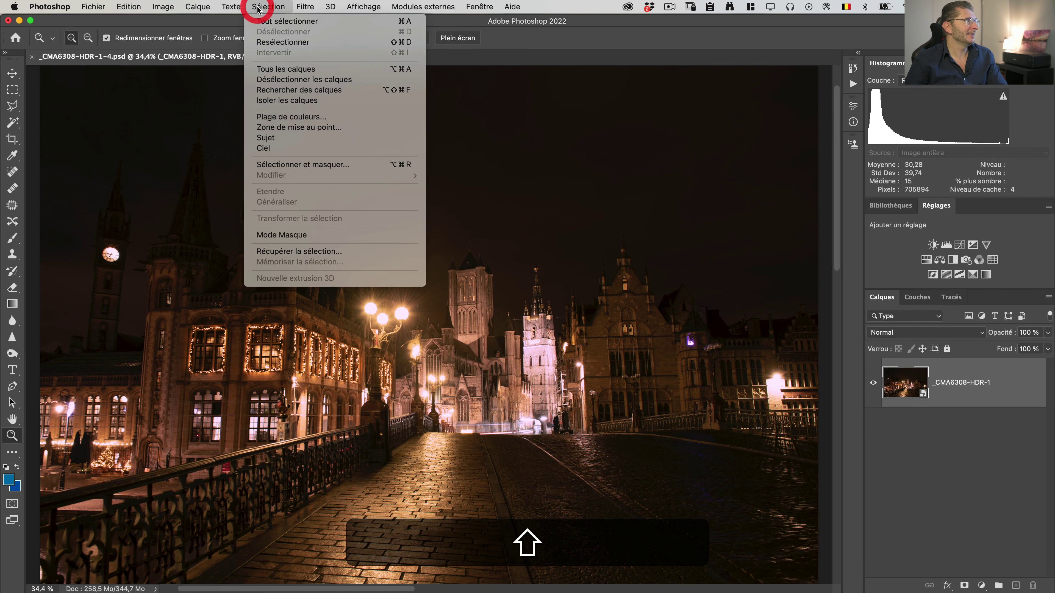
pyautogui.click(269, 139)
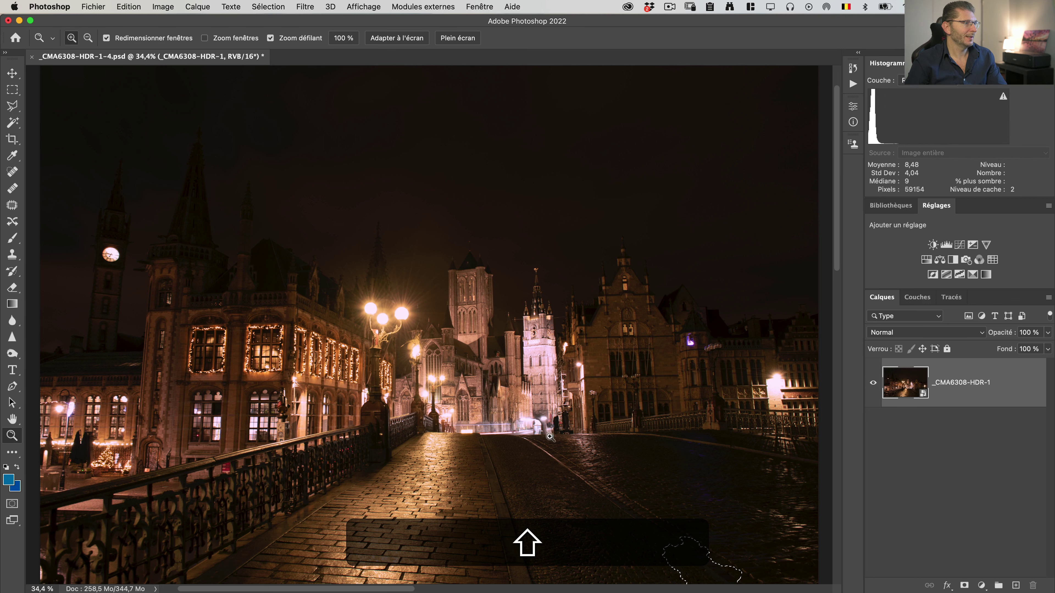
pyautogui.hotkey('shift', 'q')
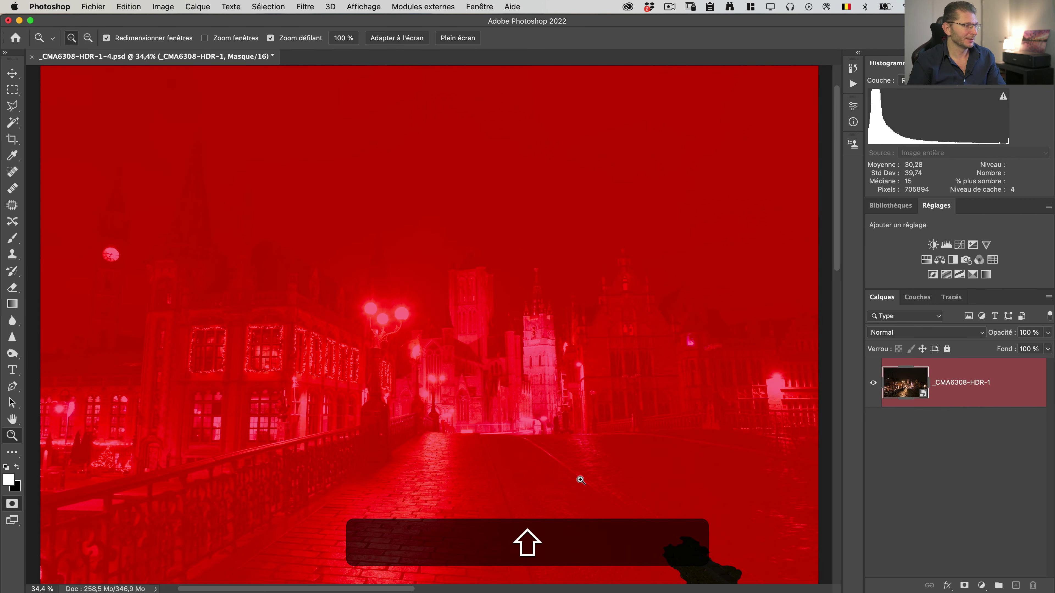
pyautogui.hotkey('shift', 'q')
pyautogui.press('shift+super+d')
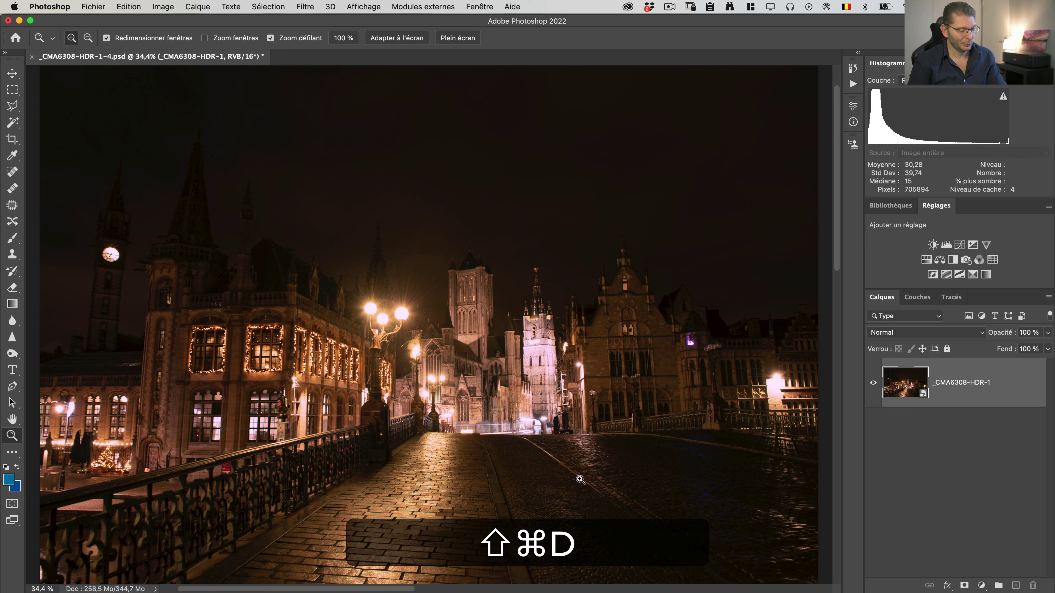
pyautogui.press('shift')
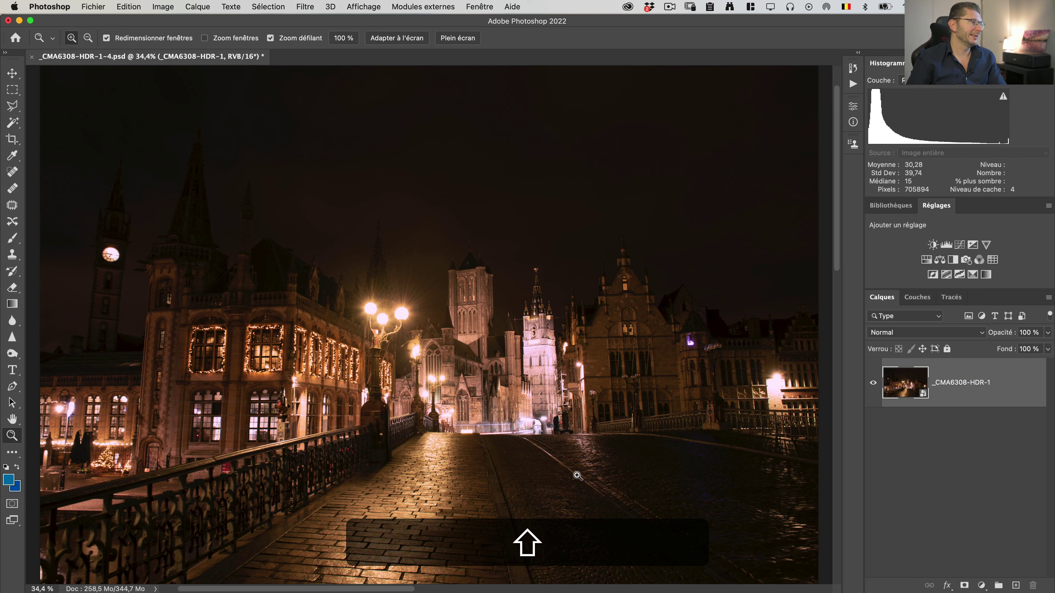
# - Activate the Object Selection tool
pyautogui.hotkey('shift', 'w')
pyautogui.hotkey('shift', 'w')
pyautogui.rightClick(13, 124)
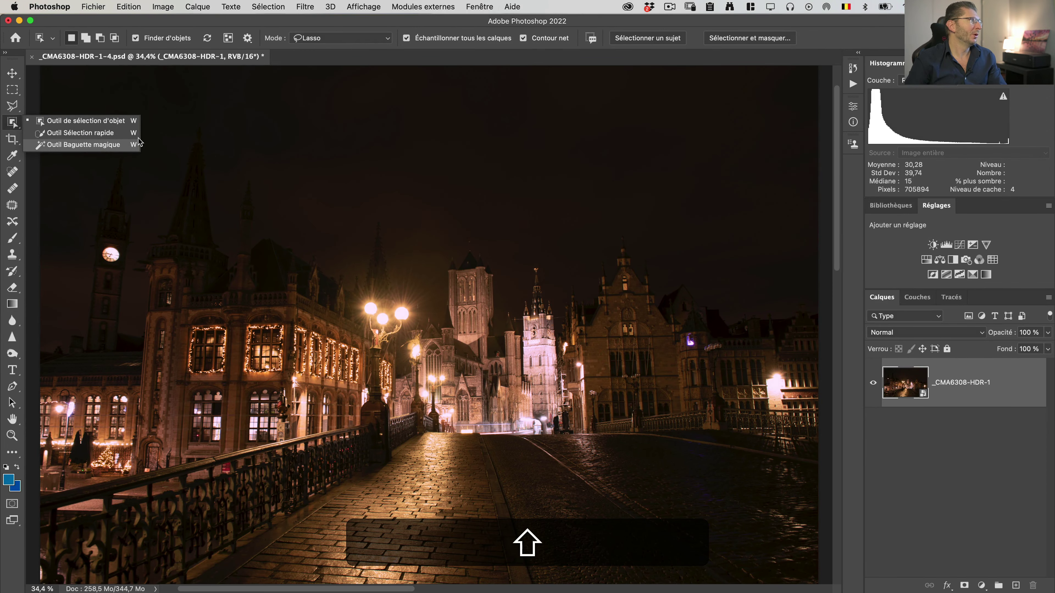
pyautogui.click(203, 26)
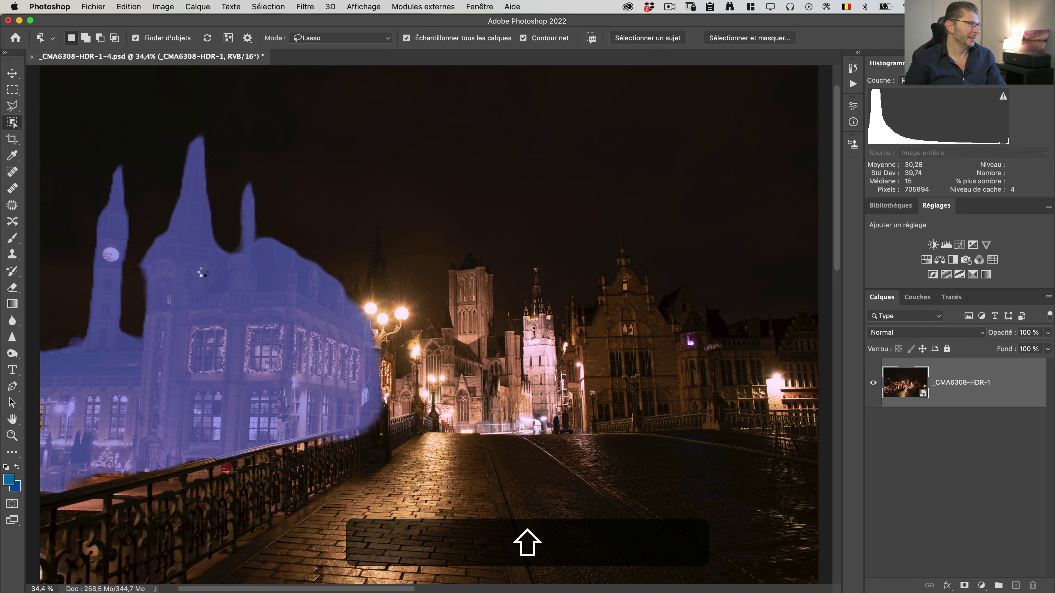
# - Select the large building with the lit windows as a detected object, preview it in Quick Mask mode, and deselect it
pyautogui.keyDown('shift'); pyautogui.click(202, 273); pyautogui.keyUp('shift')
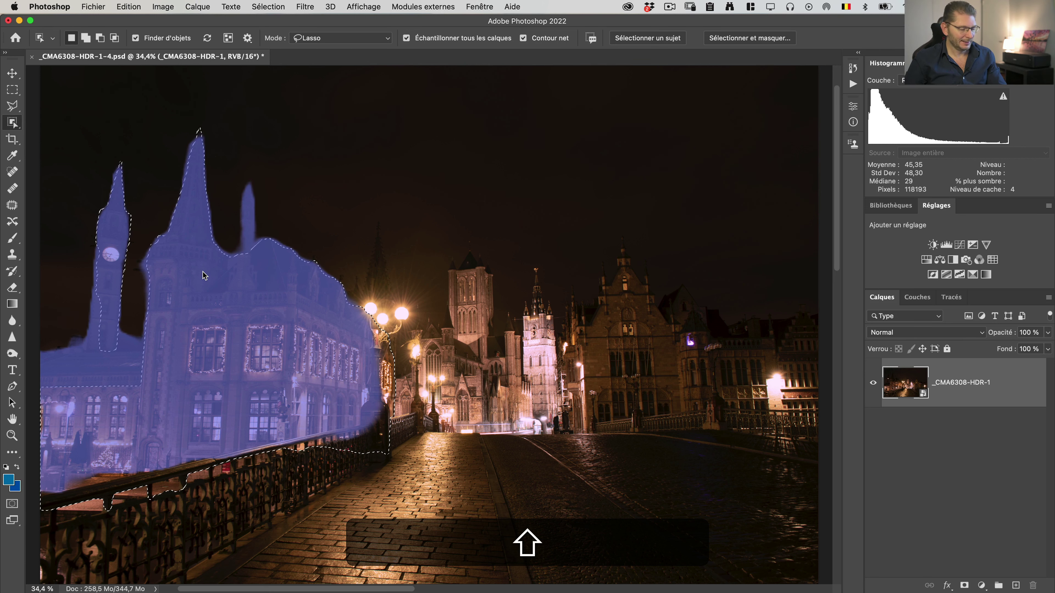
pyautogui.hotkey('shift', 'q')
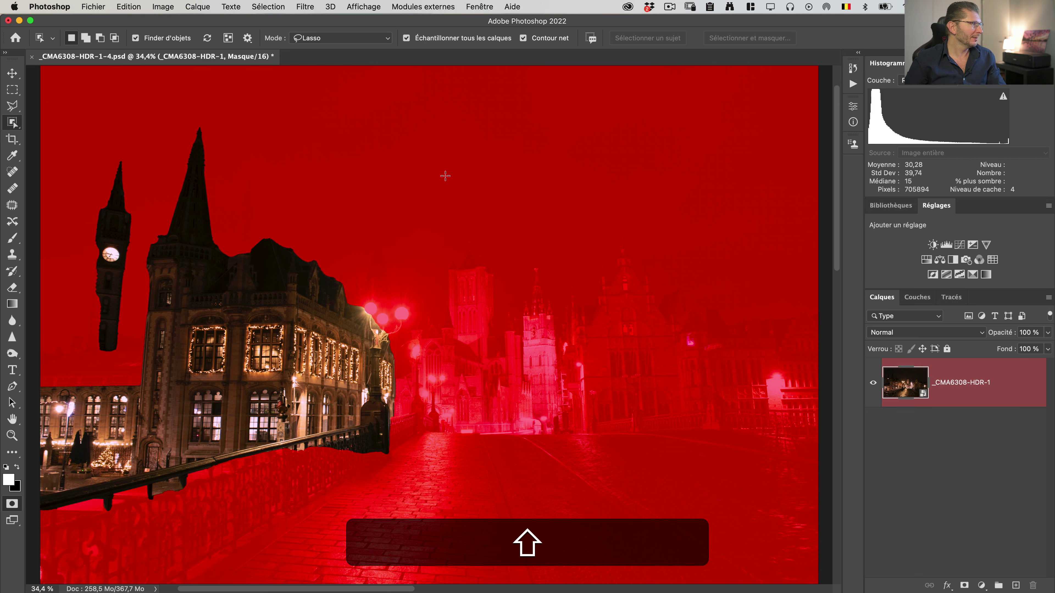
pyautogui.hotkey('shift', 'q')
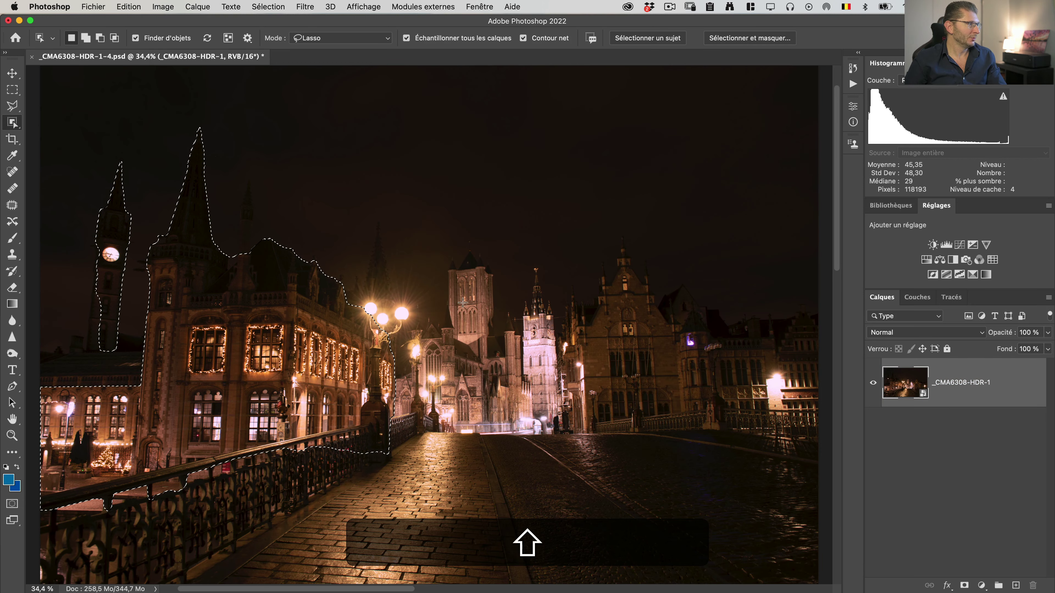
pyautogui.press('shift+super+d')
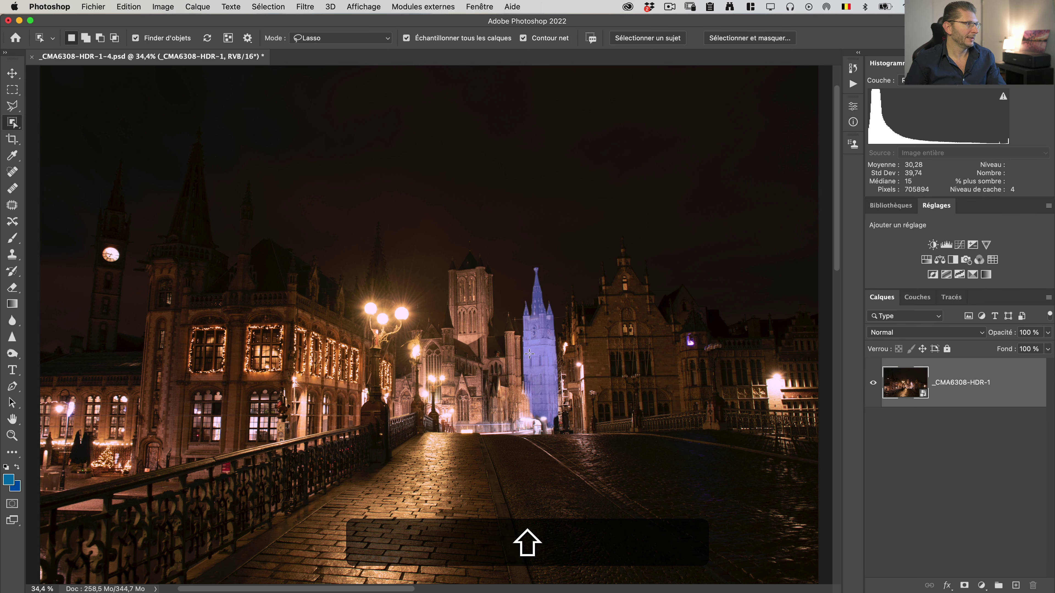
# - Select the bright white tower as a detected object and examine its outline closely in Quick Mask and normal view
pyautogui.click(530, 355)
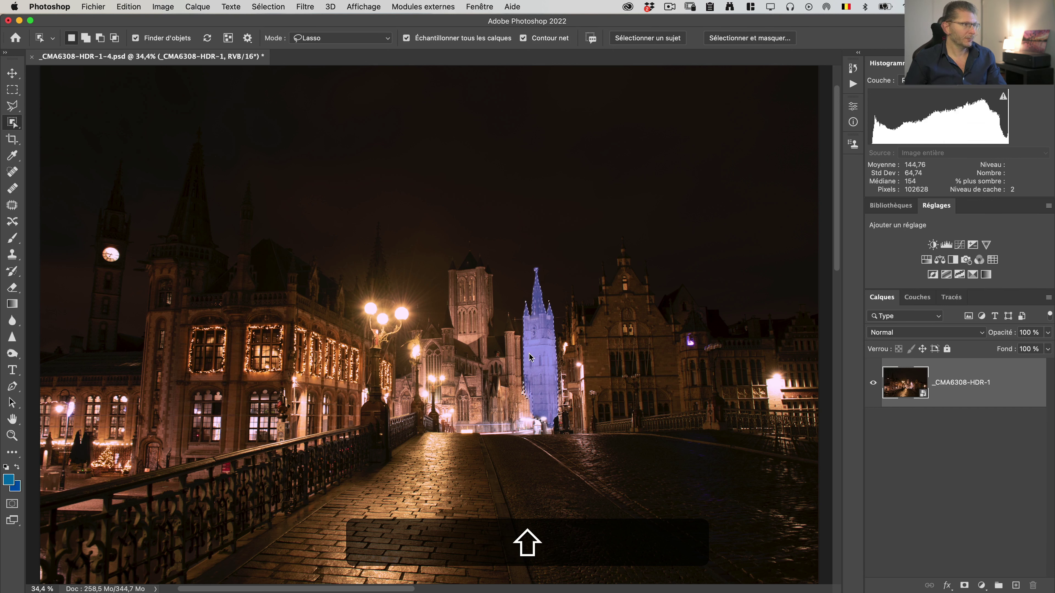
pyautogui.hotkey('shift', 'q')
pyautogui.hotkey('shift', 'z')
pyautogui.moveTo(538, 283); pyautogui.dragTo(582, 301)
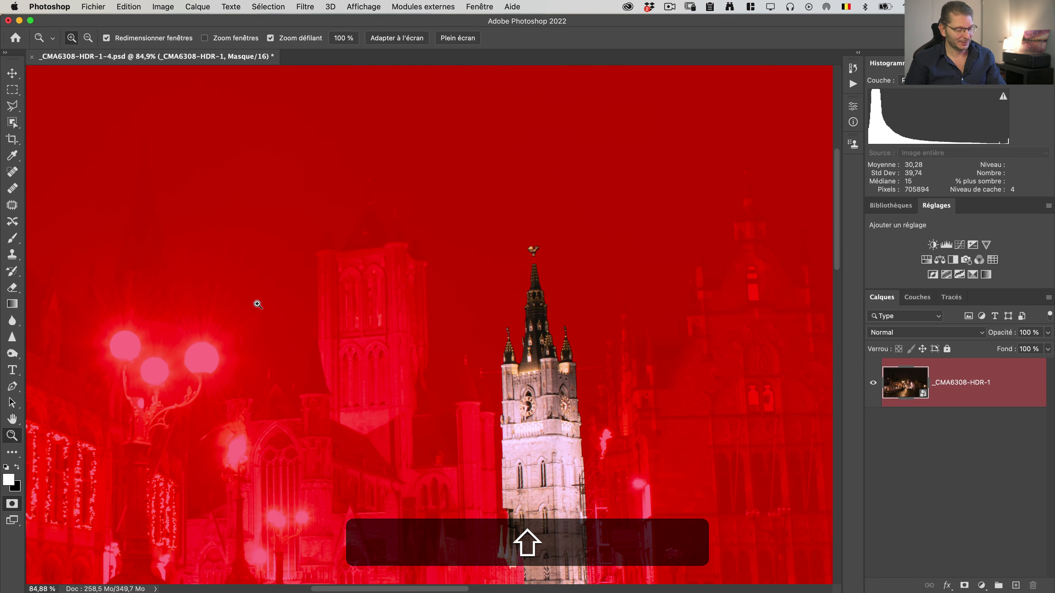
pyautogui.hotkey('shift', 'q')
pyautogui.moveTo(676, 308); pyautogui.dragTo(457, 222)
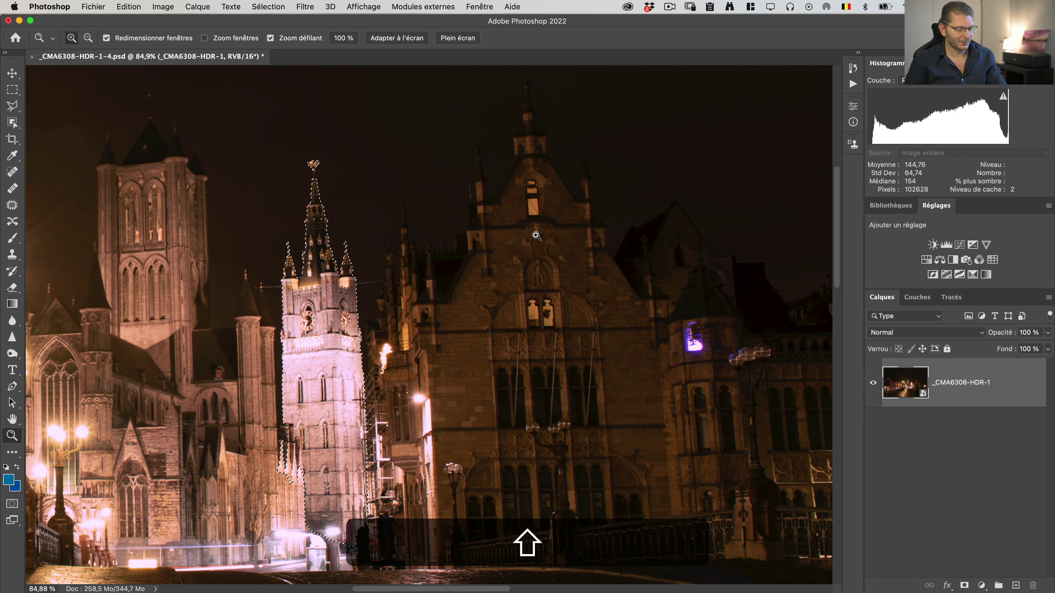
pyautogui.press('shift+super+0')
# - Clear the tower selection and set the Object Selection tool's mode to Rectangle
pyautogui.hotkey('shift', 'w')
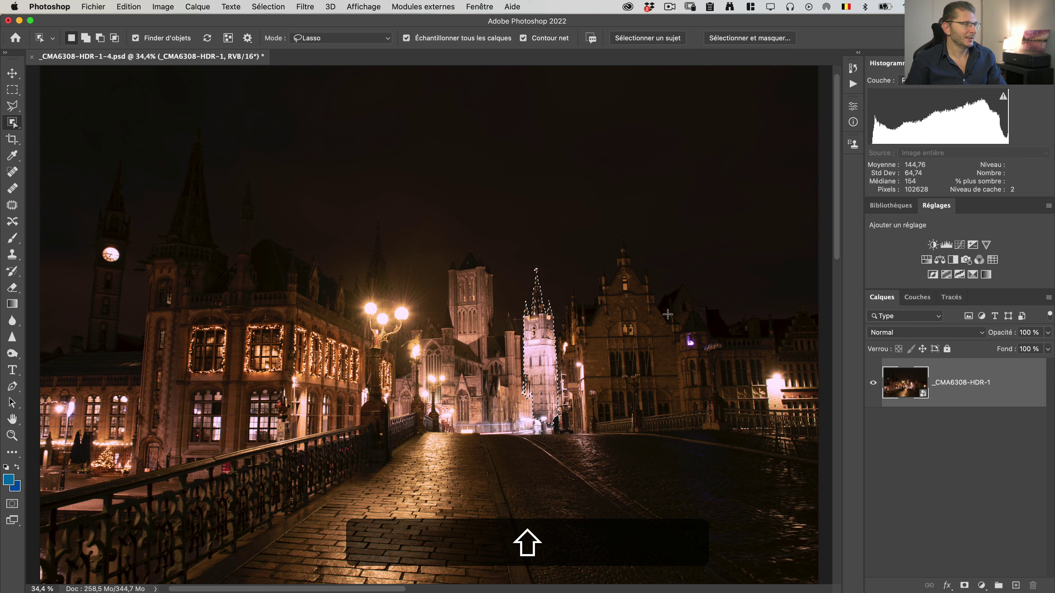
pyautogui.click(592, 300)
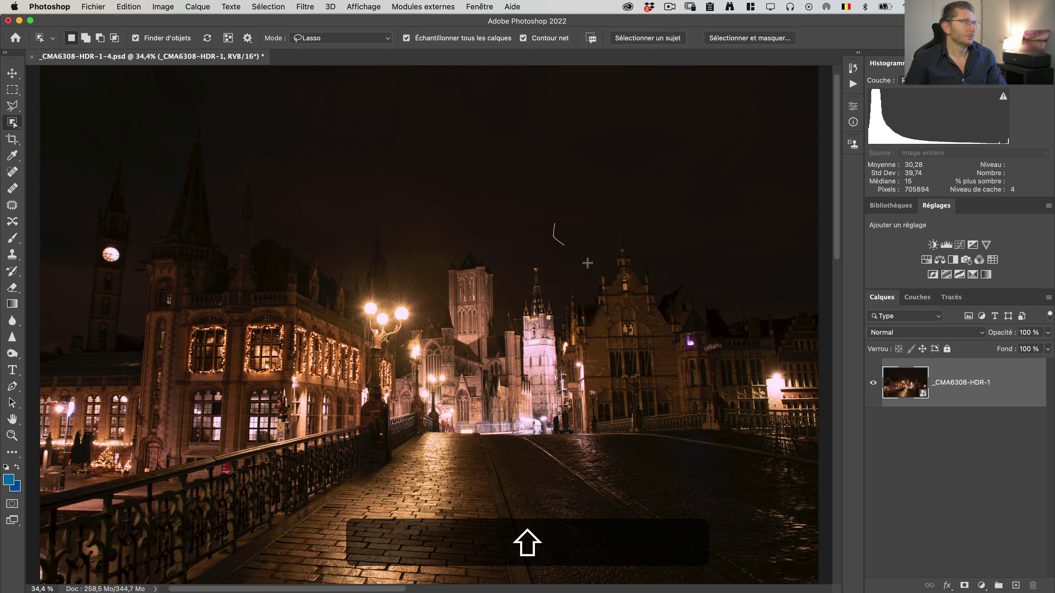
pyautogui.click(345, 40)
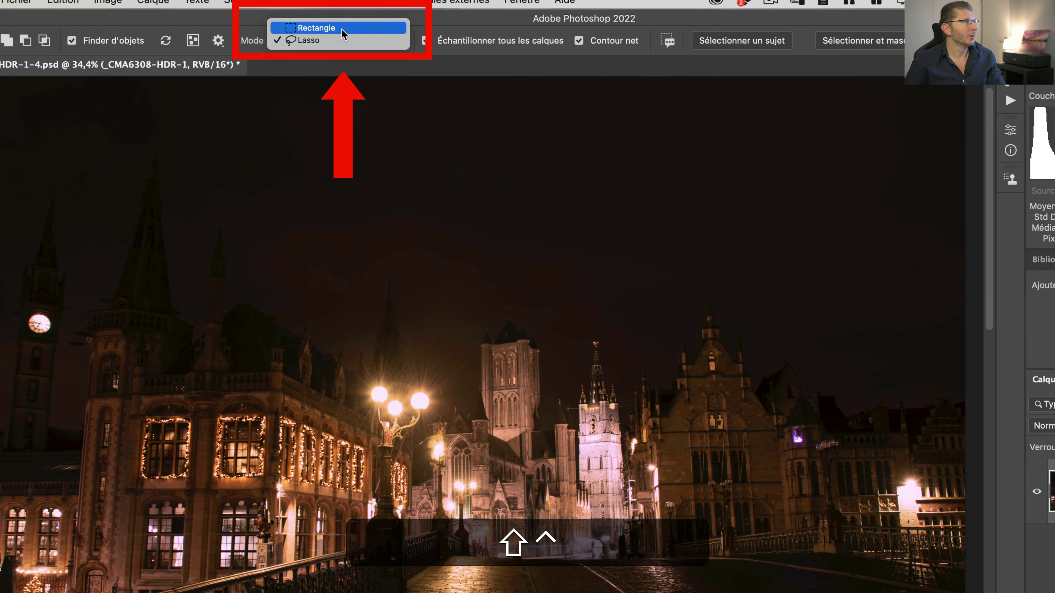
pyautogui.click(341, 29)
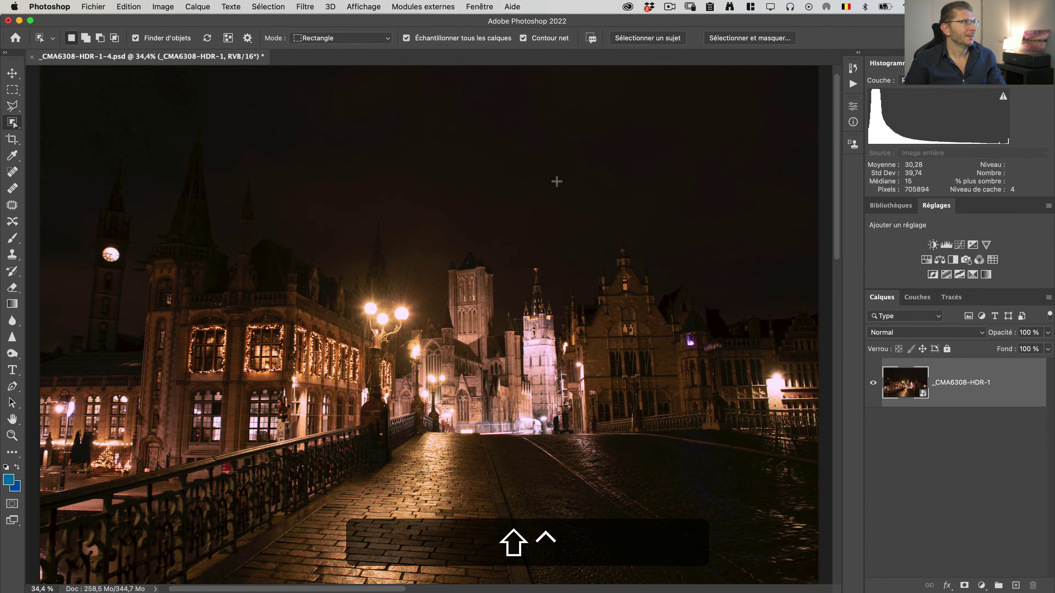
# - Select the gabled buildings at the photo's right side with an Object Selection rectangle and examine their outline closely in Quick Mask mode
pyautogui.moveTo(551, 216); pyautogui.dragTo(822, 440)
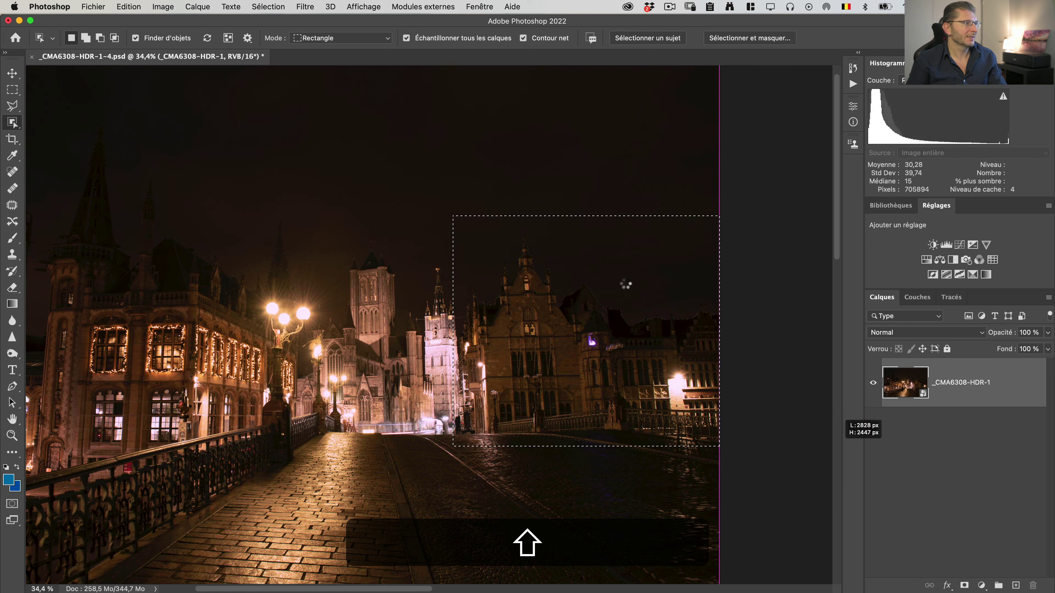
pyautogui.hotkey('shift', 'q')
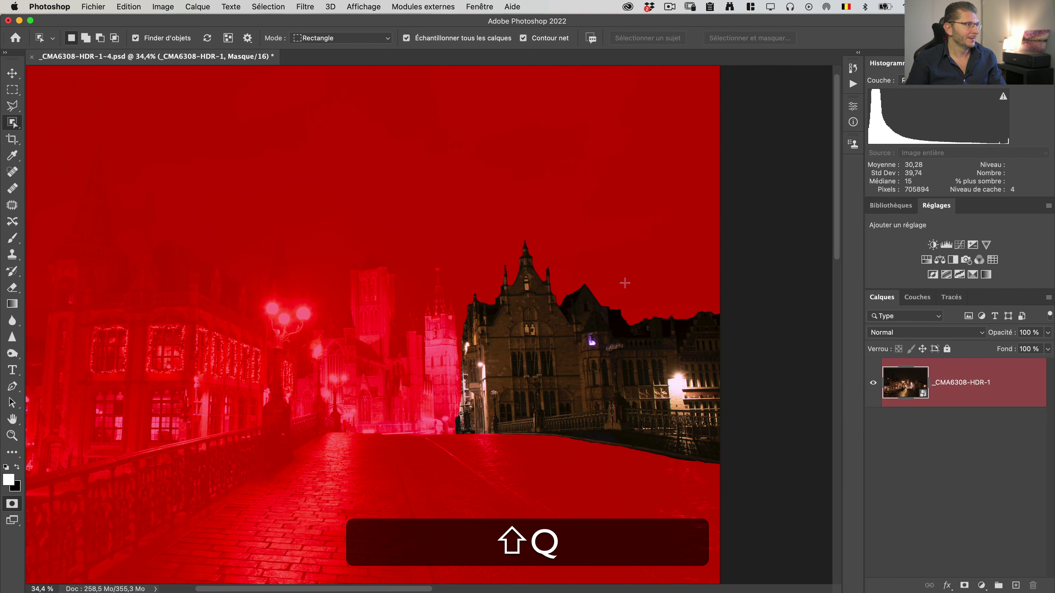
pyautogui.hotkey('shift', 'z')
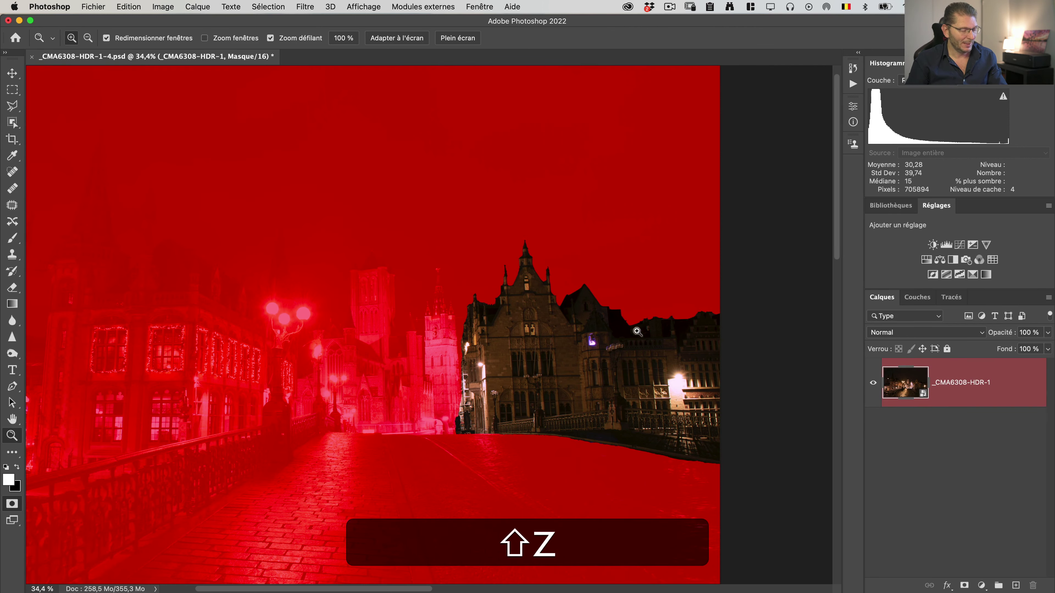
pyautogui.moveTo(637, 327); pyautogui.dragTo(211, 230)
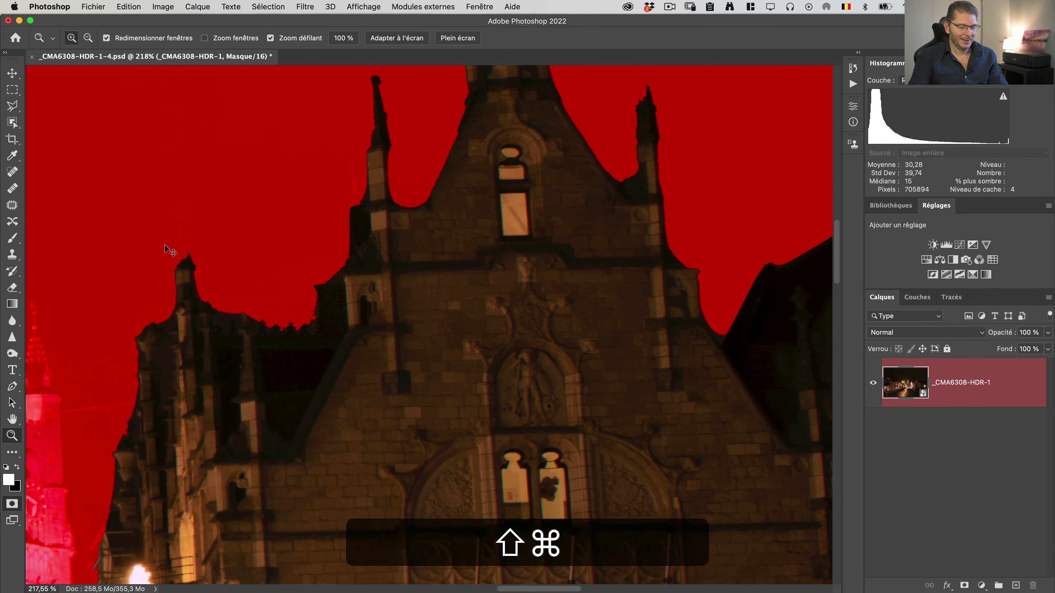
# - Leave Quick Mask mode and clear the selection of the gabled buildings
pyautogui.press('shift+super+0')
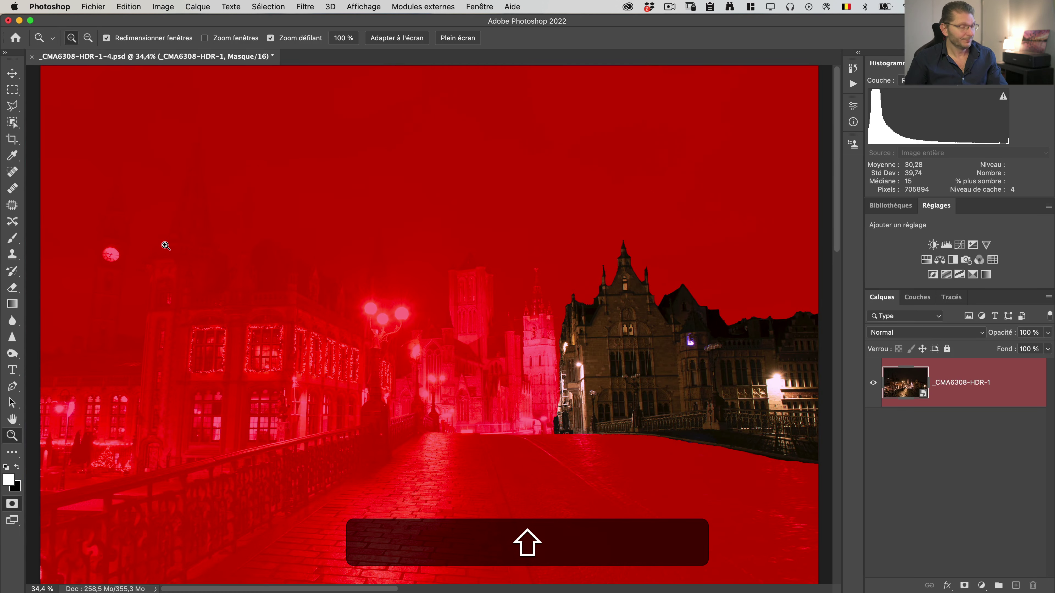
pyautogui.hotkey('shift', 'q')
pyautogui.press('shift+super+d')
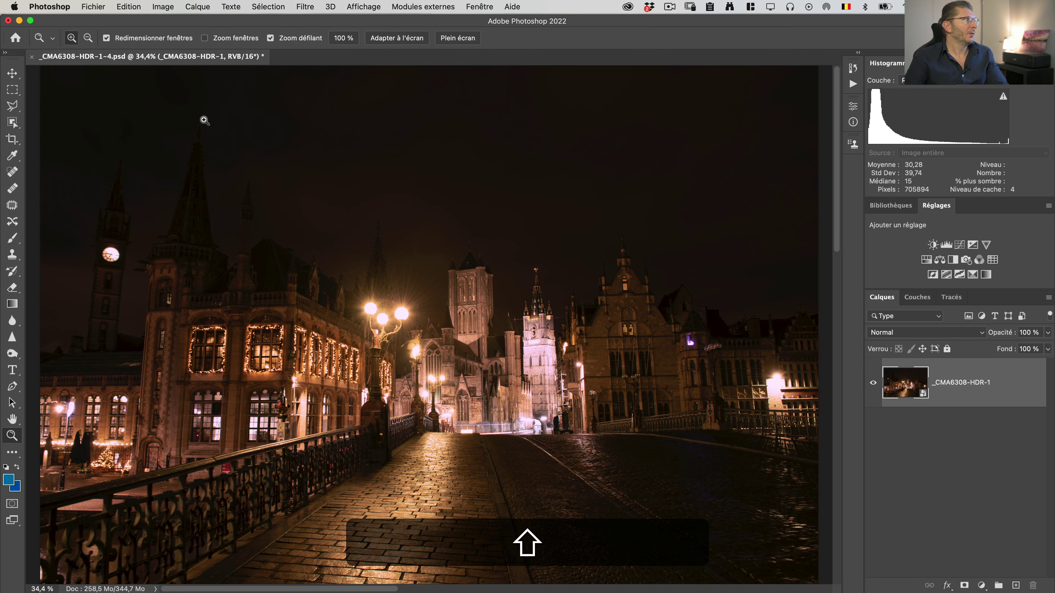
# - Open the Select and Mask workspace from the Object Selection tool and set its view mode to Incrustation (overlay)
pyautogui.hotkey('shift', 'w')
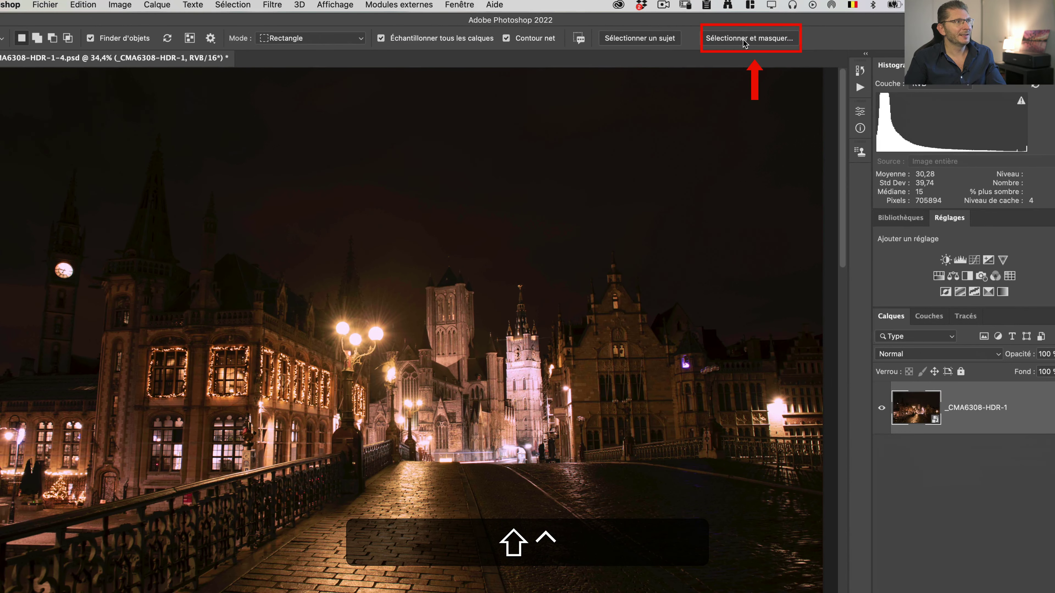
pyautogui.click(746, 40)
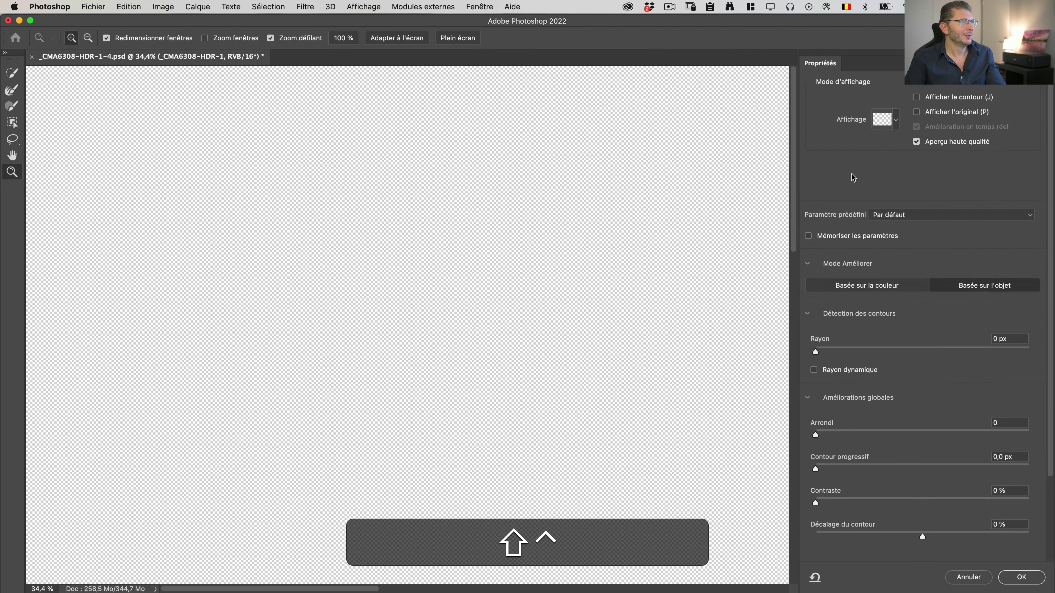
pyautogui.click(897, 123)
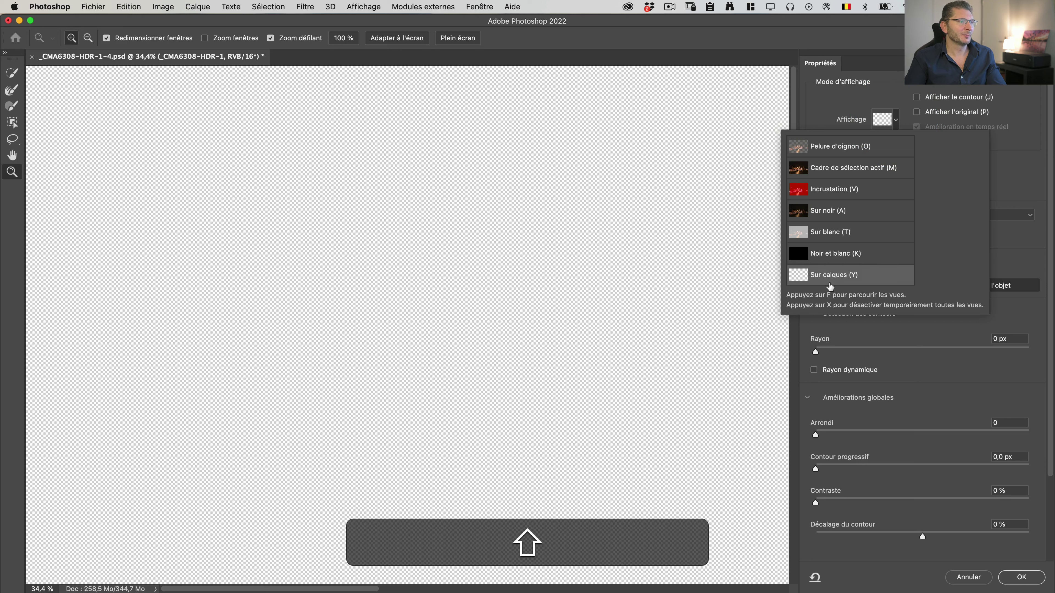
pyautogui.click(834, 192)
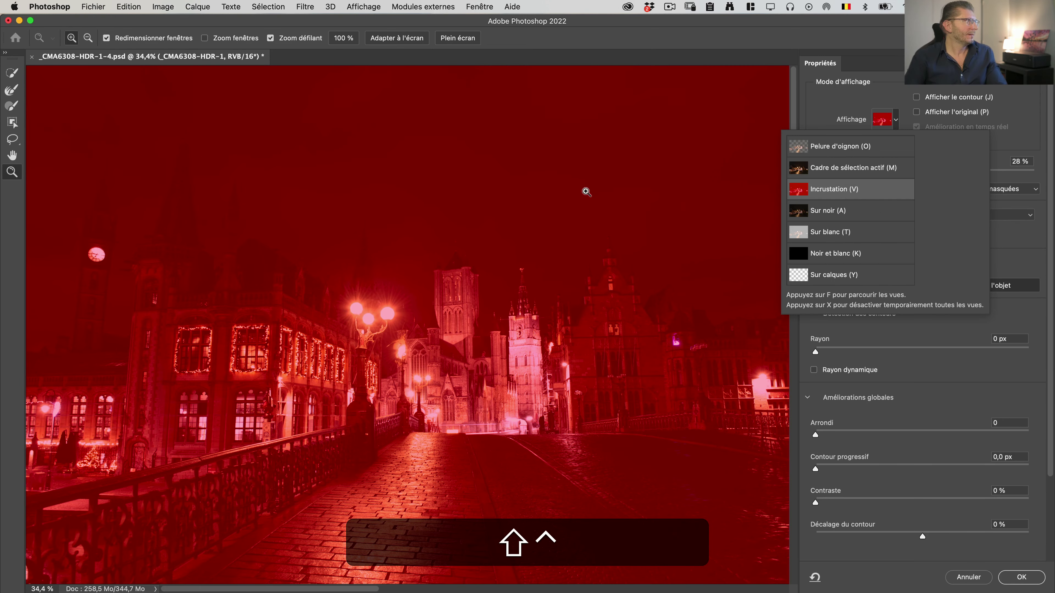
pyautogui.click(585, 193)
# - Add the whole night sky to the selection with the Quick Selection tool, from the left side across to the right
pyautogui.click(13, 78)
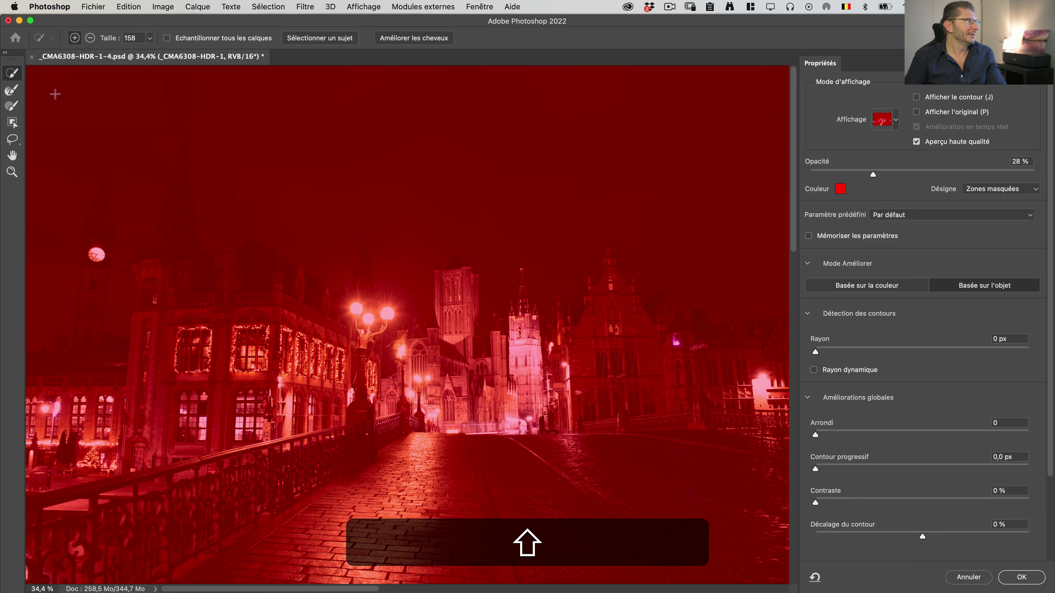
pyautogui.press('ctrl')
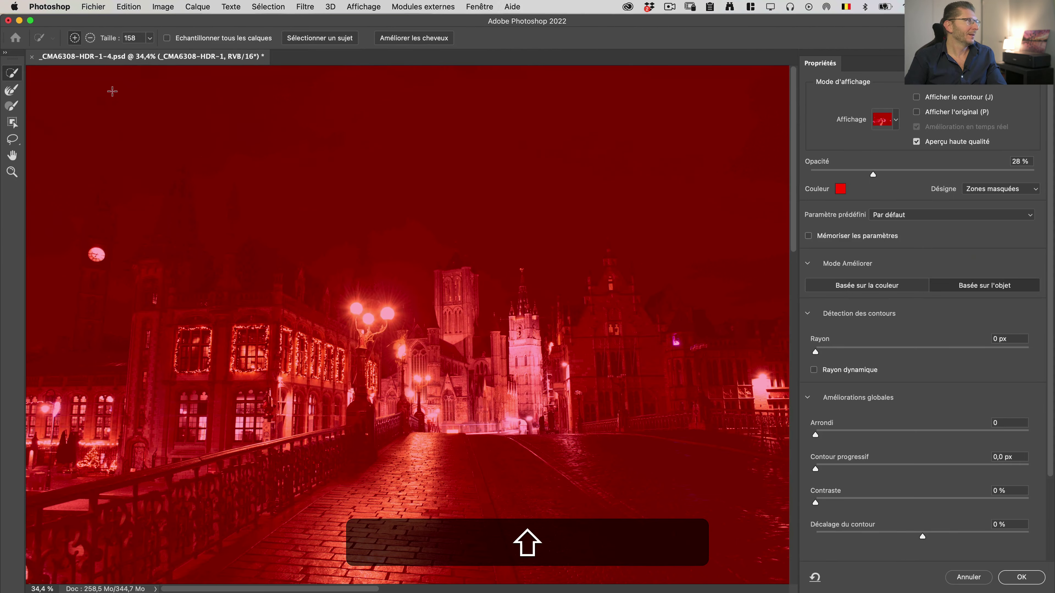
pyautogui.keyDown('shift'); pyautogui.click(112, 91); pyautogui.keyUp('shift')
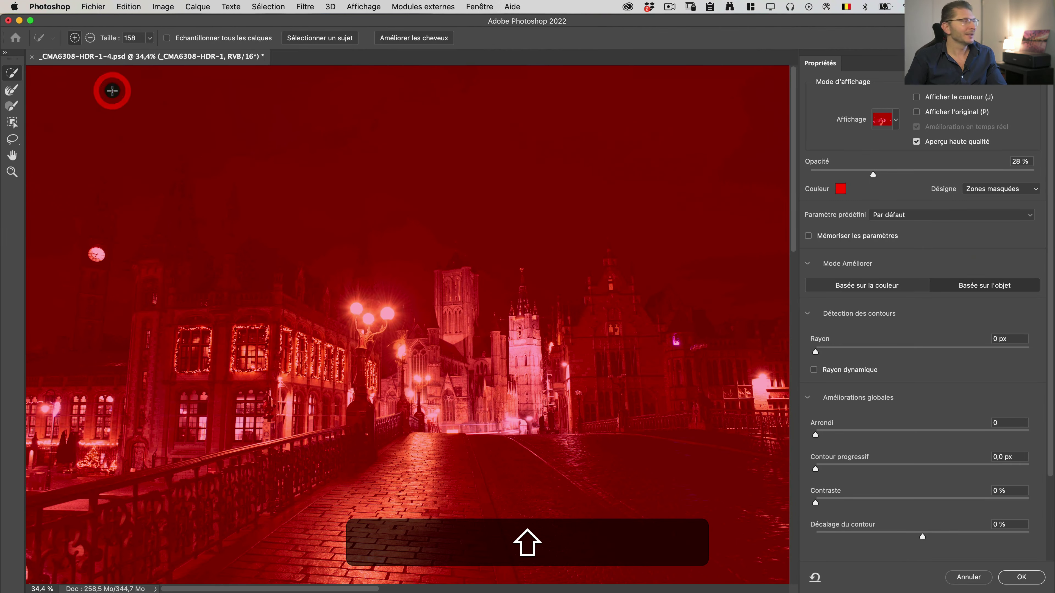
pyautogui.moveTo(115, 92)
pyautogui.mouseDown()
pyautogui.moveTo(305, 103)
pyautogui.moveTo(434, 141)
pyautogui.mouseUp()
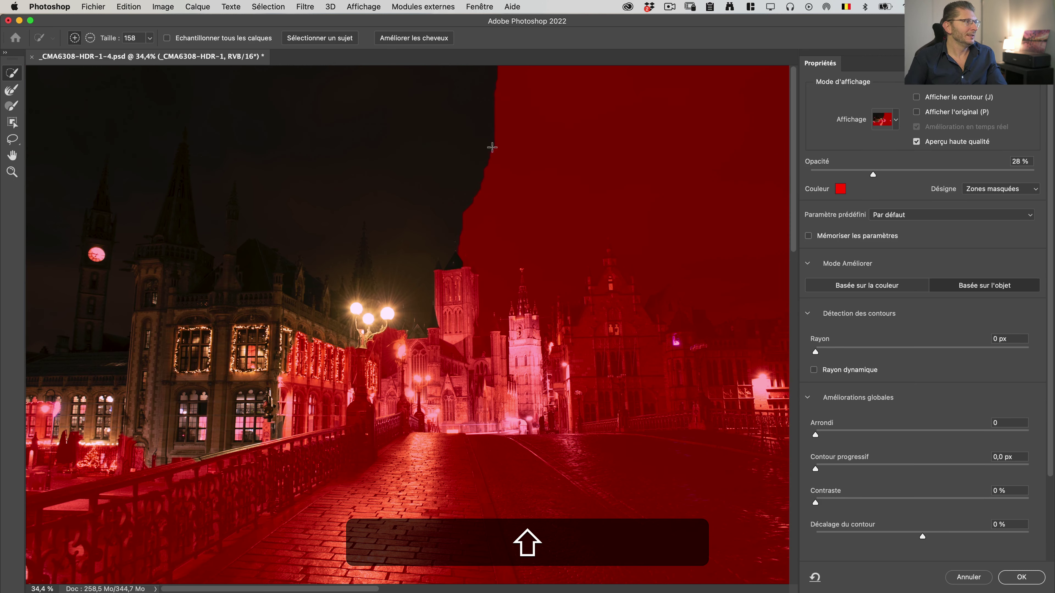
pyautogui.keyDown('shift'); pyautogui.click(661, 163); pyautogui.keyUp('shift')
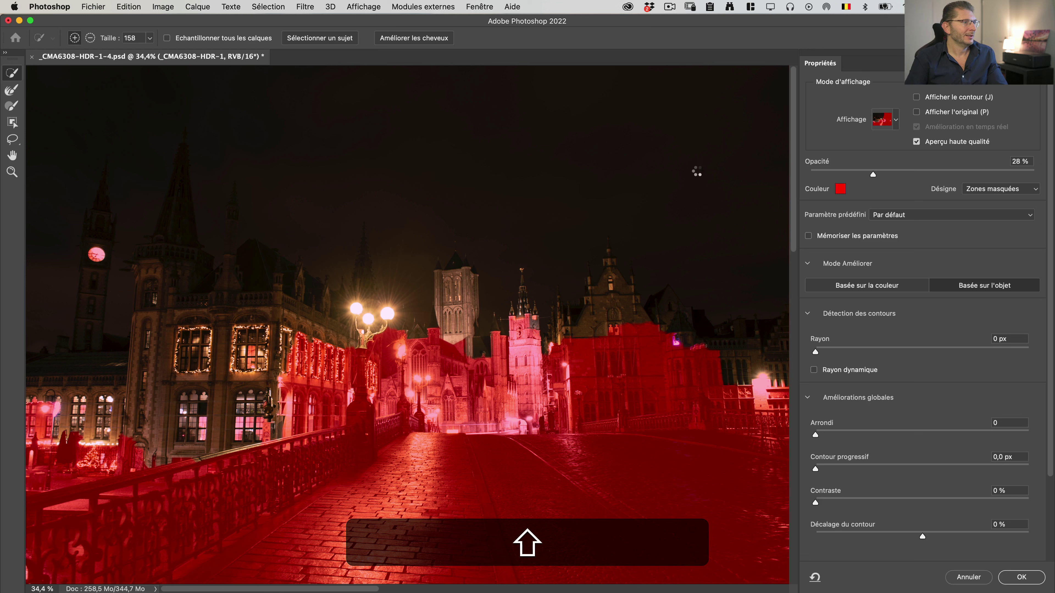
# - Subtract the large building with the lit windows and the upper gable of the right-hand building from the selection with the Quick Selection tool
pyautogui.press('shift+super+minus')
pyautogui.press('shift+super+minus')
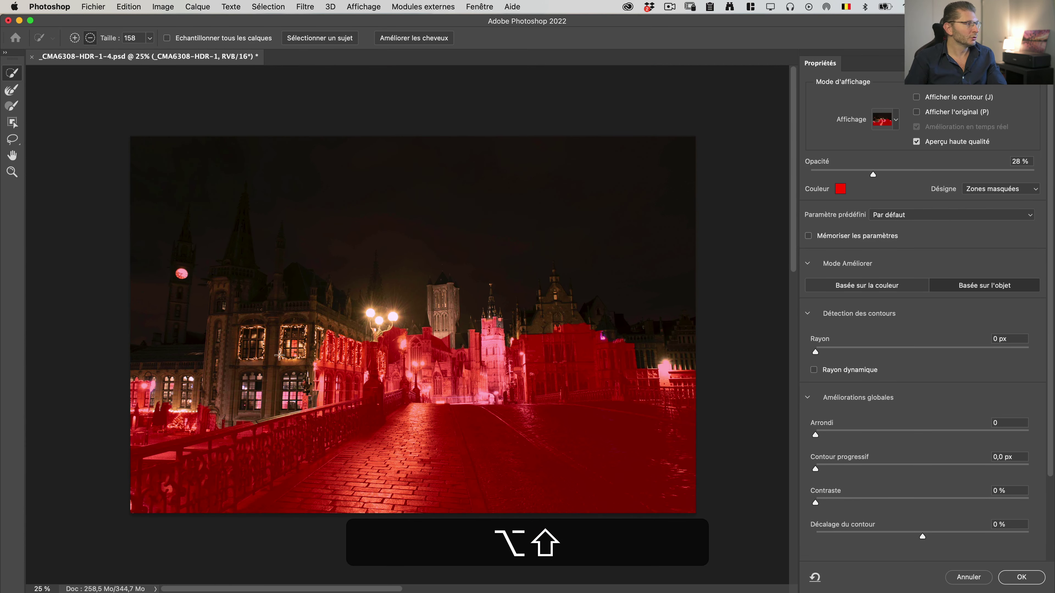
pyautogui.press('alt')
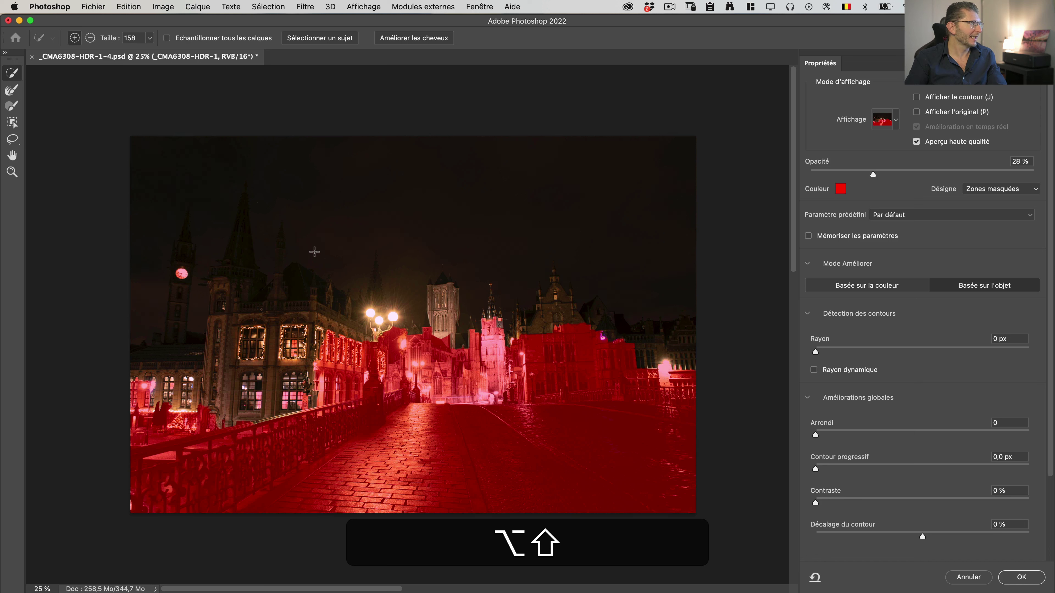
pyautogui.press('alt')
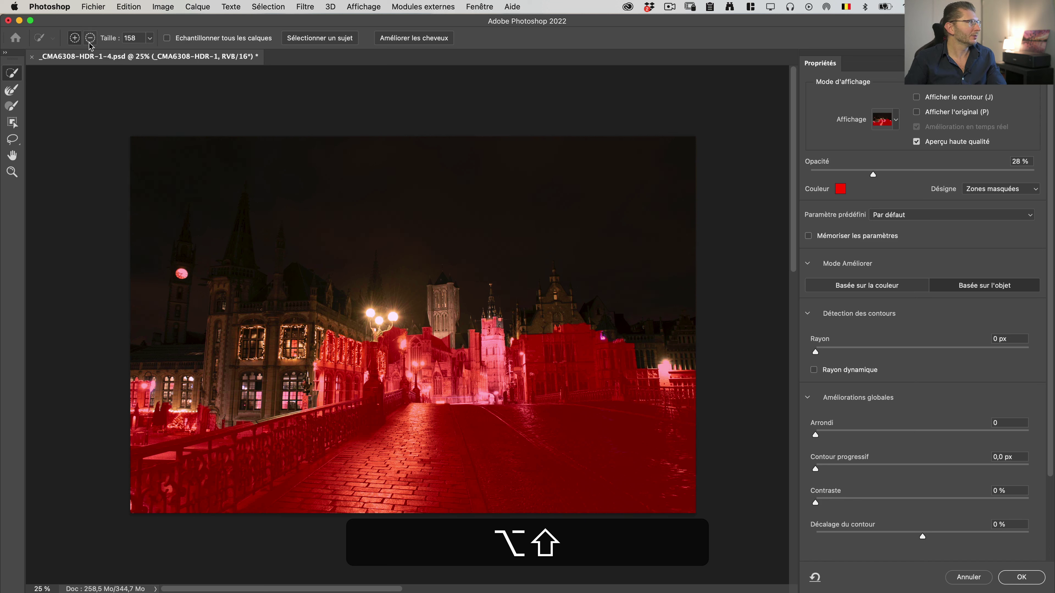
pyautogui.click(89, 42)
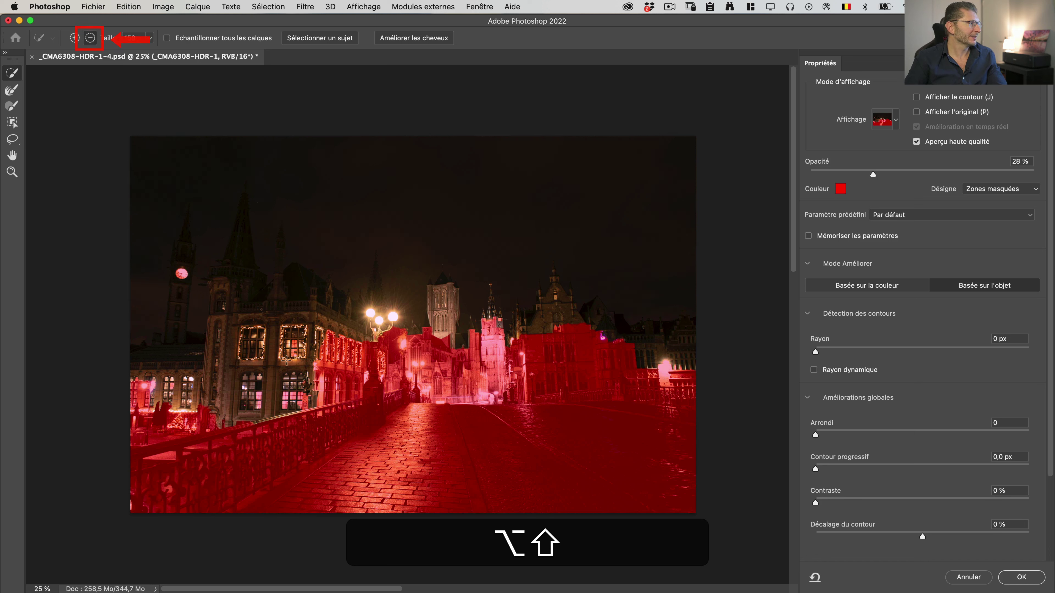
pyautogui.moveTo(286, 360)
pyautogui.mouseDown()
pyautogui.moveTo(303, 390)
pyautogui.moveTo(282, 328)
pyautogui.moveTo(303, 336)
pyautogui.moveTo(302, 301)
pyautogui.moveTo(270, 303)
pyautogui.moveTo(240, 322)
pyautogui.moveTo(225, 406)
pyautogui.moveTo(205, 401)
pyautogui.moveTo(193, 376)
pyautogui.moveTo(208, 366)
pyautogui.moveTo(199, 389)
pyautogui.moveTo(141, 393)
pyautogui.moveTo(135, 380)
pyautogui.moveTo(186, 364)
pyautogui.moveTo(136, 362)
pyautogui.mouseUp()
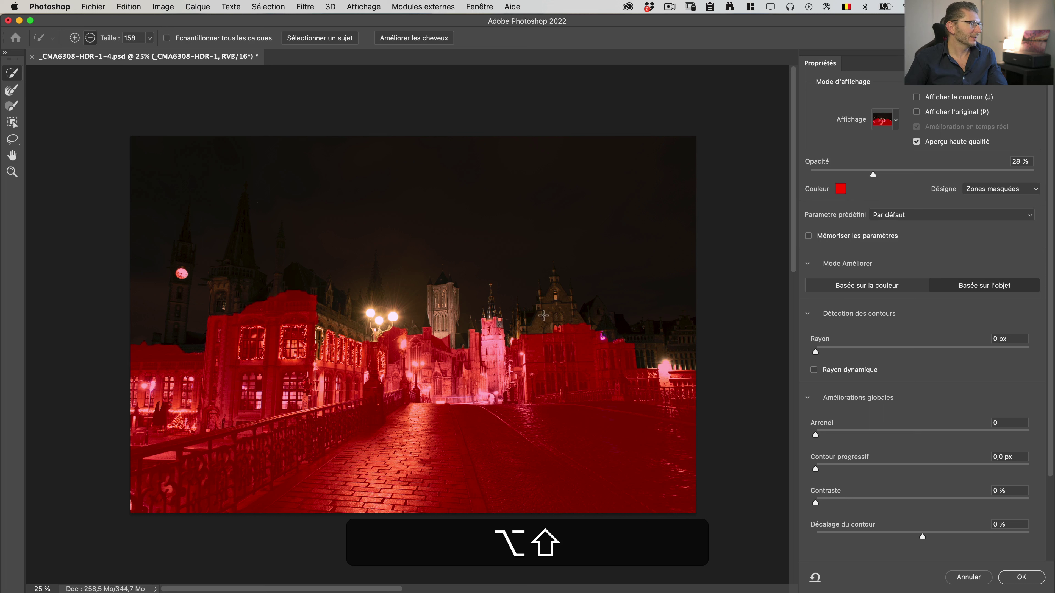
pyautogui.moveTo(555, 300); pyautogui.dragTo(555, 292)
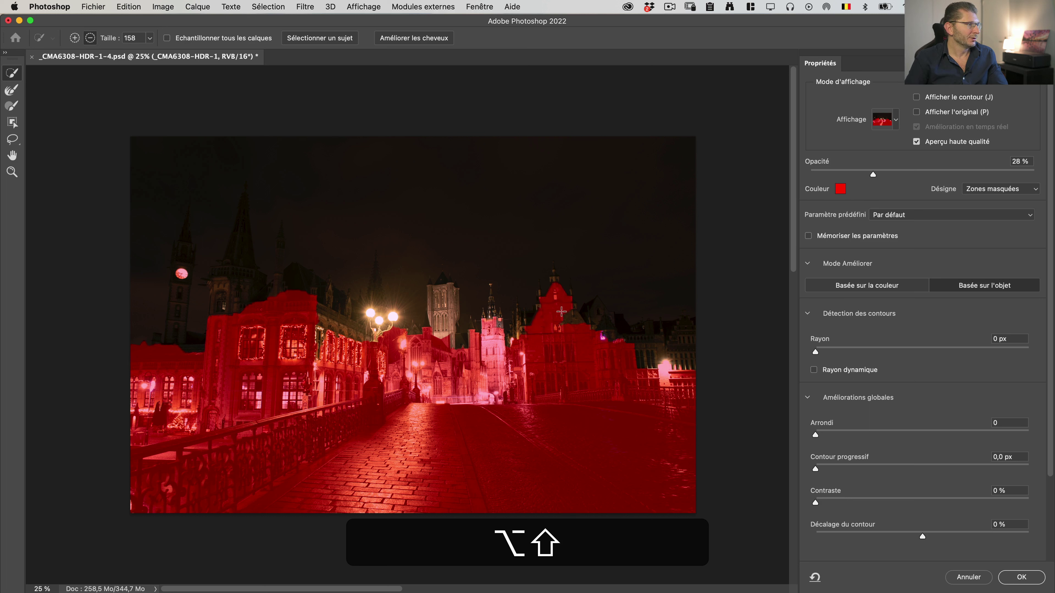
# - Try to subtract the small turret on top of the gable with the 158 px Quick Selection brush, and undo the stroke
pyautogui.hotkey('shift', 'alt', 'z')
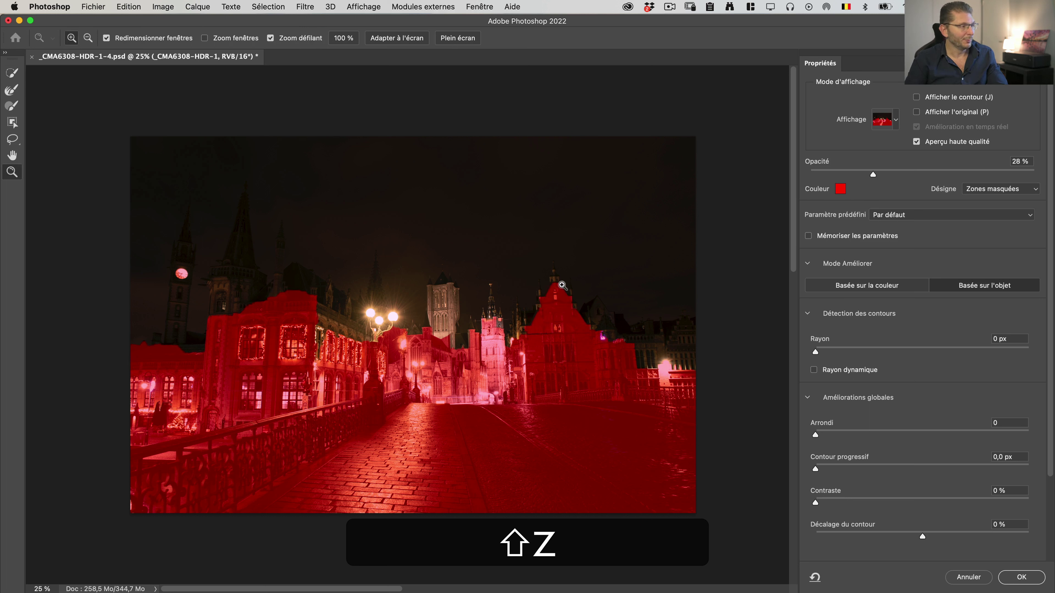
pyautogui.moveTo(560, 274); pyautogui.dragTo(638, 276)
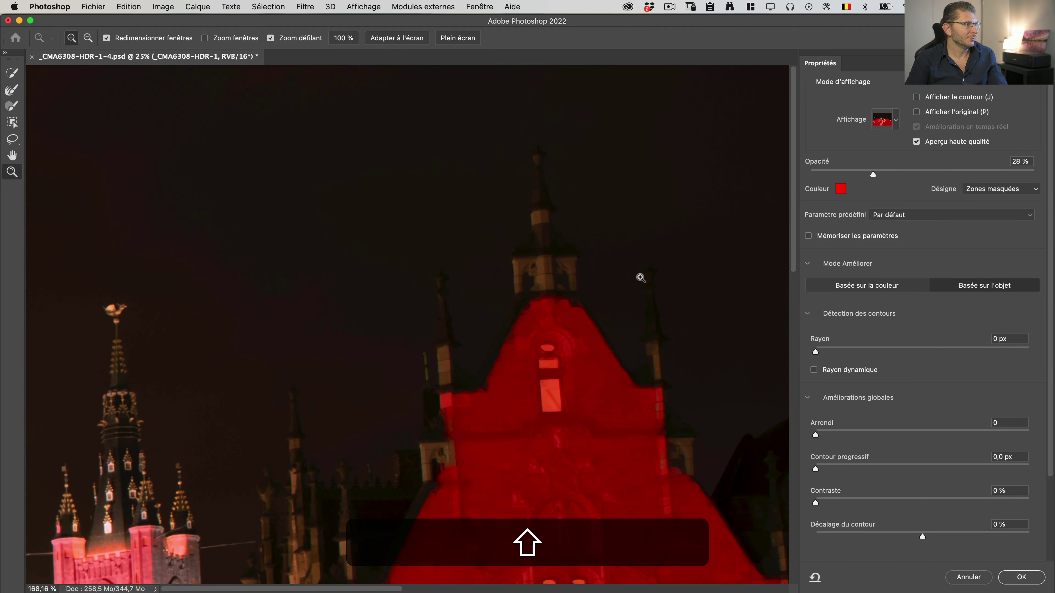
pyautogui.press('w')
pyautogui.moveTo(542, 297)
pyautogui.mouseDown()
pyautogui.moveTo(543, 246)
pyautogui.moveTo(544, 301)
pyautogui.mouseUp()
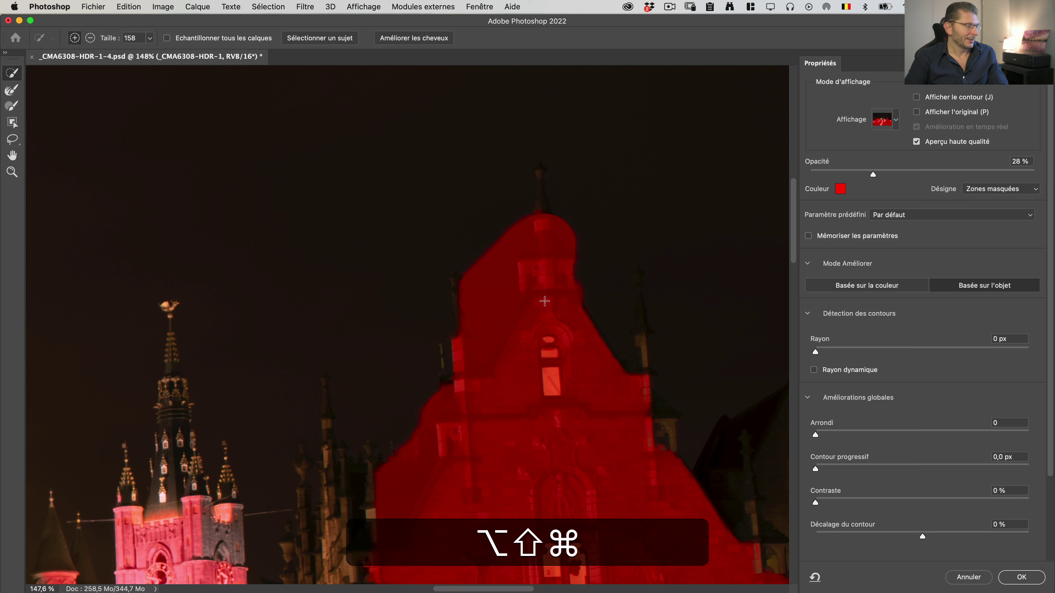
pyautogui.press('shift+super+z')
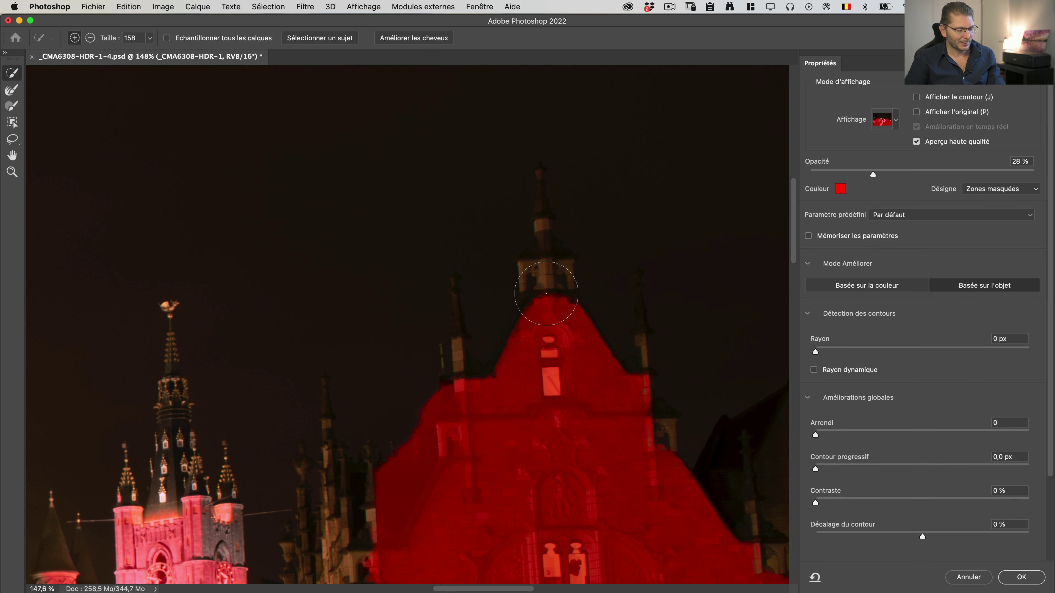
# - Reduce the Quick Selection brush size to 67, subtract the turret above the gable from the selection, and check its edge closely
pyautogui.moveTo(546, 293)
pyautogui.mouseDown()
pyautogui.moveTo(512, 302)
pyautogui.moveTo(541, 290)
pyautogui.moveTo(545, 238)
pyautogui.mouseUp()
pyautogui.press('alt')
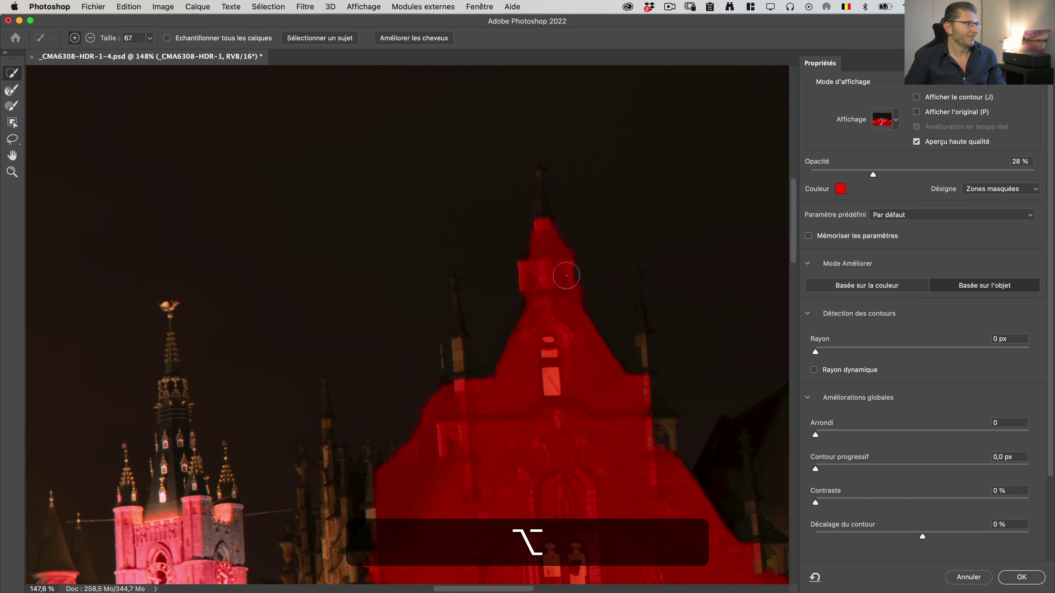
pyautogui.press('z')
pyautogui.moveTo(567, 240); pyautogui.dragTo(614, 267)
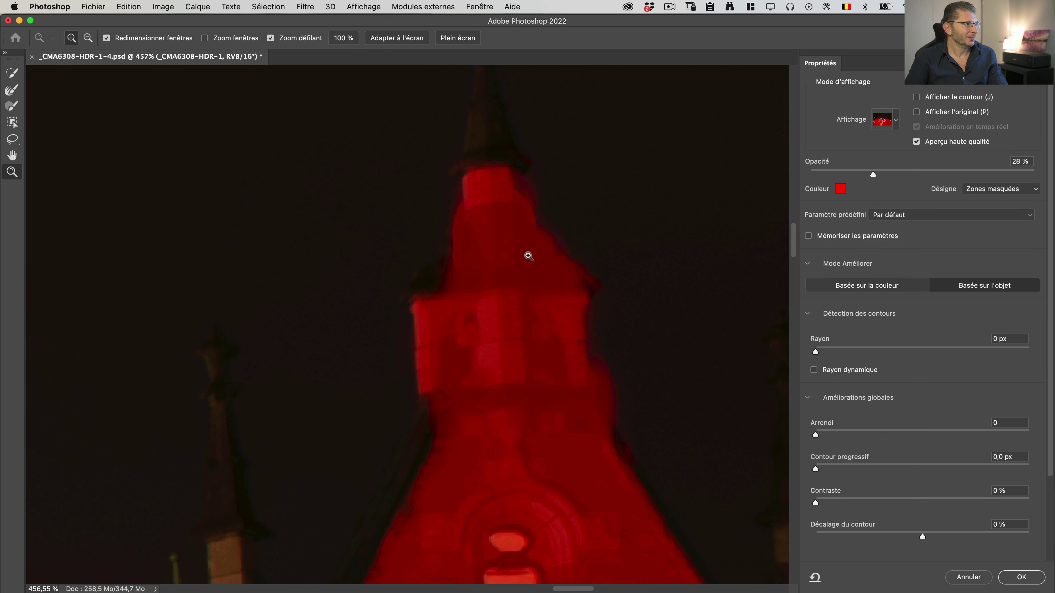
# - Examine the overlay along the dark roofs of the right-hand buildings and across the skyline of the whole photo
pyautogui.press('super+minus')
pyautogui.press('super+minus')
pyautogui.press('super+minus')
pyautogui.press('super+minus')
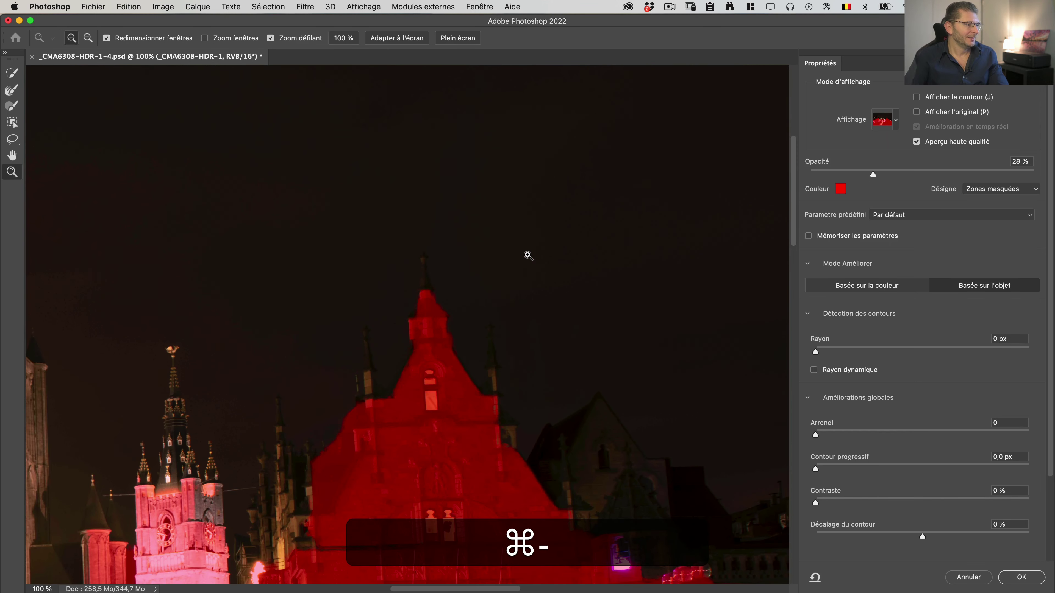
pyautogui.hscroll(7, 528, 256)
pyautogui.scroll(-4, 528, 256)
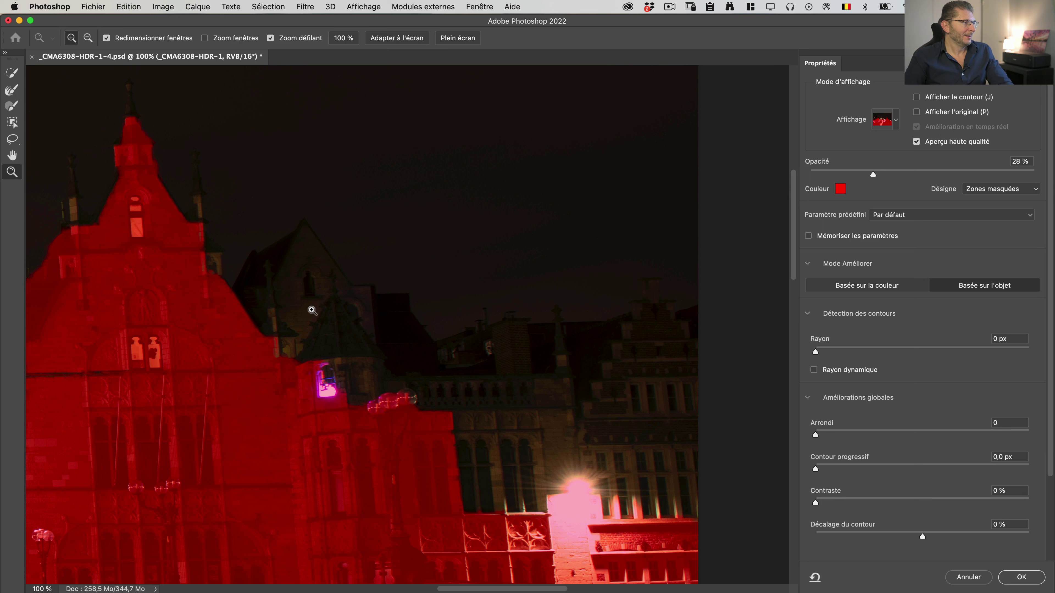
pyautogui.press('w')
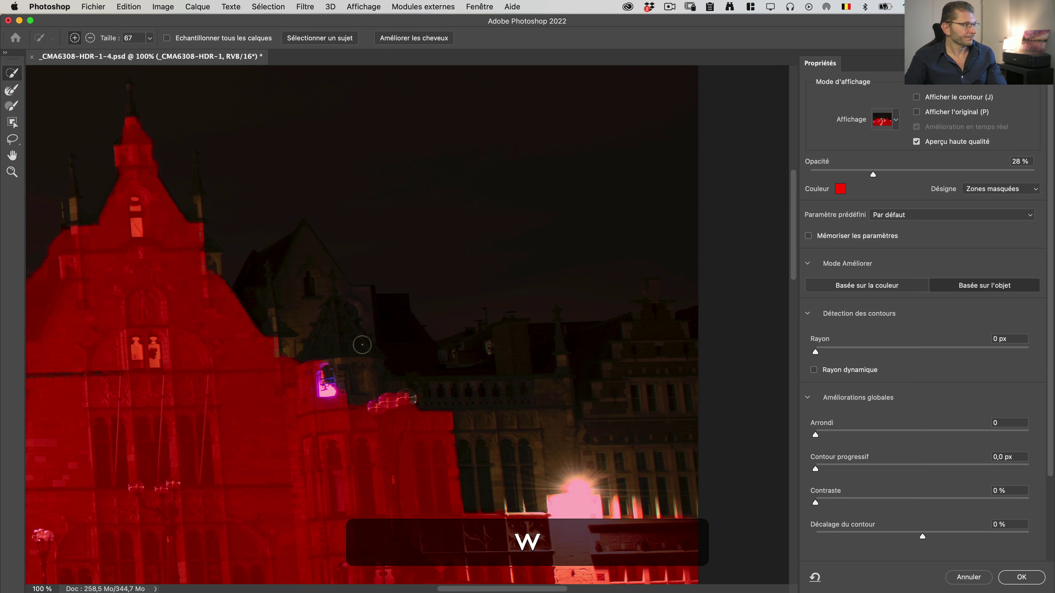
pyautogui.press('super+minus')
pyautogui.press('super+minus')
pyautogui.press('super+minus')
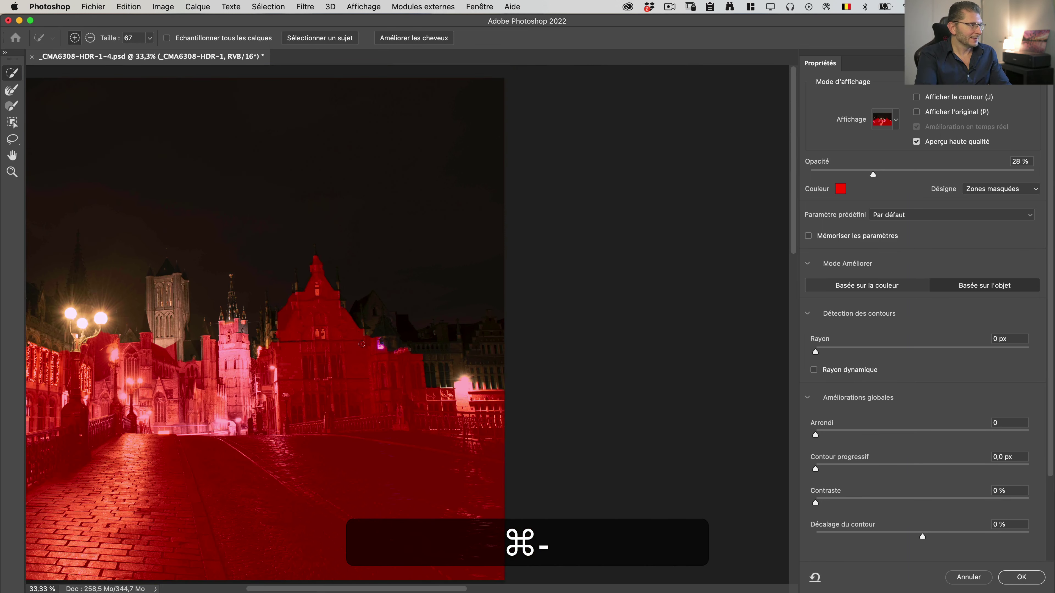
pyautogui.press('space')
pyautogui.moveTo(195, 307); pyautogui.dragTo(448, 309)
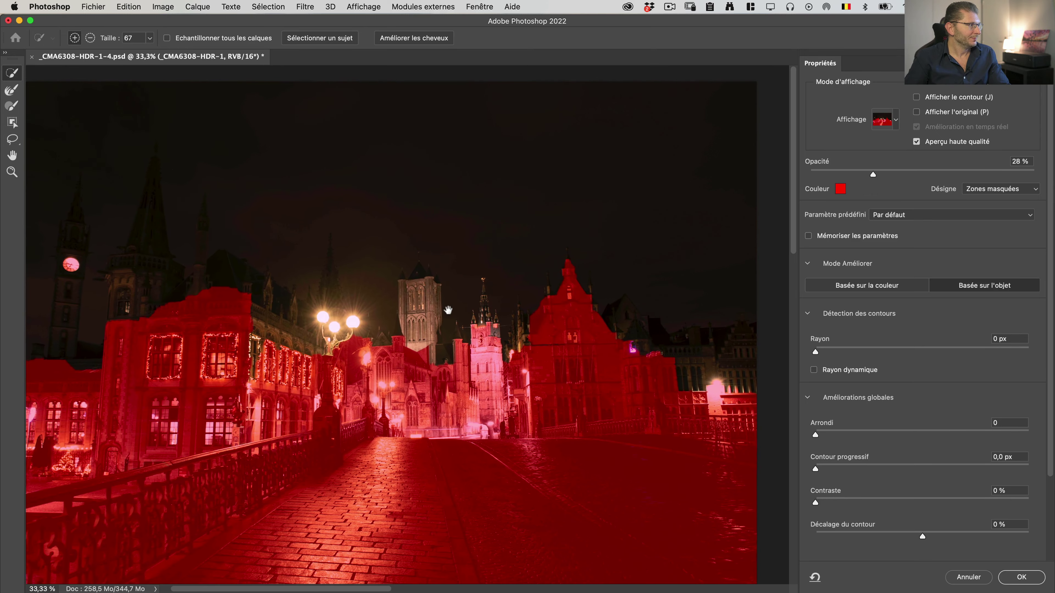
pyautogui.moveTo(278, 305); pyautogui.dragTo(402, 320)
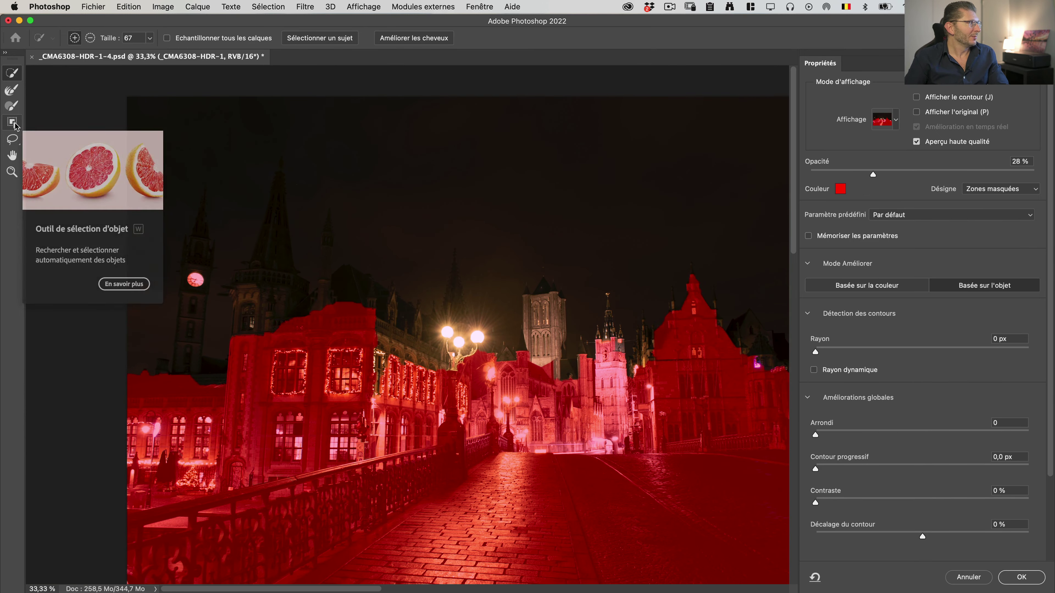
# - Examine the central church tower up close, leave Select and Mask without applying the selection, and switch to the Quick Selection tool
pyautogui.click(12, 91)
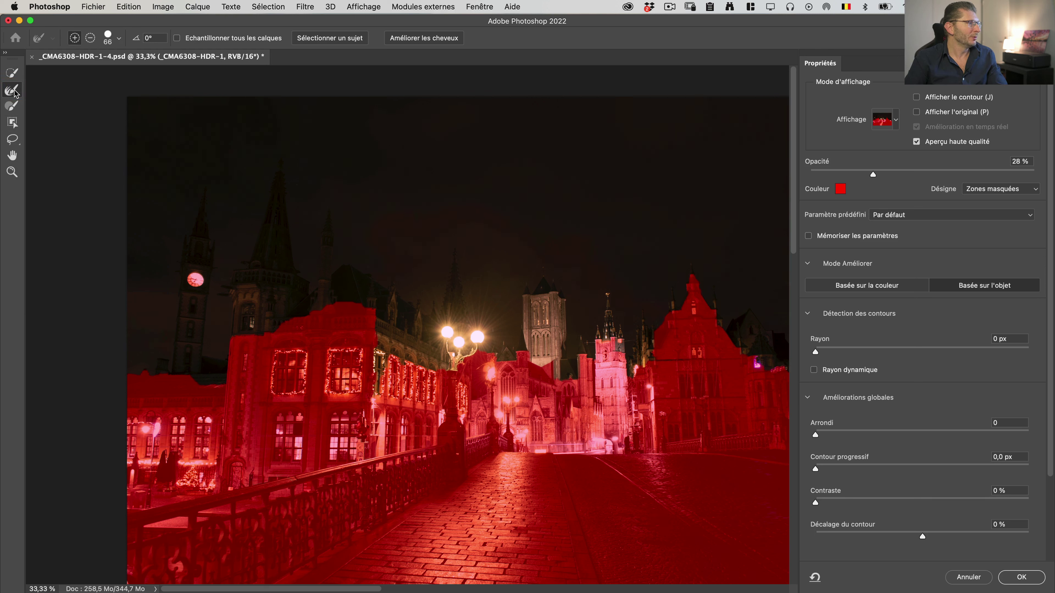
pyautogui.press('z')
pyautogui.moveTo(544, 328); pyautogui.dragTo(531, 227)
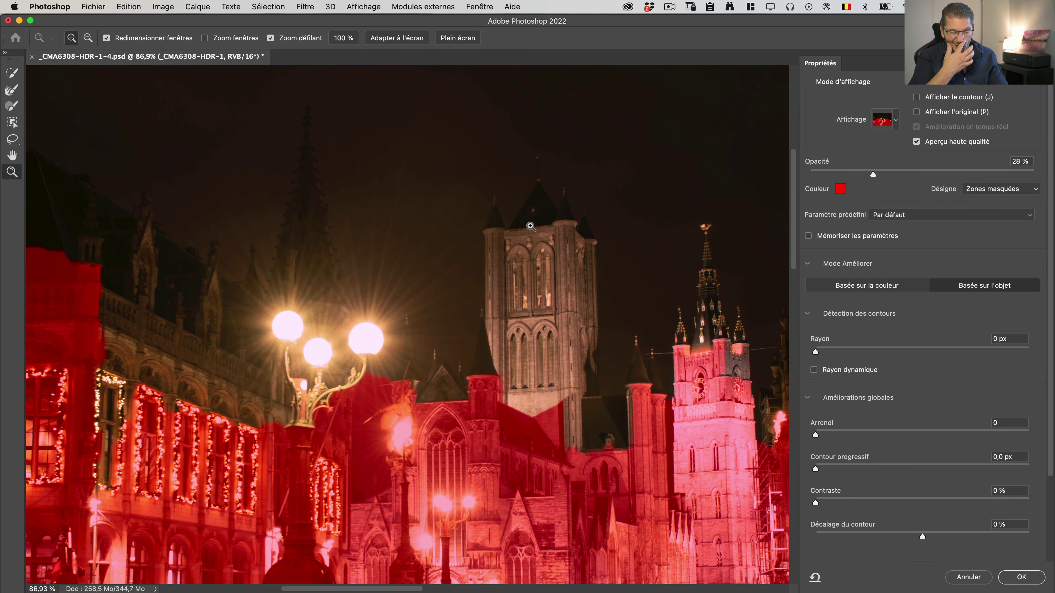
pyautogui.press('Escape')
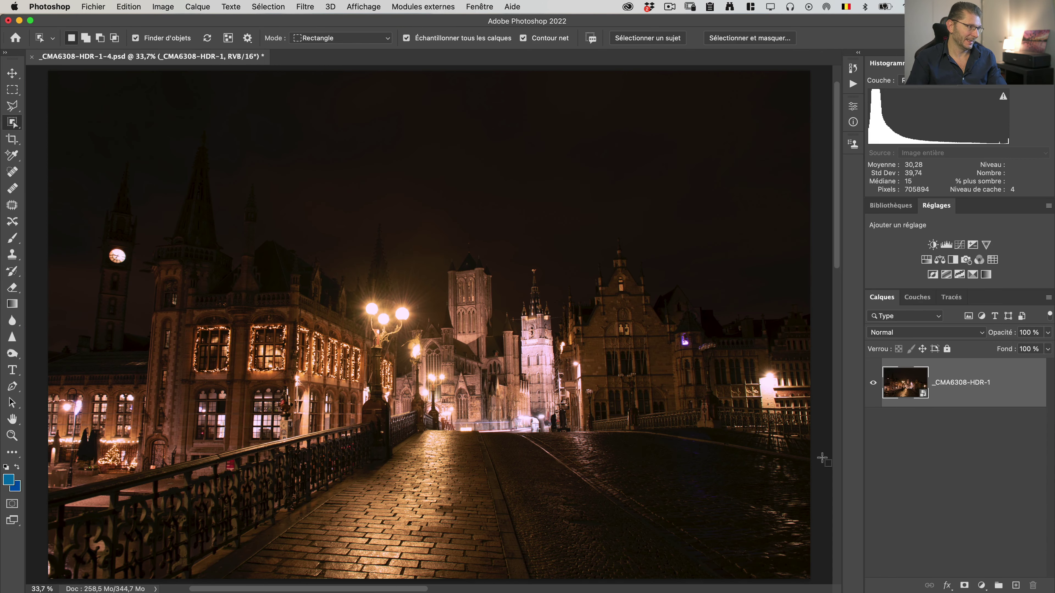
pyautogui.hotkey('shift', 'w')
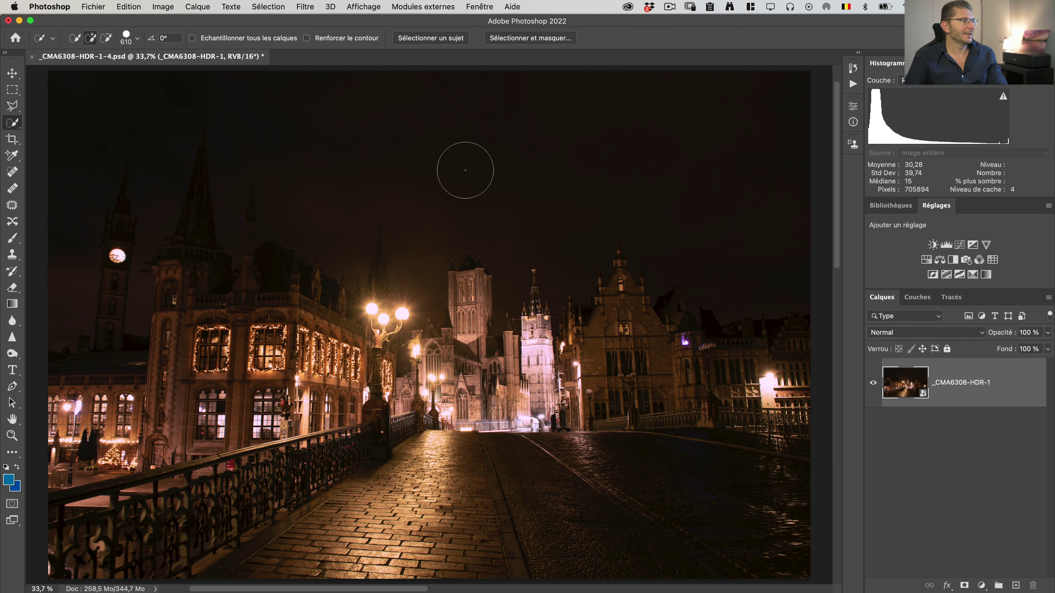
# - Try a Color Range selection sampled from the sky, with the range (Etendue) set to 47% and a second sample taken beside the central tower
pyautogui.click(270, 7)
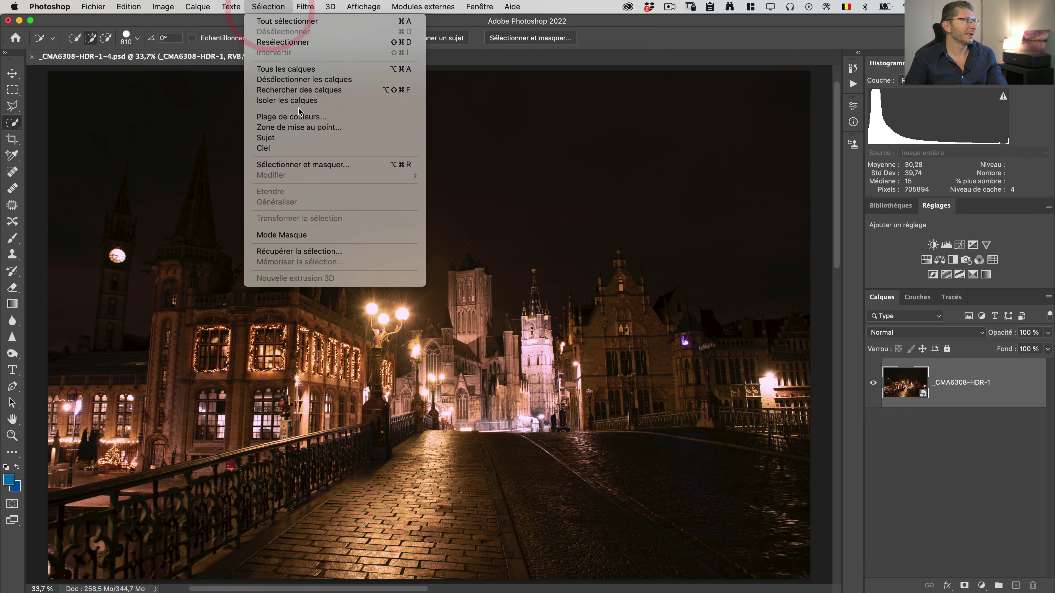
pyautogui.click(305, 116)
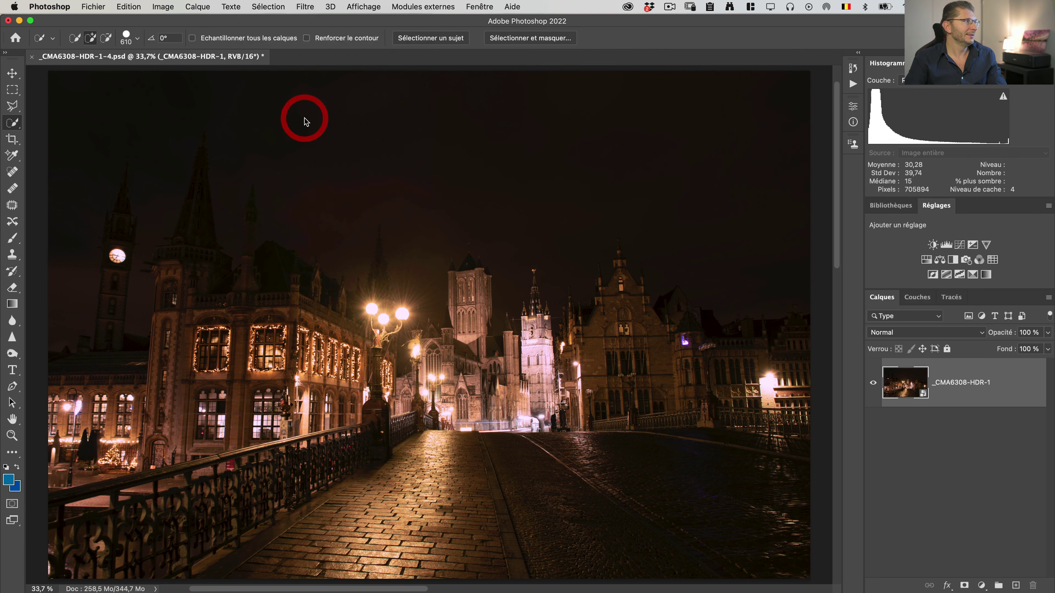
pyautogui.click(405, 170)
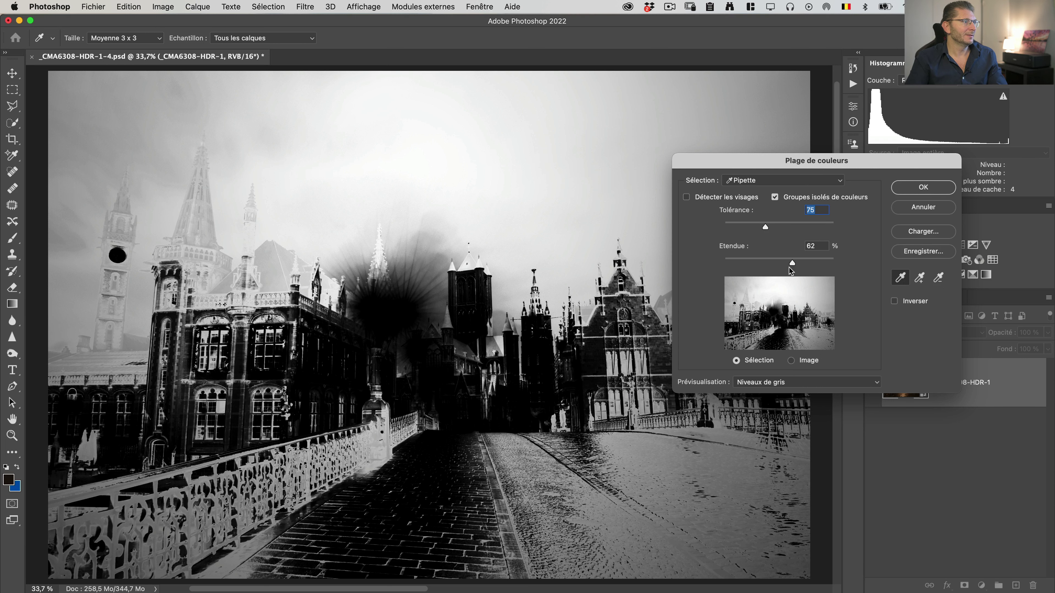
pyautogui.moveTo(788, 268); pyautogui.dragTo(776, 269)
pyautogui.click(494, 249)
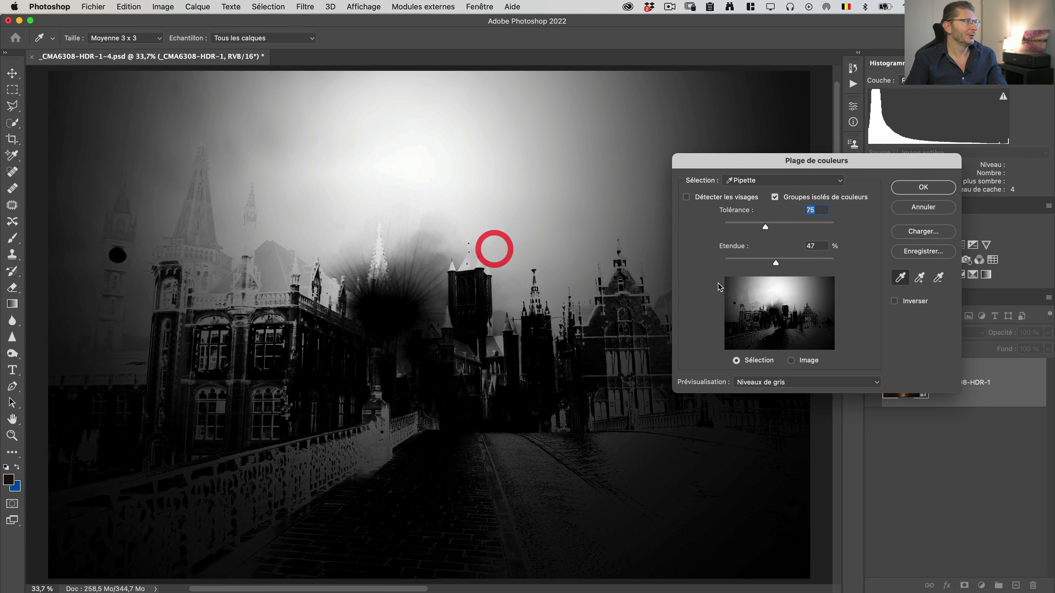
# - Try to subtract the colour sampled at the left spire from the range, undo the sample, and cancel the Color Range selection
pyautogui.keyDown('alt'); pyautogui.click(195, 203); pyautogui.keyUp('alt')
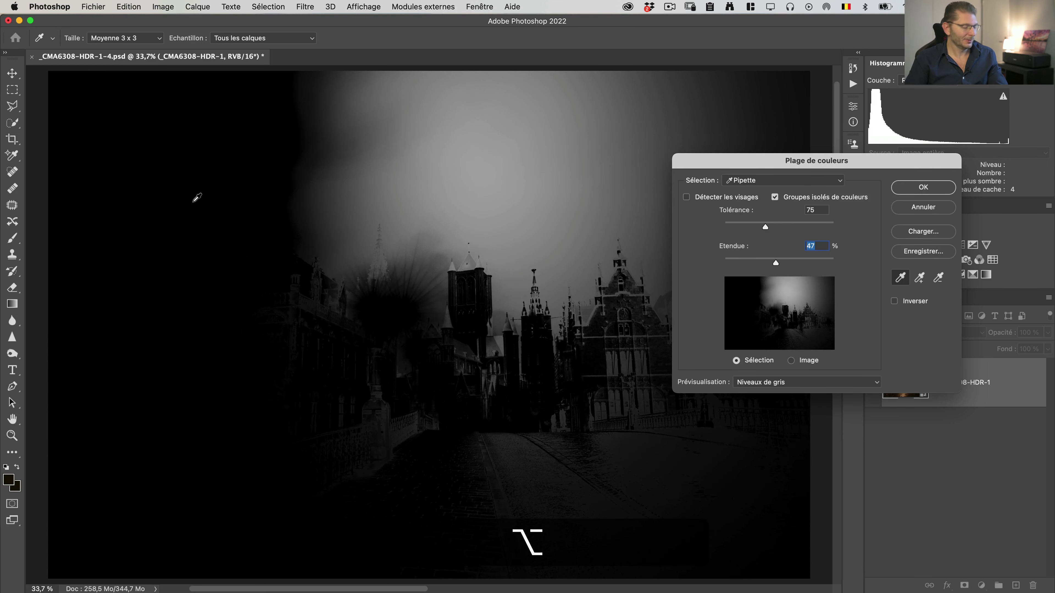
pyautogui.press('super+z')
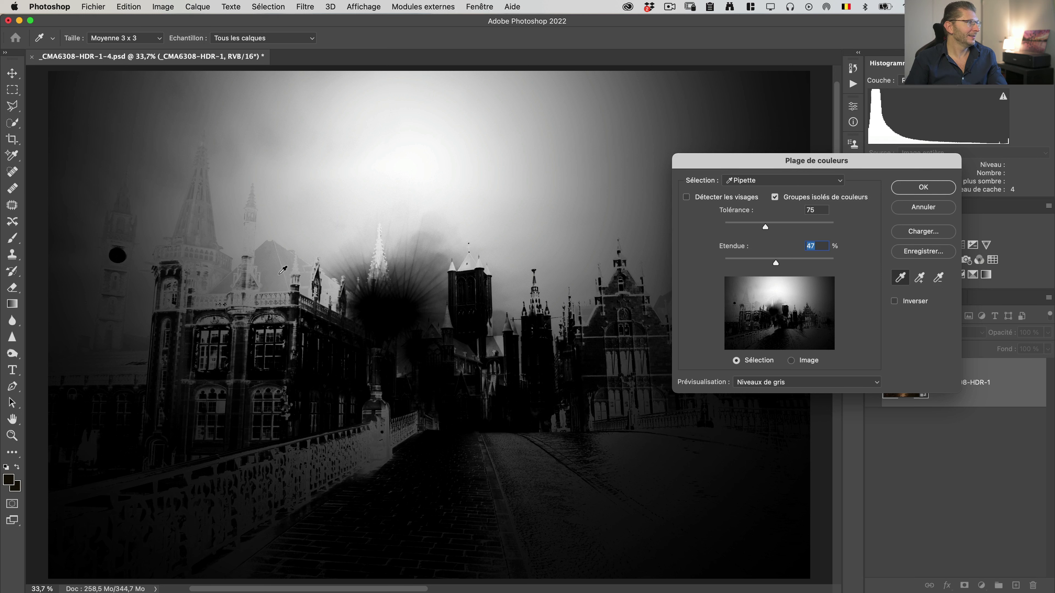
pyautogui.click(923, 207)
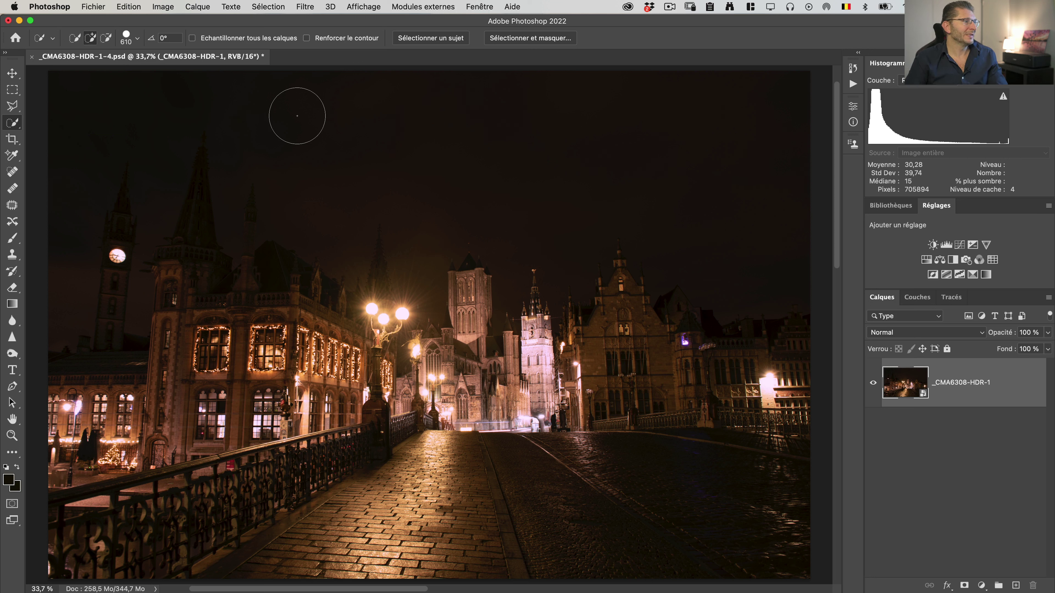
# - Try a Color Range selection of the highlights (Tons clairs) with a tolerance of 68% and a tonal range of 47
pyautogui.click(257, 6)
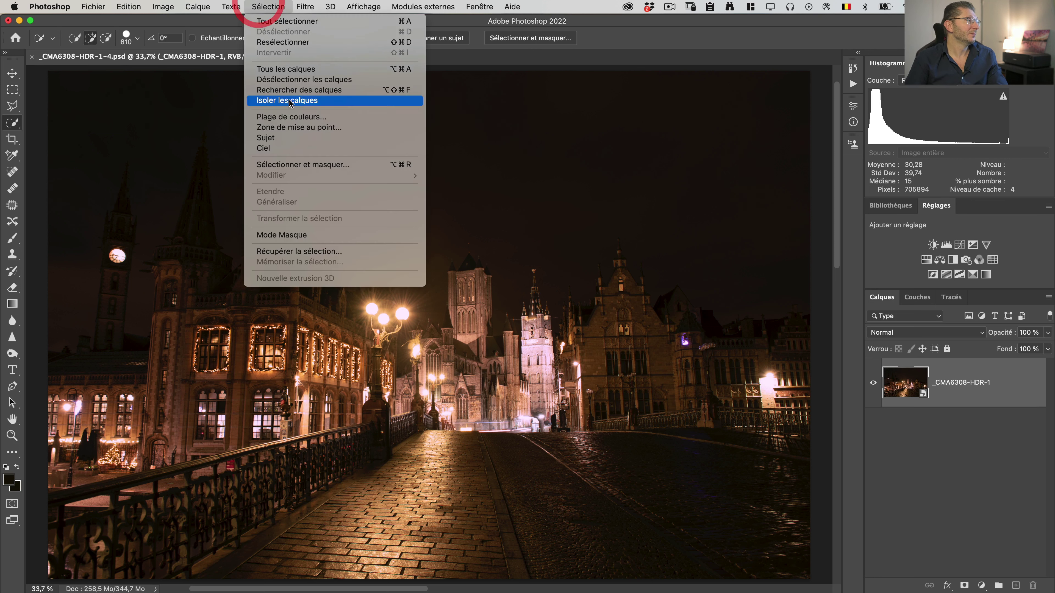
pyautogui.click(289, 120)
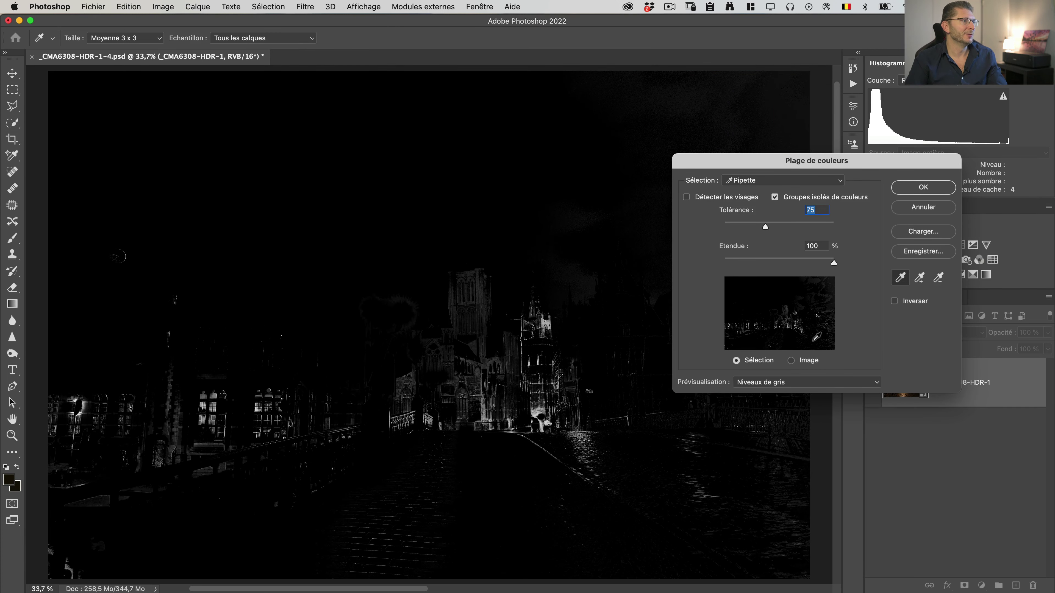
pyautogui.click(779, 181)
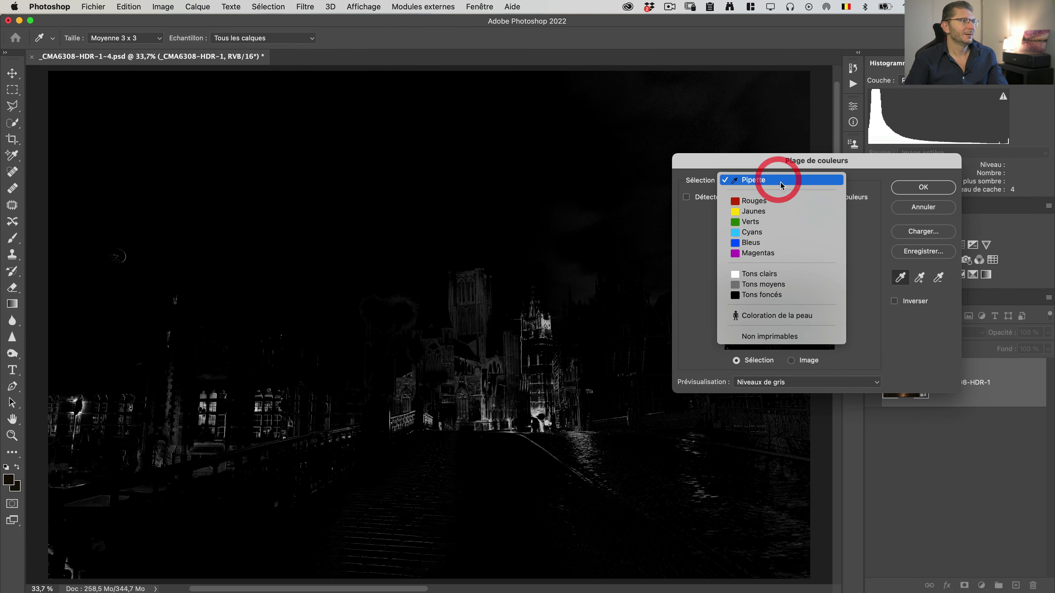
pyautogui.click(788, 273)
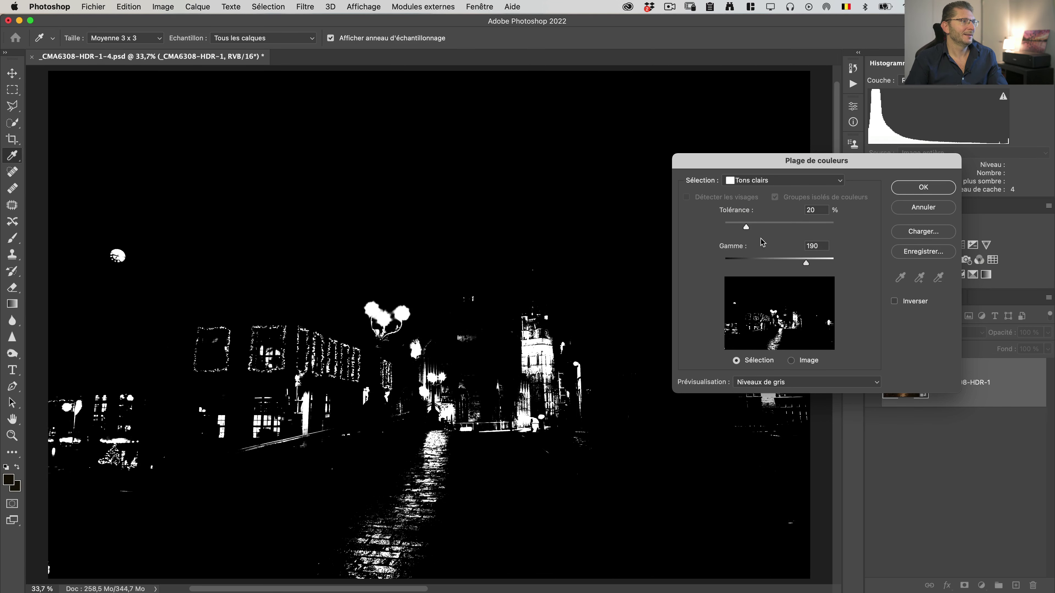
pyautogui.moveTo(788, 228); pyautogui.dragTo(798, 228)
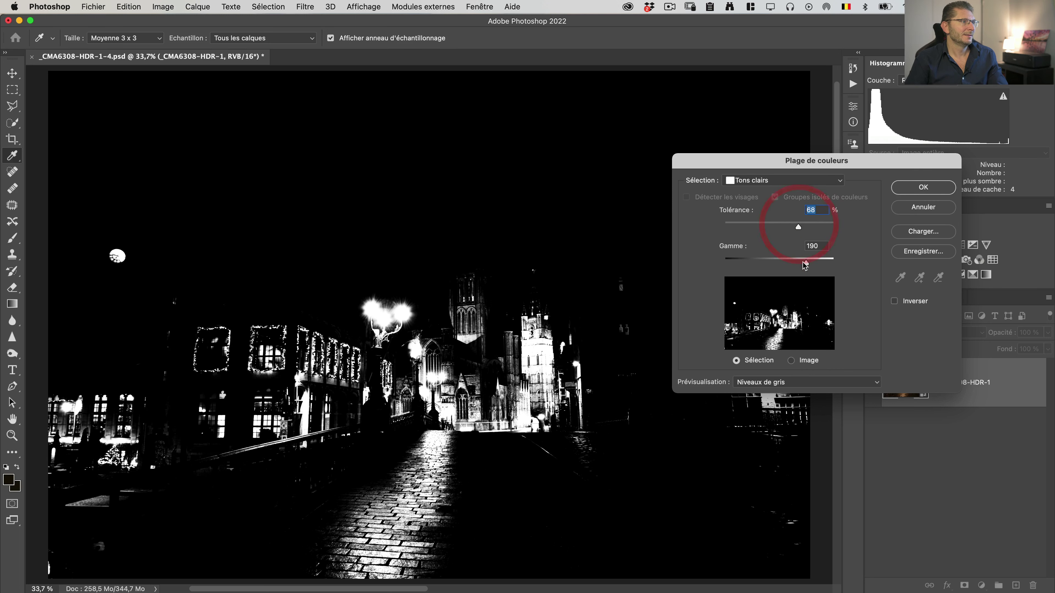
pyautogui.moveTo(806, 263); pyautogui.dragTo(745, 264)
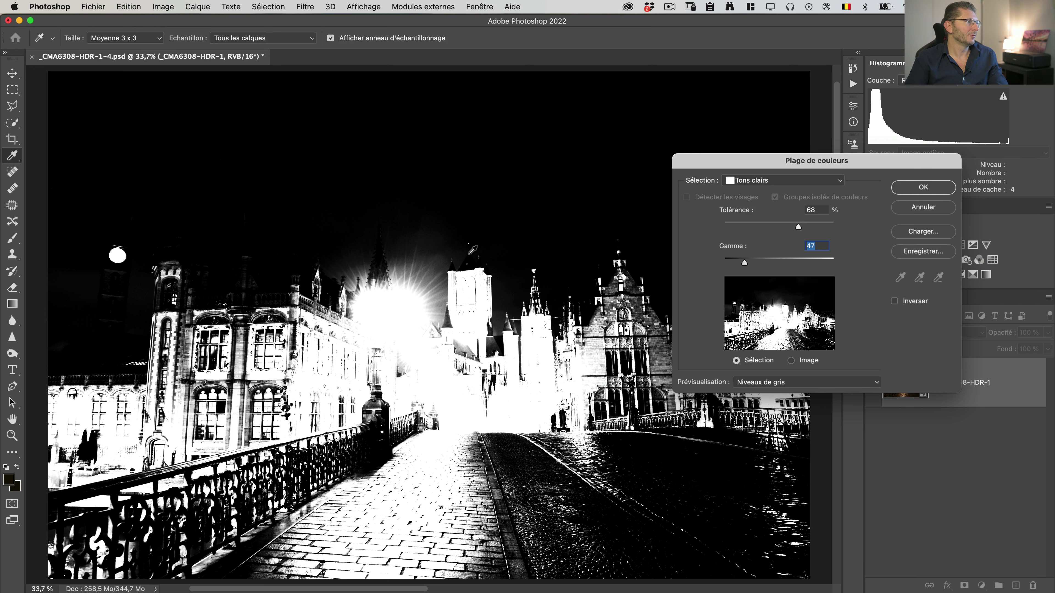
# - Try a Color Range selection of the midtones (Tons moyens) with a 95% tolerance and an 81 to 150 range, and cancel it
pyautogui.click(753, 180)
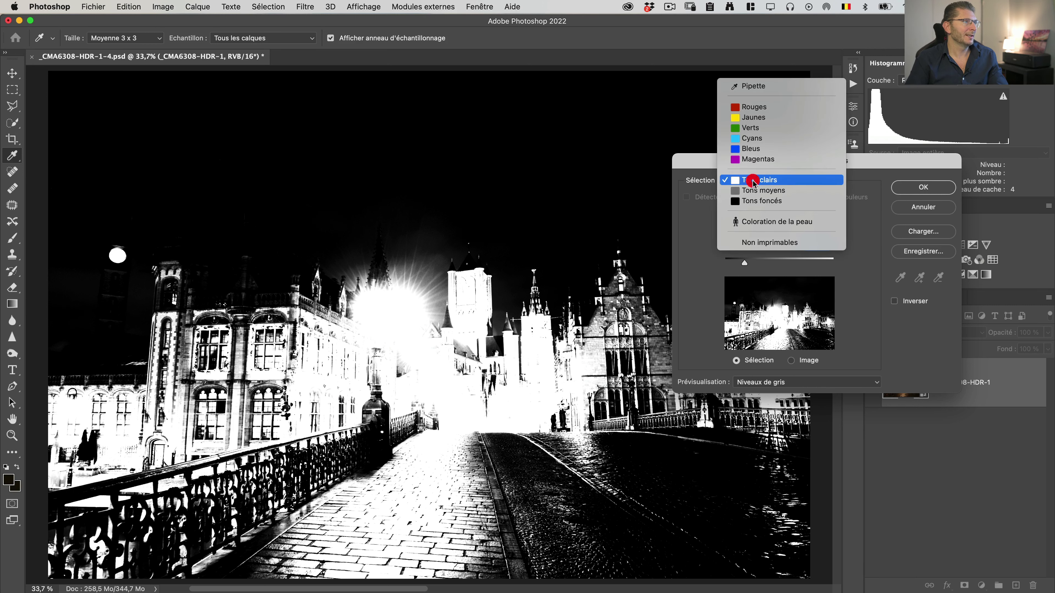
pyautogui.click(752, 192)
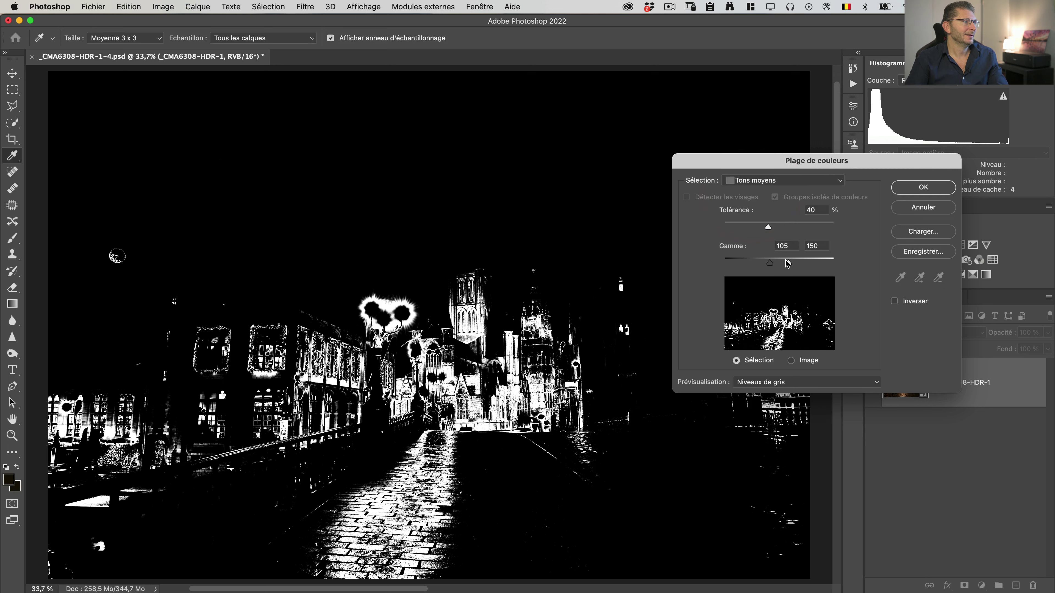
pyautogui.moveTo(770, 262); pyautogui.dragTo(829, 226)
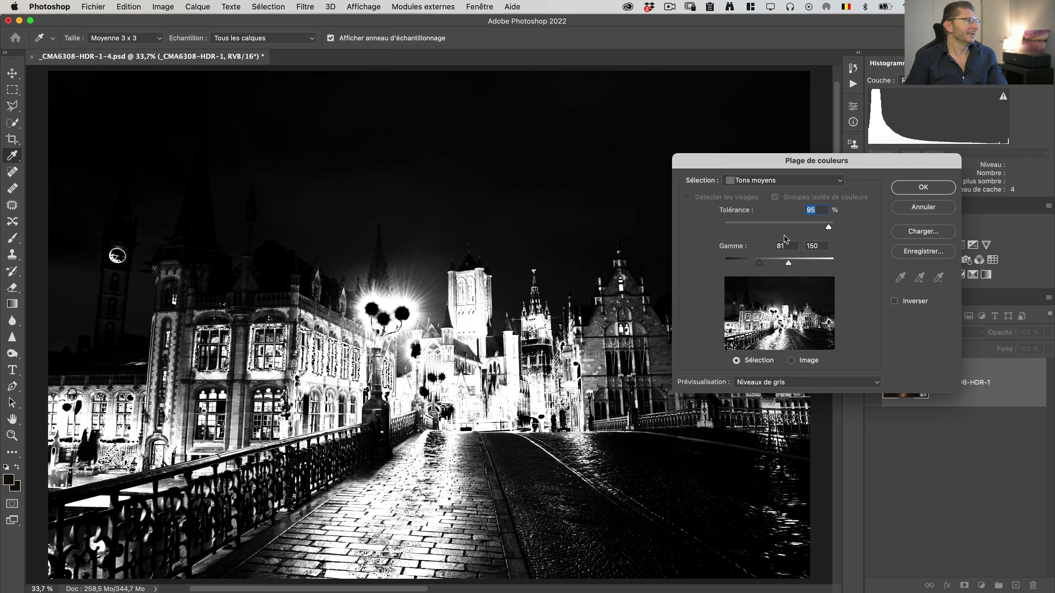
pyautogui.click(940, 211)
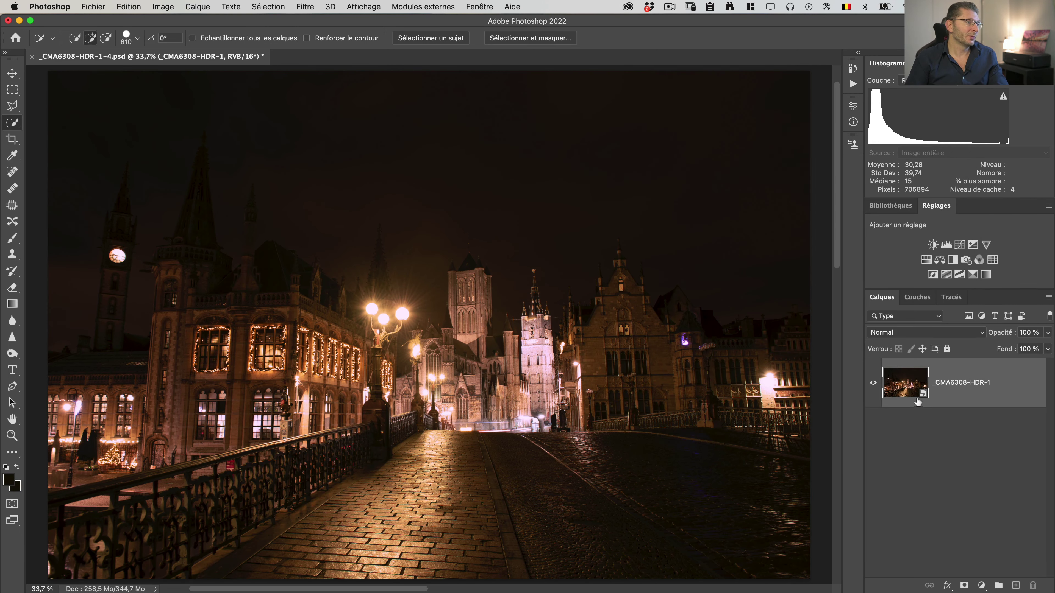
# - Inspect the red, green and blue channels one by one for contrast between sky and buildings, and return to the layers
pyautogui.click(918, 298)
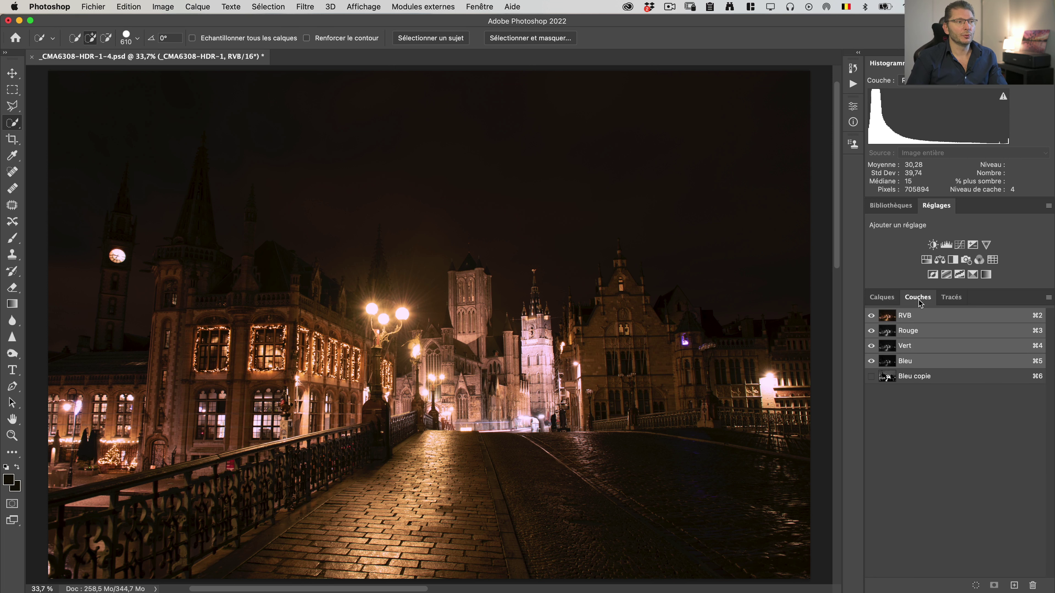
pyautogui.click(915, 333)
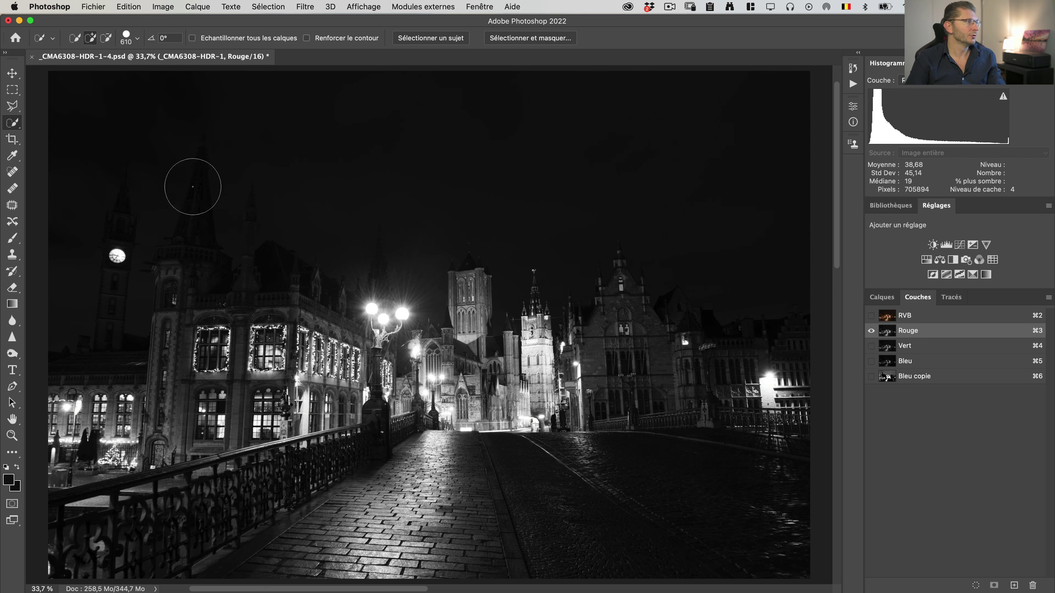
pyautogui.click(943, 348)
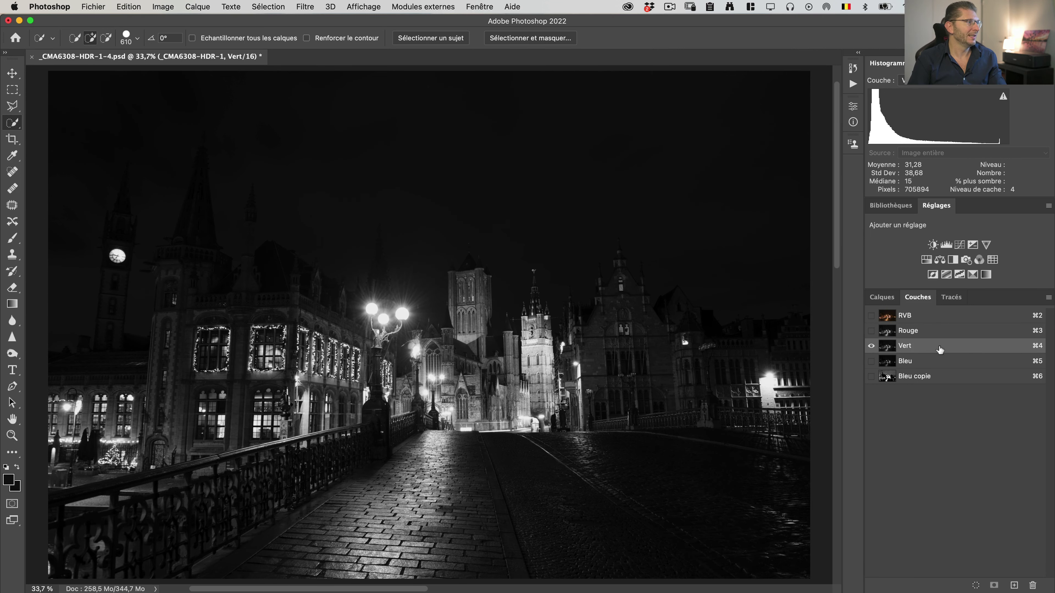
pyautogui.click(919, 363)
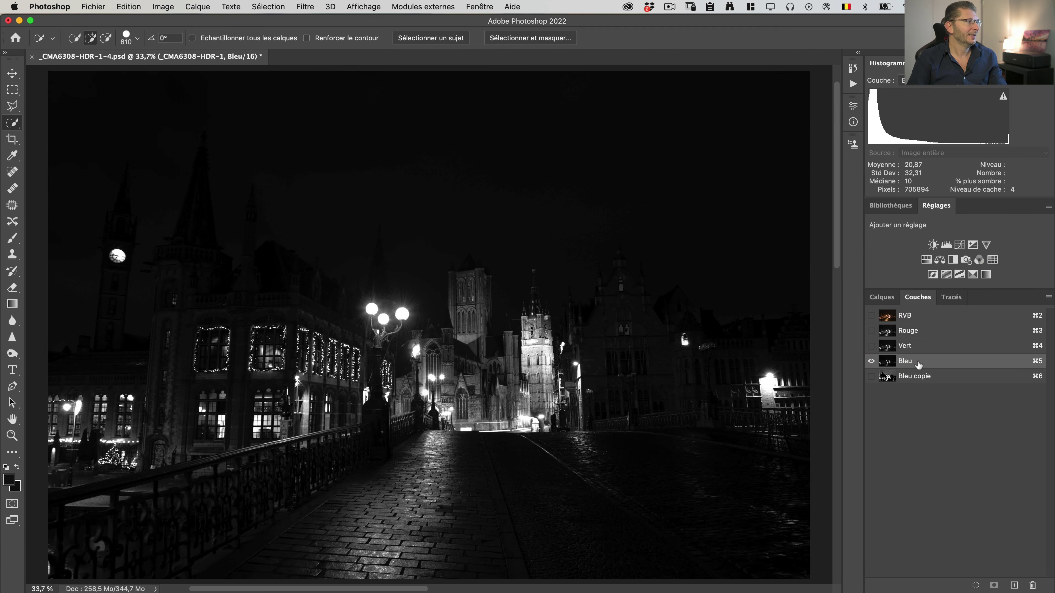
pyautogui.click(882, 297)
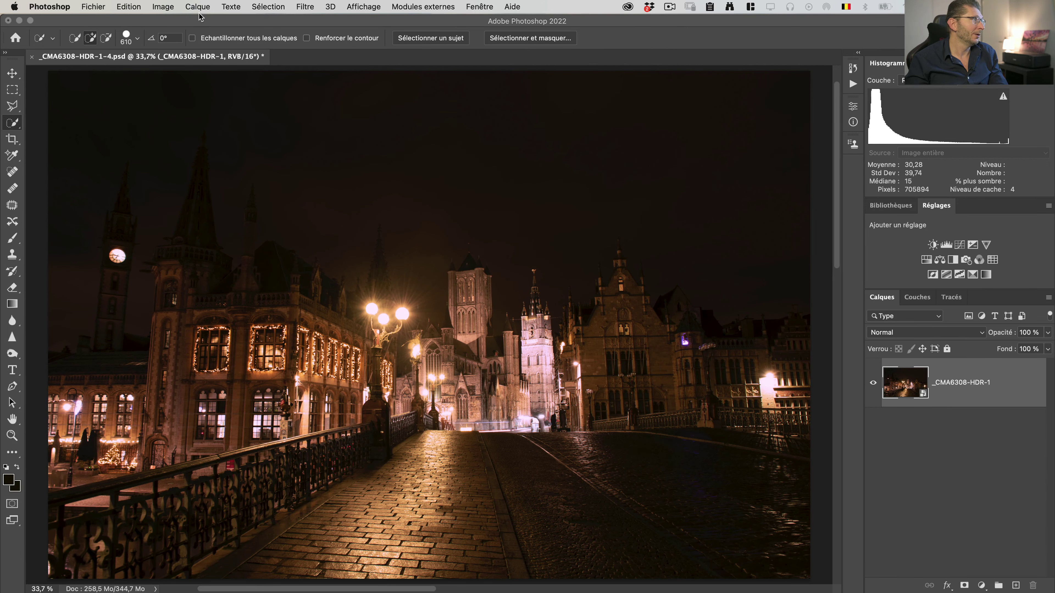
# - Try a Focus Area selection with the in-focus range set to 3.41, and restore the automatic range
pyautogui.click(267, 7)
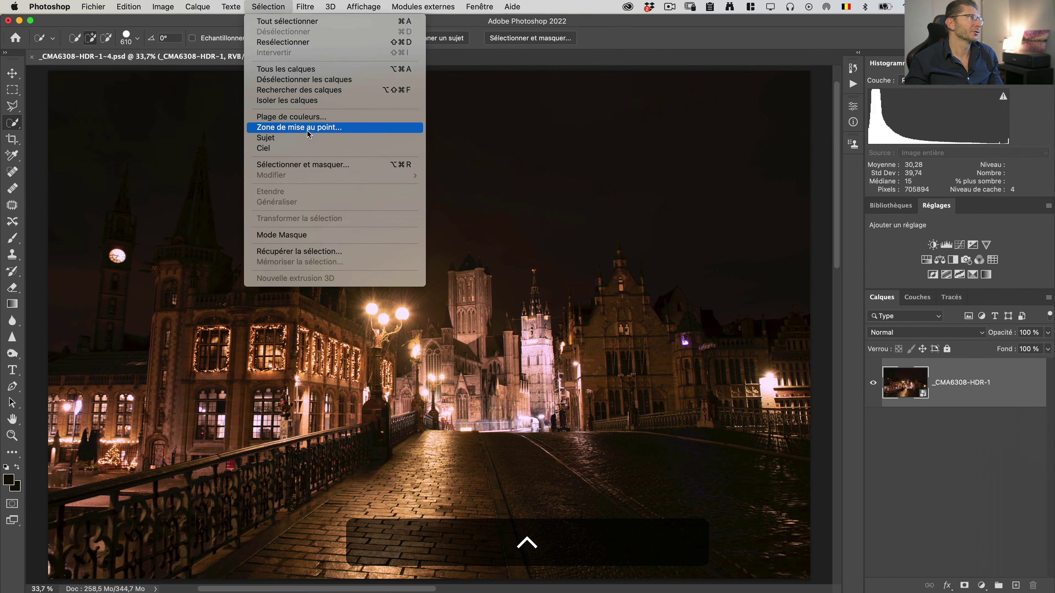
pyautogui.click(309, 132)
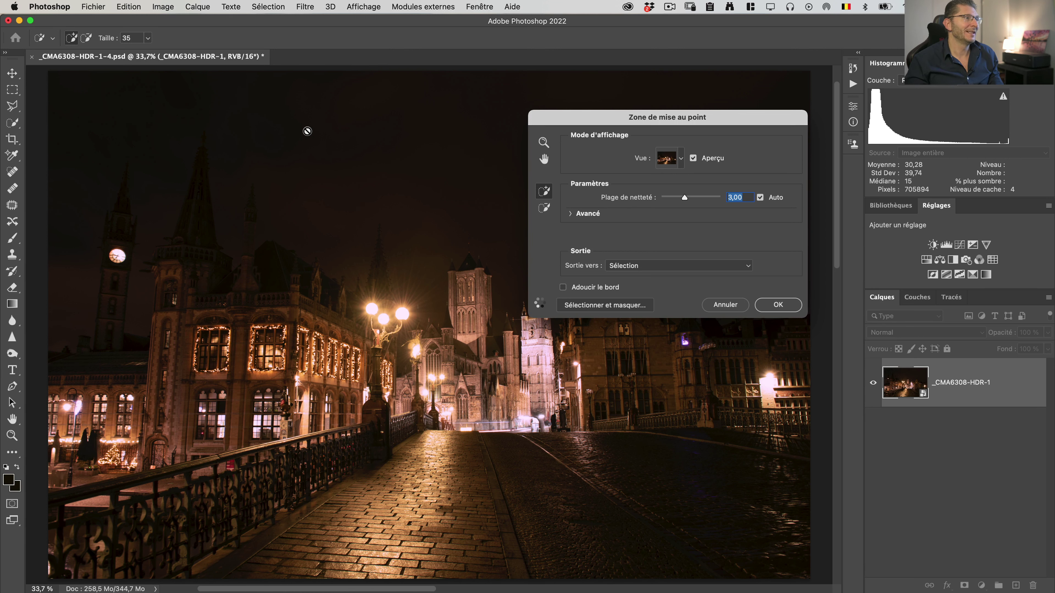
pyautogui.moveTo(673, 199); pyautogui.dragTo(688, 198)
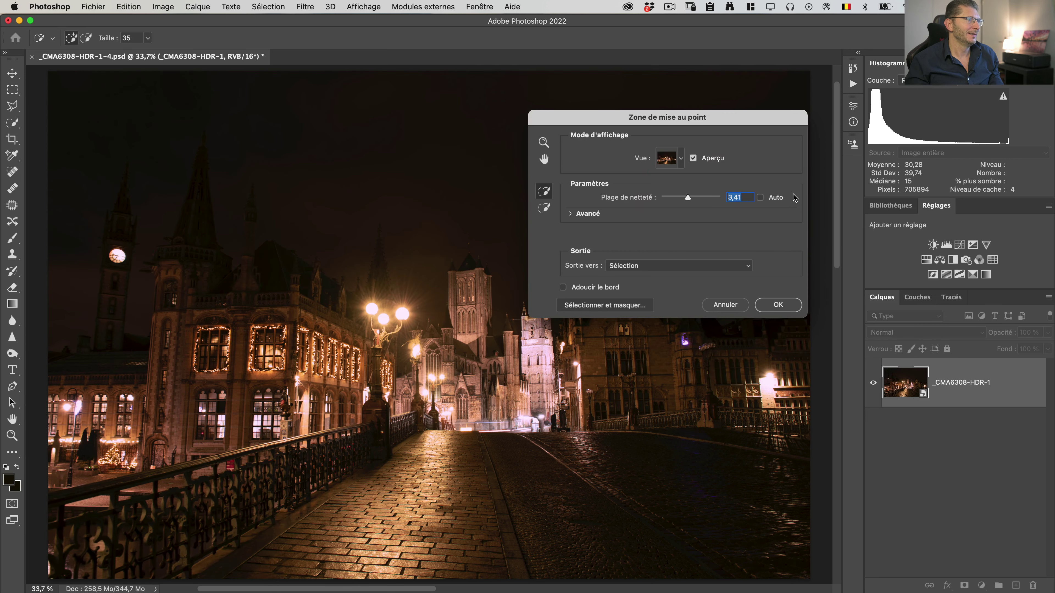
pyautogui.click(760, 197)
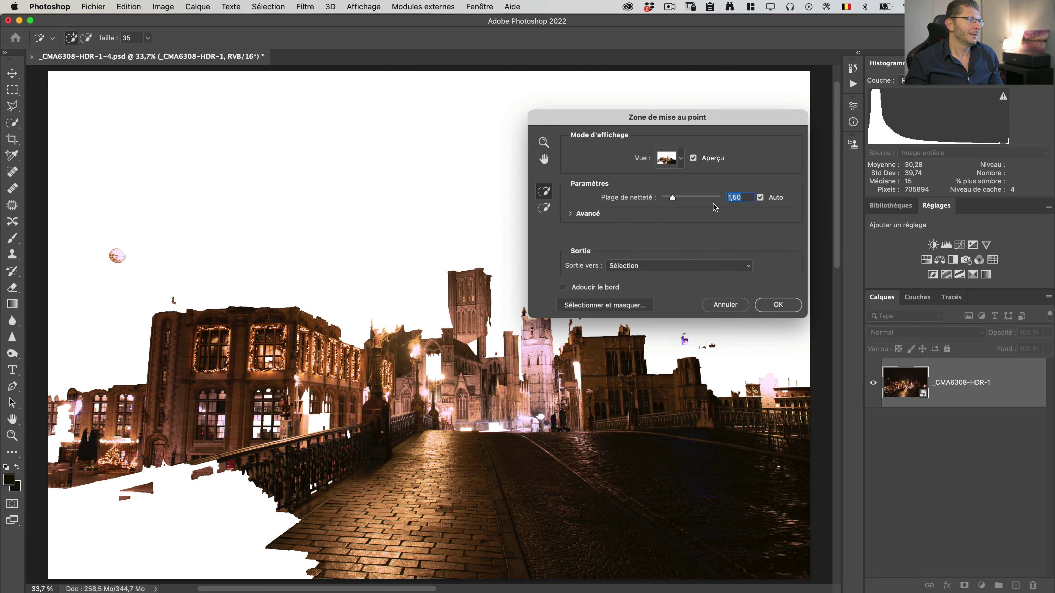
# - Compare the Focus Area previews at in-focus ranges of 2.32 and 2.33, and cancel the selection
pyautogui.moveTo(673, 199); pyautogui.dragTo(679, 199)
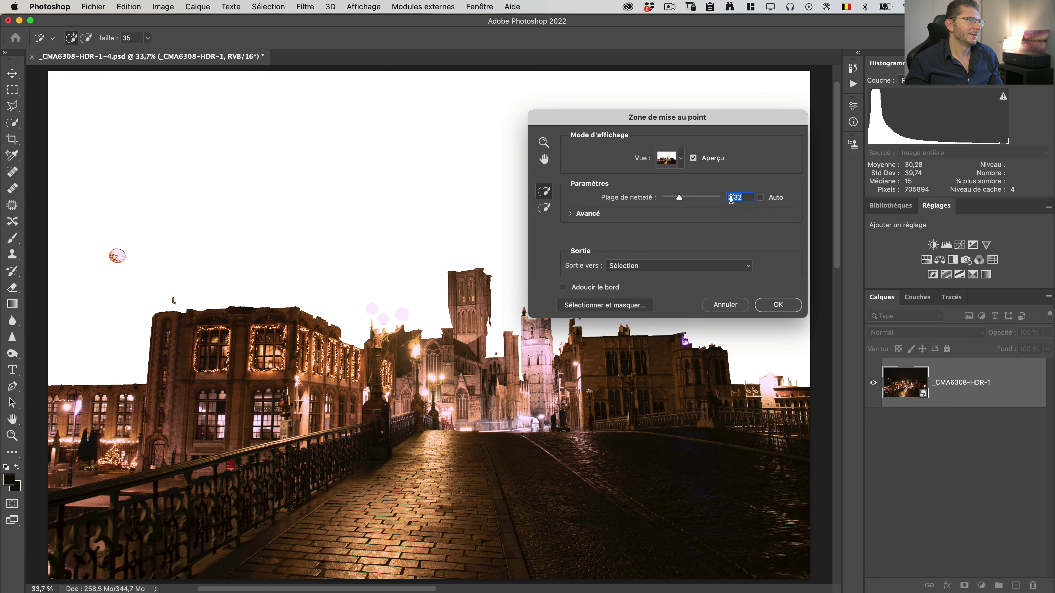
pyautogui.press('Up')
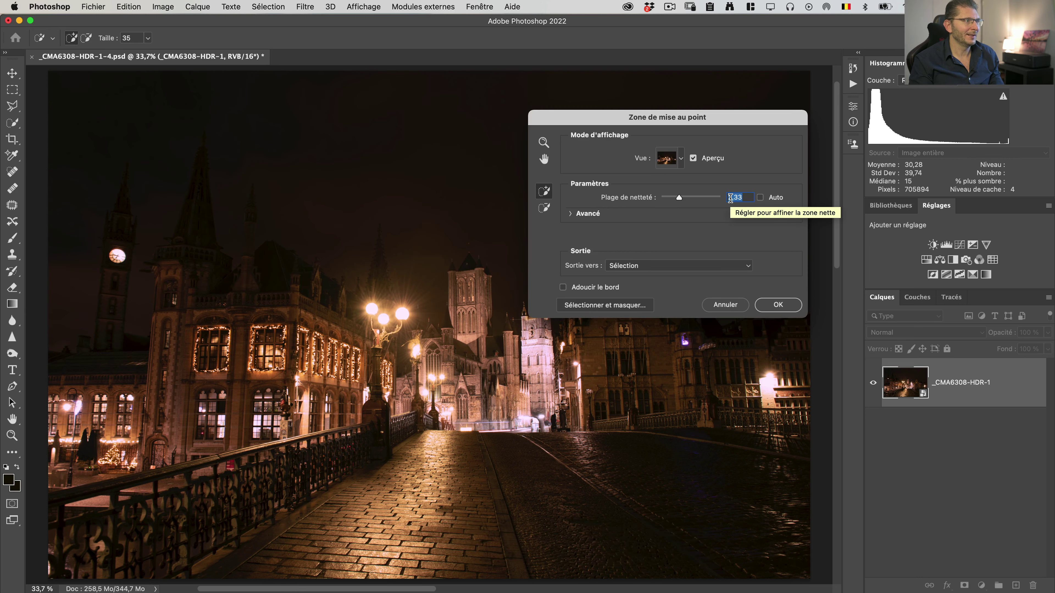
pyautogui.press('Down')
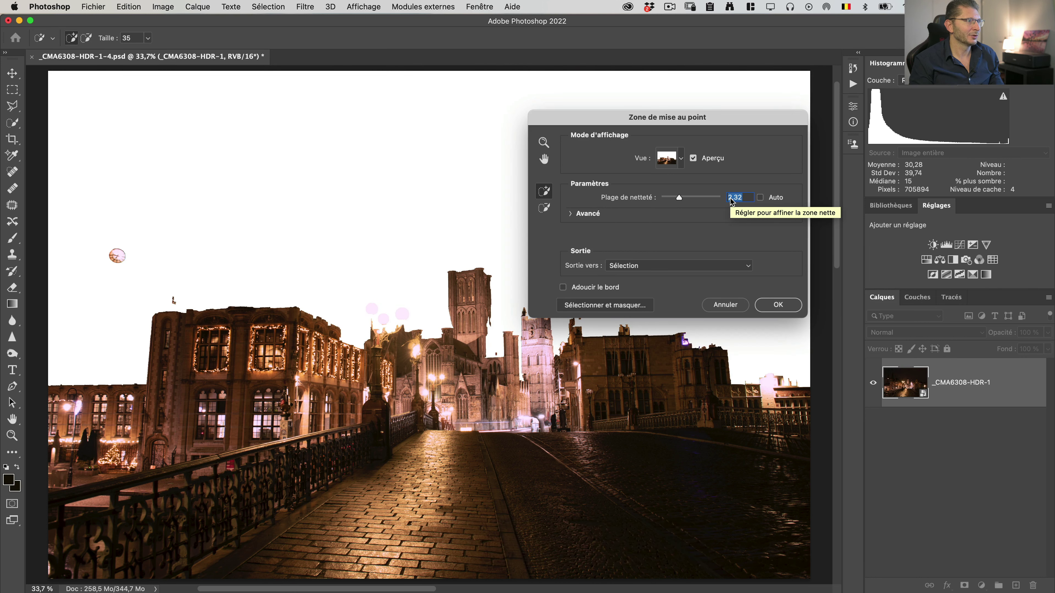
pyautogui.press('Up')
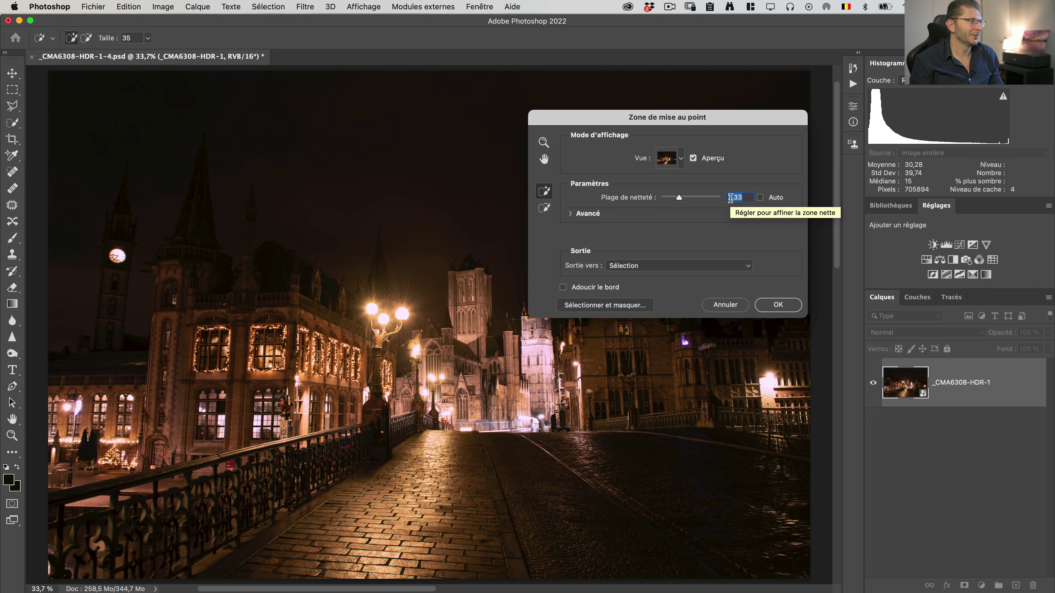
pyautogui.click(727, 308)
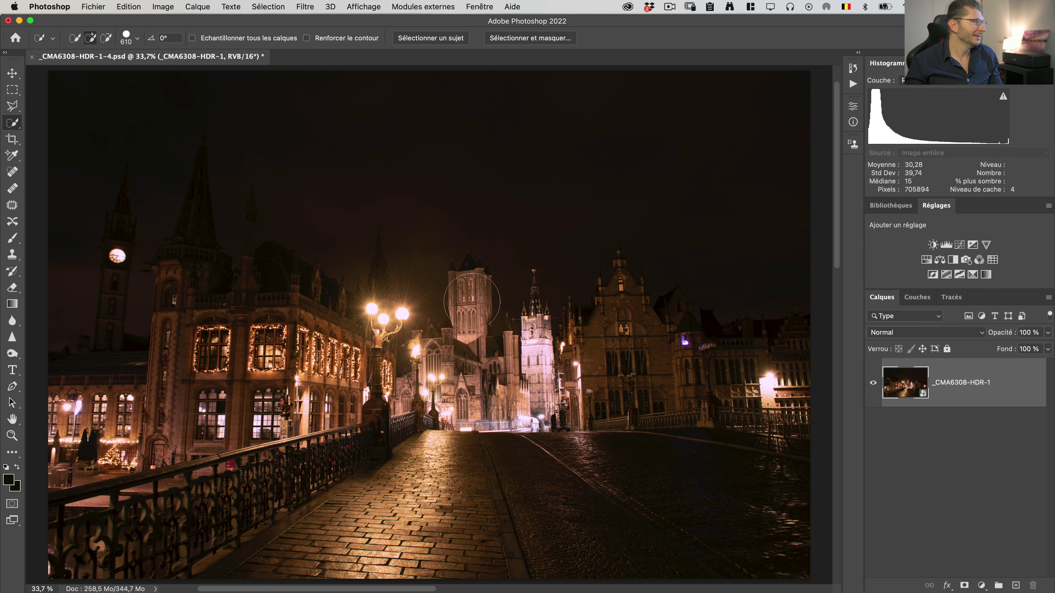
# - Try Magic Wand (Baguette magique) selections of the sky with tolerances of 255 and 16
pyautogui.rightClick(12, 123)
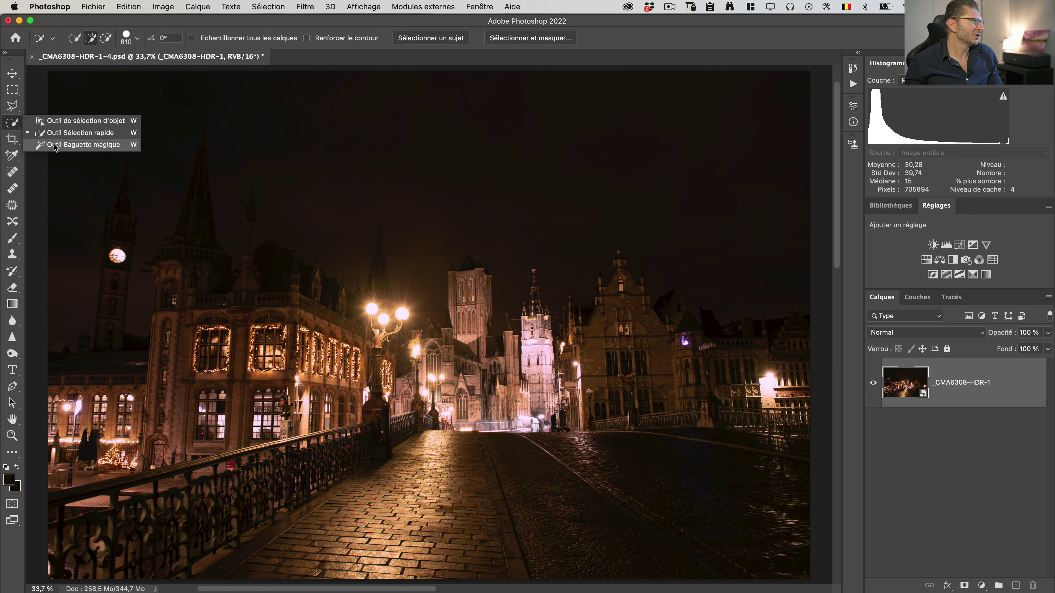
pyautogui.click(56, 145)
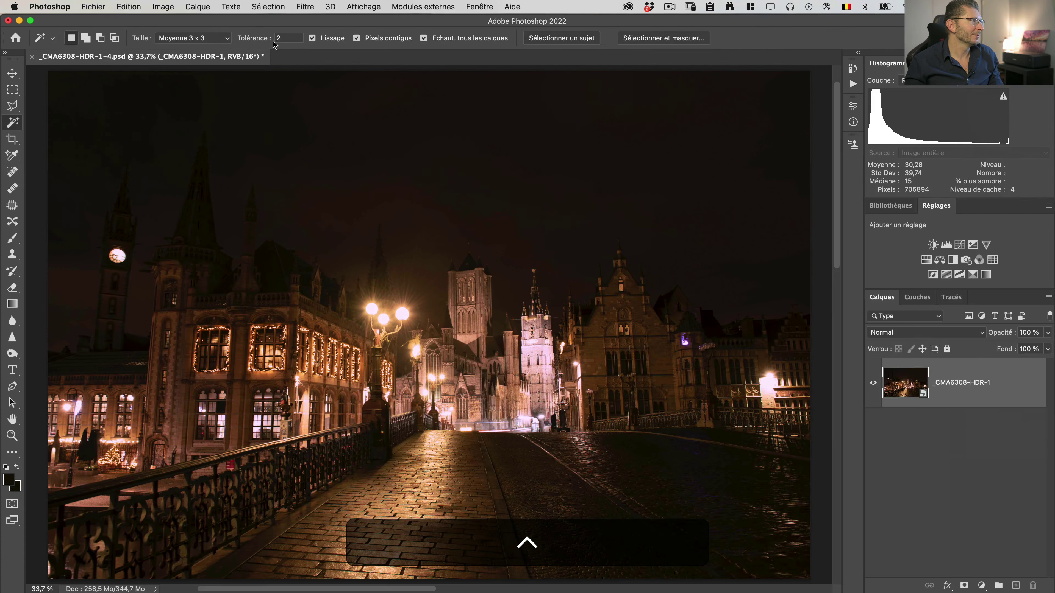
pyautogui.moveTo(256, 38); pyautogui.dragTo(446, 46)
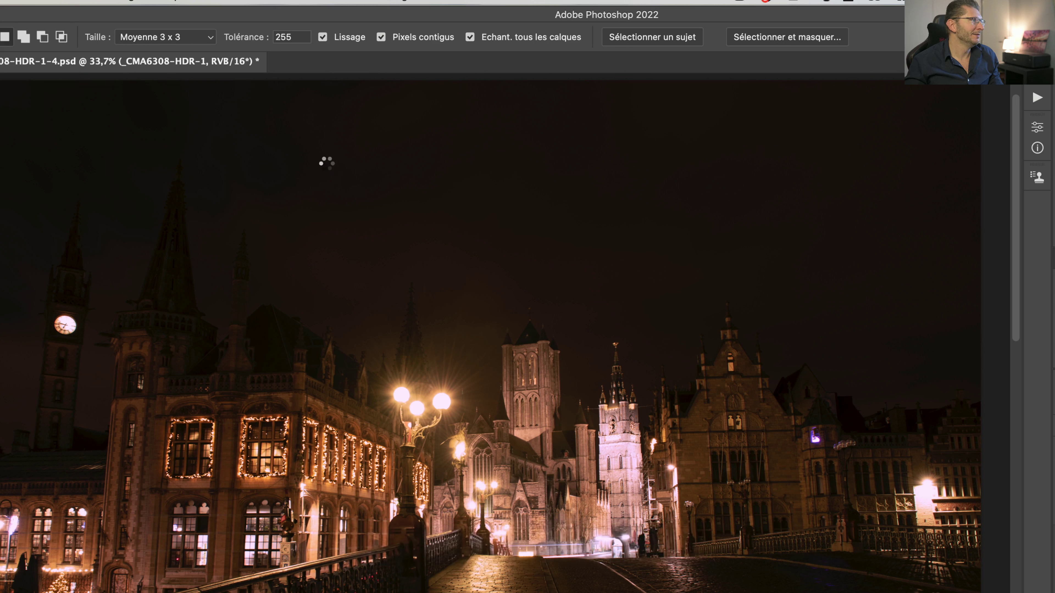
pyautogui.click(328, 168)
pyautogui.press('super+d')
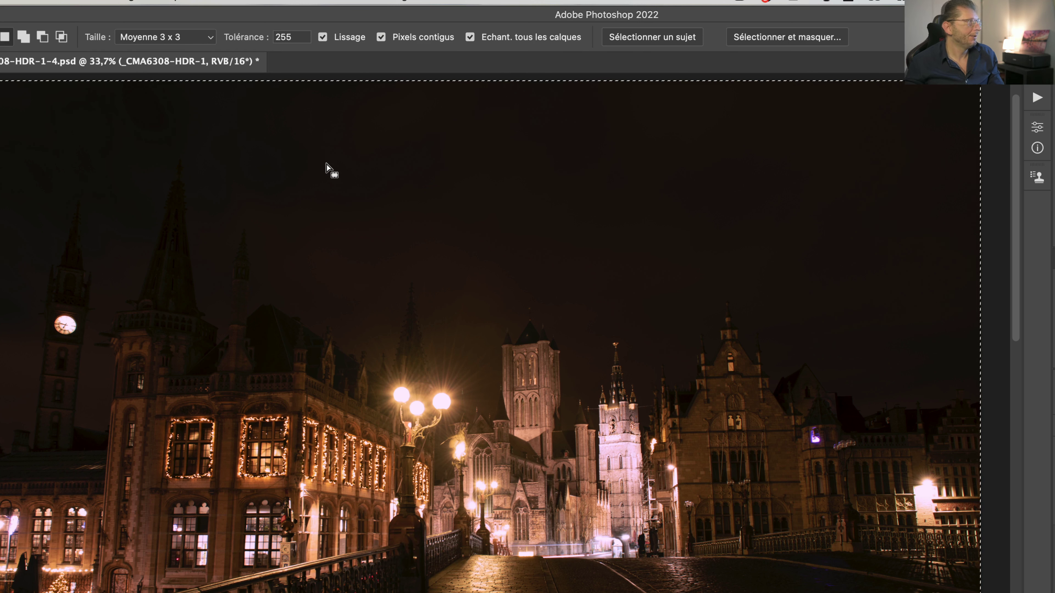
pyautogui.moveTo(246, 38); pyautogui.dragTo(85, 63)
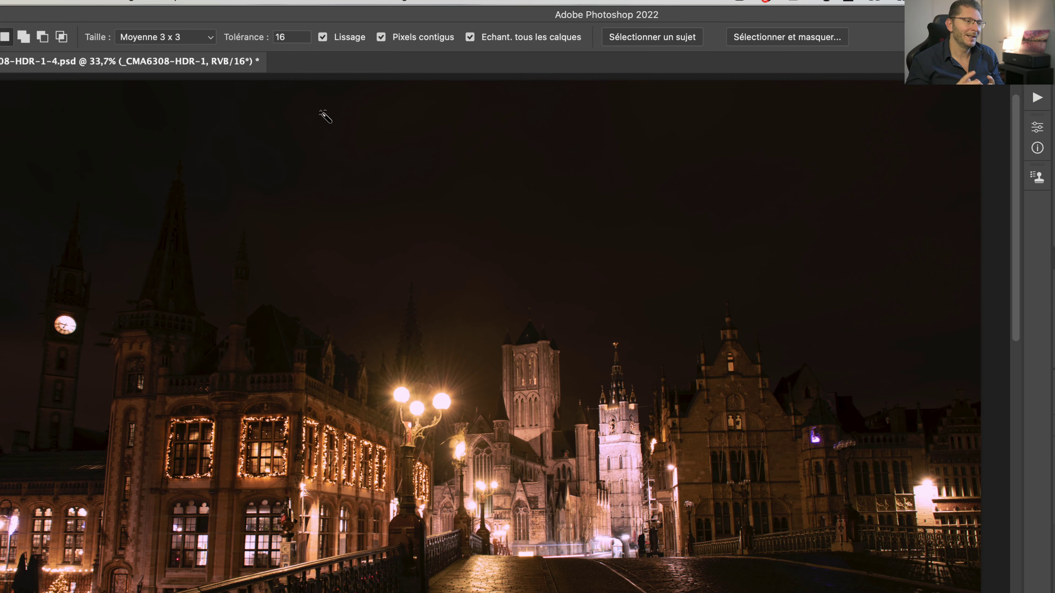
pyautogui.click(325, 116)
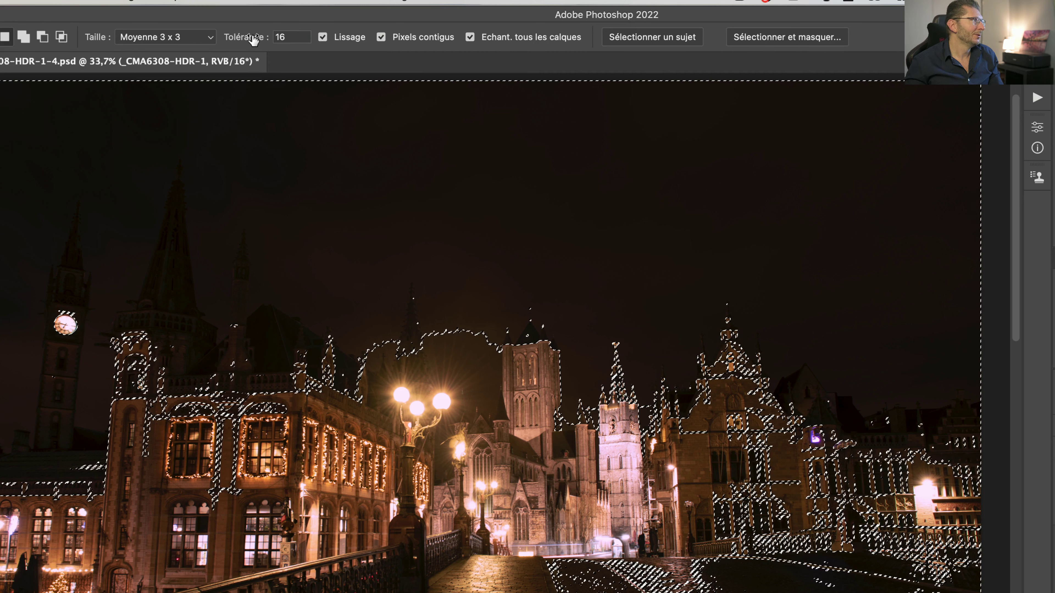
# - Try a Magic Wand selection of the sky with a tolerance of 3, adding further sky areas, and deselect
pyautogui.moveTo(254, 36); pyautogui.dragTo(249, 37)
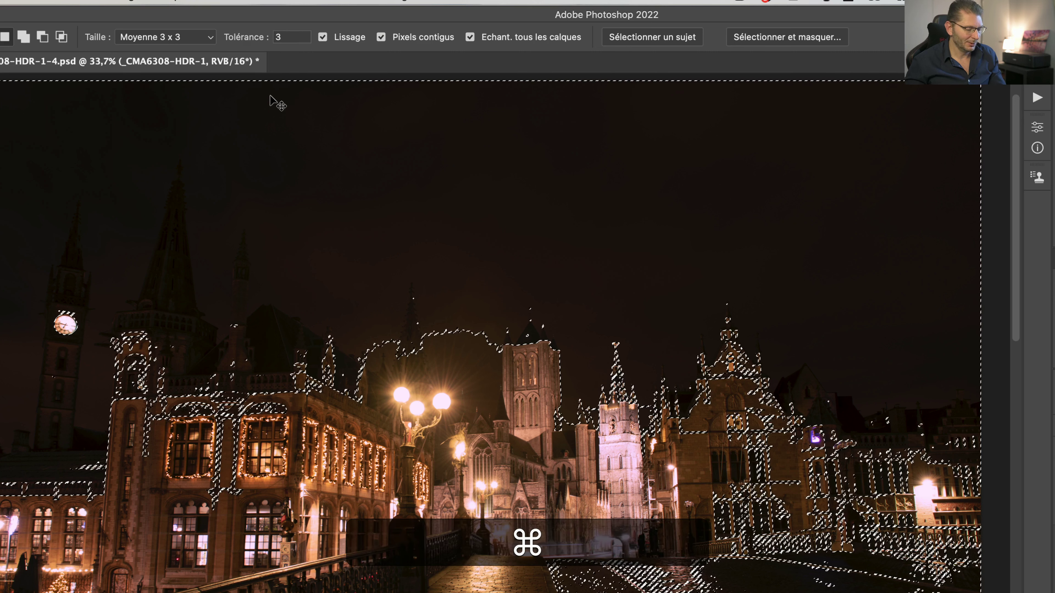
pyautogui.press('super+d')
pyautogui.click(278, 118)
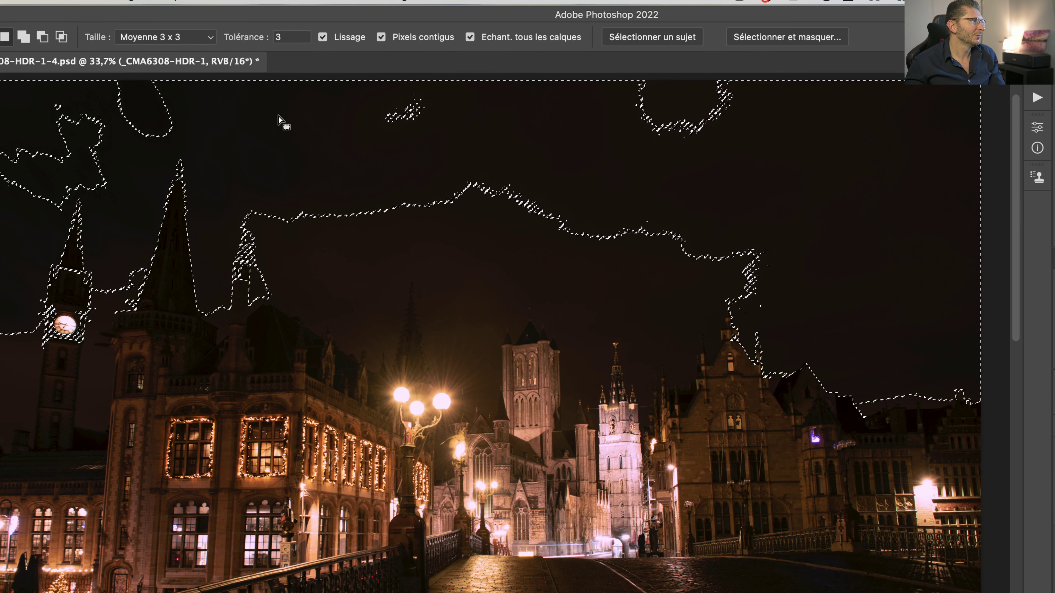
pyautogui.keyDown('shift'); pyautogui.click(348, 222); pyautogui.keyUp('shift')
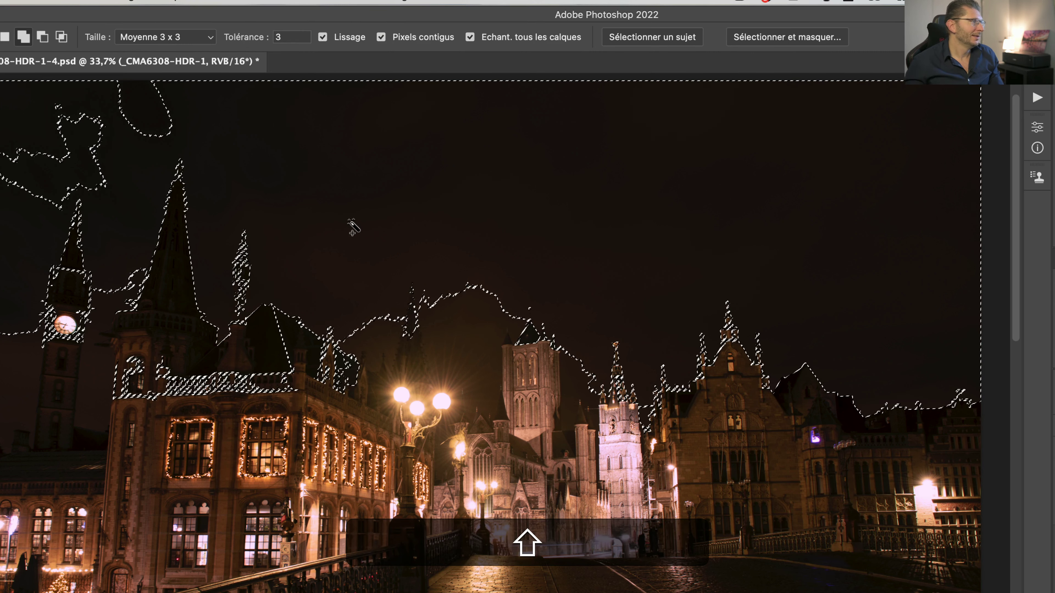
pyautogui.hscroll(-5, 332, 202)
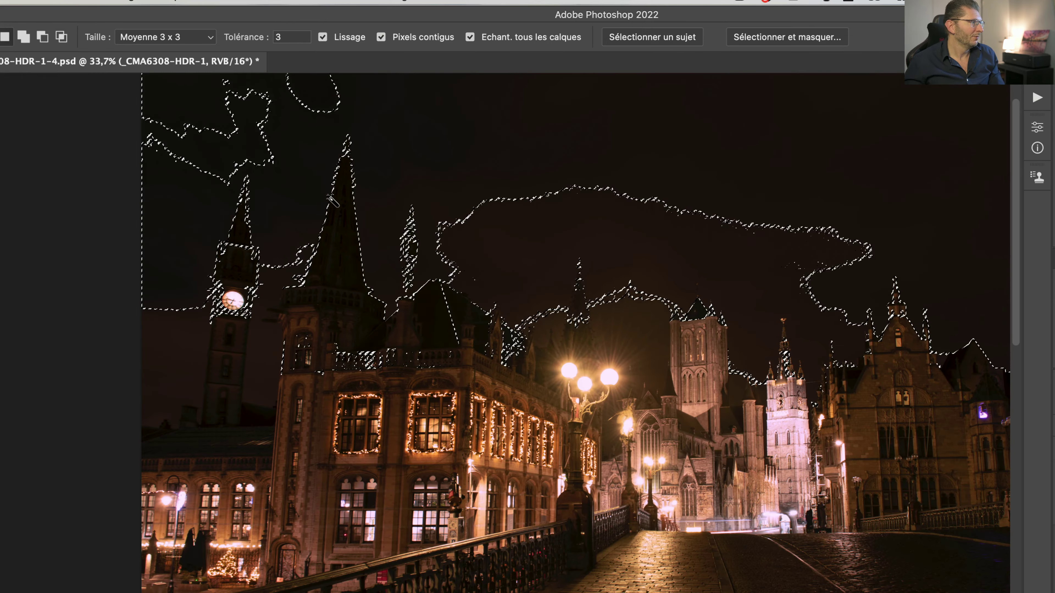
pyautogui.press('shift')
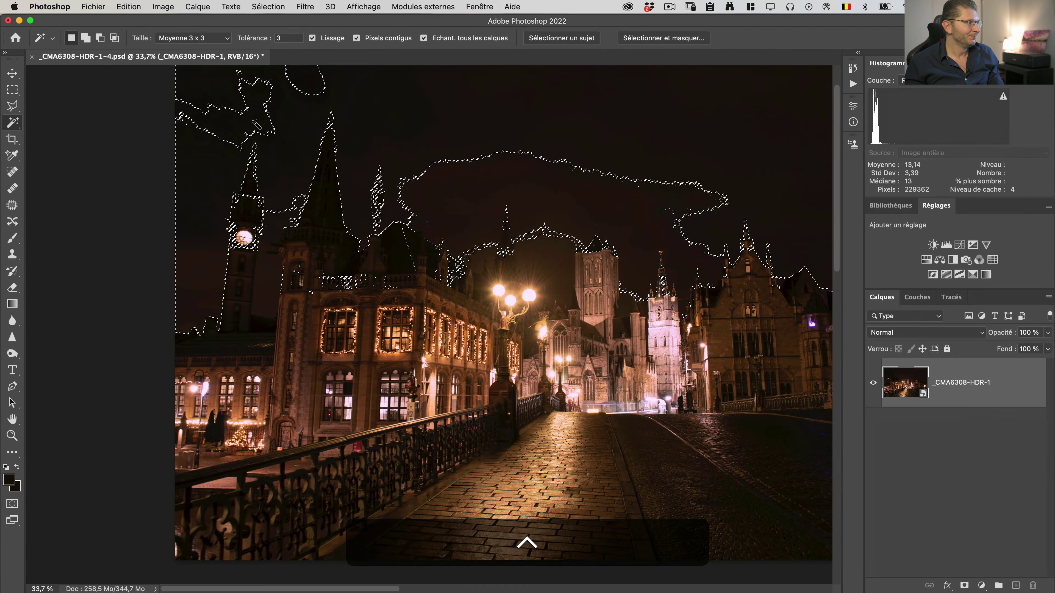
pyautogui.press('super+d')
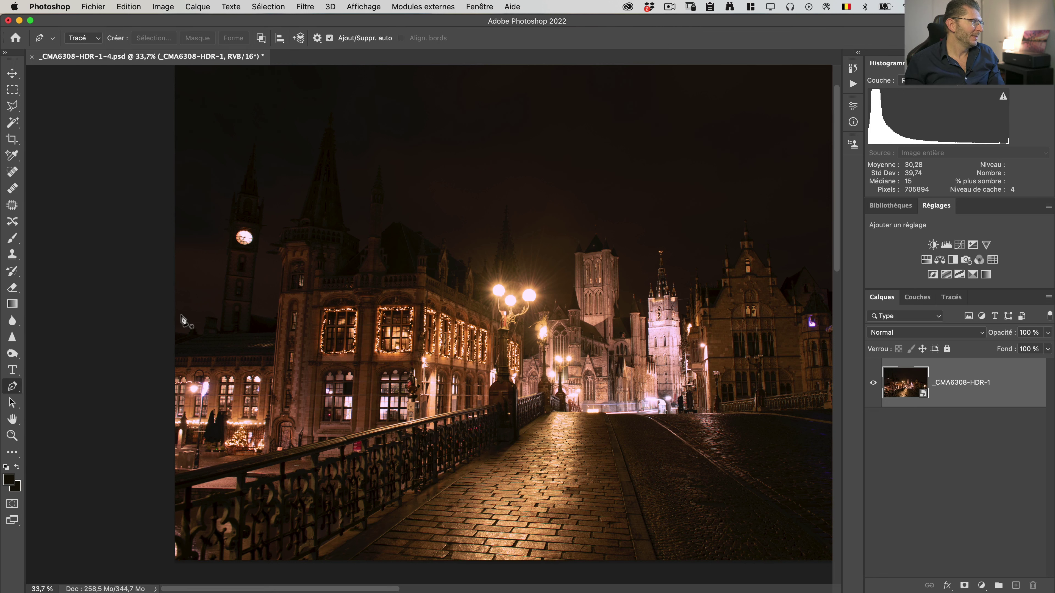
# - Start a Pen tool path at the photo's left edge, following the roofline and the stepped chimney beside the clock tower
pyautogui.press('z')
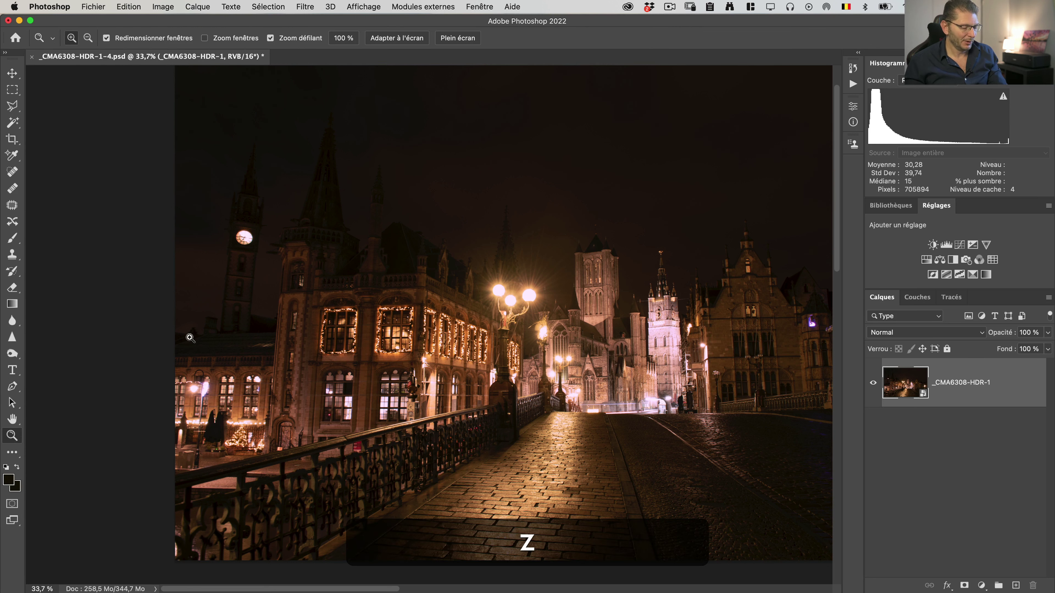
pyautogui.click(232, 331)
pyautogui.moveTo(184, 339); pyautogui.dragTo(252, 330)
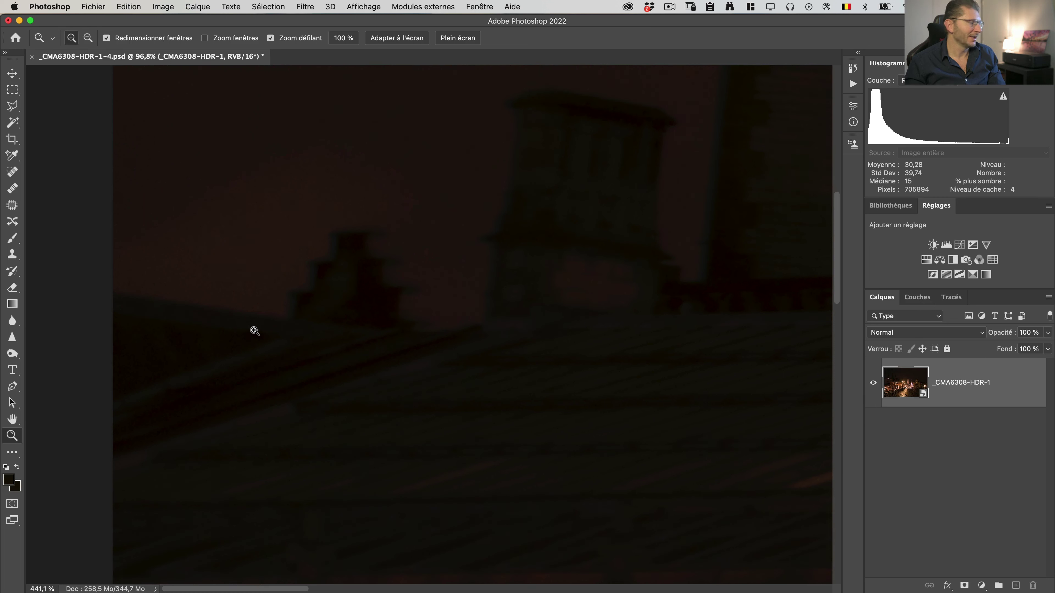
pyautogui.press('p')
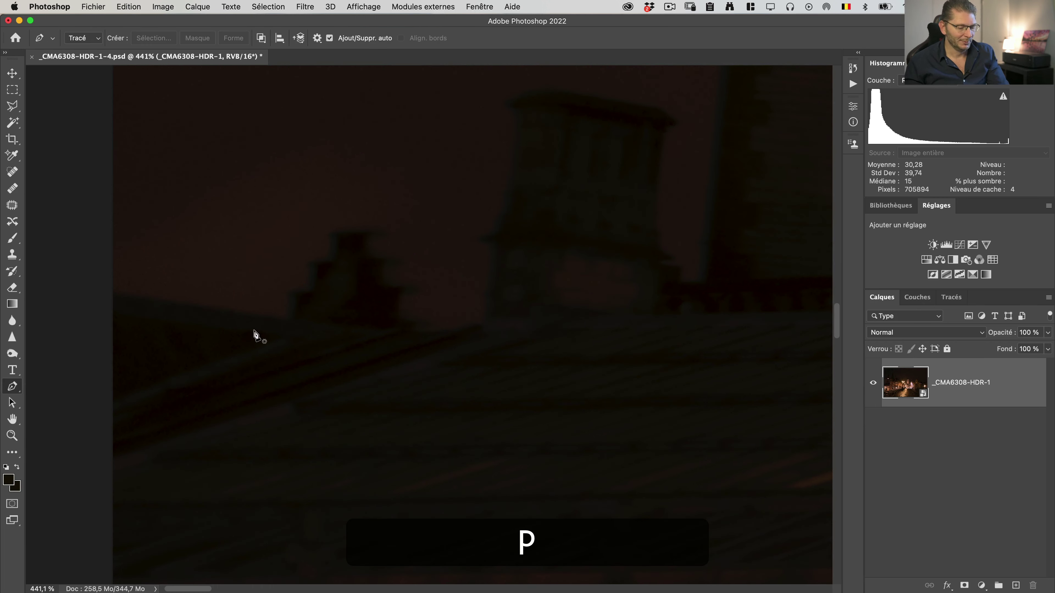
pyautogui.click(110, 292)
pyautogui.click(291, 319)
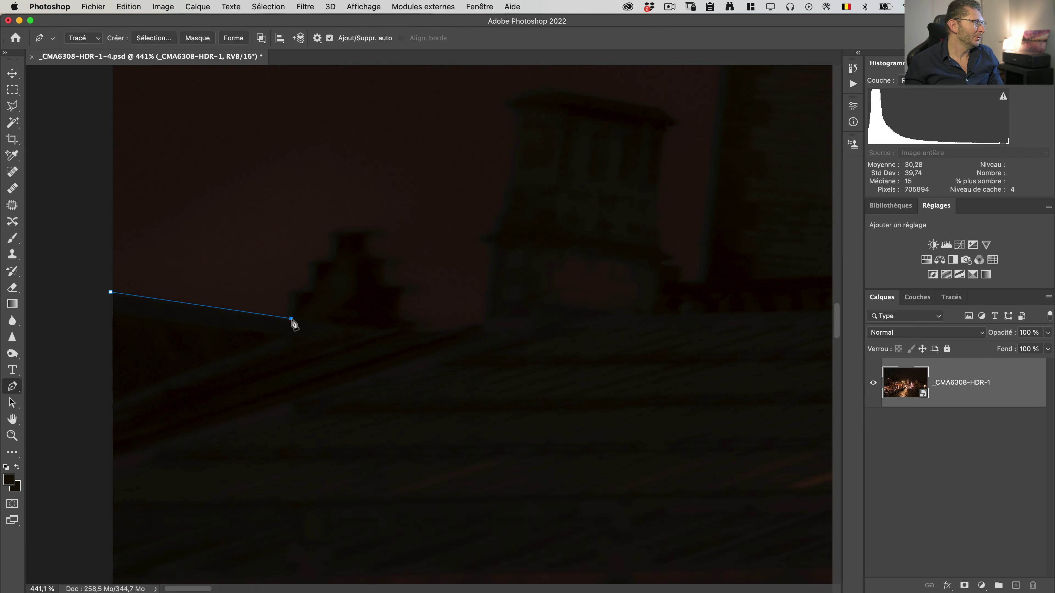
pyautogui.click(289, 294)
pyautogui.click(308, 293)
pyautogui.click(309, 263)
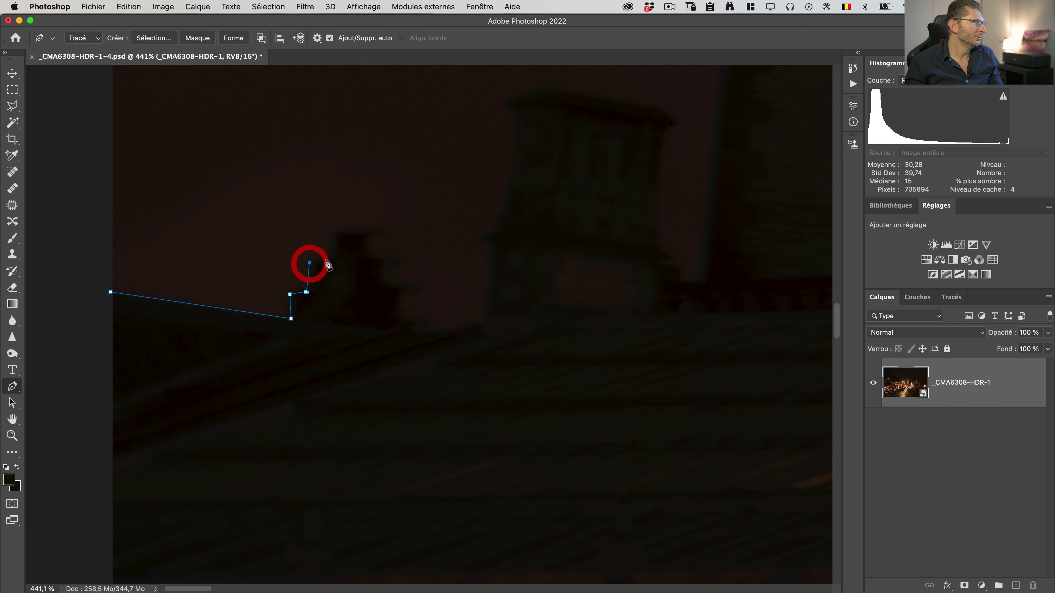
pyautogui.click(331, 258)
pyautogui.click(330, 234)
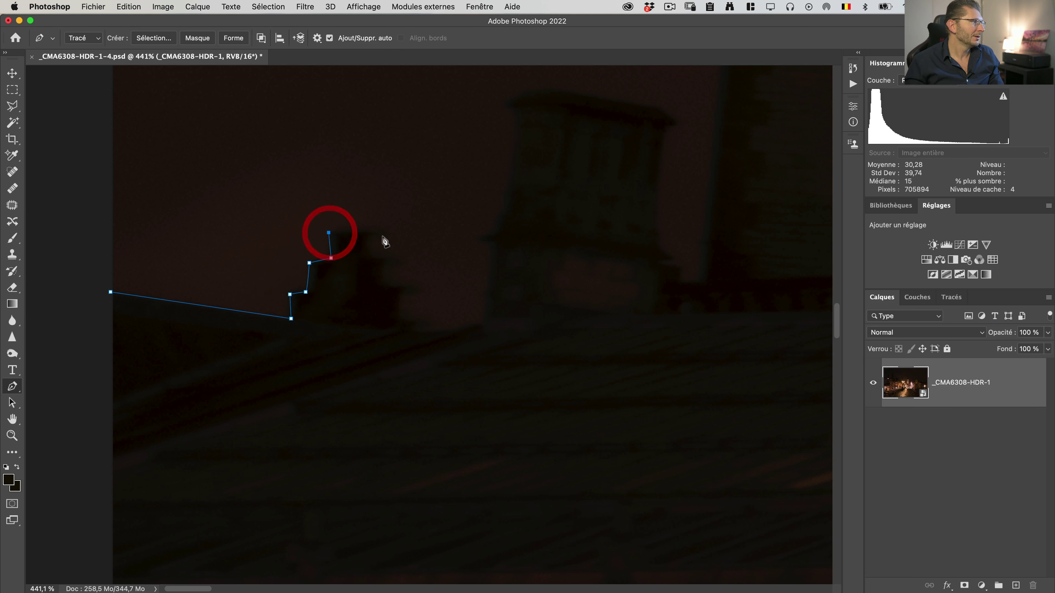
pyautogui.click(384, 233)
# - Fit the whole photo in view, delete the unfinished work path and return to the layers
pyautogui.press('space')
pyautogui.moveTo(623, 210); pyautogui.dragTo(374, 484)
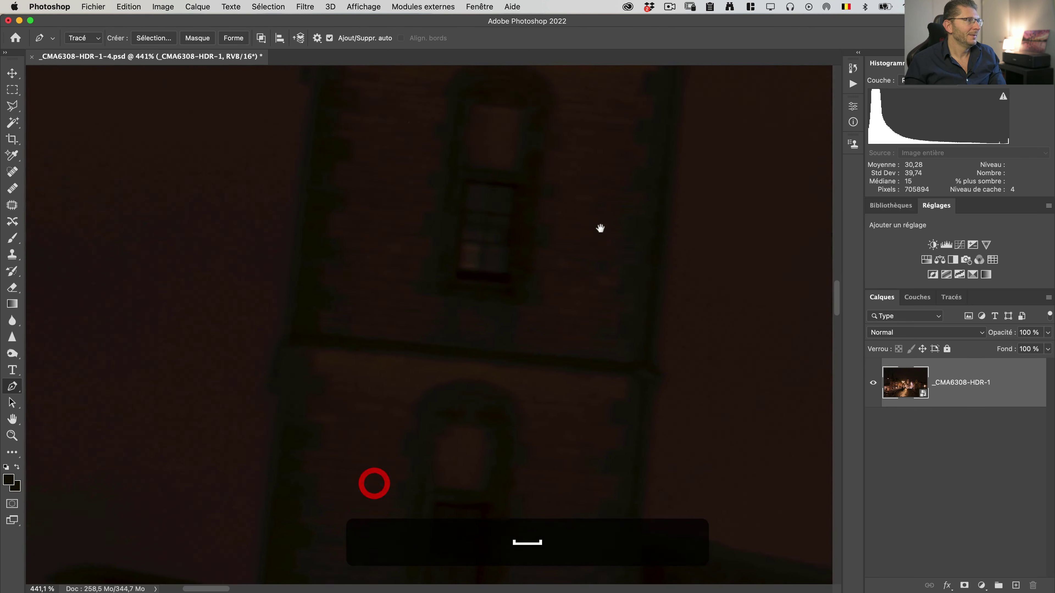
pyautogui.moveTo(600, 228)
pyautogui.mouseDown()
pyautogui.moveTo(566, 265)
pyautogui.moveTo(474, 261)
pyautogui.moveTo(532, 278)
pyautogui.moveTo(539, 294)
pyautogui.mouseUp()
pyautogui.press('h')
pyautogui.press('h')
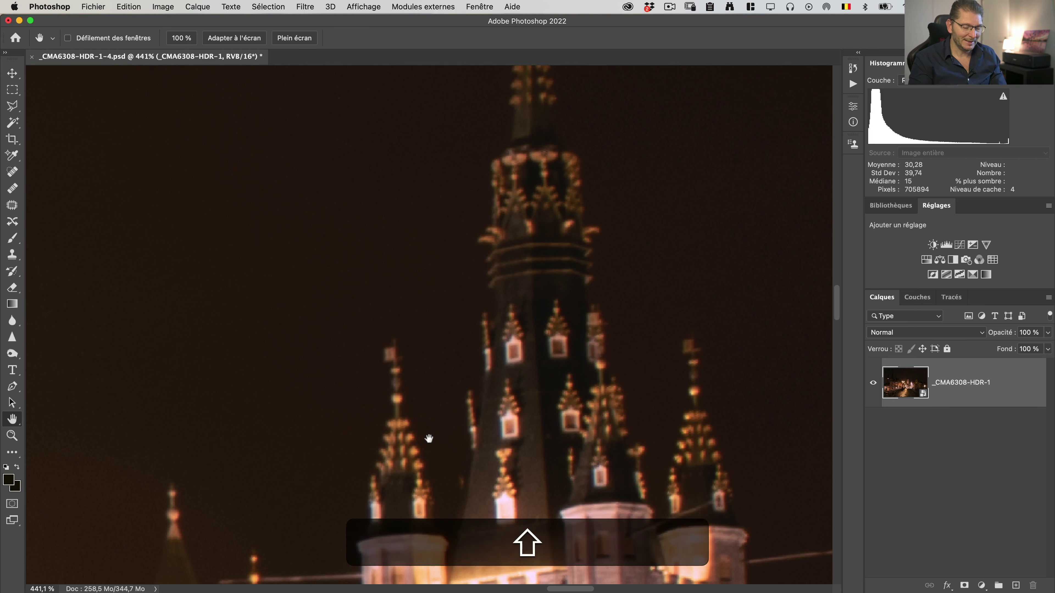
pyautogui.press('shift+super+0')
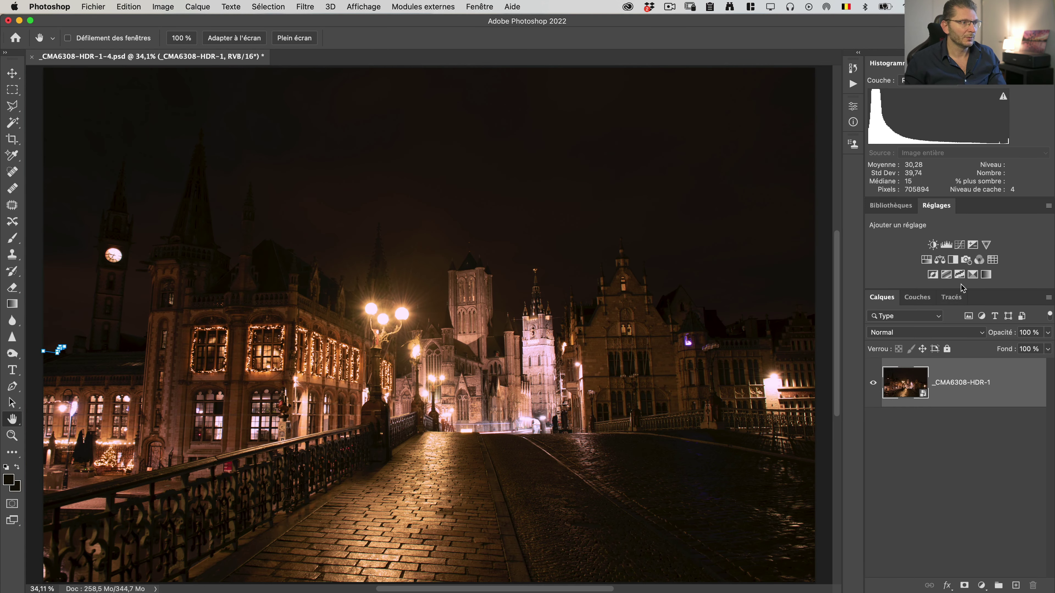
pyautogui.click(951, 297)
pyautogui.moveTo(945, 316); pyautogui.dragTo(1033, 585)
pyautogui.click(882, 297)
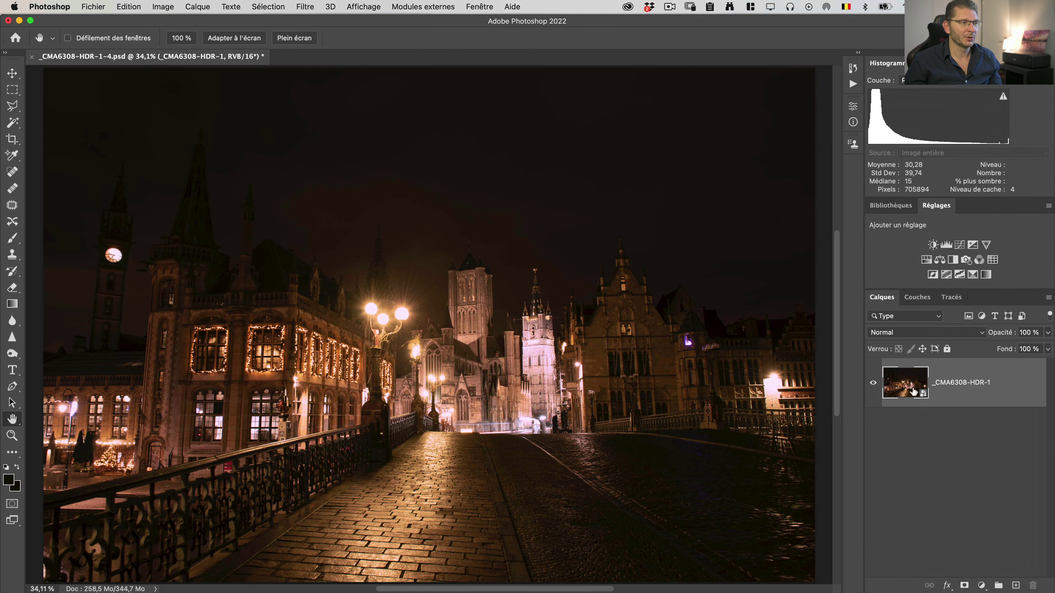
# - Create an independent smart object copy of the _CMA6308-HDR-1 layer (Nouvel objet dynamique par Copier) and open the copy in Camera Raw
pyautogui.rightClick(945, 389)
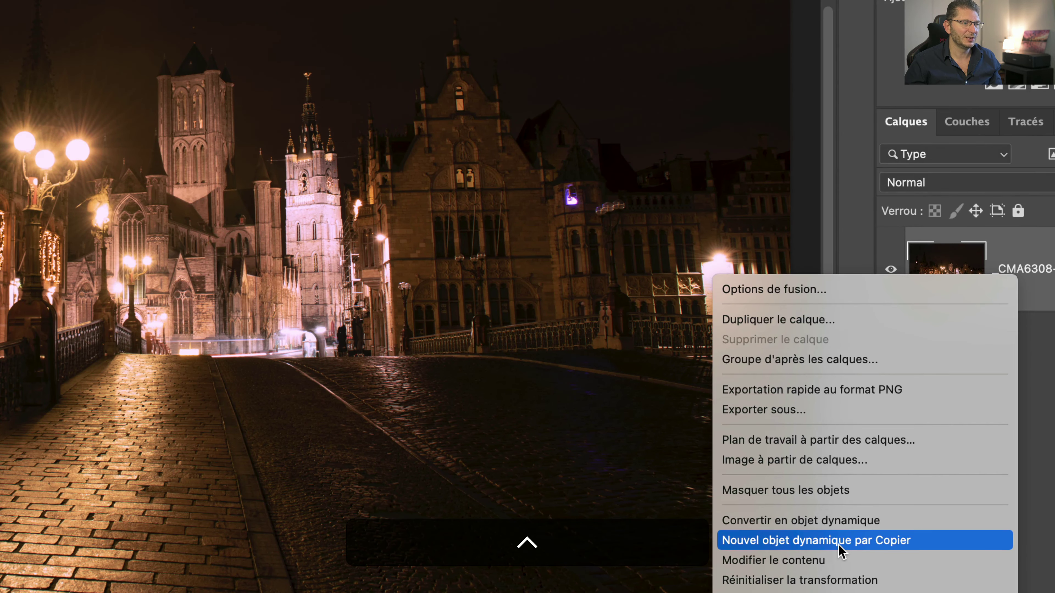
pyautogui.click(843, 542)
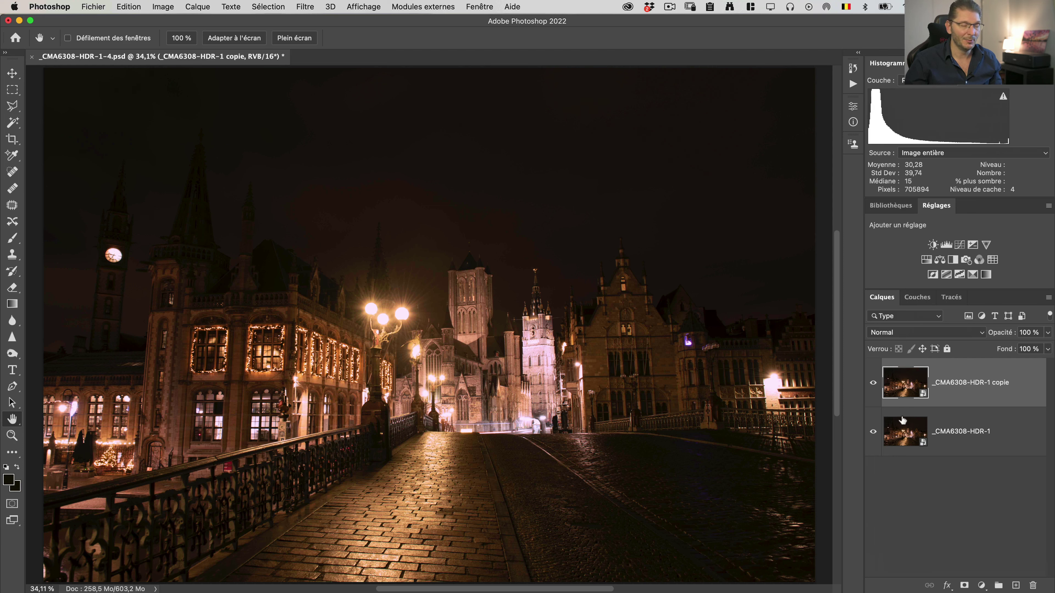
pyautogui.doubleClick(906, 387)
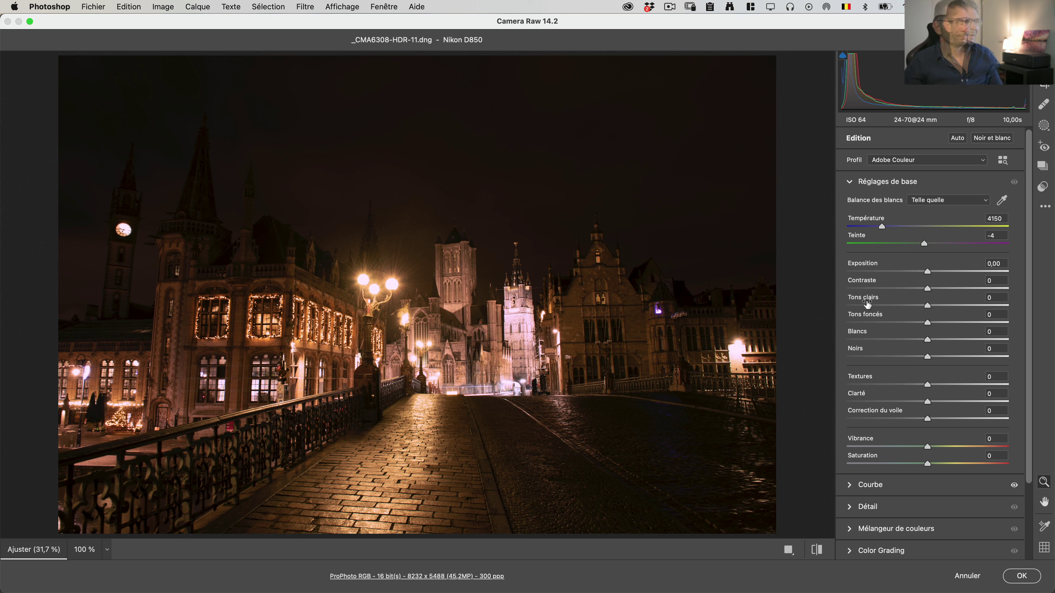
# - Set Vibrance and Saturation to +100 and sample the white balance from the street paving
pyautogui.moveTo(927, 447); pyautogui.dragTo(1034, 442)
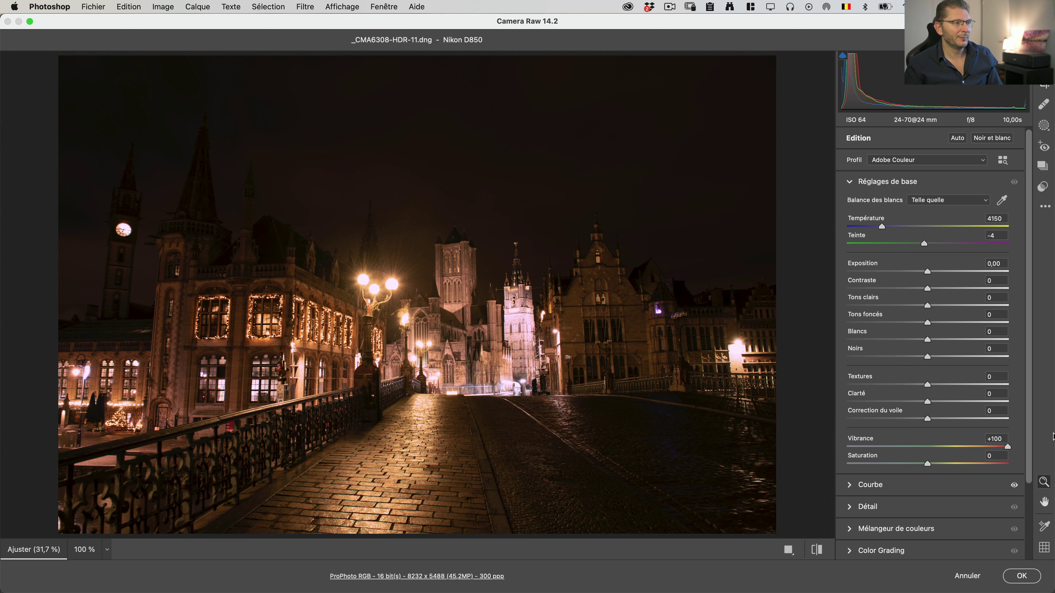
pyautogui.moveTo(927, 464); pyautogui.dragTo(1034, 461)
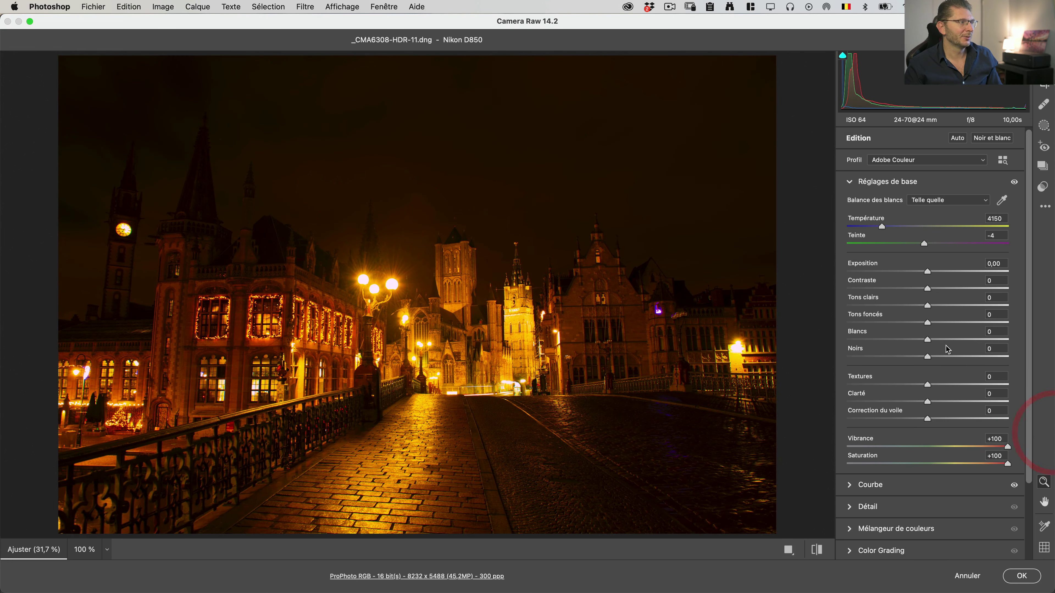
pyautogui.click(1003, 202)
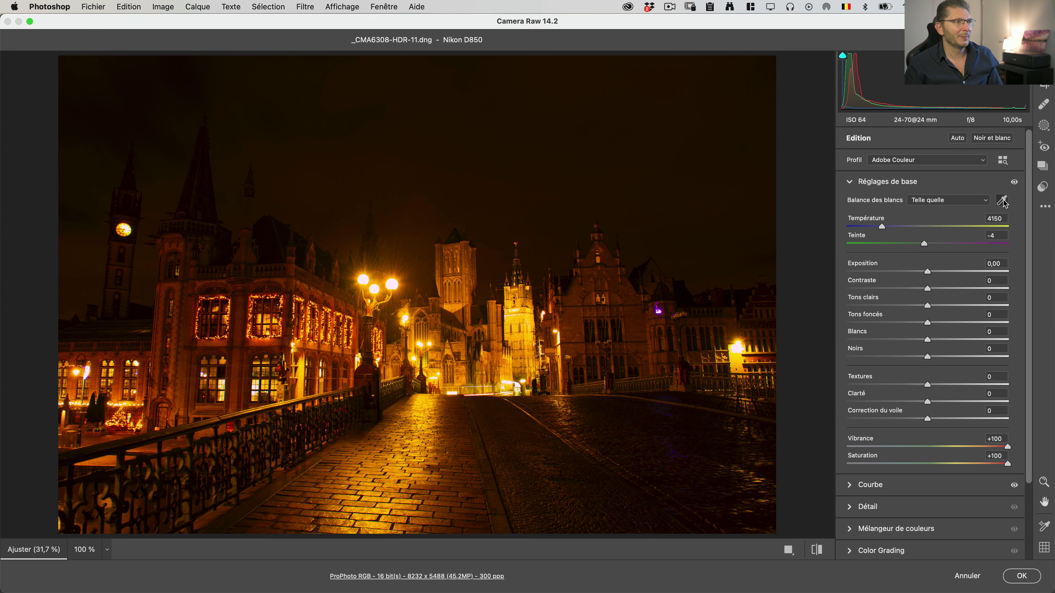
pyautogui.click(515, 447)
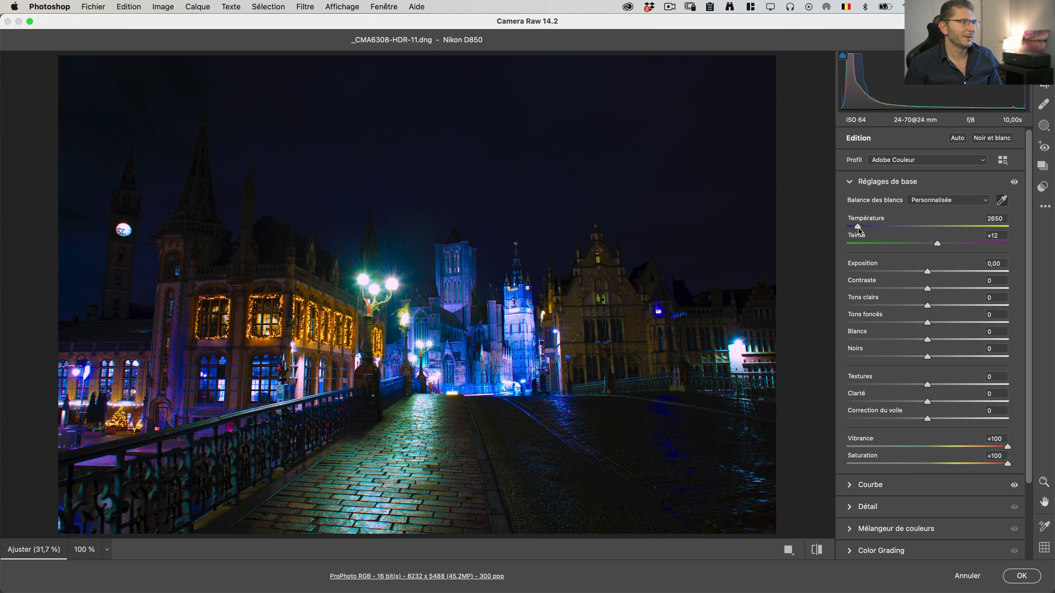
# - Adjust the white balance temperature to 2850, making the sky and buildings differ in color
pyautogui.moveTo(859, 228); pyautogui.dragTo(866, 231)
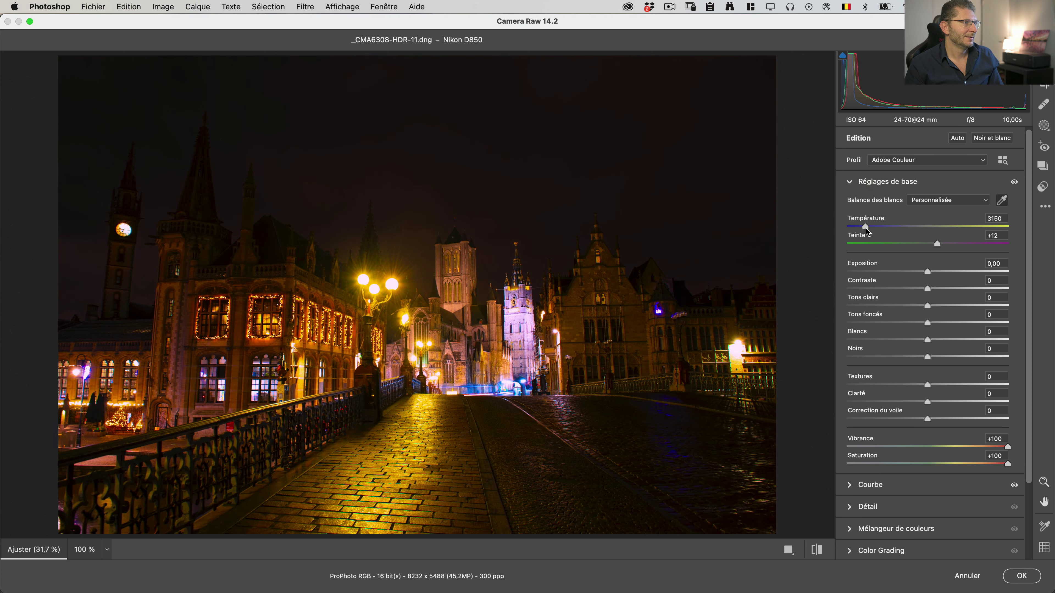
pyautogui.click(1000, 219)
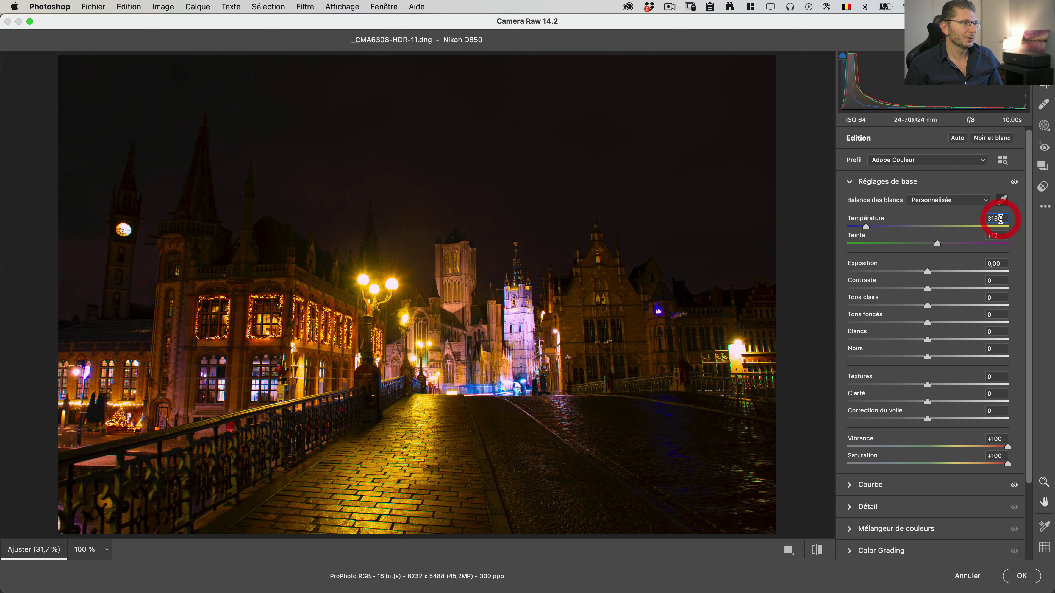
pyautogui.moveTo(1000, 219); pyautogui.dragTo(986, 219)
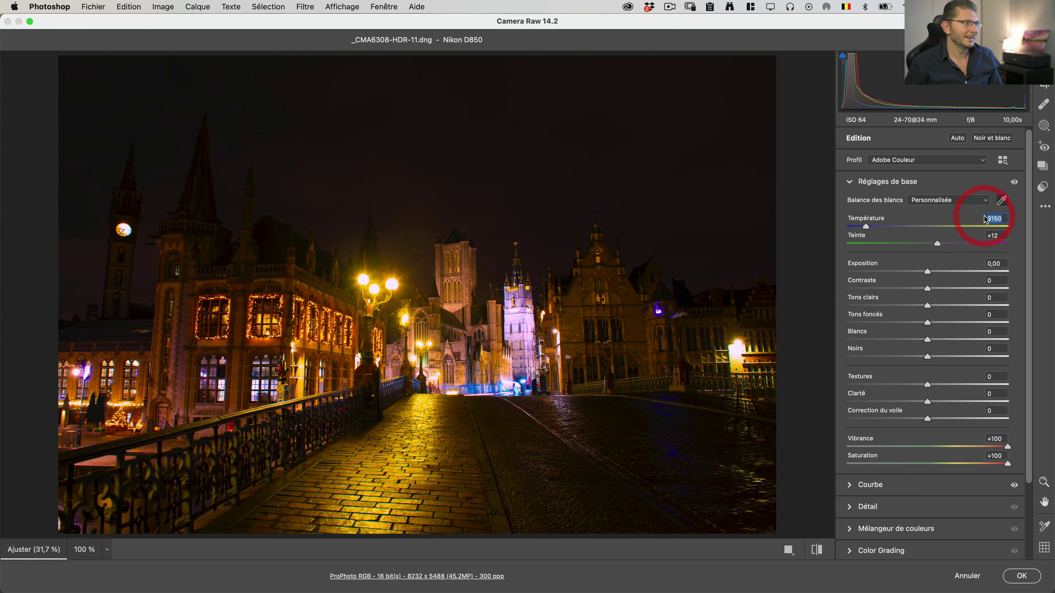
pyautogui.press('Down')
pyautogui.press('Down')
pyautogui.press('Down')
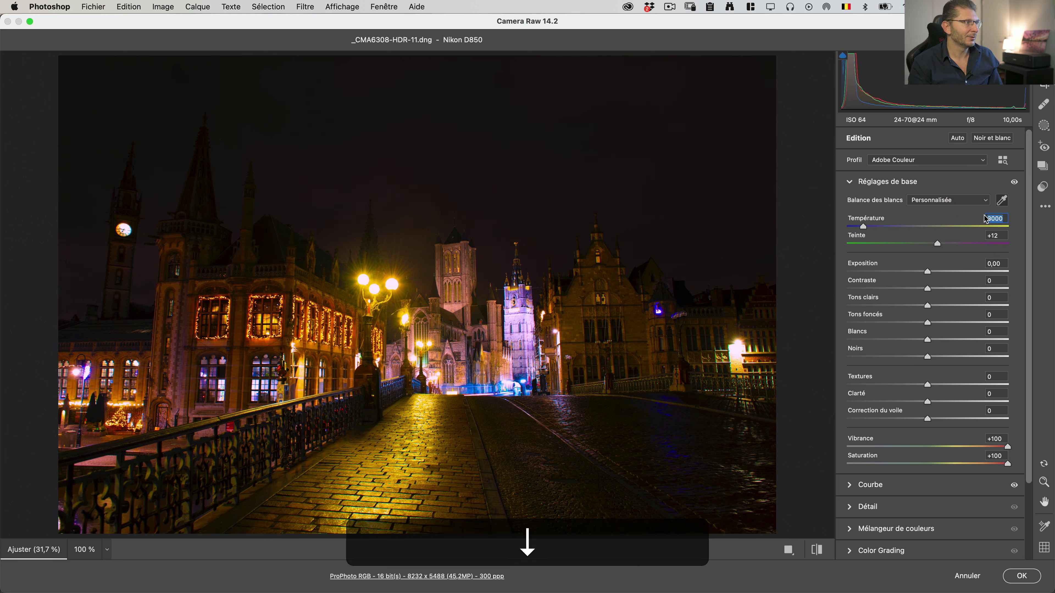
pyautogui.press('Down')
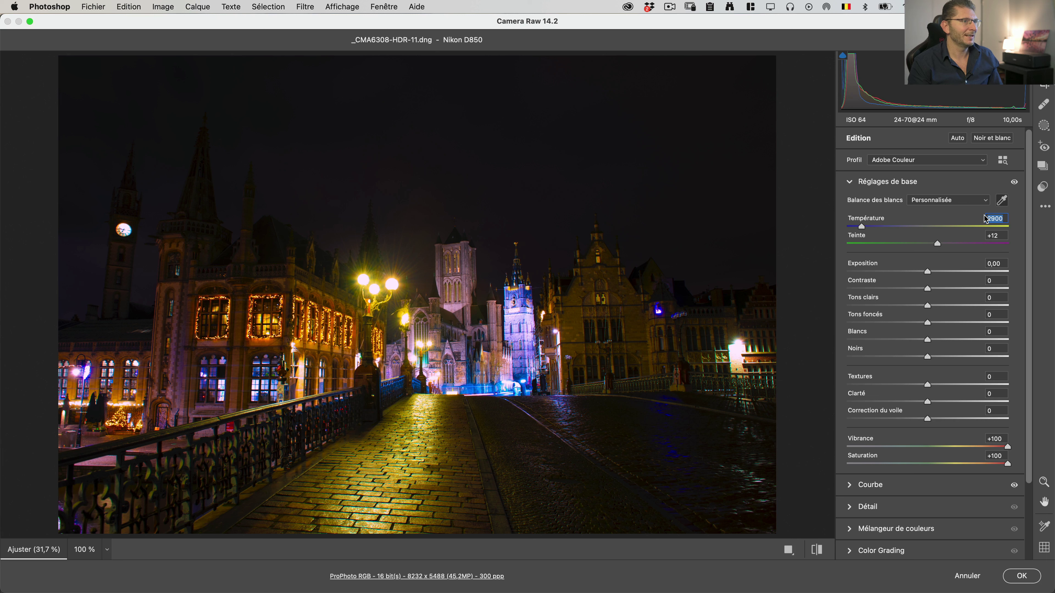
pyautogui.press('Down')
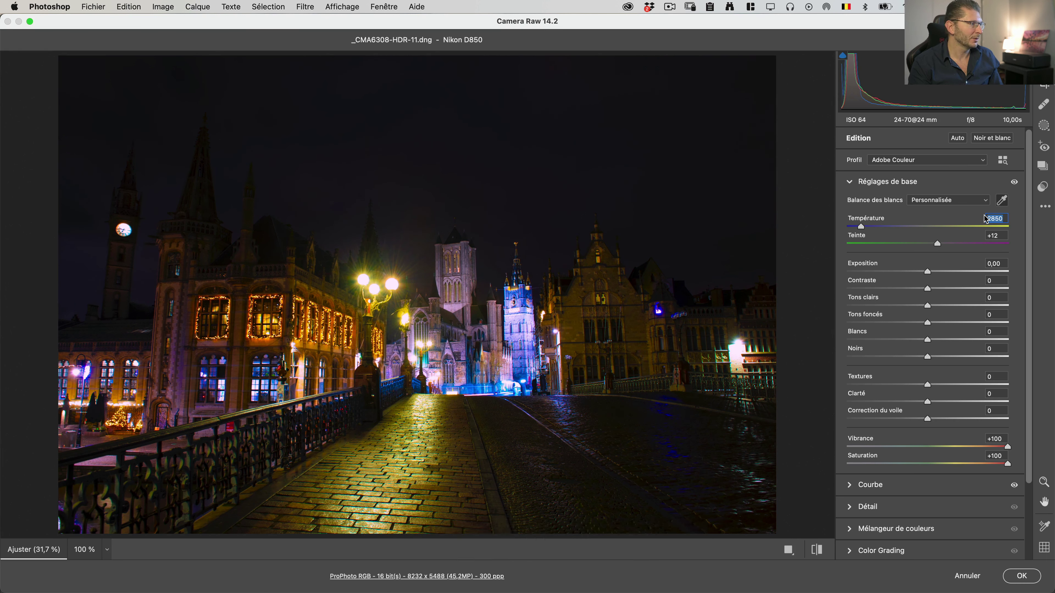
# - Set the white balance temperature to 2825 and the tint to +15 in the basic adjustments
pyautogui.press('Down')
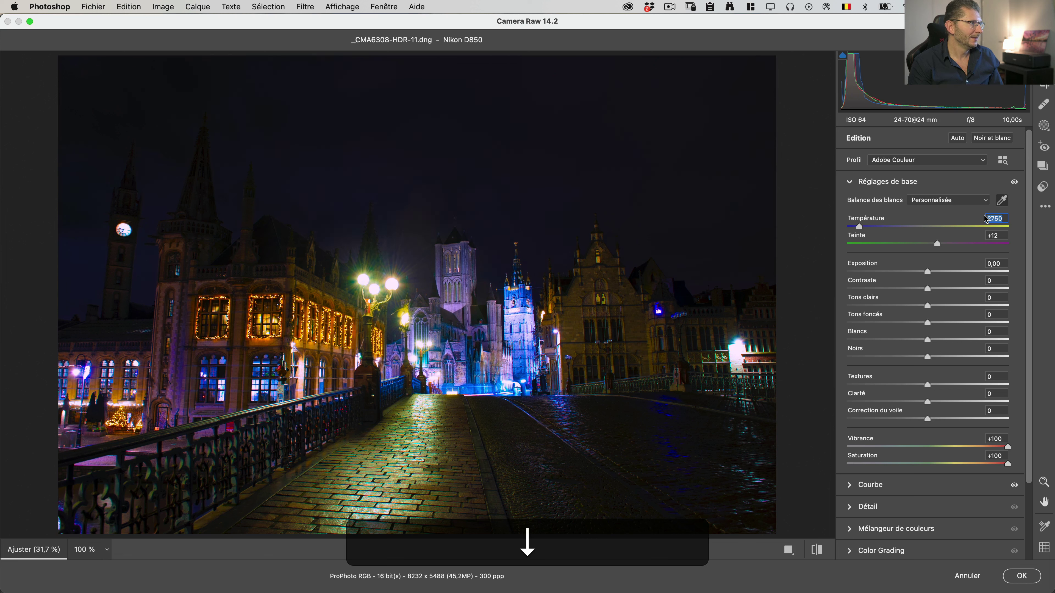
pyautogui.press('Up')
pyautogui.press('Down')
pyautogui.press('Up')
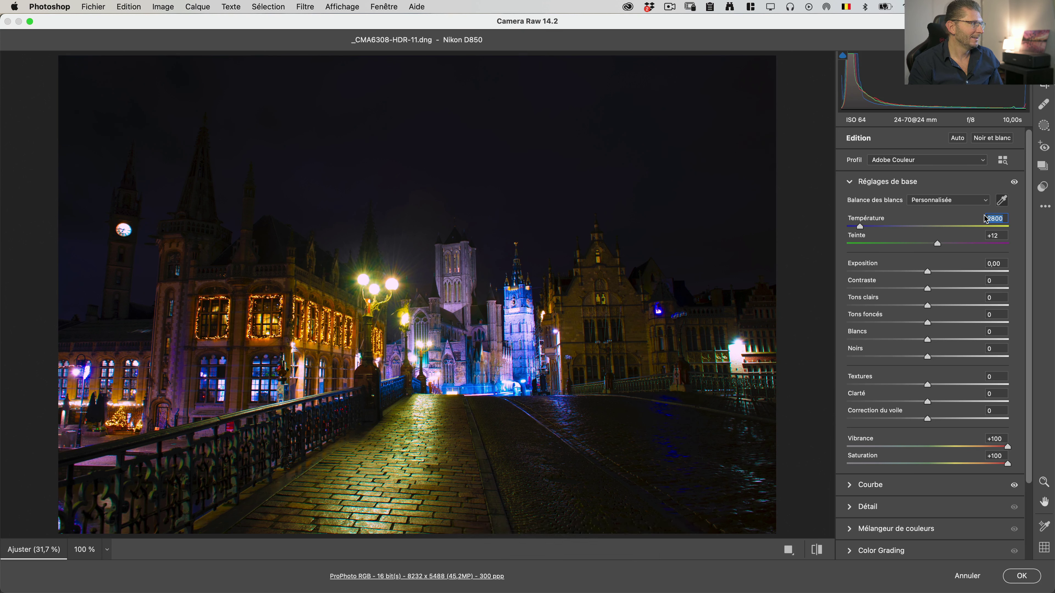
pyautogui.click(991, 218)
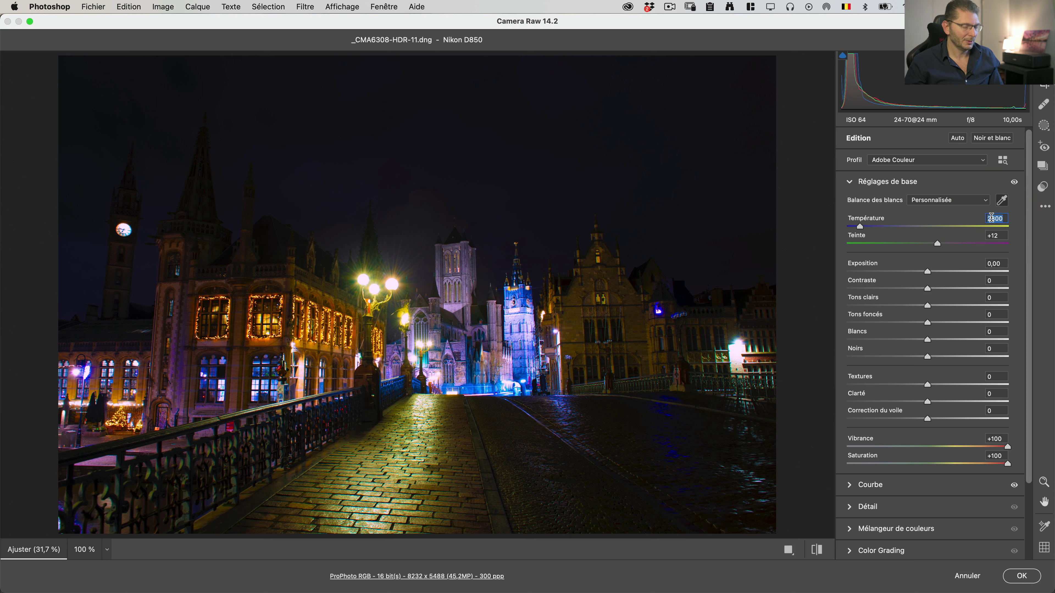
pyautogui.write('28')
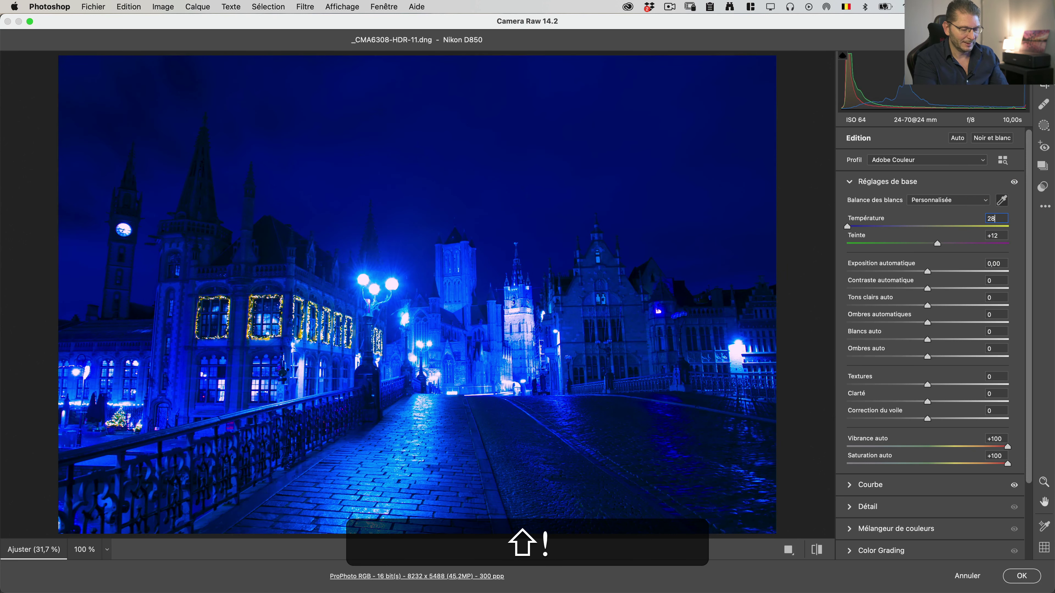
pyautogui.write('25')
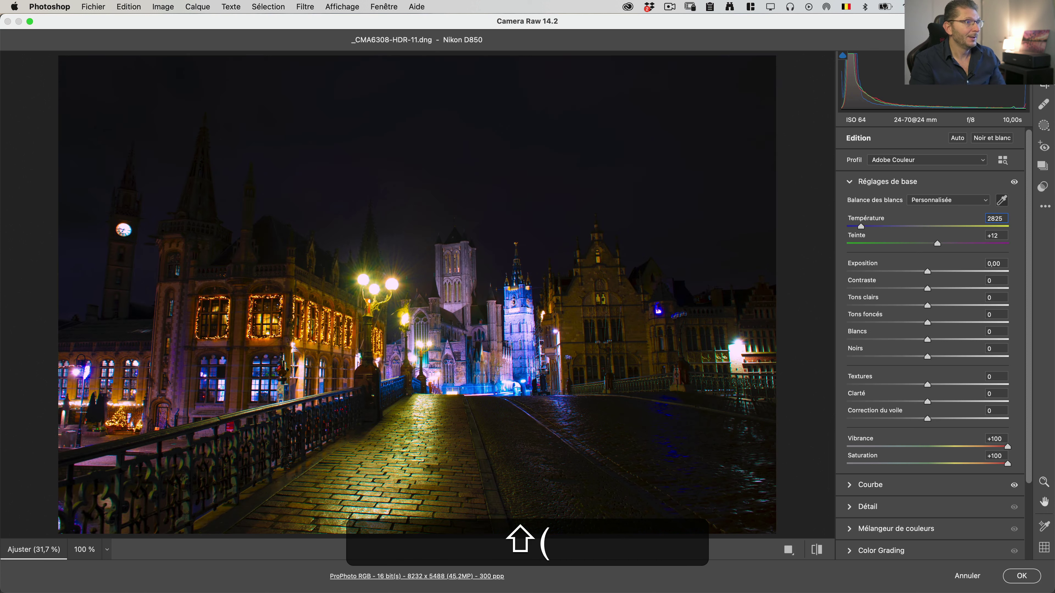
pyautogui.moveTo(938, 246)
pyautogui.mouseDown()
pyautogui.moveTo(927, 246)
pyautogui.moveTo(943, 245)
pyautogui.mouseUp()
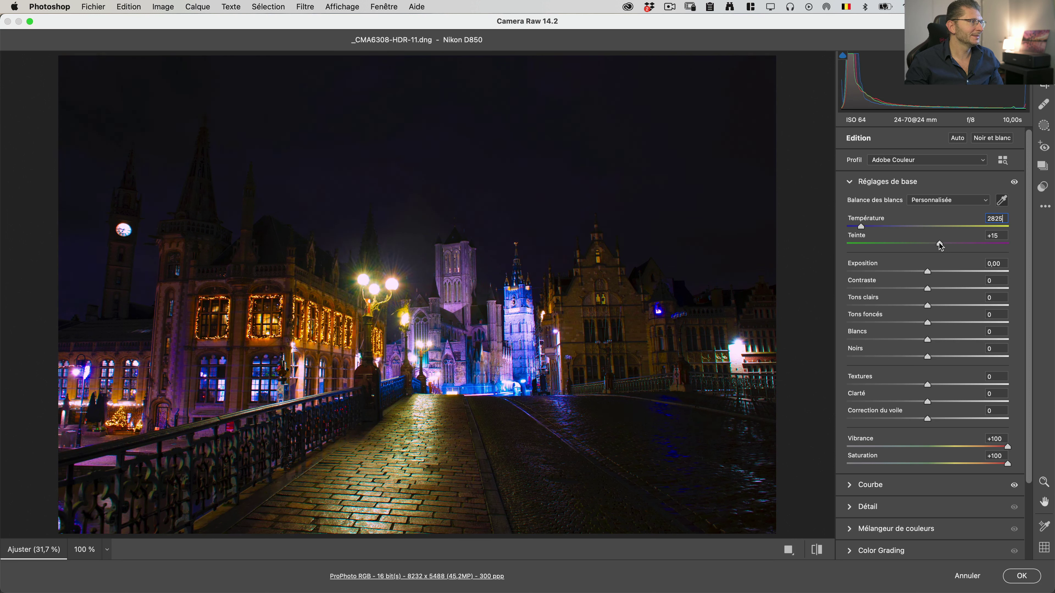
pyautogui.click(941, 246)
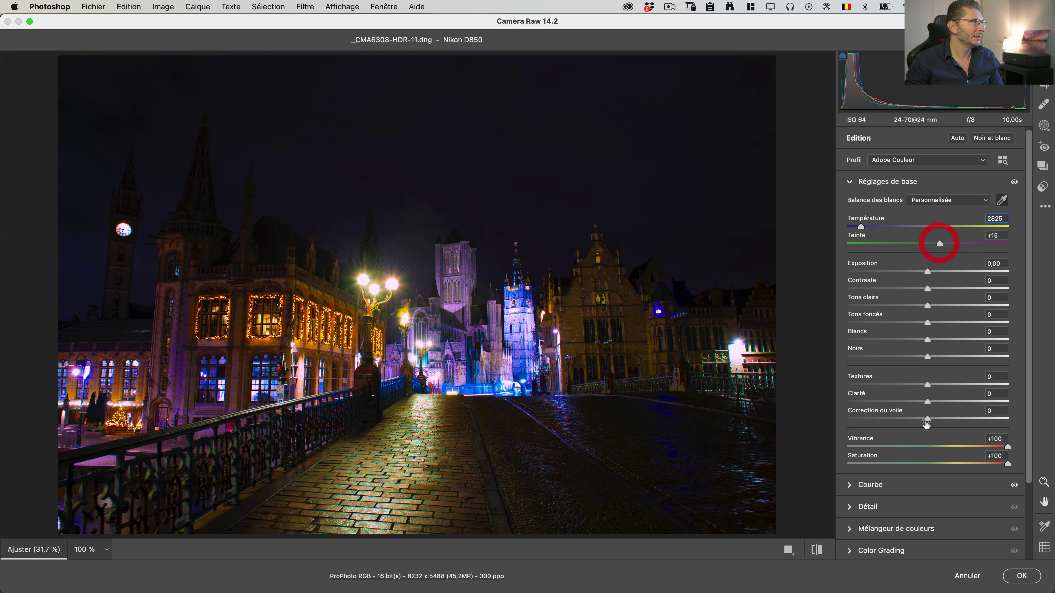
# - Set the red, green and blue primary saturation to +100 in the calibration settings (Etalonnage)
pyautogui.scroll(-3, 928, 428)
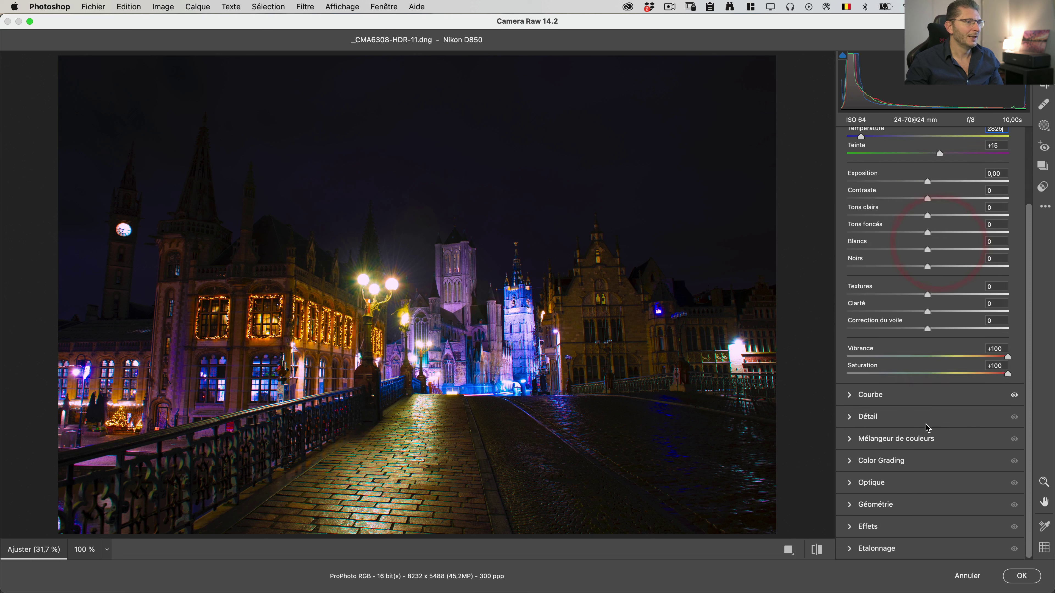
pyautogui.click(859, 550)
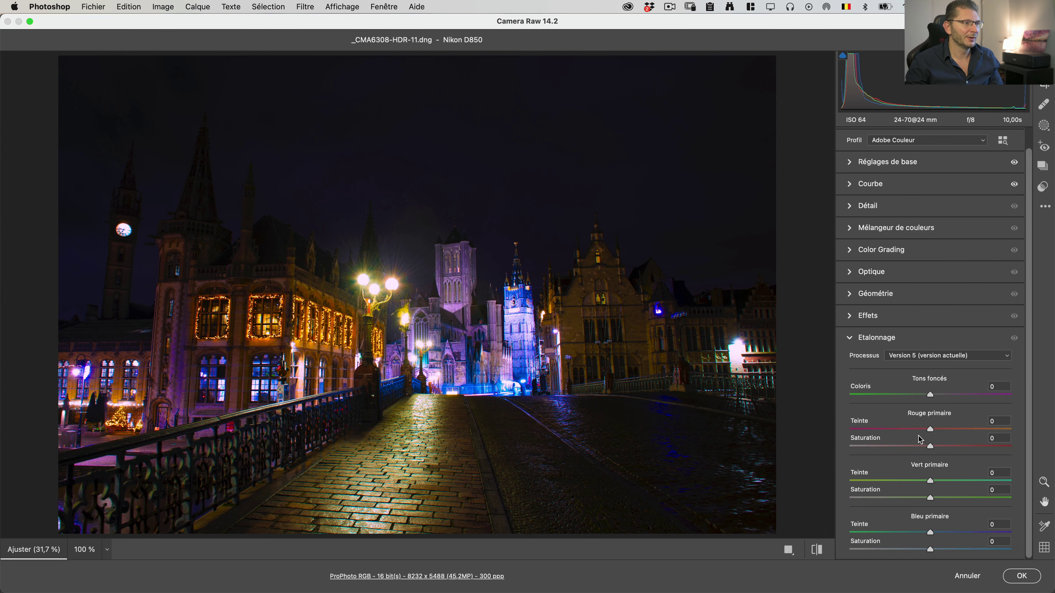
pyautogui.moveTo(930, 446); pyautogui.dragTo(1040, 443)
pyautogui.moveTo(931, 498); pyautogui.dragTo(1043, 490)
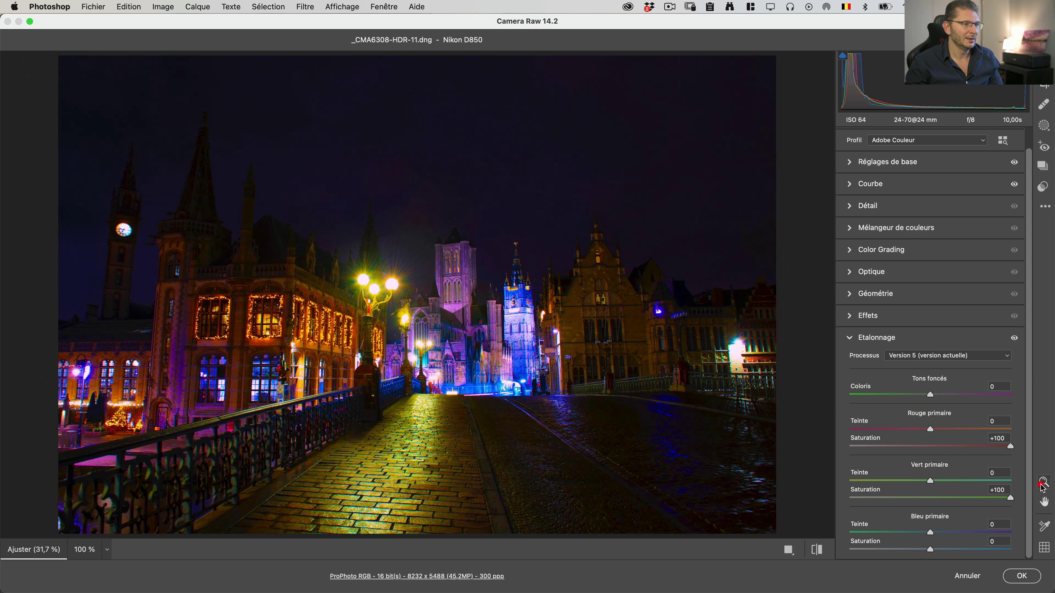
pyautogui.moveTo(930, 550); pyautogui.dragTo(1051, 541)
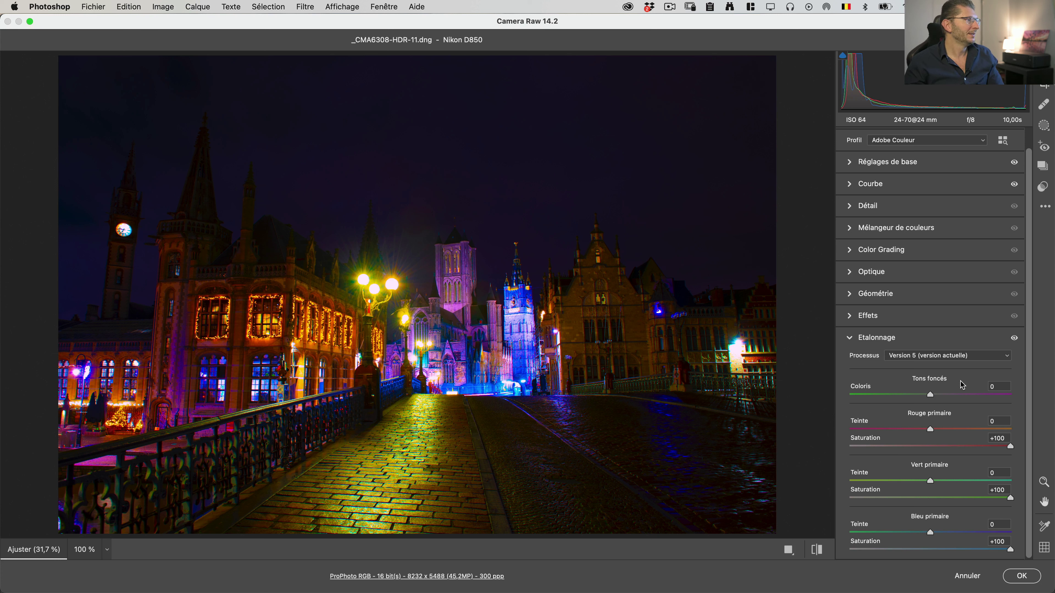
# - Readjust the white balance to tint +12 and temperature 2800 to separate the sky from the buildings
pyautogui.scroll(1, 930, 298)
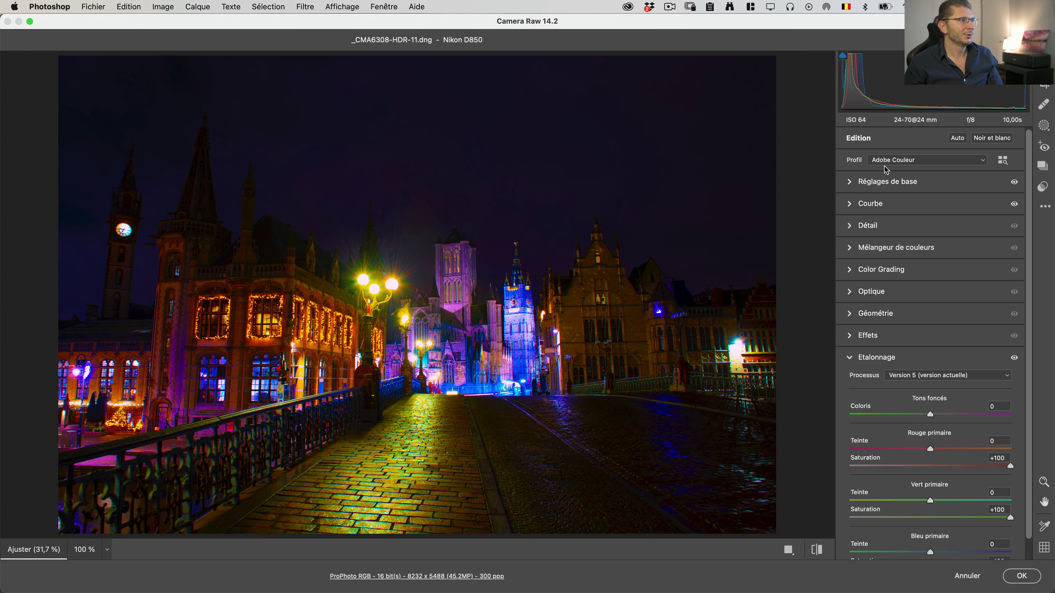
pyautogui.click(851, 183)
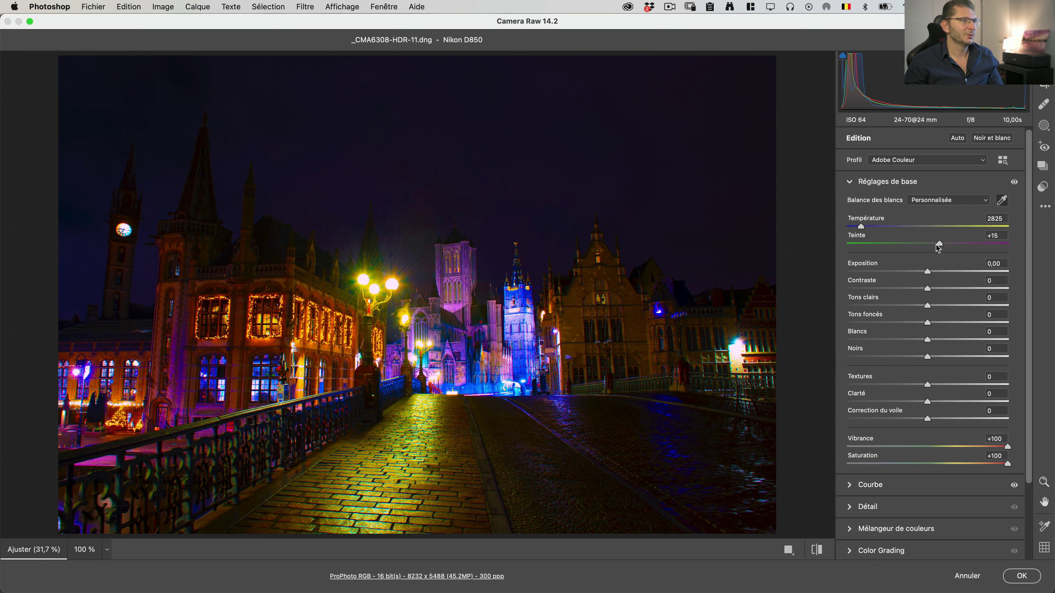
pyautogui.moveTo(940, 244); pyautogui.dragTo(936, 245)
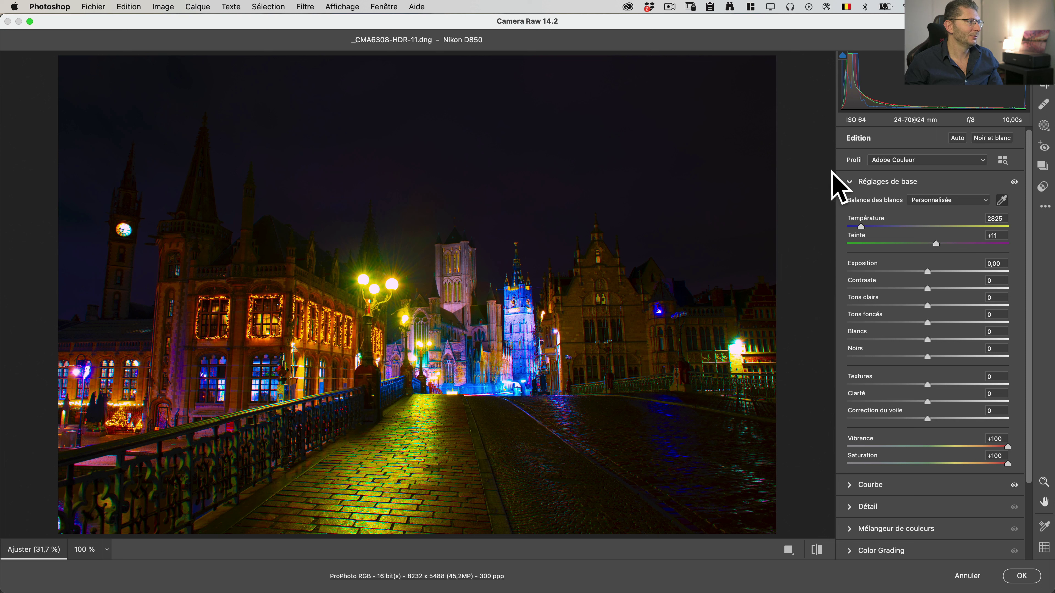
pyautogui.moveTo(936, 245); pyautogui.dragTo(939, 245)
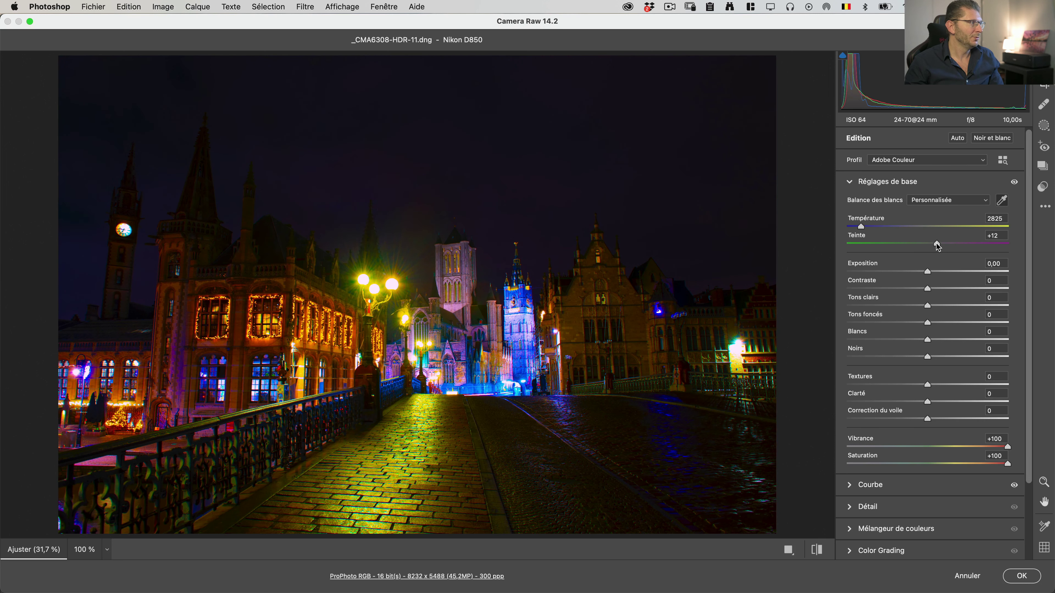
pyautogui.moveTo(860, 227); pyautogui.dragTo(862, 228)
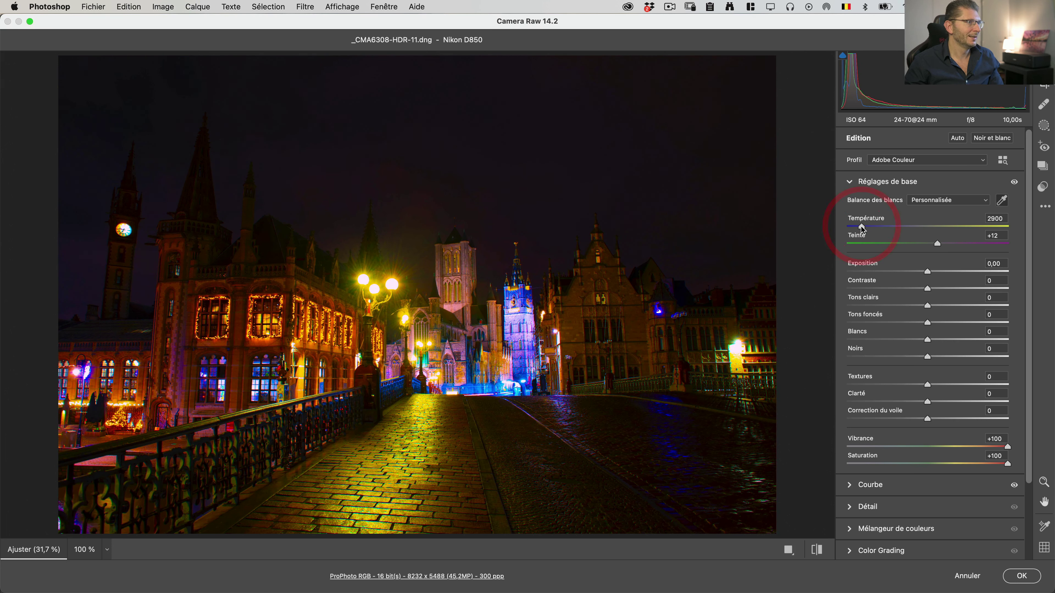
pyautogui.moveTo(863, 229); pyautogui.dragTo(860, 228)
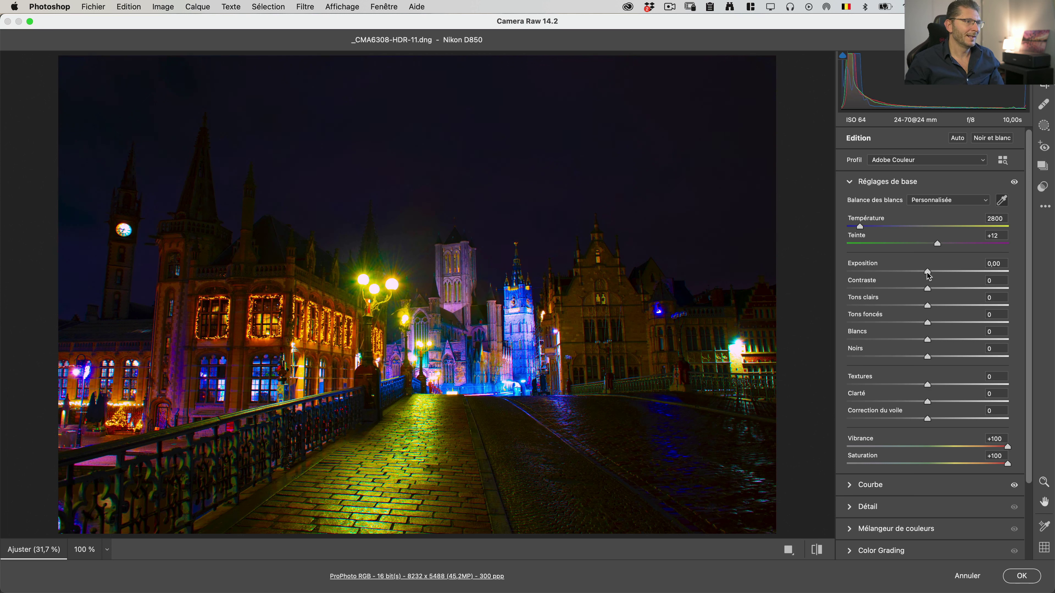
# - Raise the exposure to +1.05, set the color mixer hues to Reds +85 and Magentas +27, and apply the Camera Raw edits
pyautogui.moveTo(928, 274); pyautogui.dragTo(938, 274)
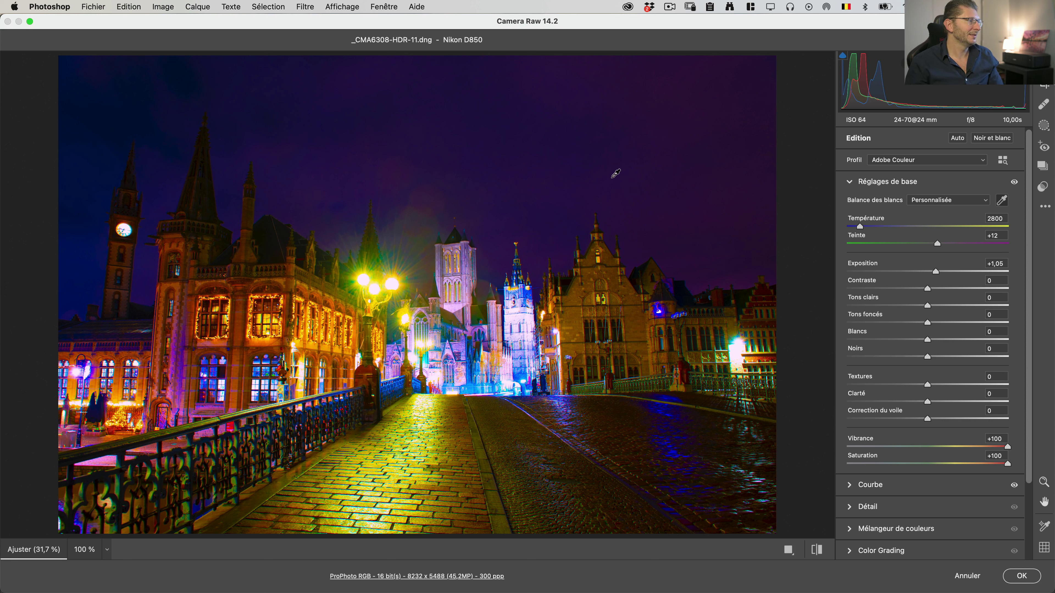
pyautogui.click(955, 528)
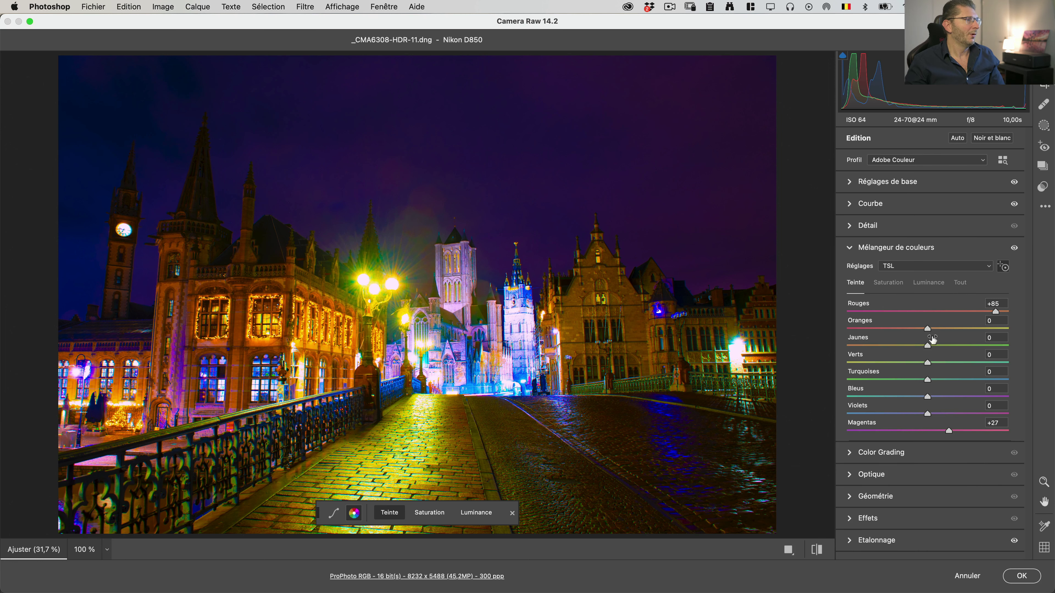
pyautogui.click(1022, 576)
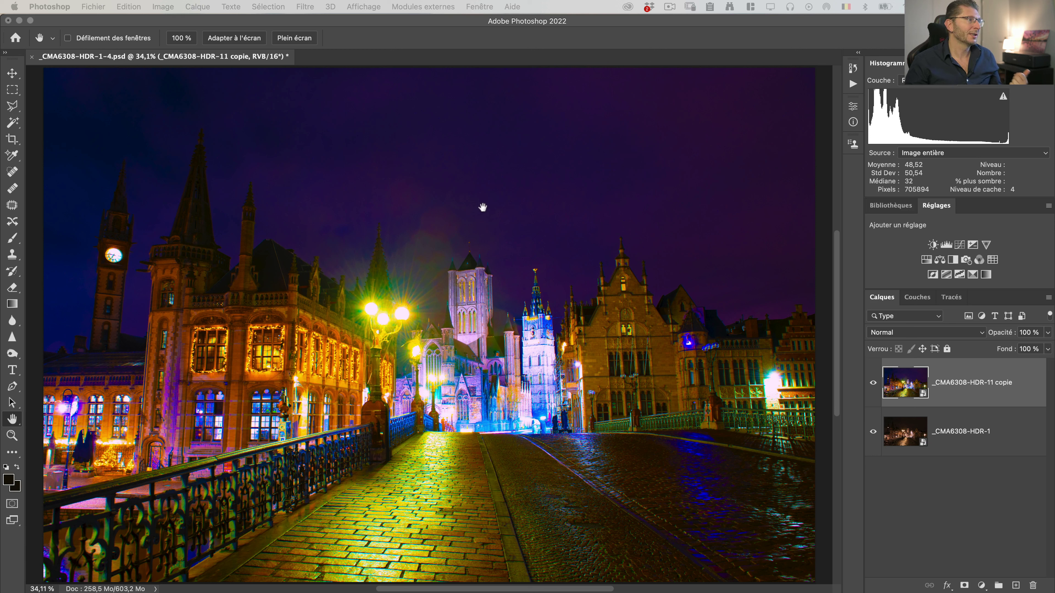
# - Select the sky automatically on the recolored copy and display the selection as a Quick Mask
pyautogui.click(231, 6)
pyautogui.moveTo(264, 4)
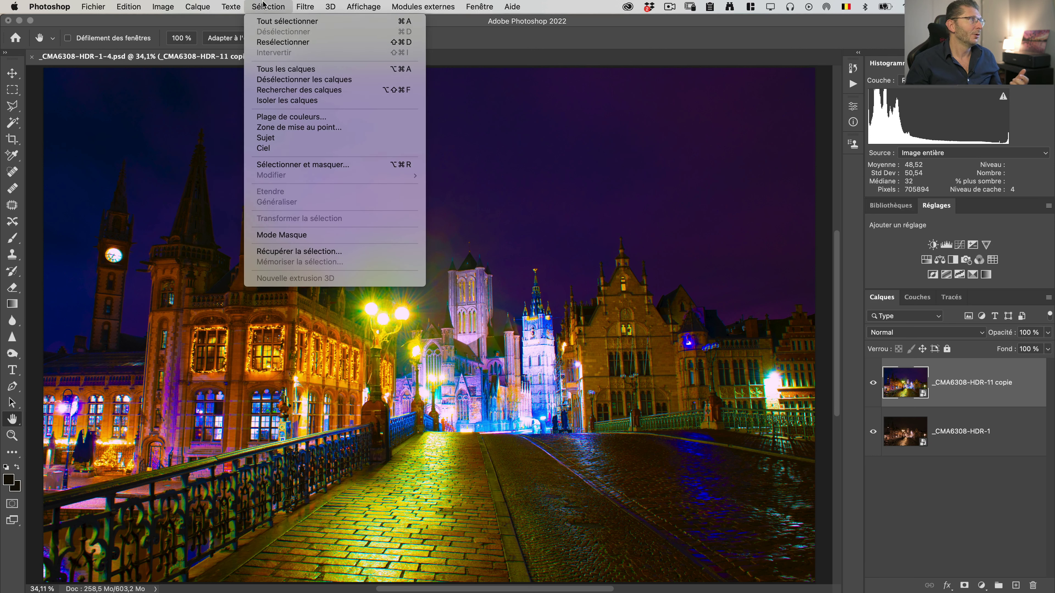
pyautogui.click(275, 147)
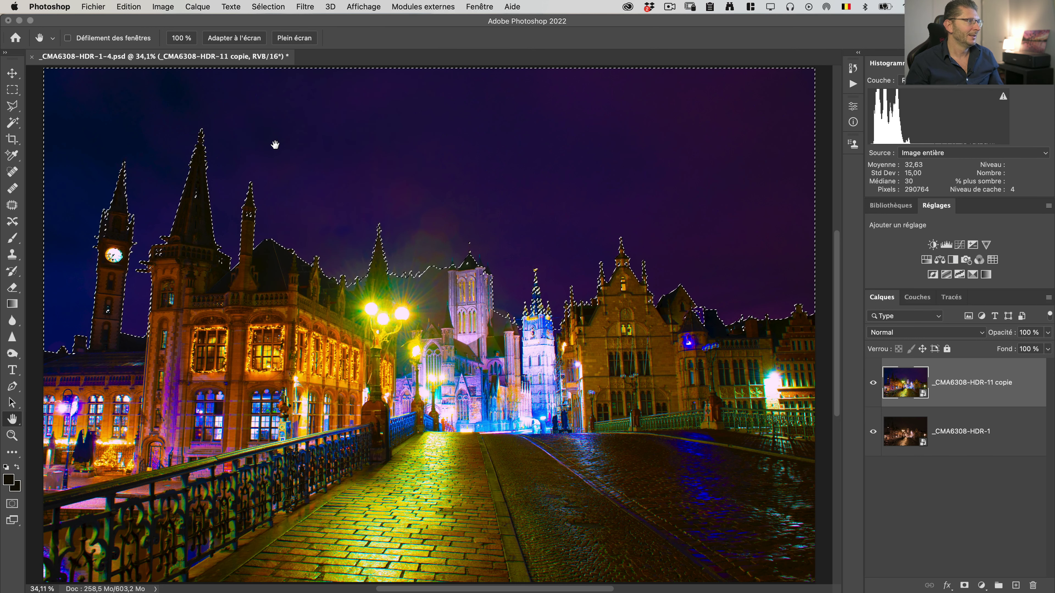
pyautogui.press('q')
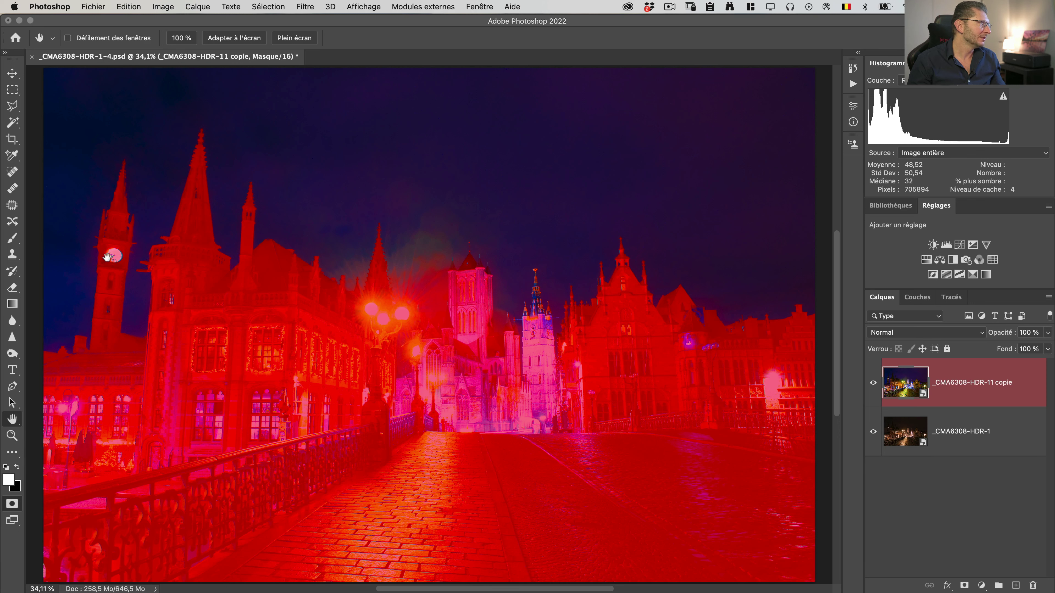
# - Inspect the sky mask closely around the clock tower, leave Quick Mask mode and deselect
pyautogui.press('z')
pyautogui.moveTo(89, 263); pyautogui.dragTo(177, 259)
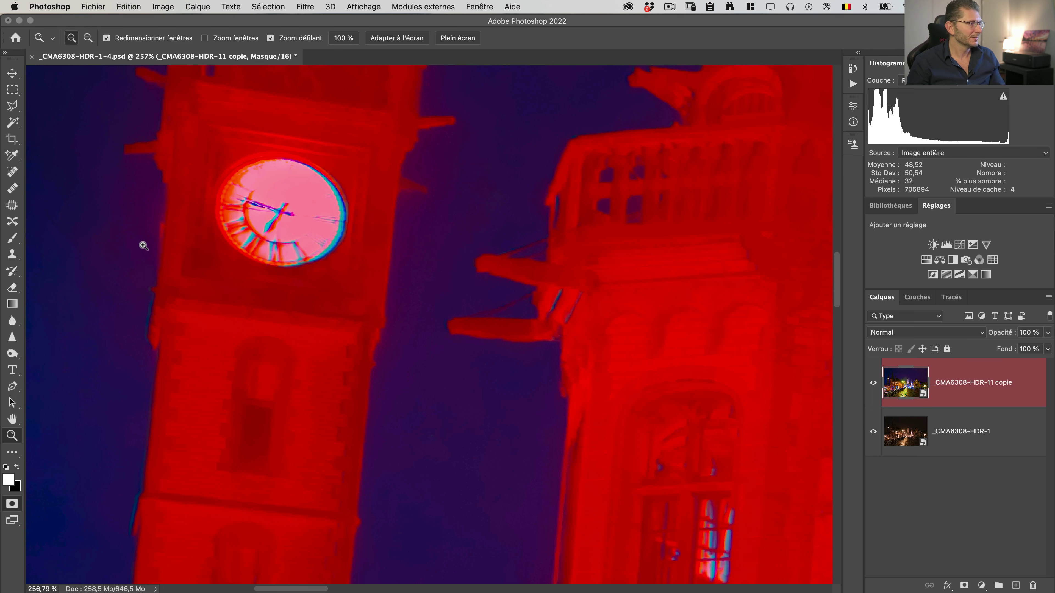
pyautogui.press('super+0')
pyautogui.press('q')
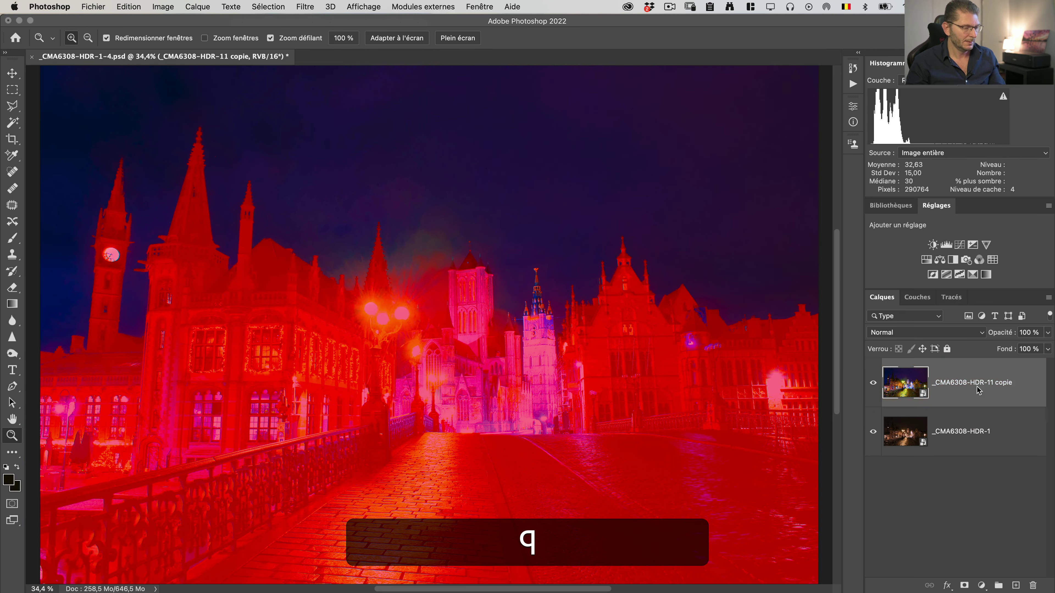
pyautogui.press('super+d')
# - Test the automatic subject selection (Sujet) on the recolored copy, check it as a Quick Mask and deselect
pyautogui.click(256, 7)
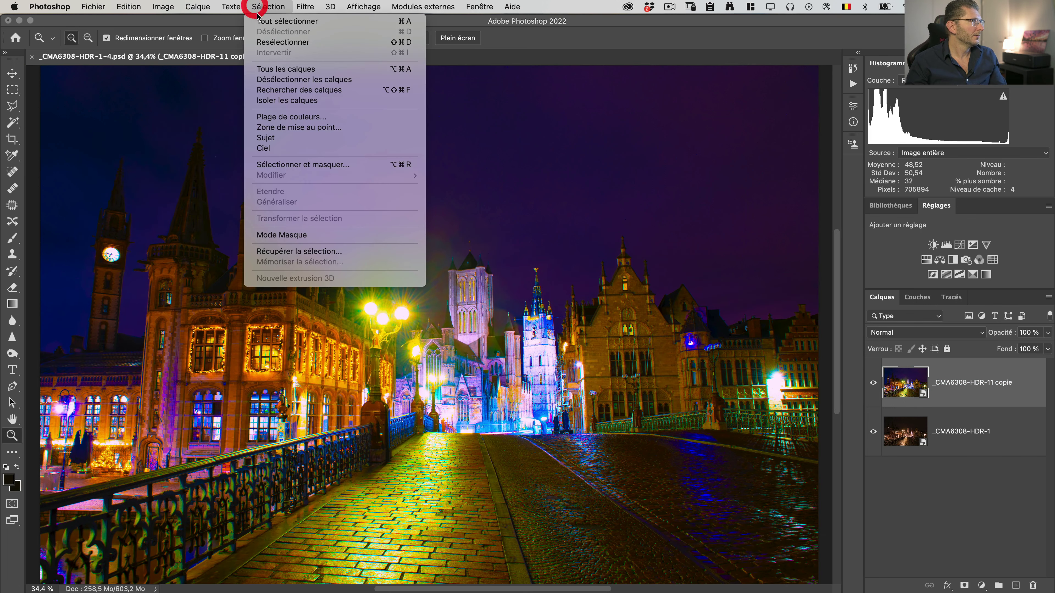
pyautogui.click(295, 143)
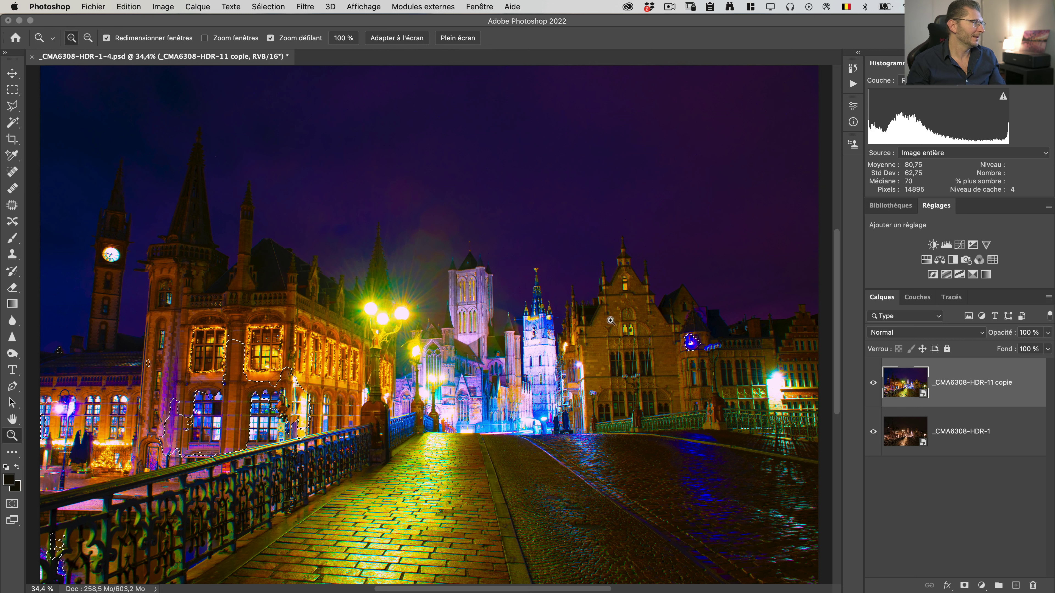
pyautogui.press('q')
pyautogui.press('q')
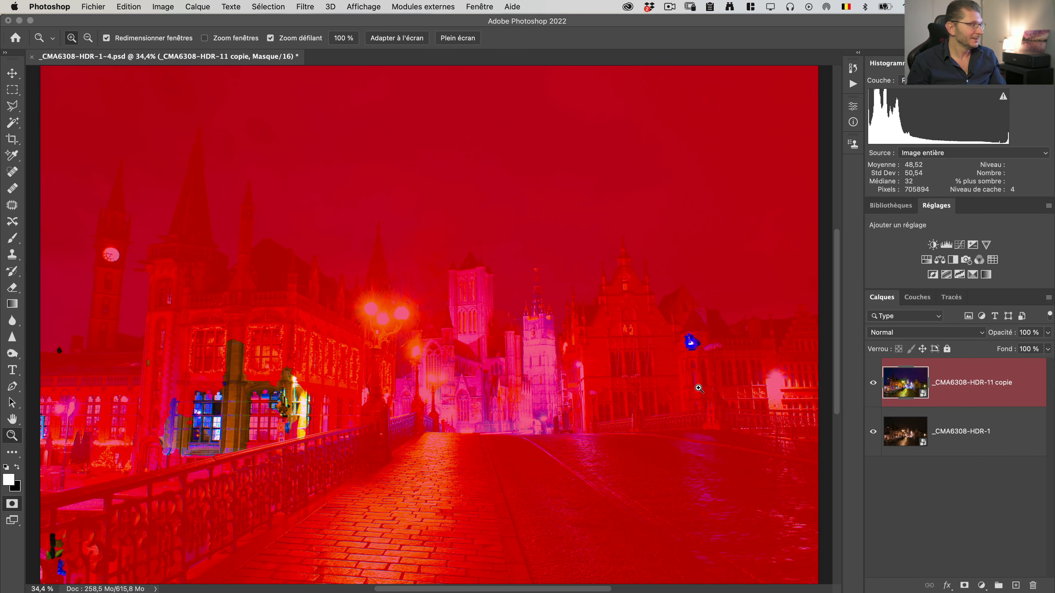
pyautogui.press('super+d')
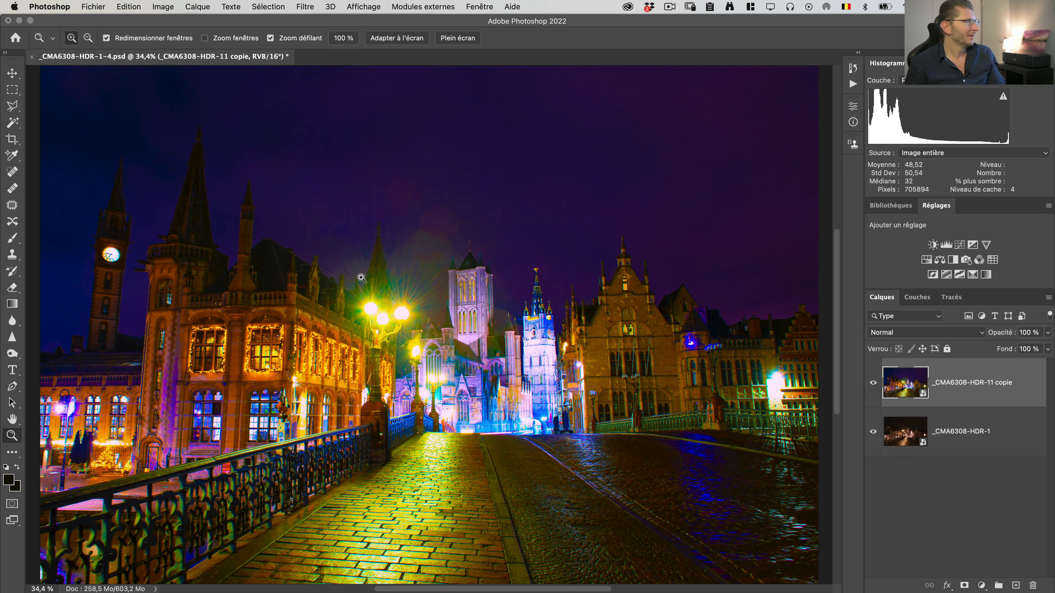
# - Test the Object Selection tool on the large building beside the clock tower, check its Quick Mask and deselect
pyautogui.press('w')
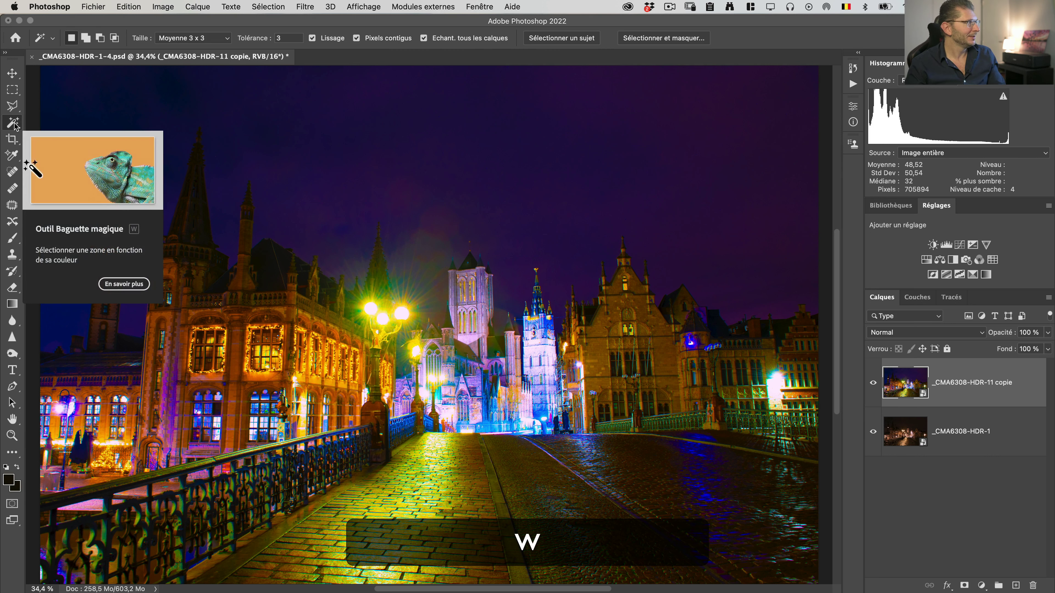
pyautogui.rightClick(15, 124)
pyautogui.click(64, 121)
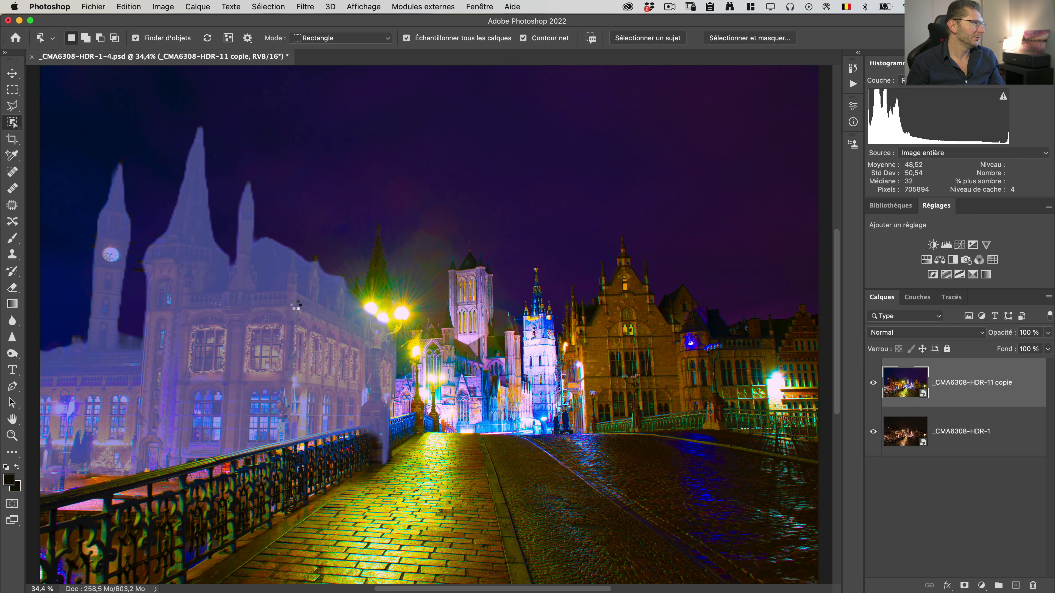
pyautogui.click(296, 306)
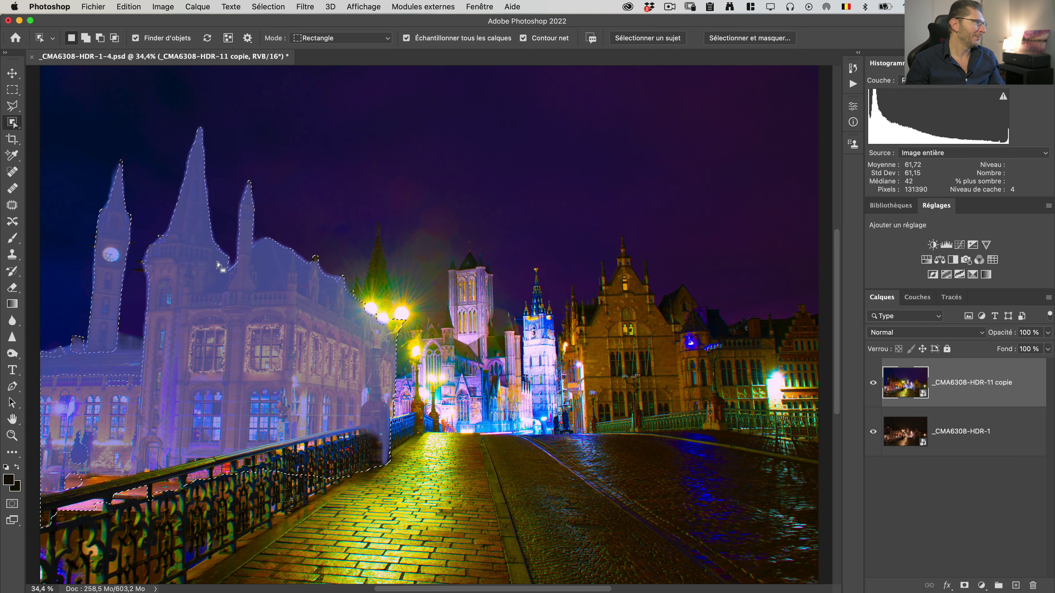
pyautogui.press('q')
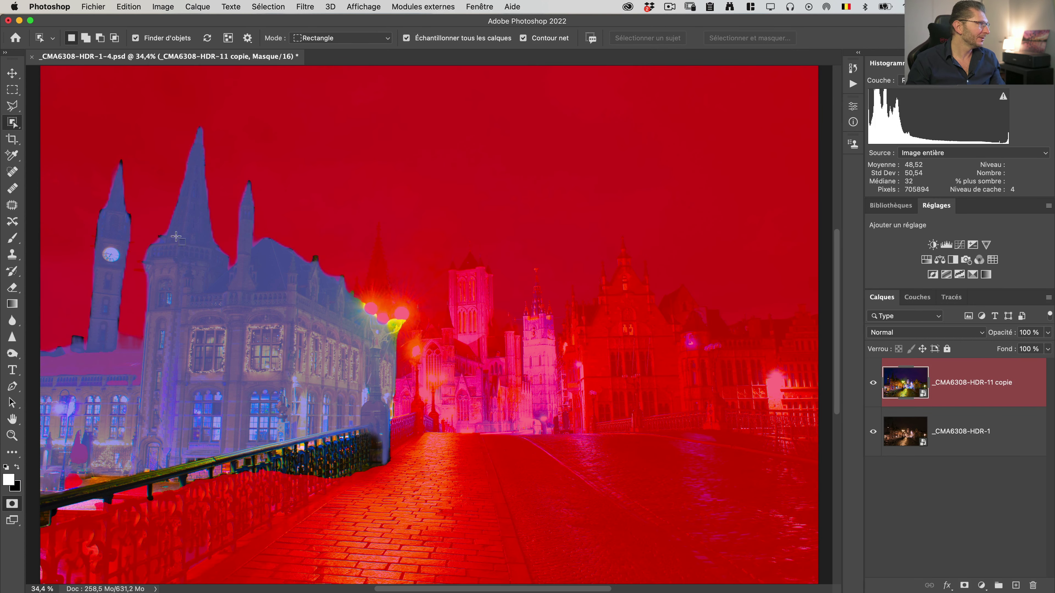
pyautogui.press('q')
pyautogui.press('super+d')
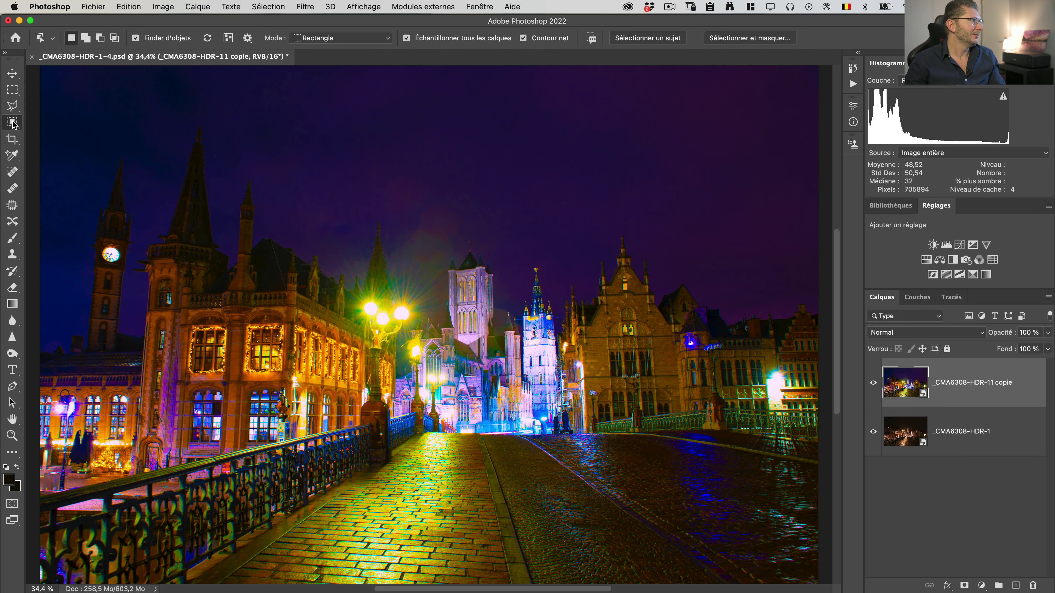
pyautogui.click(13, 123)
pyautogui.click(86, 120)
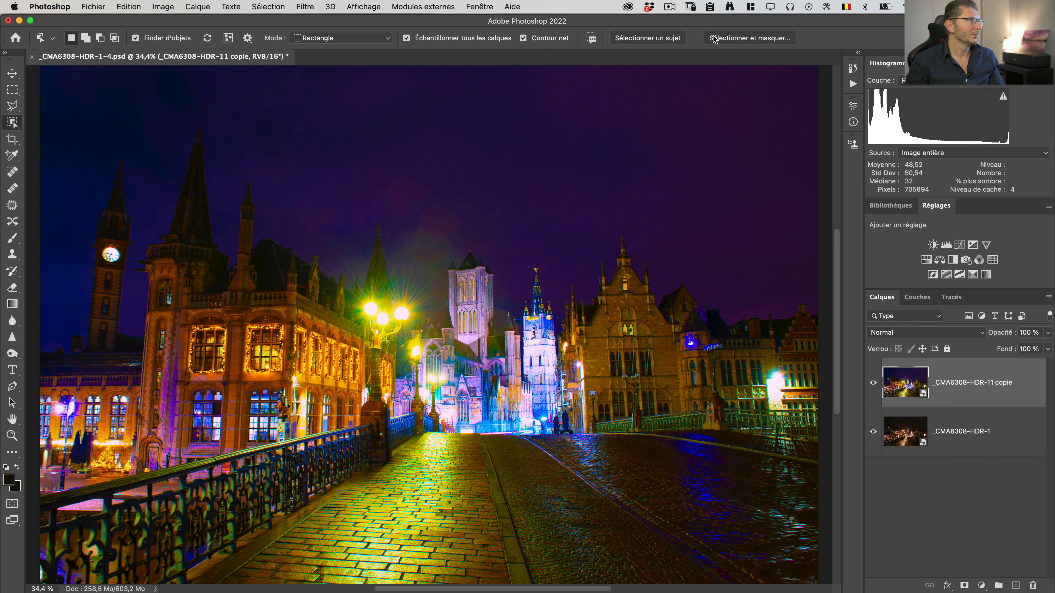
# - Enter Select and Mask for the recolored copy and brush a quick selection over the bridge pavement and railing at size 480
pyautogui.click(749, 38)
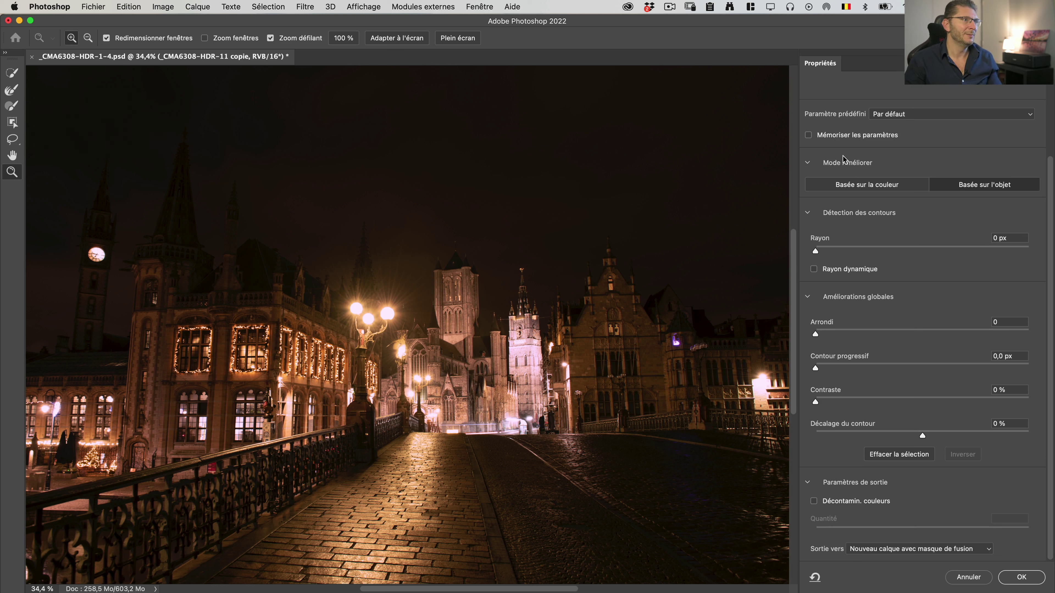
pyautogui.scroll(5, 843, 159)
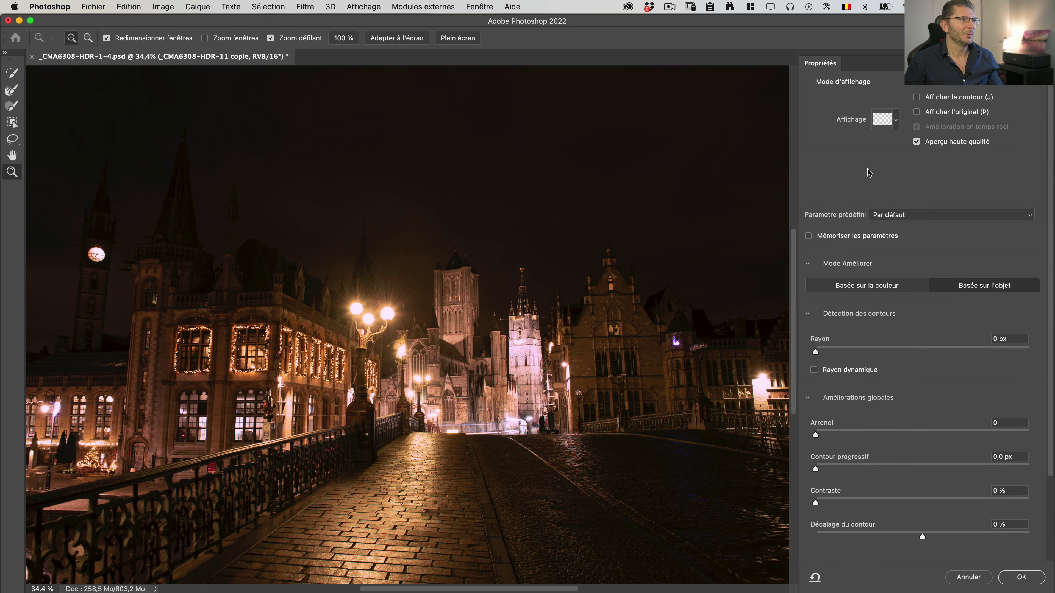
pyautogui.click(898, 121)
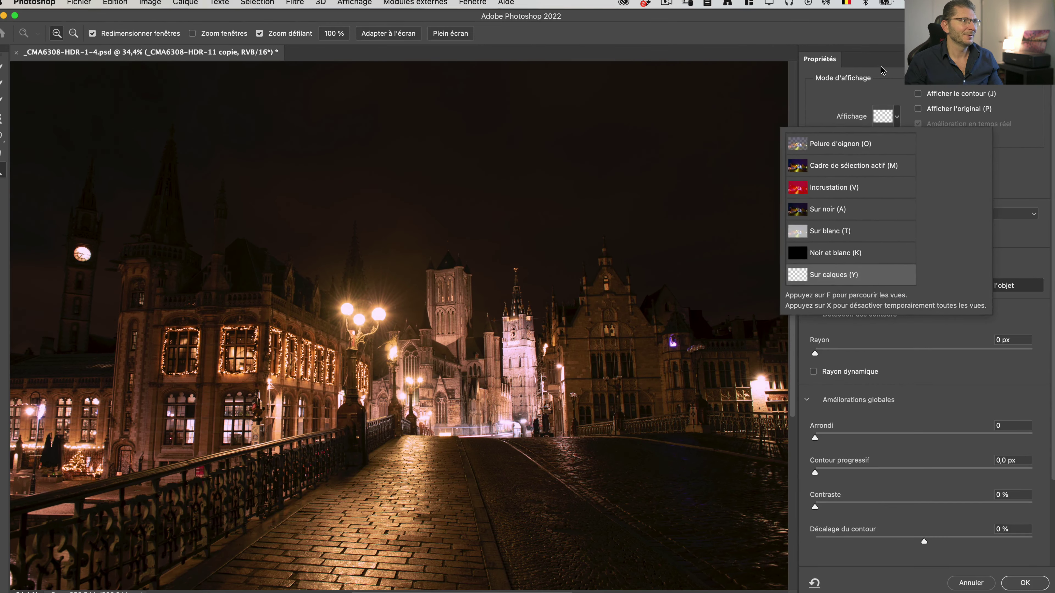
pyautogui.click(882, 70)
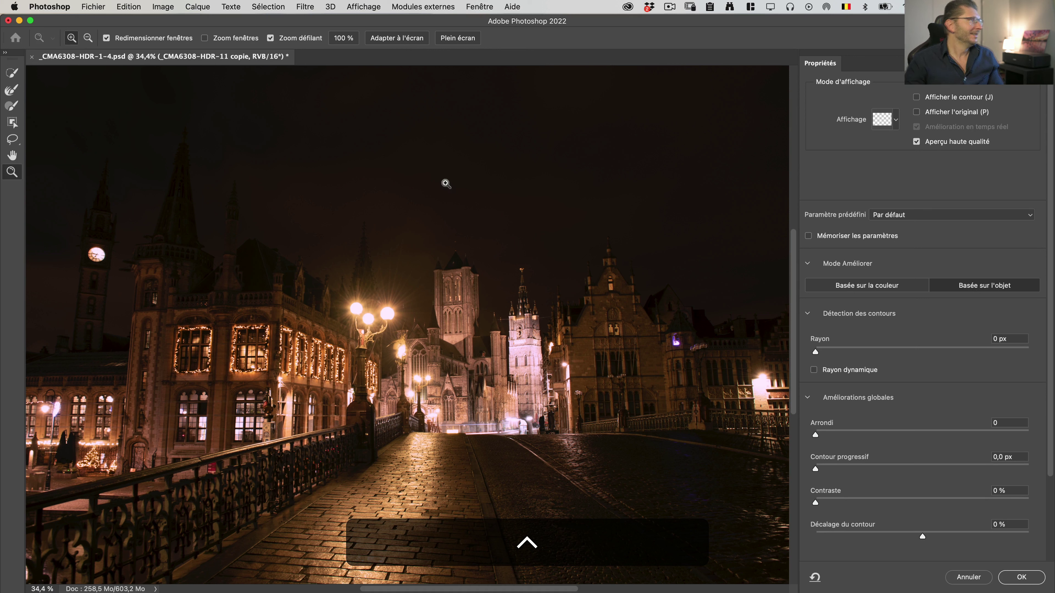
pyautogui.click(12, 73)
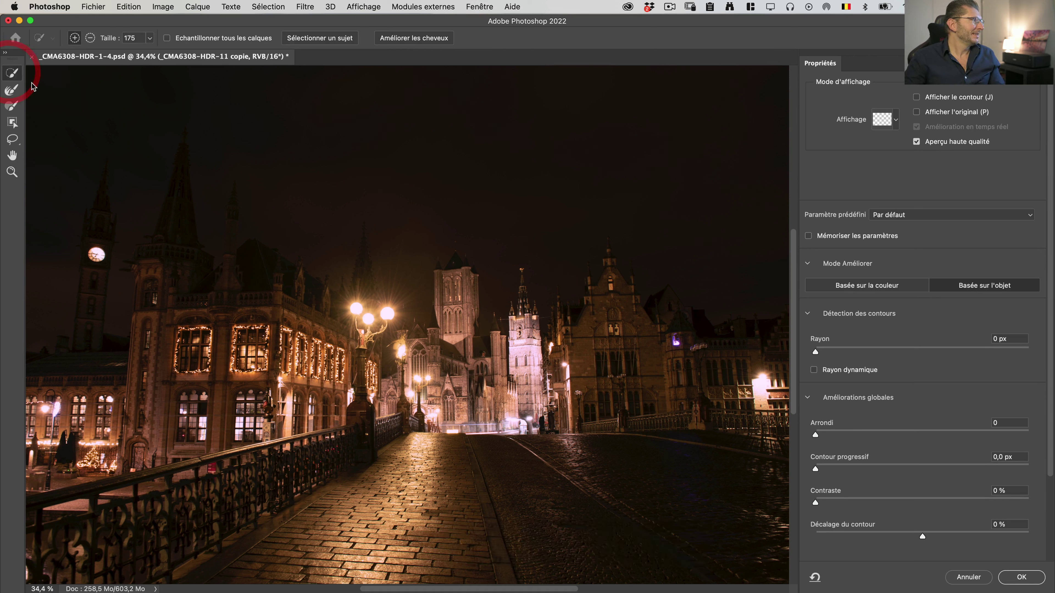
pyautogui.moveTo(350, 499); pyautogui.dragTo(184, 526)
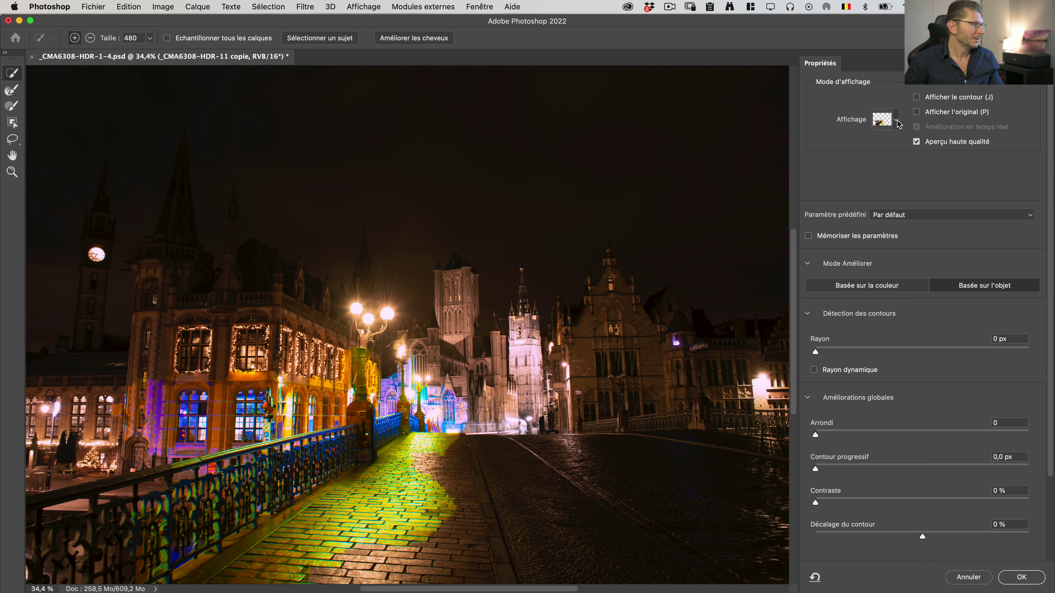
# - Set the view mode to Incrustation and extend the quick selection across the road, the buildings and the large building's roofs
pyautogui.click(884, 120)
pyautogui.click(854, 183)
pyautogui.moveTo(701, 518)
pyautogui.mouseDown()
pyautogui.moveTo(556, 366)
pyautogui.moveTo(602, 316)
pyautogui.moveTo(706, 320)
pyautogui.mouseUp()
pyautogui.moveTo(453, 395)
pyautogui.mouseDown()
pyautogui.moveTo(419, 332)
pyautogui.moveTo(75, 383)
pyautogui.moveTo(91, 488)
pyautogui.mouseUp()
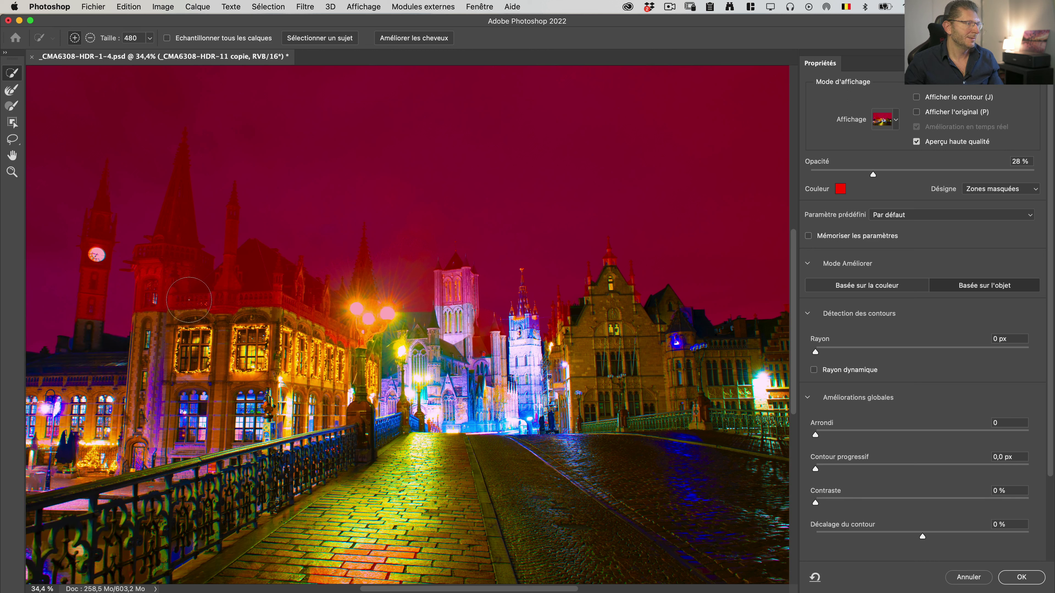
pyautogui.moveTo(187, 300)
pyautogui.keyDown('ctrl'); pyautogui.keyDown('alt'); pyautogui.mouseDown()
pyautogui.moveTo(162, 304)
pyautogui.moveTo(175, 240)
pyautogui.mouseUp(); pyautogui.keyUp('alt'); pyautogui.keyUp('ctrl')
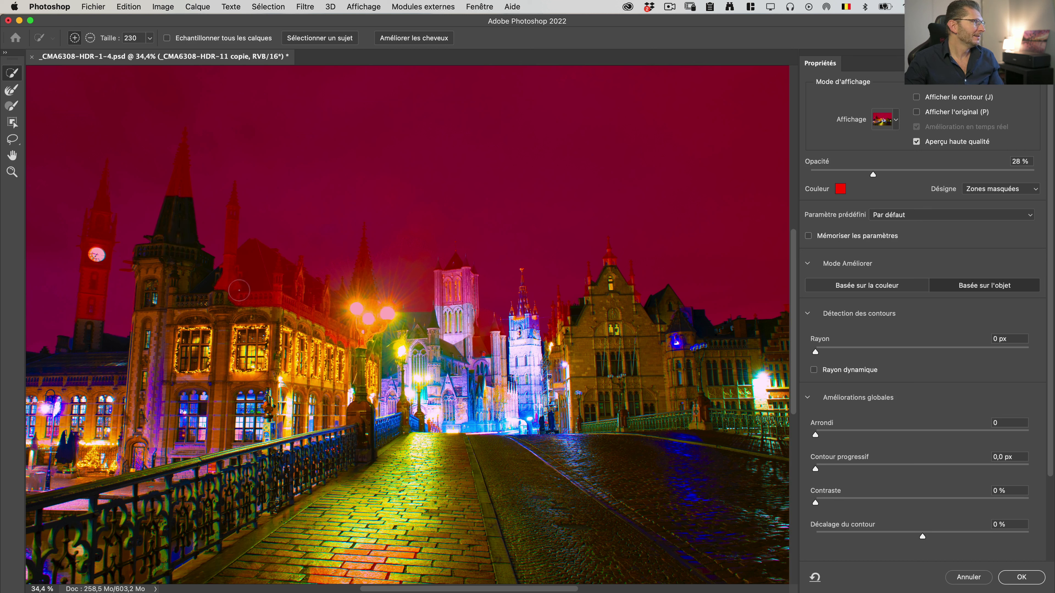
pyautogui.moveTo(226, 290)
pyautogui.mouseDown()
pyautogui.moveTo(279, 288)
pyautogui.moveTo(329, 319)
pyautogui.mouseUp()
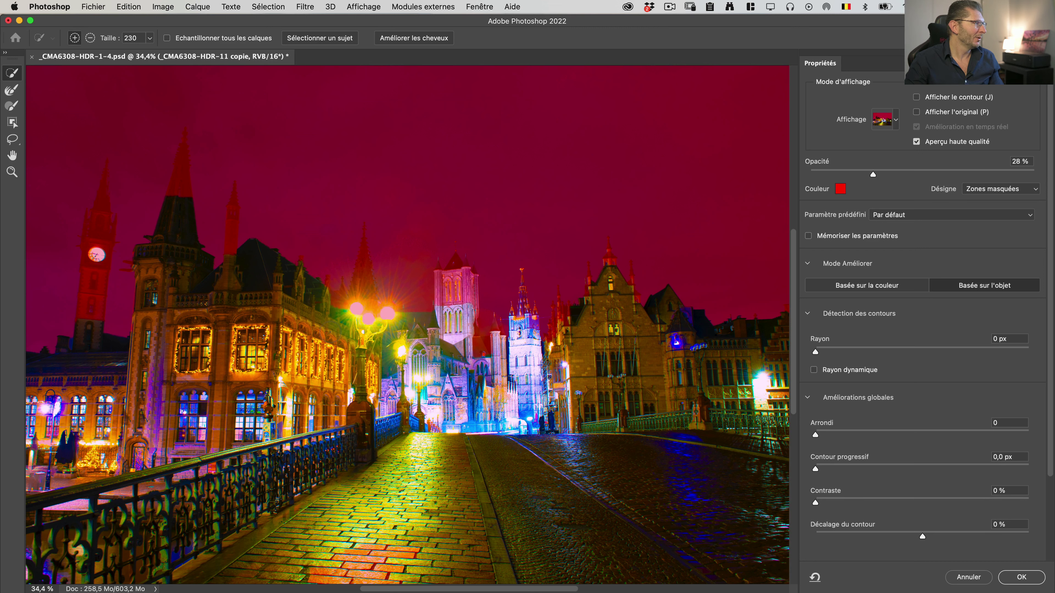
# - Add the upper walls and main pointed roof of the central church tower to the quick selection, reducing the brush to 53
pyautogui.press('z')
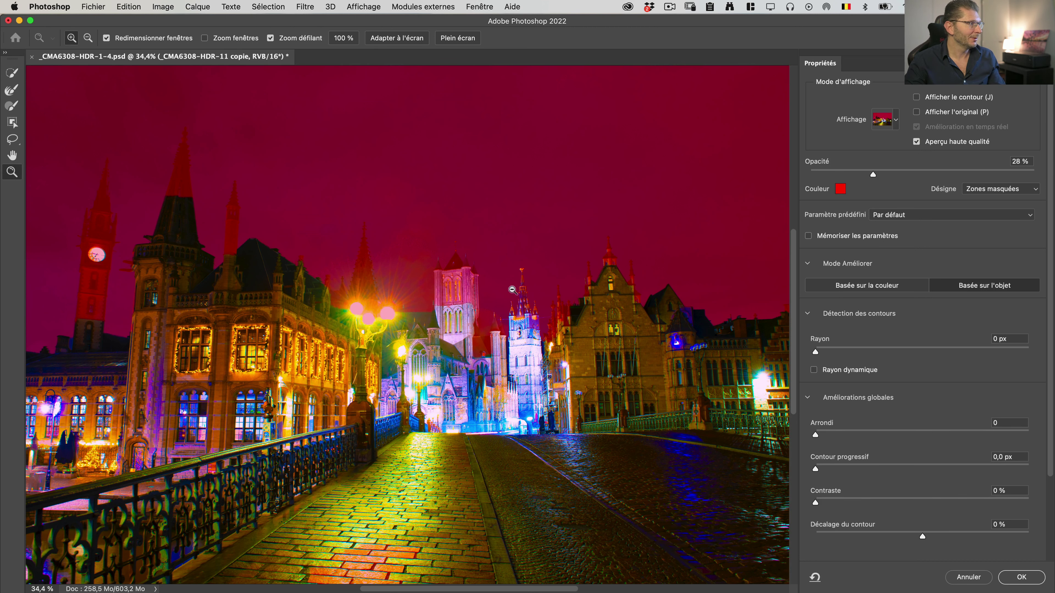
pyautogui.click(522, 290)
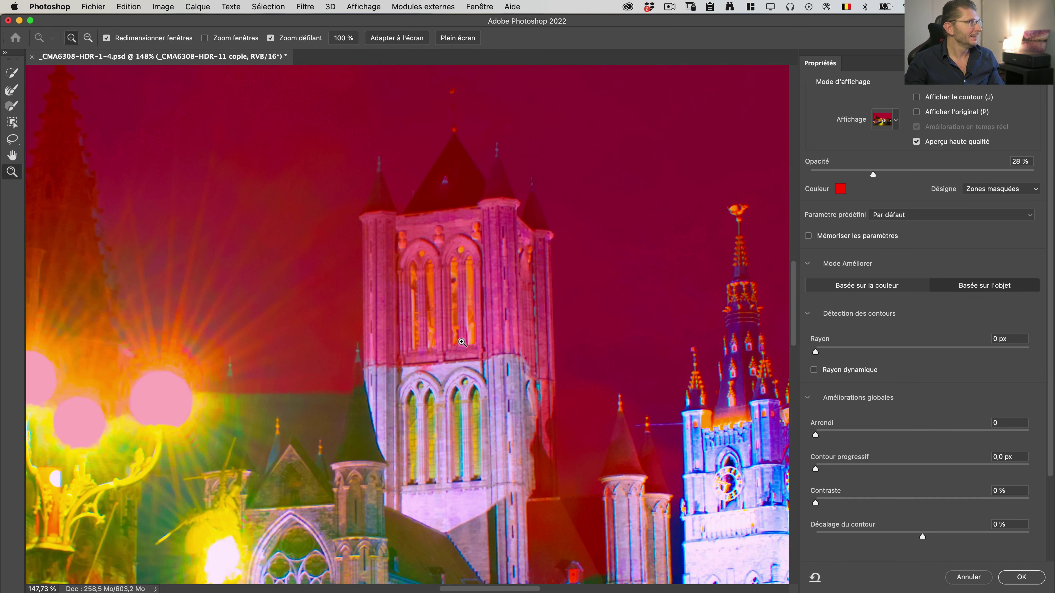
pyautogui.press('w')
pyautogui.click(461, 341)
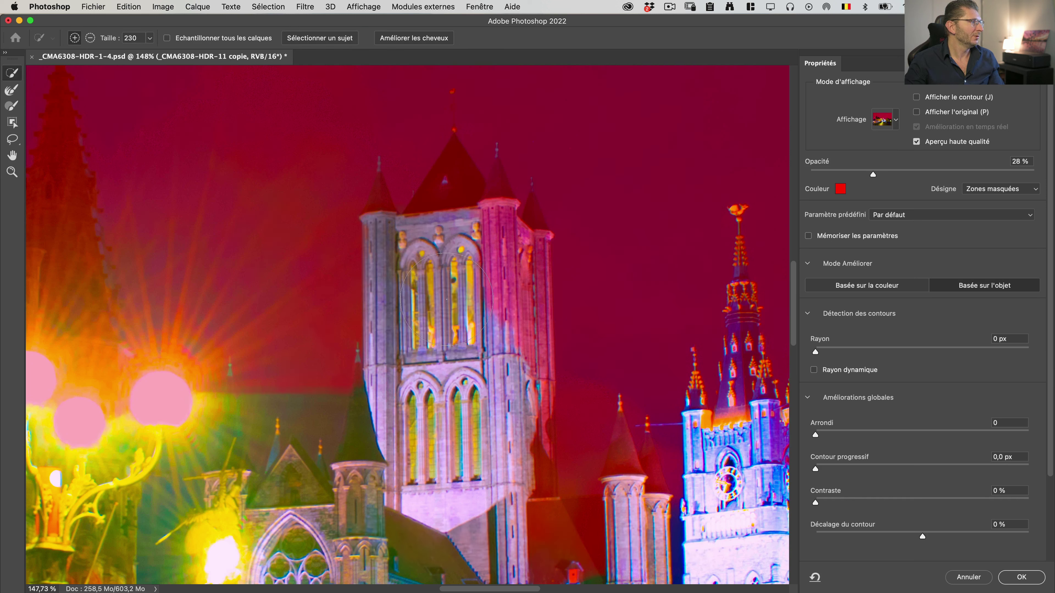
pyautogui.moveTo(447, 313); pyautogui.dragTo(377, 311)
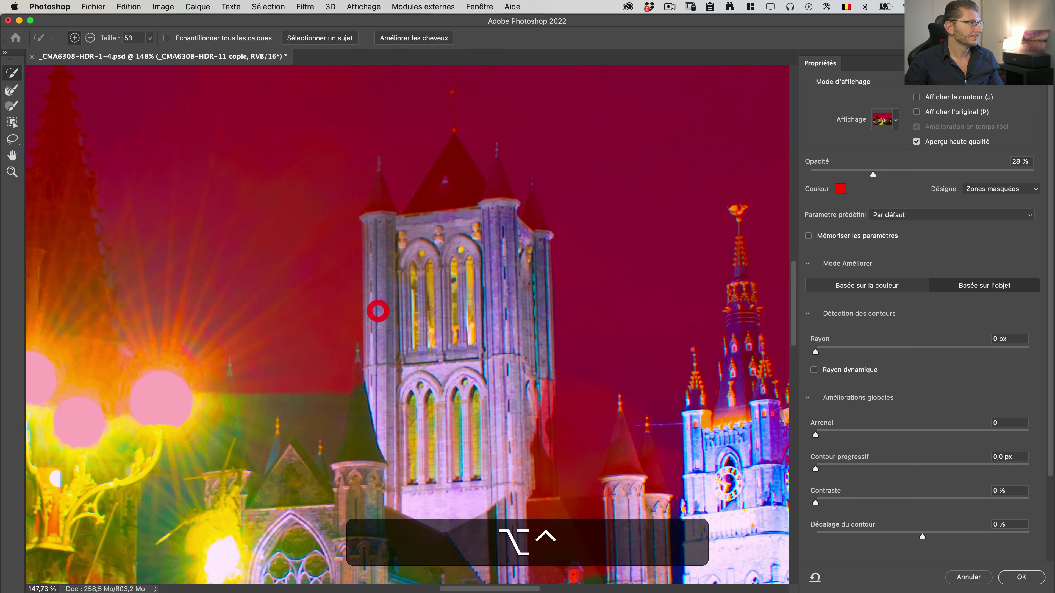
pyautogui.click(453, 181)
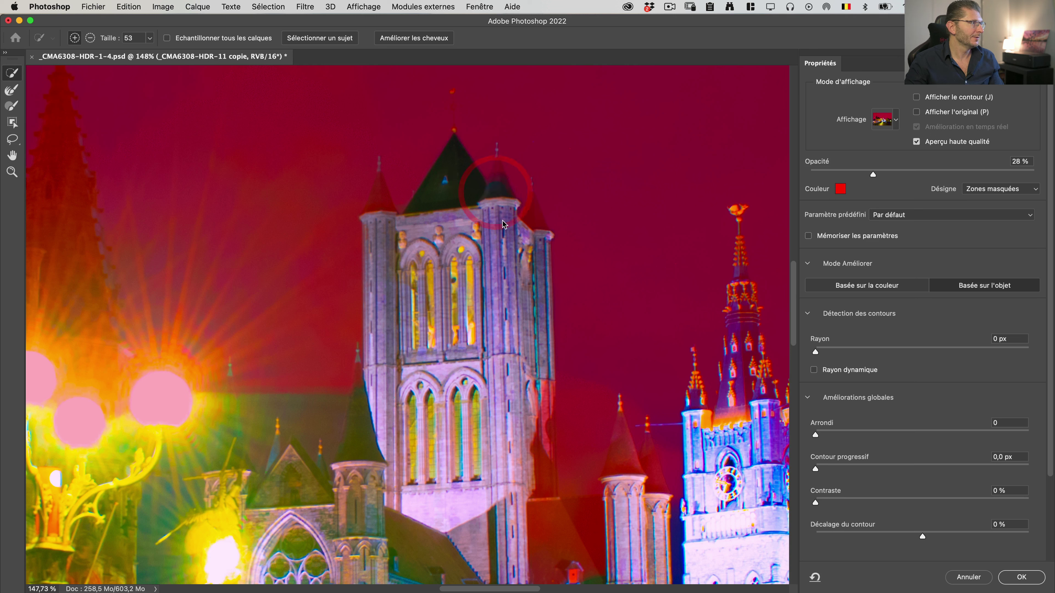
pyautogui.moveTo(500, 219); pyautogui.dragTo(489, 220)
# - Add the central tower's small corner turret roofs to the quick selection with a brush size of 20
pyautogui.press('z')
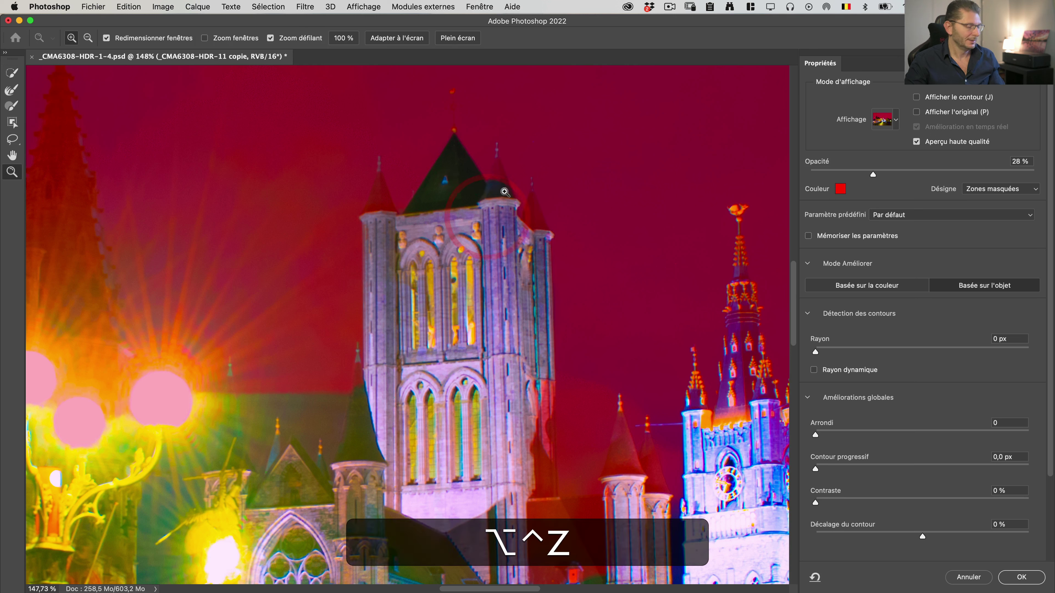
pyautogui.moveTo(491, 173)
pyautogui.mouseDown()
pyautogui.moveTo(548, 174)
pyautogui.moveTo(504, 160)
pyautogui.mouseUp()
pyautogui.press('w')
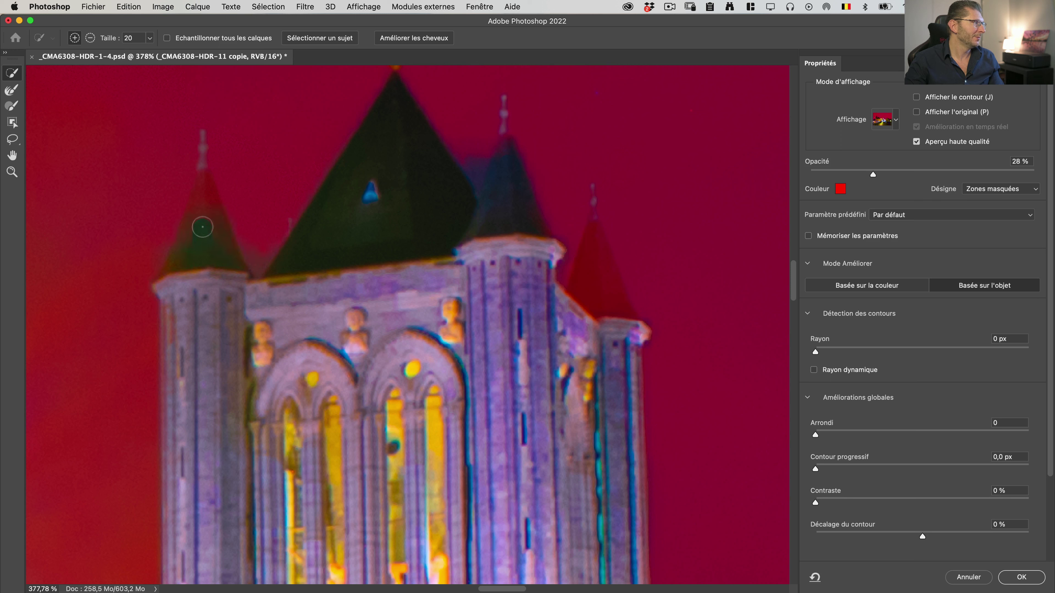
pyautogui.click(202, 226)
pyautogui.click(202, 188)
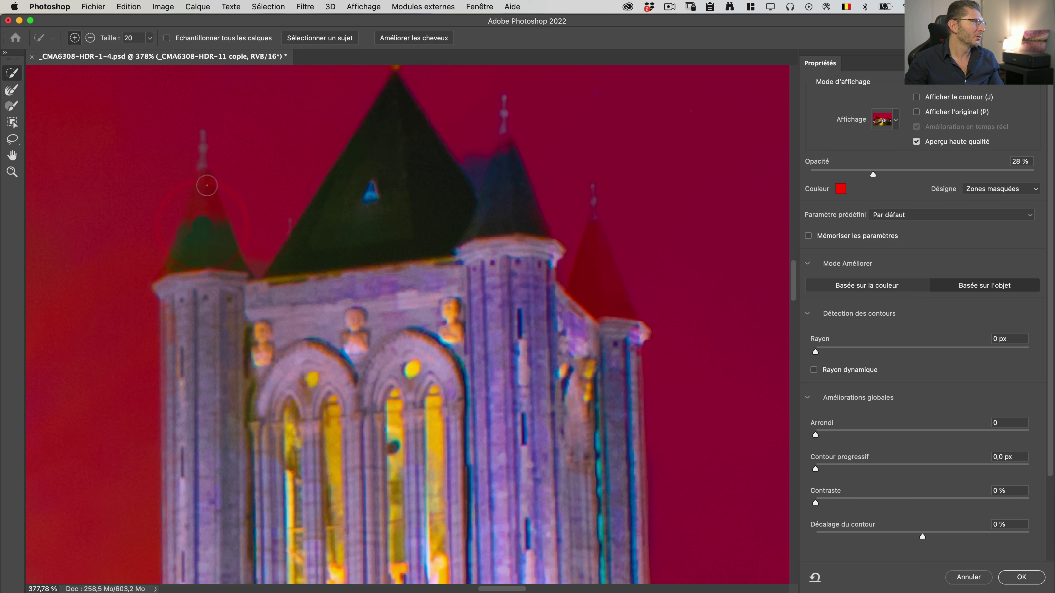
pyautogui.click(205, 224)
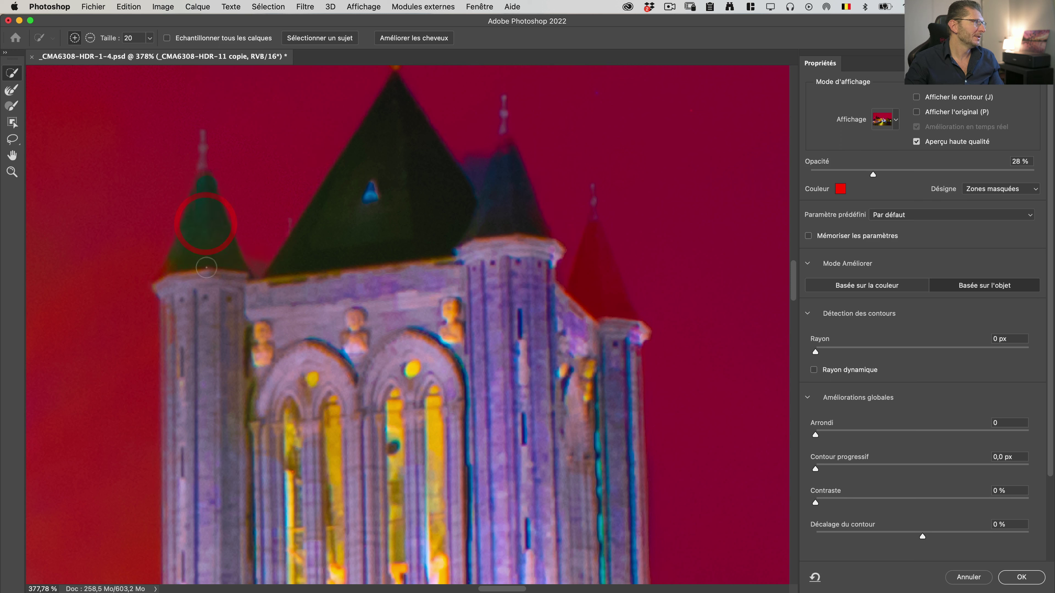
# - Try the Refine Edge brush at size 35 on the turret's spire and between the tower roofs, undoing the strokes
pyautogui.click(12, 94)
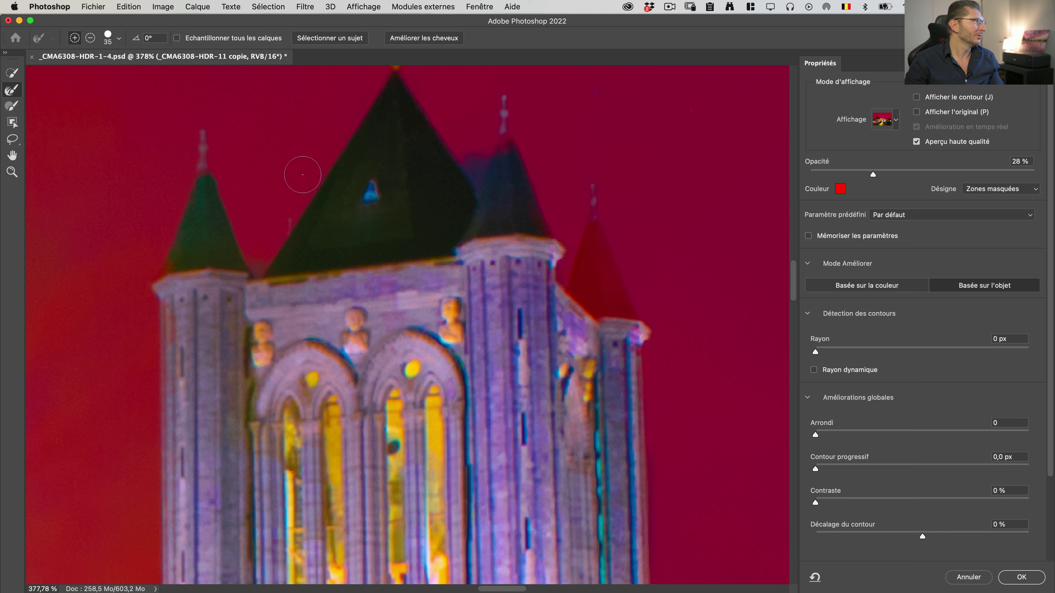
pyautogui.moveTo(203, 114); pyautogui.dragTo(208, 185)
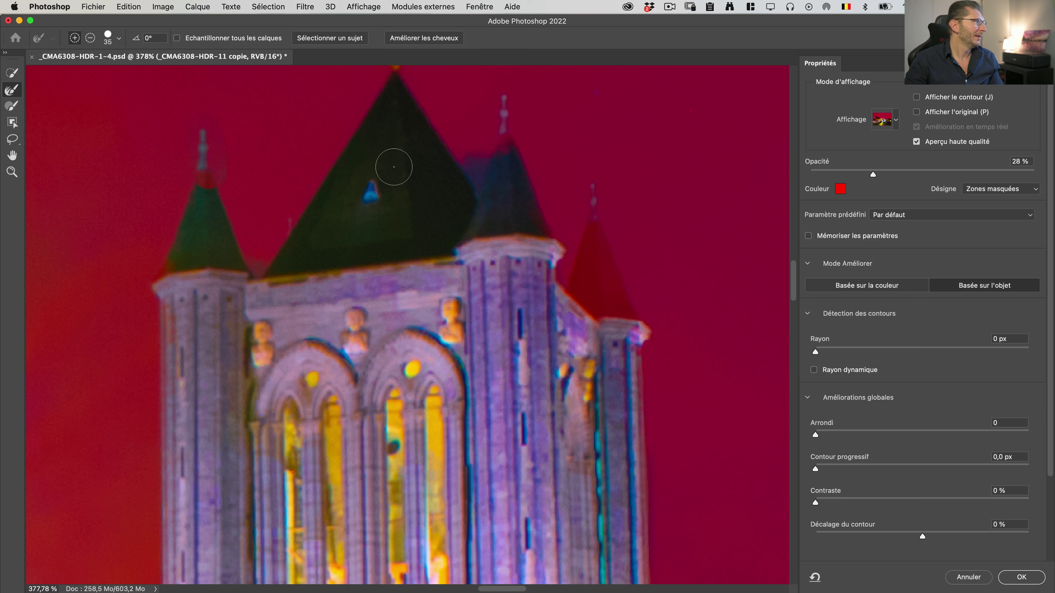
pyautogui.press('super+z')
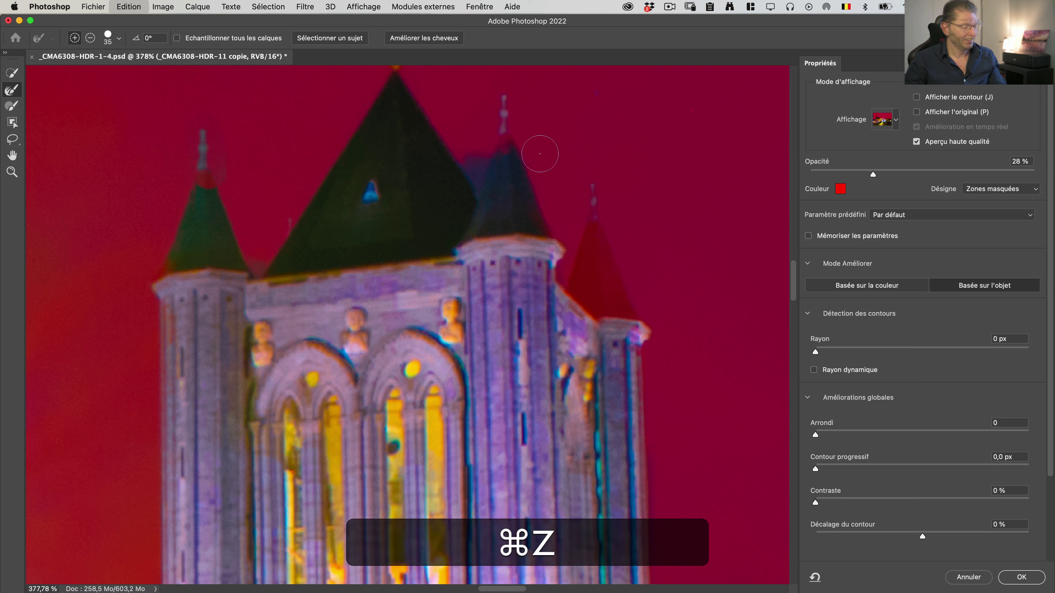
pyautogui.click(478, 175)
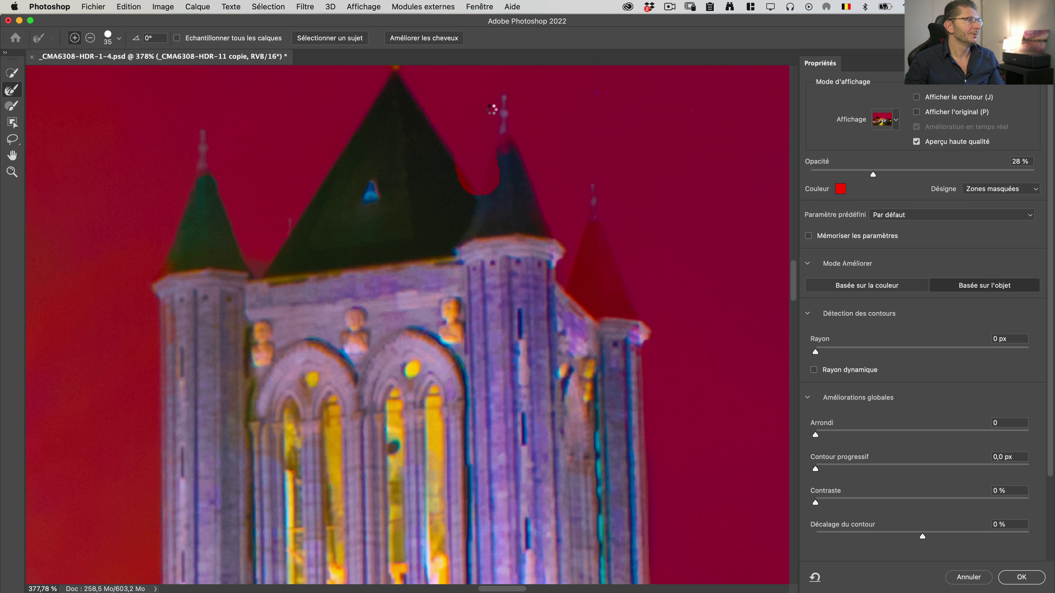
pyautogui.press('super+z')
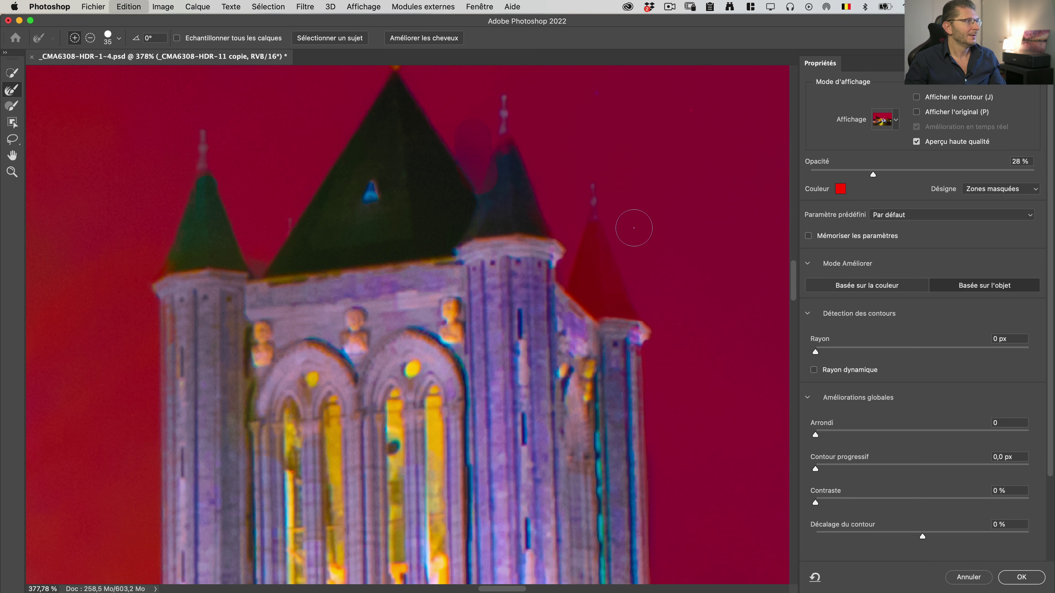
# - Add the belfry's spire base and its corner pinnacle to the selection with the Quick Selection tool at size 20
pyautogui.hscroll(10, 631, 223)
pyautogui.click(13, 74)
pyautogui.moveTo(414, 449)
pyautogui.mouseDown()
pyautogui.moveTo(422, 316)
pyautogui.moveTo(406, 154)
pyautogui.moveTo(407, 268)
pyautogui.moveTo(468, 419)
pyautogui.moveTo(555, 446)
pyautogui.moveTo(516, 387)
pyautogui.moveTo(580, 480)
pyautogui.mouseUp()
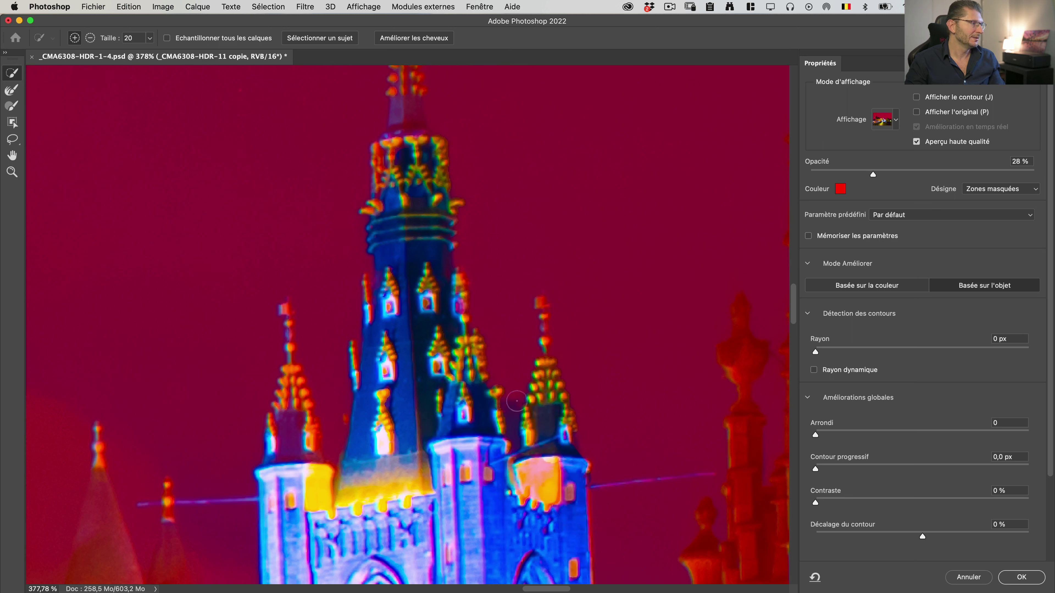
pyautogui.press('alt')
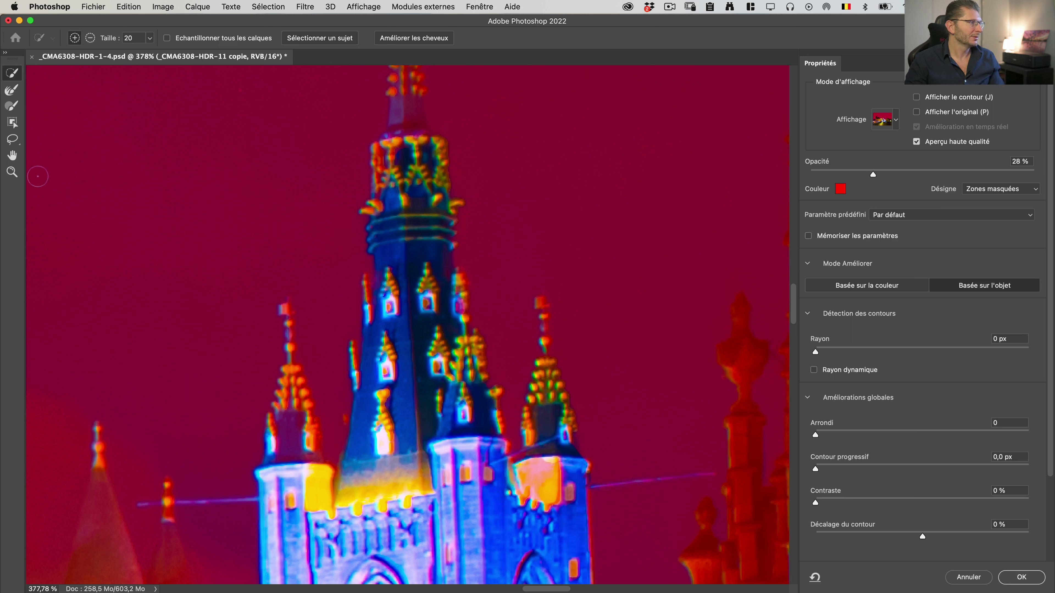
# - Try the Refine Edge brush on the tip of the belfry's corner pinnacle, undo the strokes and cancel Select and Mask
pyautogui.click(9, 94)
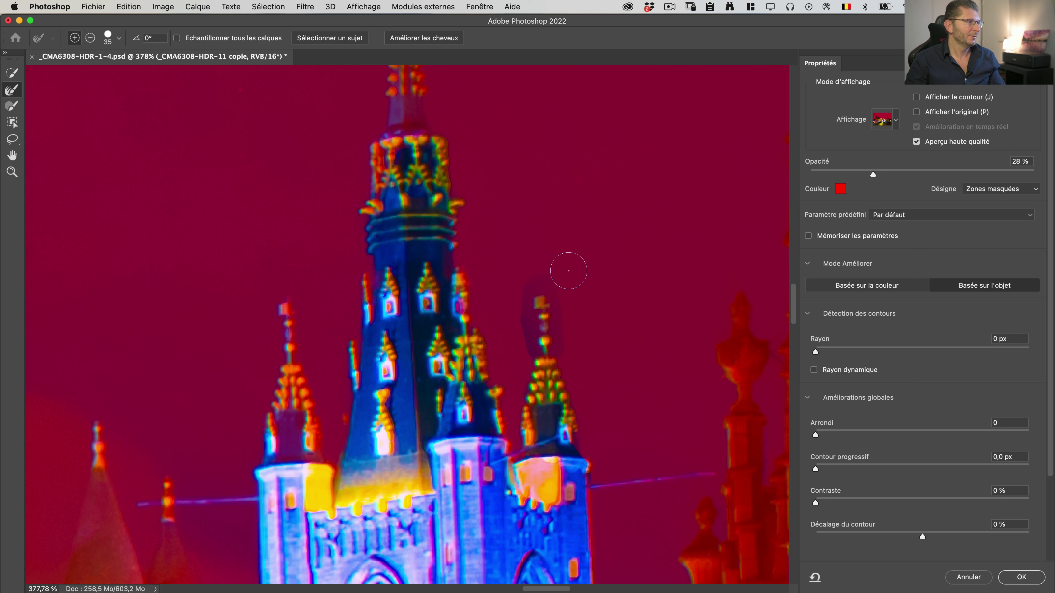
pyautogui.press('super+z')
pyautogui.moveTo(565, 287)
pyautogui.mouseDown()
pyautogui.moveTo(580, 385)
pyautogui.moveTo(548, 141)
pyautogui.mouseUp()
pyautogui.moveTo(520, 71); pyautogui.dragTo(516, 68)
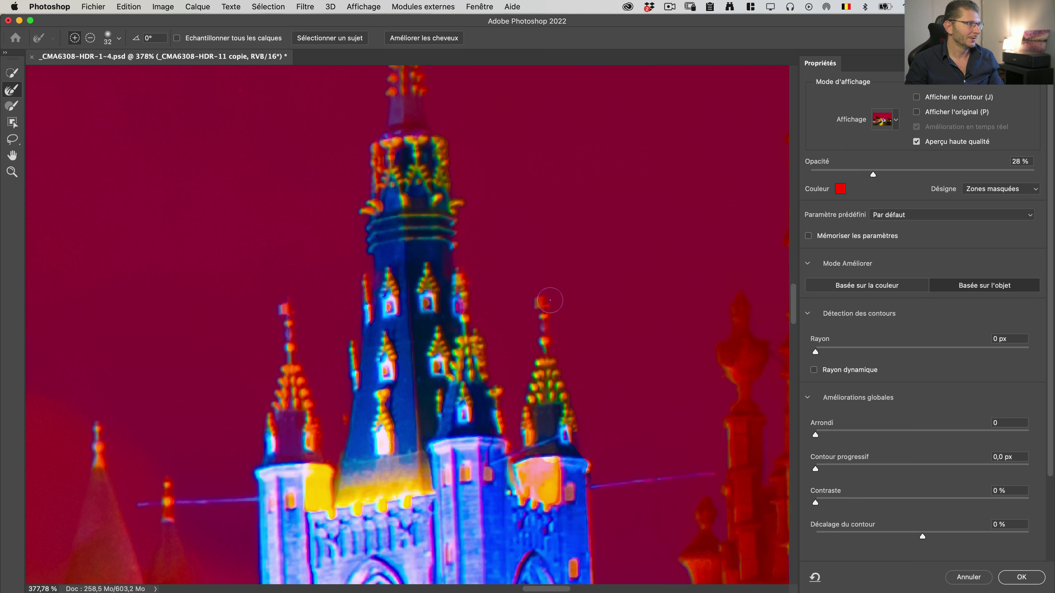
pyautogui.moveTo(551, 300)
pyautogui.mouseDown()
pyautogui.moveTo(555, 352)
pyautogui.moveTo(547, 303)
pyautogui.mouseUp()
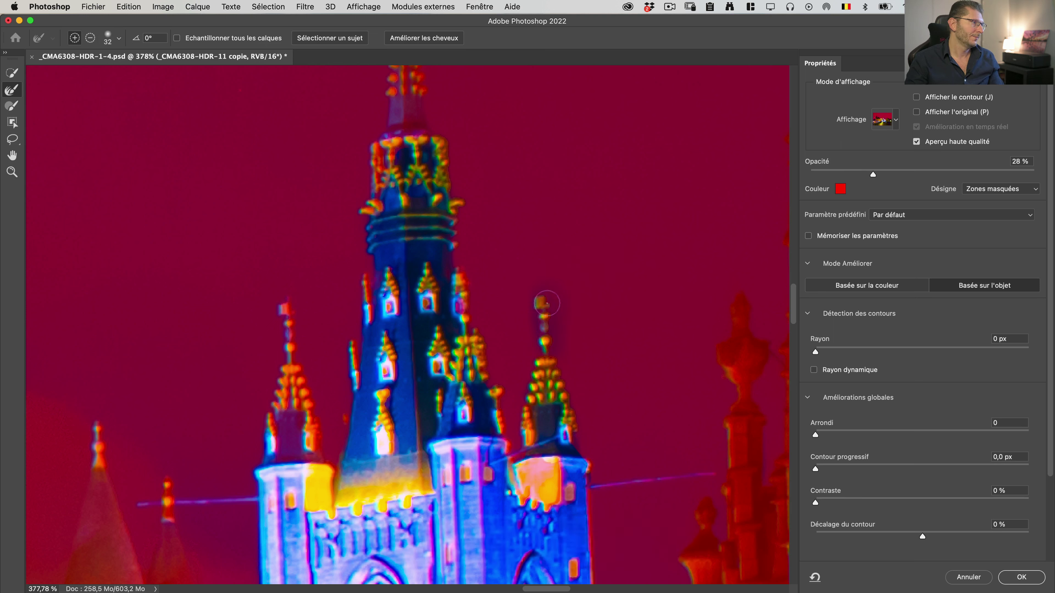
pyautogui.press('super+z')
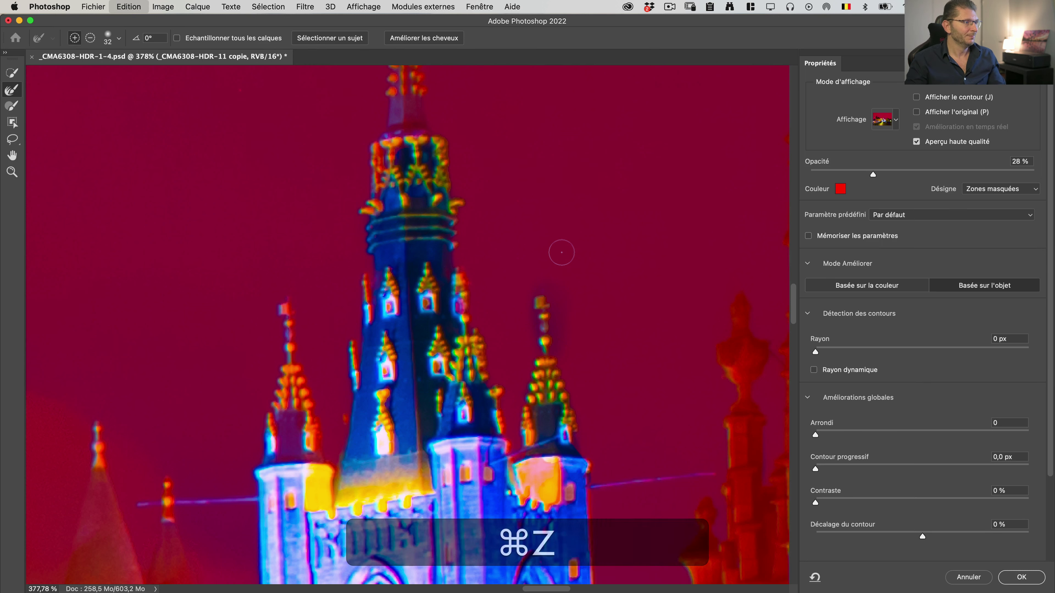
pyautogui.press('shift+super+0')
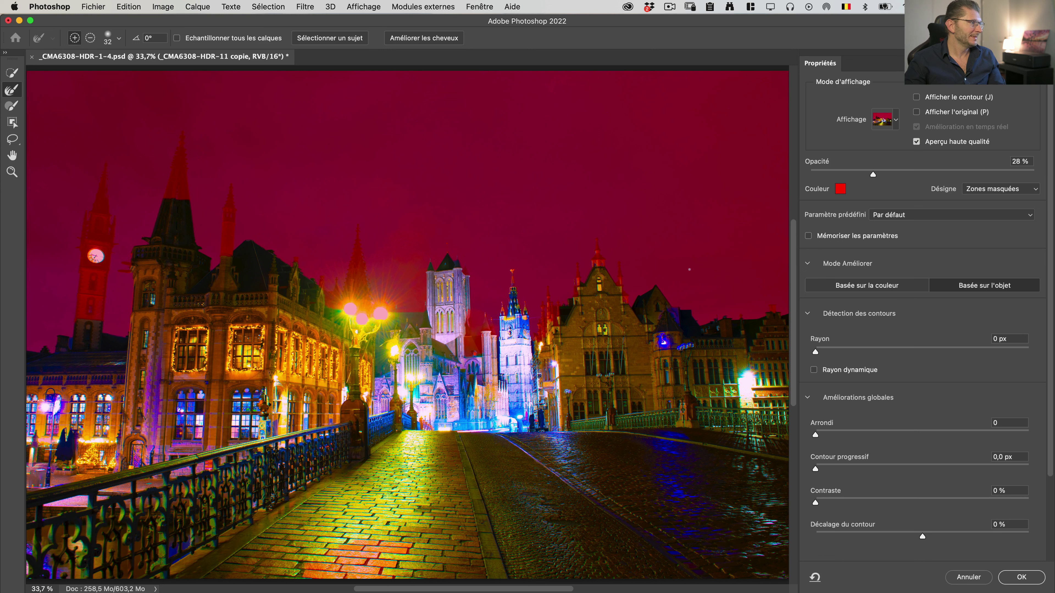
pyautogui.click(968, 577)
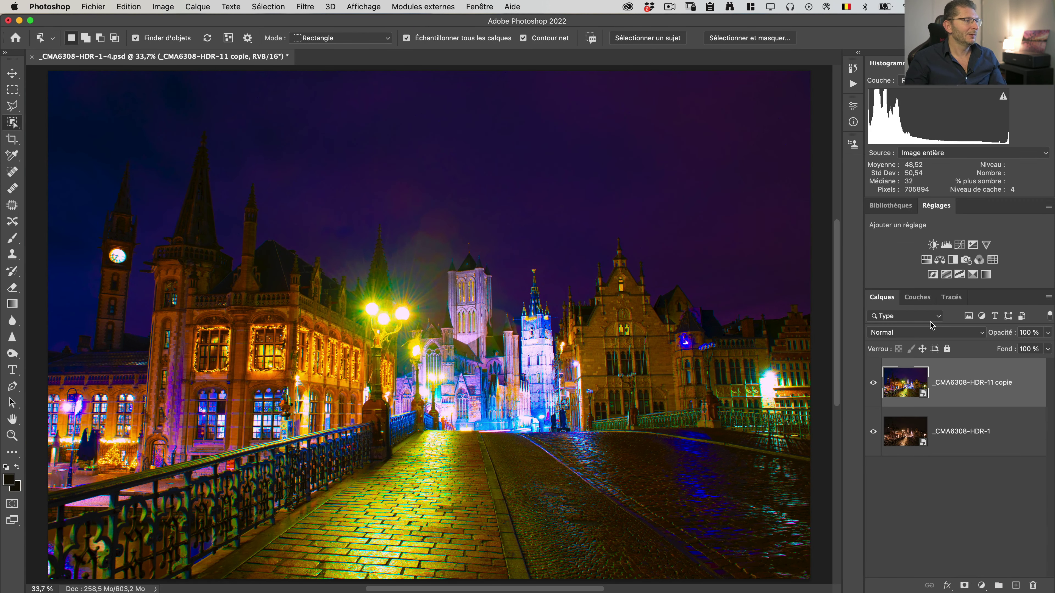
# - Compare the Rouge, Vert and Bleu channels of the recolored copy for contrast between sky and buildings
pyautogui.click(917, 298)
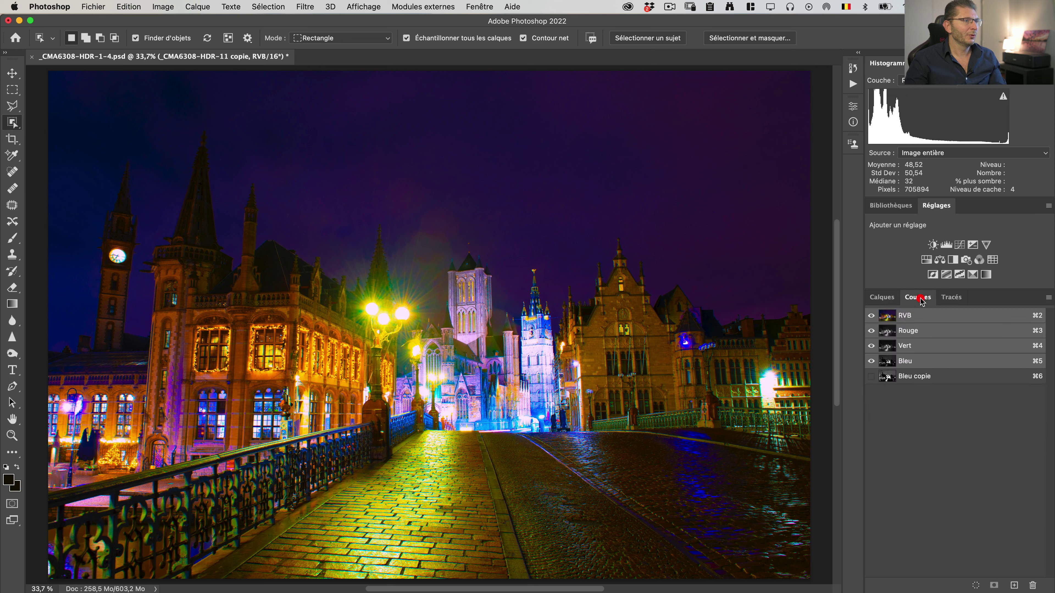
pyautogui.click(913, 332)
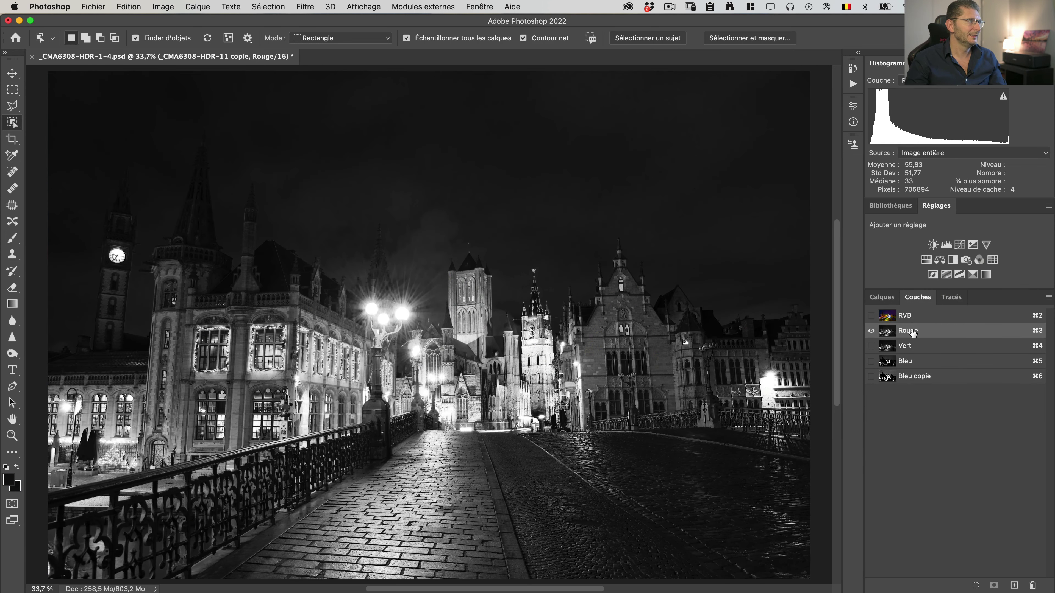
pyautogui.click(907, 348)
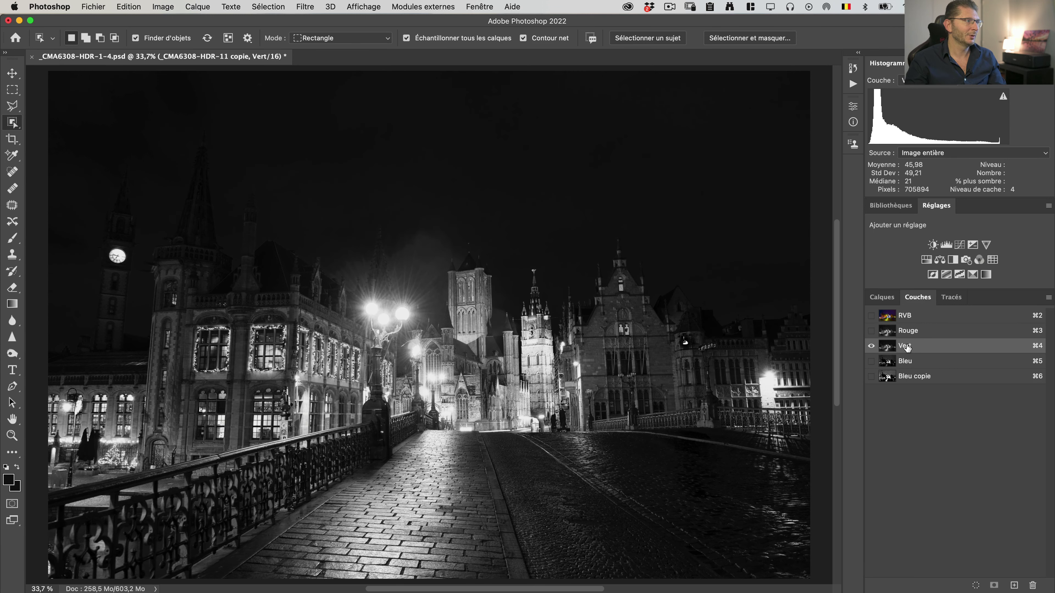
pyautogui.click(907, 361)
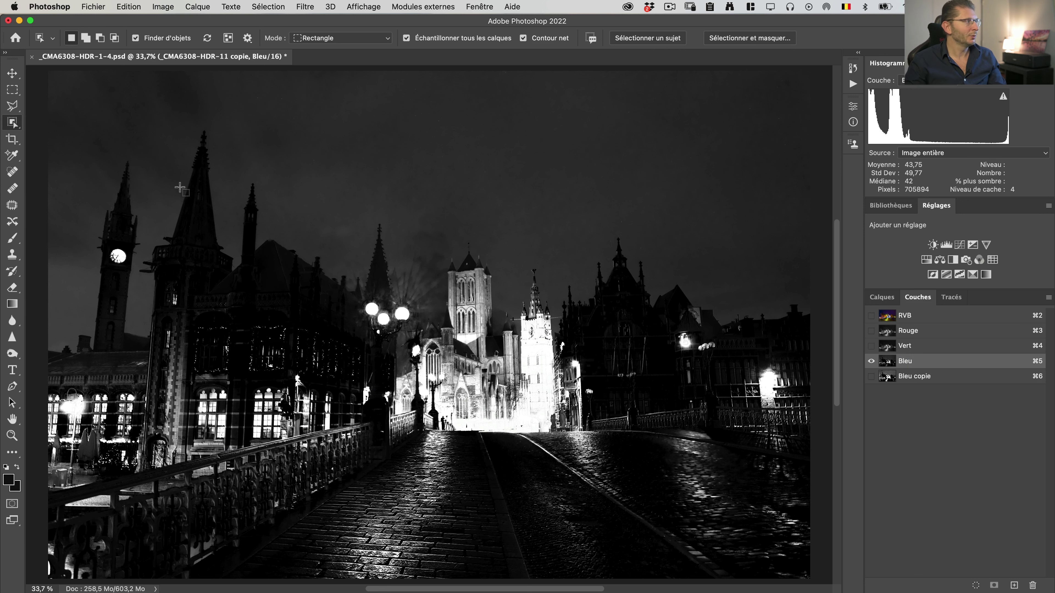
# - Examine the Bleu channel up close around the clock tower and spires for contrast against the sky
pyautogui.press('v')
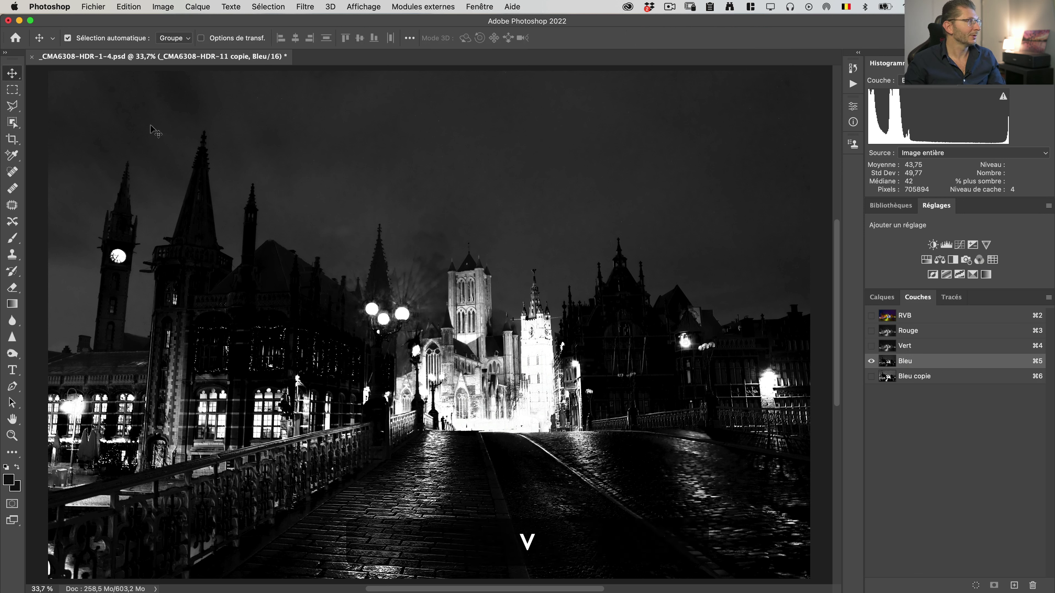
pyautogui.scroll(-3, 223, 250)
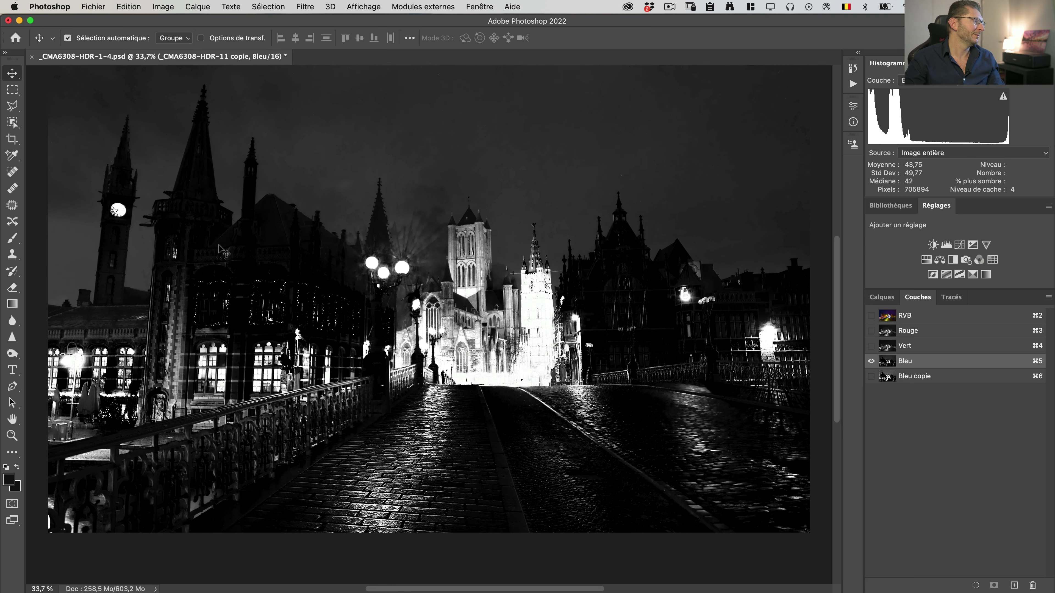
pyautogui.press('space')
pyautogui.moveTo(228, 119); pyautogui.dragTo(213, 188)
pyautogui.press('z')
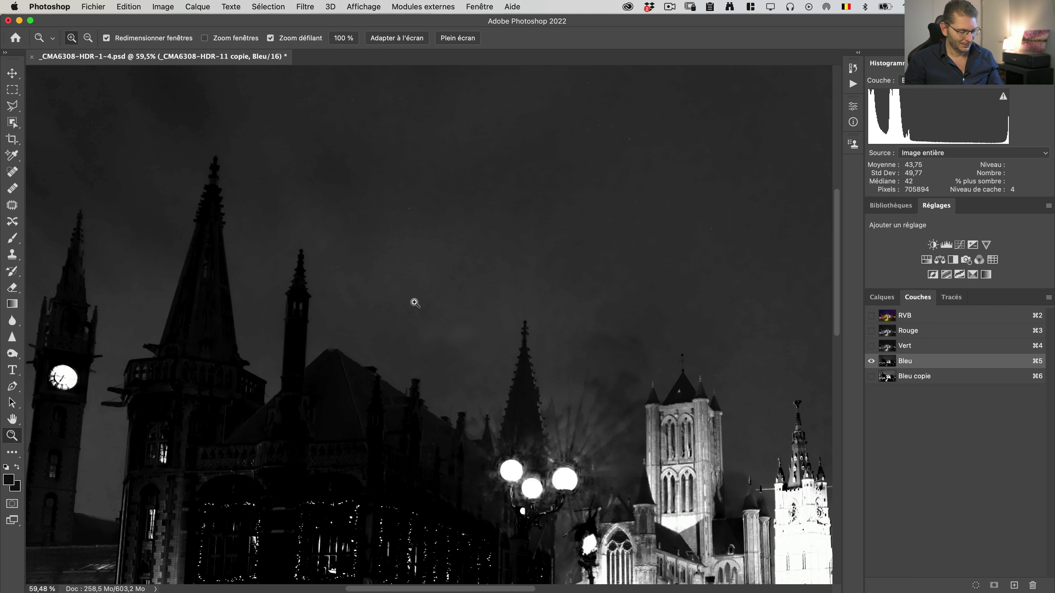
pyautogui.press('super+0')
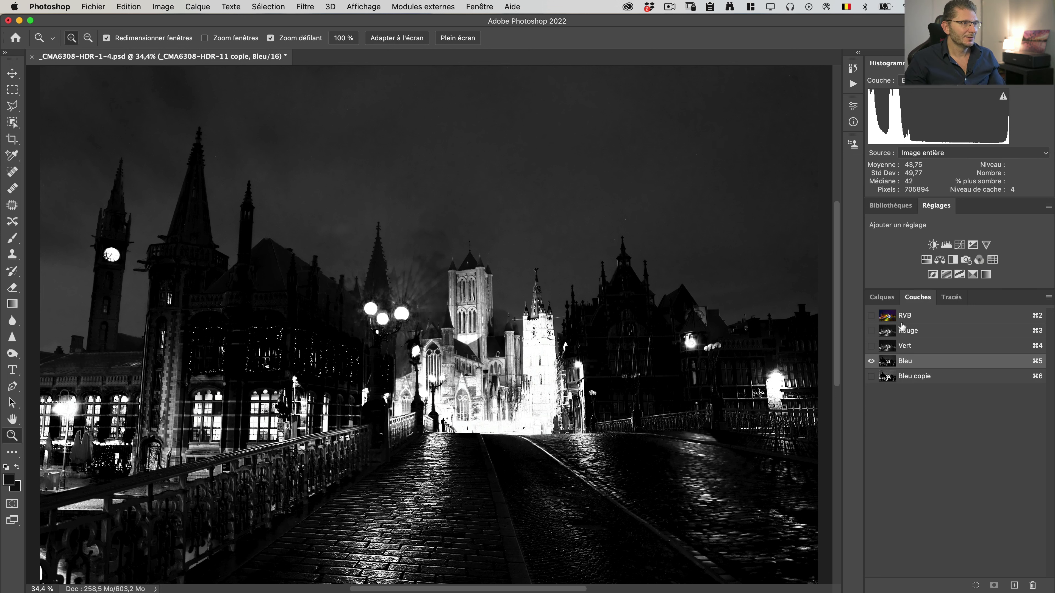
# - Compare the Rouge, Vert and Bleu channels over the whole photo again and return to the RVB composite
pyautogui.click(907, 331)
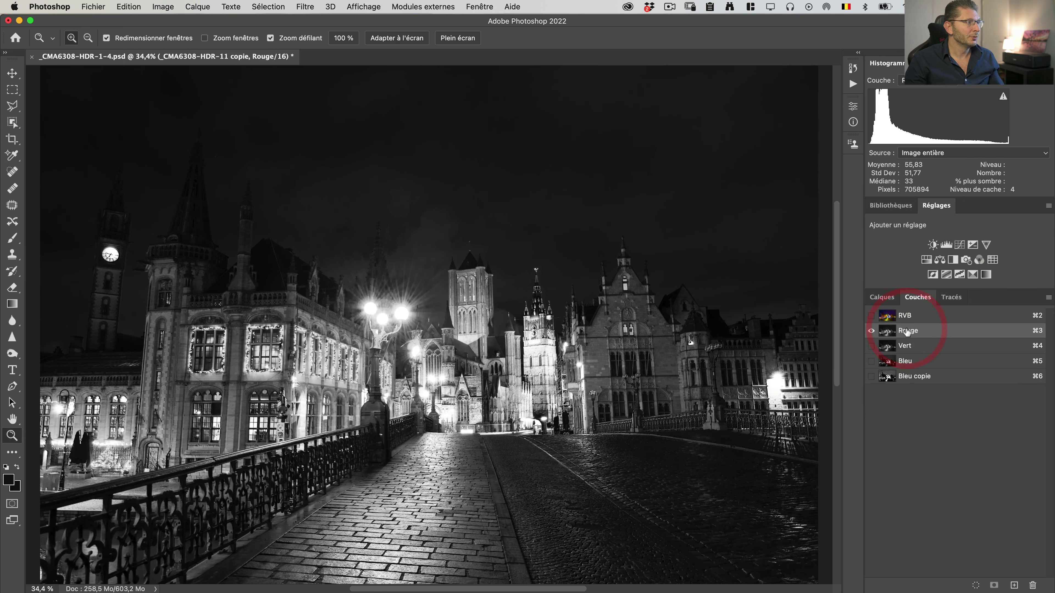
pyautogui.click(906, 346)
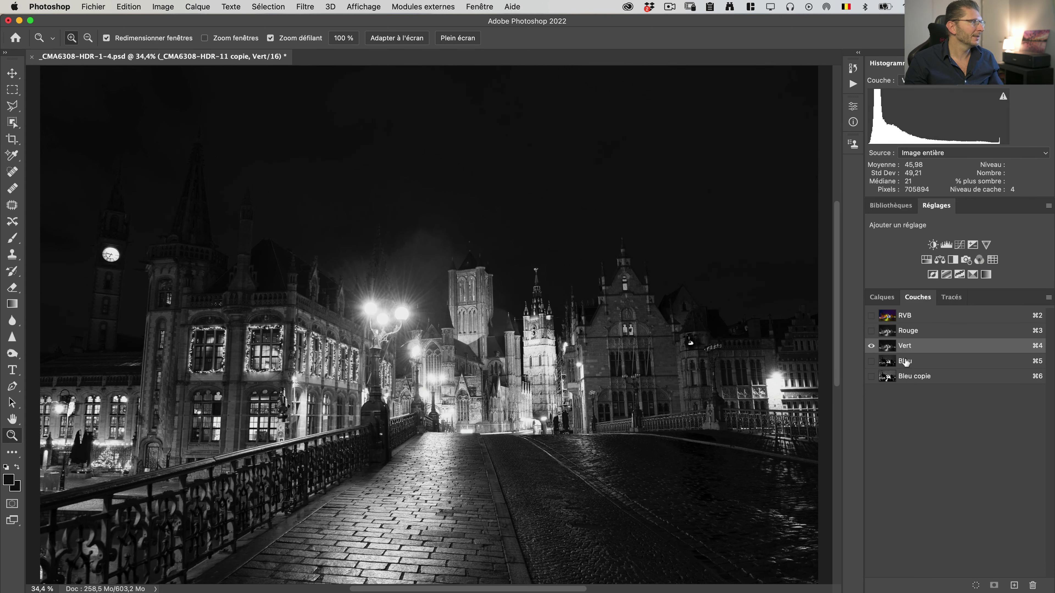
pyautogui.click(905, 361)
pyautogui.click(907, 346)
pyautogui.click(905, 362)
pyautogui.click(904, 315)
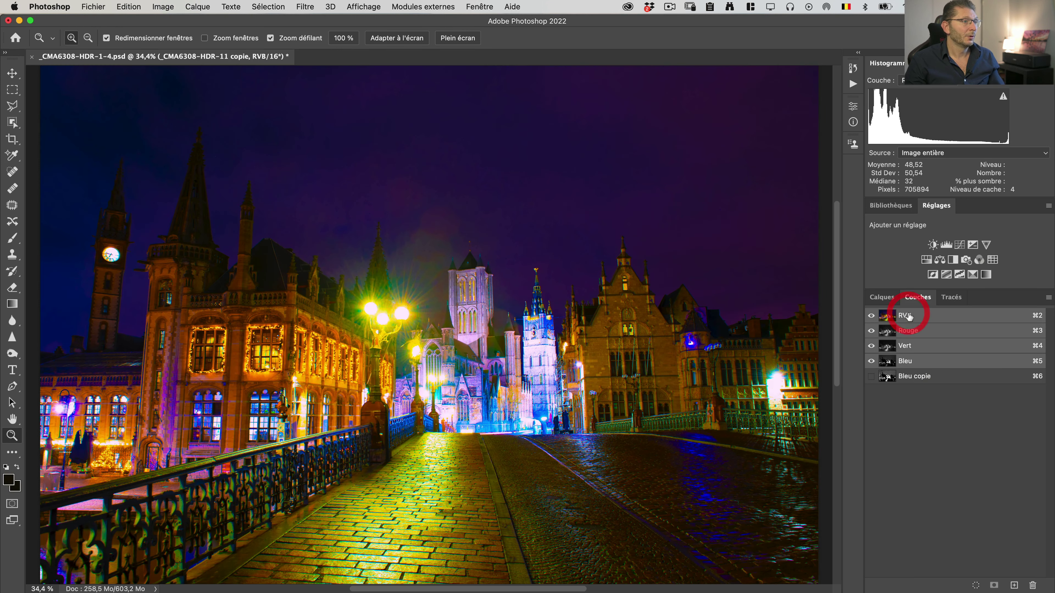
# - Duplicate the image as _CMA6308-HDR-1-4 copie, duplicating merged layers only
pyautogui.click(882, 298)
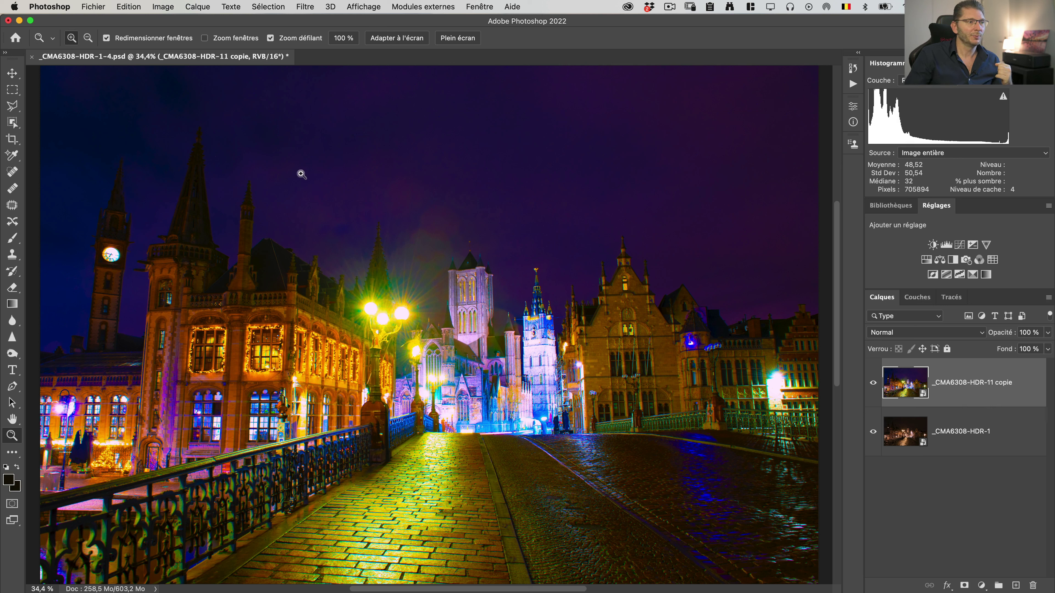
pyautogui.click(178, 8)
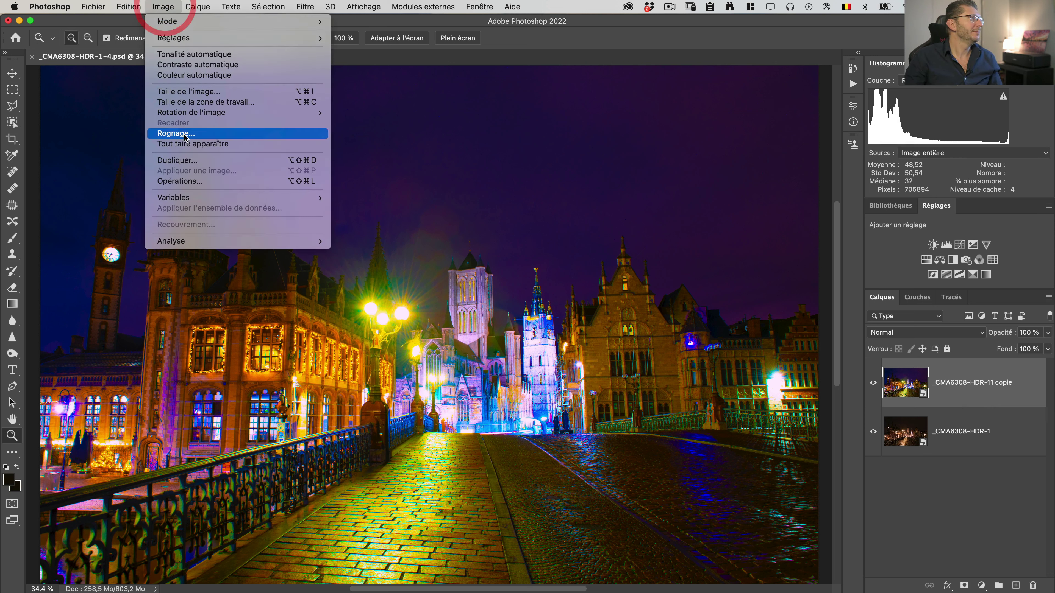
pyautogui.click(185, 161)
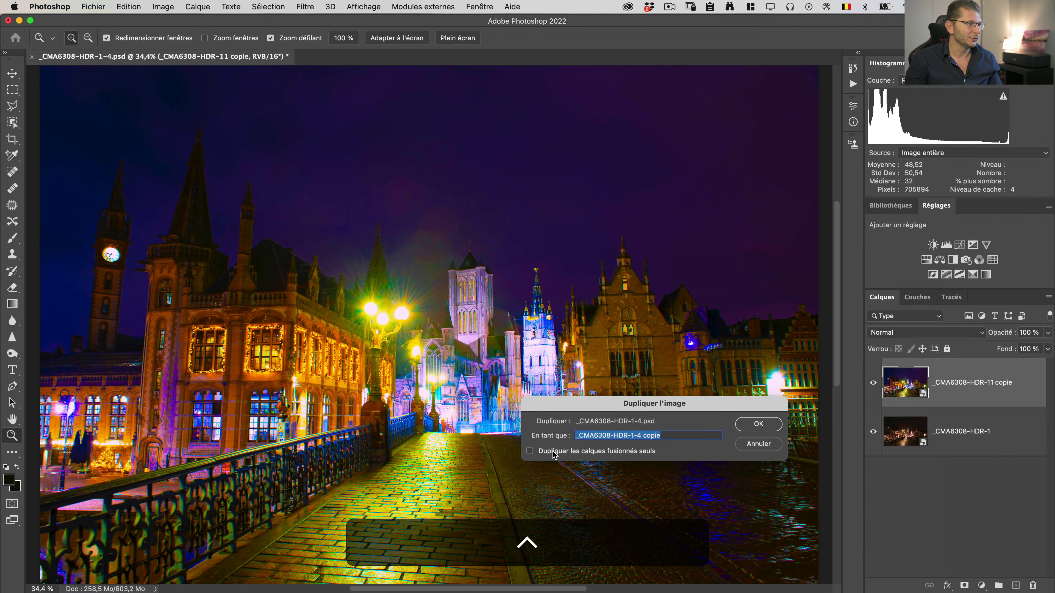
pyautogui.click(553, 453)
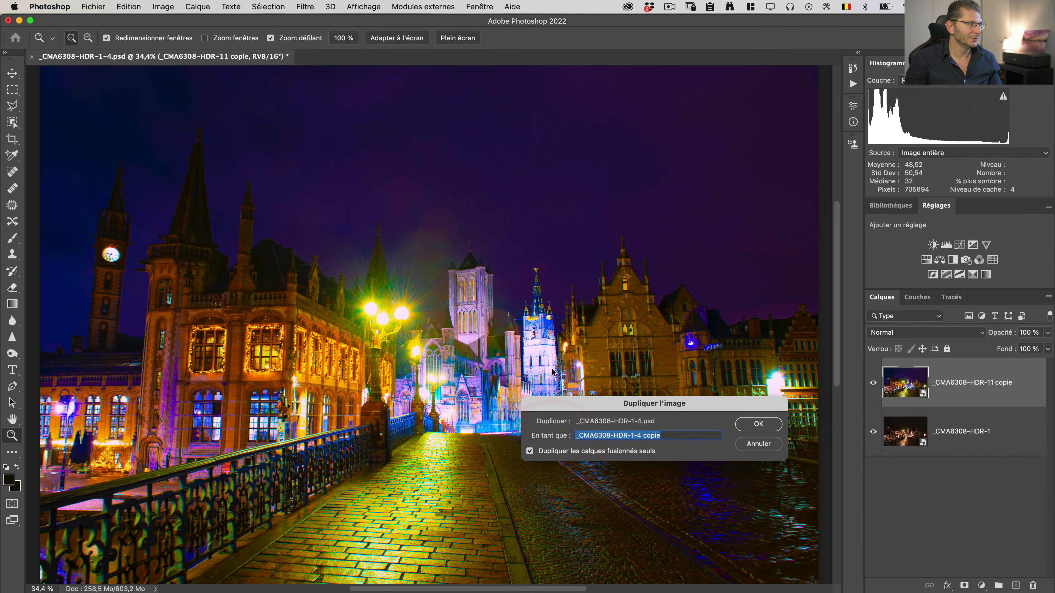
pyautogui.click(758, 424)
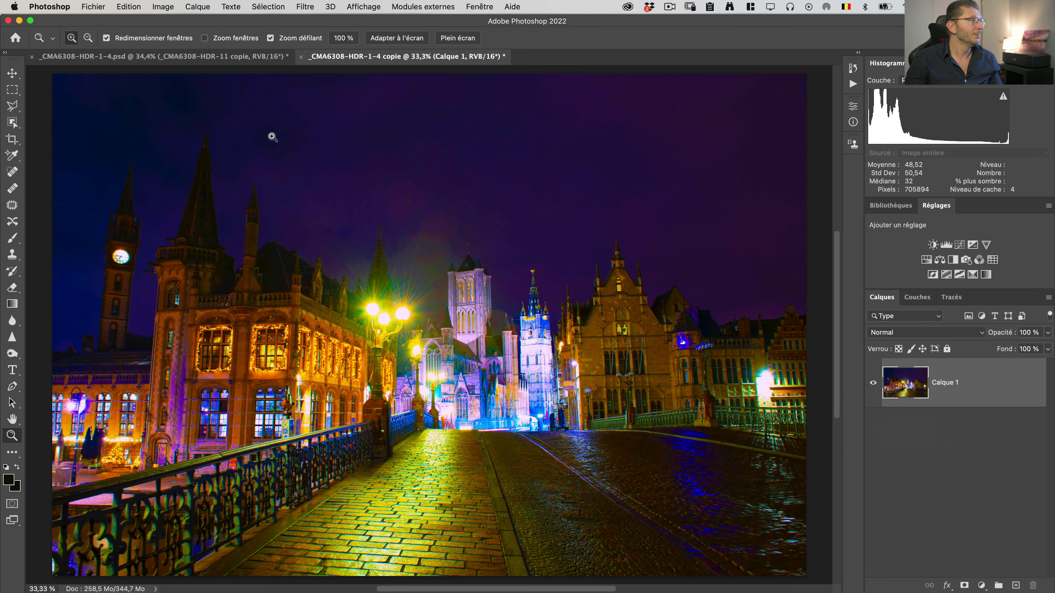
# - Convert the duplicated image to CMJN color mode, accepting the Coated FOGRA39 profile
pyautogui.click(162, 6)
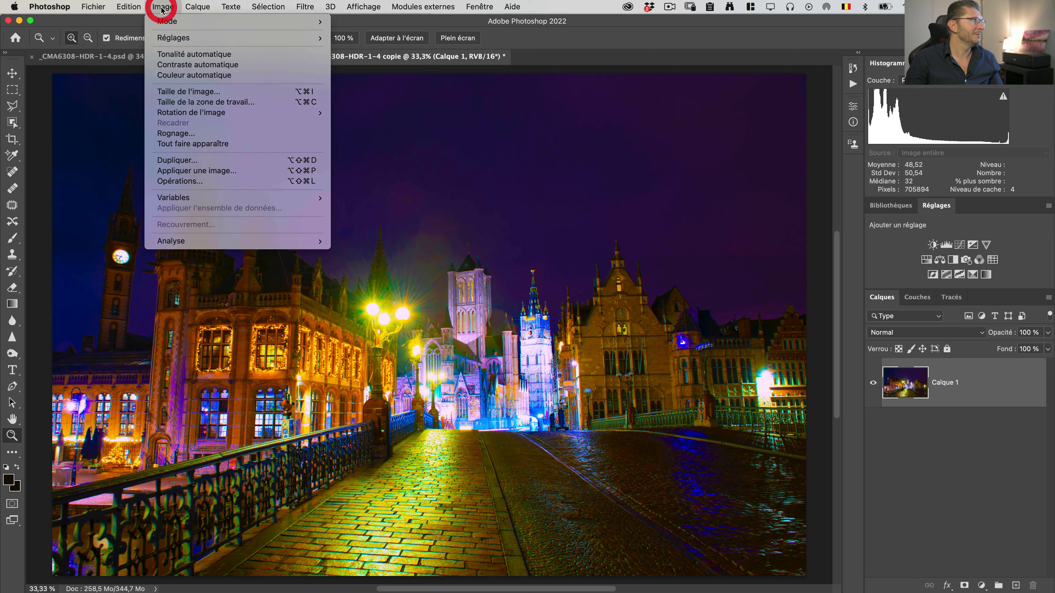
pyautogui.moveTo(231, 26)
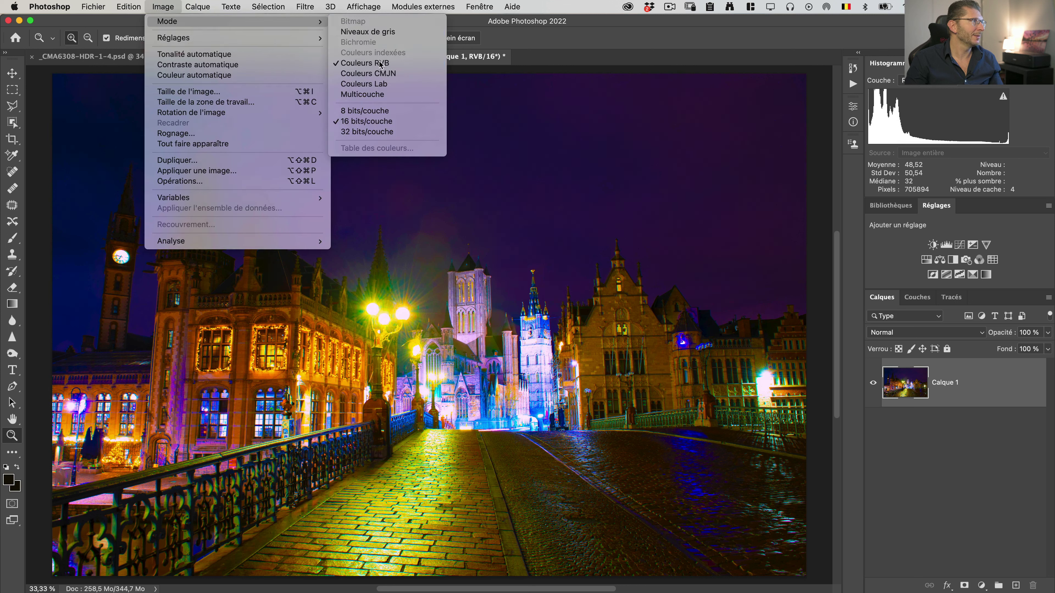
pyautogui.click(385, 78)
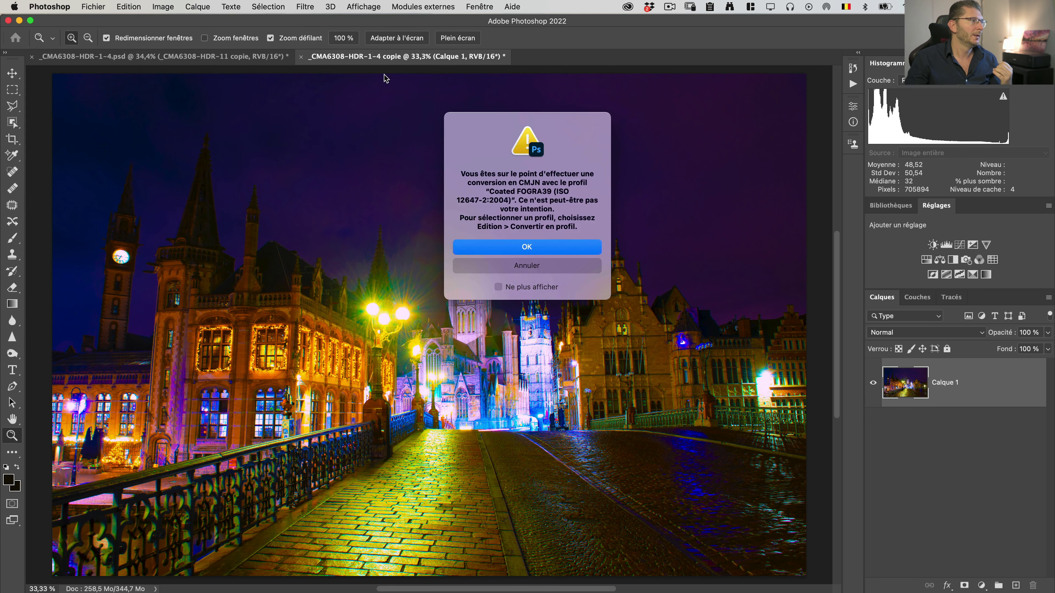
pyautogui.click(536, 248)
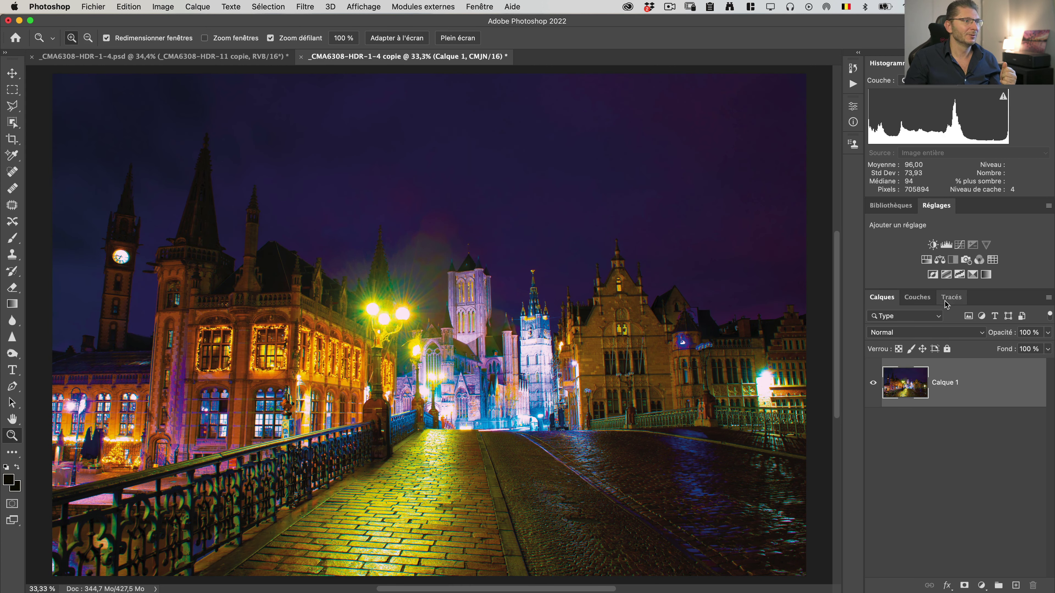
# - Compare the Cyan, Magenta, Jaune and Noir channels of the duplicate for sky and building contrast, leaving Magenta displayed
pyautogui.click(917, 297)
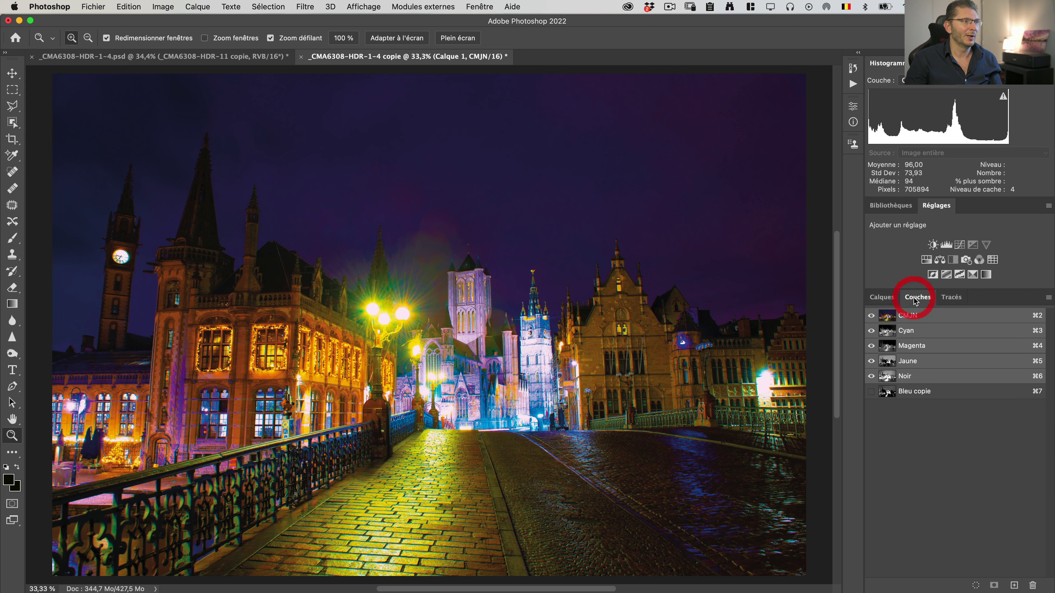
pyautogui.click(909, 330)
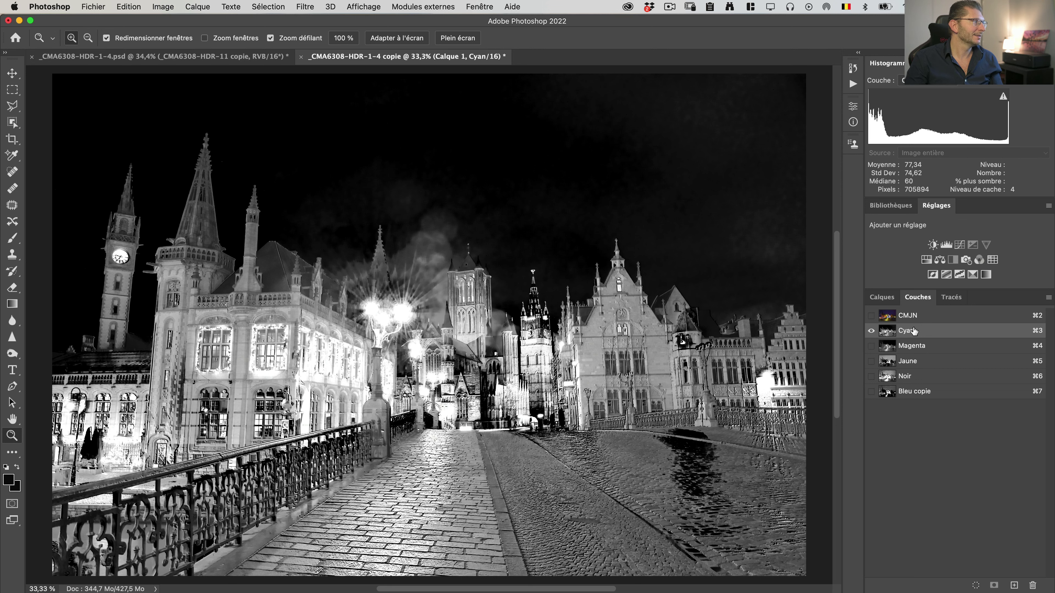
pyautogui.click(911, 346)
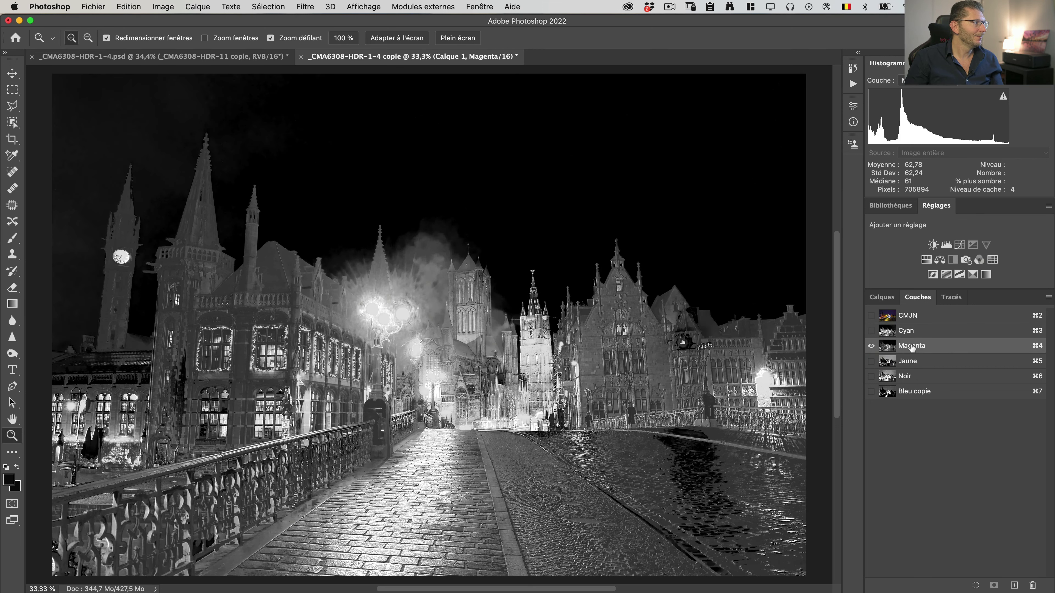
pyautogui.click(914, 361)
pyautogui.click(906, 378)
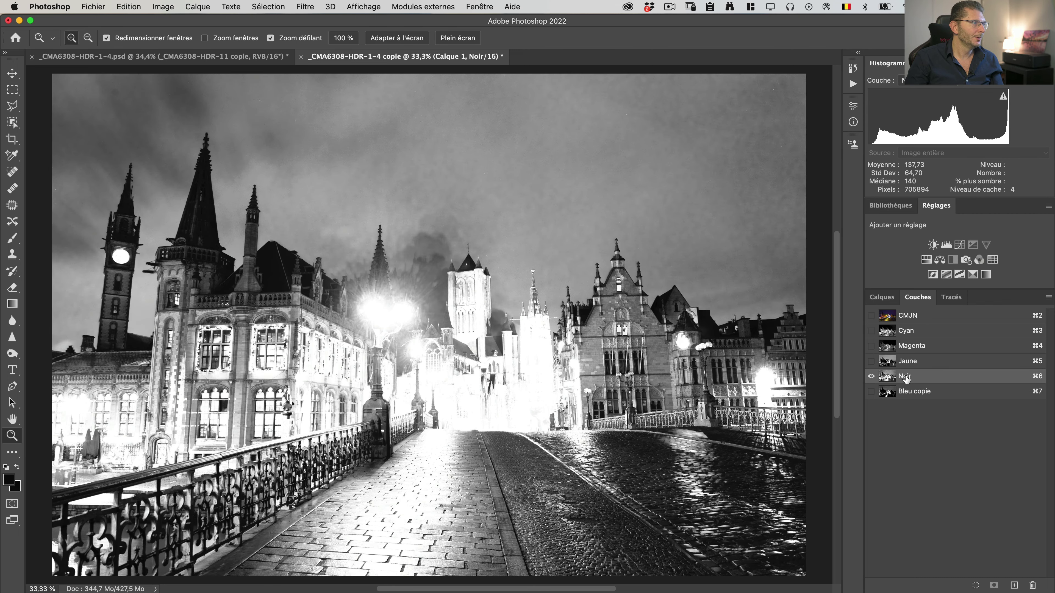
pyautogui.click(917, 347)
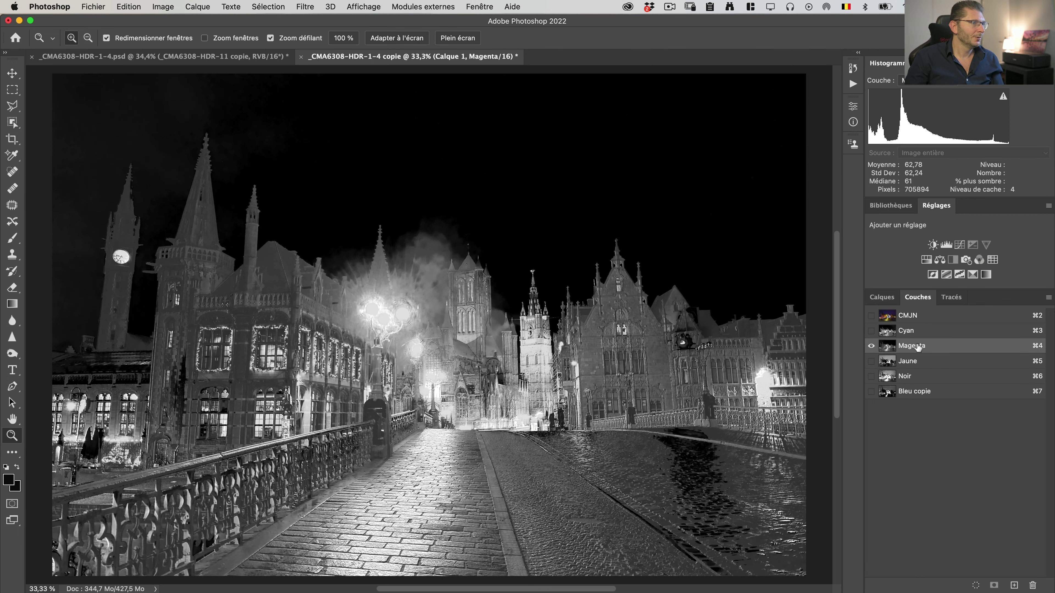
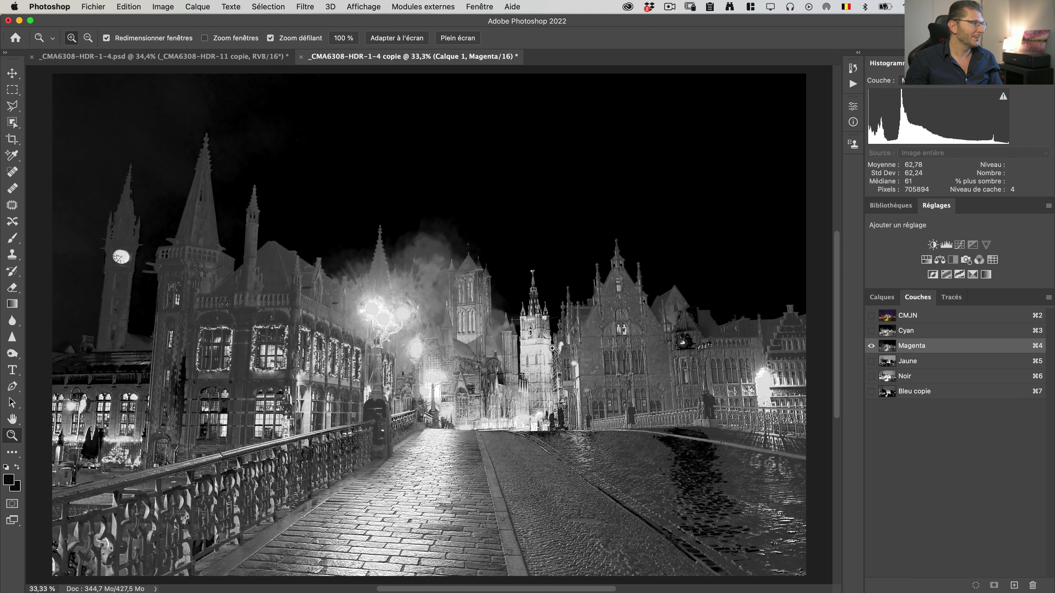
# - Review the Rouge, Vert and Bleu channels of the original _CMA6308-HDR-1-4.psd for comparison with the CMJN channels
pyautogui.click(179, 57)
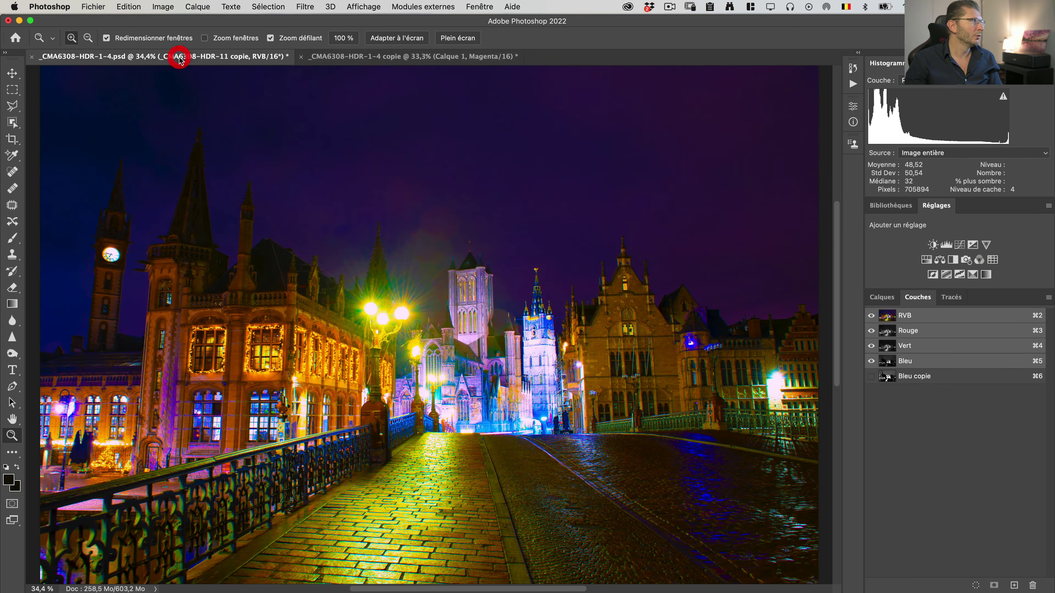
pyautogui.click(914, 332)
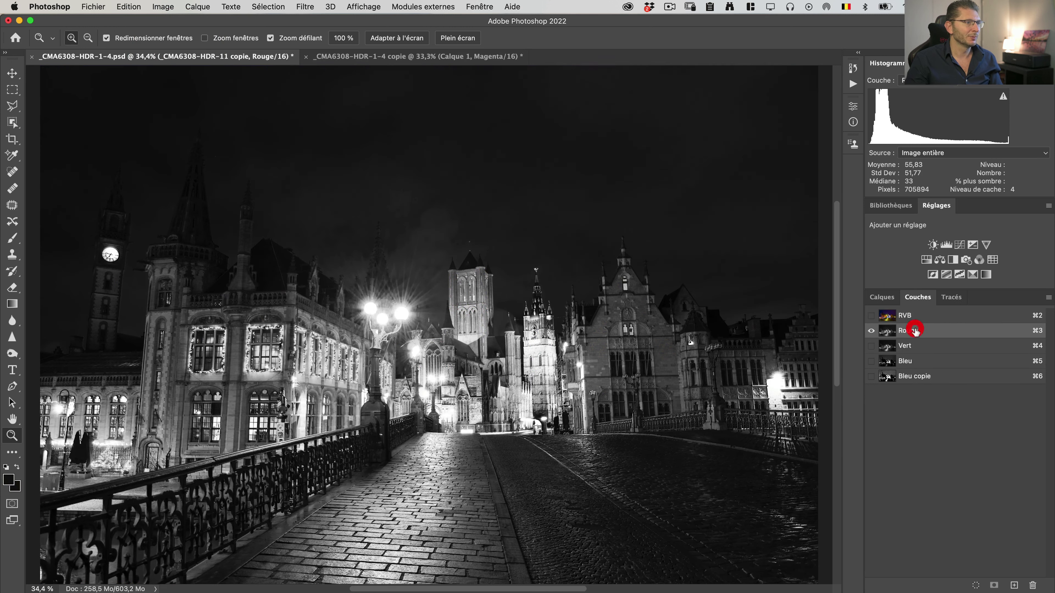
pyautogui.click(908, 347)
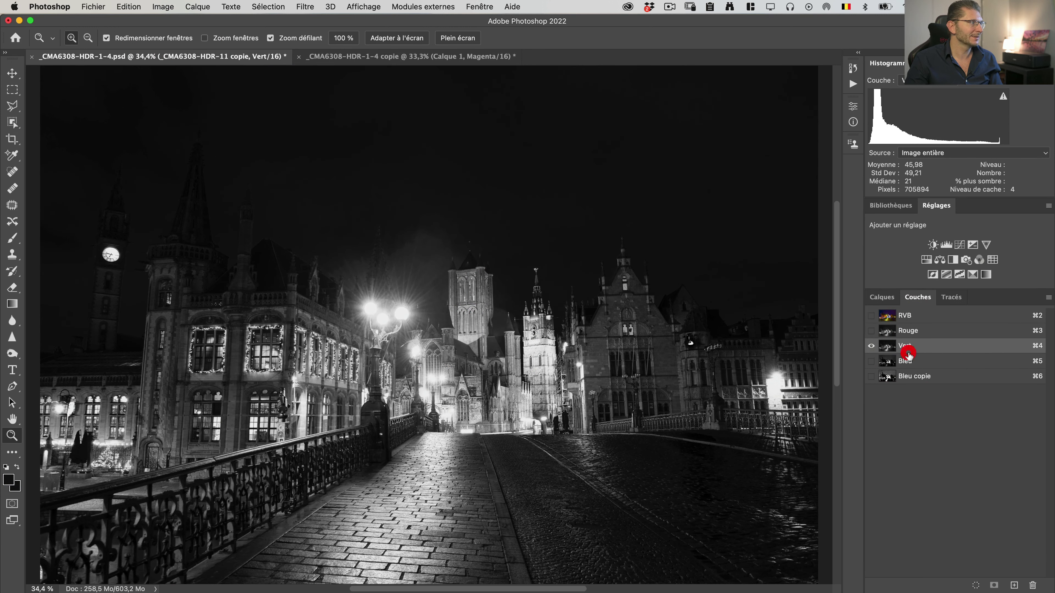
pyautogui.click(908, 361)
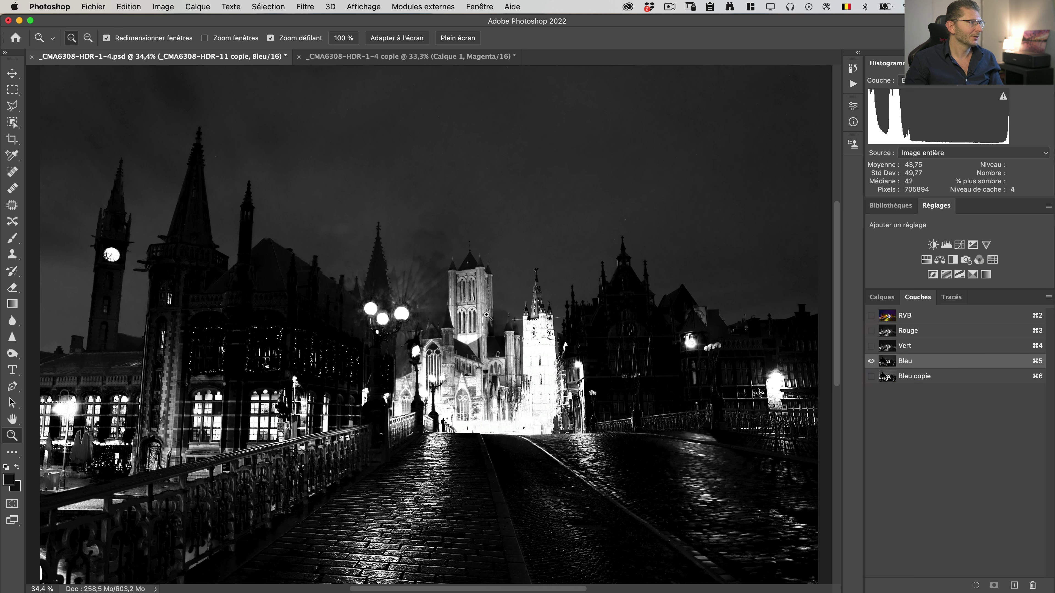
pyautogui.click(915, 331)
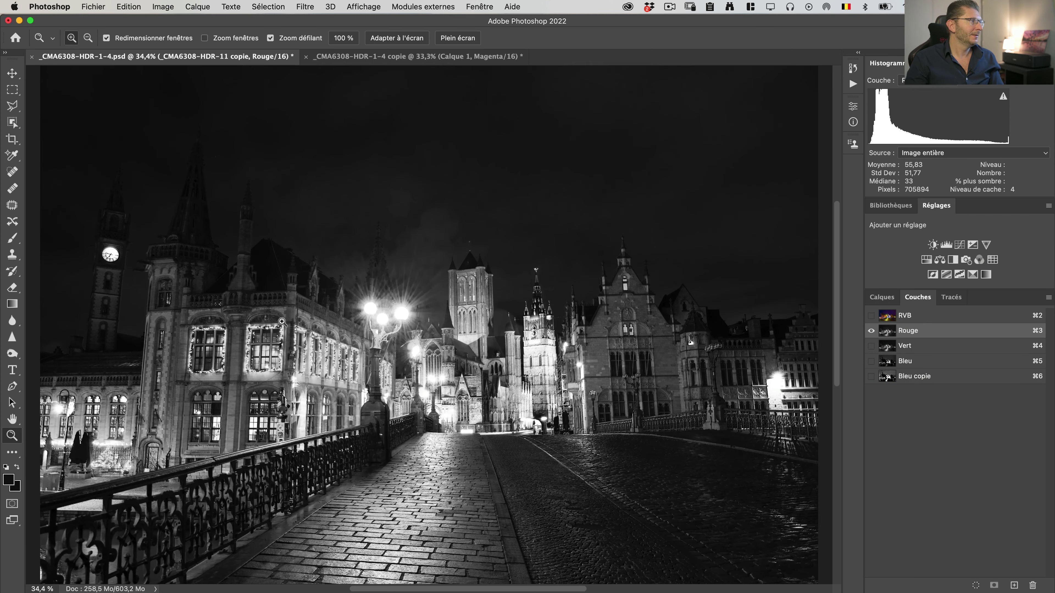
# - Return to the CMJN duplicate and make a copy of its Magenta channel
pyautogui.click(381, 63)
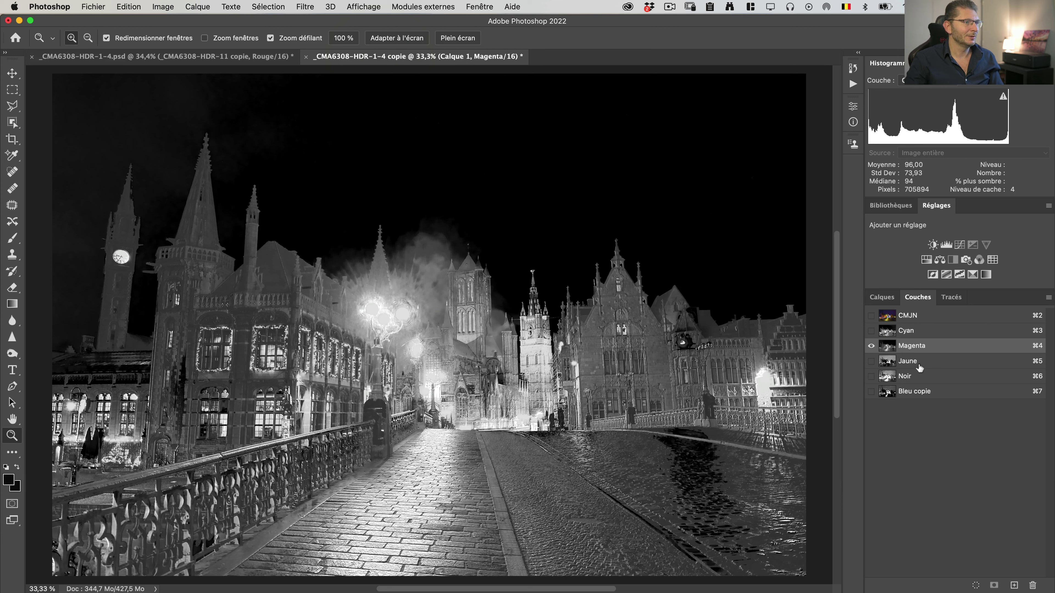
pyautogui.moveTo(921, 348); pyautogui.dragTo(1015, 586)
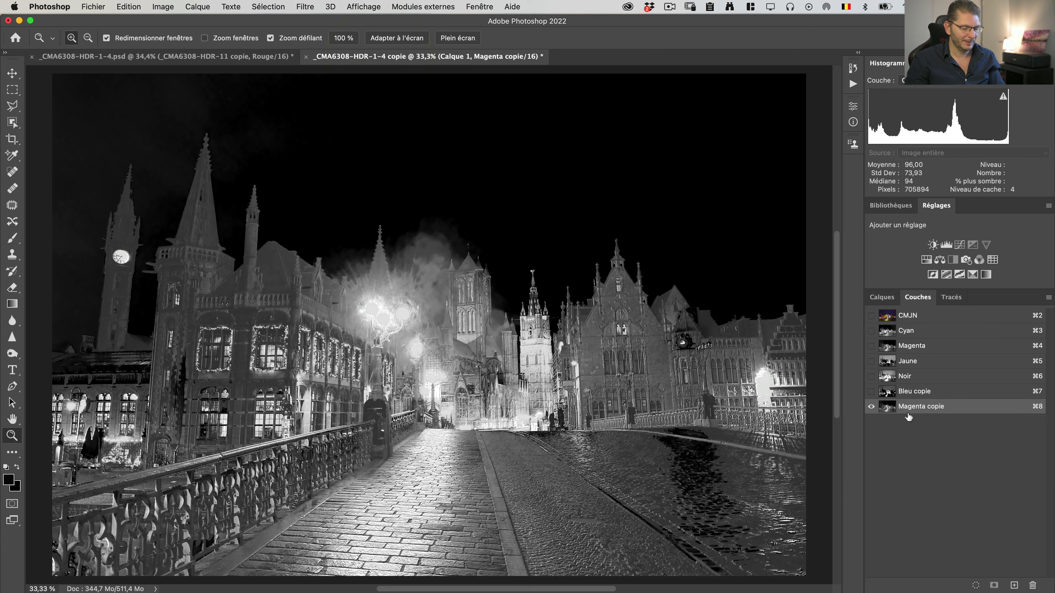
pyautogui.press('super')
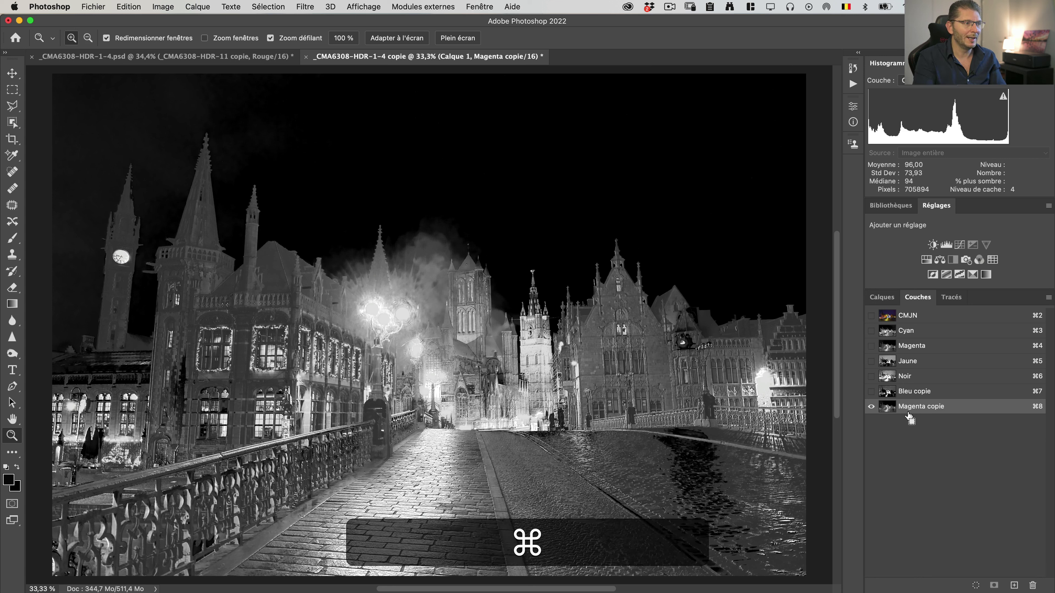
# - Open Levels on the Magenta copie channel and set the black point by sampling the greyish sky beside the clock tower
pyautogui.click(159, 7)
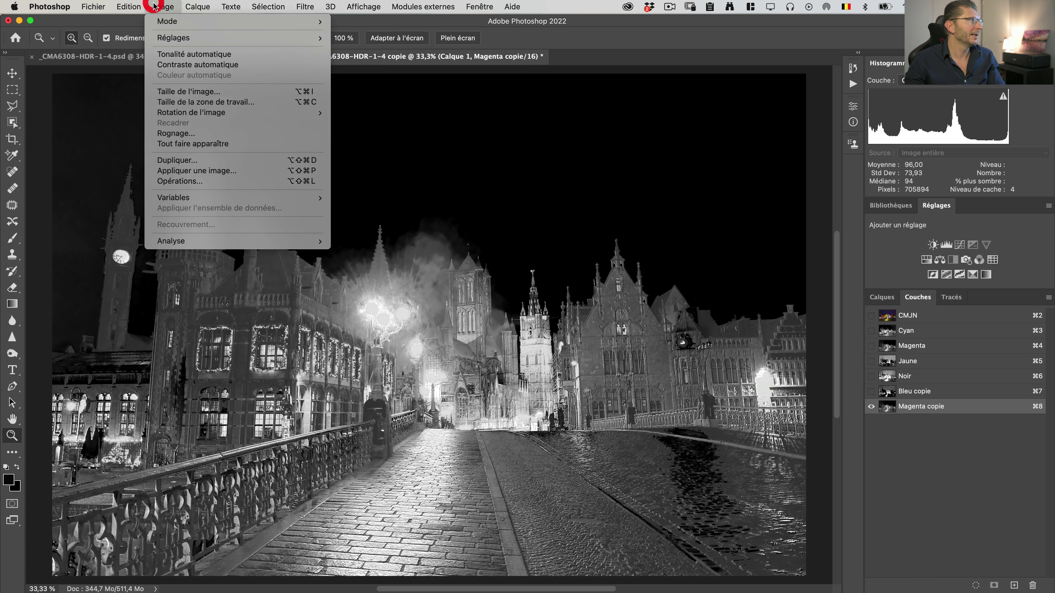
pyautogui.moveTo(187, 38)
pyautogui.click(384, 49)
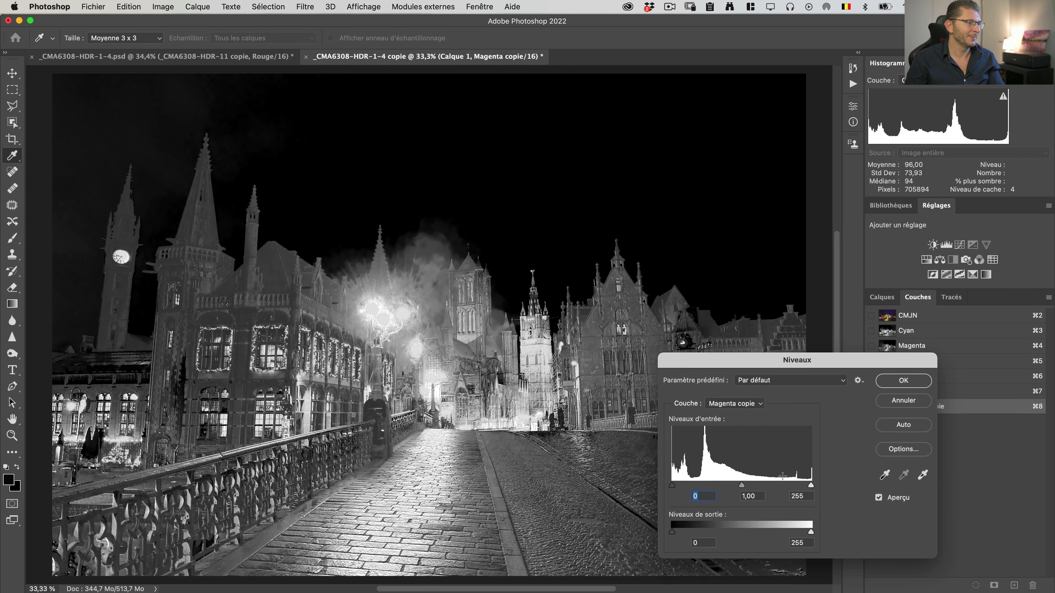
pyautogui.click(886, 481)
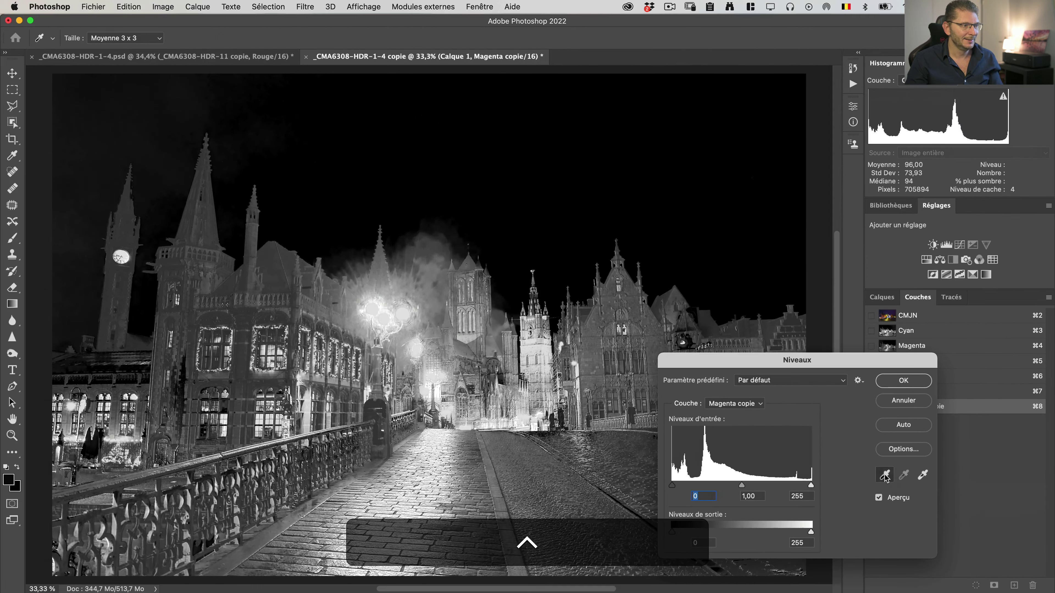
pyautogui.click(886, 478)
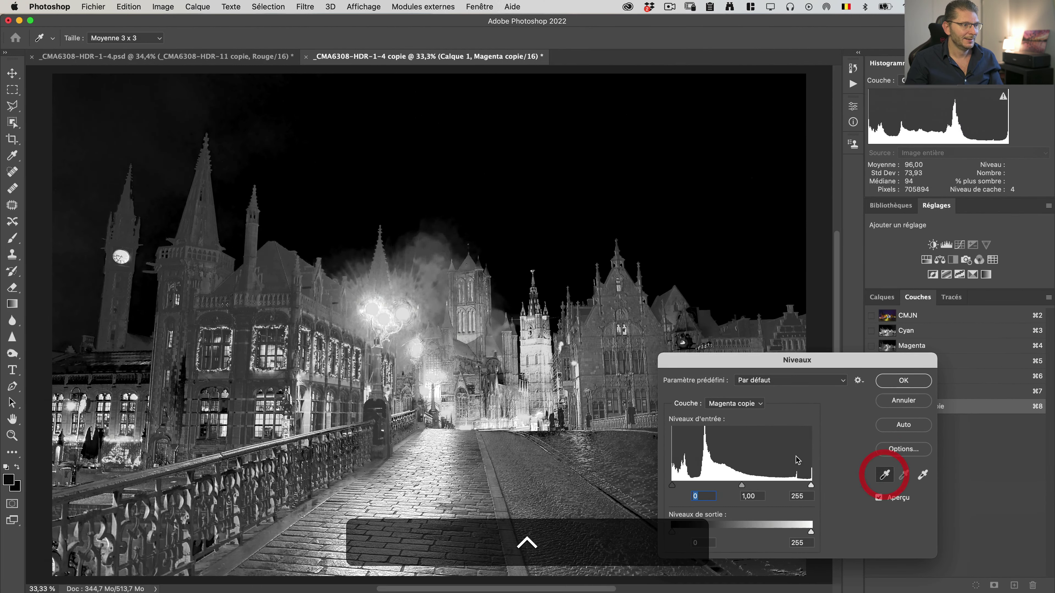
pyautogui.click(74, 177)
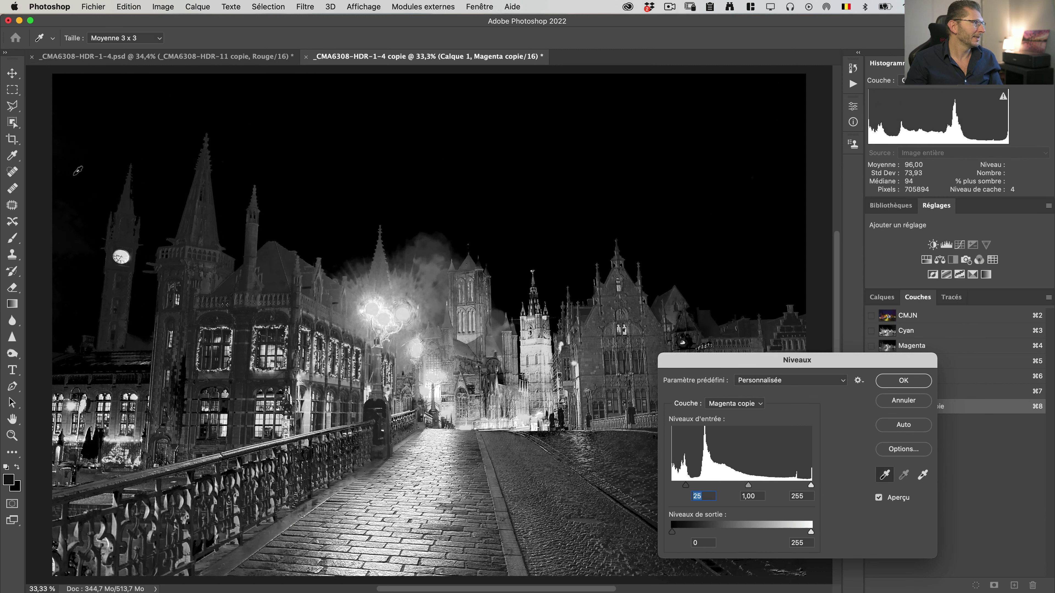
# - Set the Levels white point by sampling the large left building's roof, followed by the darker gable roof on the right, for white input 57
pyautogui.click(922, 476)
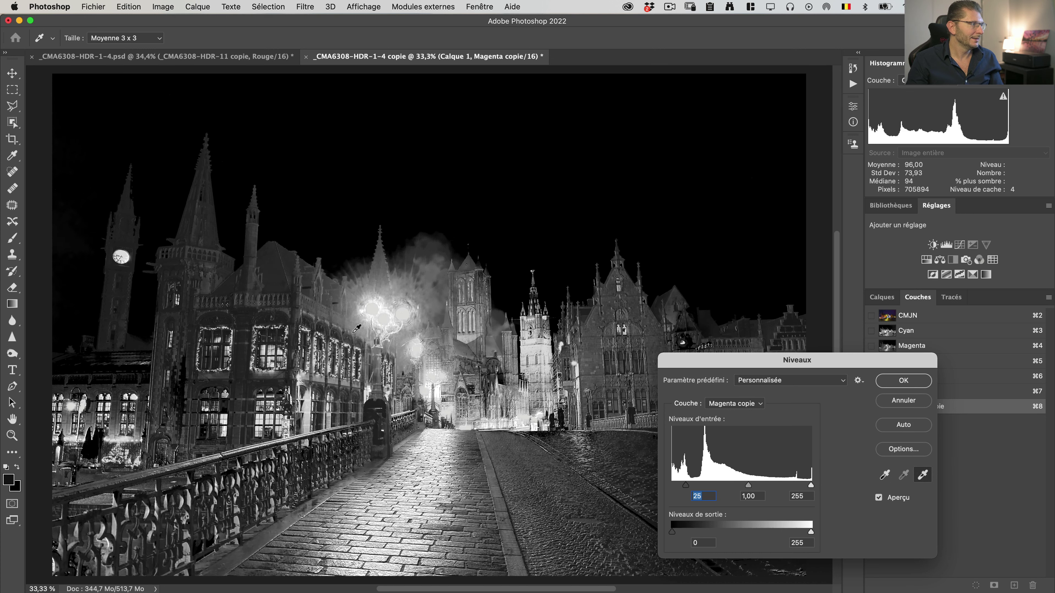
pyautogui.click(267, 259)
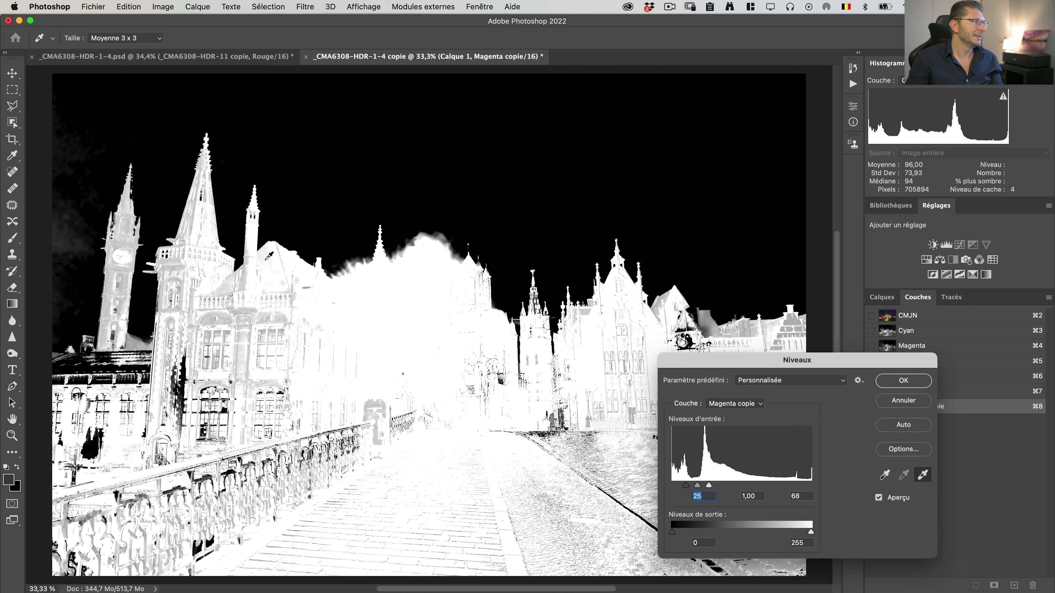
pyautogui.press('ctrl')
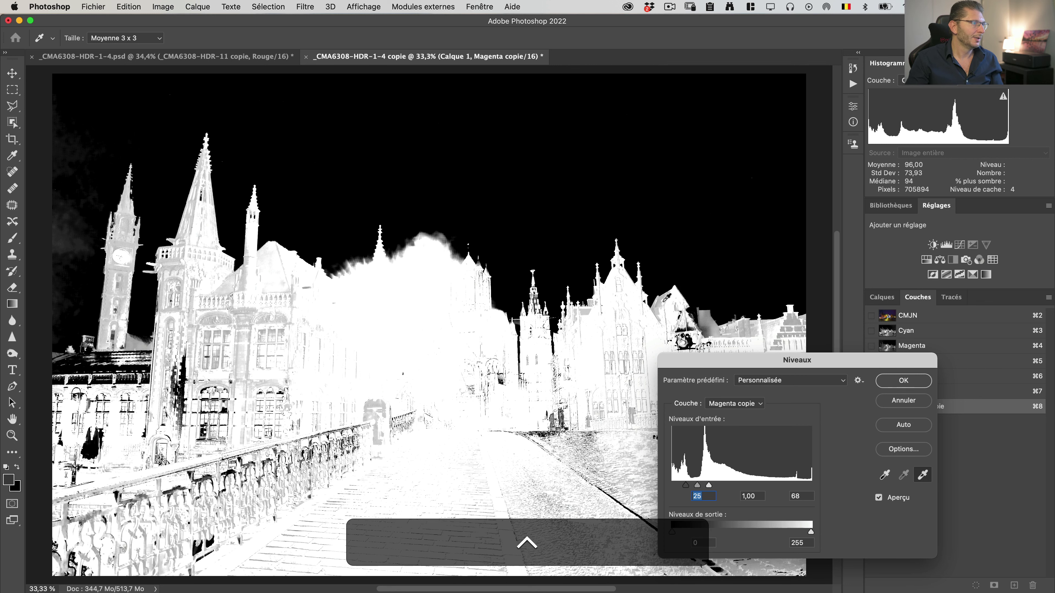
pyautogui.click(660, 299)
pyautogui.click(661, 299)
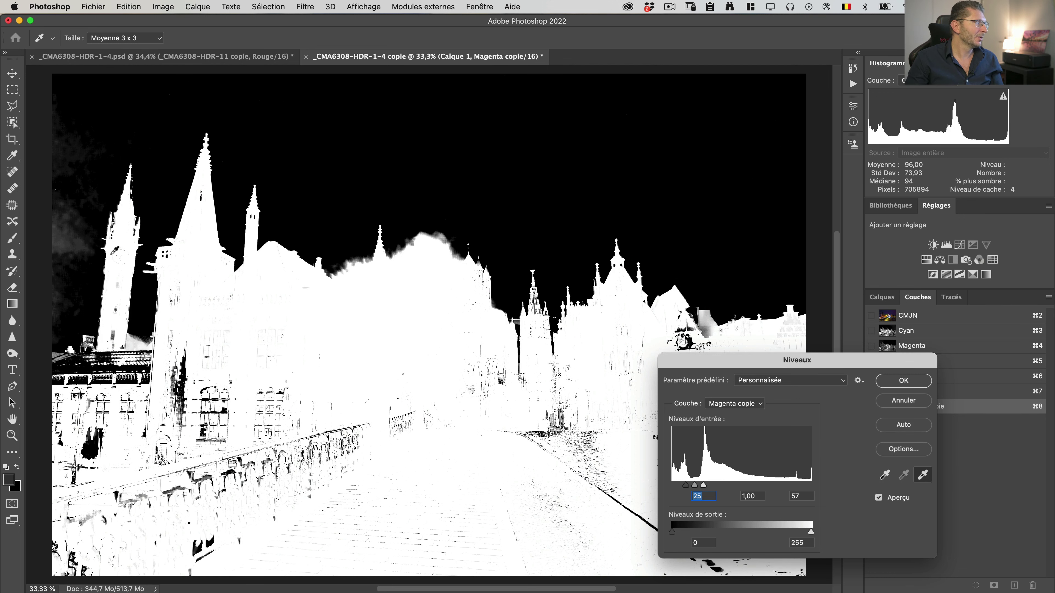
# - Inspect the mask edges at 200% along the central towers, gable spires and right-hand rooftops for clean sky separation
pyautogui.press('shift+super+0')
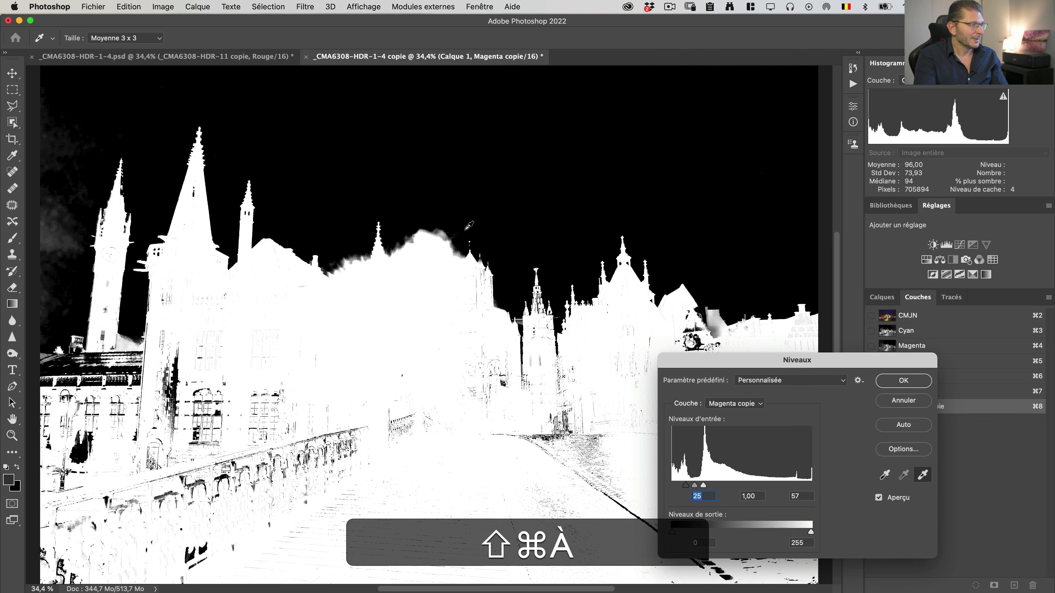
pyautogui.press('super+equal')
pyautogui.press('super+equal')
pyautogui.press('super+equal')
pyautogui.press('super+equal')
pyautogui.press('space')
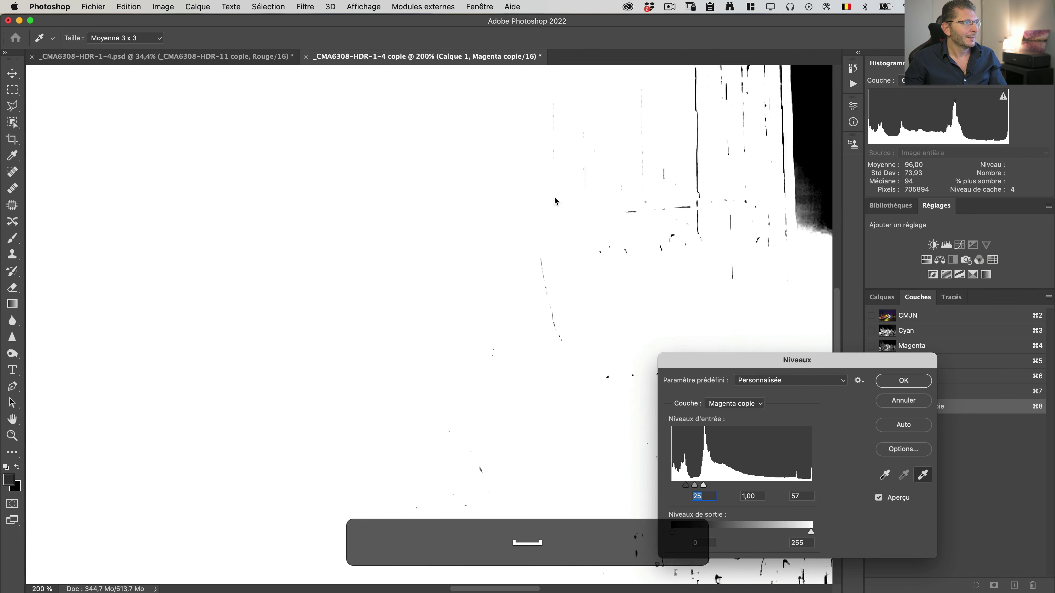
pyautogui.moveTo(555, 201); pyautogui.dragTo(149, 299)
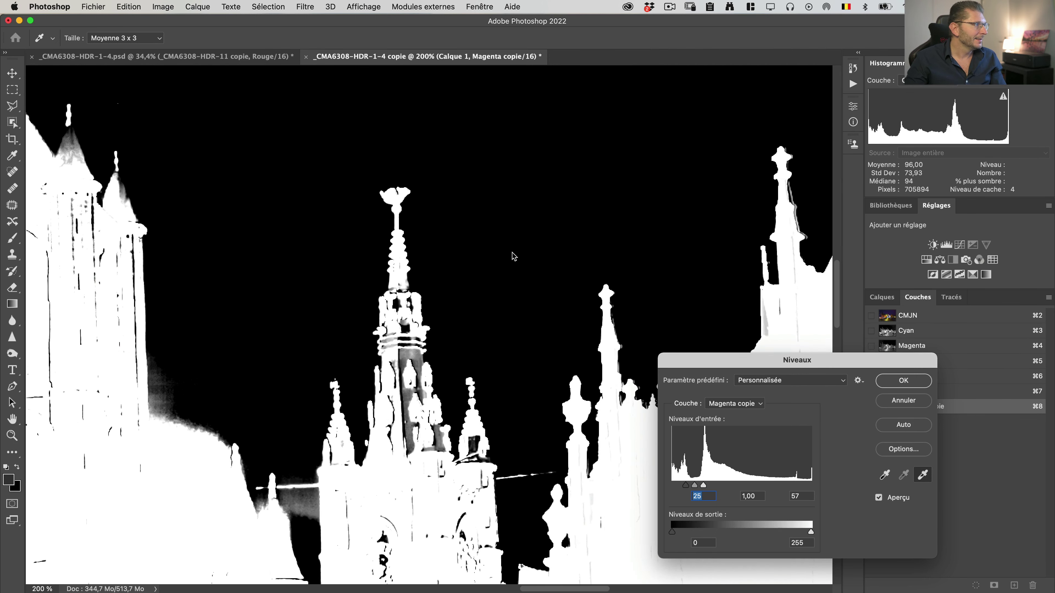
pyautogui.moveTo(514, 257); pyautogui.dragTo(383, 272)
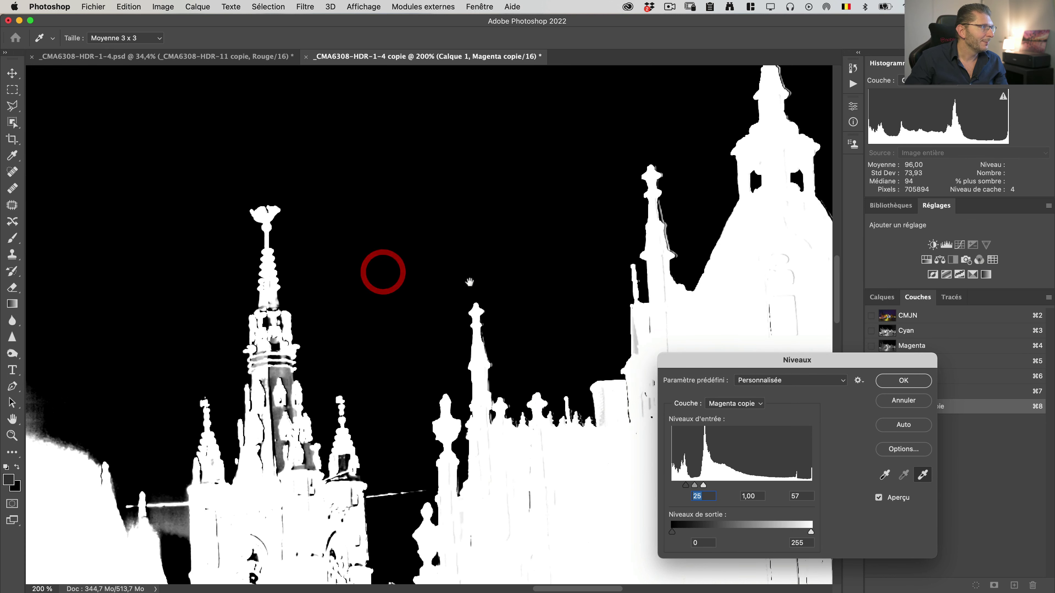
pyautogui.moveTo(468, 283); pyautogui.dragTo(259, 283)
pyautogui.moveTo(427, 273); pyautogui.dragTo(287, 335)
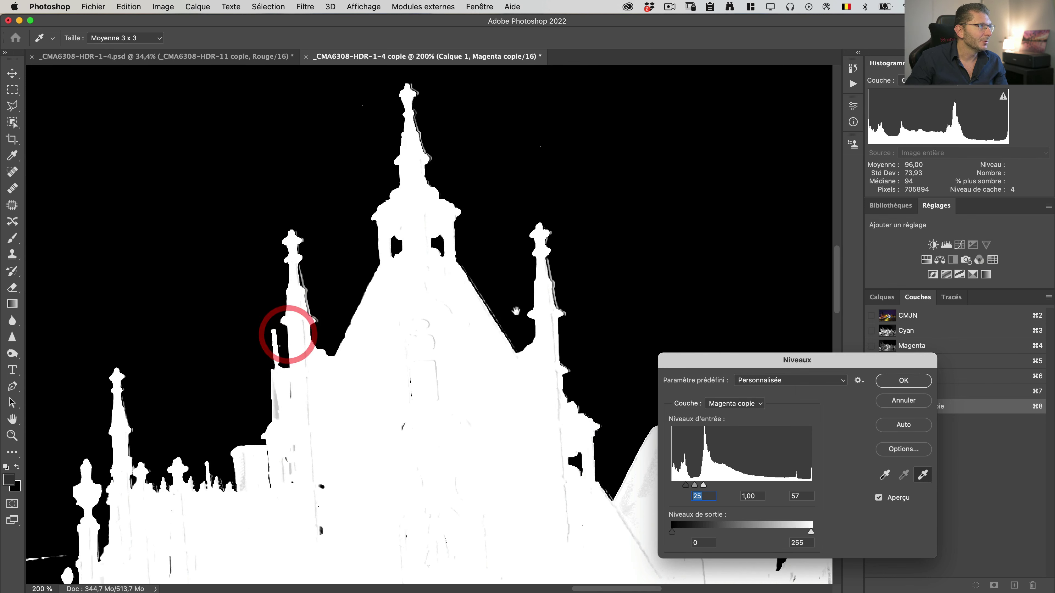
pyautogui.moveTo(515, 329); pyautogui.dragTo(411, 356)
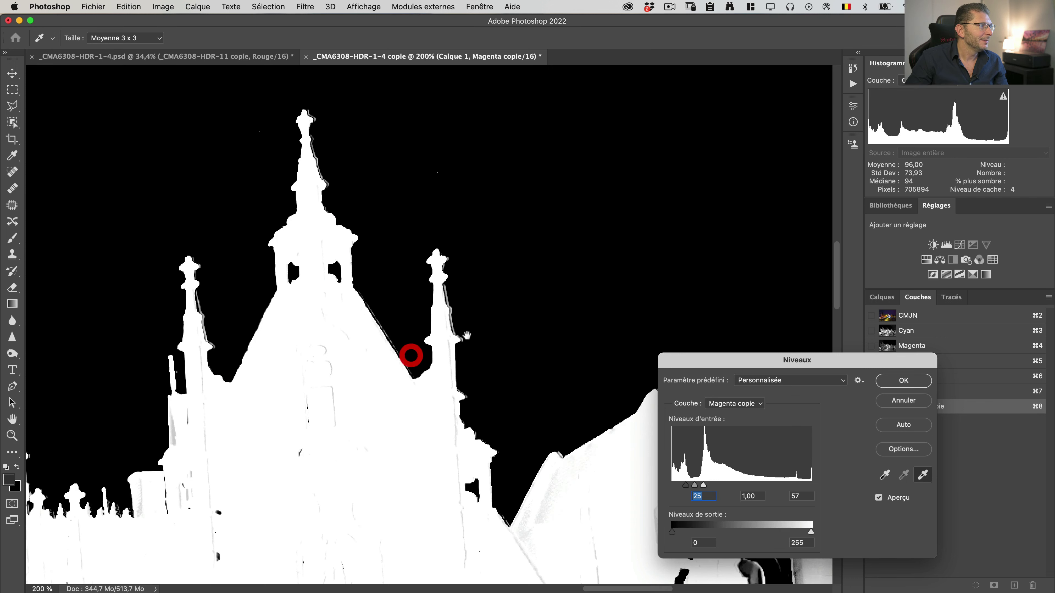
pyautogui.moveTo(467, 338); pyautogui.dragTo(298, 274)
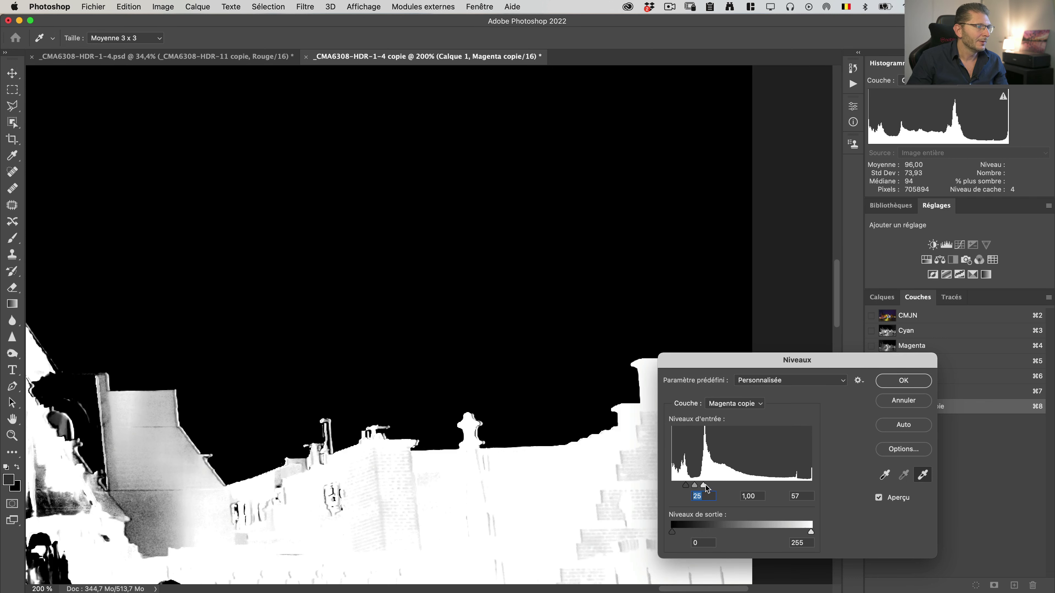
# - Set the white input level to 59 and apply the Levels adjustment to the Magenta copie channel
pyautogui.moveTo(706, 487)
pyautogui.mouseDown()
pyautogui.moveTo(739, 488)
pyautogui.moveTo(689, 487)
pyautogui.moveTo(731, 487)
pyautogui.moveTo(705, 487)
pyautogui.mouseUp()
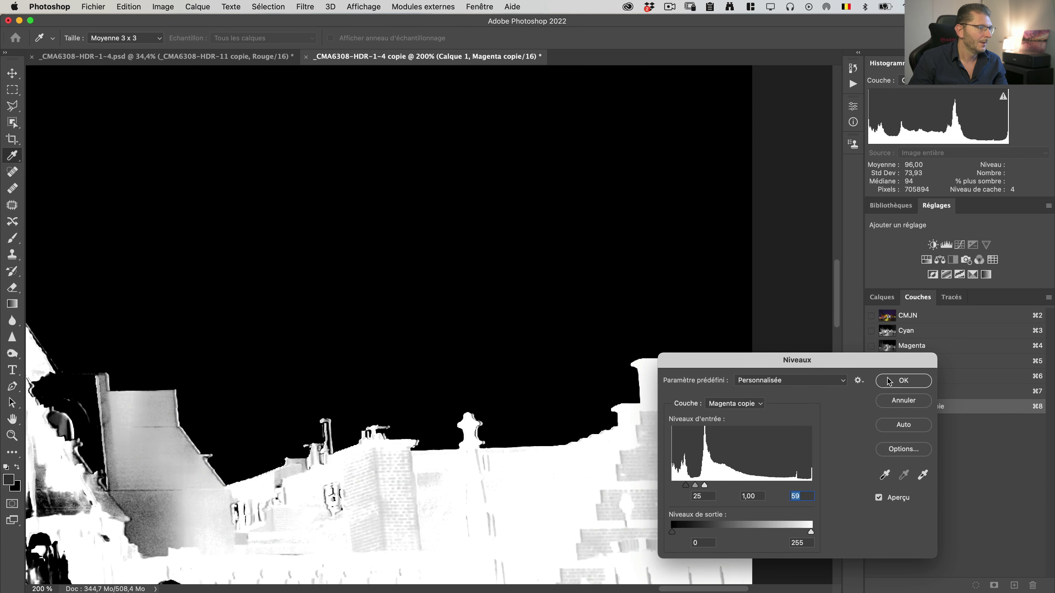
pyautogui.click(888, 381)
pyautogui.press('z')
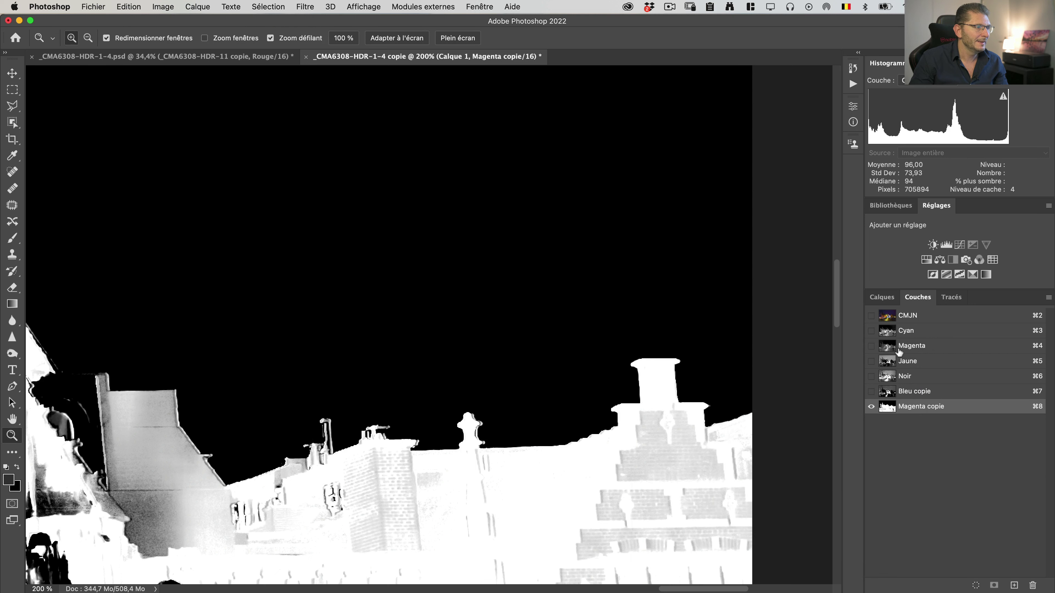
# - Examine the roof and spire edges closely in the CMJN composite, and compare the full image with the Magenta copie mask
pyautogui.click(905, 316)
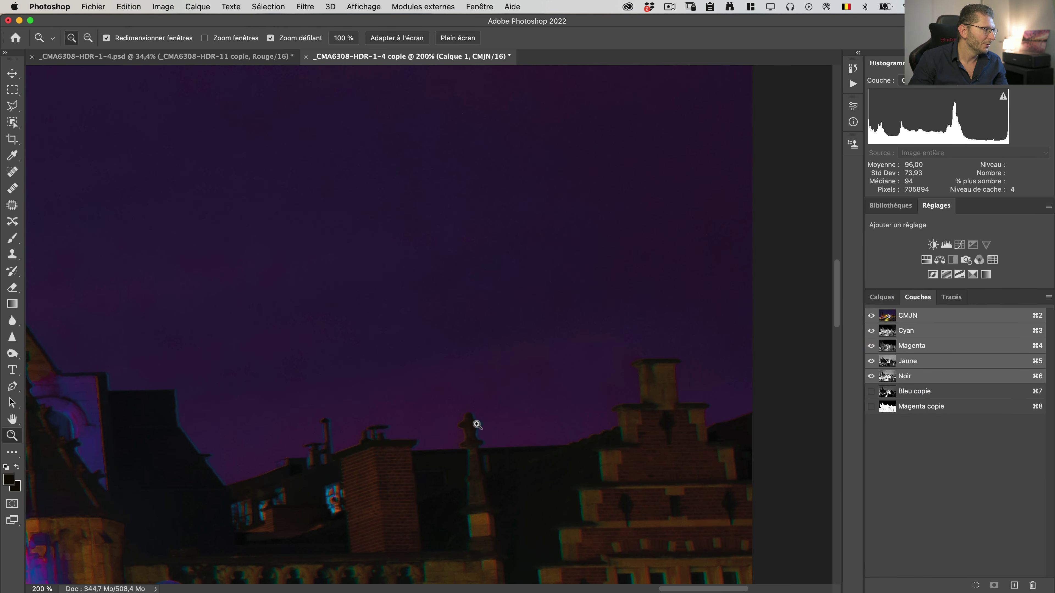
pyautogui.click(506, 420)
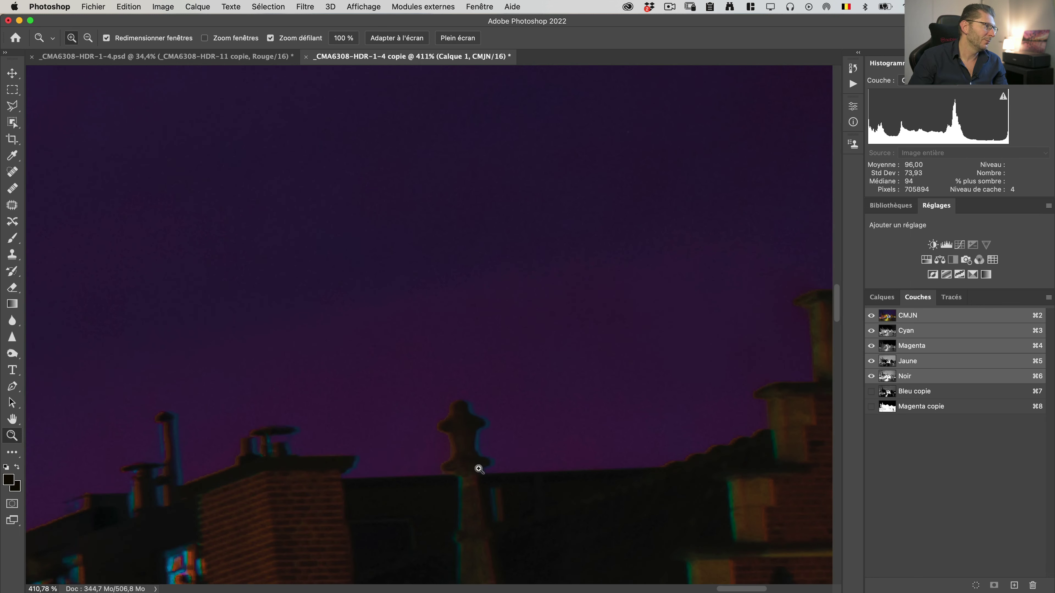
pyautogui.moveTo(346, 389); pyautogui.dragTo(813, 370)
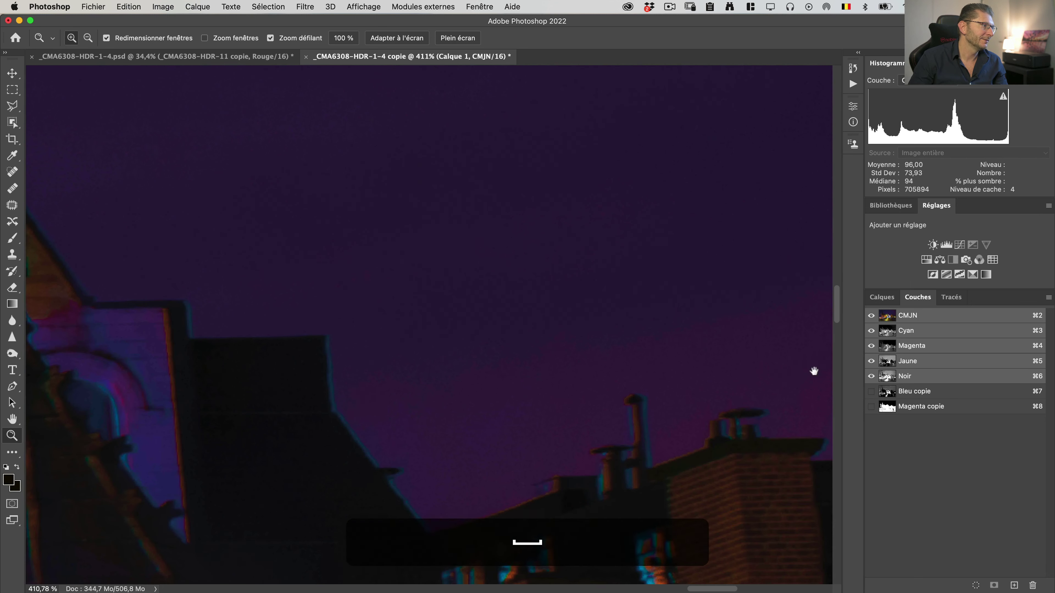
pyautogui.moveTo(333, 402); pyautogui.dragTo(558, 389)
pyautogui.moveTo(404, 399); pyautogui.dragTo(520, 407)
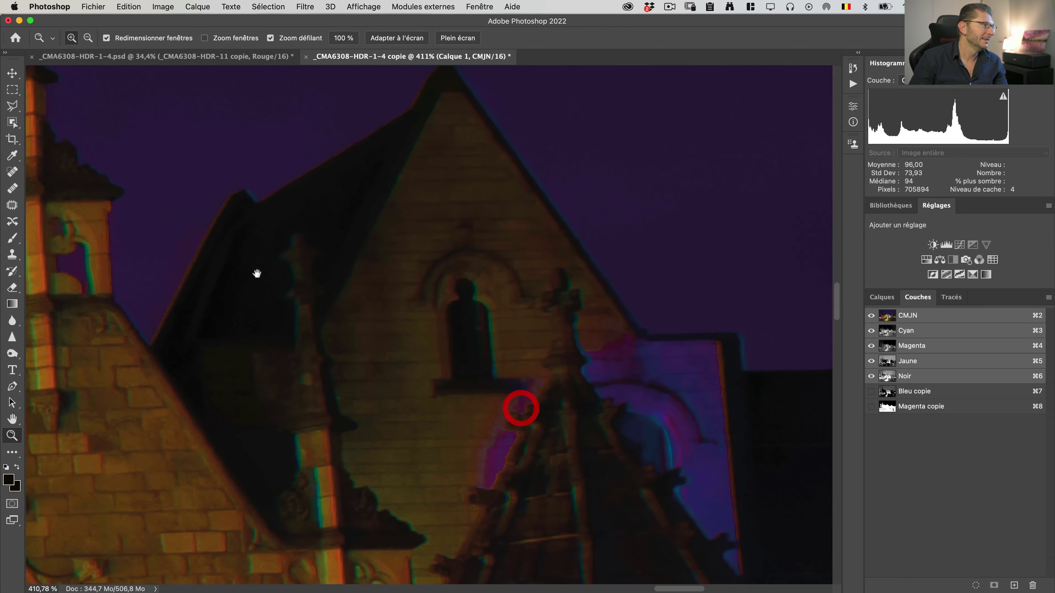
pyautogui.moveTo(259, 273); pyautogui.dragTo(694, 409)
pyautogui.moveTo(434, 299); pyautogui.dragTo(548, 452)
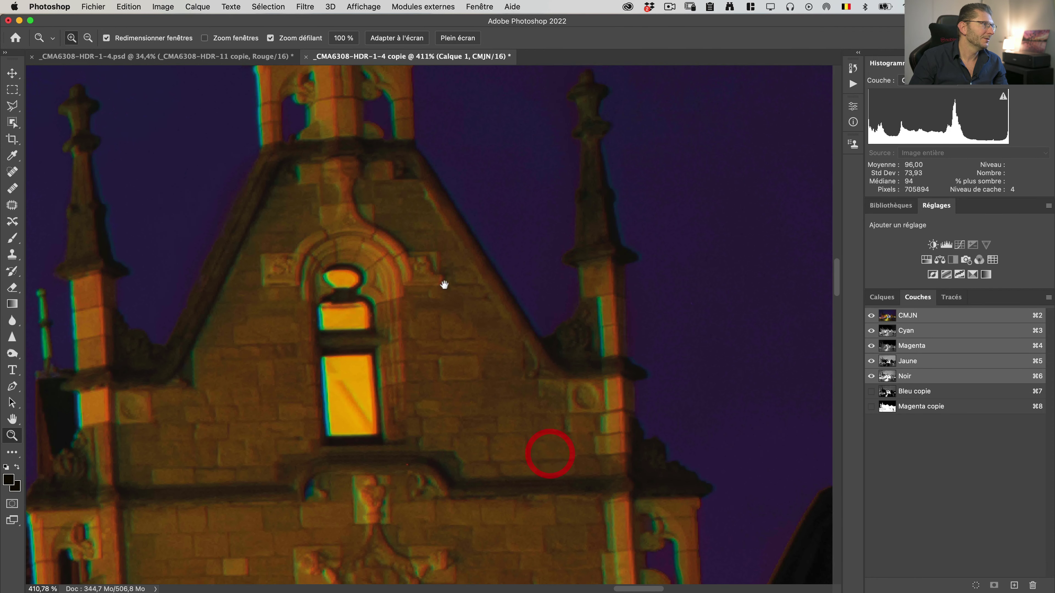
pyautogui.moveTo(392, 255); pyautogui.dragTo(499, 396)
pyautogui.moveTo(452, 284); pyautogui.dragTo(511, 388)
pyautogui.moveTo(455, 330); pyautogui.dragTo(546, 415)
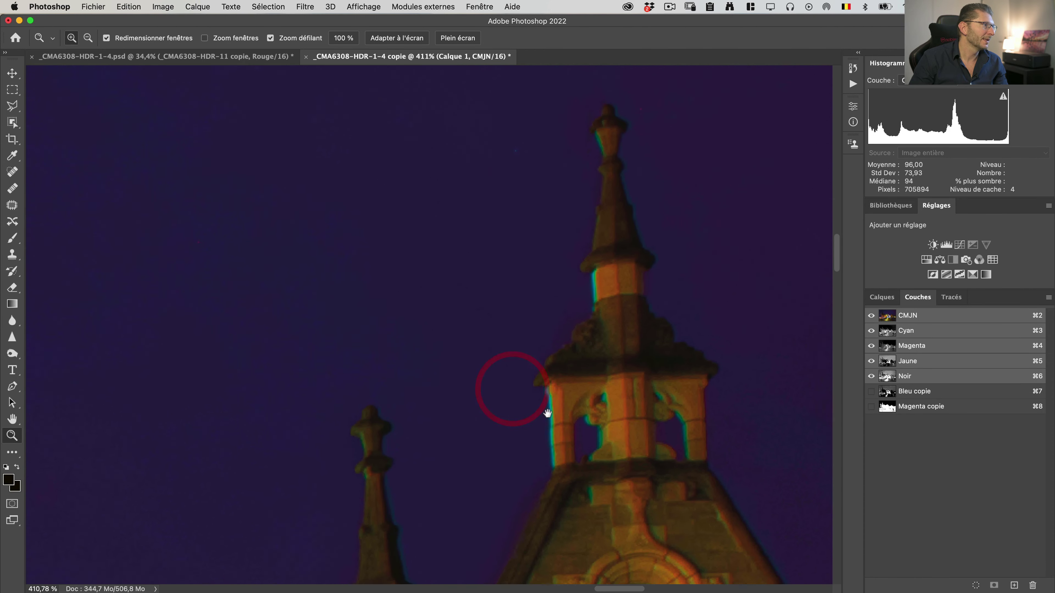
pyautogui.moveTo(358, 328); pyautogui.dragTo(542, 295)
pyautogui.moveTo(363, 386); pyautogui.dragTo(499, 238)
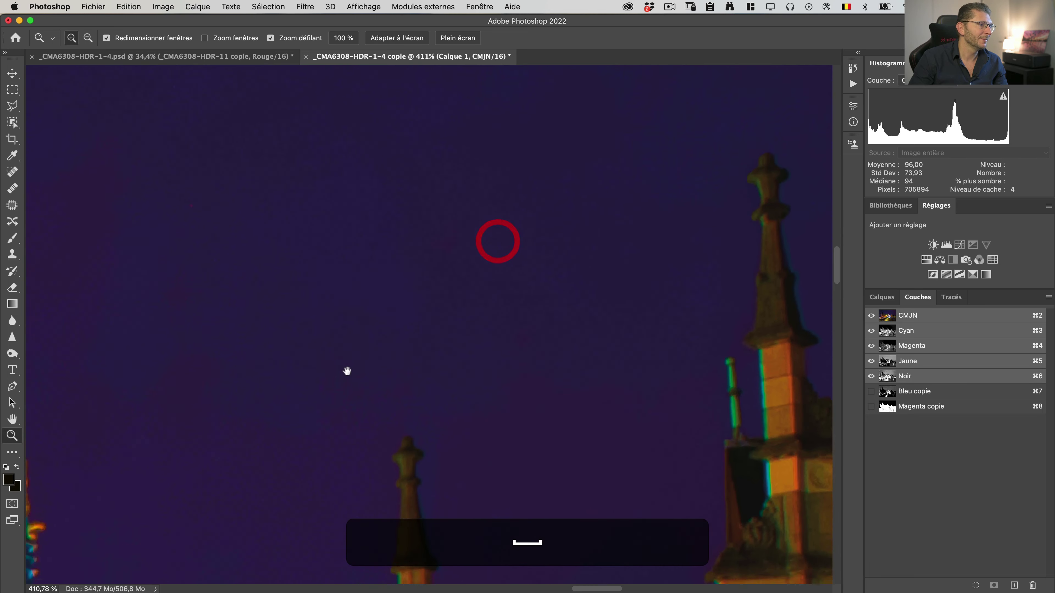
pyautogui.moveTo(349, 370); pyautogui.dragTo(546, 159)
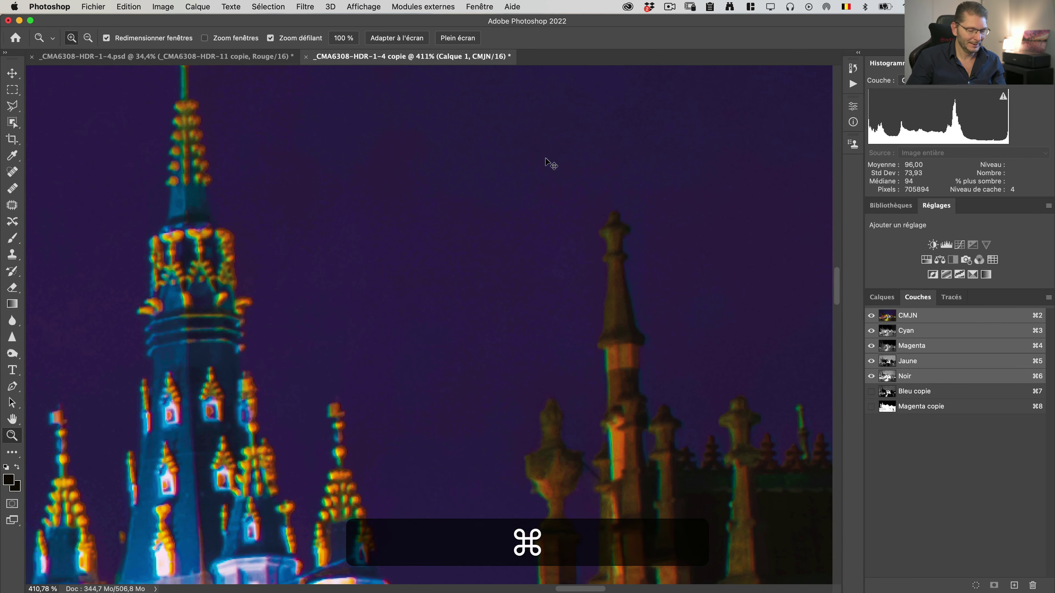
pyautogui.press('super+shift+0')
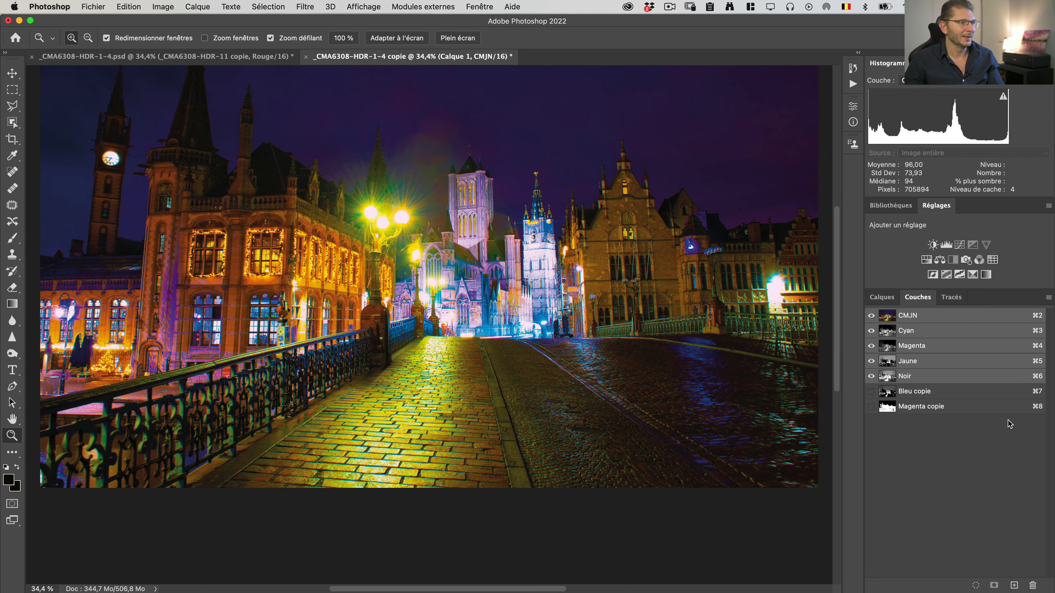
pyautogui.click(941, 407)
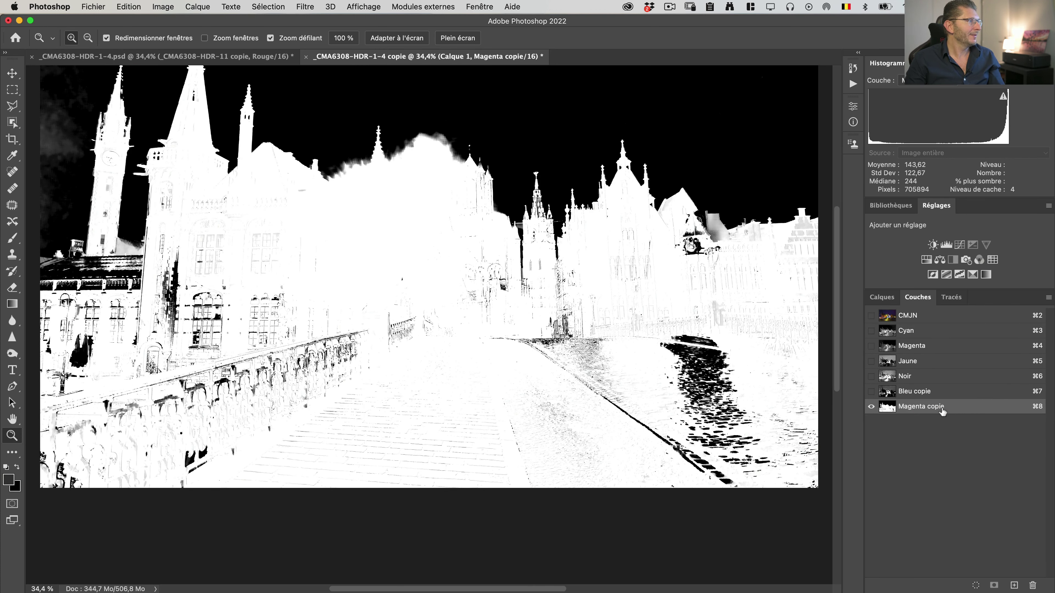
pyautogui.press('super+2')
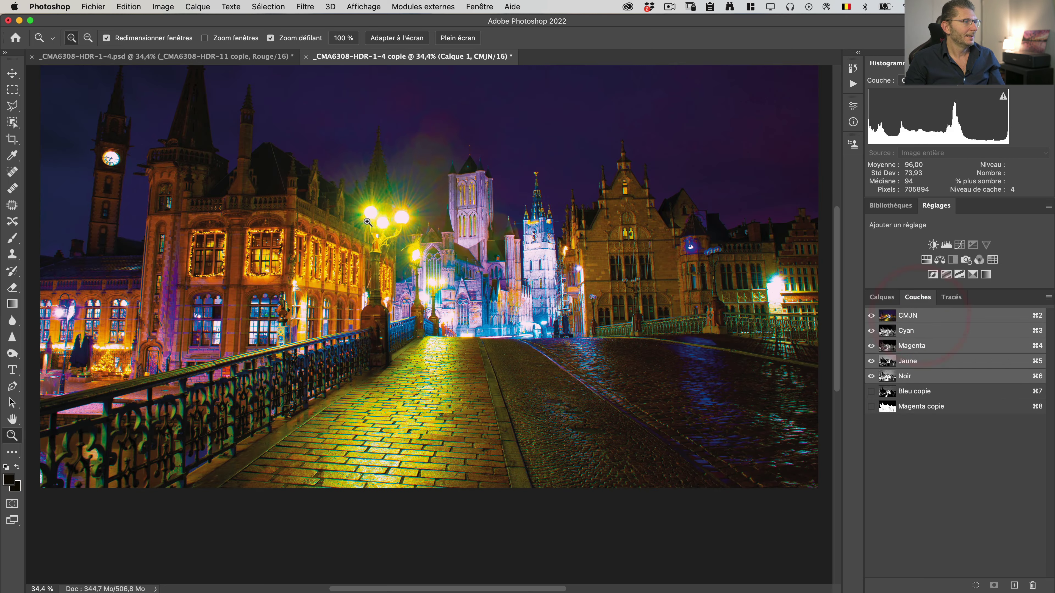
# - Return to the original _CMA6308-HDR-1-4.psd, restore its RVB composite and show its layers
pyautogui.click(142, 57)
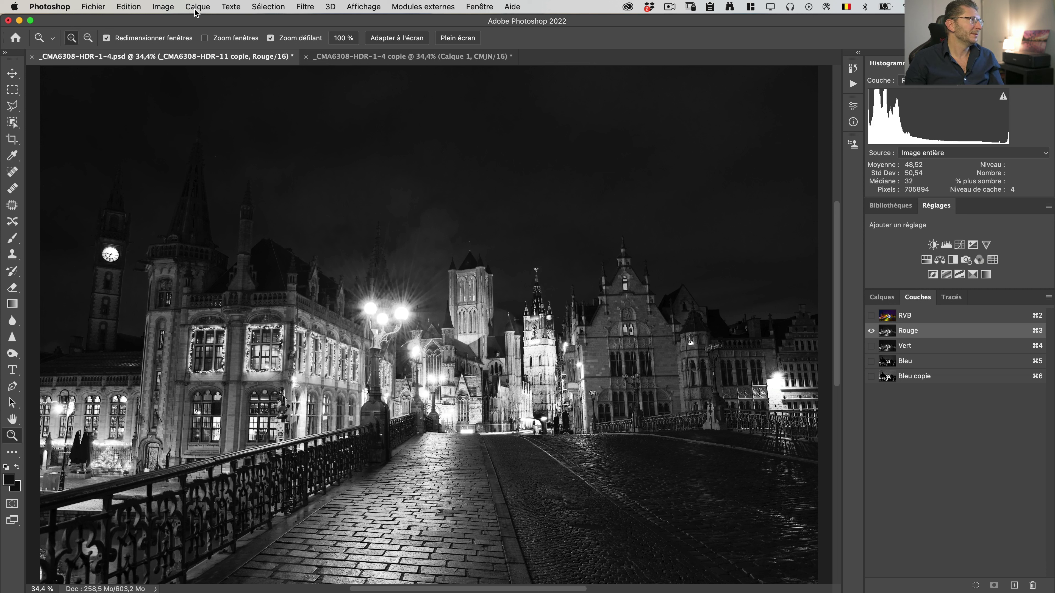
pyautogui.click(161, 6)
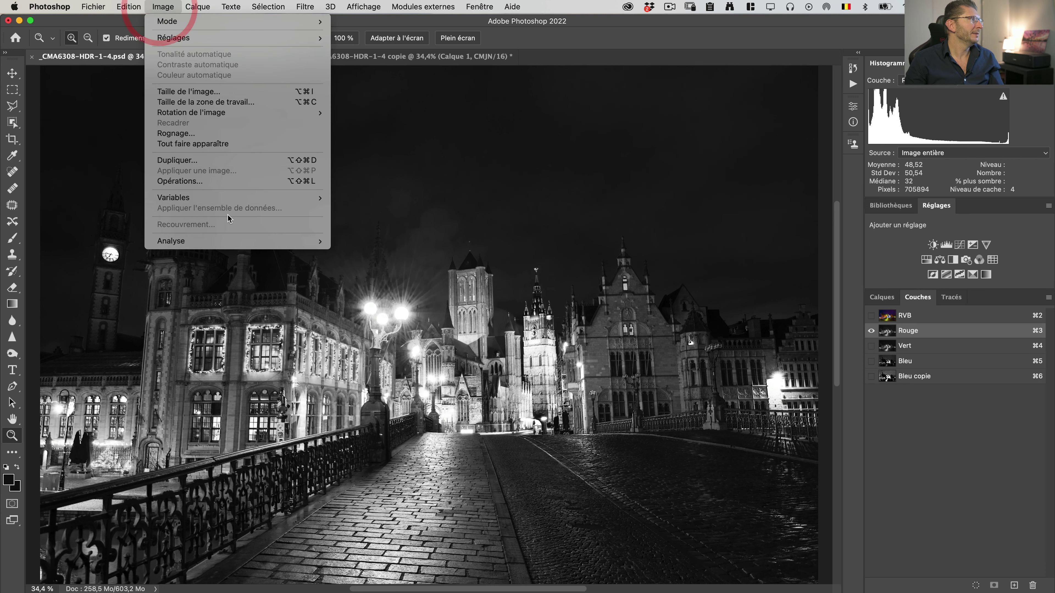
pyautogui.click(943, 316)
pyautogui.click(943, 317)
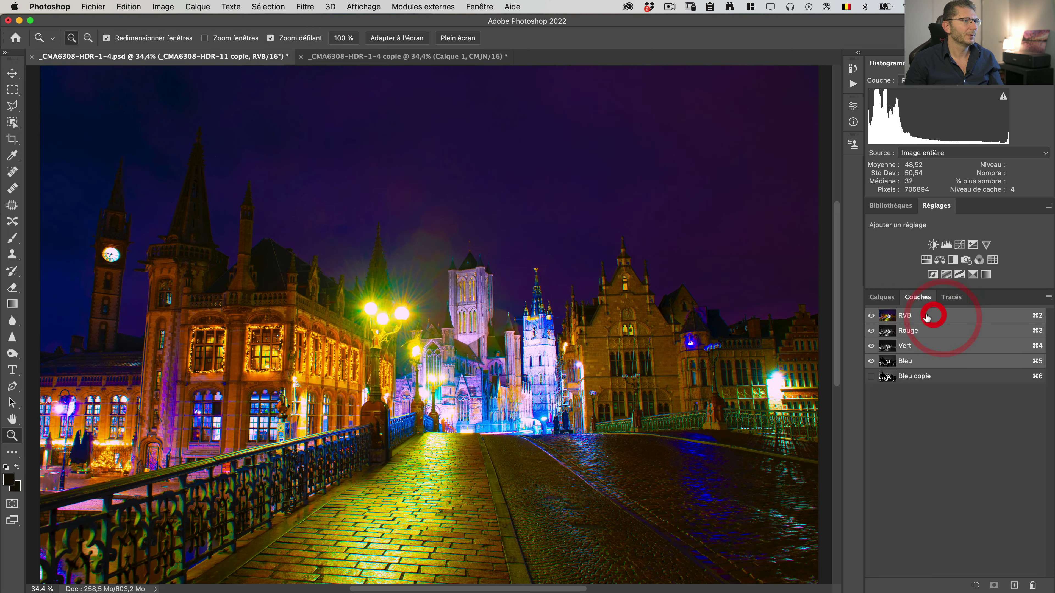
pyautogui.click(881, 296)
# - Duplicate the image as _CMA6308-HDR-1-4 copie 2 with merged layers only, and convert the duplicate to Lab mode
pyautogui.click(163, 6)
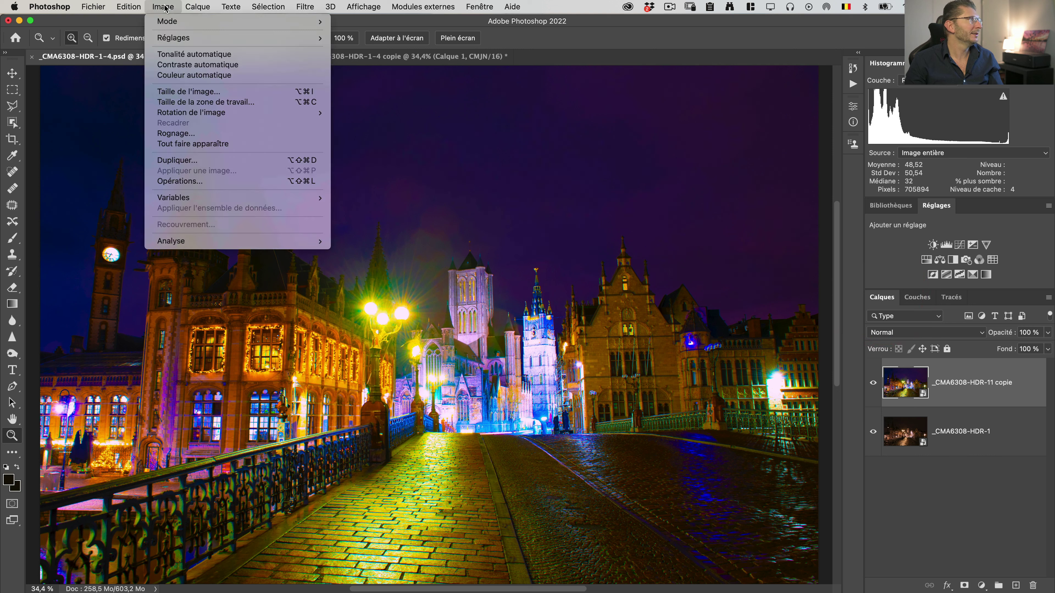
pyautogui.click(165, 161)
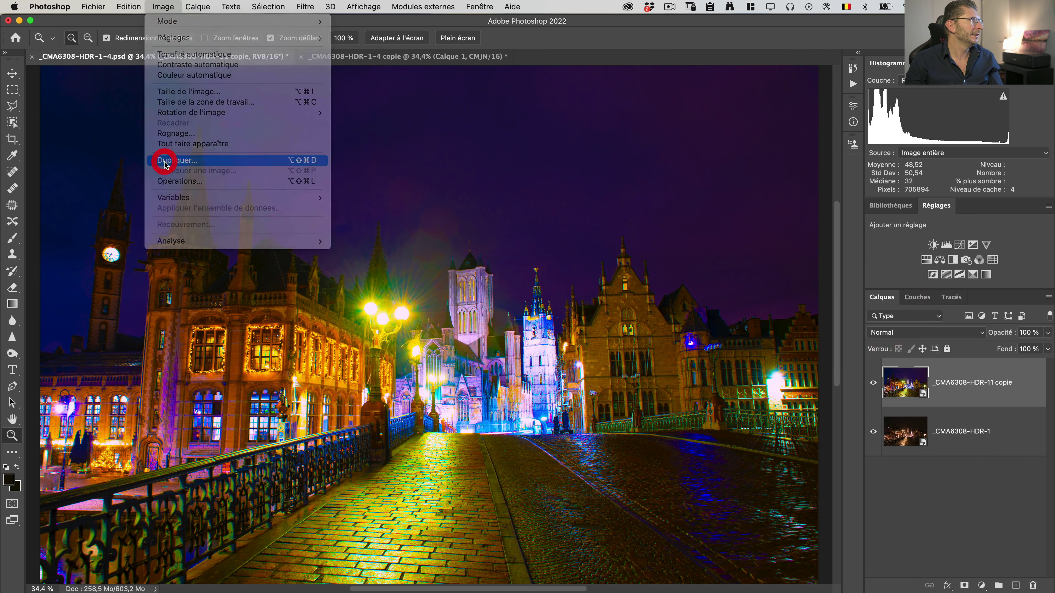
pyautogui.click(580, 452)
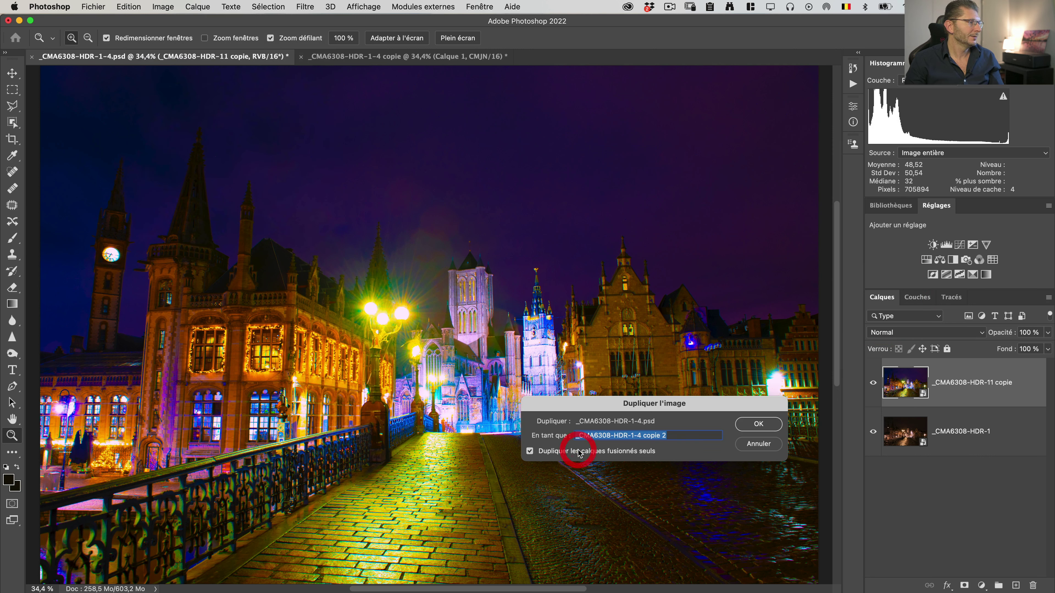
pyautogui.click(773, 425)
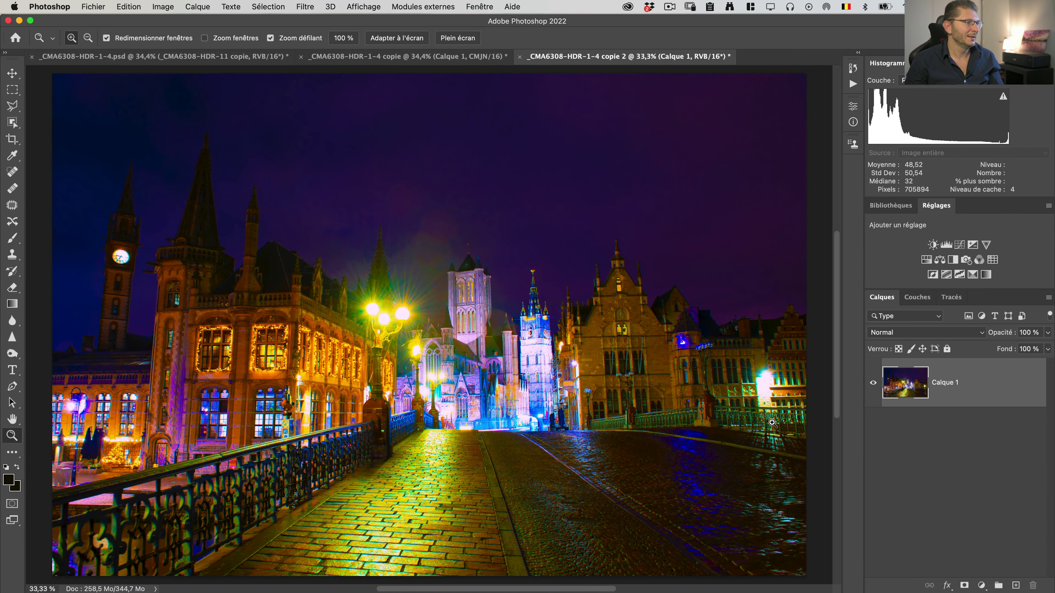
pyautogui.click(163, 7)
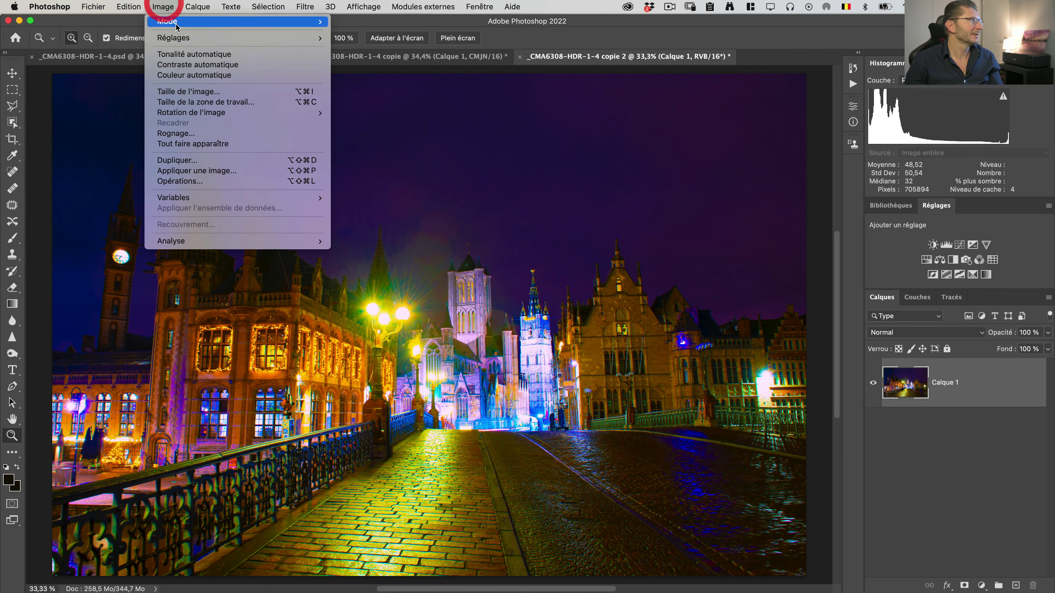
pyautogui.moveTo(233, 21)
pyautogui.click(389, 84)
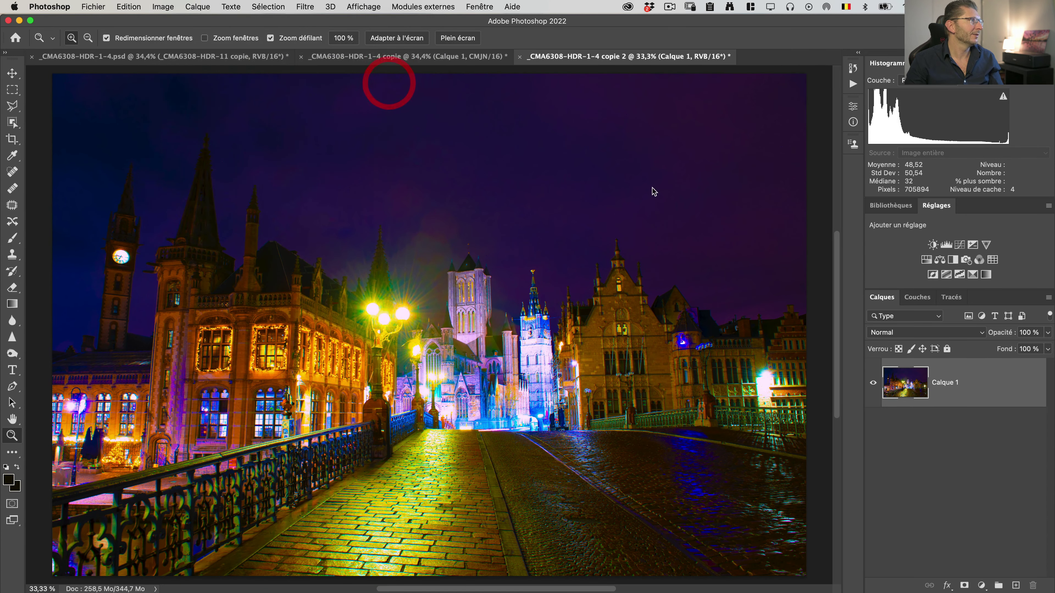
# - Examine the Luminosité, a and b channels for sky separation, and close the Lab duplicate without saving
pyautogui.click(918, 297)
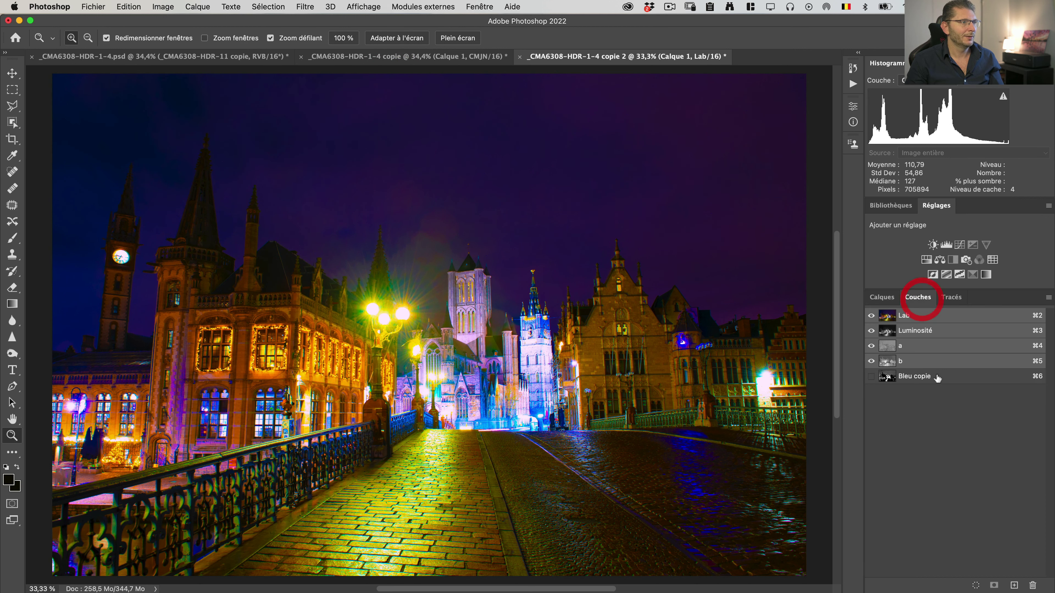
pyautogui.click(912, 334)
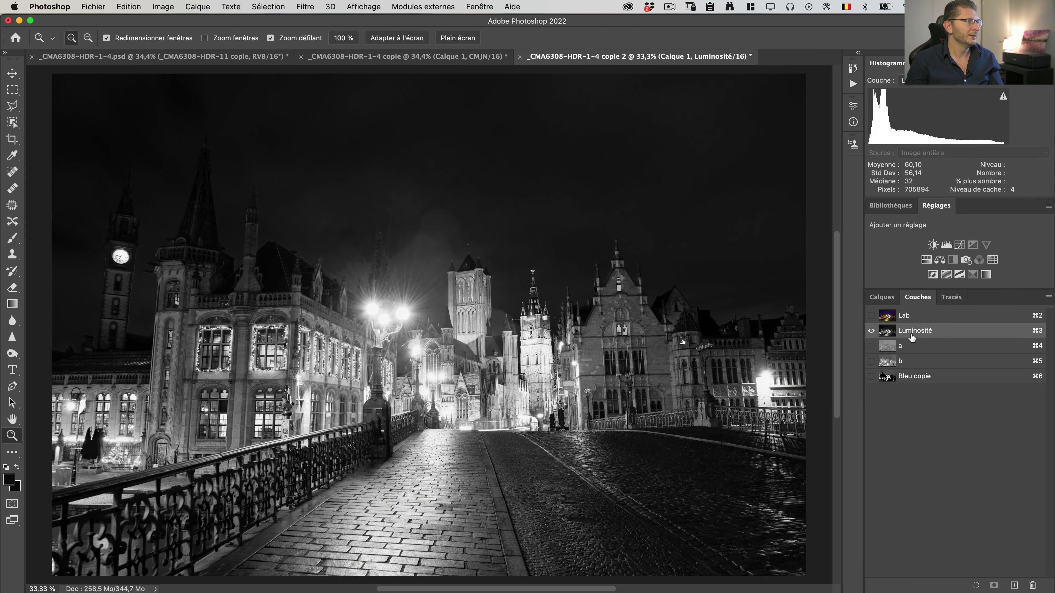
pyautogui.click(912, 349)
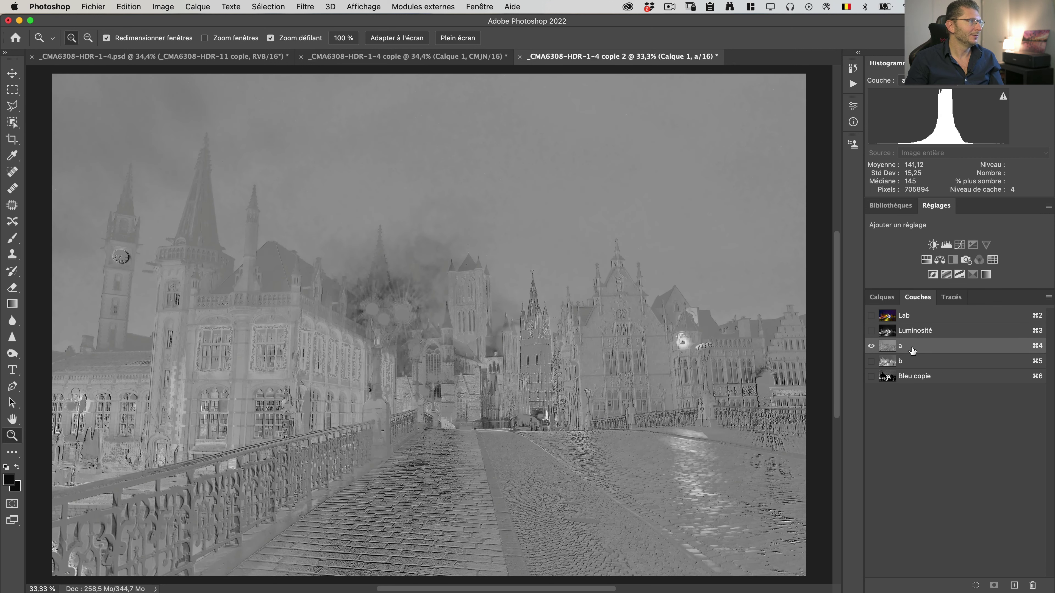
pyautogui.click(910, 361)
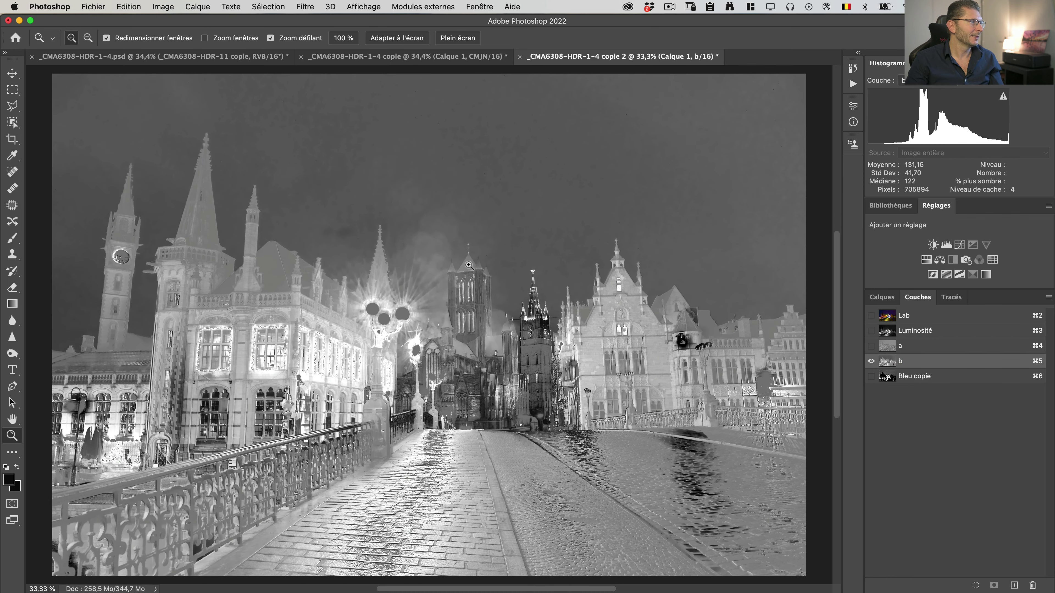
pyautogui.moveTo(495, 265)
pyautogui.mouseDown()
pyautogui.moveTo(518, 254)
pyautogui.moveTo(505, 254)
pyautogui.mouseUp()
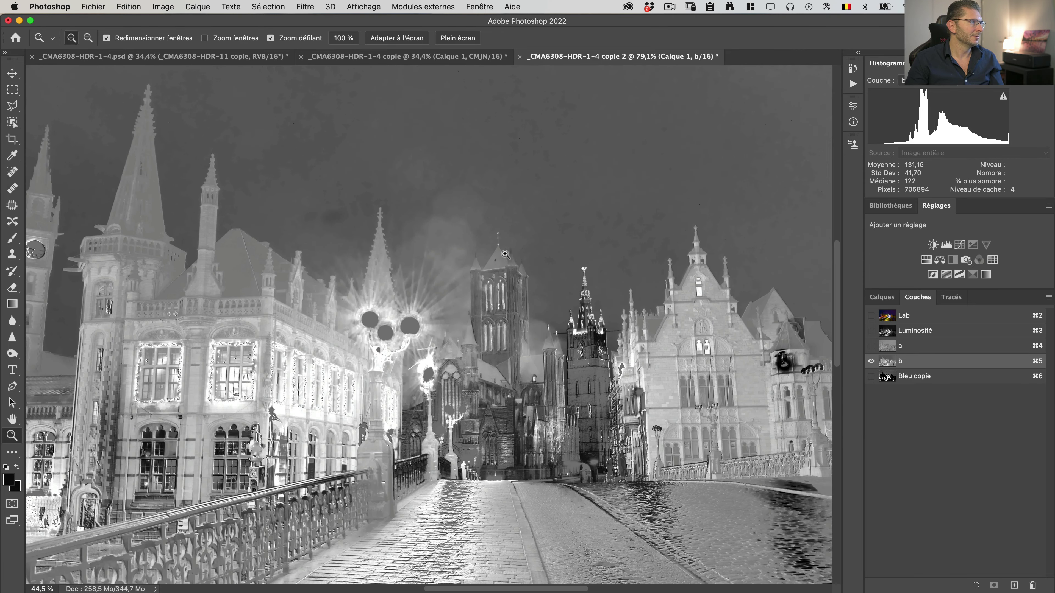
pyautogui.press('super+w')
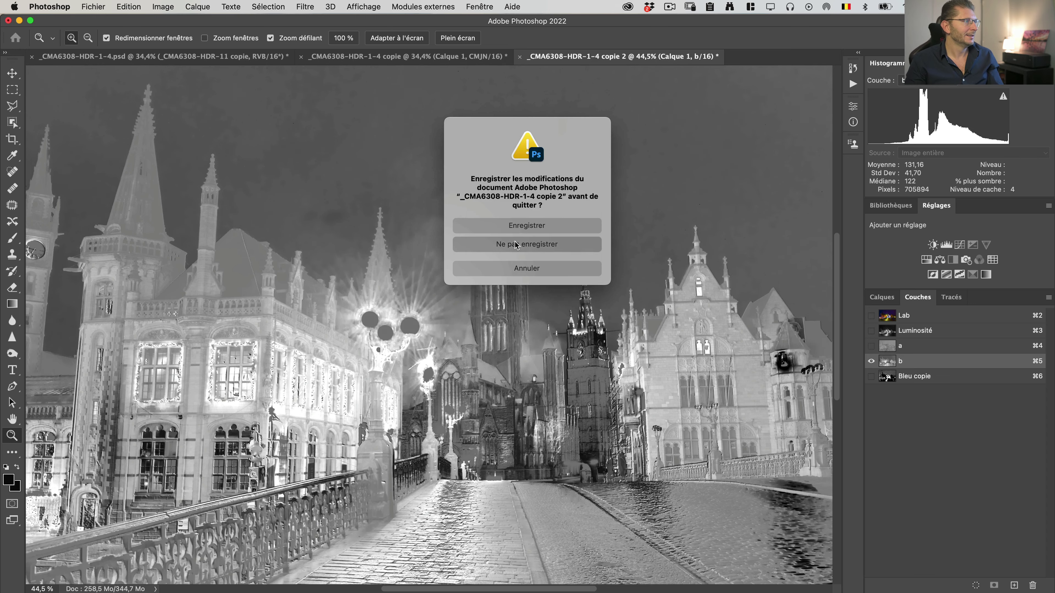
pyautogui.click(515, 244)
# - View the Magenta copie mask in the CMJN duplicate, and restore its composite view
pyautogui.click(389, 56)
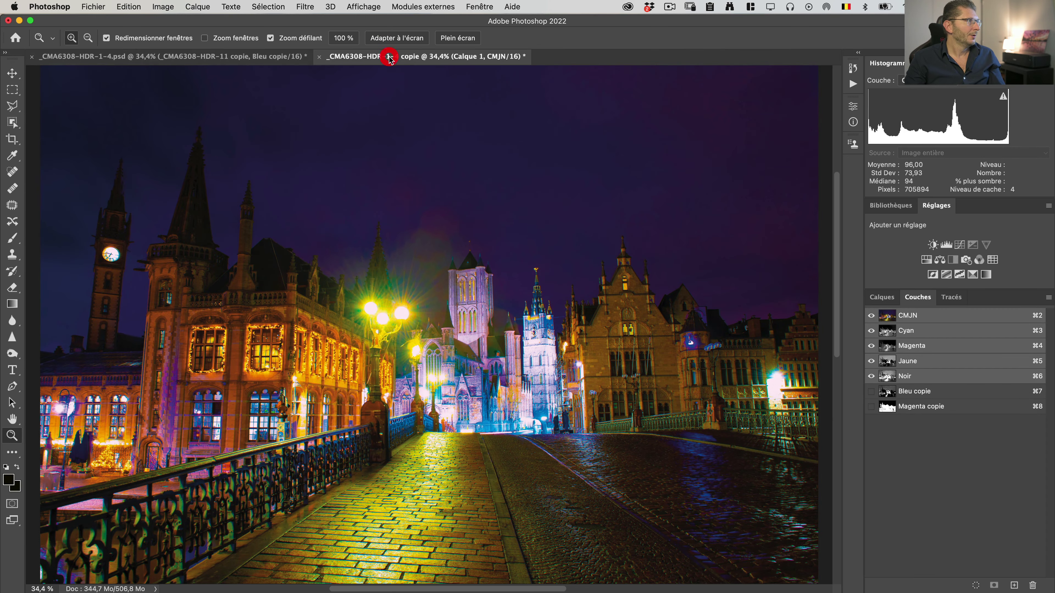
pyautogui.click(931, 408)
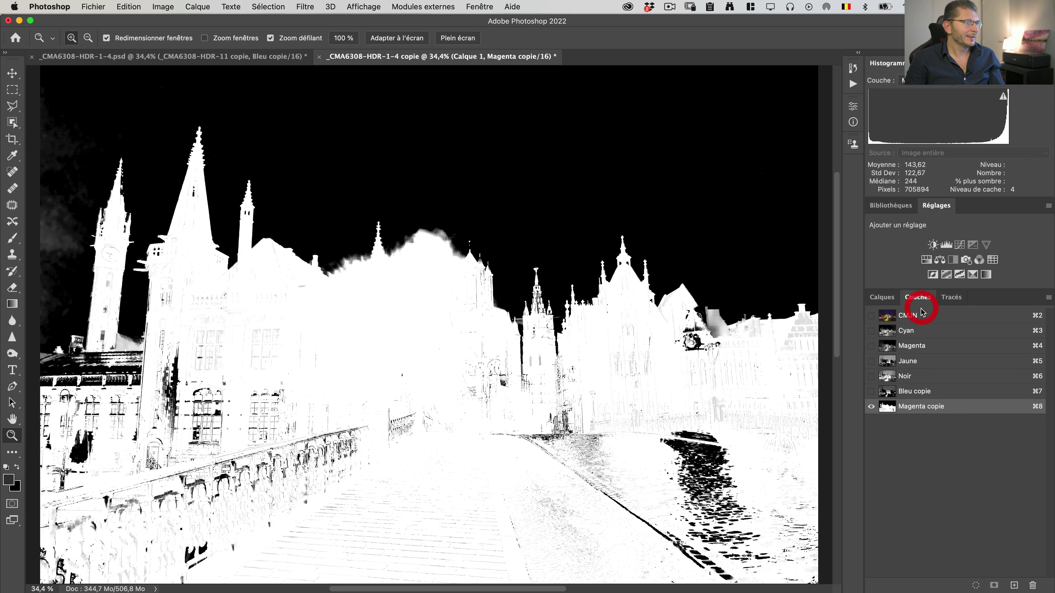
pyautogui.click(916, 315)
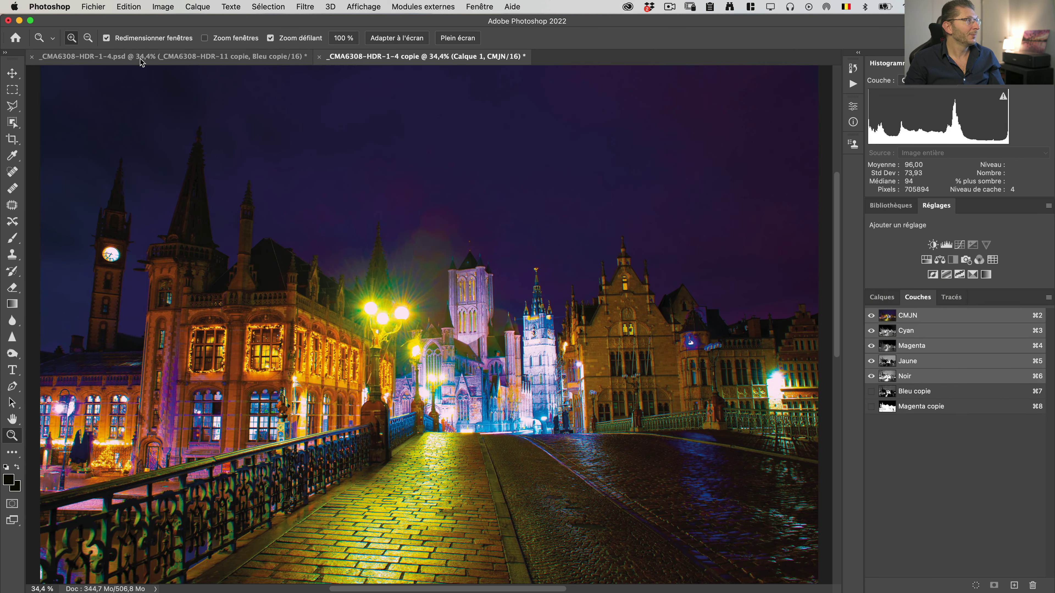
# - Return to _CMA6308-HDR-1-4.psd, restore its RVB composite and add a layer mask to the _CMA6308-HDR-11 copie layer
pyautogui.click(152, 63)
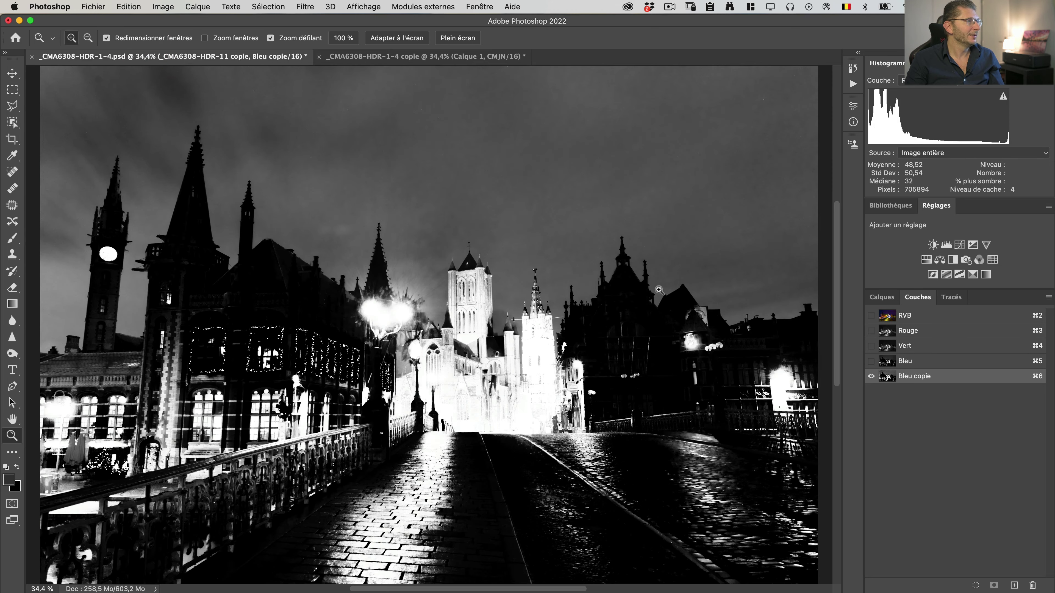
pyautogui.click(913, 317)
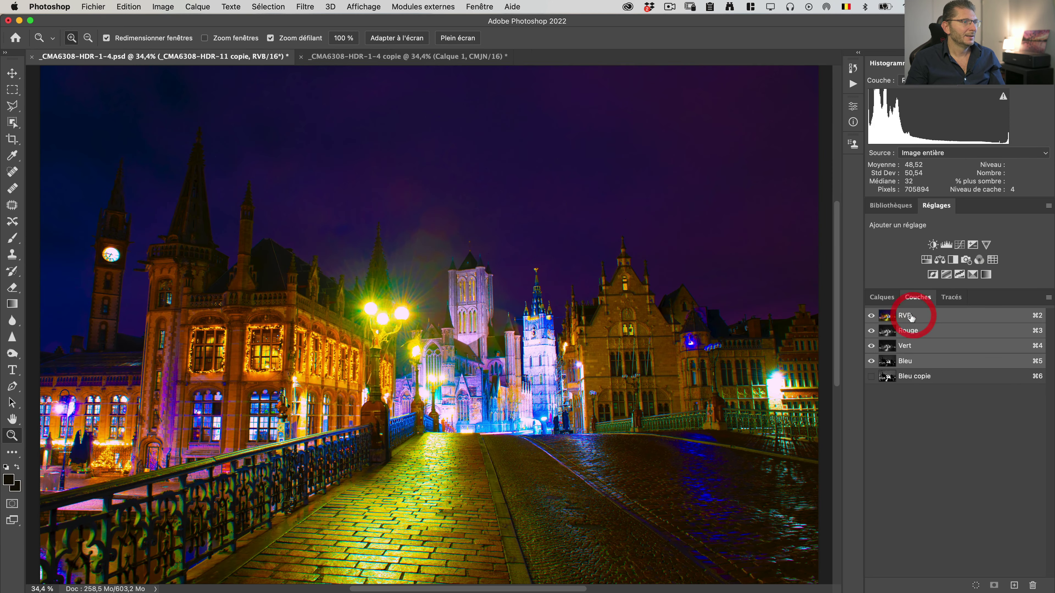
pyautogui.click(883, 298)
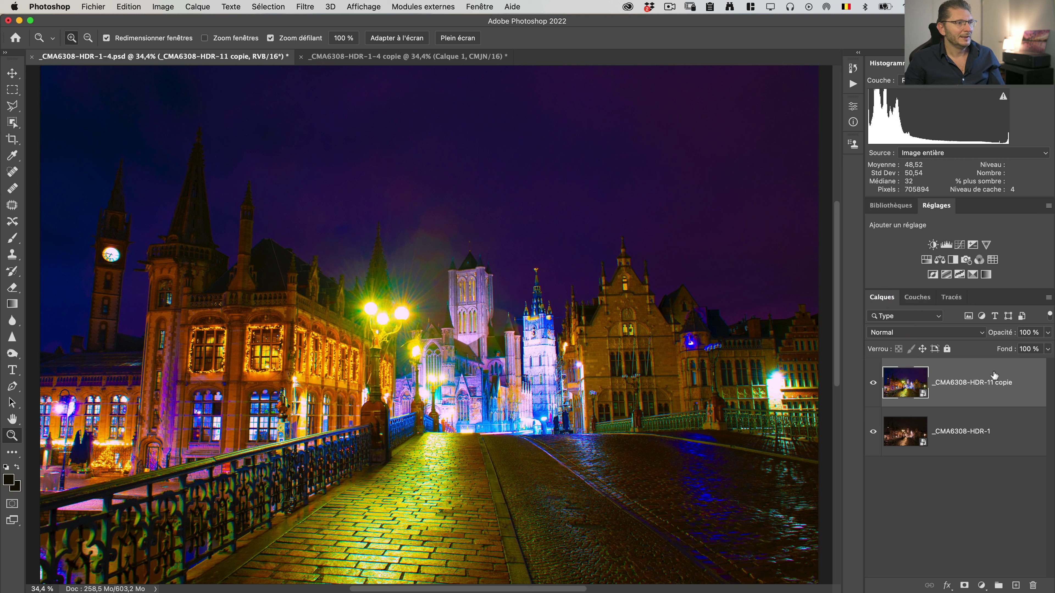
pyautogui.click(964, 586)
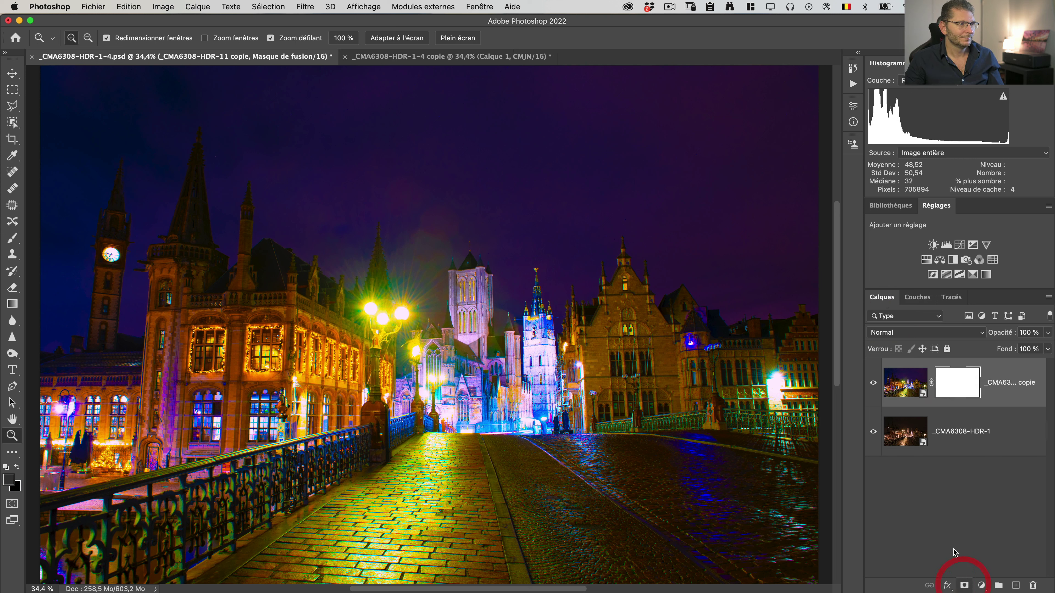
# - Apply the Magenta copie channel of _CMA6308-HDR-1-4 copie to the layer mask with Apply Image, using Normal blending
pyautogui.click(161, 6)
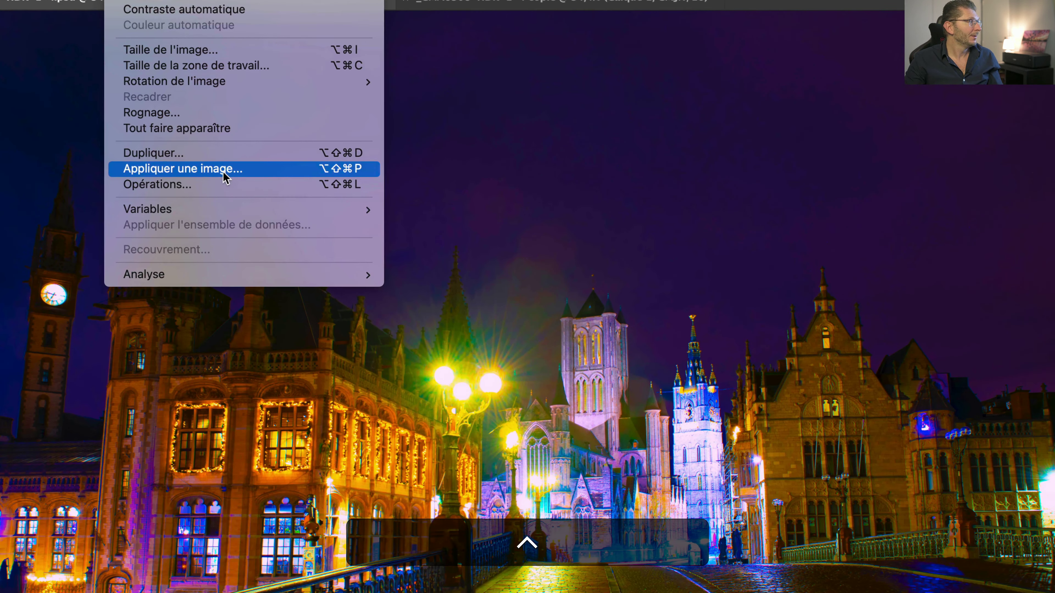
pyautogui.click(225, 169)
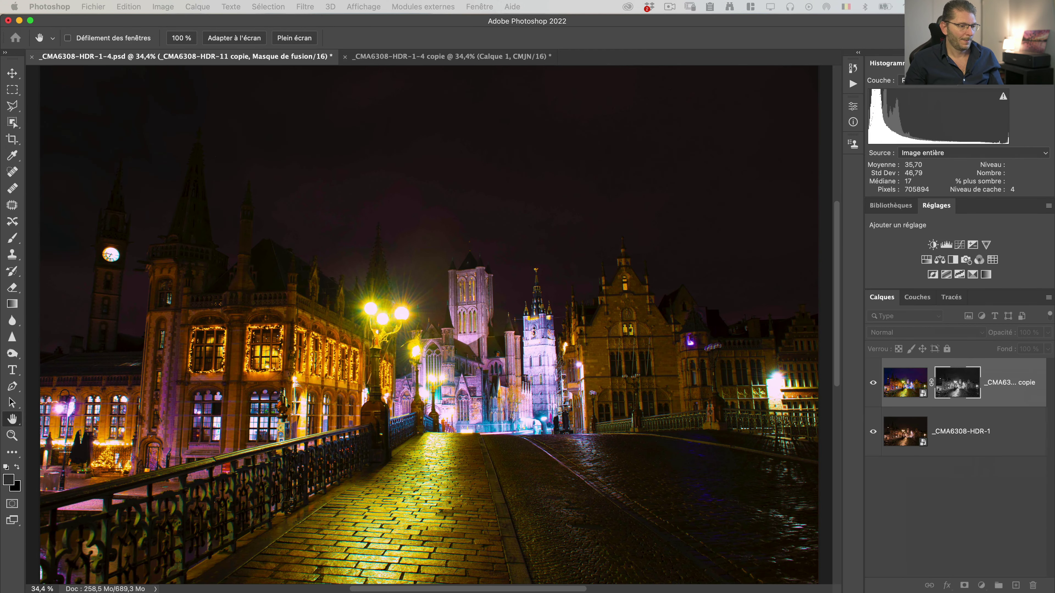
pyautogui.moveTo(515, 219); pyautogui.dragTo(289, 172)
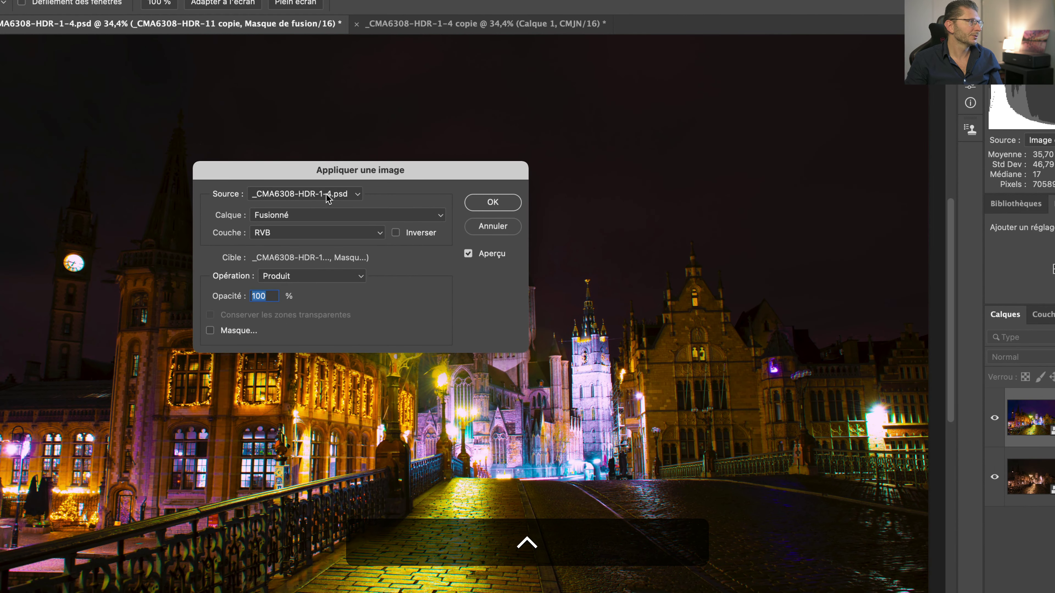
pyautogui.click(328, 198)
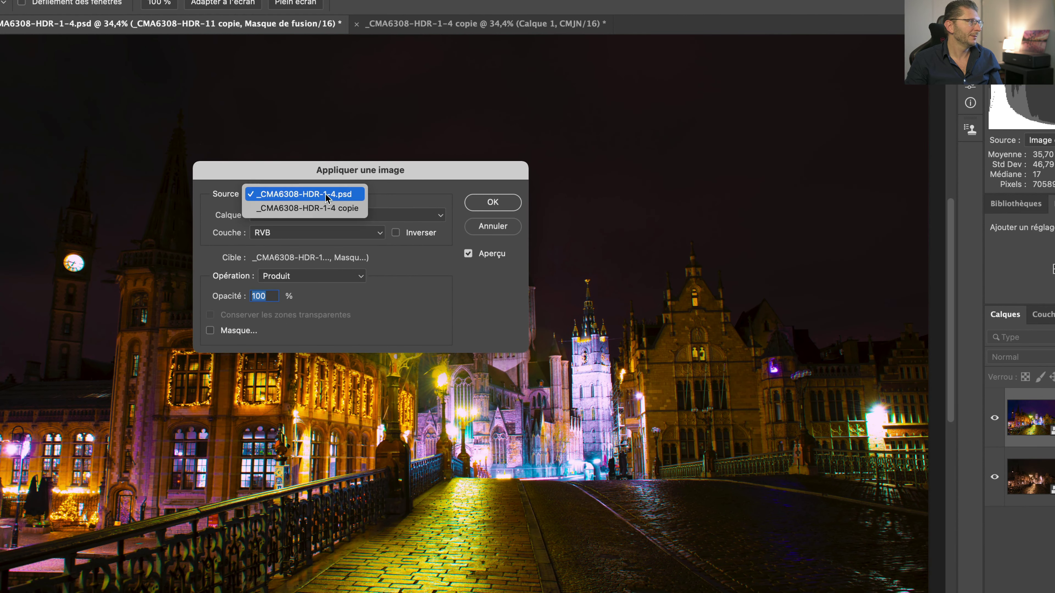
pyautogui.click(338, 210)
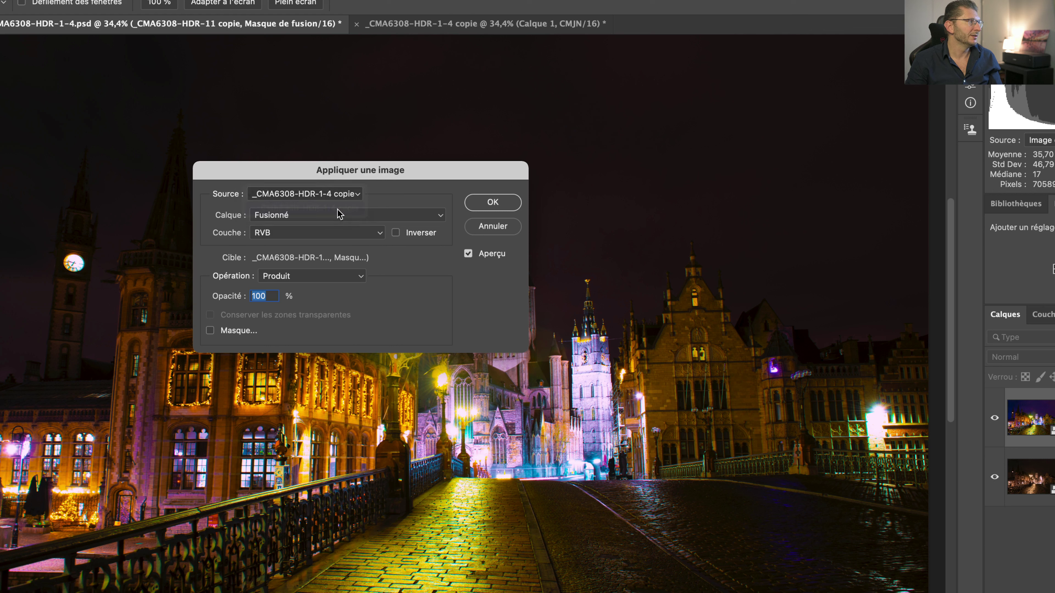
pyautogui.click(315, 237)
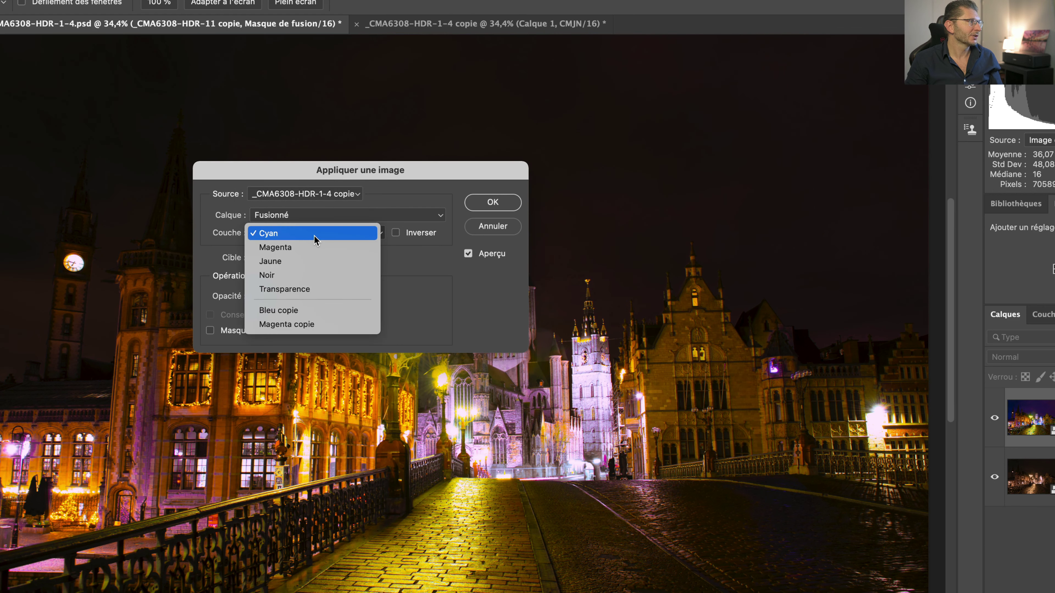
pyautogui.click(318, 328)
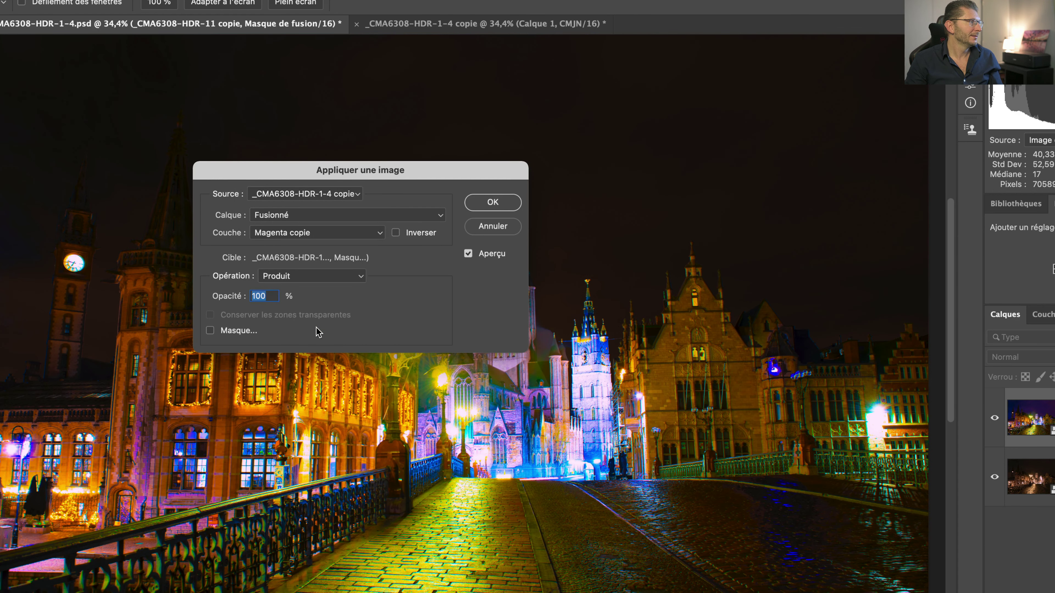
pyautogui.click(319, 277)
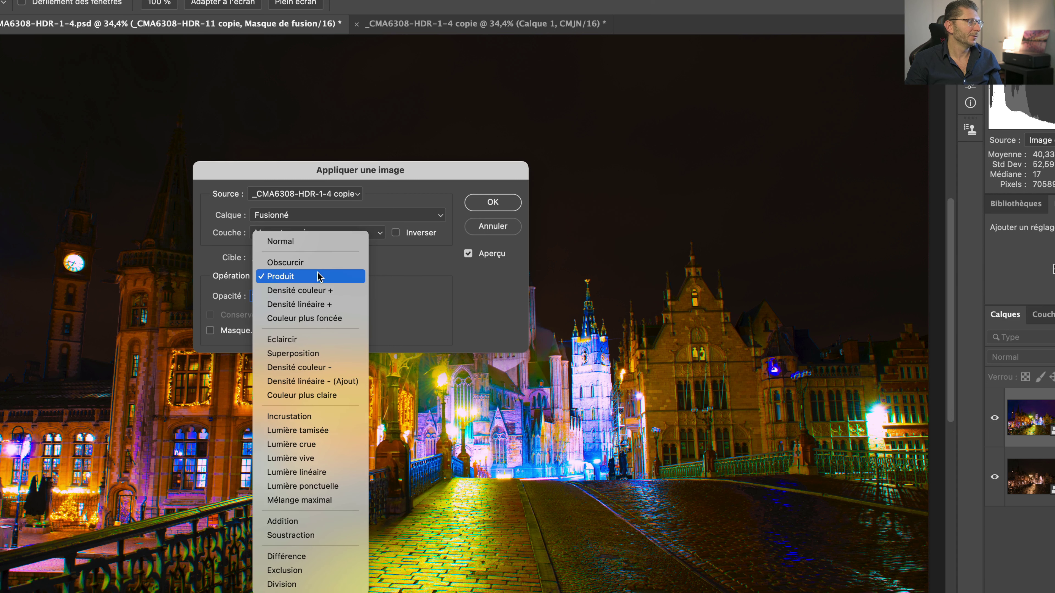
pyautogui.click(312, 241)
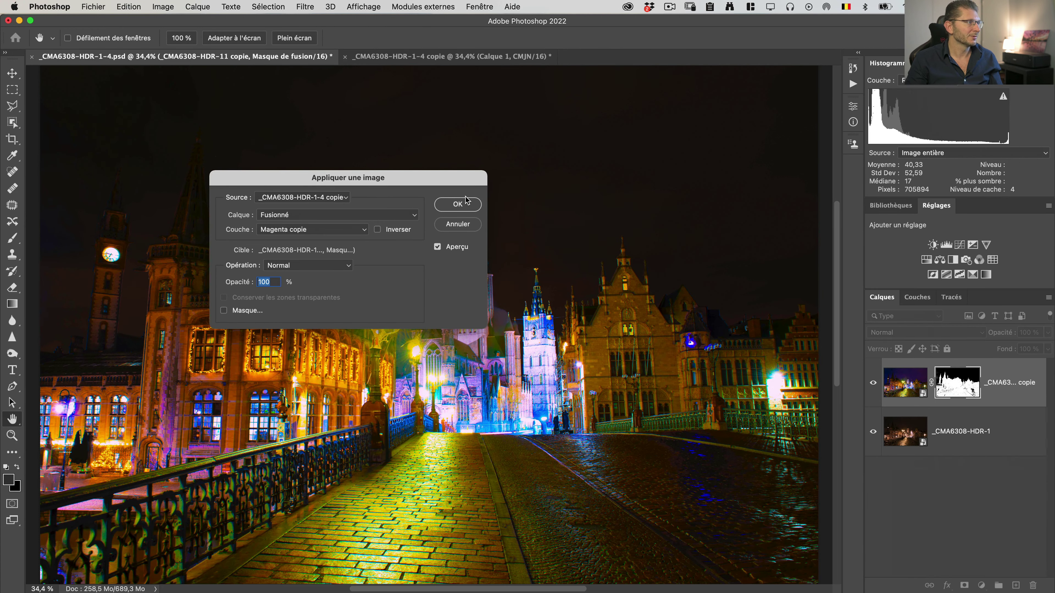
pyautogui.click(458, 204)
# - View the applied layer mask on its own, and return to the masked image
pyautogui.press('z')
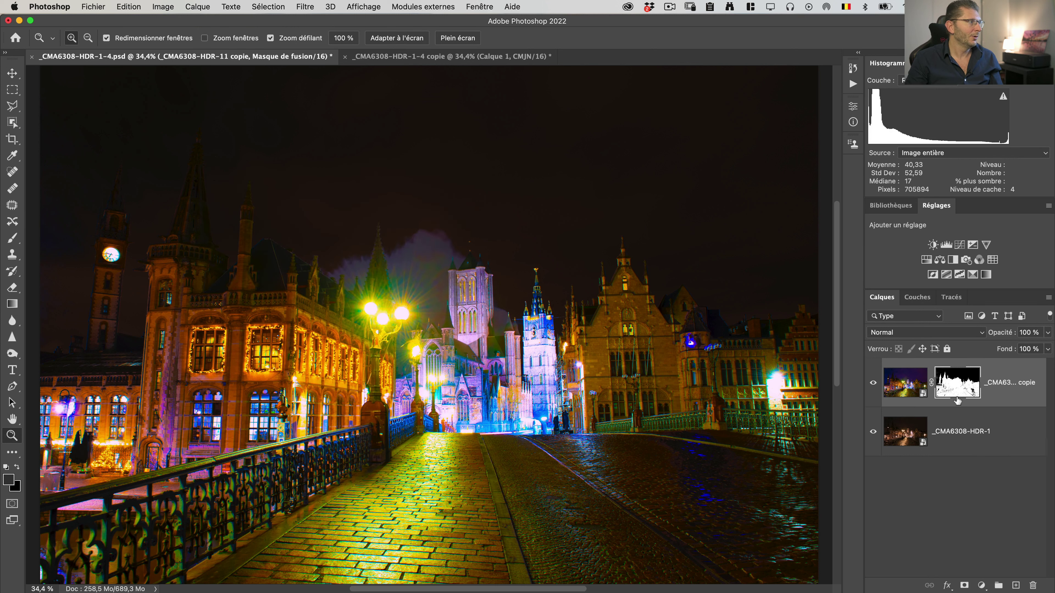
pyautogui.keyDown('alt'); pyautogui.click(950, 391); pyautogui.keyUp('alt')
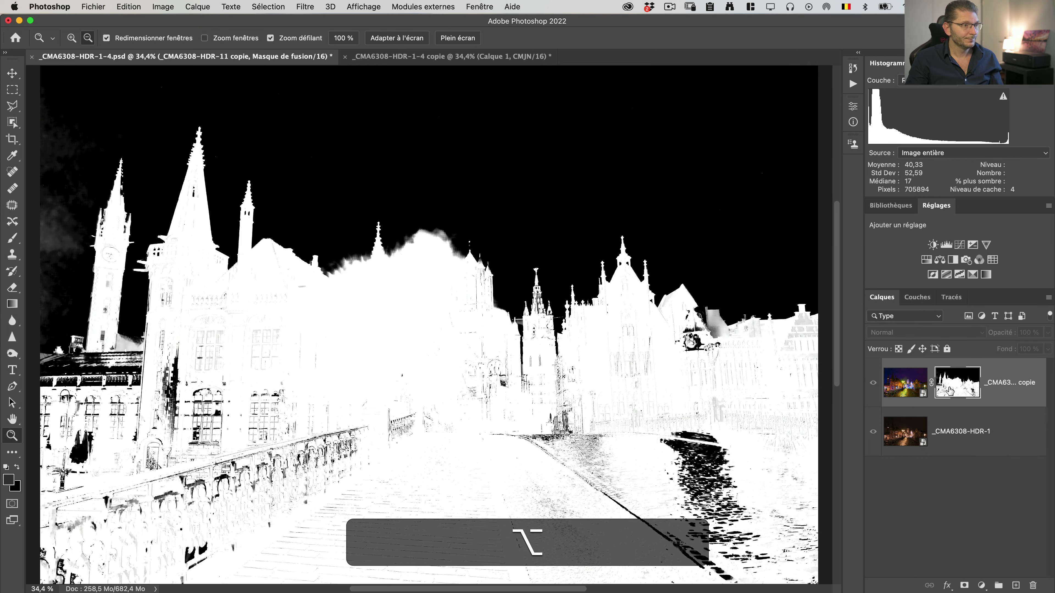
pyautogui.keyDown('alt'); pyautogui.click(950, 392); pyautogui.keyUp('alt')
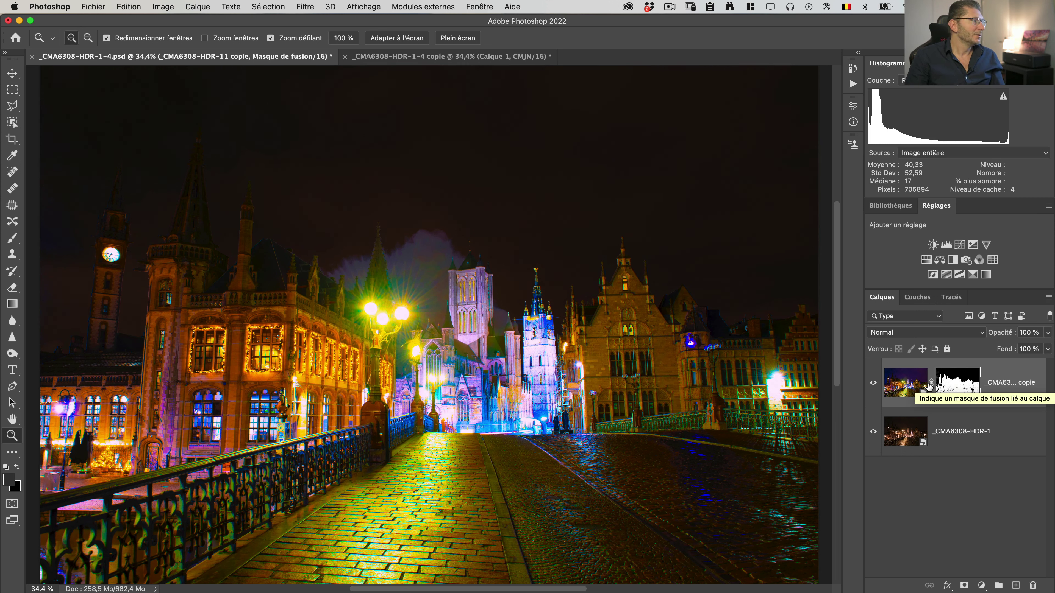
# - Hide the masked layer and duplicate the _CMA6308-HDR-1 layer as a new independent smart object via copy
pyautogui.press('super+comma')
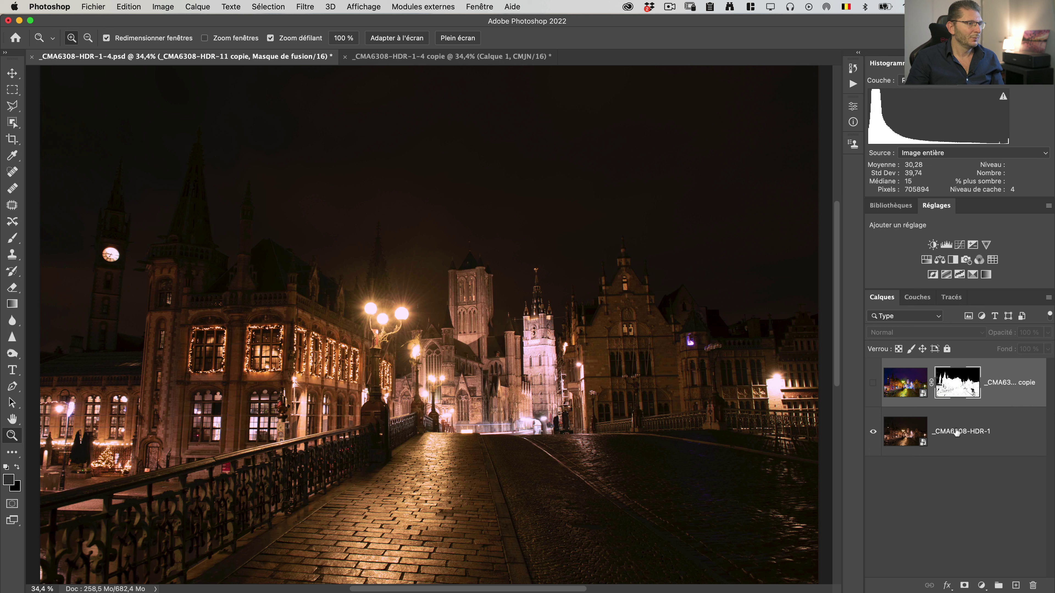
pyautogui.click(956, 434)
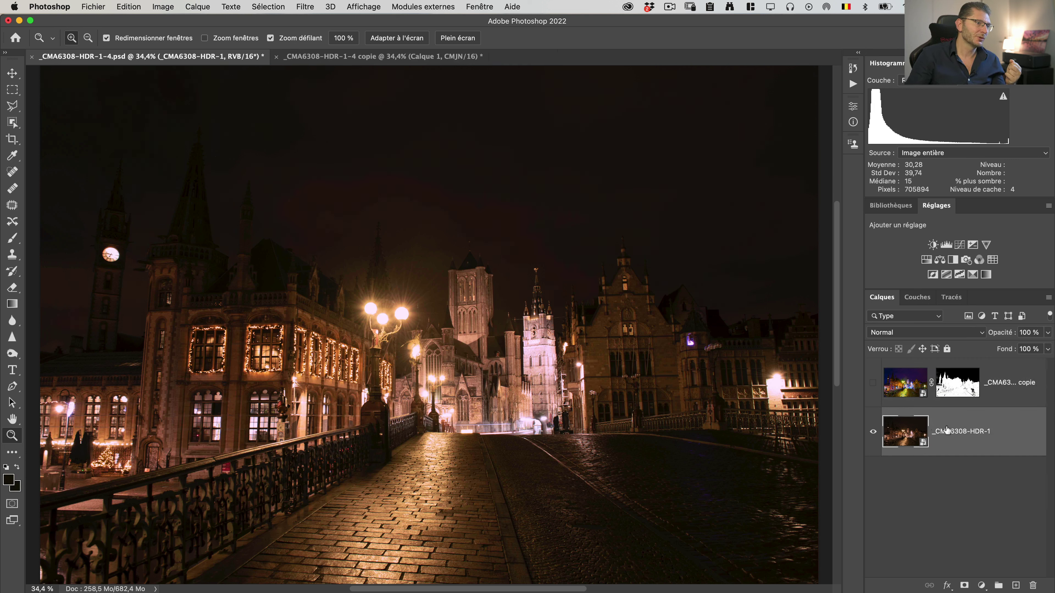
pyautogui.rightClick(943, 428)
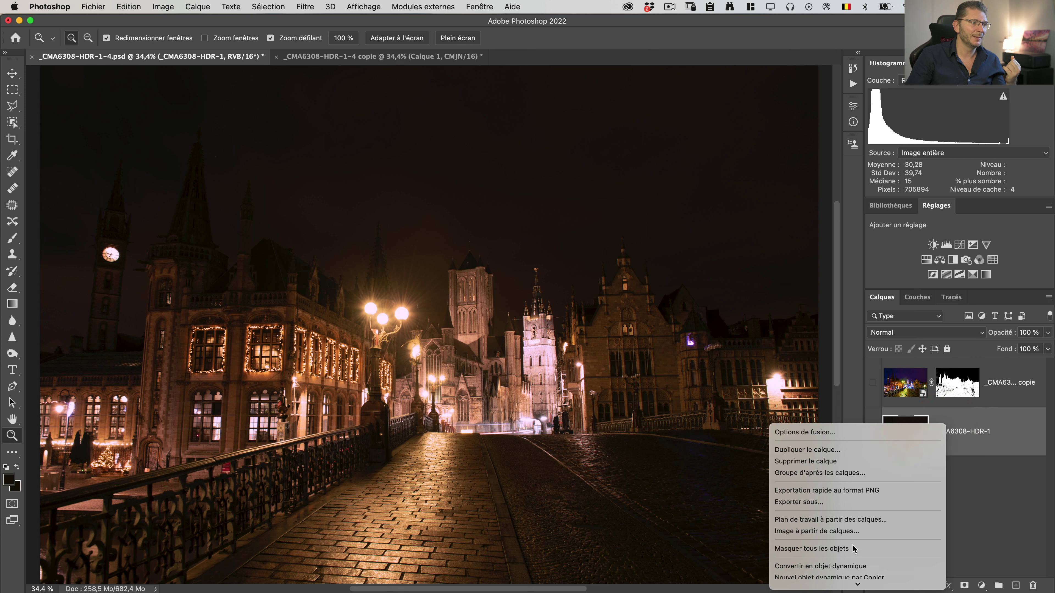
pyautogui.click(847, 576)
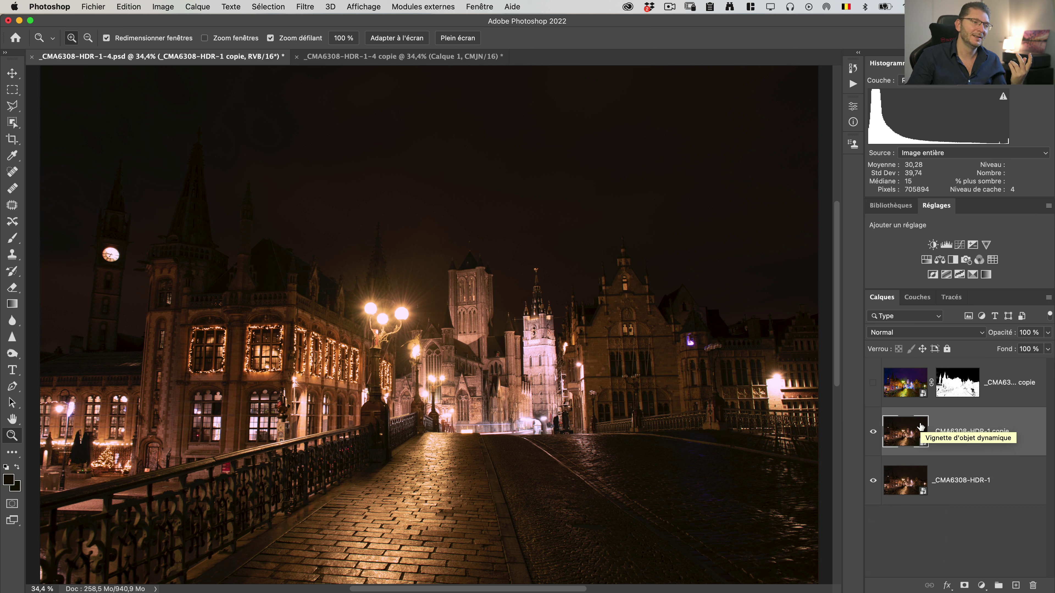
# - Hide the _CMA6308-HDR-1 copie layer and warm the _CMA6308-HDR-1 smart object in Camera Raw with Température 5550 and Teinte -25
pyautogui.click(873, 433)
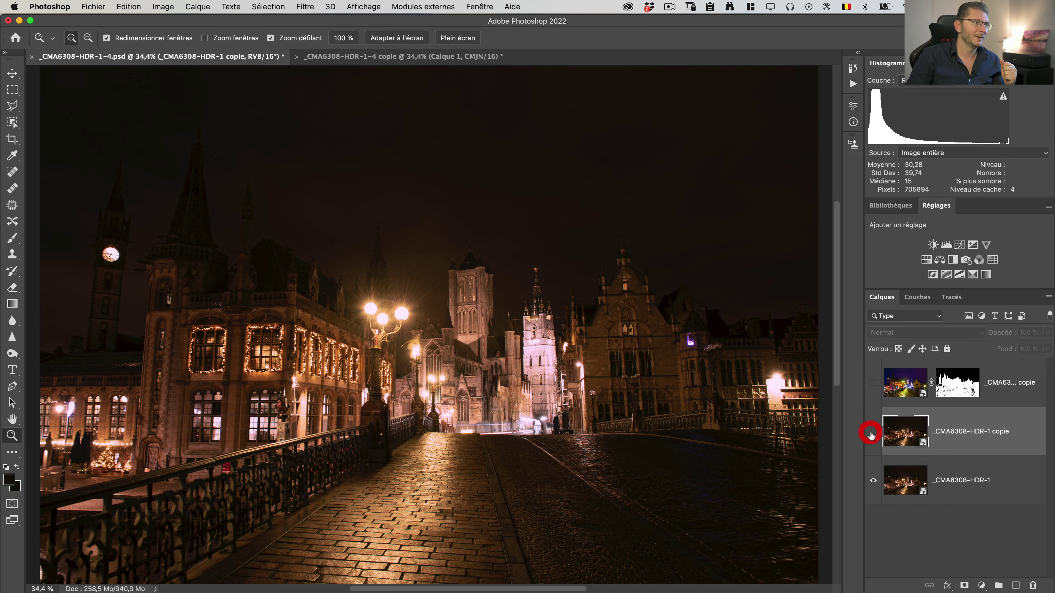
pyautogui.click(898, 481)
pyautogui.doubleClick(899, 481)
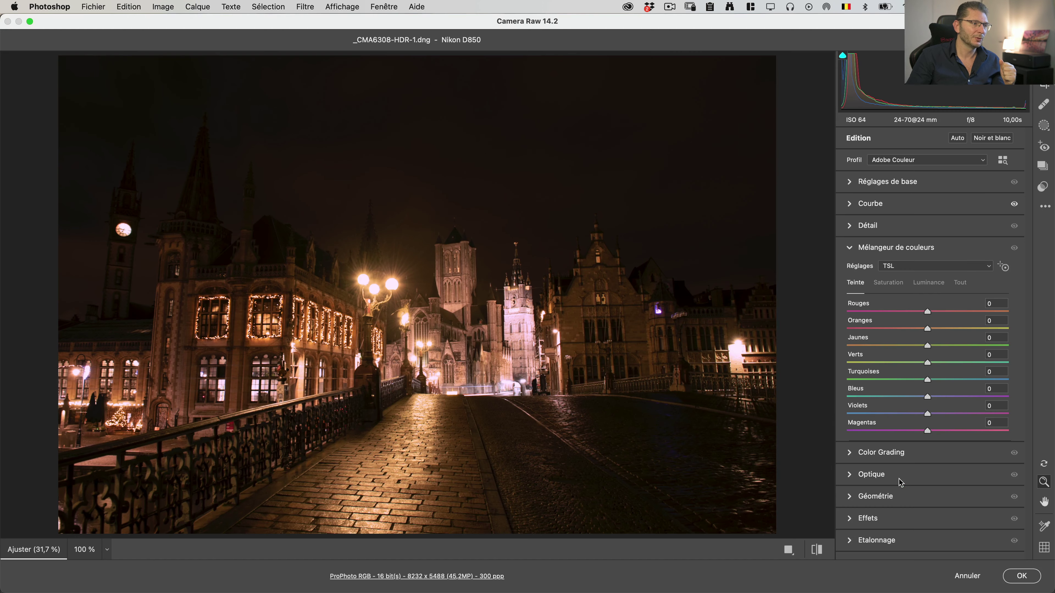
pyautogui.click(850, 183)
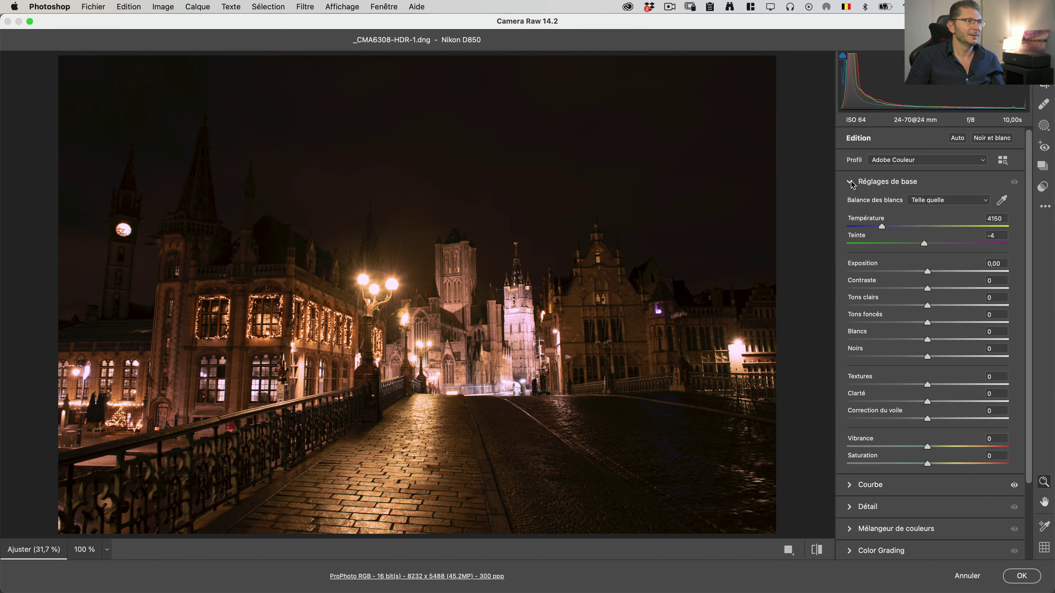
pyautogui.moveTo(883, 228)
pyautogui.mouseDown()
pyautogui.moveTo(901, 227)
pyautogui.moveTo(910, 249)
pyautogui.moveTo(903, 228)
pyautogui.mouseUp()
pyautogui.click(1026, 576)
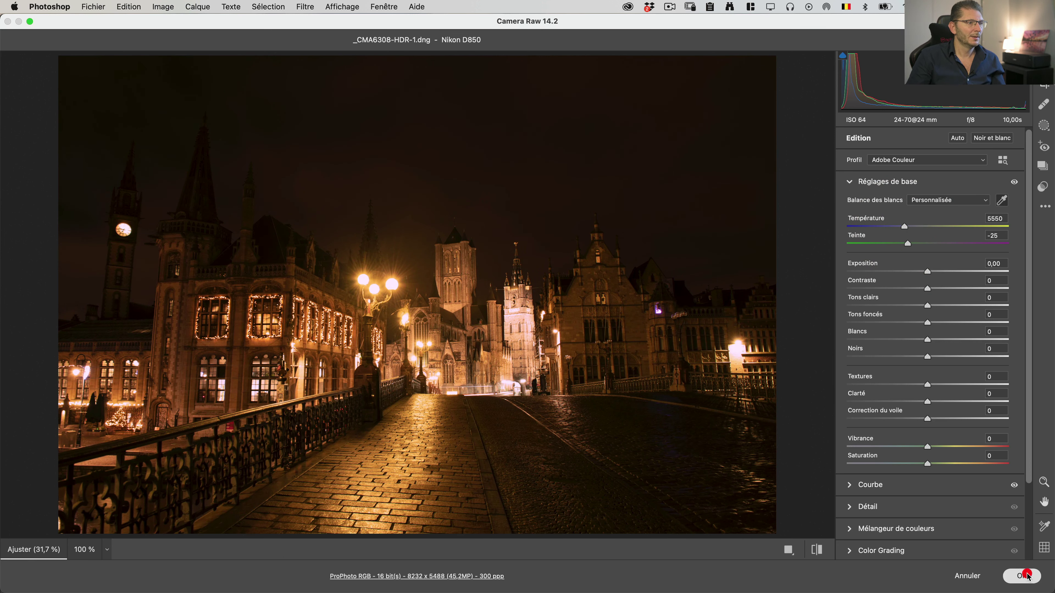
# - Show the _CMA6308-HDR-1 copie layer and set its Camera Raw Température to 2300 and Exposition to +1,25
pyautogui.click(933, 426)
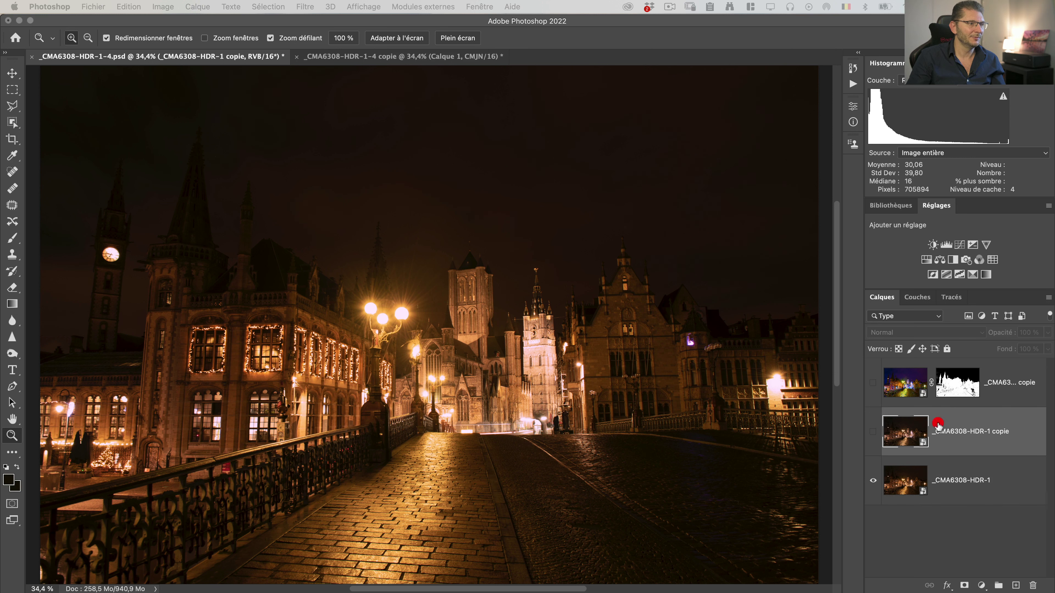
pyautogui.click(873, 431)
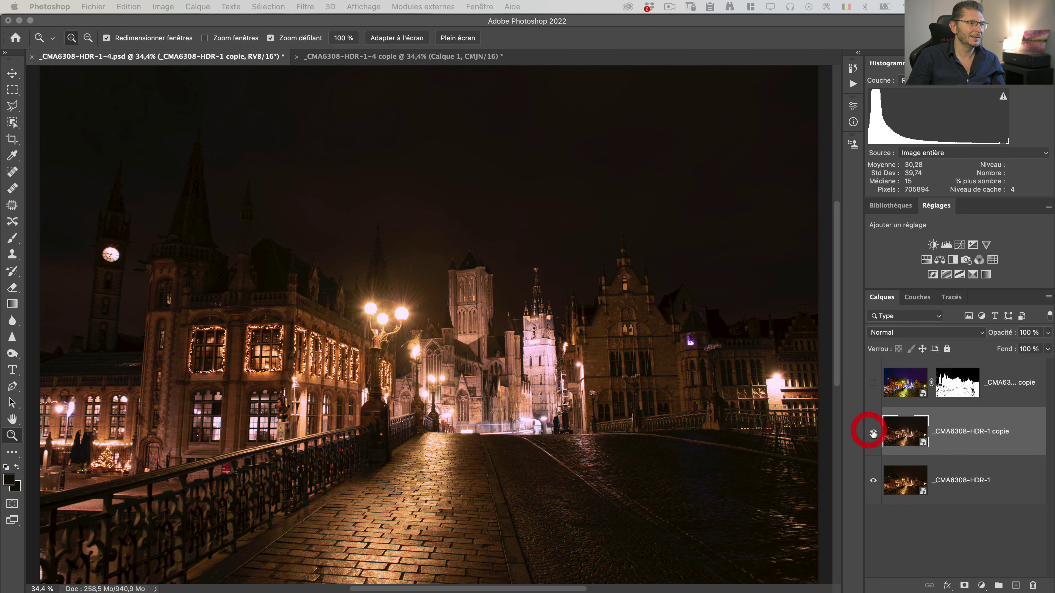
pyautogui.doubleClick(899, 434)
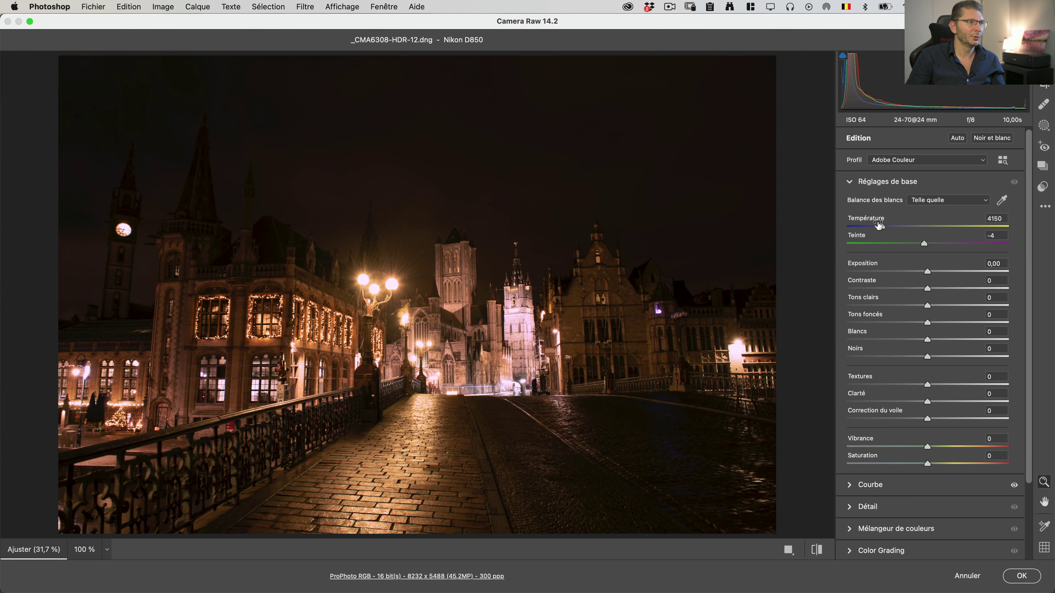
pyautogui.moveTo(884, 228); pyautogui.dragTo(858, 230)
pyautogui.click(858, 229)
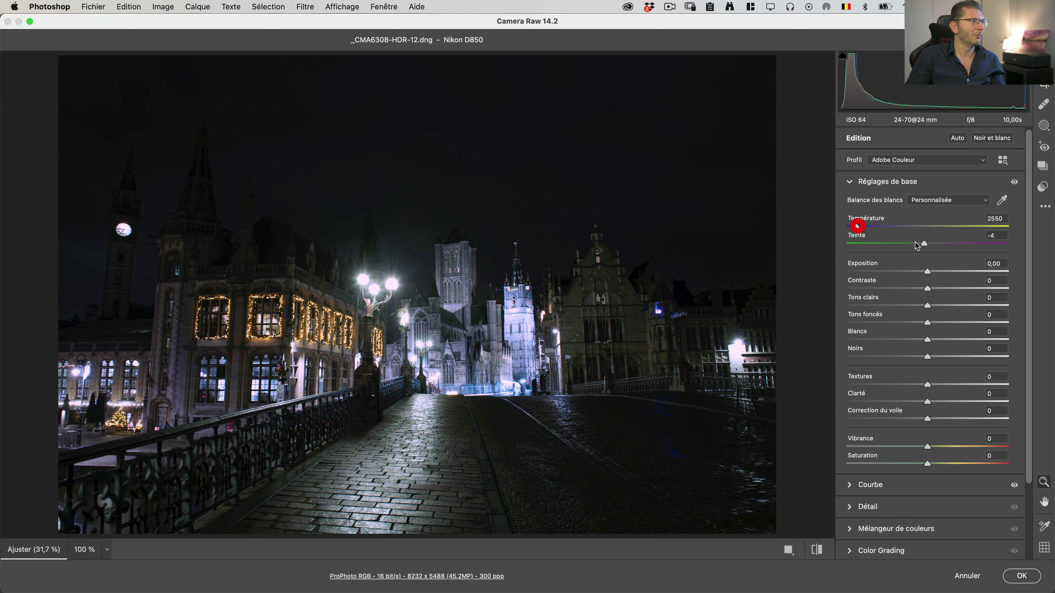
pyautogui.moveTo(930, 275); pyautogui.dragTo(938, 273)
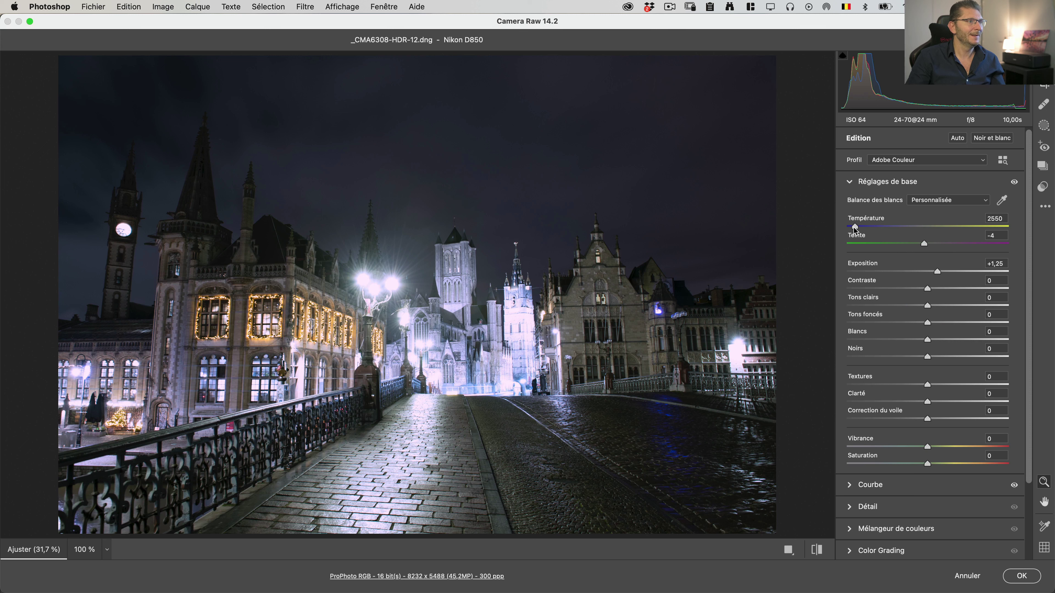
pyautogui.moveTo(855, 227); pyautogui.dragTo(853, 228)
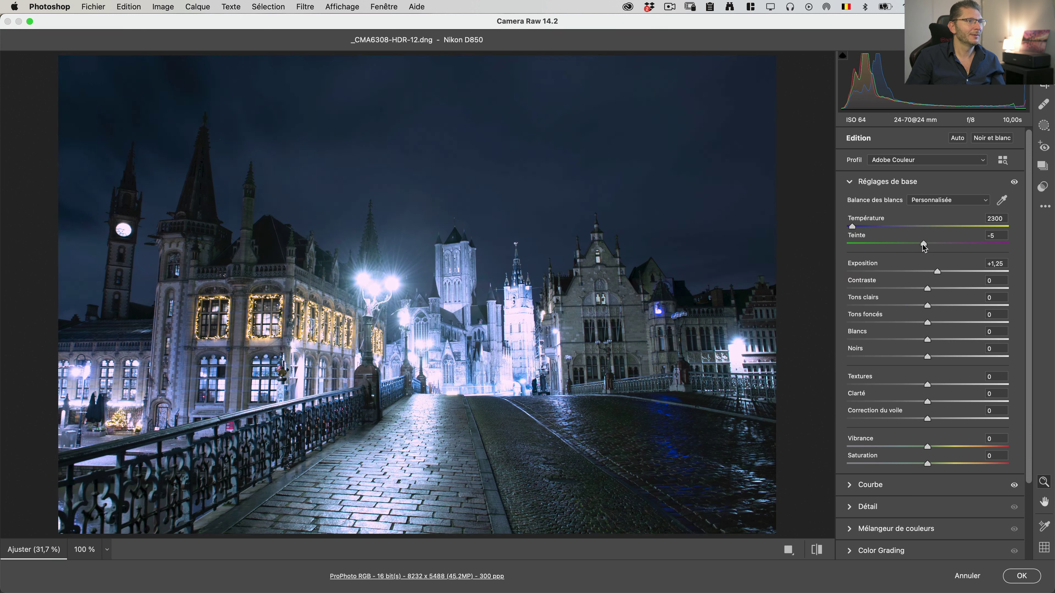
# - Set the copy's Camera Raw Teinte to -1 and Saturation to +69, and apply the settings
pyautogui.moveTo(924, 248); pyautogui.dragTo(922, 247)
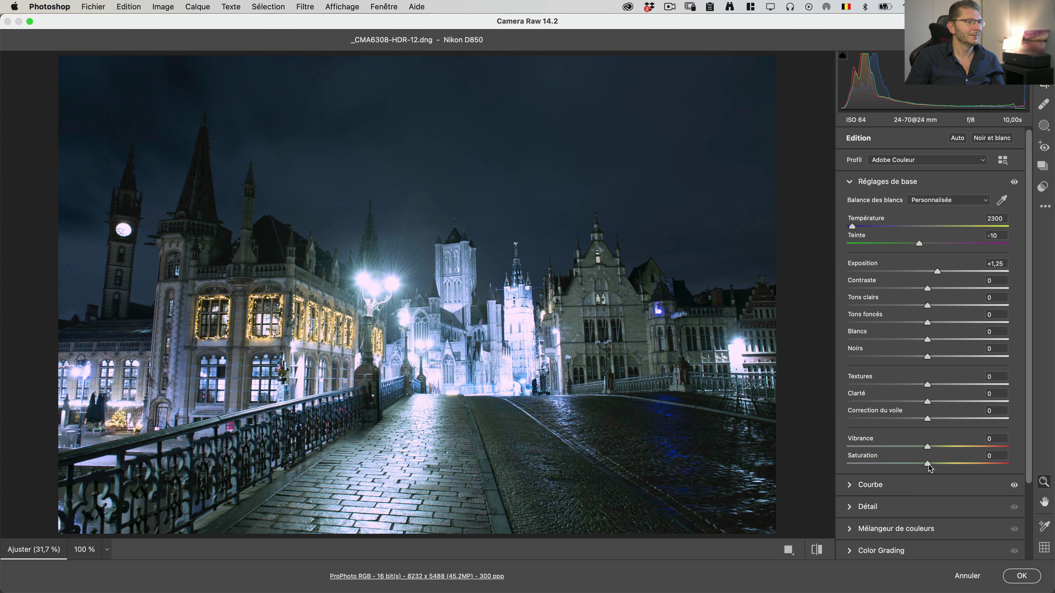
pyautogui.moveTo(931, 464); pyautogui.dragTo(986, 462)
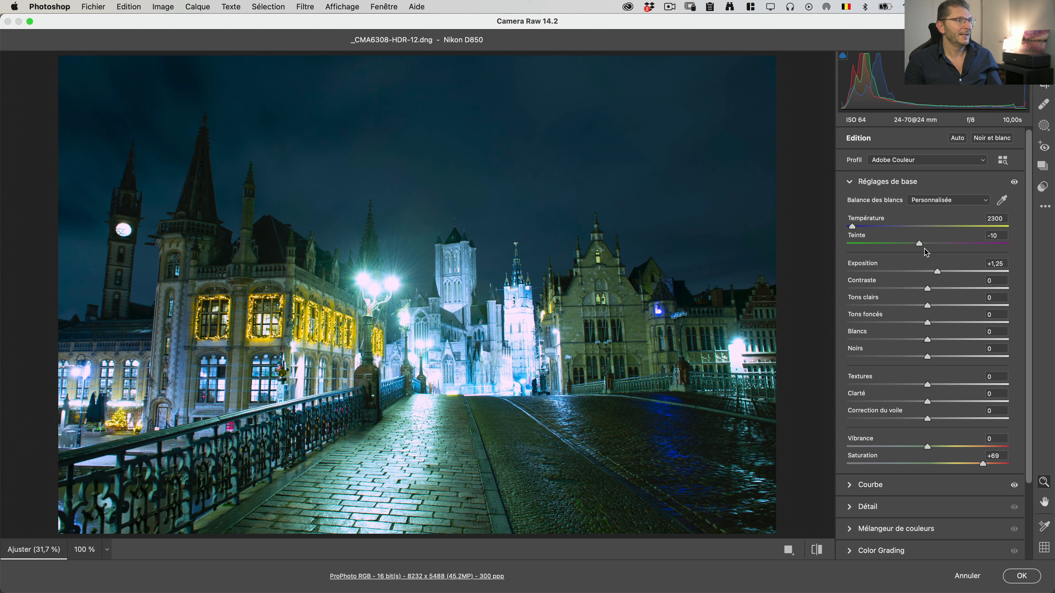
pyautogui.moveTo(926, 246); pyautogui.dragTo(928, 246)
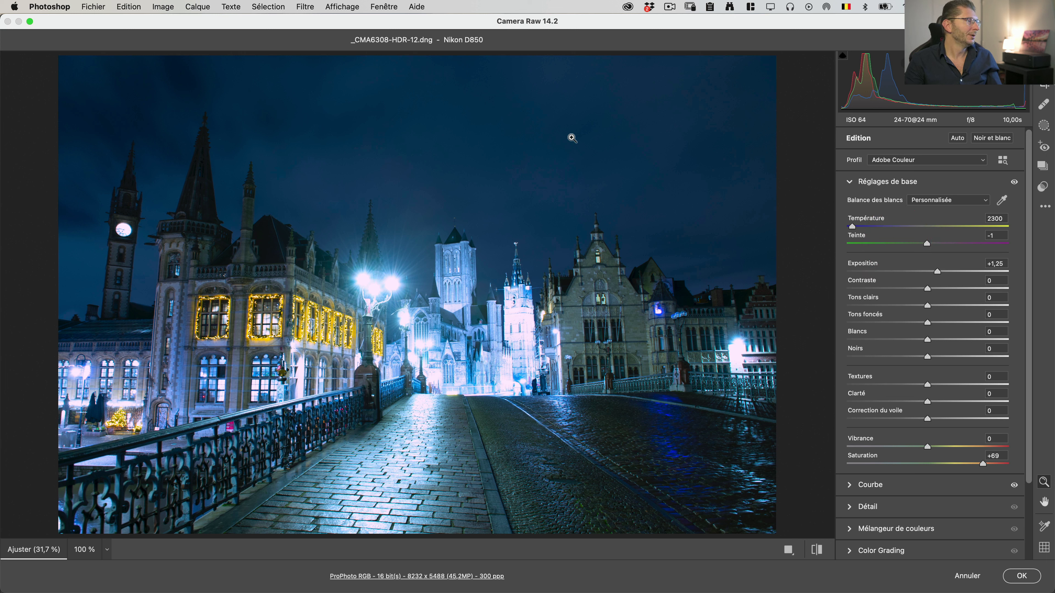
pyautogui.click(1016, 576)
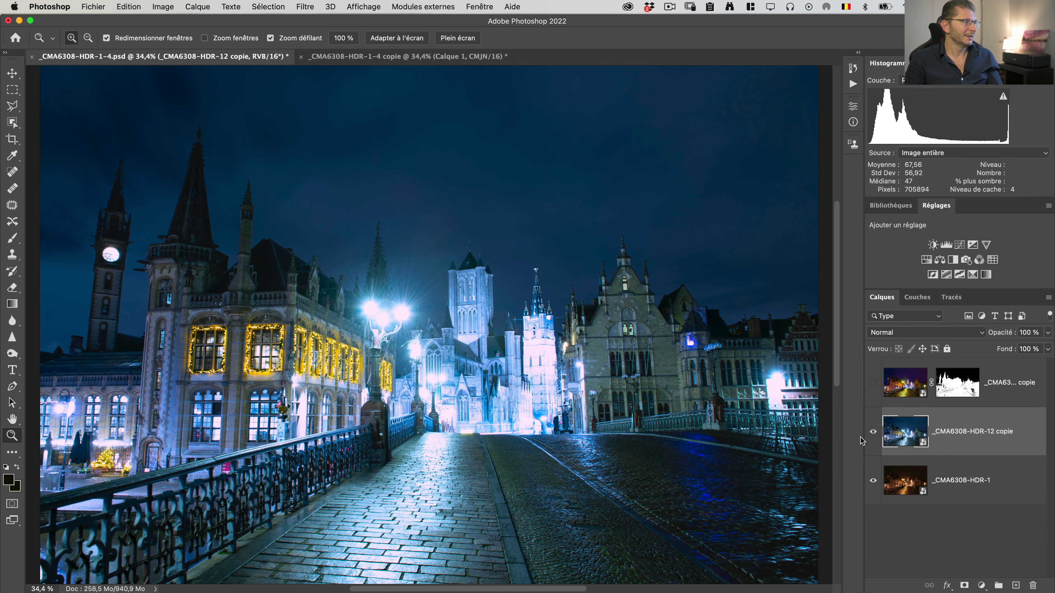
# - Compare the cold and warm versions by toggling the visibility of the _CMA6308-HDR-12 copie layer
pyautogui.click(873, 432)
pyautogui.click(874, 433)
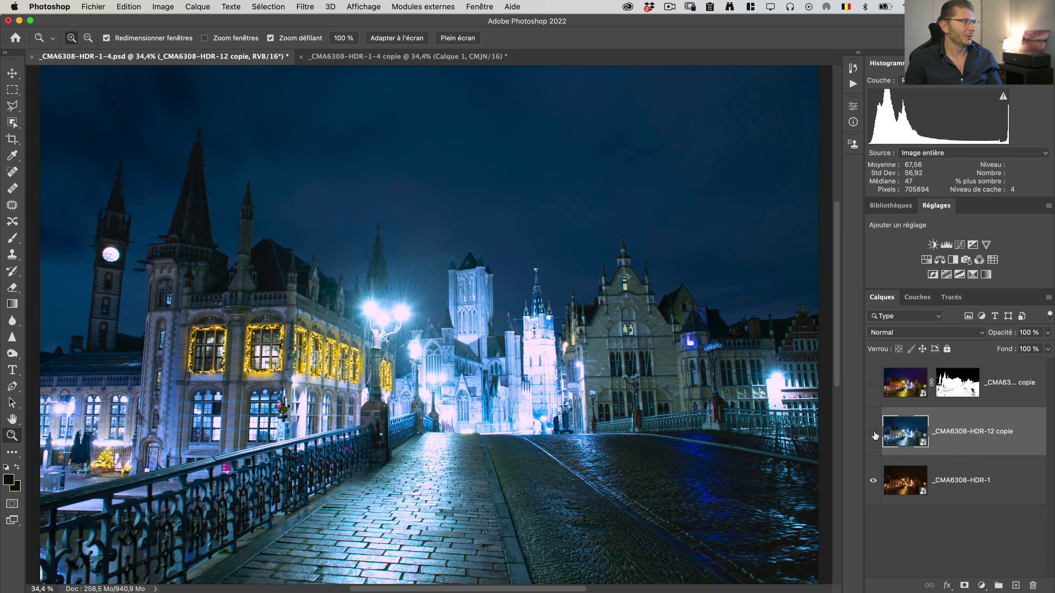
pyautogui.click(874, 432)
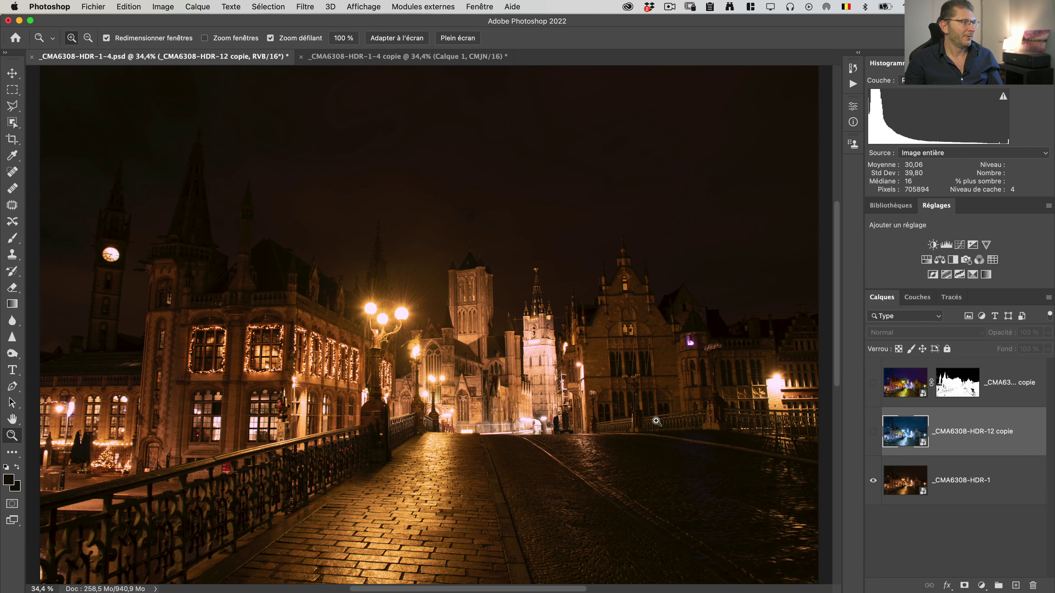
pyautogui.click(872, 434)
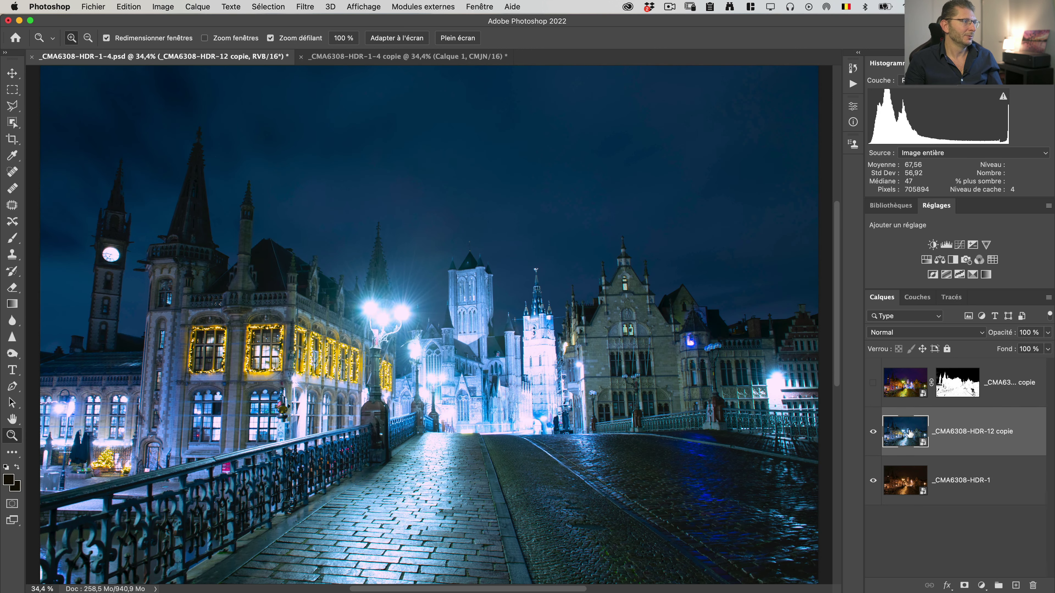
# - Place _CMA6308-HDR-1 above _CMA6308-HDR-12 copie and transfer the layer mask from _CMA6308-HDR-11 copie to _CMA6308-HDR-1
pyautogui.click(952, 390)
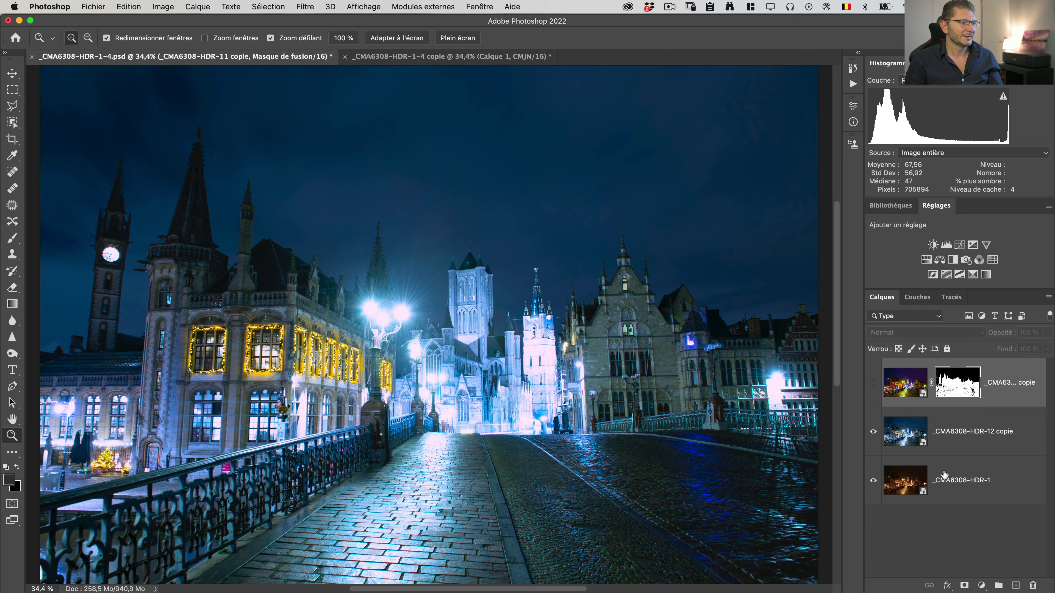
pyautogui.moveTo(944, 475); pyautogui.dragTo(929, 420)
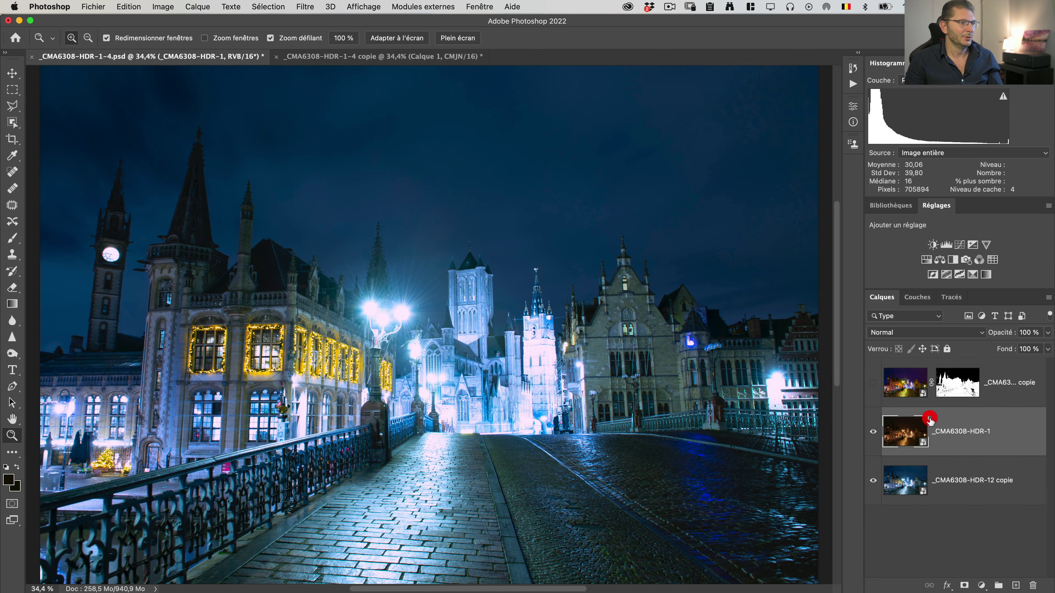
pyautogui.moveTo(951, 384); pyautogui.dragTo(954, 437)
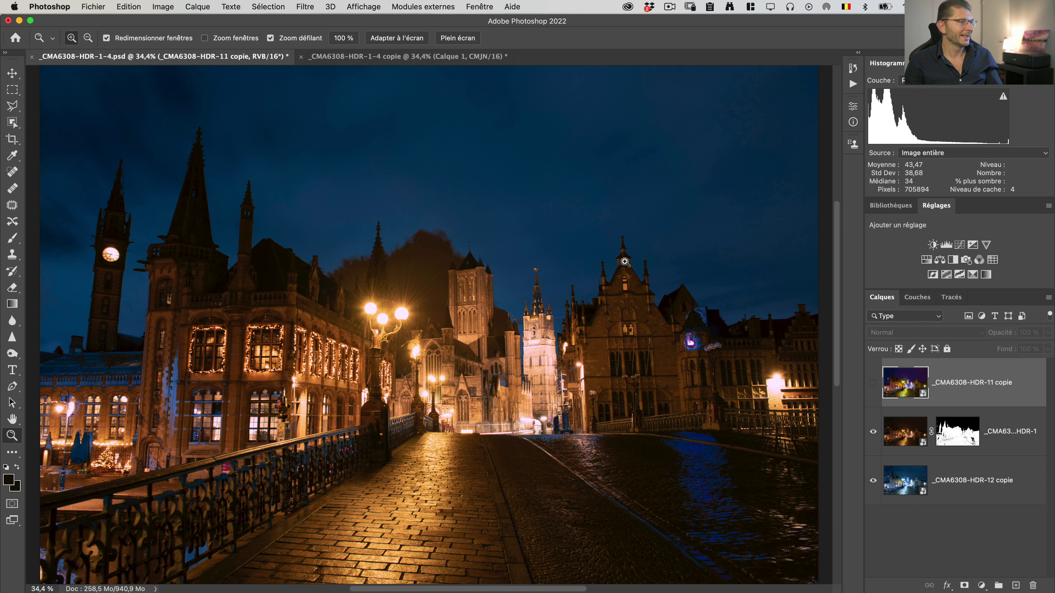
# - Examine the mask's transition between sky and buildings up close along the gables, rooftops, towers and street lamps
pyautogui.moveTo(625, 261); pyautogui.dragTo(608, 291)
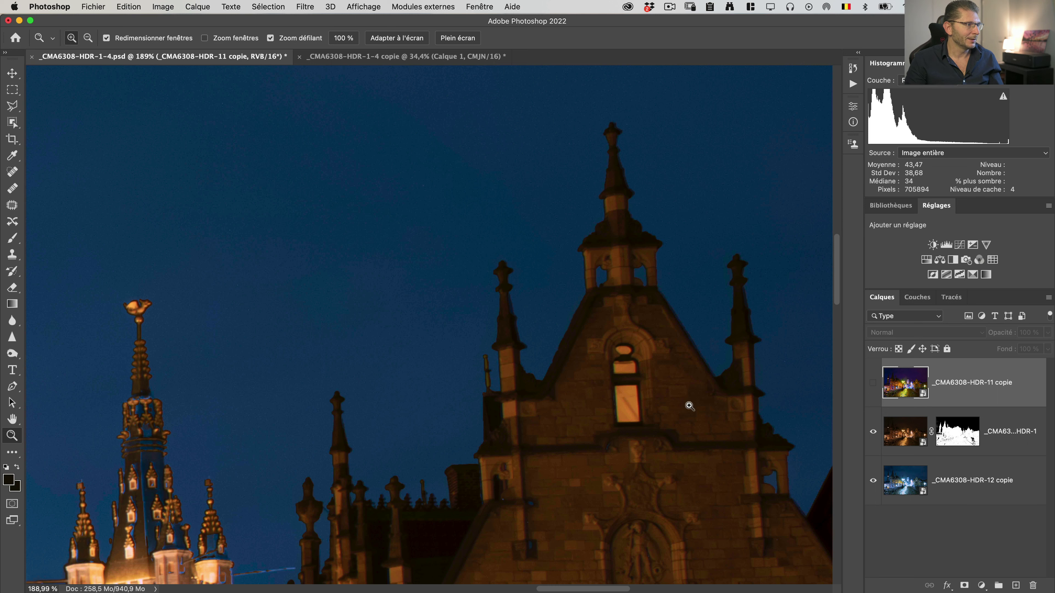
pyautogui.press('space')
pyautogui.moveTo(692, 452); pyautogui.dragTo(443, 329)
pyautogui.moveTo(592, 407); pyautogui.dragTo(455, 366)
pyautogui.moveTo(750, 522); pyautogui.dragTo(360, 405)
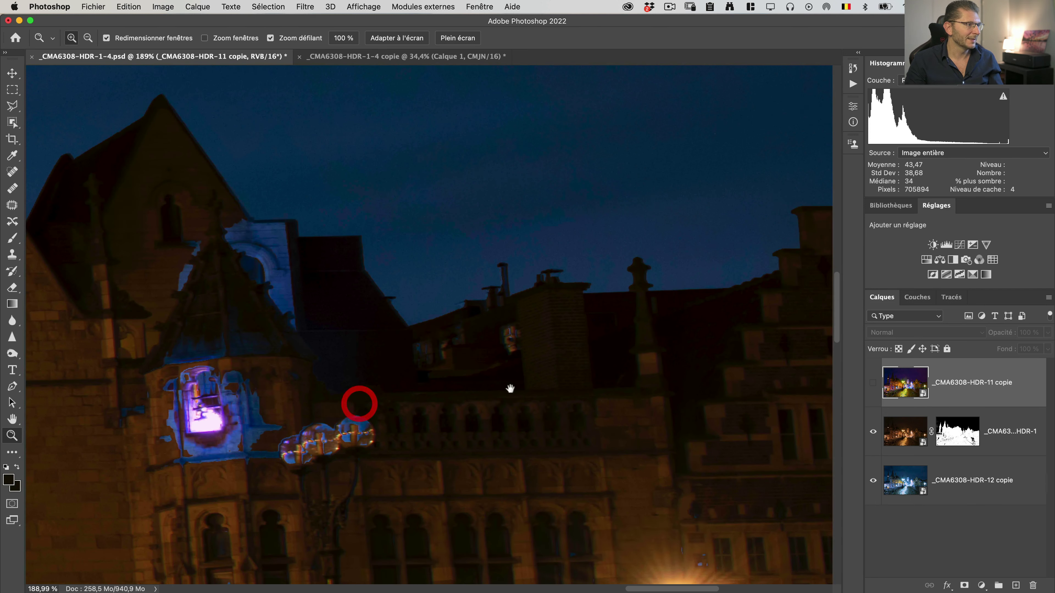
pyautogui.moveTo(509, 384); pyautogui.dragTo(572, 393)
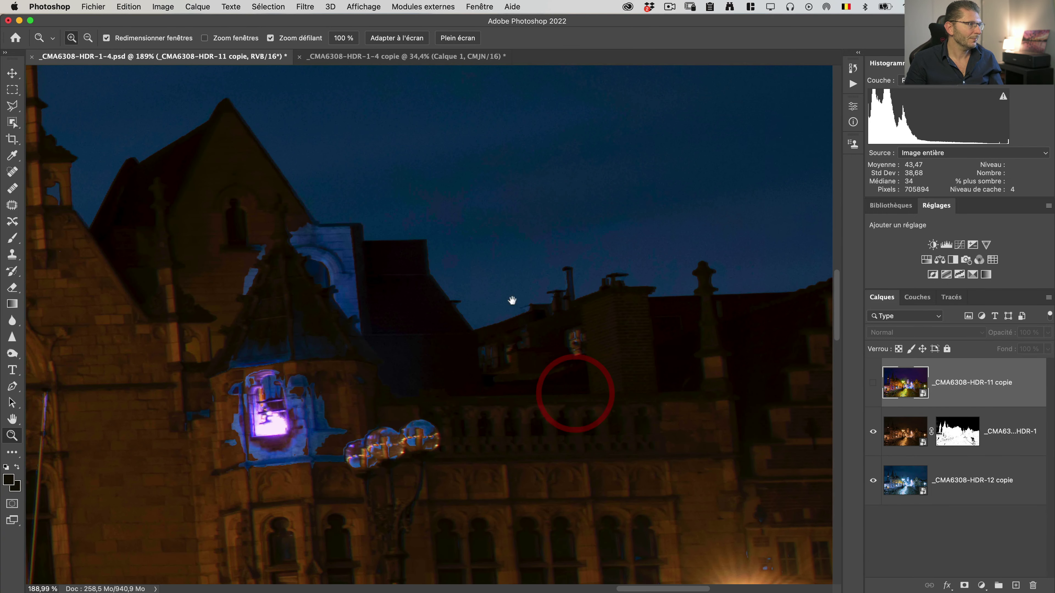
pyautogui.moveTo(404, 289); pyautogui.dragTo(537, 360)
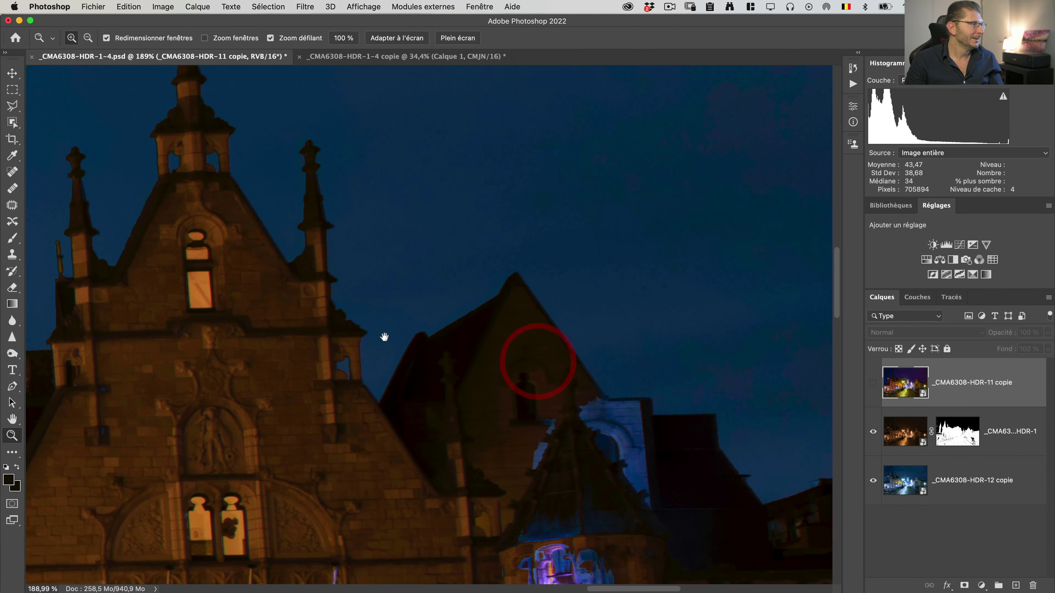
pyautogui.moveTo(383, 337); pyautogui.dragTo(678, 433)
pyautogui.moveTo(429, 397); pyautogui.dragTo(655, 399)
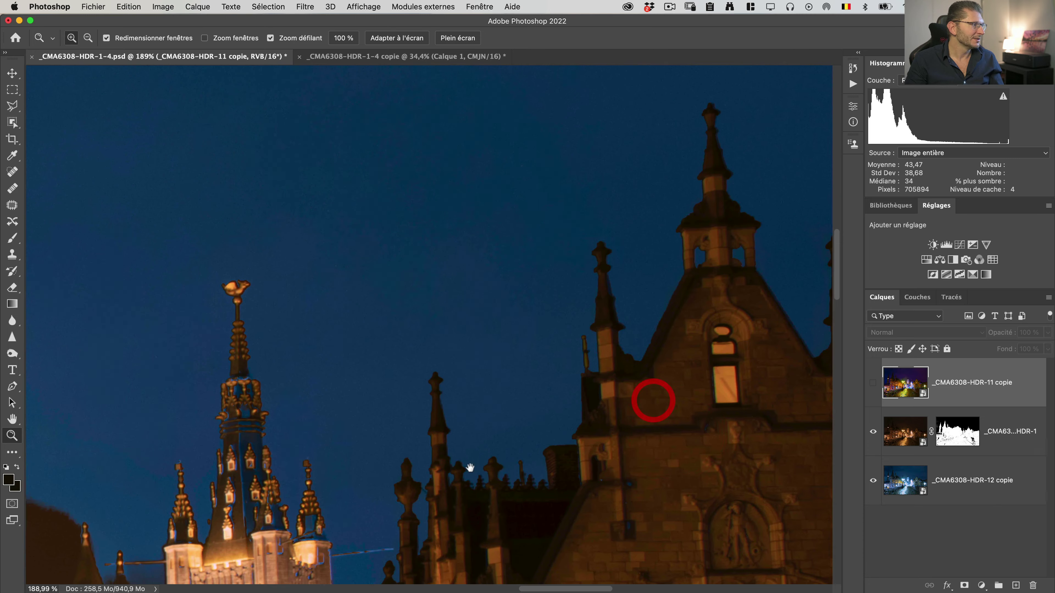
pyautogui.moveTo(471, 464); pyautogui.dragTo(641, 352)
pyautogui.moveTo(439, 375); pyautogui.dragTo(561, 312)
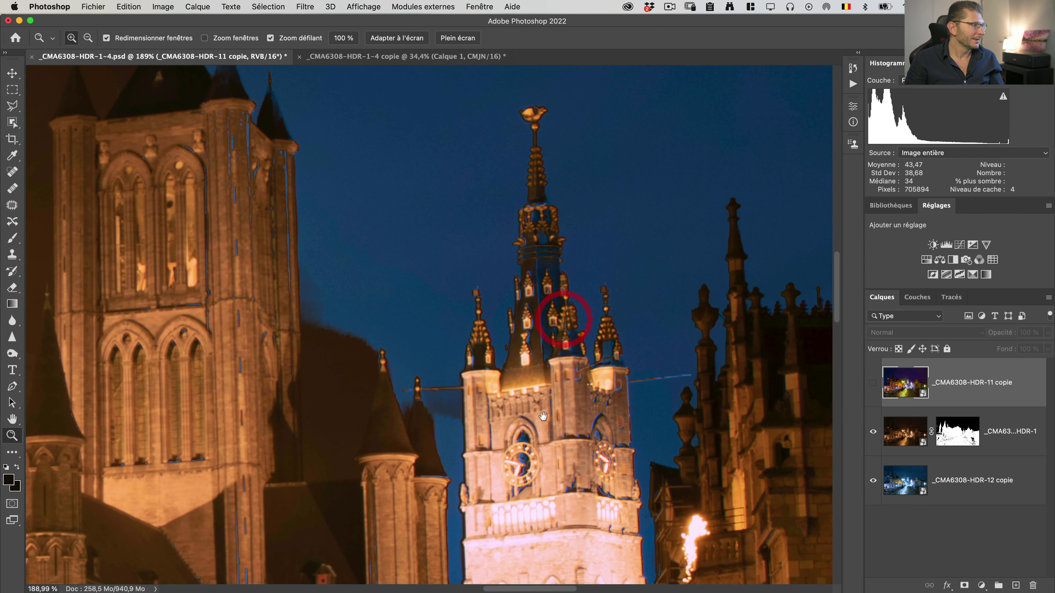
pyautogui.moveTo(426, 382); pyautogui.dragTo(421, 240)
pyautogui.moveTo(429, 317); pyautogui.dragTo(641, 439)
pyautogui.moveTo(497, 294); pyautogui.dragTo(572, 434)
pyautogui.moveTo(306, 358); pyautogui.dragTo(557, 359)
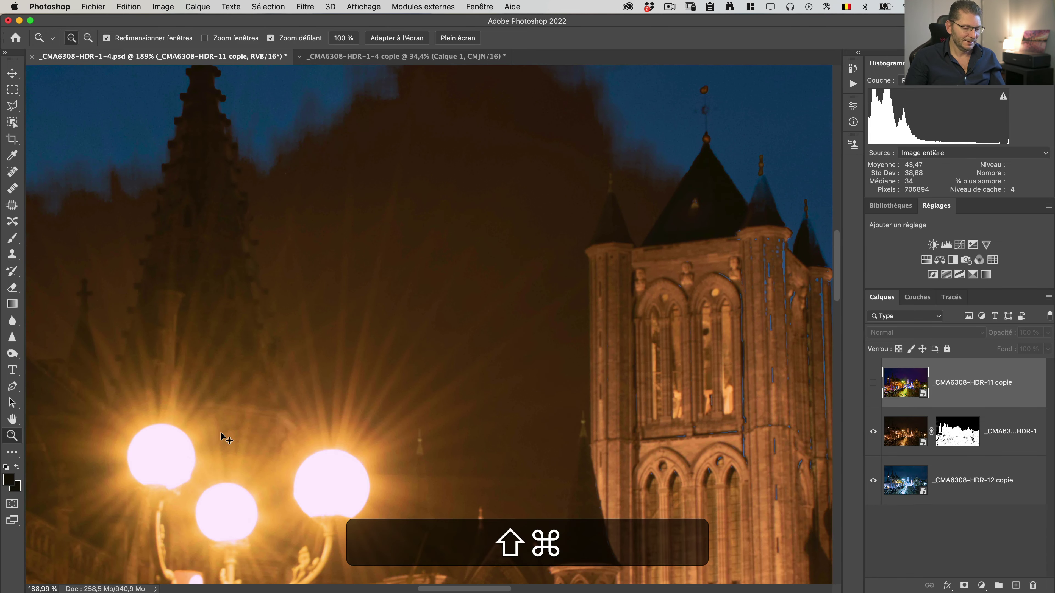
pyautogui.press('shift+super+0')
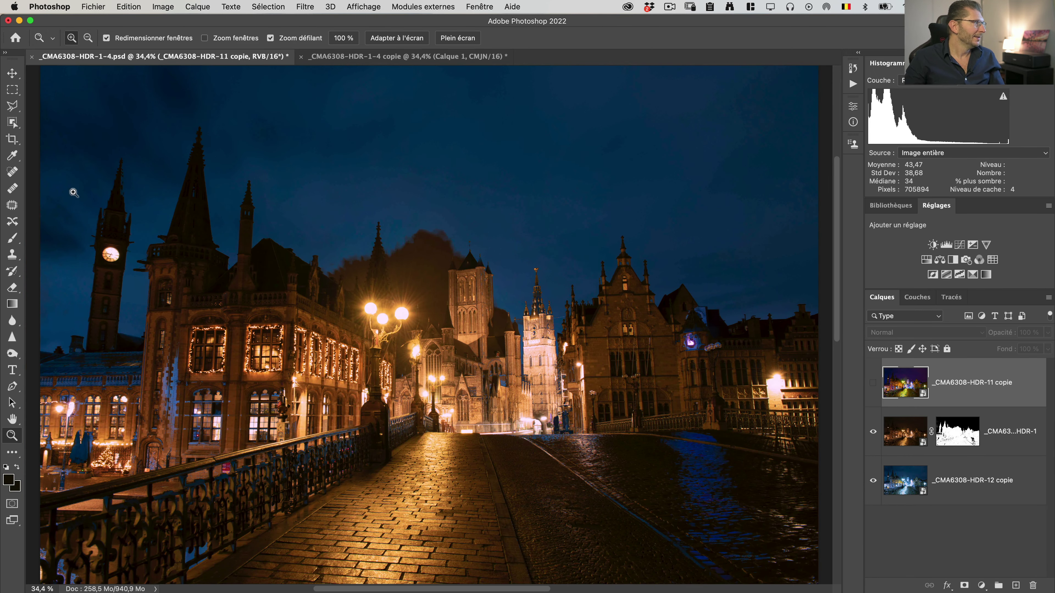
pyautogui.moveTo(113, 171); pyautogui.dragTo(123, 227)
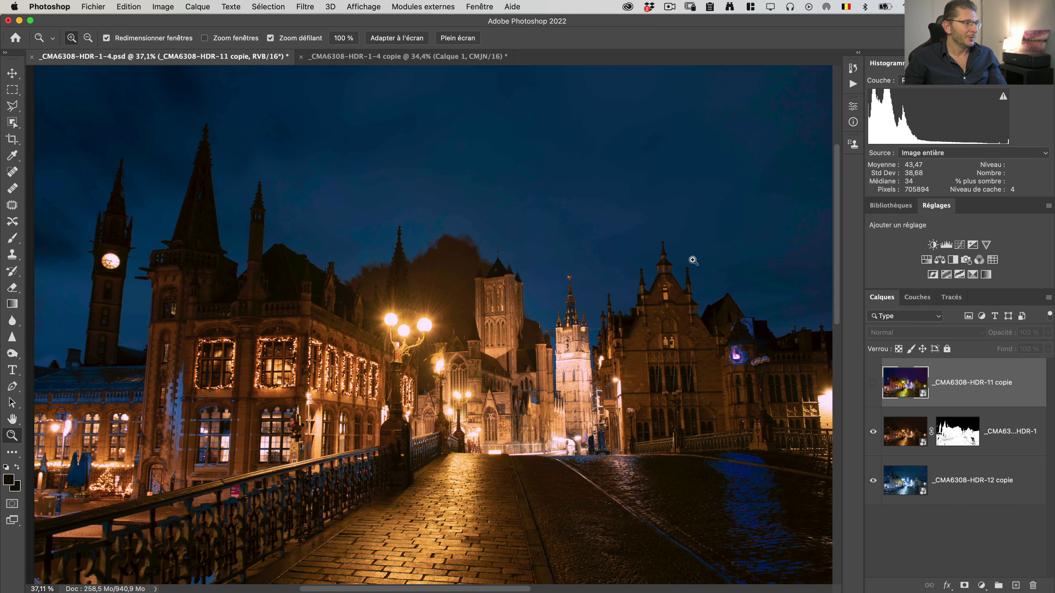
# - View the _CMA6308-HDR-1 layer mask on its own and fill a full-width rectangular selection over its lower third with white
pyautogui.keyDown('alt'); pyautogui.click(958, 430); pyautogui.keyUp('alt')
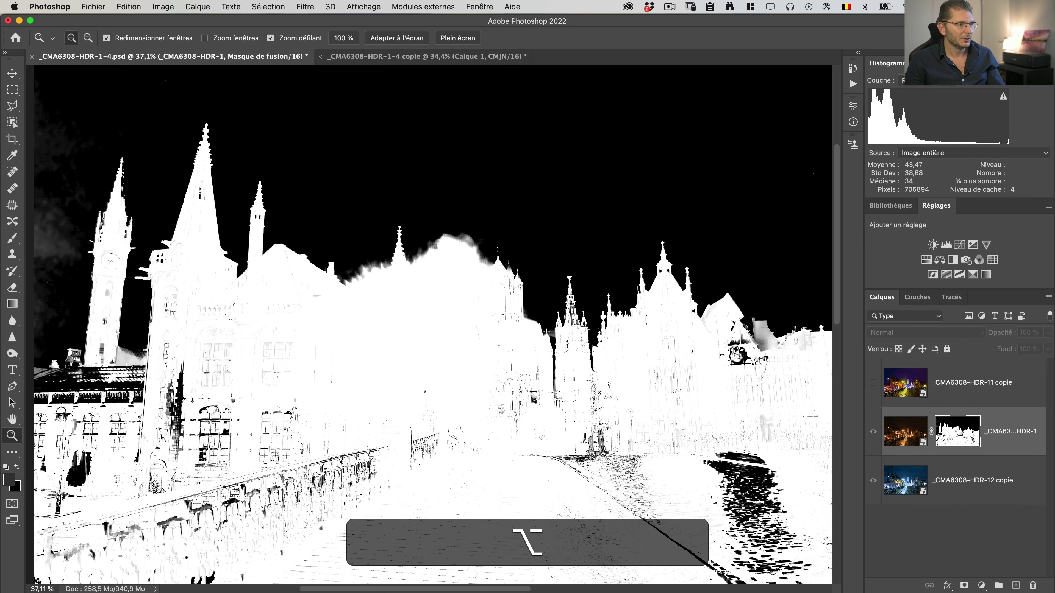
pyautogui.press('super+minus')
pyautogui.press('super+minus')
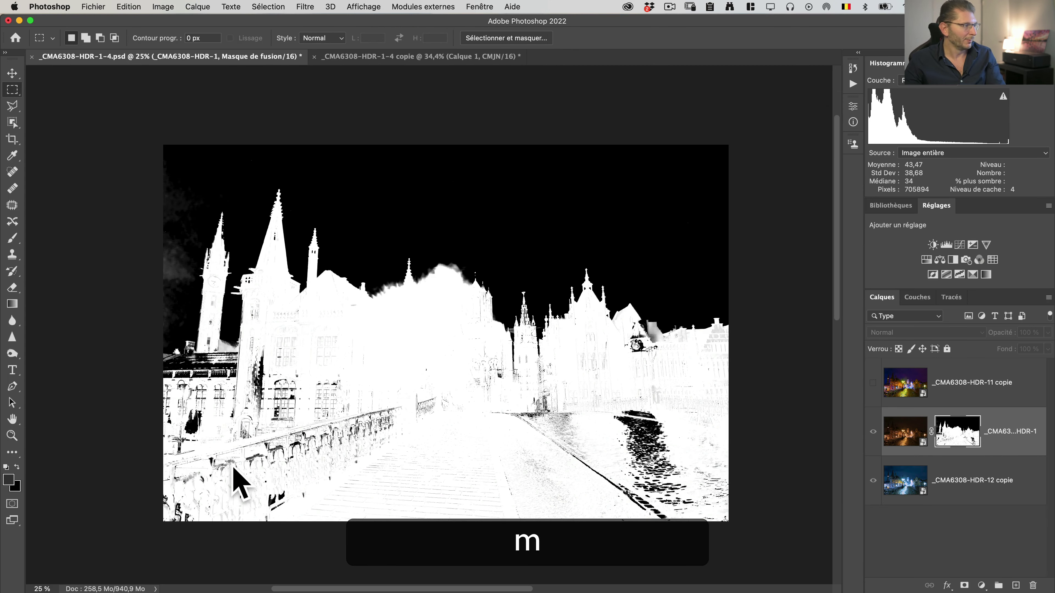
pyautogui.moveTo(148, 391); pyautogui.dragTo(185, 409)
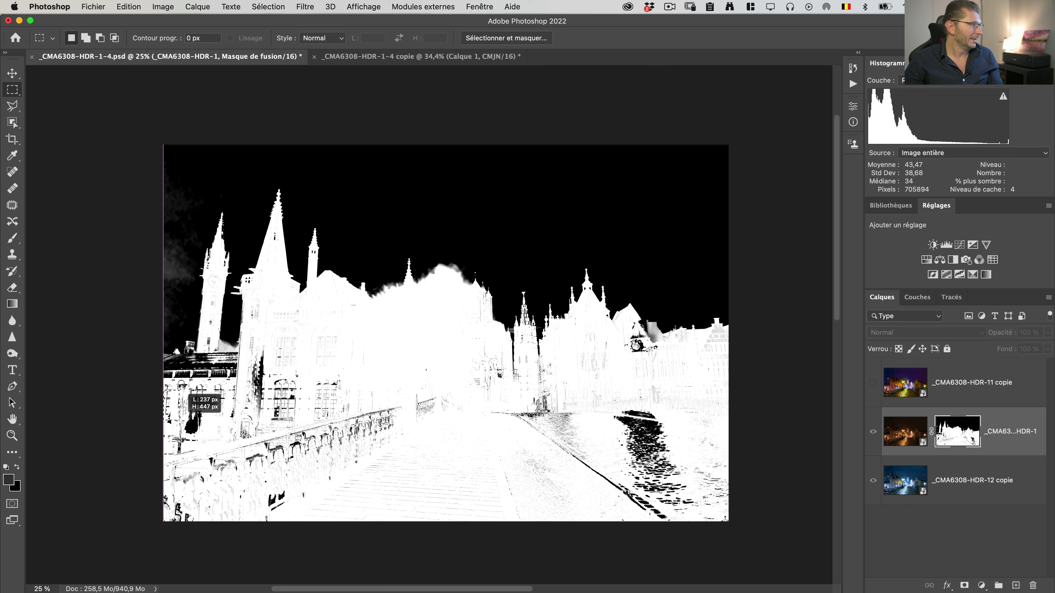
pyautogui.moveTo(487, 488); pyautogui.dragTo(784, 567)
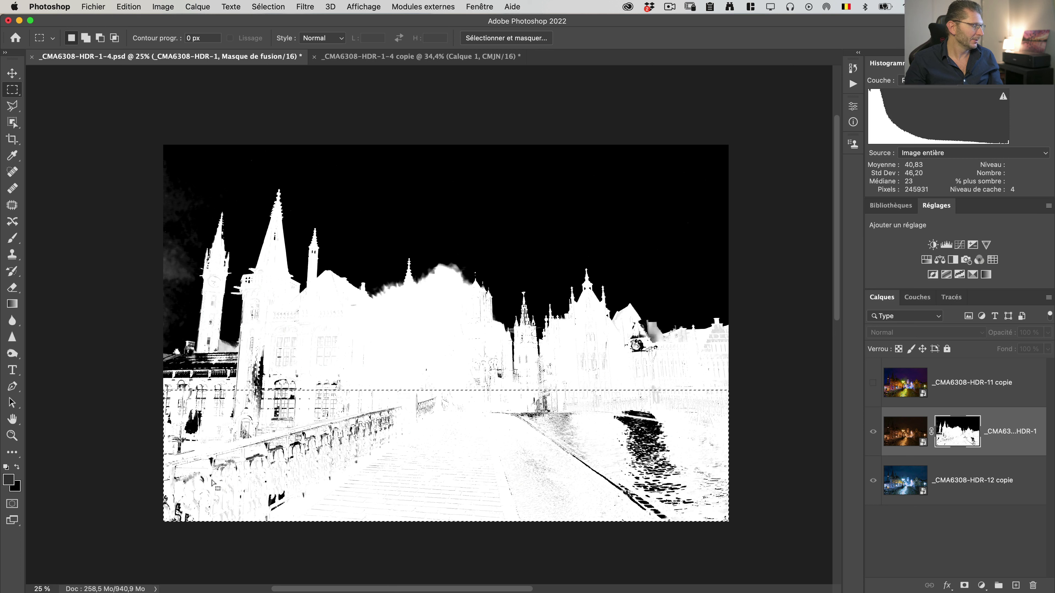
pyautogui.press('d')
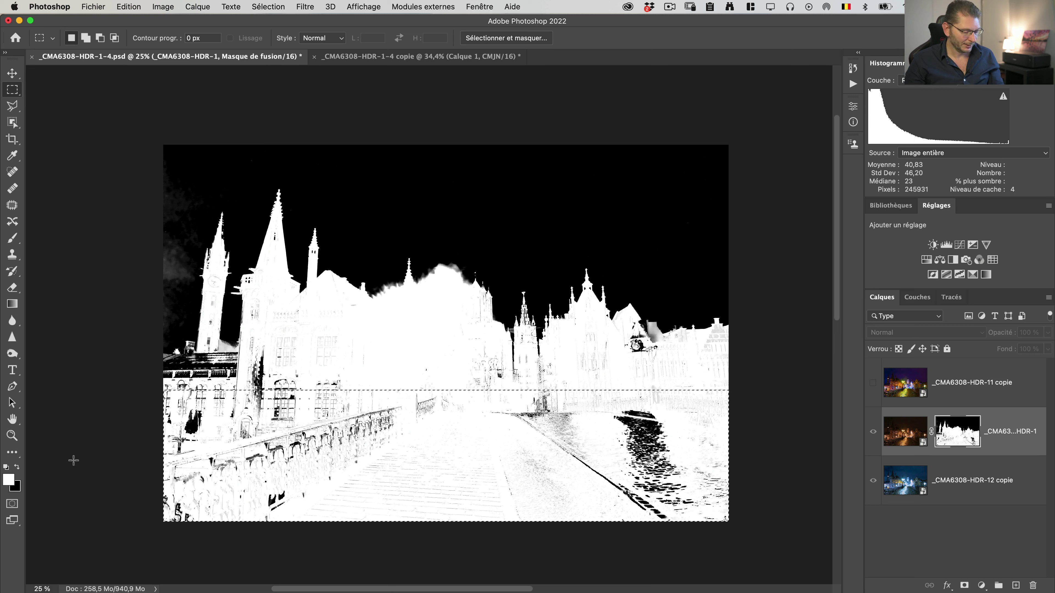
pyautogui.hotkey('alt', 'BackSpace')
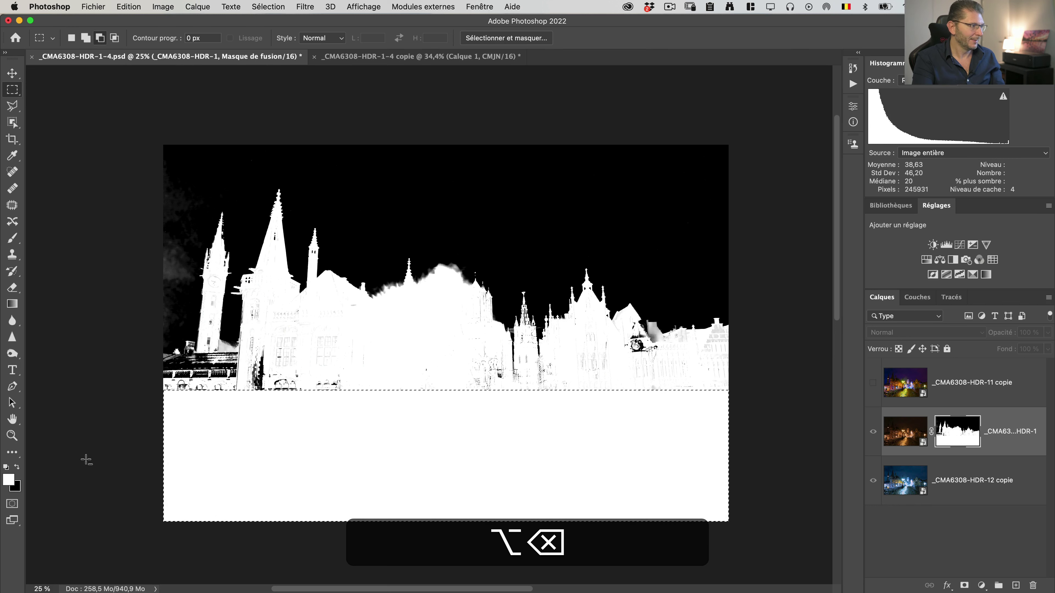
# - Clear the current selection and select two rectangles around the grey details in the left and central building facades of the mask
pyautogui.press('super+d')
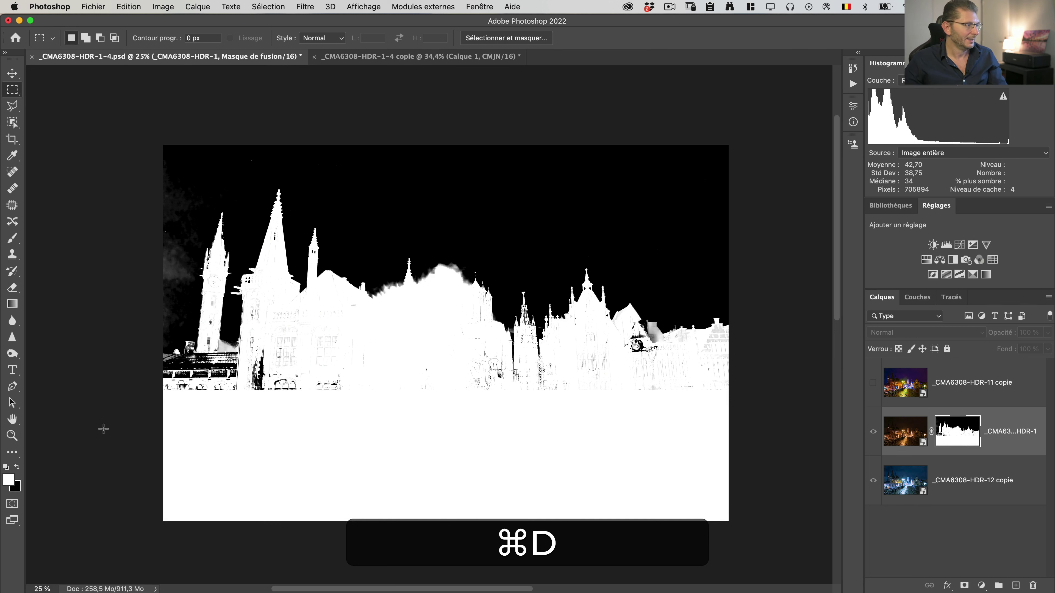
pyautogui.moveTo(250, 321); pyautogui.dragTo(420, 424)
pyautogui.press('shift')
pyautogui.moveTo(452, 333)
pyautogui.mouseDown()
pyautogui.moveTo(536, 411)
pyautogui.moveTo(500, 428)
pyautogui.mouseUp()
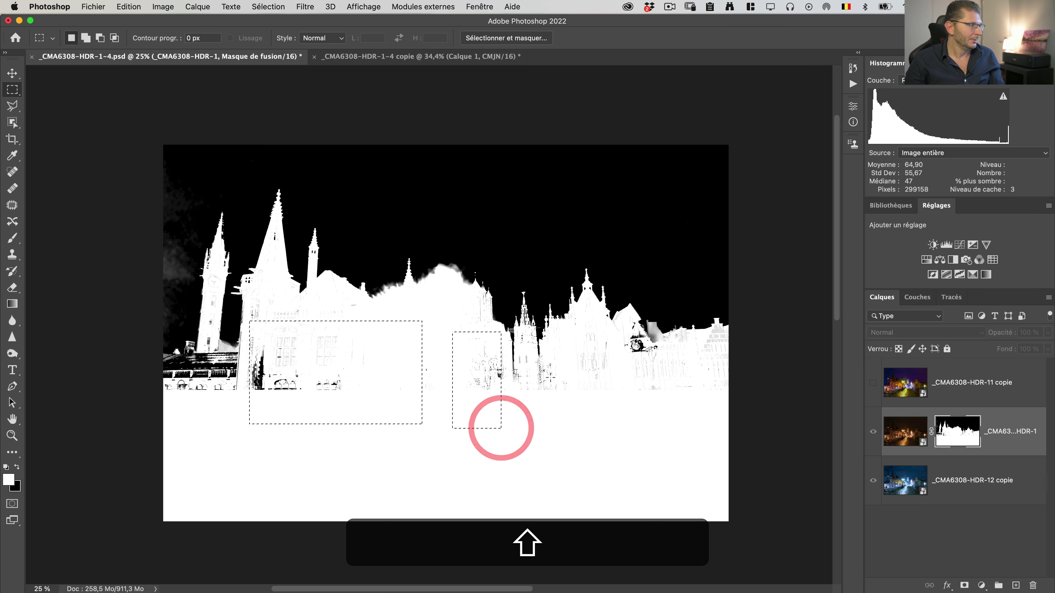
# - Add a Polygonal Lasso outline to the selection, covering the right-hand buildings below their rooflines and extending down into the white foreground
pyautogui.press('l')
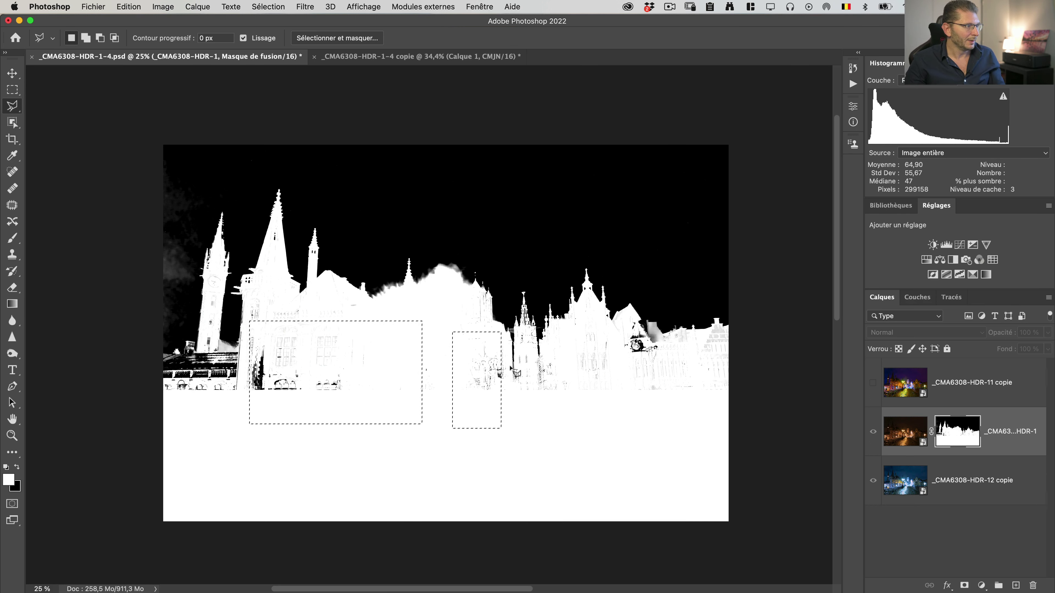
pyautogui.press('shift')
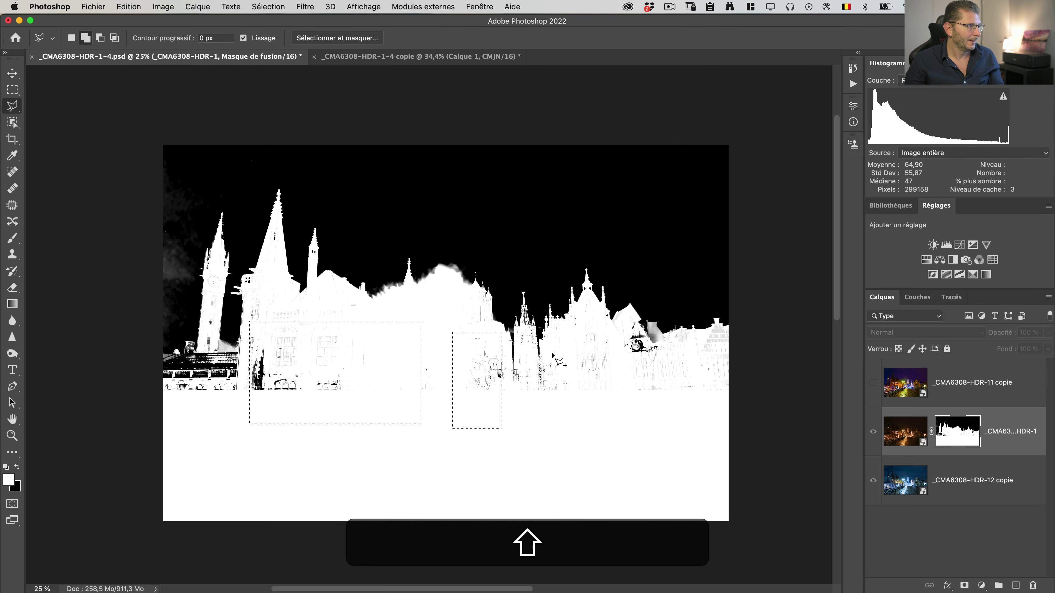
pyautogui.click(552, 353)
pyautogui.click(589, 317)
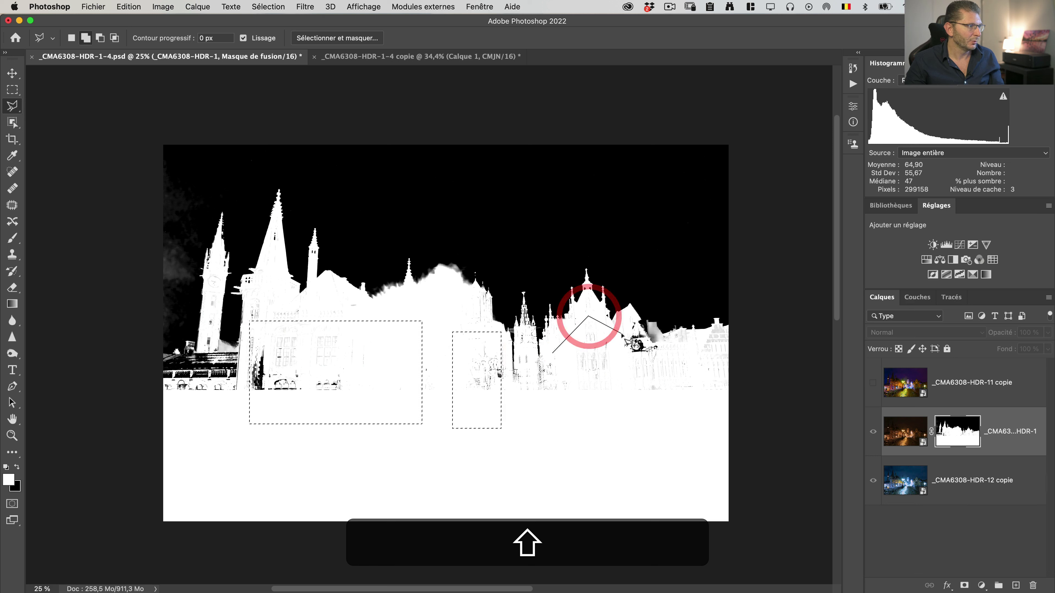
pyautogui.click(621, 333)
pyautogui.click(629, 319)
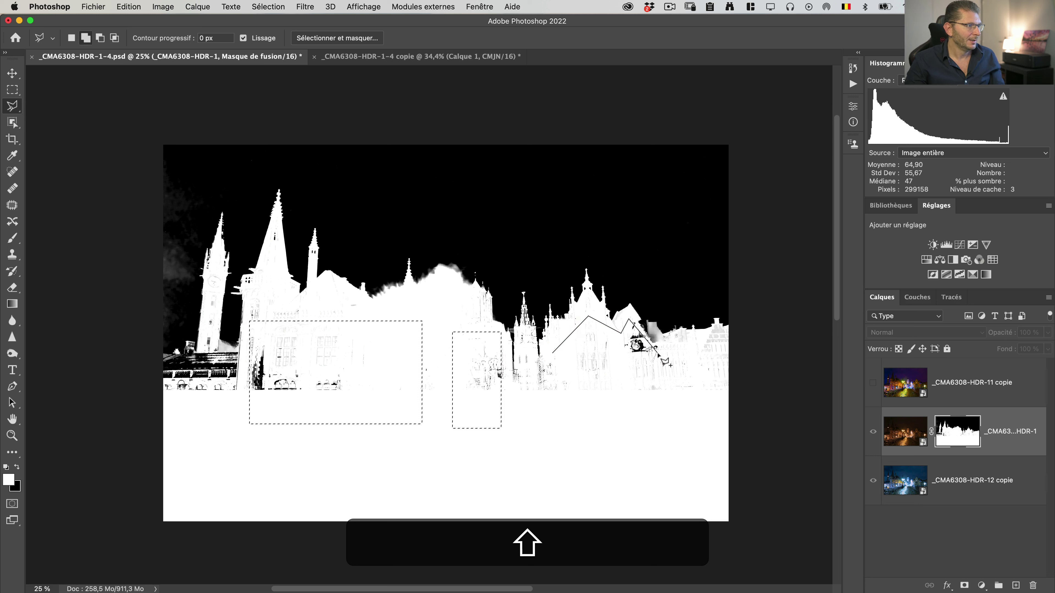
pyautogui.click(656, 353)
pyautogui.click(740, 332)
pyautogui.click(763, 449)
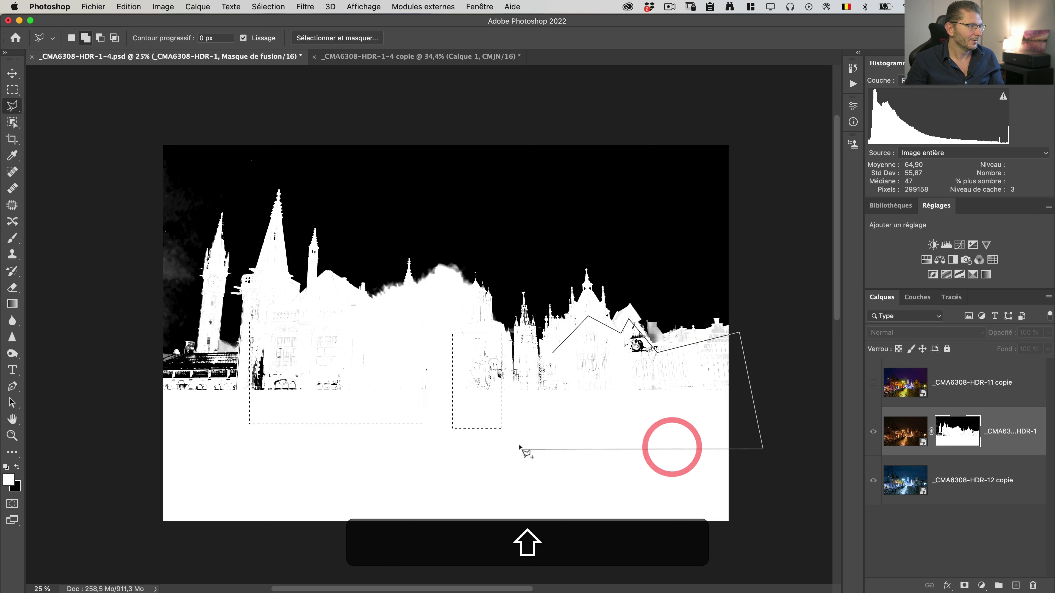
pyautogui.click(521, 449)
pyautogui.click(518, 403)
pyautogui.click(553, 353)
# - Fill the combined building selections on the mask with white and deselect
pyautogui.press('alt')
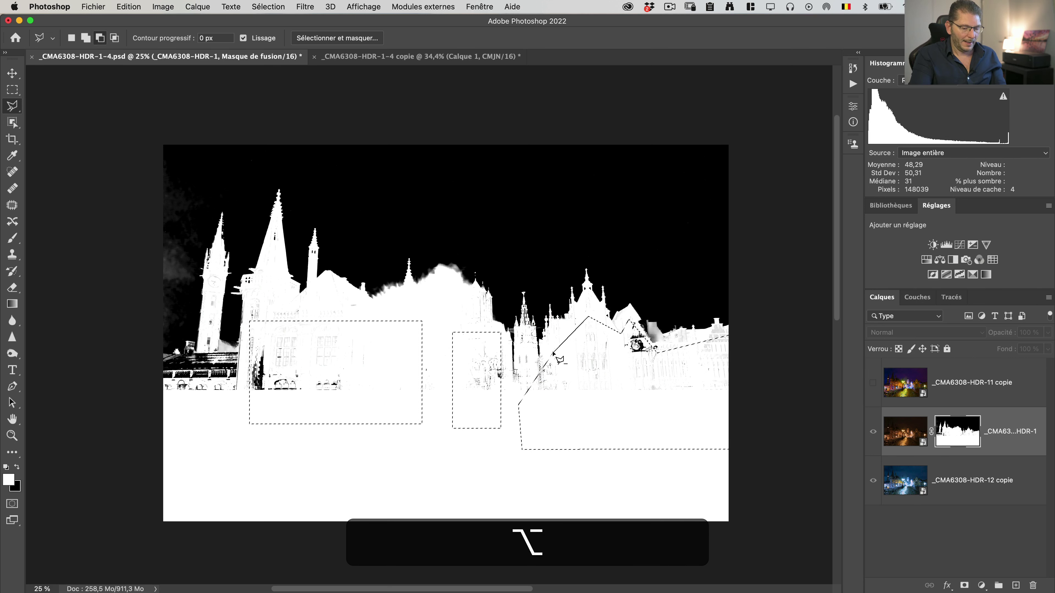
pyautogui.hotkey('alt', 'BackSpace')
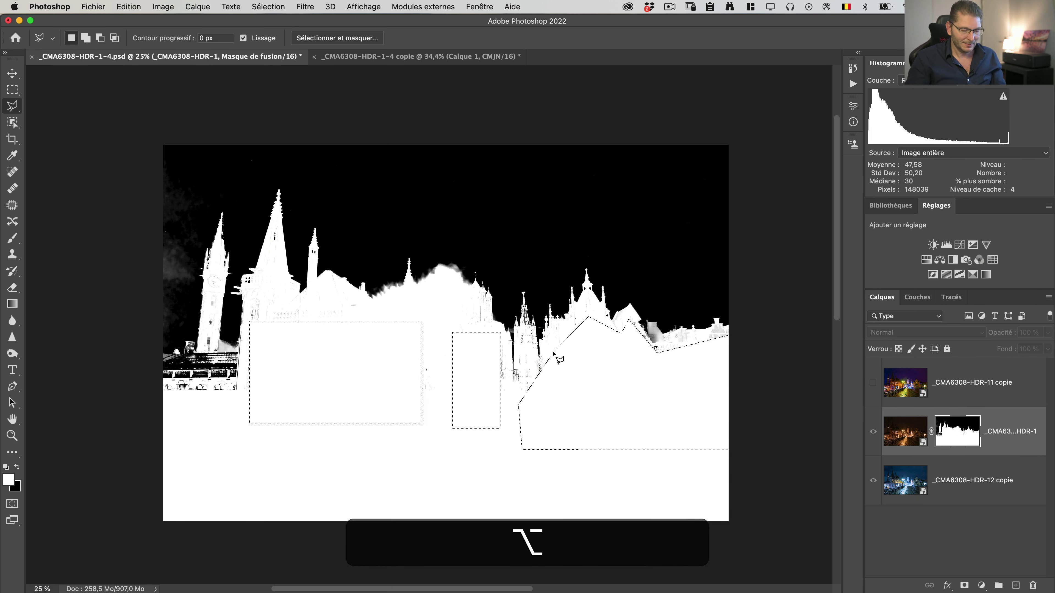
pyautogui.press('super+d')
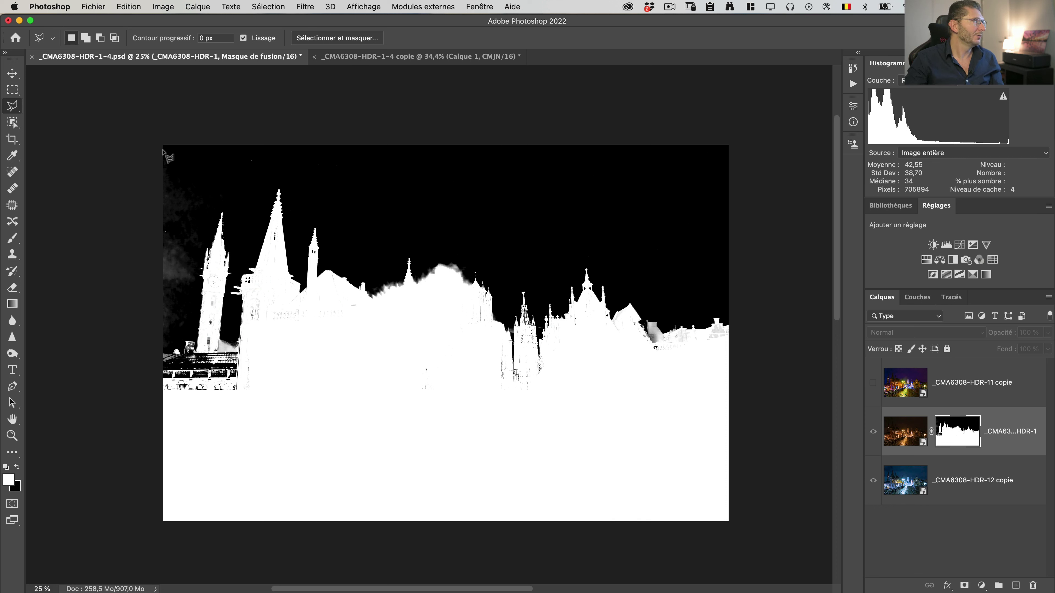
# - Outline the grey cloudy patch of sky between the image's left edge and the leftmost tower with a freehand lasso selection
pyautogui.press('alt')
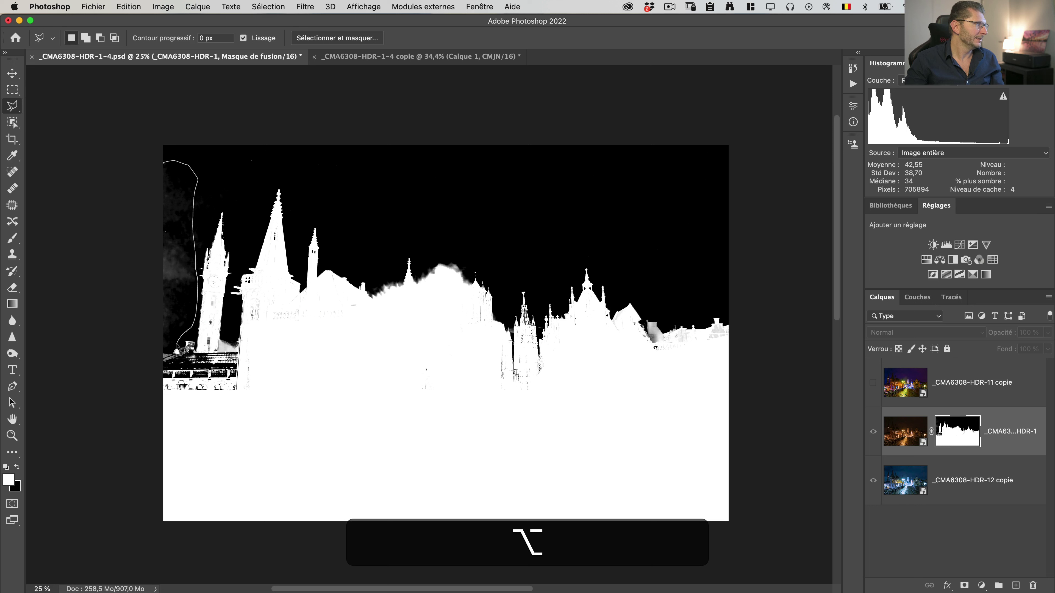
pyautogui.click(99, 165)
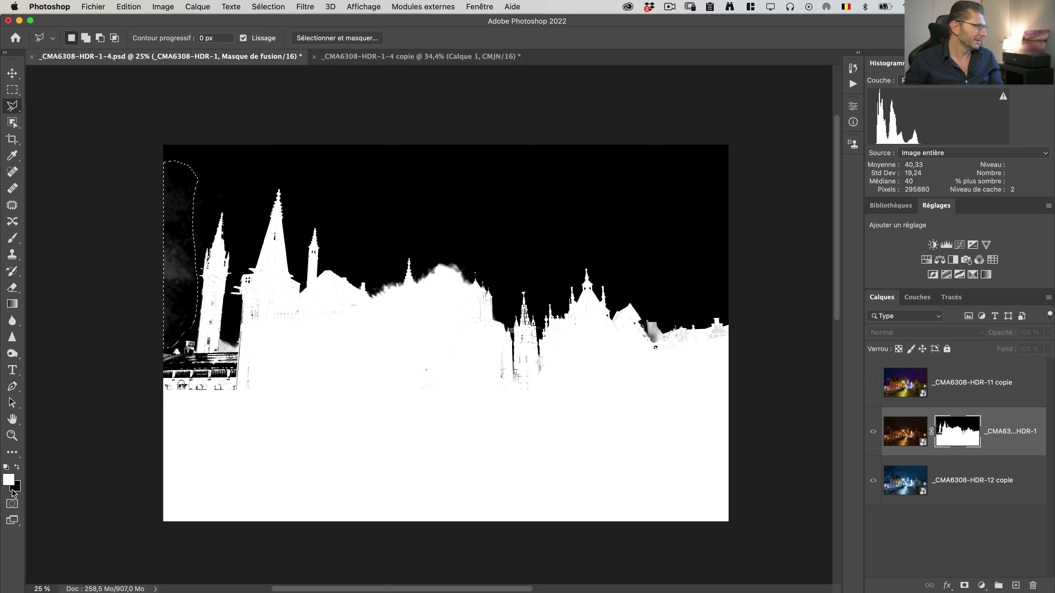
# - Fill the selected sky area beside the clock tower with black on the layer mask, deselect, and return to the image view
pyautogui.press('ctrl')
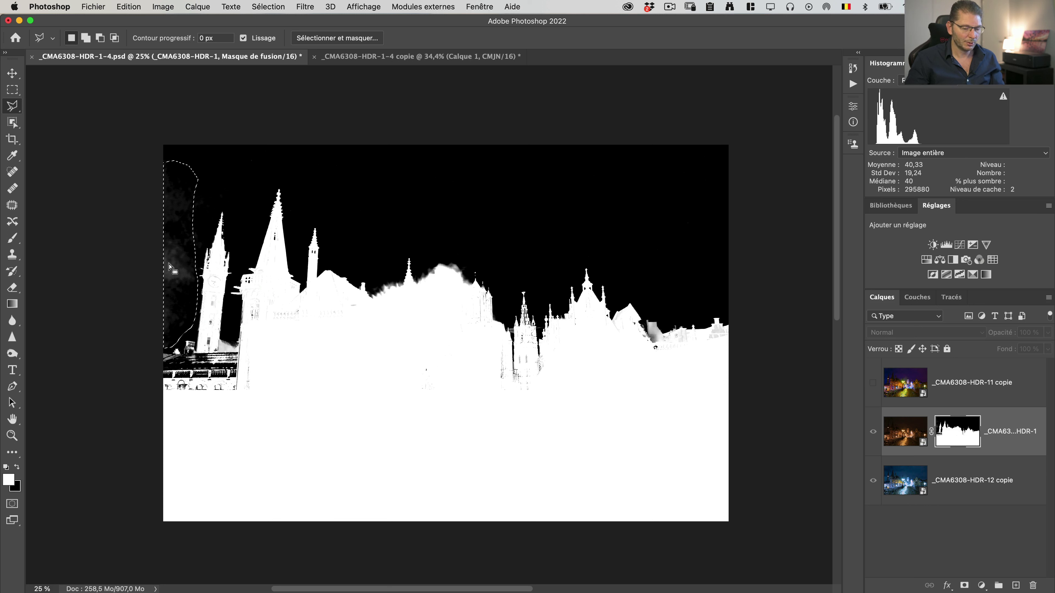
pyautogui.press('super')
pyautogui.press('super+BackSpace')
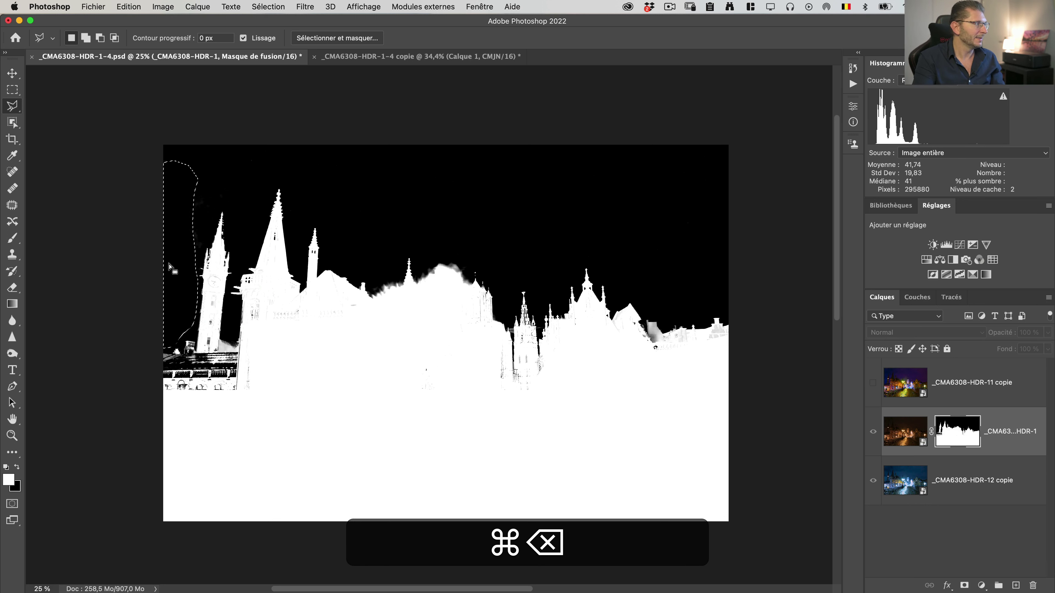
pyautogui.press('super+d')
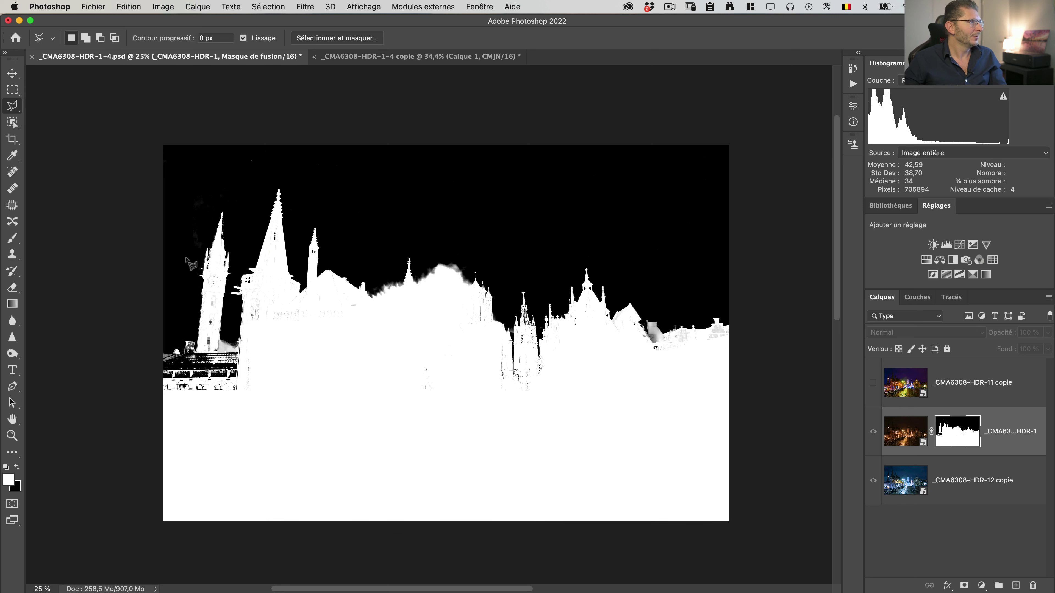
pyautogui.keyDown('alt'); pyautogui.click(961, 434); pyautogui.keyUp('alt')
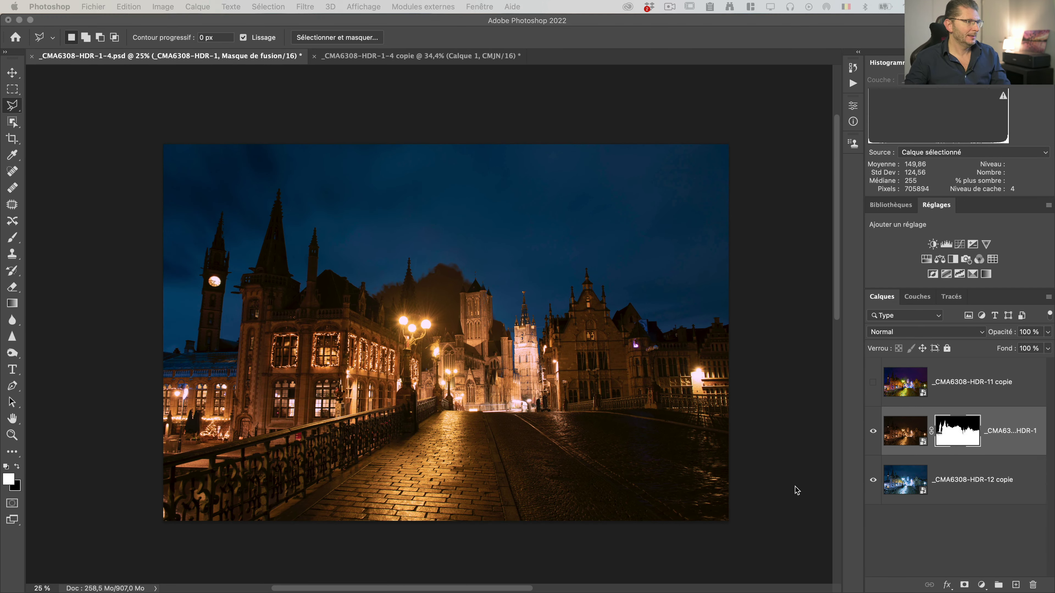
# - Outline the blue-tinted wall, turret and lamp globes behind the gabled building with the Polygonal Lasso, fill the mask there with white, and deselect
pyautogui.press('z')
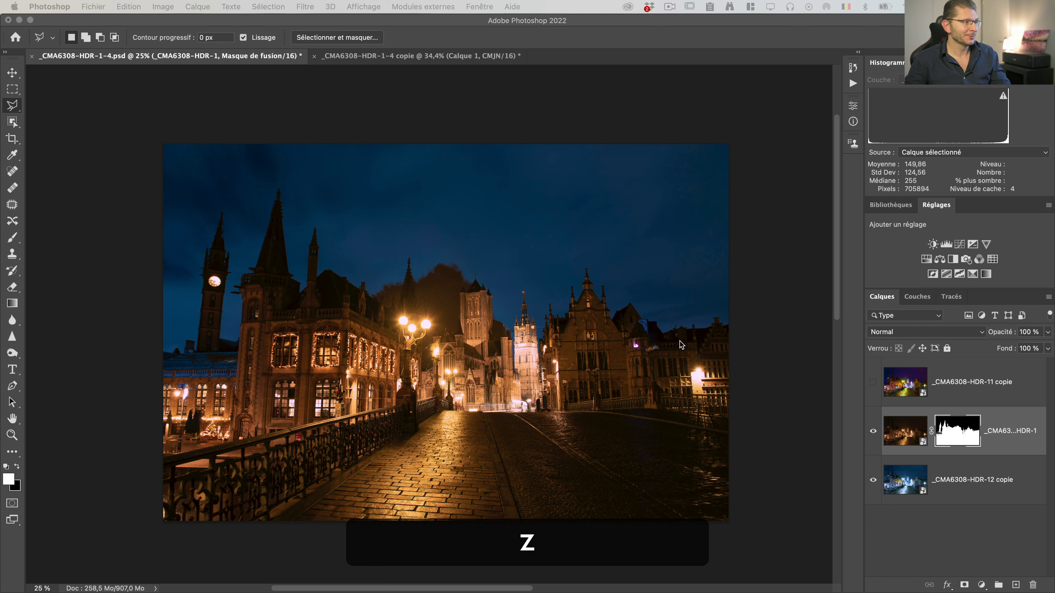
pyautogui.click(732, 359)
pyautogui.press('z')
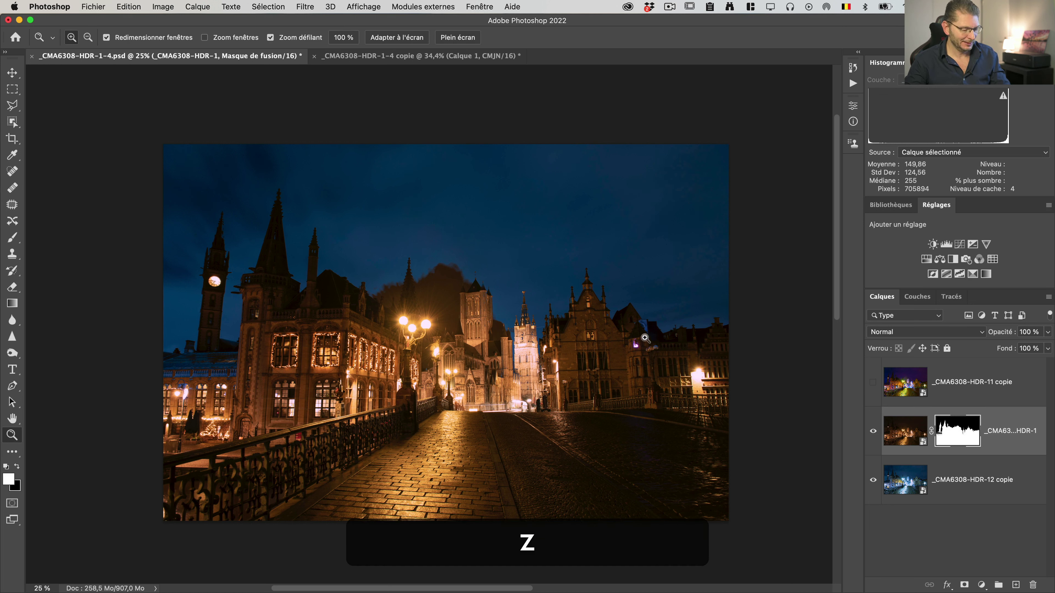
pyautogui.moveTo(629, 318); pyautogui.dragTo(555, 333)
pyautogui.press('space')
pyautogui.click(557, 333)
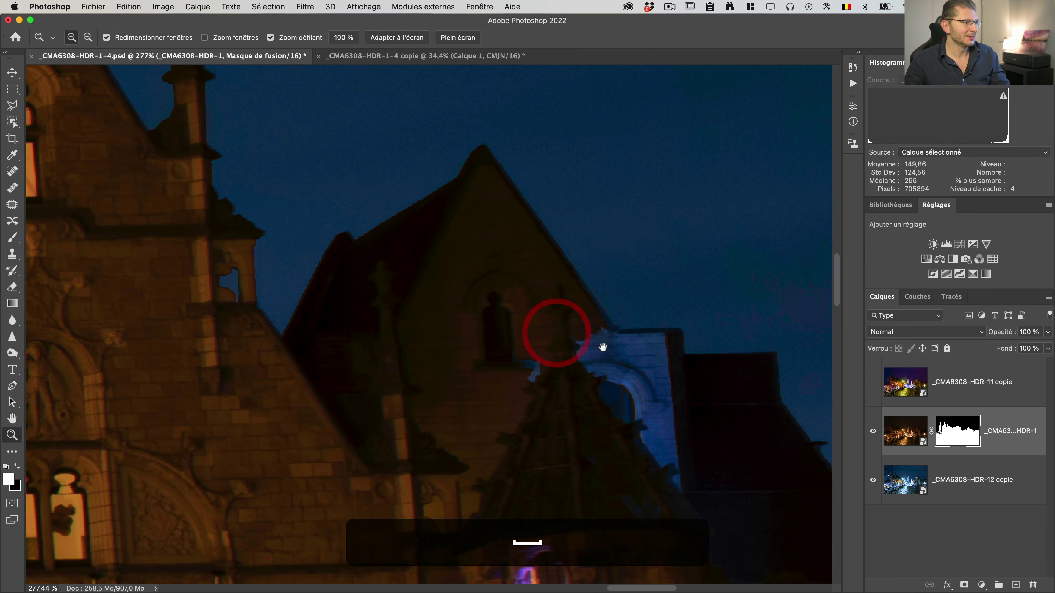
pyautogui.press('l')
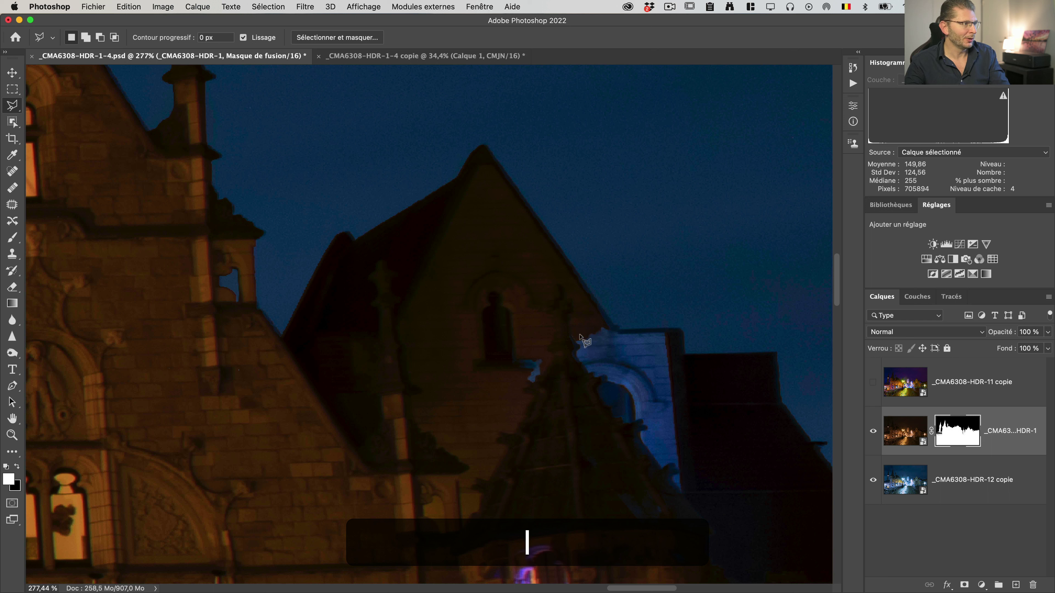
pyautogui.click(566, 333)
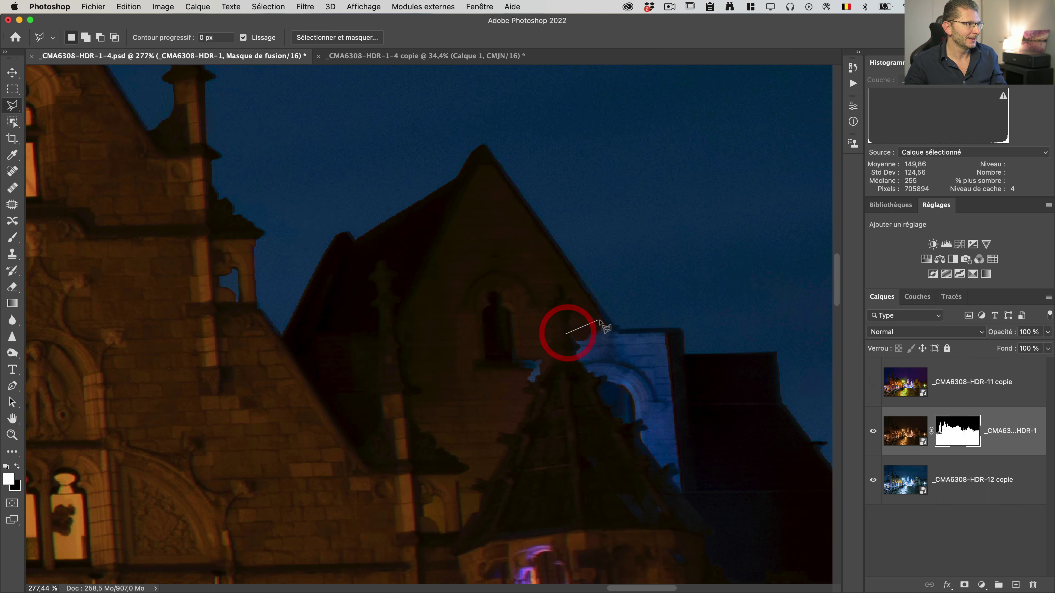
pyautogui.click(603, 321)
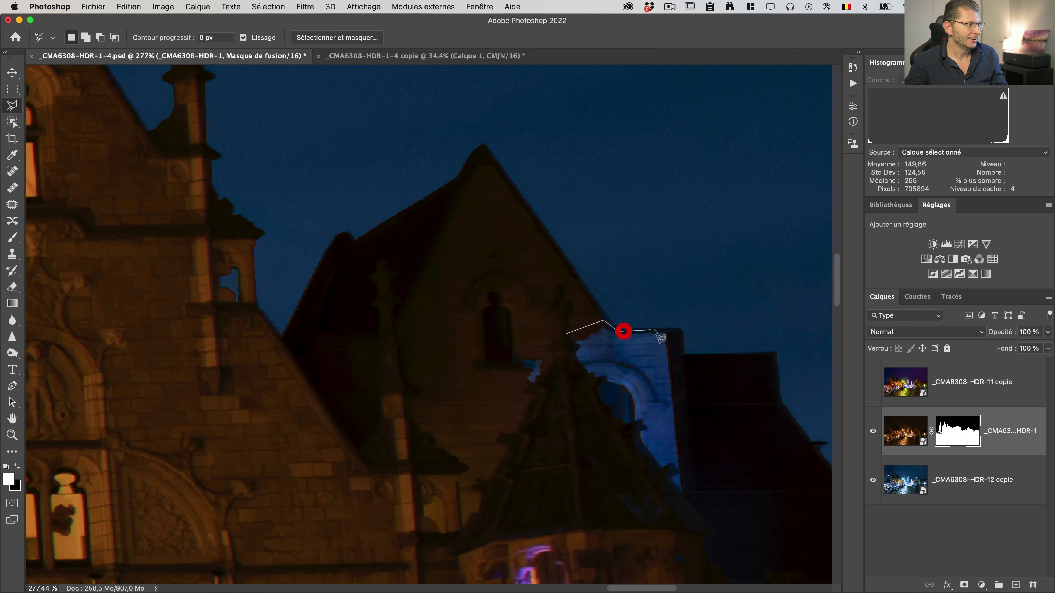
pyautogui.click(706, 512)
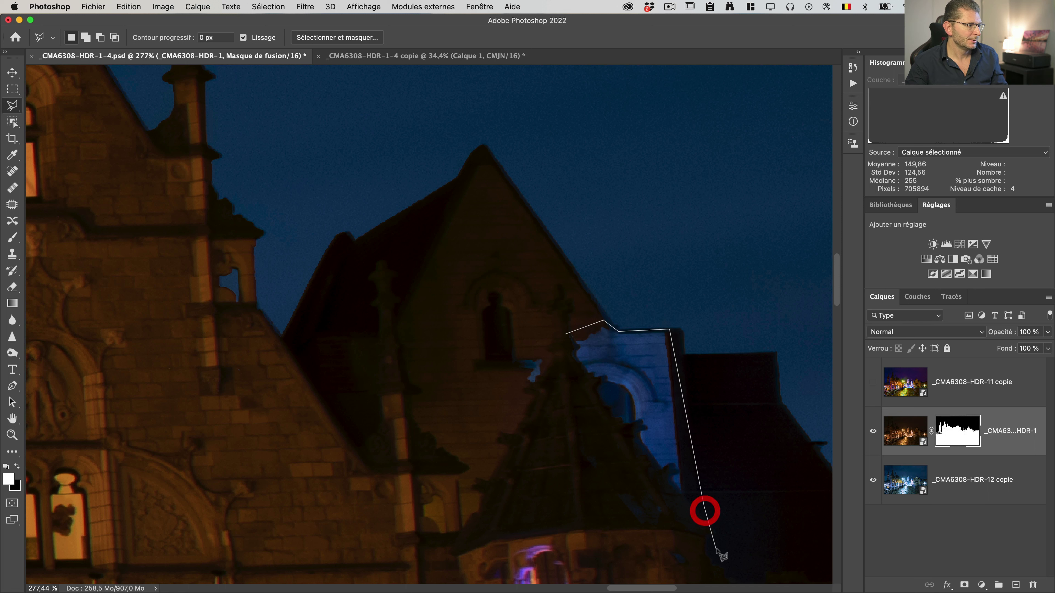
pyautogui.press('space')
pyautogui.moveTo(698, 553); pyautogui.dragTo(597, 440)
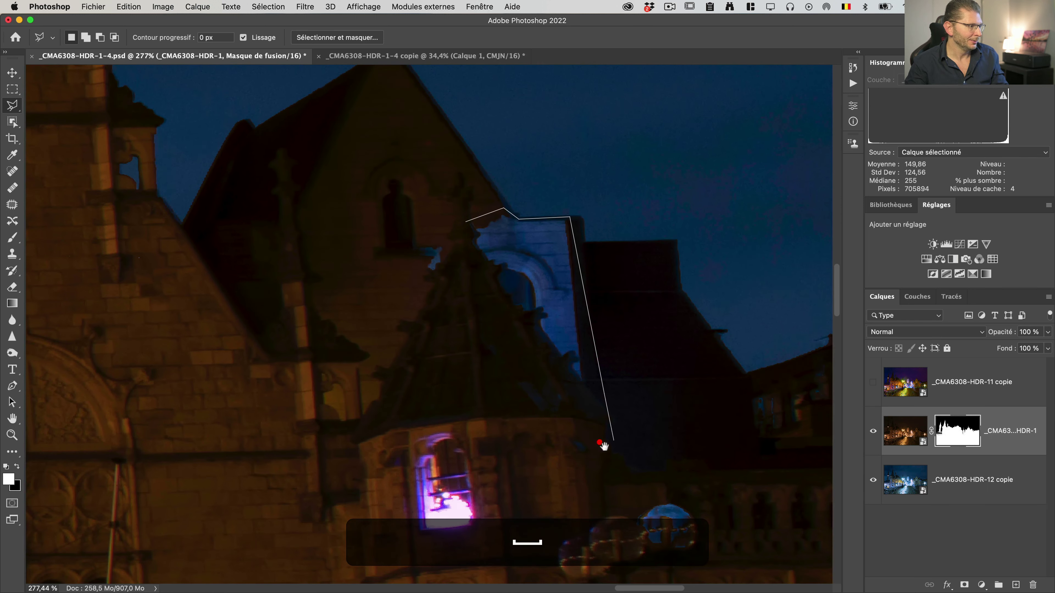
pyautogui.click(727, 503)
pyautogui.press('space')
pyautogui.moveTo(719, 516); pyautogui.dragTo(667, 350)
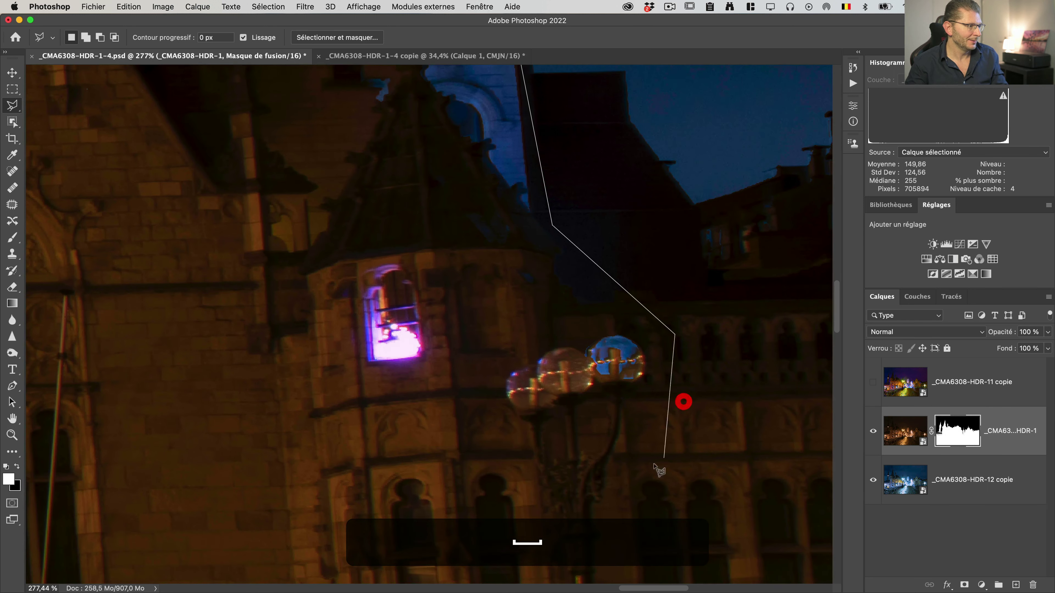
pyautogui.click(587, 486)
pyautogui.click(450, 460)
pyautogui.click(343, 355)
pyautogui.click(332, 294)
pyautogui.press('space')
pyautogui.click(329, 282)
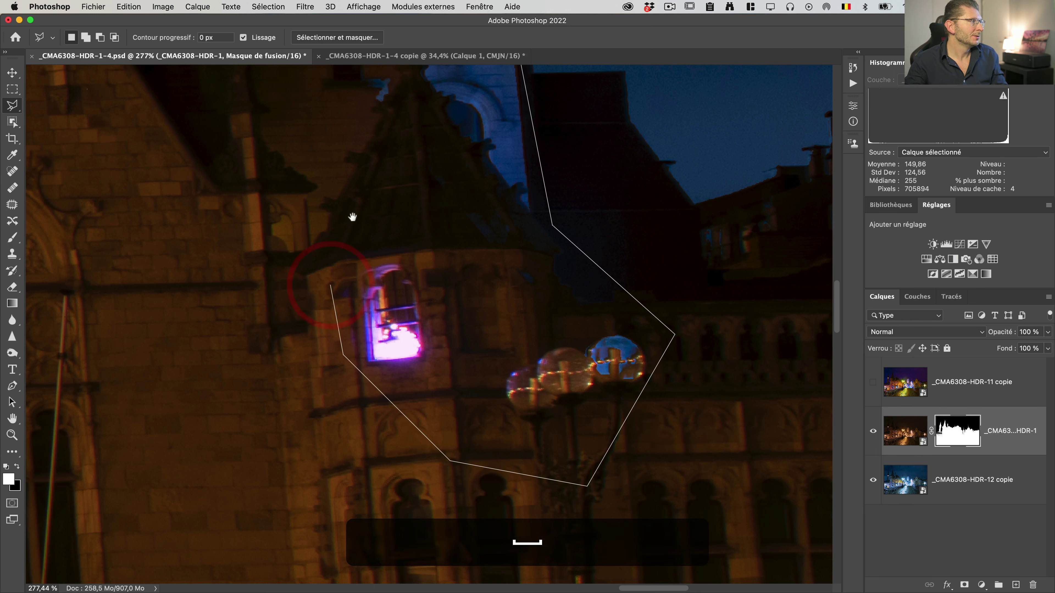
pyautogui.moveTo(353, 219); pyautogui.dragTo(352, 389)
pyautogui.click(353, 221)
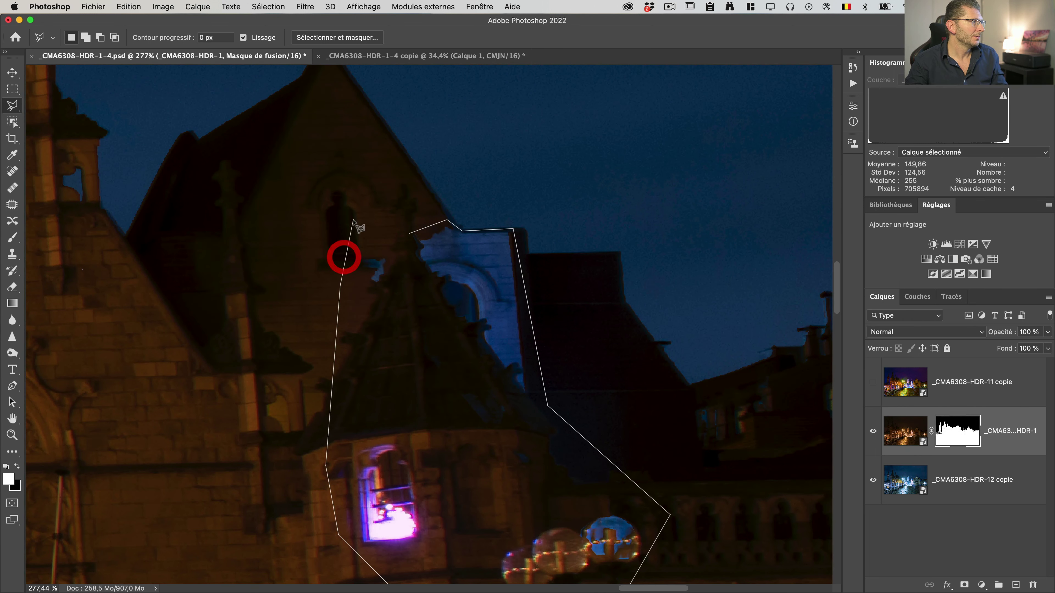
pyautogui.click(410, 235)
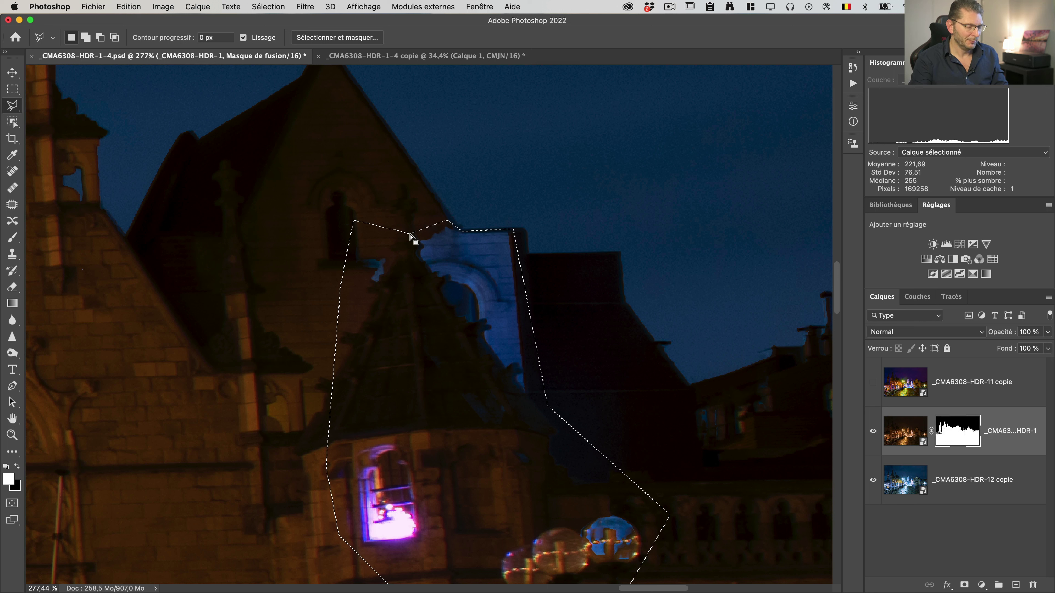
pyautogui.hotkey('alt', 'BackSpace')
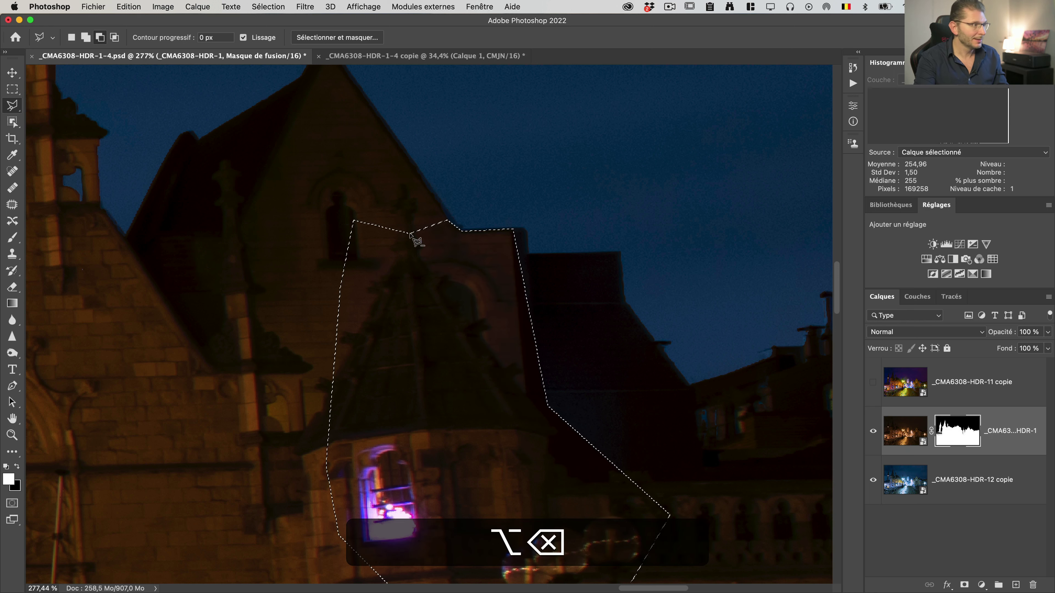
pyautogui.press('super+d')
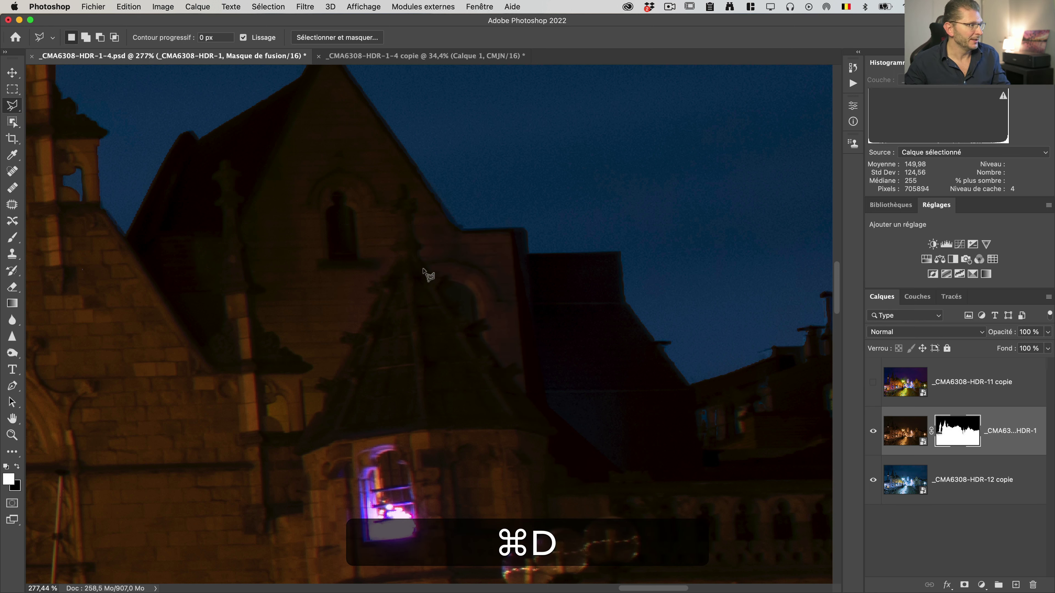
# - Select the bluish roof windows beside the brick chimney with the Polygonal Lasso and fill that mask area with white
pyautogui.moveTo(676, 384); pyautogui.dragTo(424, 327)
pyautogui.click(430, 342)
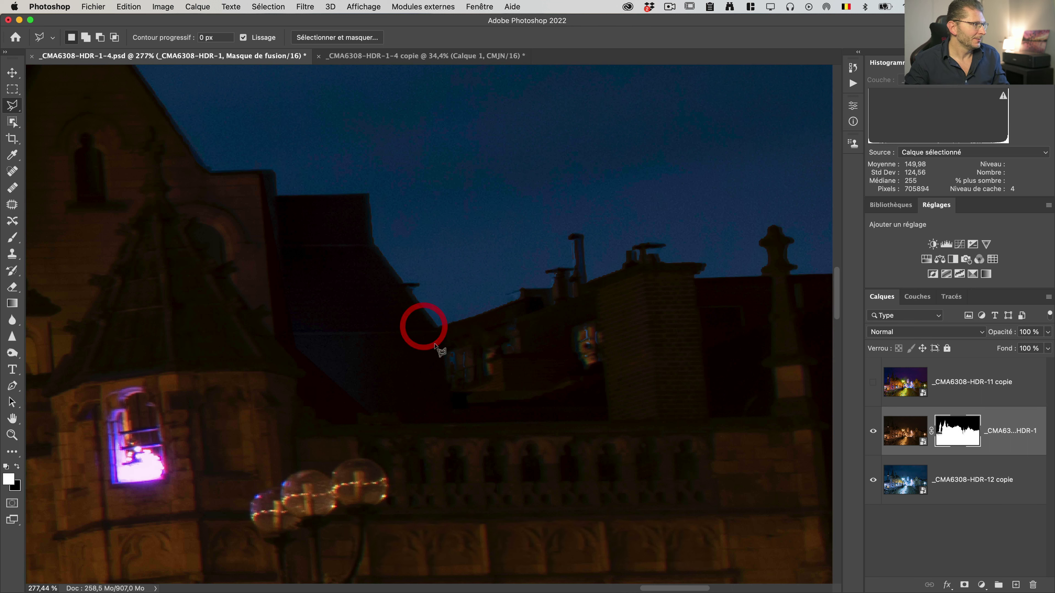
pyautogui.click(621, 295)
pyautogui.click(643, 379)
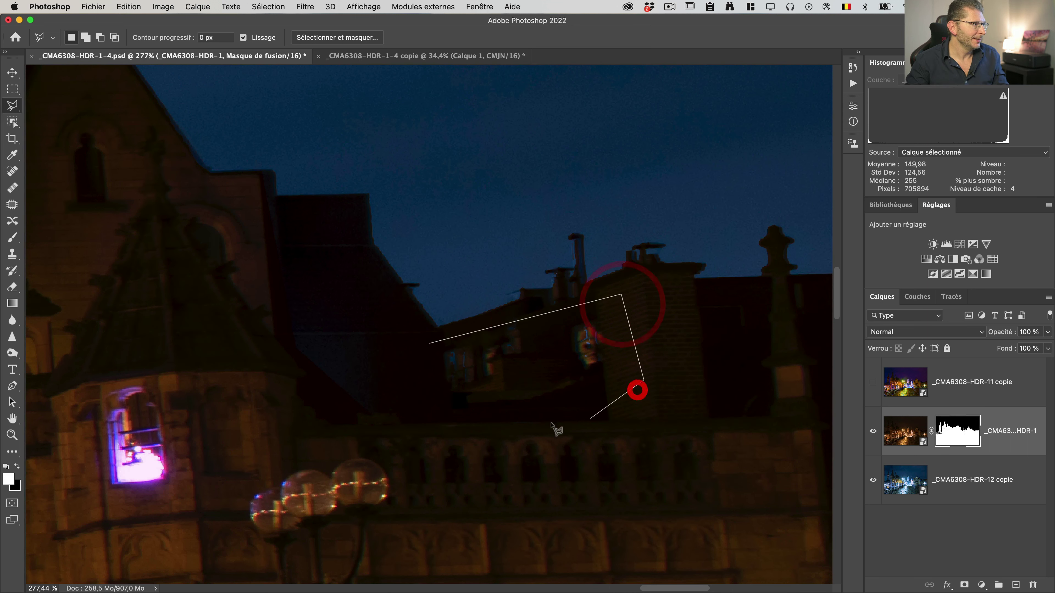
pyautogui.click(484, 430)
pyautogui.click(429, 344)
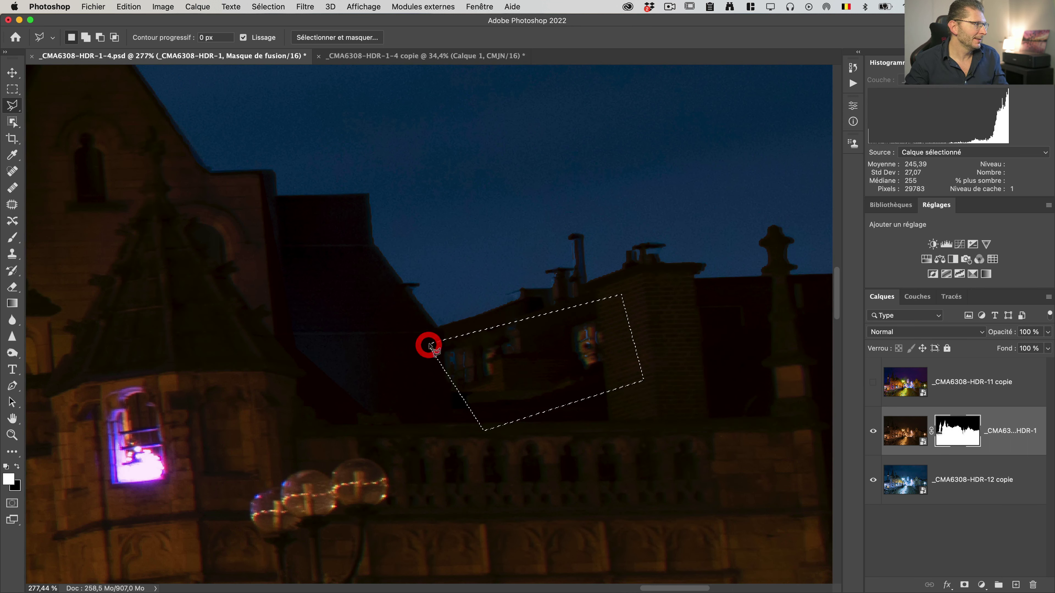
pyautogui.press('alt')
pyautogui.hotkey('alt', 'BackSpace')
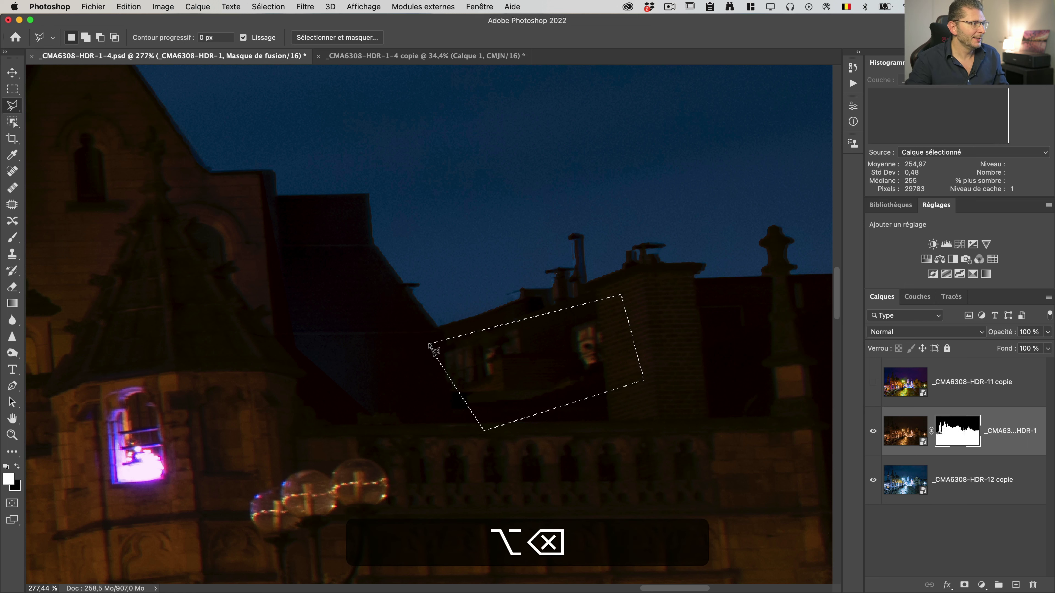
# - Try a 1.4 px feather on the _CMA6308-HDR-1 layer mask around the lit belfry
pyautogui.press('h')
pyautogui.moveTo(478, 349); pyautogui.dragTo(793, 343)
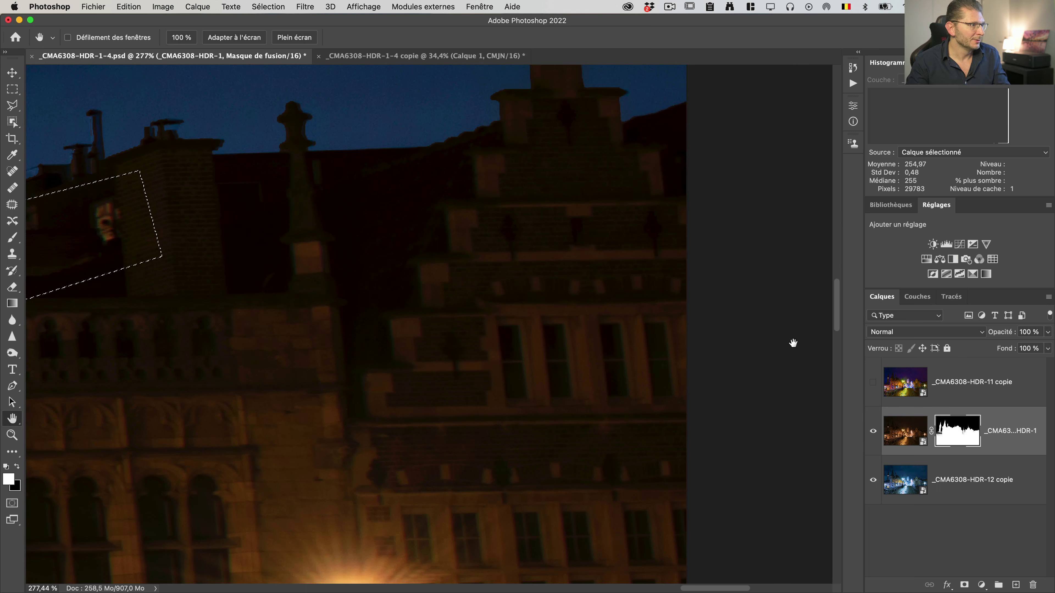
pyautogui.moveTo(548, 328); pyautogui.dragTo(620, 258)
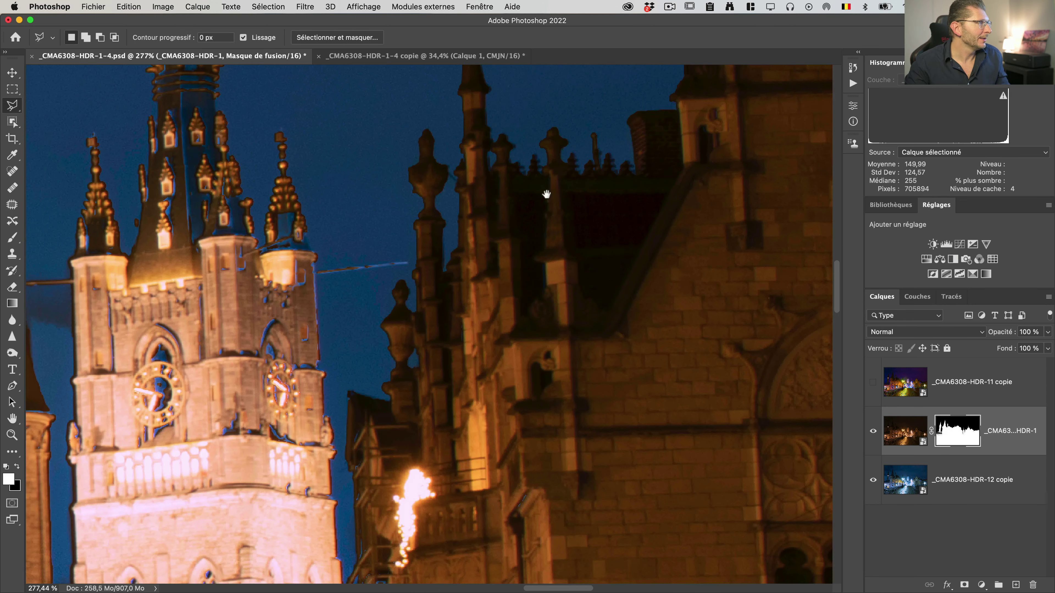
pyautogui.press('space')
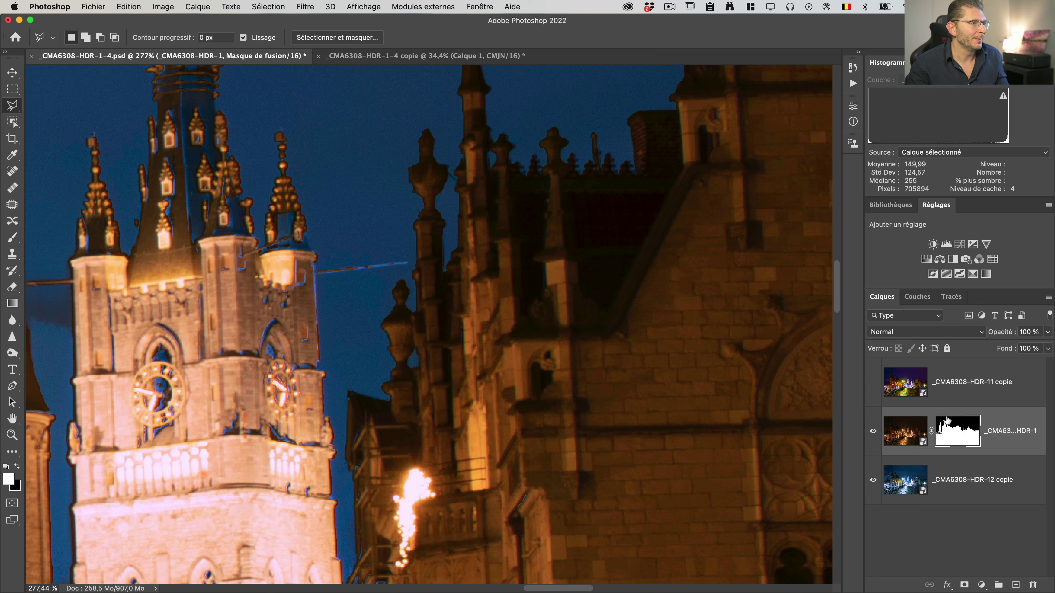
pyautogui.doubleClick(953, 435)
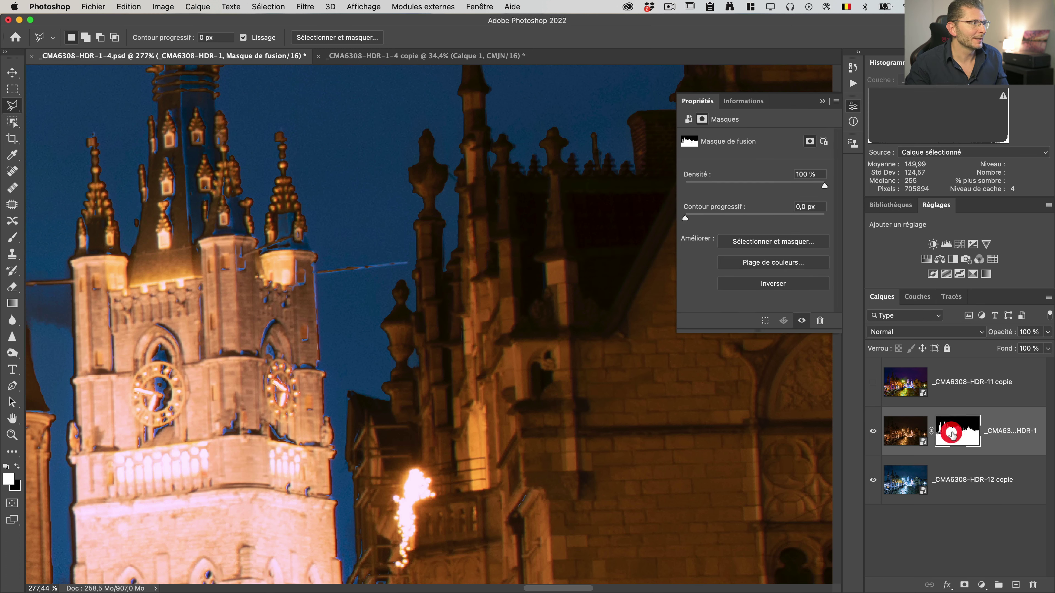
pyautogui.click(699, 219)
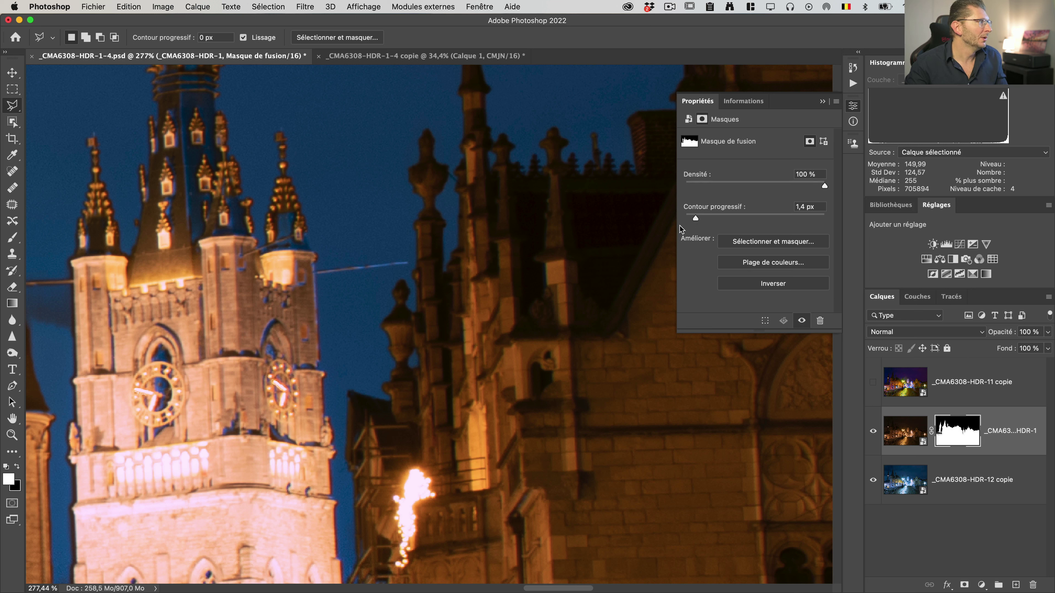
pyautogui.click(630, 233)
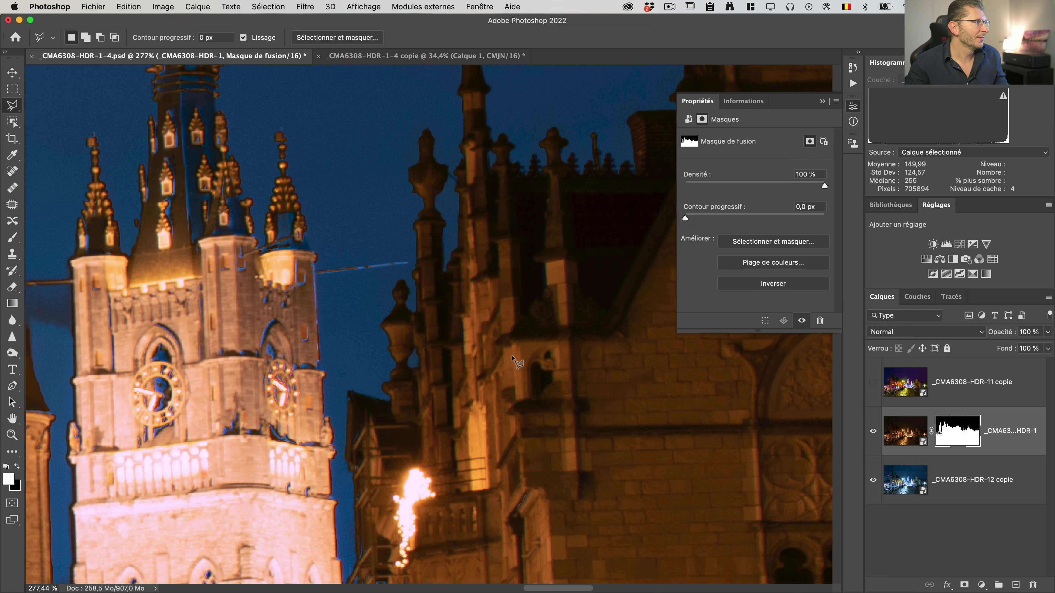
# - Outline the belfry's upper section, including its spires and clock faces, with the Polygonal Lasso, fill the mask there with white, and deselect
pyautogui.press('space')
pyautogui.moveTo(409, 433); pyautogui.dragTo(438, 224)
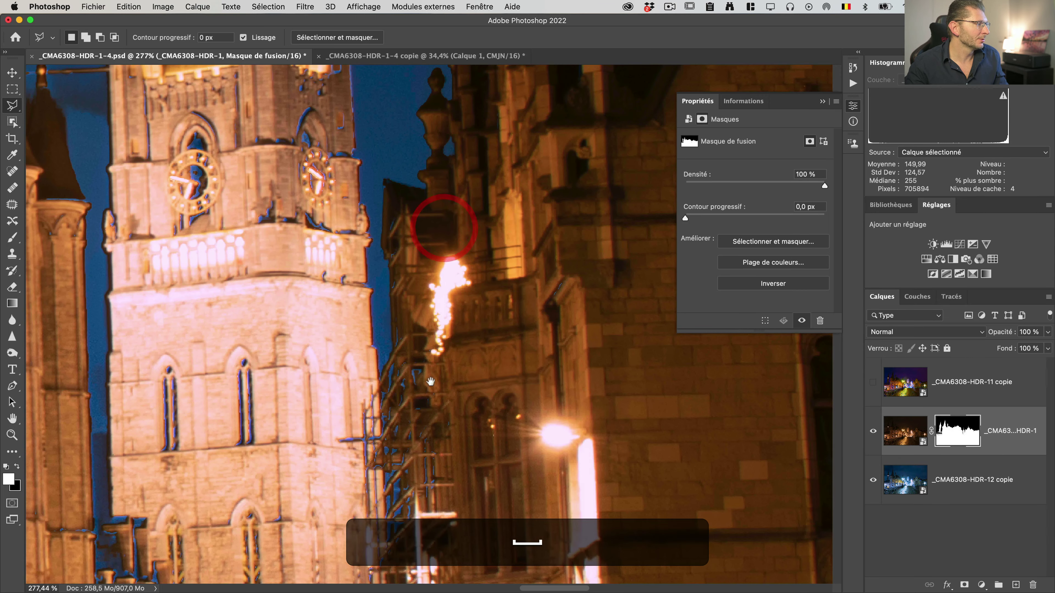
pyautogui.moveTo(425, 388); pyautogui.dragTo(431, 320)
pyautogui.moveTo(383, 454); pyautogui.dragTo(404, 345)
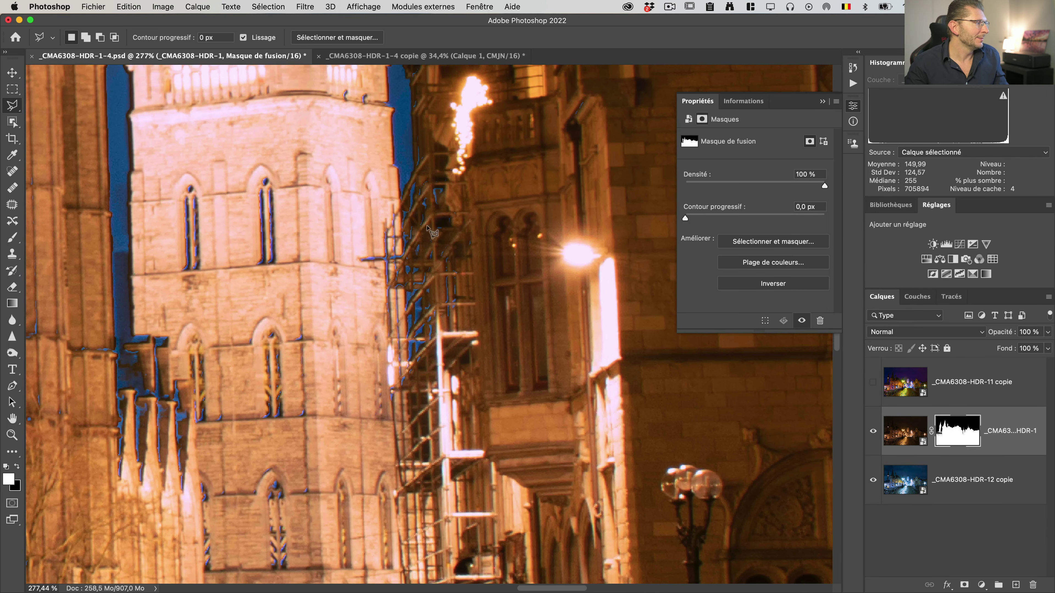
pyautogui.press('space')
pyautogui.moveTo(344, 219); pyautogui.dragTo(438, 259)
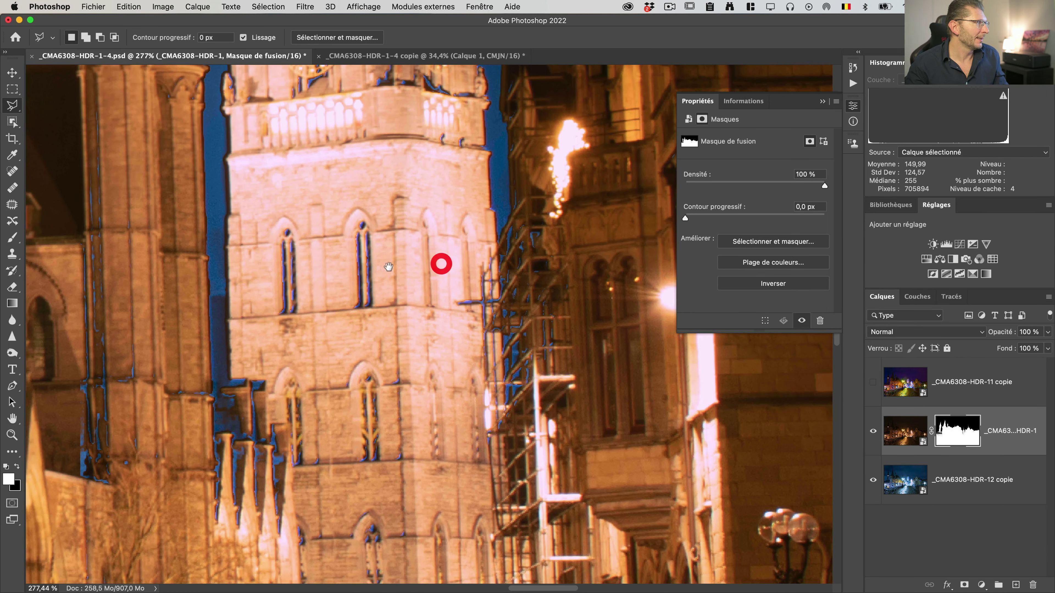
pyautogui.moveTo(478, 292); pyautogui.dragTo(420, 487)
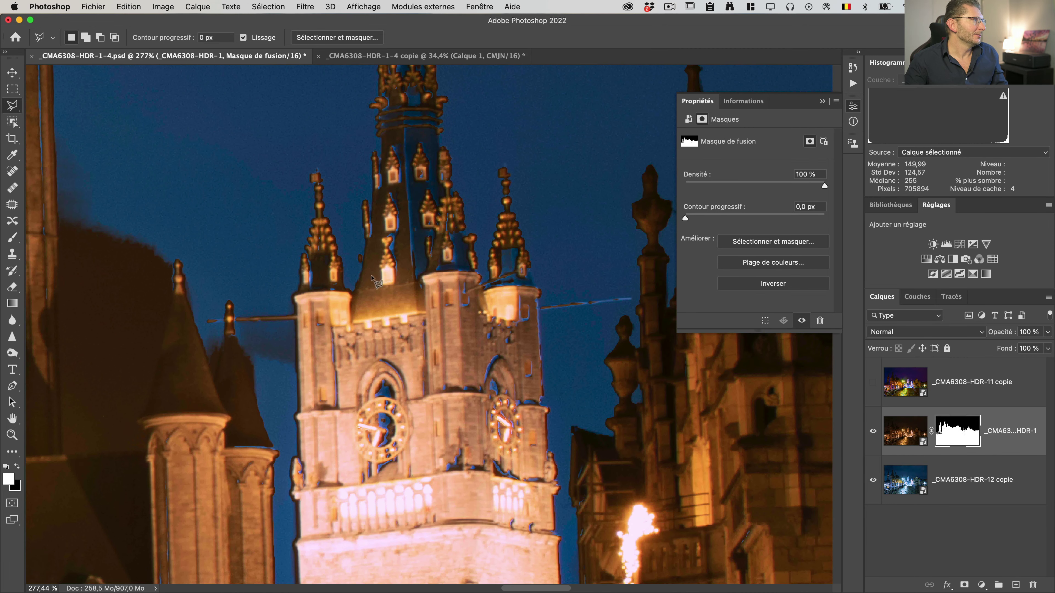
pyautogui.click(304, 255)
pyautogui.click(319, 221)
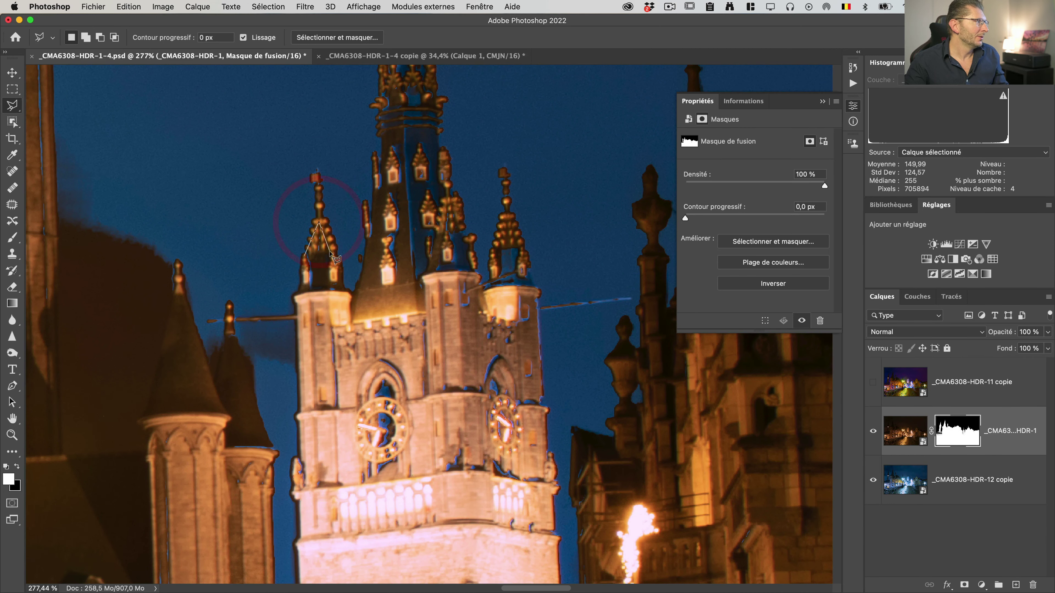
pyautogui.click(342, 295)
pyautogui.click(357, 299)
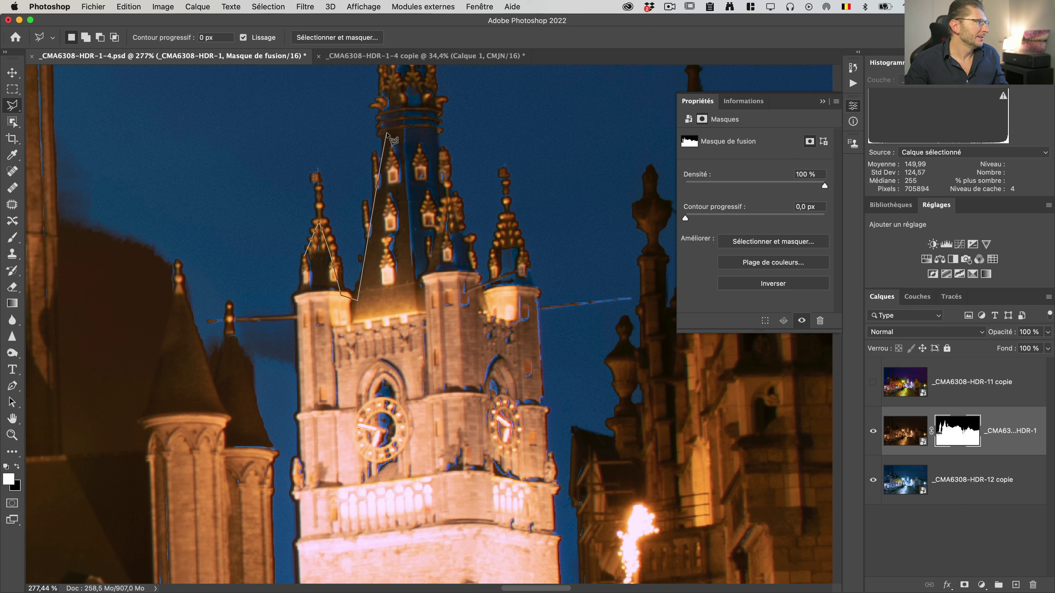
pyautogui.click(415, 77)
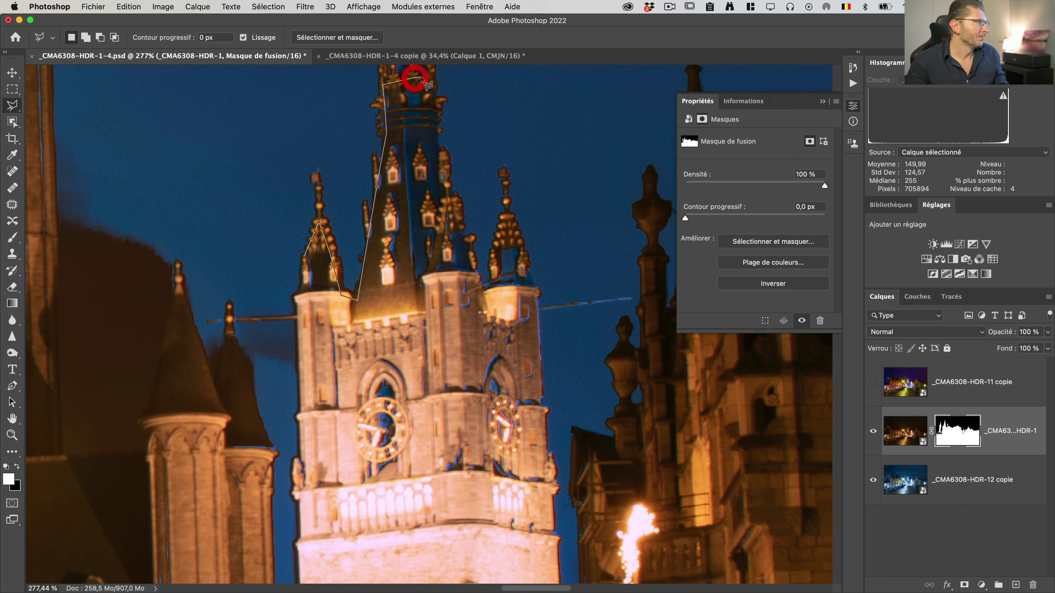
pyautogui.click(431, 80)
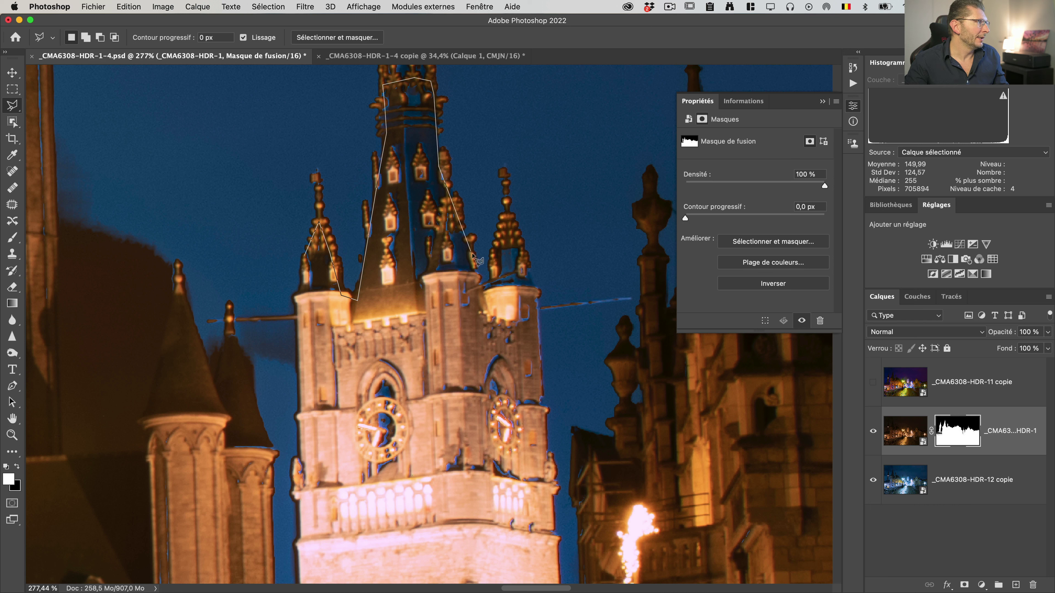
pyautogui.click(478, 285)
pyautogui.click(493, 281)
pyautogui.click(497, 257)
pyautogui.click(503, 240)
pyautogui.click(515, 240)
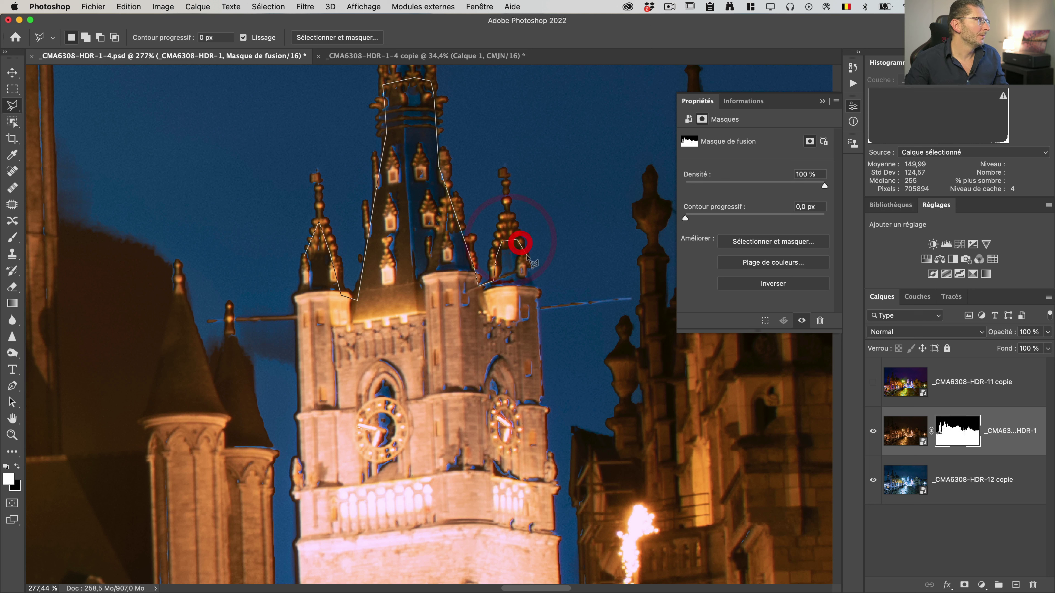
pyautogui.click(538, 291)
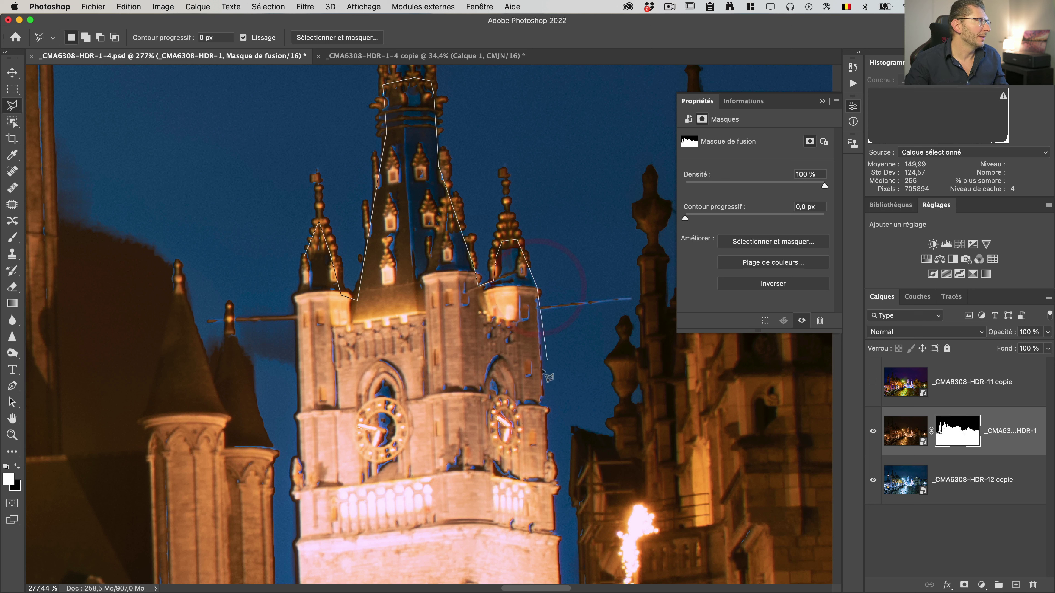
pyautogui.click(545, 409)
pyautogui.click(548, 522)
pyautogui.click(503, 552)
pyautogui.click(317, 547)
pyautogui.doubleClick(305, 257)
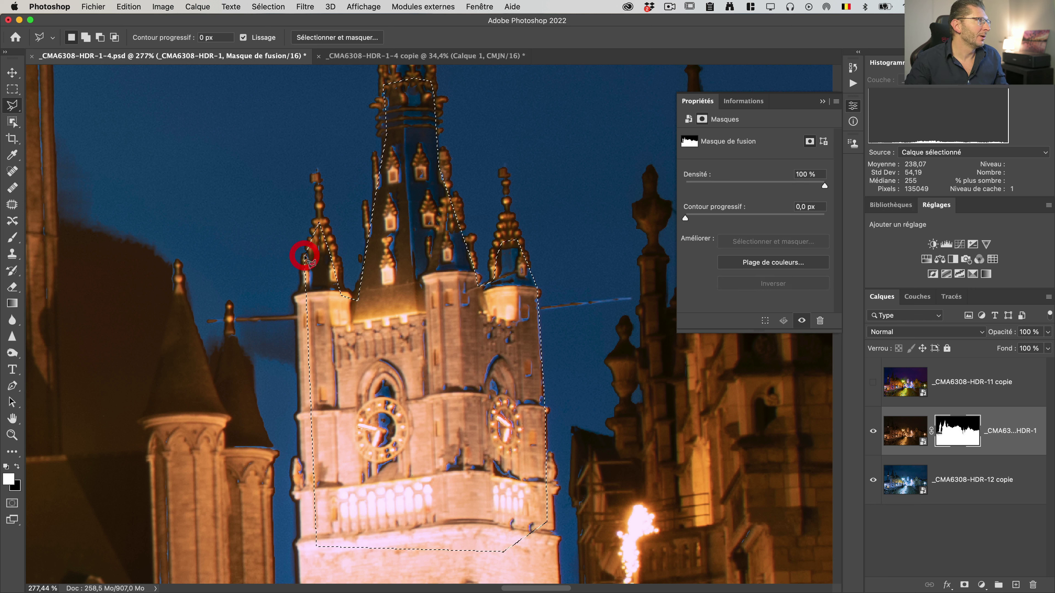
pyautogui.hotkey('alt', 'BackSpace')
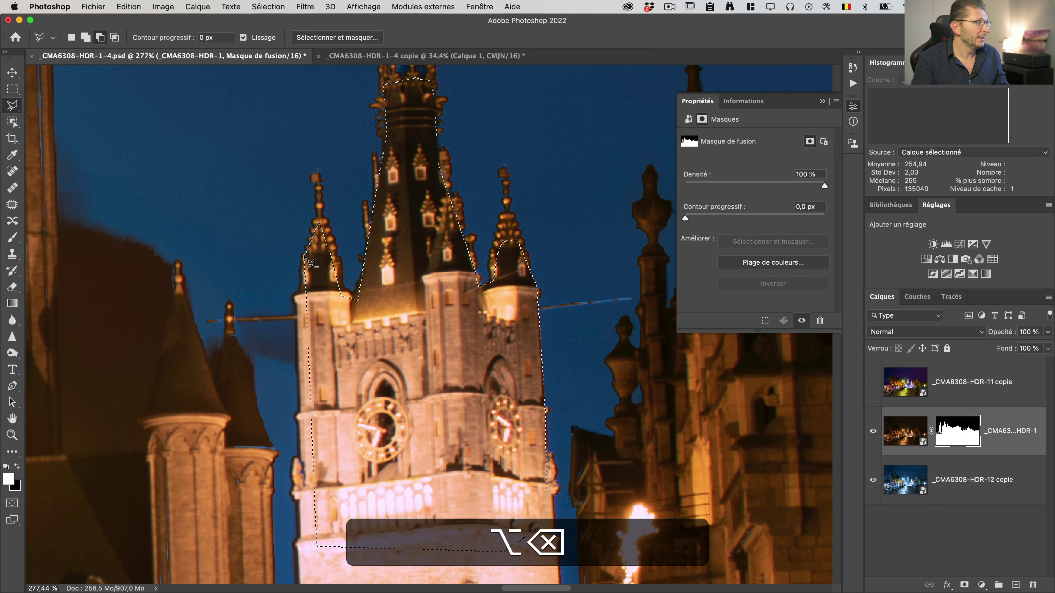
pyautogui.press('super+d')
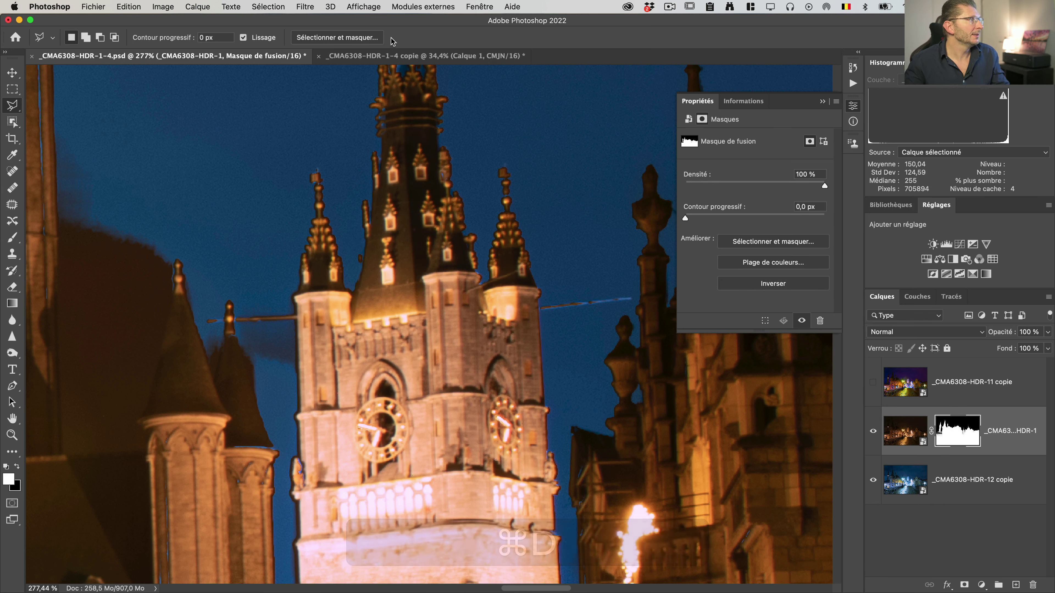
# - Display the _CMA6308-HDR-1 layer mask on its own, zoomed in on the narrow sky gap between the belfry and the turret
pyautogui.keyDown('alt'); pyautogui.click(957, 439); pyautogui.keyUp('alt')
pyautogui.keyDown('alt'); pyautogui.click(957, 440); pyautogui.keyUp('alt')
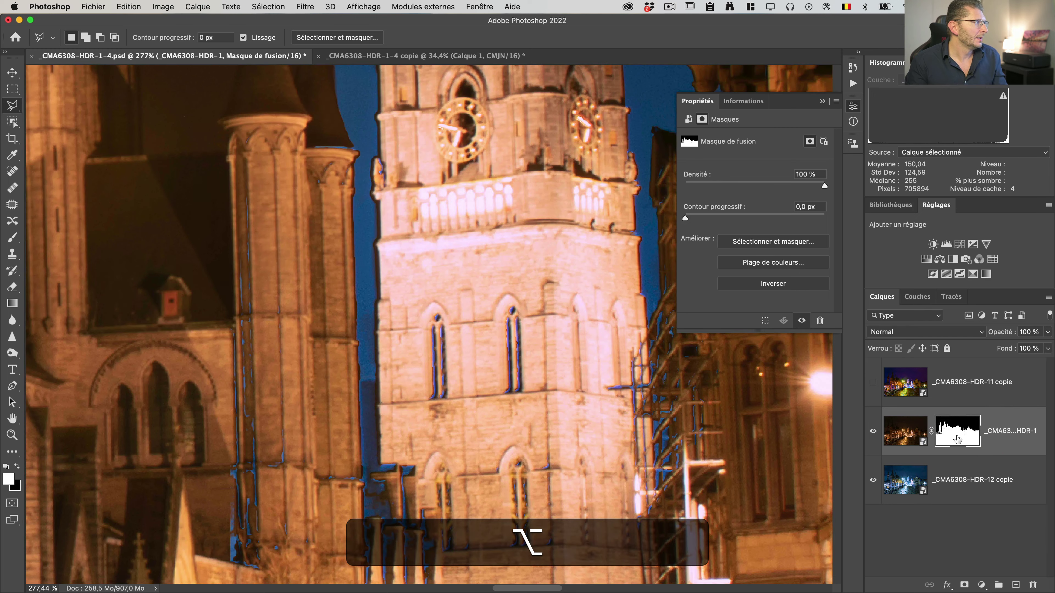
pyautogui.press('z')
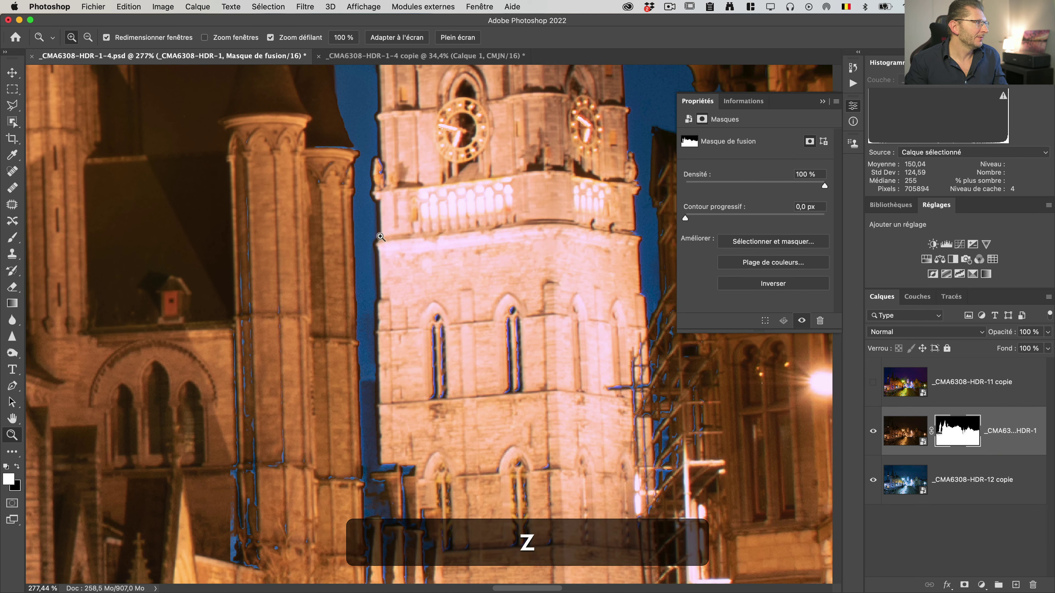
pyautogui.click(380, 233)
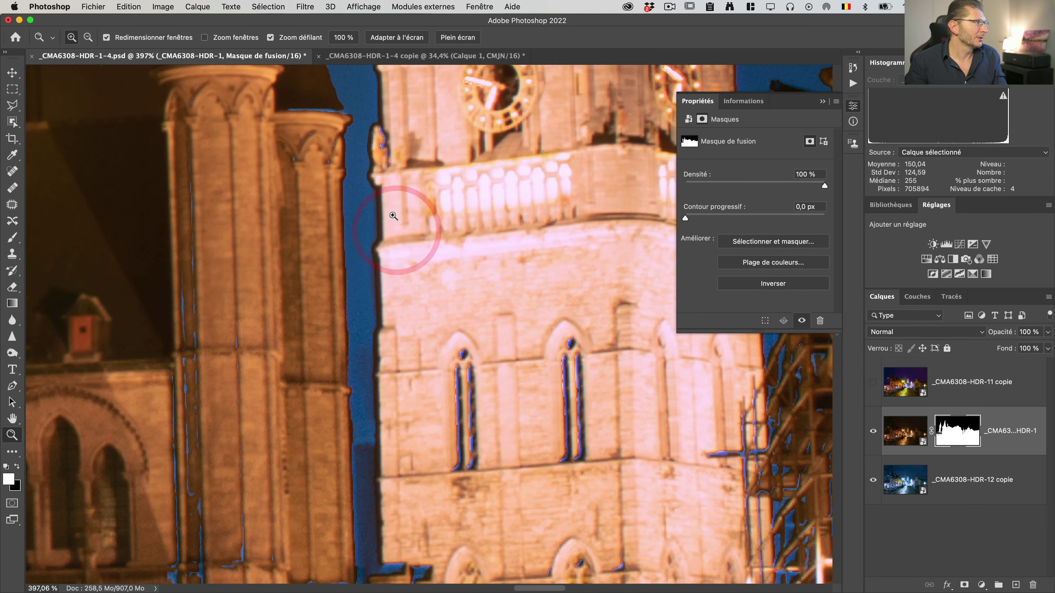
pyautogui.keyDown('alt'); pyautogui.click(953, 436); pyautogui.keyUp('alt')
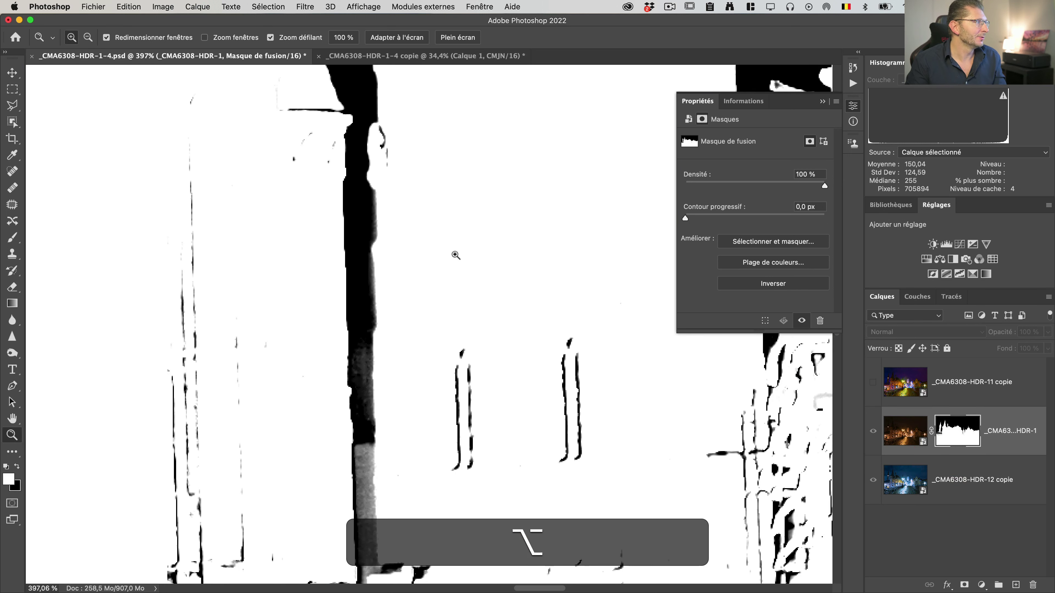
pyautogui.moveTo(368, 216)
pyautogui.mouseDown()
pyautogui.moveTo(400, 214)
pyautogui.moveTo(377, 219)
pyautogui.mouseUp()
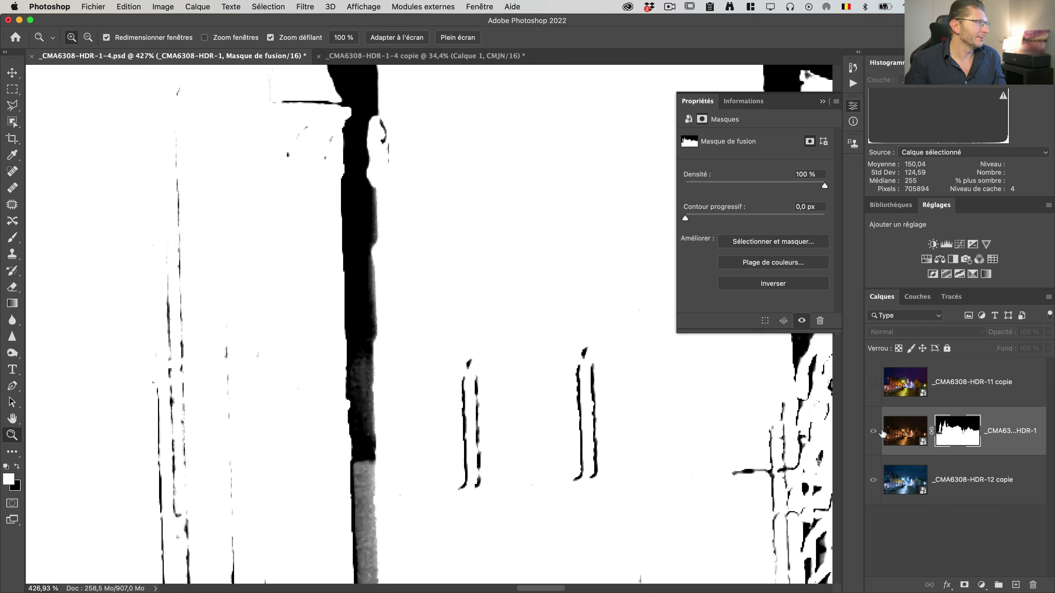
pyautogui.press('alt')
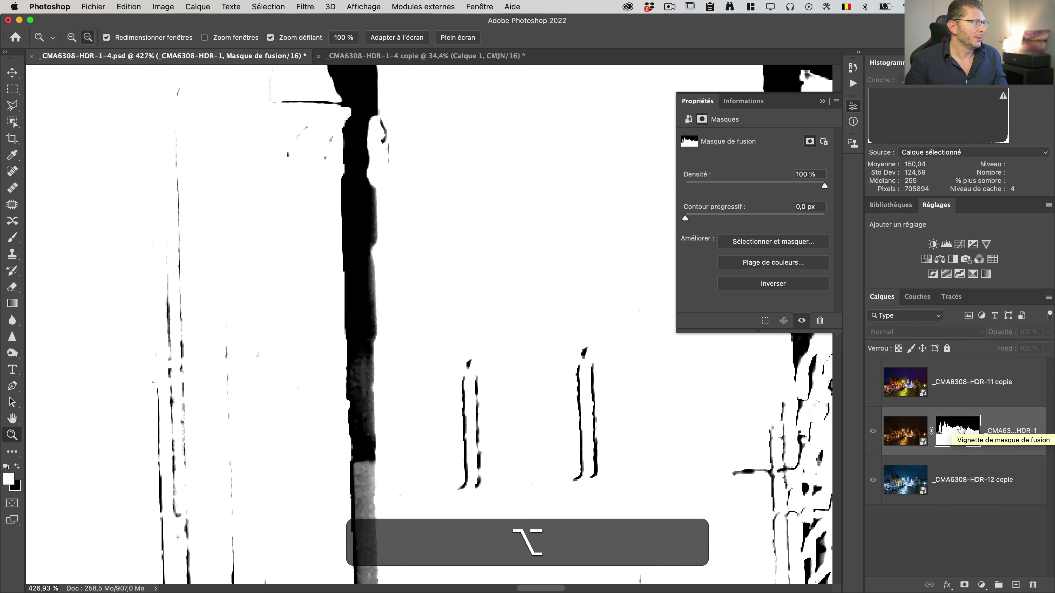
# - Switch to the Brush, reduce its size to 41 px, and make black the foreground colour
pyautogui.hotkey('alt', 'b')
pyautogui.press('b')
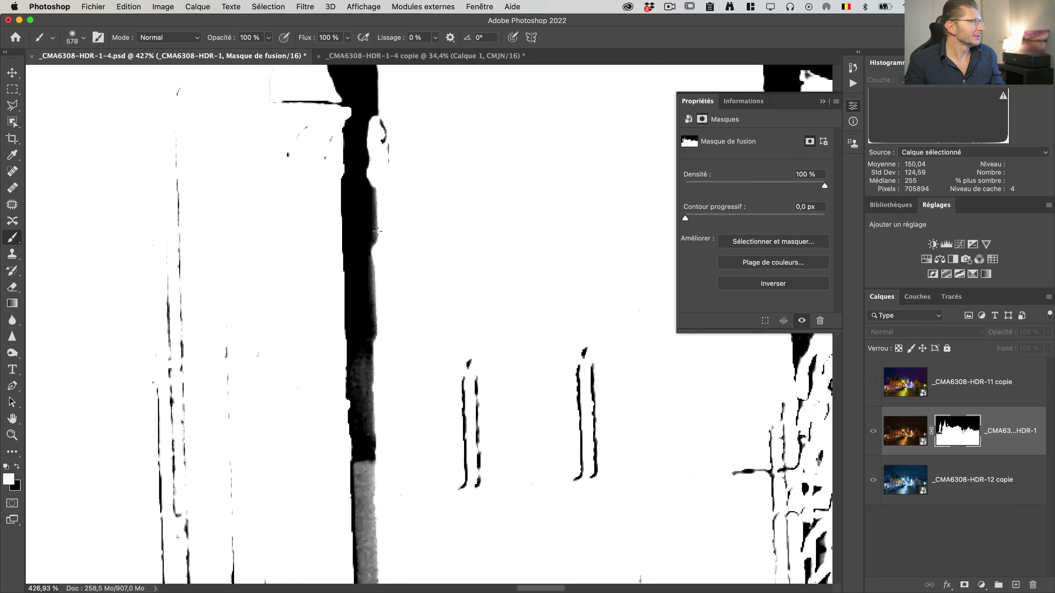
pyautogui.hotkey('ctrl', 'alt')
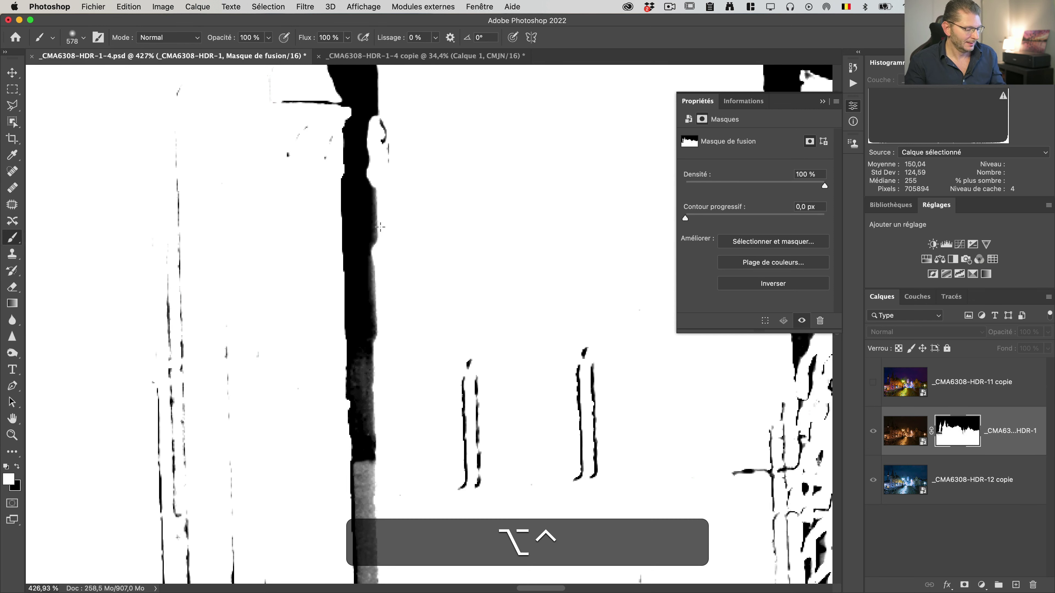
pyautogui.moveTo(386, 231); pyautogui.dragTo(457, 233)
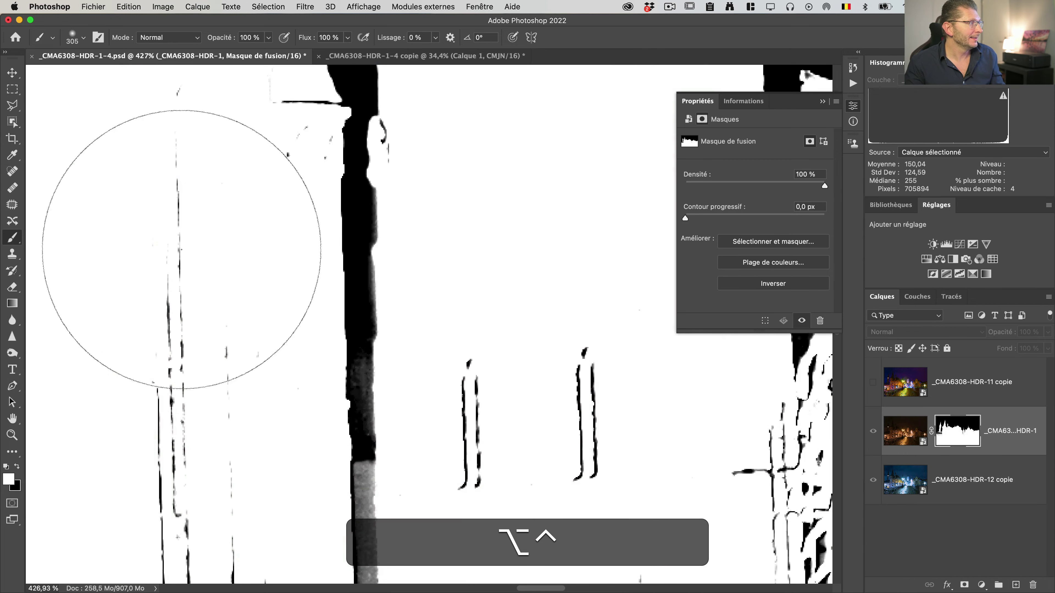
pyautogui.moveTo(364, 254); pyautogui.dragTo(142, 258)
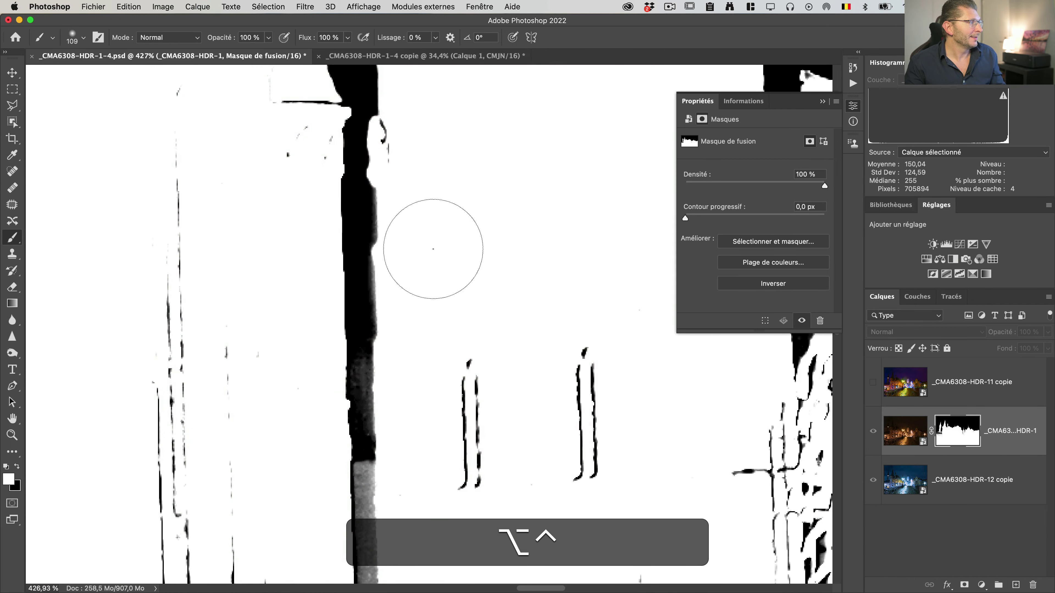
pyautogui.moveTo(391, 248); pyautogui.dragTo(316, 253)
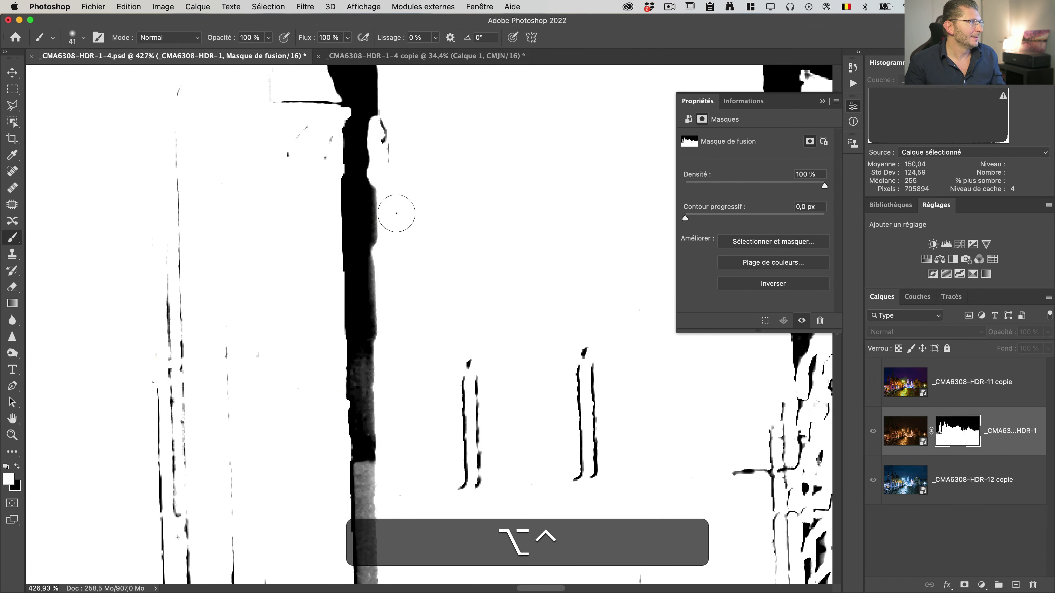
pyautogui.press('x')
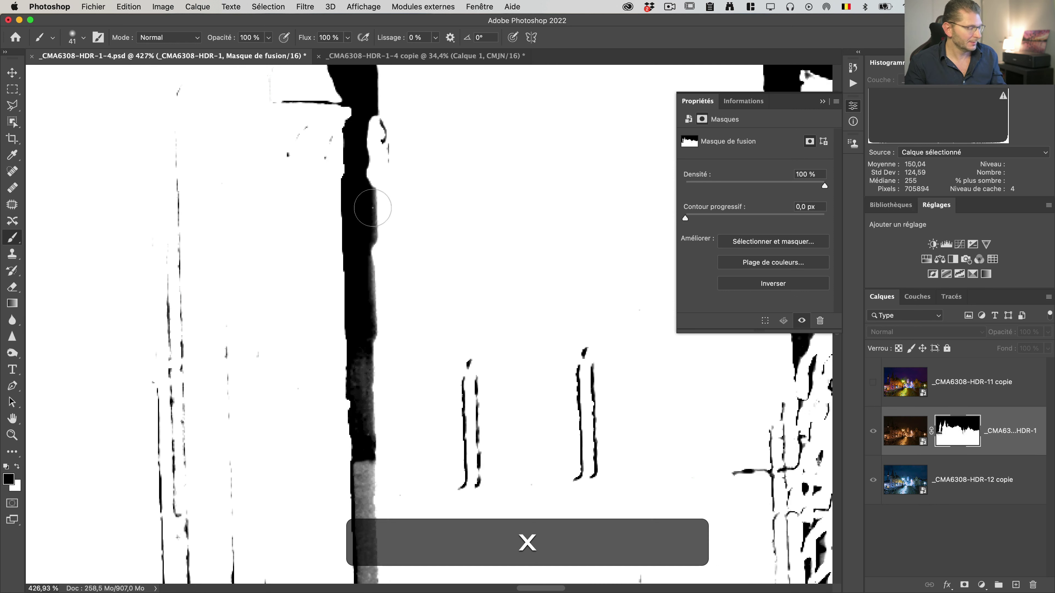
# - Undo a Normal-mode stroke on the sky gap's soft edge, set the brush mode to Lumière tamisée, and try it there
pyautogui.moveTo(372, 207); pyautogui.dragTo(379, 233)
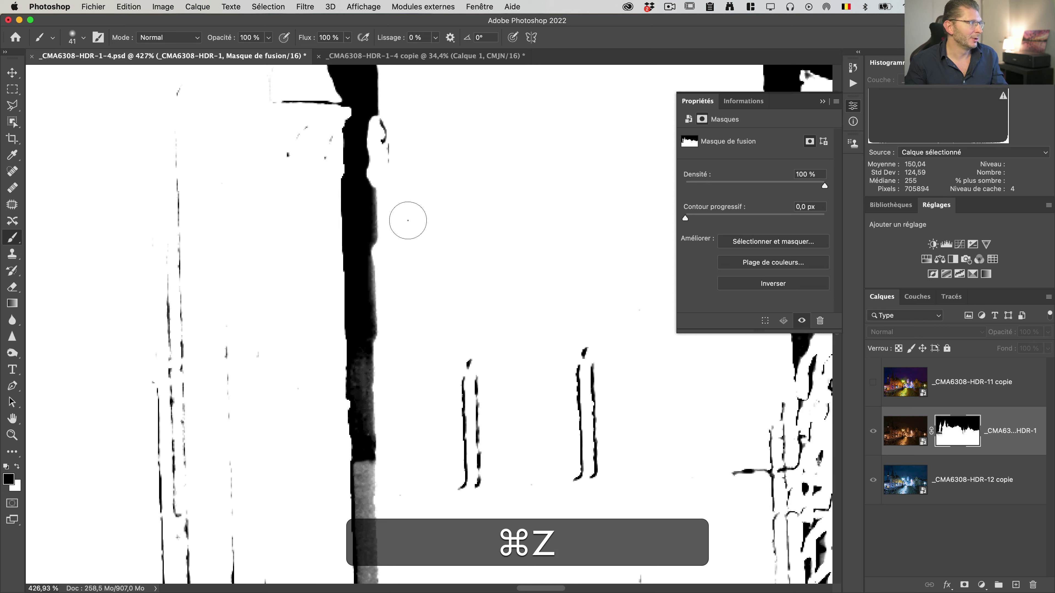
pyautogui.click(178, 38)
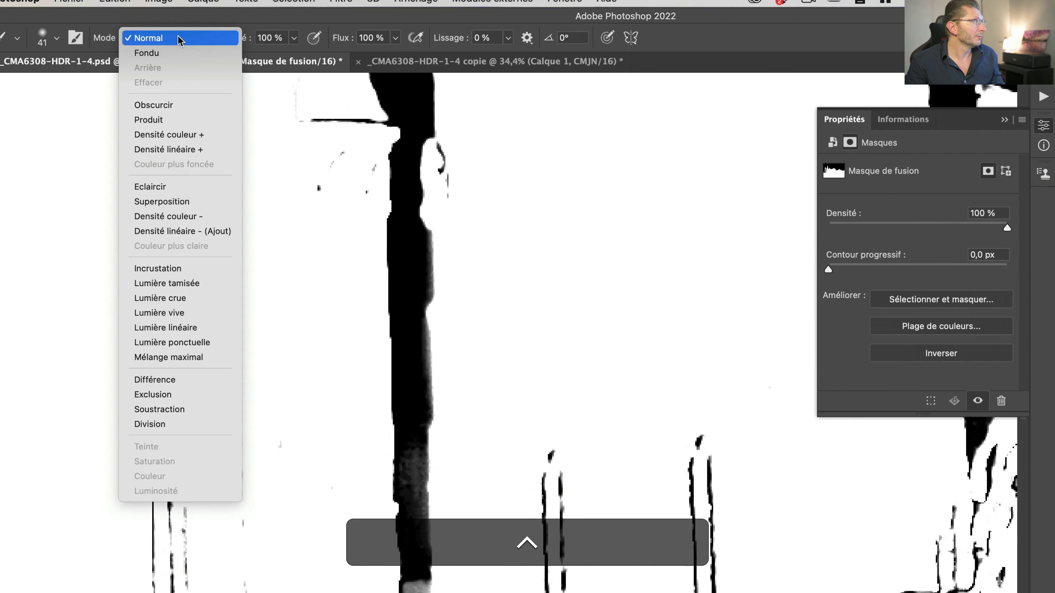
pyautogui.click(192, 283)
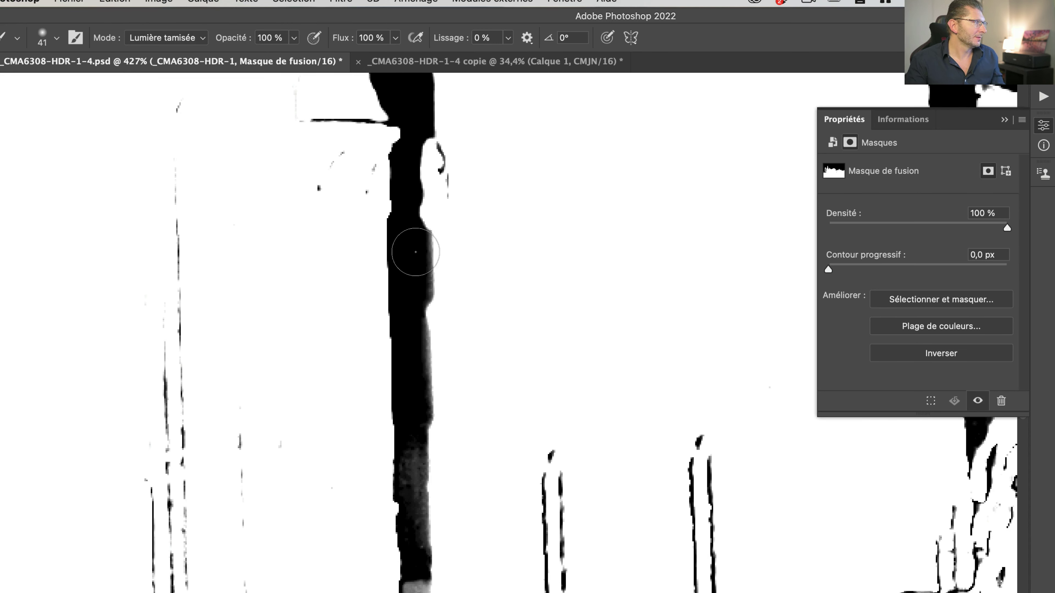
pyautogui.moveTo(416, 252)
pyautogui.mouseDown()
pyautogui.moveTo(412, 282)
pyautogui.moveTo(417, 250)
pyautogui.moveTo(414, 282)
pyautogui.moveTo(413, 255)
pyautogui.moveTo(451, 260)
pyautogui.moveTo(431, 260)
pyautogui.moveTo(419, 275)
pyautogui.moveTo(416, 413)
pyautogui.moveTo(466, 264)
pyautogui.mouseUp()
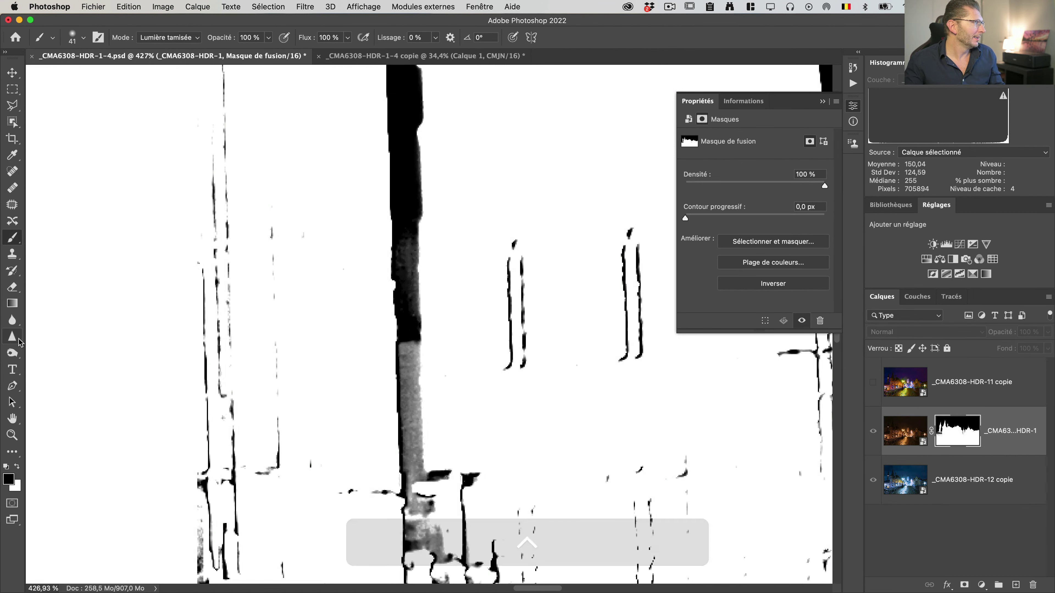
pyautogui.click(12, 353)
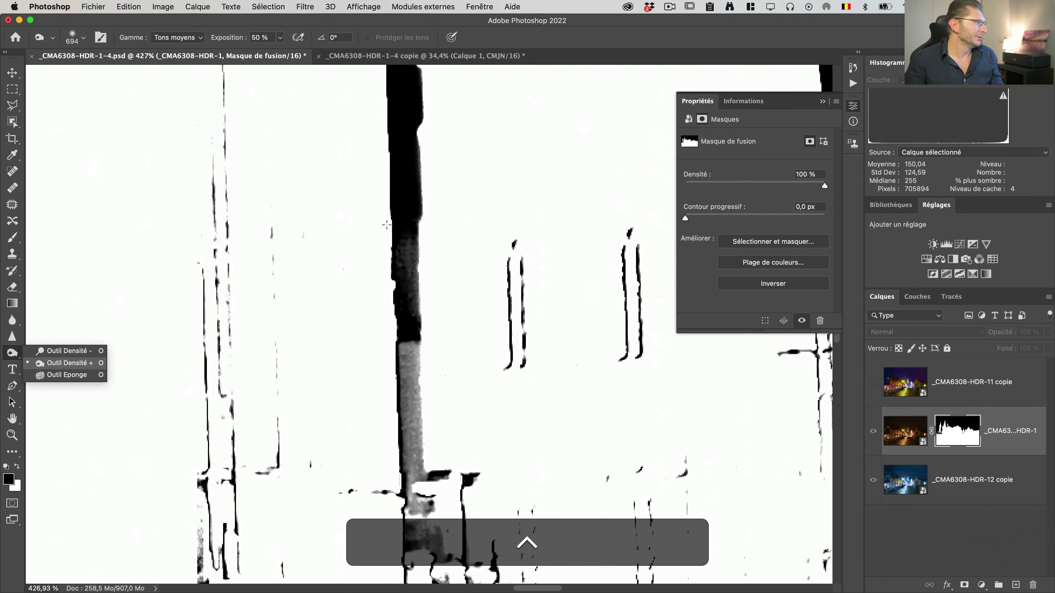
pyautogui.click(405, 254)
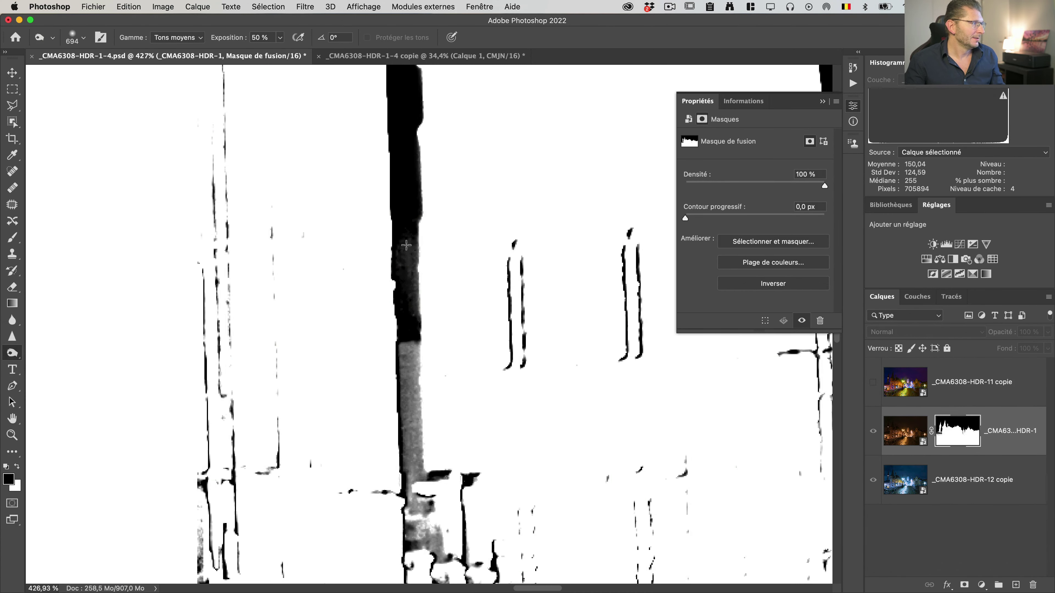
pyautogui.press('b')
# - Paint the gray parts of the sky gap beside the belfry black with the Lumière tamisée brush, and briefly try feathering the mask
pyautogui.moveTo(406, 244)
pyautogui.mouseDown()
pyautogui.moveTo(404, 475)
pyautogui.moveTo(407, 332)
pyautogui.moveTo(406, 473)
pyautogui.moveTo(408, 440)
pyautogui.mouseUp()
pyautogui.moveTo(412, 369)
pyautogui.mouseDown()
pyautogui.moveTo(423, 435)
pyautogui.moveTo(410, 253)
pyautogui.moveTo(418, 146)
pyautogui.mouseUp()
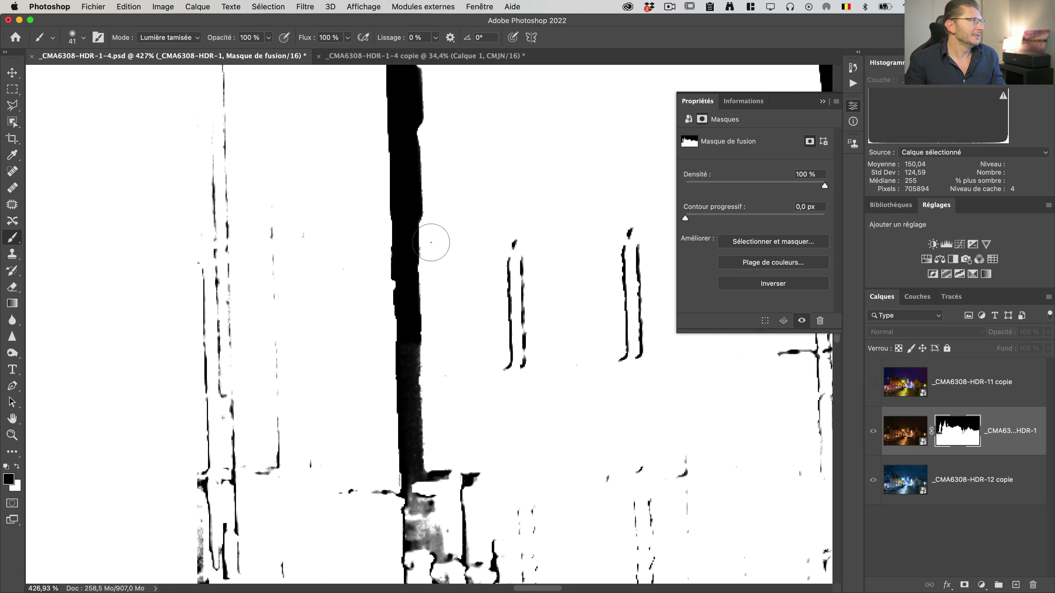
pyautogui.moveTo(409, 319)
pyautogui.mouseDown()
pyautogui.moveTo(420, 428)
pyautogui.moveTo(422, 308)
pyautogui.moveTo(417, 411)
pyautogui.moveTo(421, 378)
pyautogui.moveTo(421, 407)
pyautogui.moveTo(440, 430)
pyautogui.moveTo(439, 439)
pyautogui.moveTo(424, 407)
pyautogui.moveTo(443, 484)
pyautogui.moveTo(469, 484)
pyautogui.mouseUp()
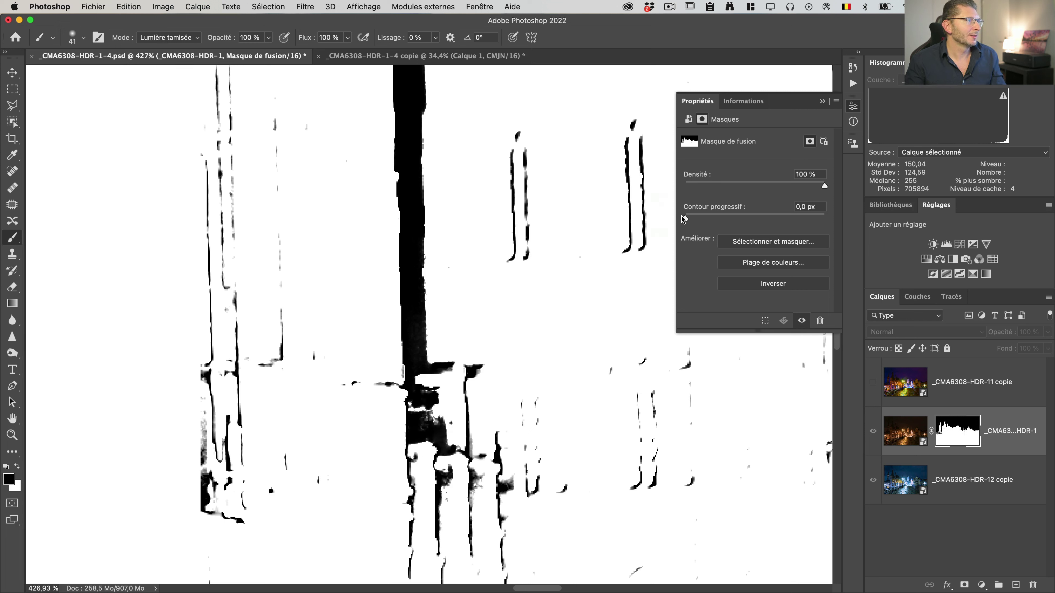
pyautogui.moveTo(695, 218); pyautogui.dragTo(692, 220)
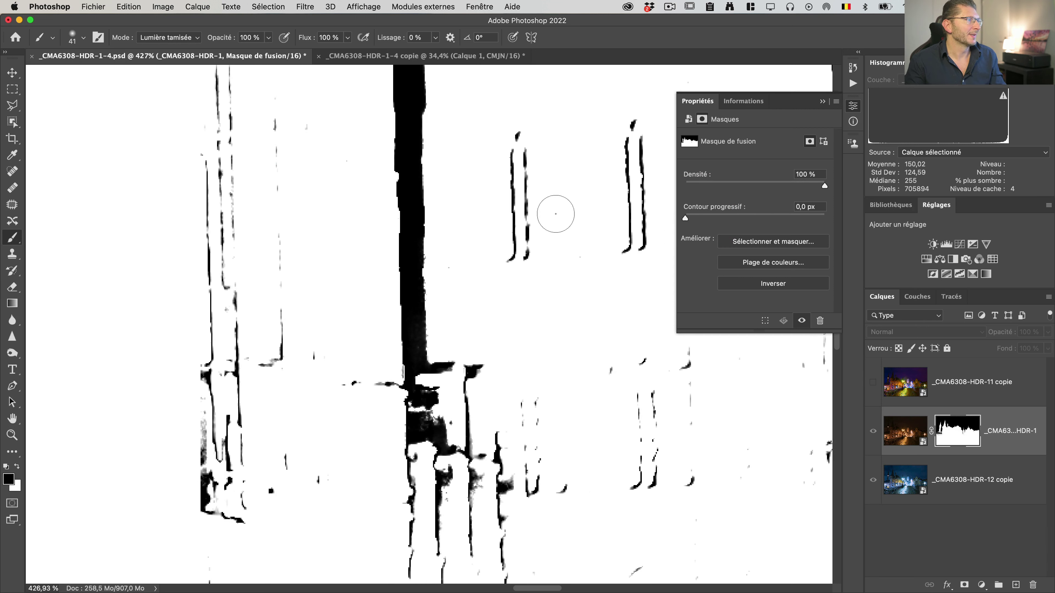
# - Enlarge the brush to 67 px and paint the gray sky patch beside the church tower black on the mask
pyautogui.press('space')
pyautogui.moveTo(454, 219)
pyautogui.mouseDown()
pyautogui.moveTo(465, 349)
pyautogui.moveTo(438, 428)
pyautogui.moveTo(435, 375)
pyautogui.mouseUp()
pyautogui.moveTo(470, 443)
pyautogui.mouseDown()
pyautogui.moveTo(484, 401)
pyautogui.moveTo(486, 428)
pyautogui.moveTo(463, 398)
pyautogui.moveTo(444, 429)
pyautogui.moveTo(434, 405)
pyautogui.moveTo(424, 431)
pyautogui.moveTo(425, 409)
pyautogui.moveTo(451, 401)
pyautogui.moveTo(477, 412)
pyautogui.moveTo(487, 394)
pyautogui.moveTo(488, 429)
pyautogui.moveTo(490, 329)
pyautogui.moveTo(425, 354)
pyautogui.mouseUp()
pyautogui.moveTo(389, 404)
pyautogui.mouseDown()
pyautogui.moveTo(363, 440)
pyautogui.moveTo(422, 373)
pyautogui.moveTo(426, 427)
pyautogui.mouseUp()
pyautogui.moveTo(362, 378)
pyautogui.mouseDown()
pyautogui.moveTo(336, 285)
pyautogui.moveTo(429, 380)
pyautogui.mouseUp()
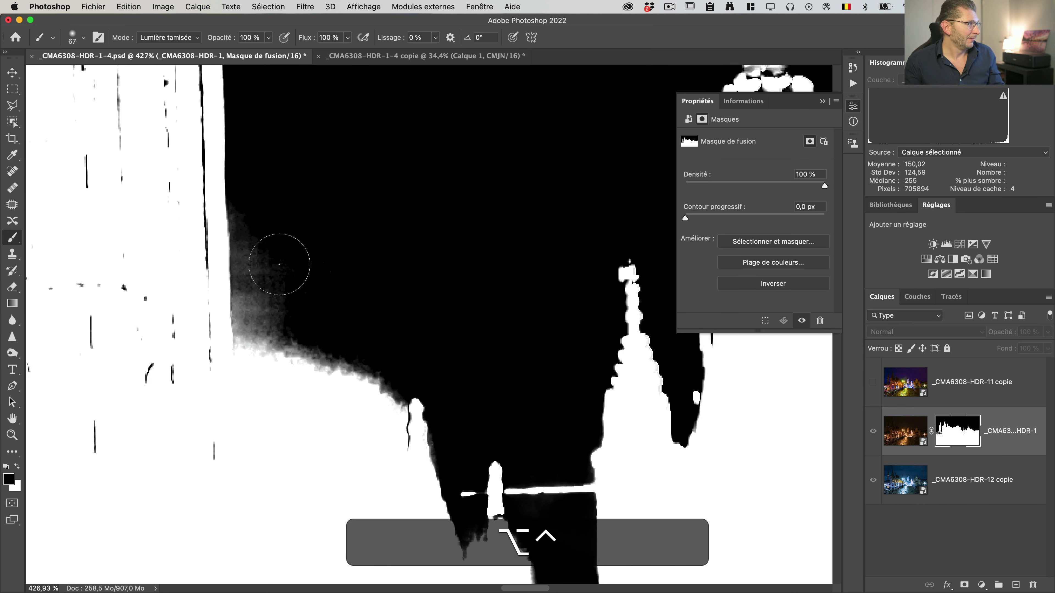
pyautogui.moveTo(278, 261)
pyautogui.mouseDown()
pyautogui.moveTo(256, 230)
pyautogui.moveTo(254, 340)
pyautogui.moveTo(287, 340)
pyautogui.moveTo(256, 316)
pyautogui.moveTo(278, 320)
pyautogui.moveTo(295, 306)
pyautogui.moveTo(381, 354)
pyautogui.moveTo(307, 344)
pyautogui.moveTo(395, 357)
pyautogui.moveTo(405, 378)
pyautogui.mouseUp()
# - Enlarge the Lumière tamisée brush to 306 px, make white the foreground colour, and whiten the gray roofs and chimneys at the cityscape's right end
pyautogui.press('super+minus')
pyautogui.press('super+minus')
pyautogui.press('super+minus')
pyautogui.press('super+minus')
pyautogui.press('super+minus')
pyautogui.press('space')
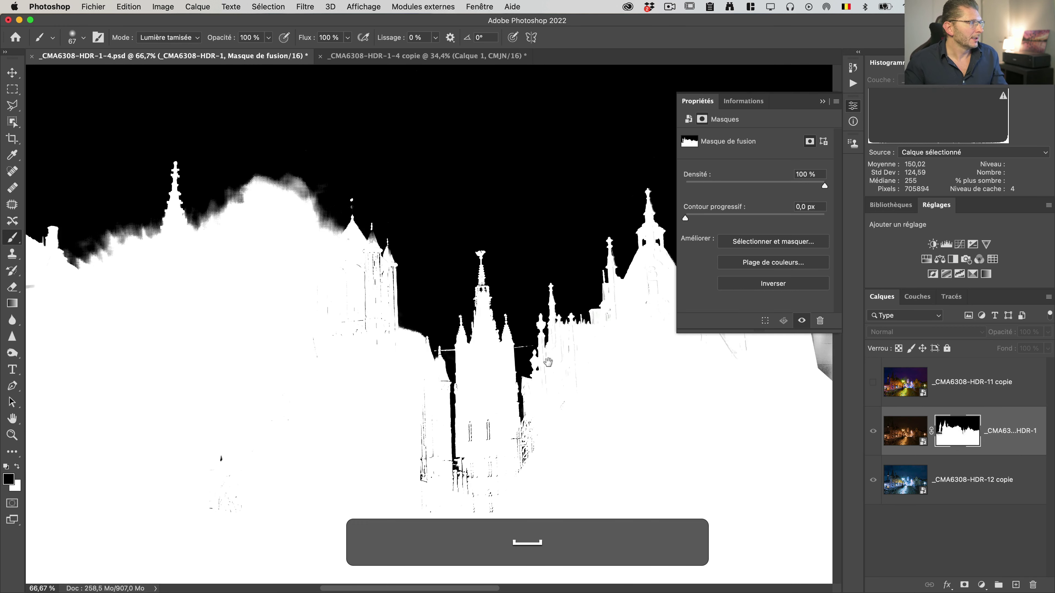
pyautogui.moveTo(547, 362); pyautogui.dragTo(461, 332)
pyautogui.moveTo(495, 395); pyautogui.dragTo(286, 414)
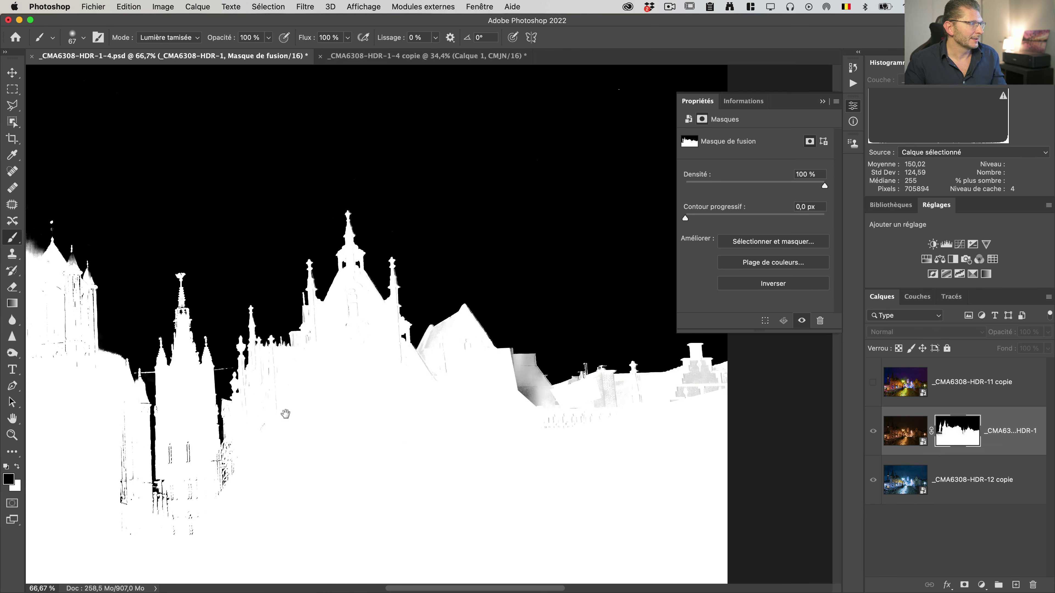
pyautogui.press('b')
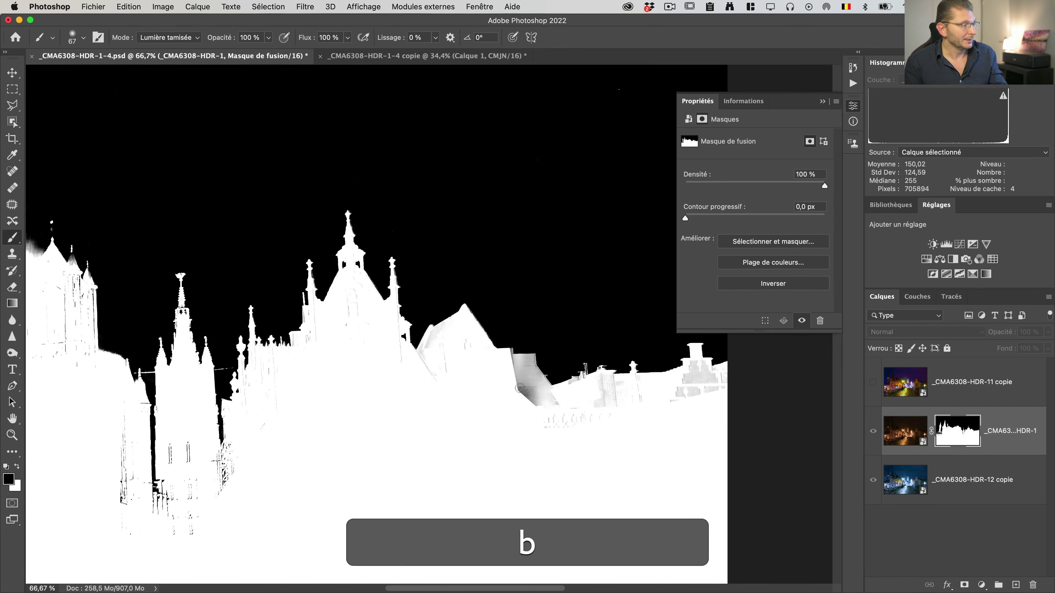
pyautogui.moveTo(518, 389); pyautogui.dragTo(539, 390)
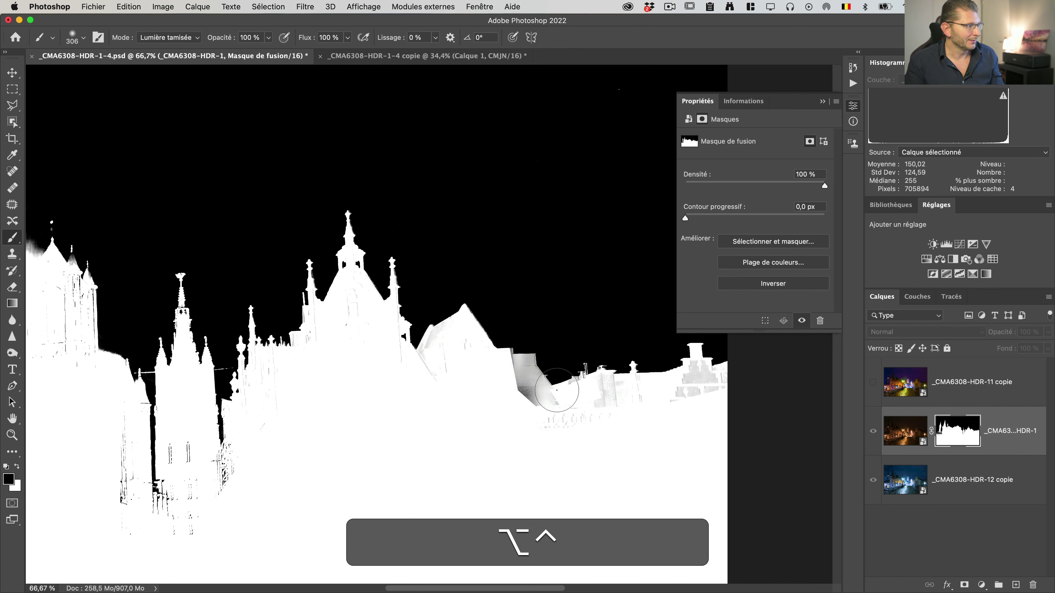
pyautogui.press('x')
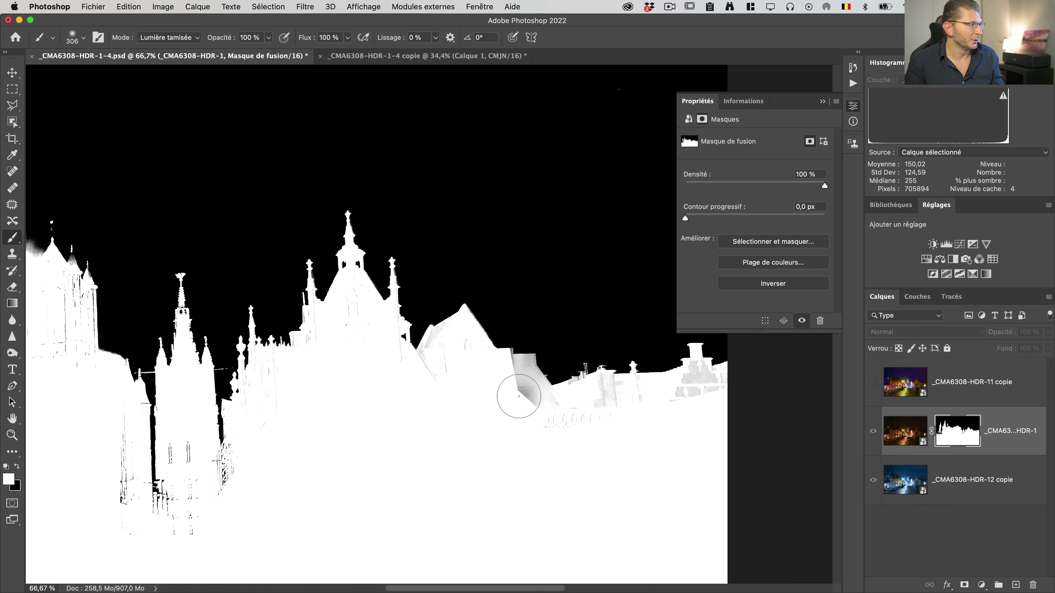
pyautogui.moveTo(519, 390)
pyautogui.mouseDown()
pyautogui.moveTo(536, 406)
pyautogui.moveTo(524, 370)
pyautogui.moveTo(521, 394)
pyautogui.moveTo(505, 371)
pyautogui.moveTo(535, 354)
pyautogui.moveTo(558, 391)
pyautogui.mouseUp()
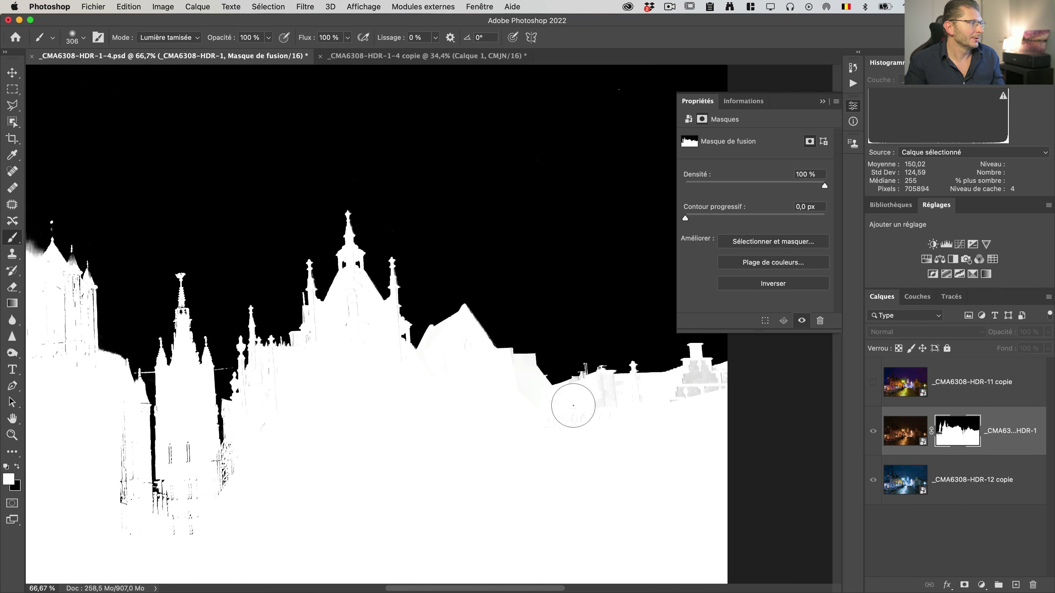
pyautogui.moveTo(685, 382)
pyautogui.mouseDown()
pyautogui.moveTo(729, 362)
pyautogui.moveTo(664, 401)
pyautogui.moveTo(685, 401)
pyautogui.moveTo(672, 393)
pyautogui.moveTo(691, 379)
pyautogui.moveTo(696, 389)
pyautogui.moveTo(711, 364)
pyautogui.moveTo(693, 373)
pyautogui.moveTo(675, 406)
pyautogui.mouseUp()
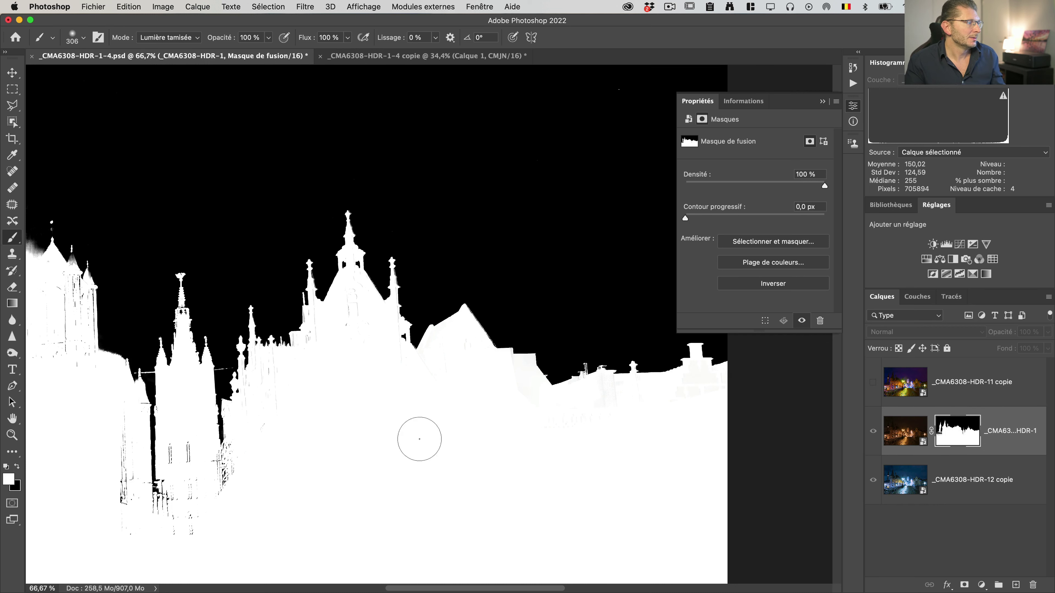
# - Return from the mask display to the blended image and inspect the church tower and belfry edges up close
pyautogui.press('space')
pyautogui.moveTo(331, 449); pyautogui.dragTo(387, 433)
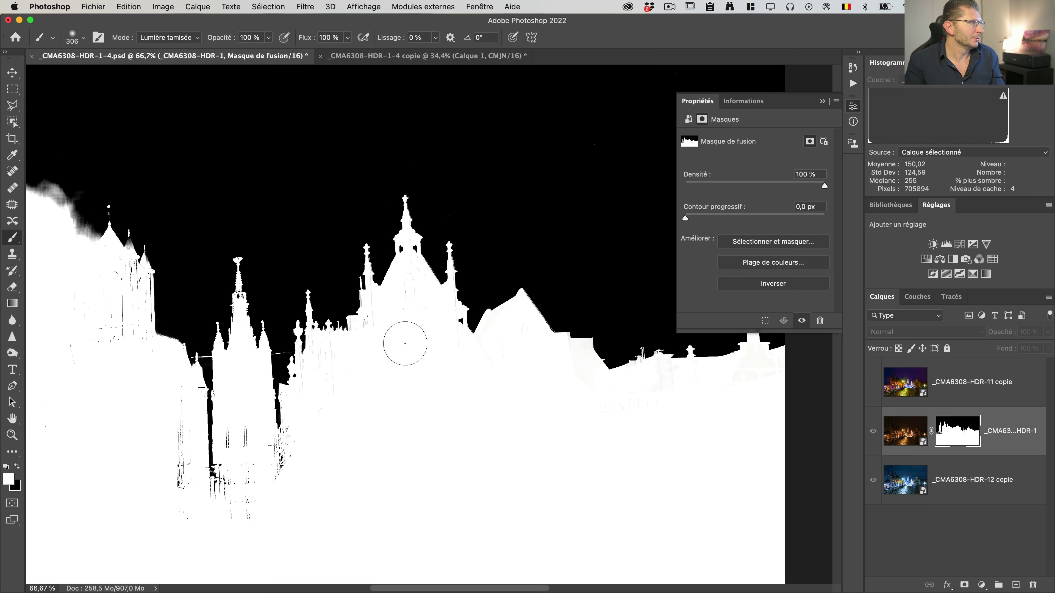
pyautogui.press('alt')
pyautogui.keyDown('alt'); pyautogui.click(954, 441); pyautogui.keyUp('alt')
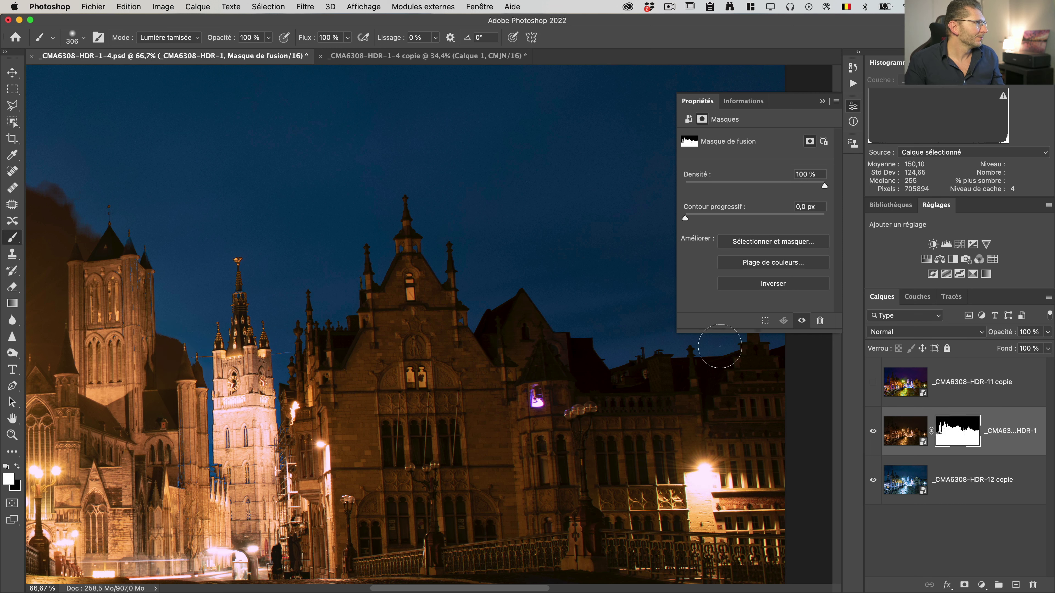
pyautogui.hscroll(2, 720, 346)
pyautogui.press('z')
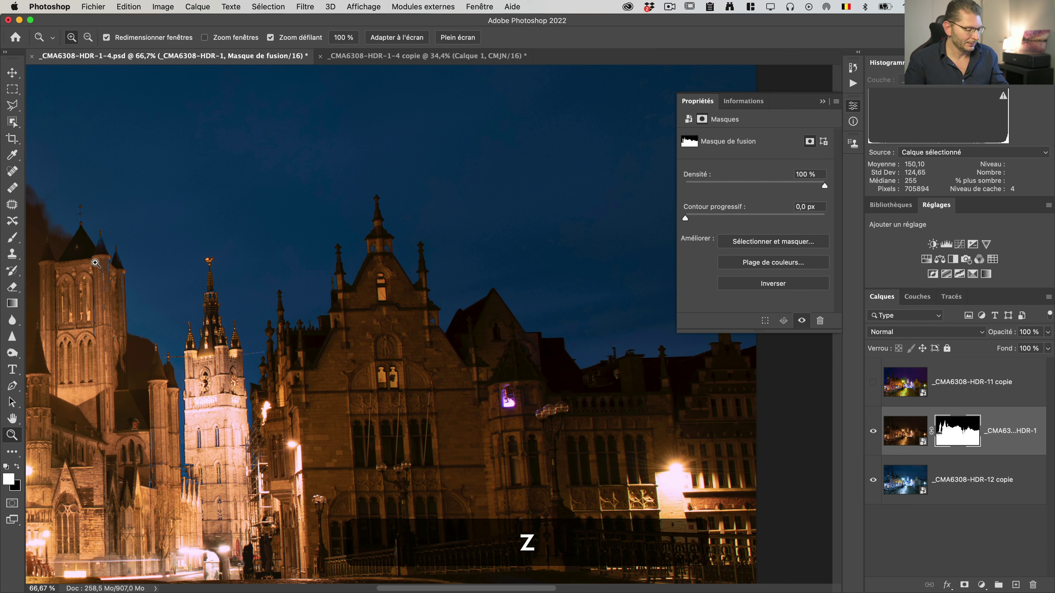
pyautogui.moveTo(101, 245); pyautogui.dragTo(141, 245)
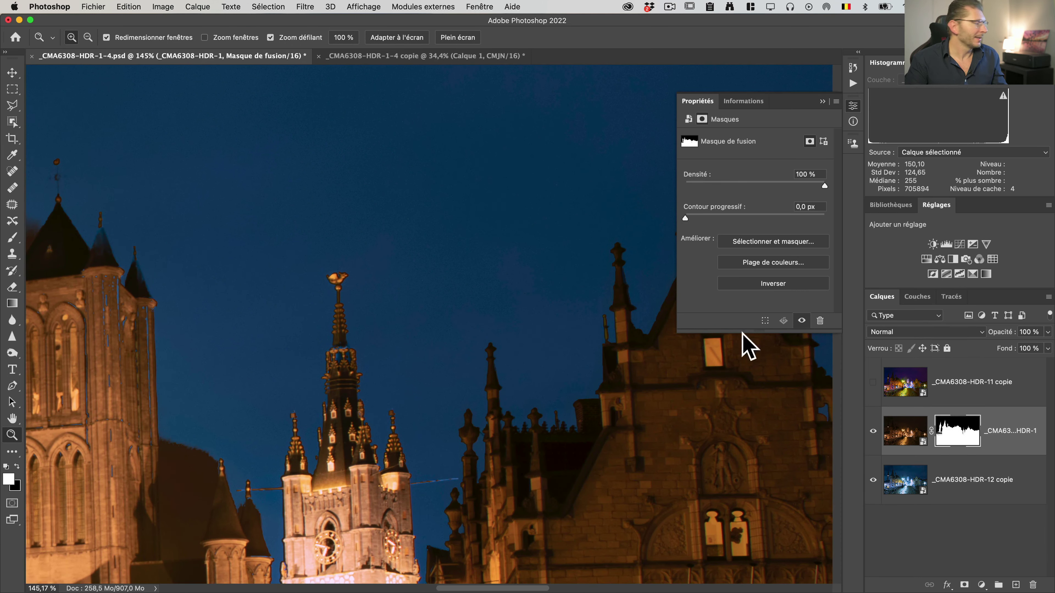
# - Display the _CMA6308-HDR-1 layer mask on its own and reduce the brush to 63 px at the church tower's turrets
pyautogui.keyDown('alt'); pyautogui.click(944, 431); pyautogui.keyUp('alt')
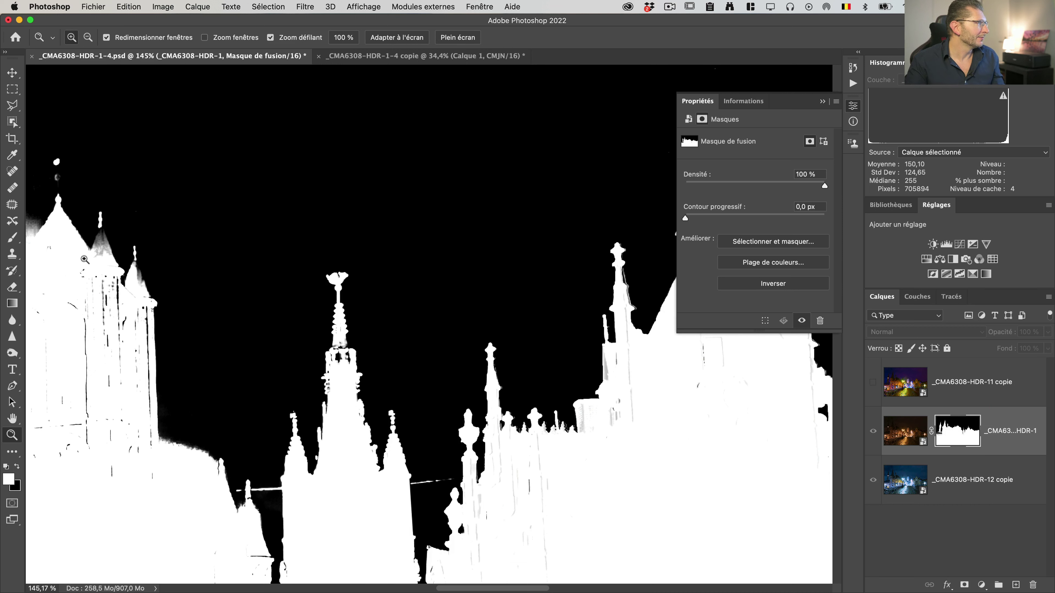
pyautogui.press('b')
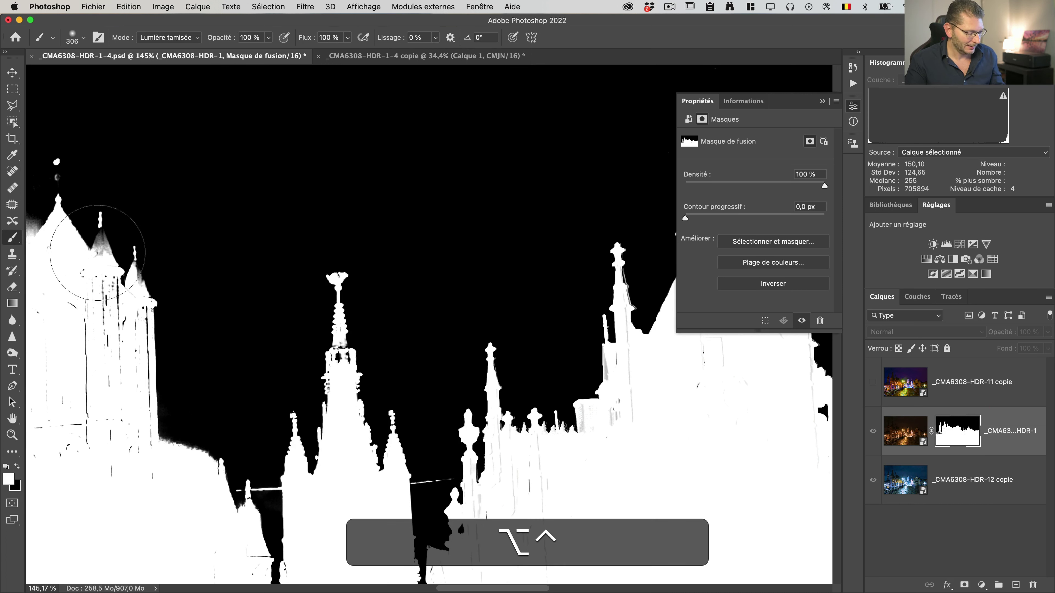
pyautogui.moveTo(97, 253)
pyautogui.mouseDown()
pyautogui.moveTo(12, 264)
pyautogui.moveTo(124, 238)
pyautogui.moveTo(104, 238)
pyautogui.moveTo(124, 238)
pyautogui.moveTo(107, 264)
pyautogui.moveTo(136, 265)
pyautogui.mouseUp()
# - Try whitening the gray roofs of the church tower's small turrets on the mask, and undo the strokes
pyautogui.click(139, 278)
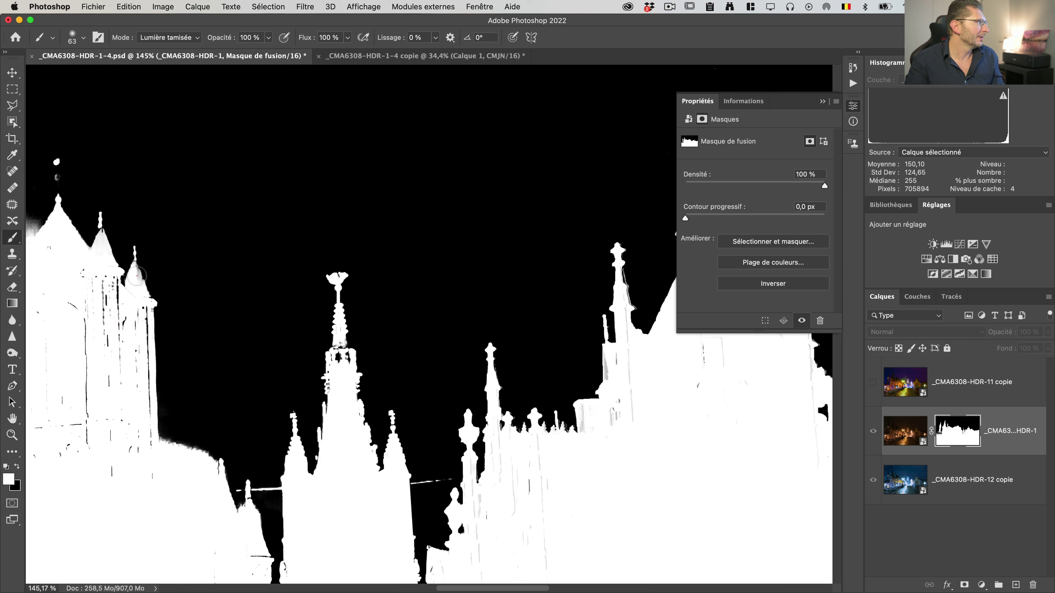
pyautogui.click(137, 276)
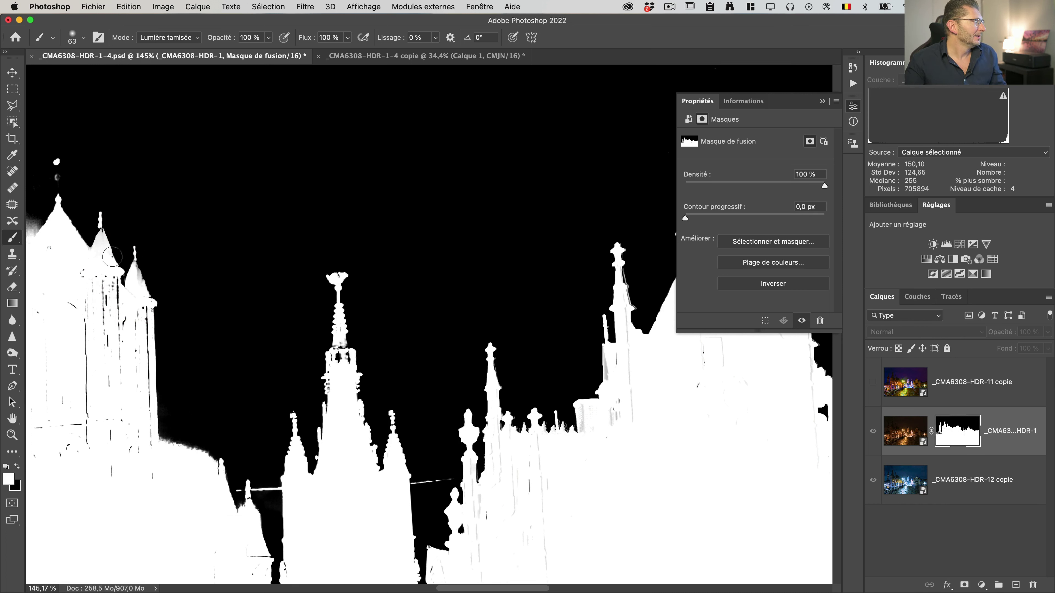
pyautogui.press('super+z')
pyautogui.press('super+z')
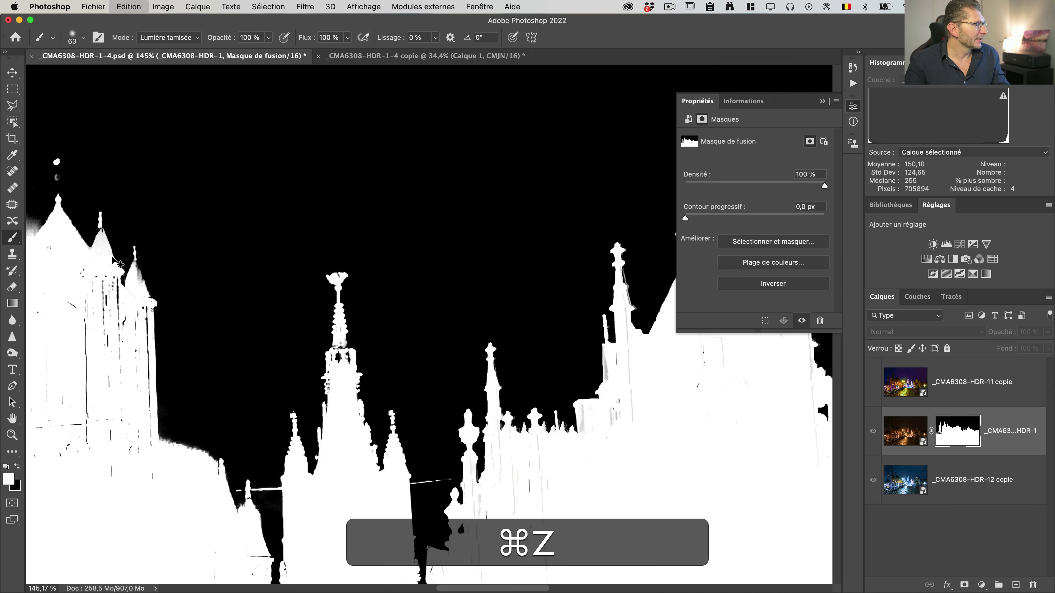
pyautogui.press('super+z')
pyautogui.press('super+z')
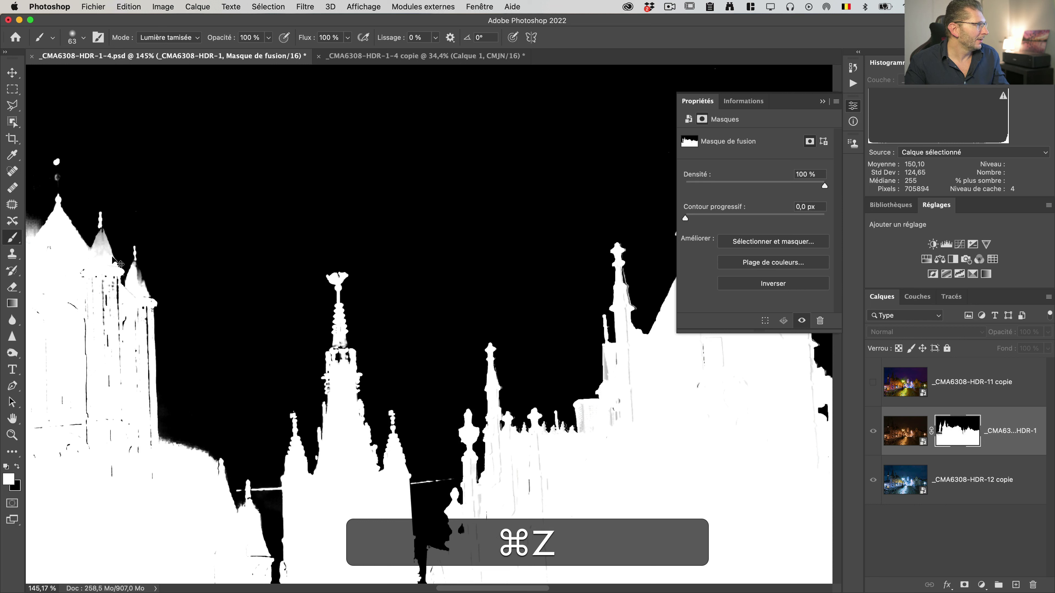
pyautogui.press('super+z')
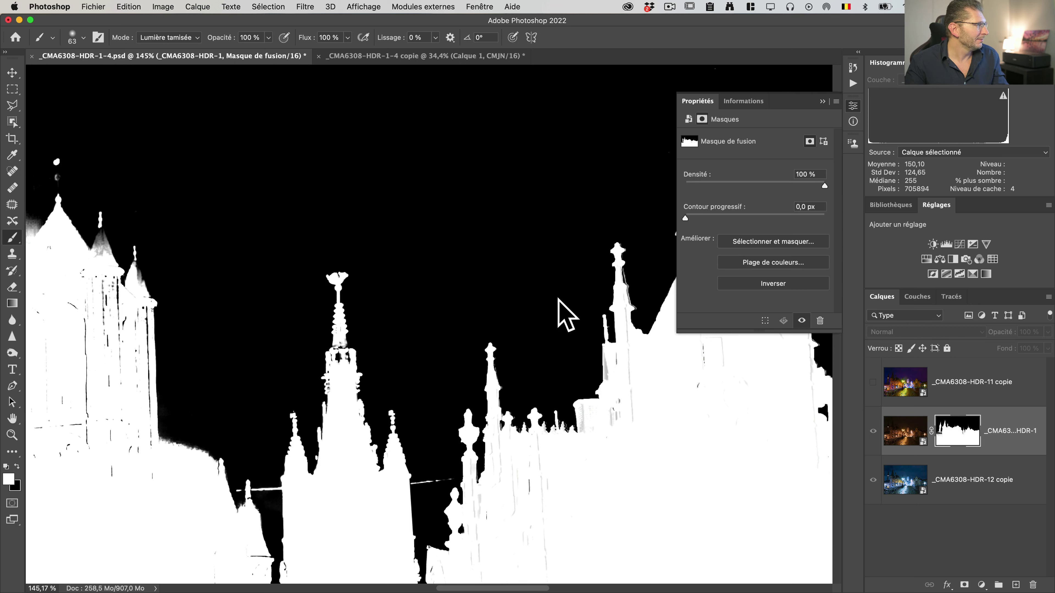
# - Show the blended image again and paint the mask white over the church tower's small turret roof and facade
pyautogui.keyDown('alt'); pyautogui.click(960, 432); pyautogui.keyUp('alt')
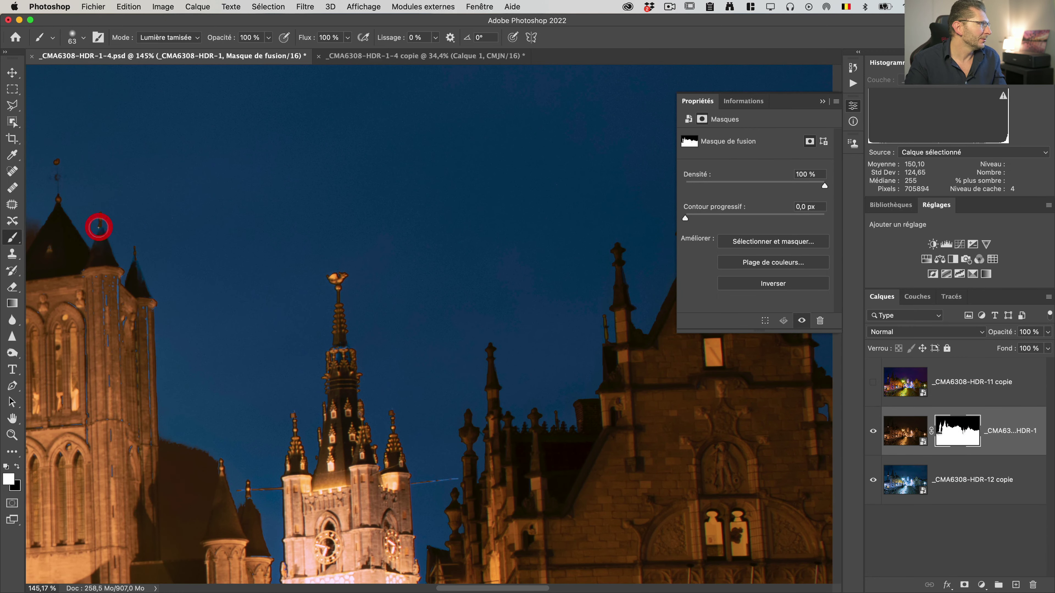
pyautogui.moveTo(99, 227); pyautogui.dragTo(98, 240)
pyautogui.moveTo(143, 311); pyautogui.dragTo(117, 320)
pyautogui.click(105, 354)
pyautogui.click(113, 350)
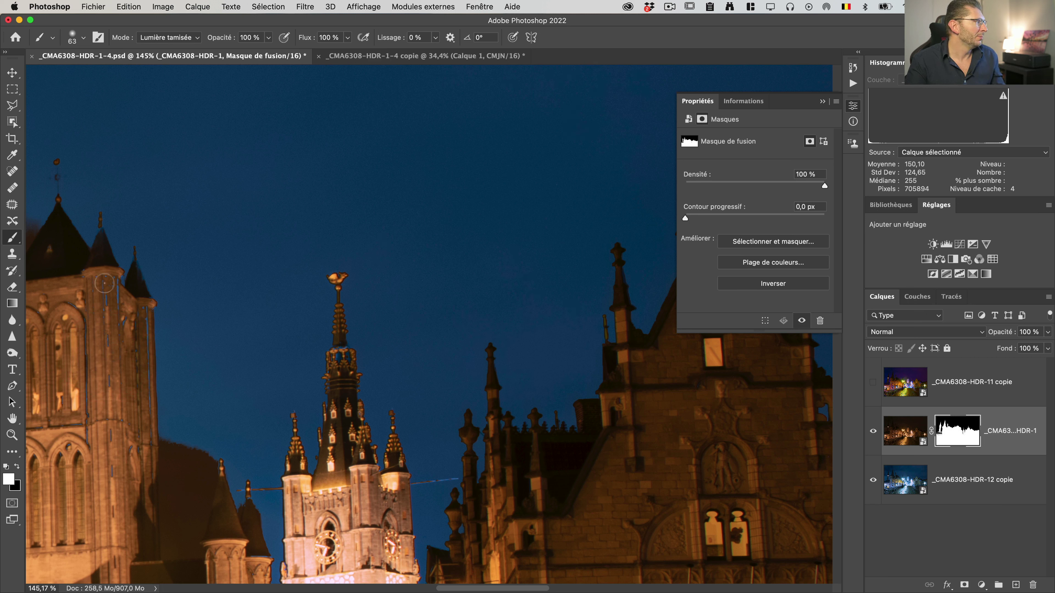
# - Switch the brush mode to Normal and back to Lumière tamisée
pyautogui.click(187, 37)
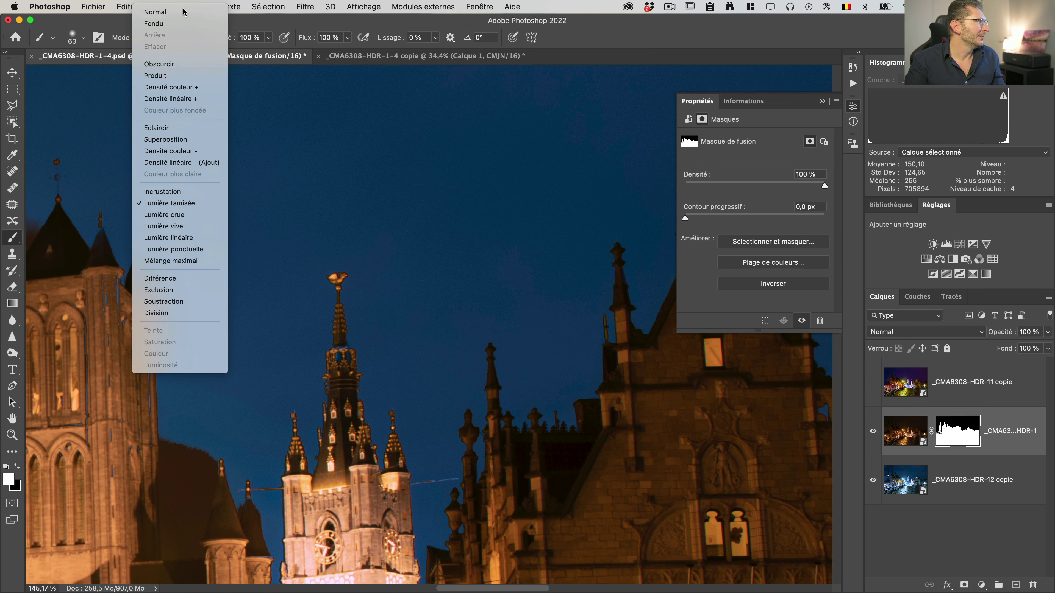
pyautogui.click(185, 12)
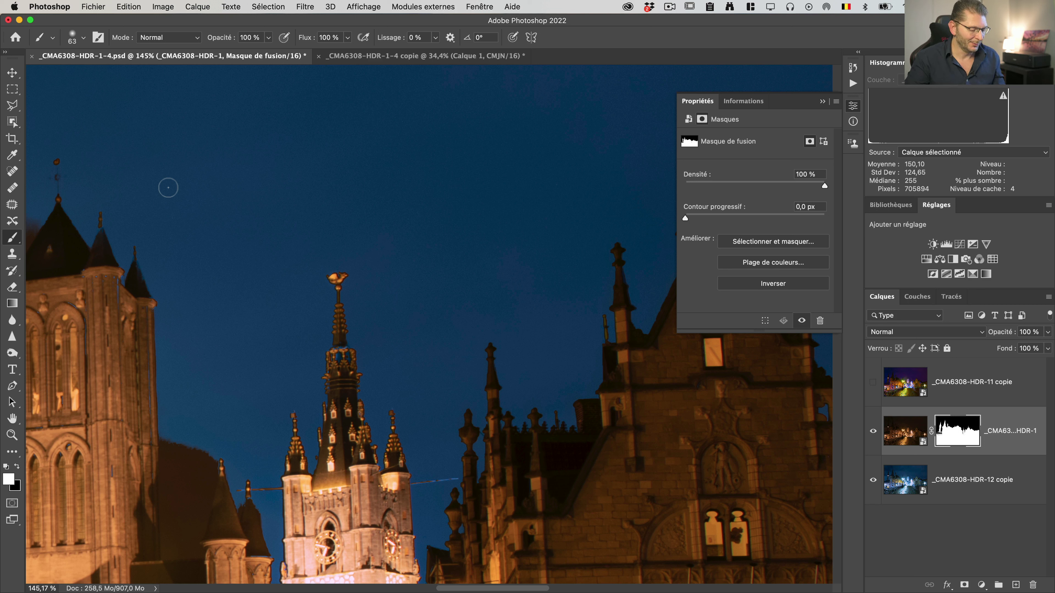
pyautogui.hotkey('alt', 'shift')
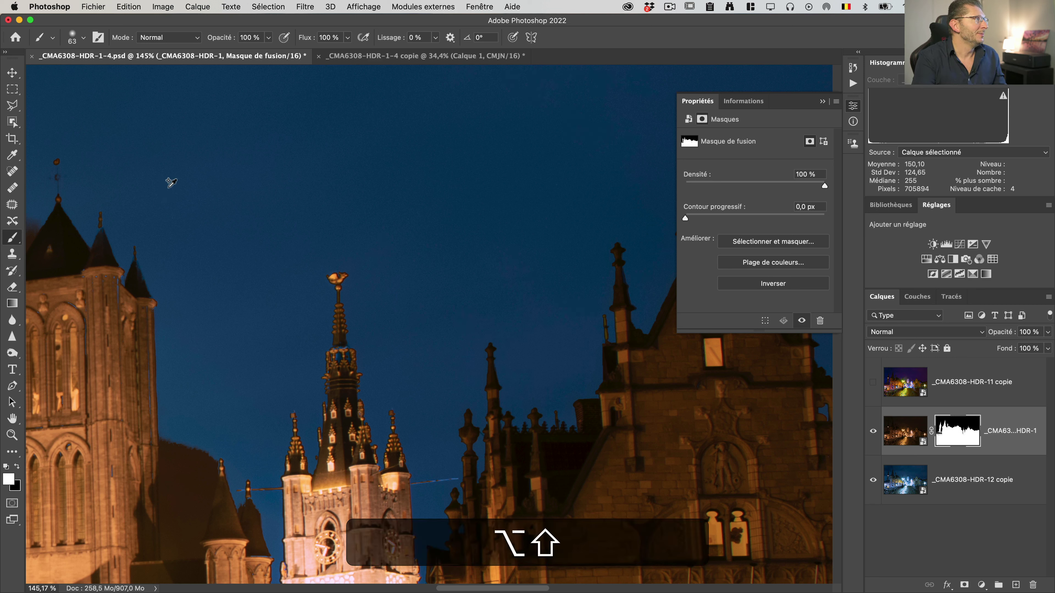
pyautogui.hotkey('alt', 'shift', 'f')
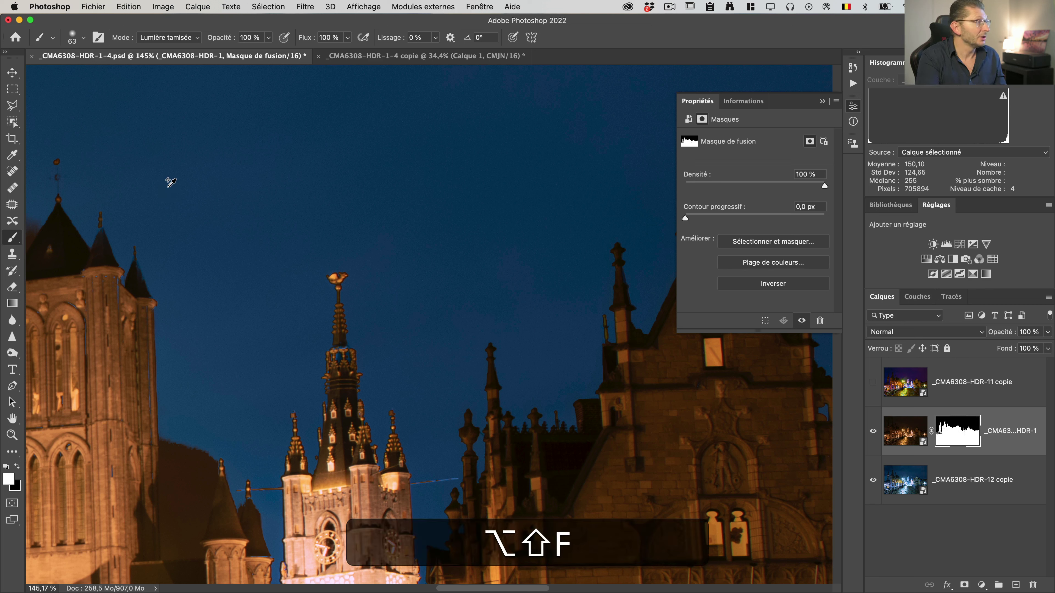
# - Switch to the Polygonal Lasso, make black the foreground colour, and bring the whole cityscape into view
pyautogui.scroll(-10, 167, 187)
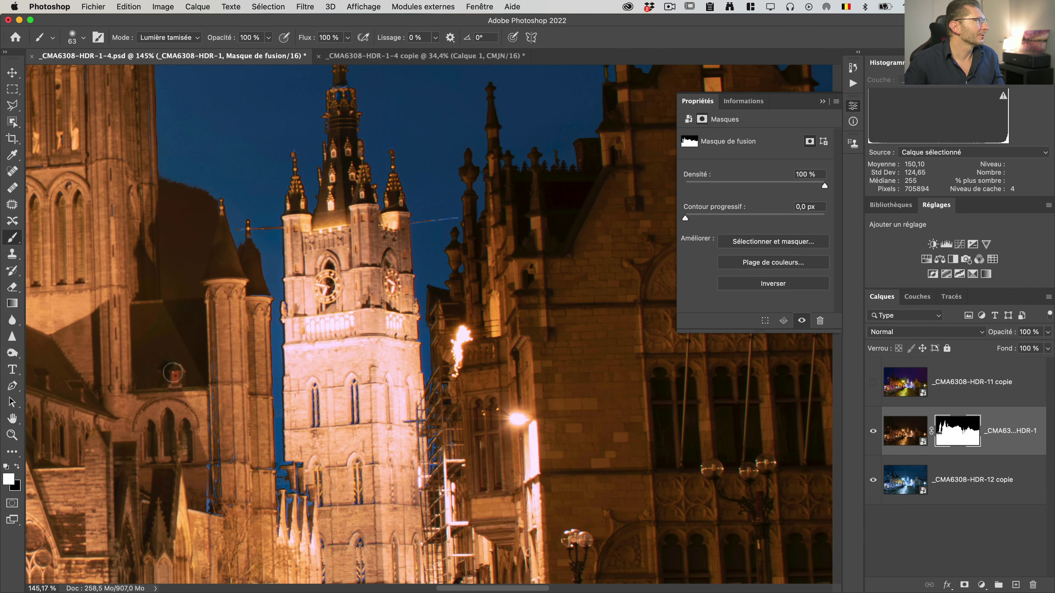
pyautogui.press('space')
pyautogui.moveTo(188, 278); pyautogui.dragTo(213, 398)
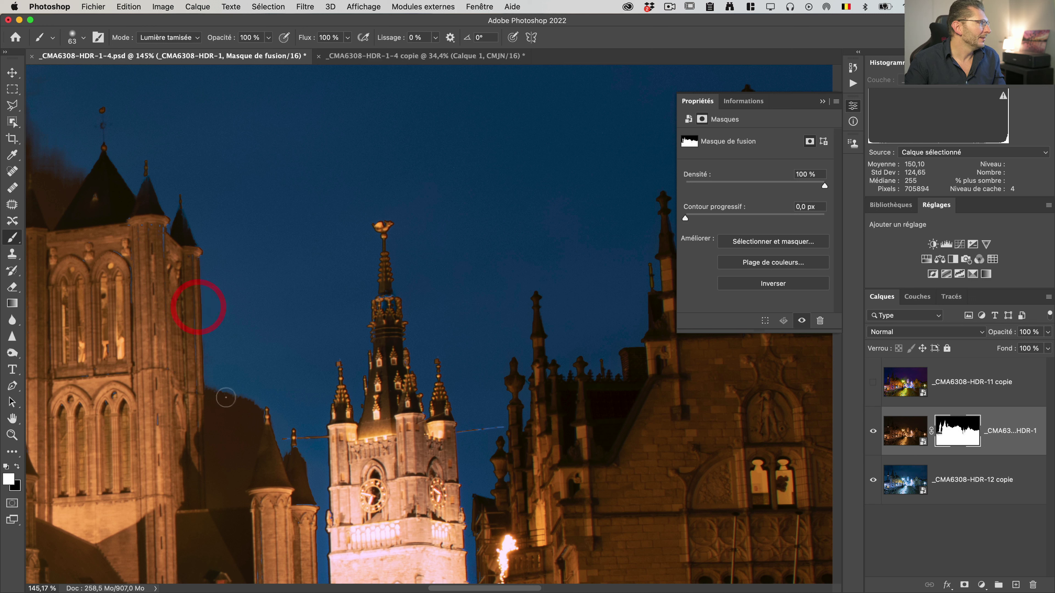
pyautogui.press('l')
pyautogui.press('x')
pyautogui.press('super+minus')
pyautogui.press('super+minus')
pyautogui.press('super+minus')
pyautogui.press('super+minus')
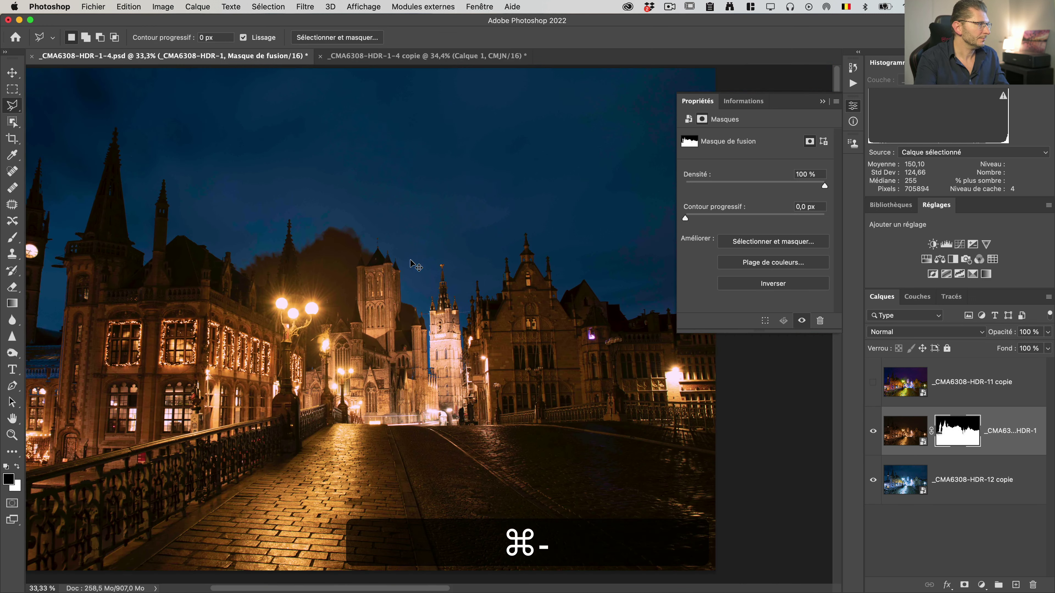
# - Examine the blue roof beside the clock tower, comparing it with _CMA6308-HDR-1 hidden and with _CMA6308-HDR-11 copie shown
pyautogui.press('super+space')
pyautogui.moveTo(243, 255); pyautogui.dragTo(440, 269)
pyautogui.moveTo(367, 252); pyautogui.dragTo(415, 297)
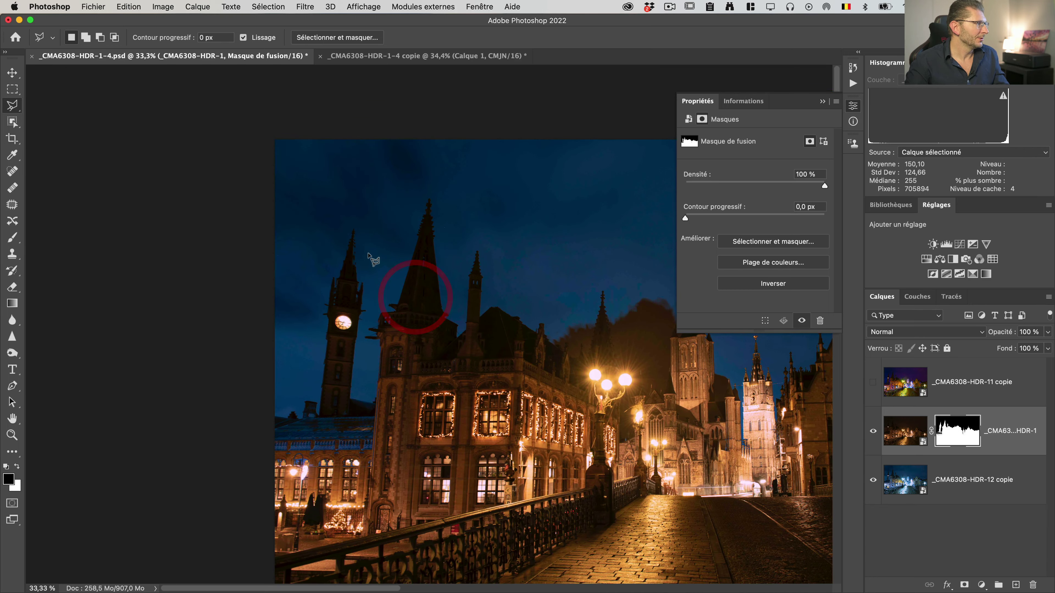
pyautogui.press('e')
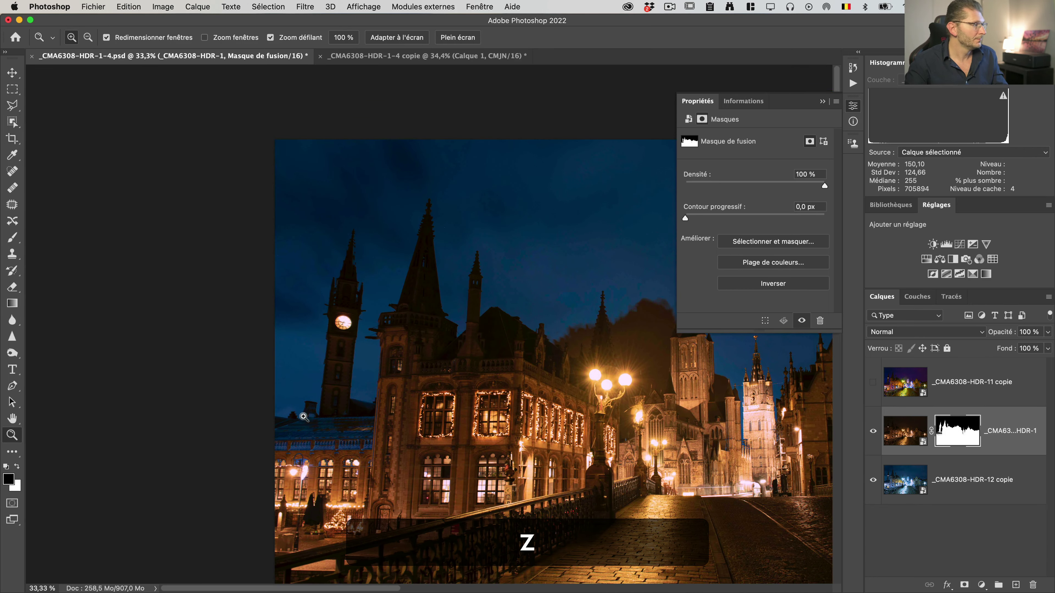
pyautogui.moveTo(304, 417); pyautogui.dragTo(310, 420)
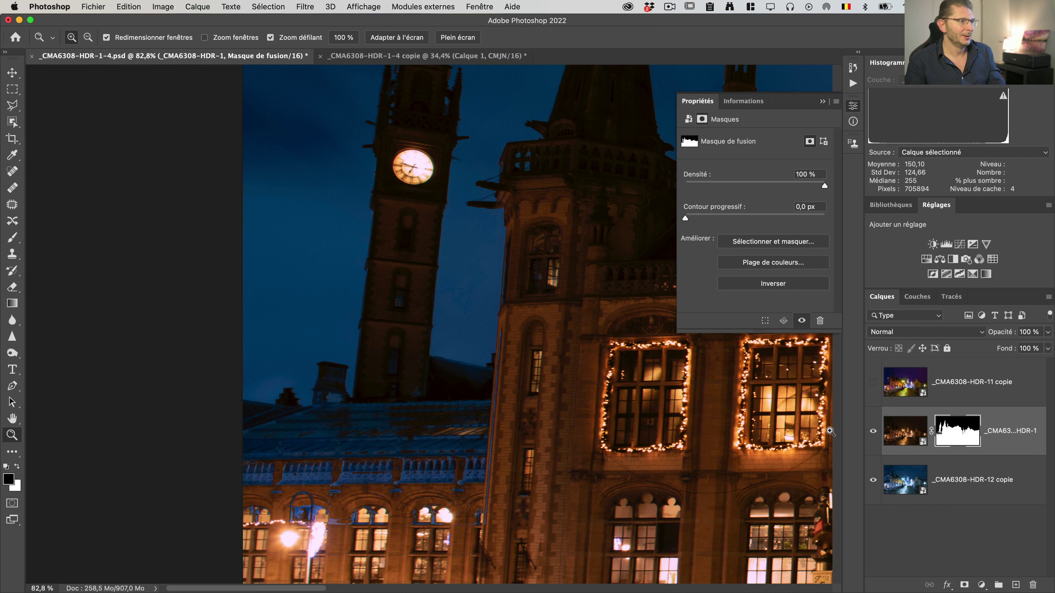
pyautogui.click(874, 432)
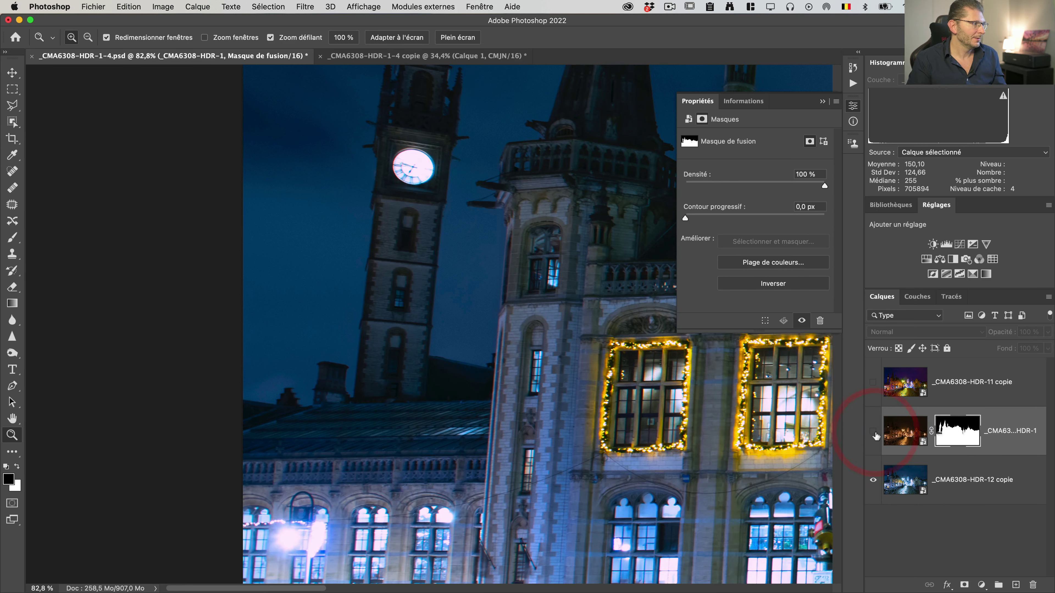
pyautogui.click(873, 431)
pyautogui.click(871, 382)
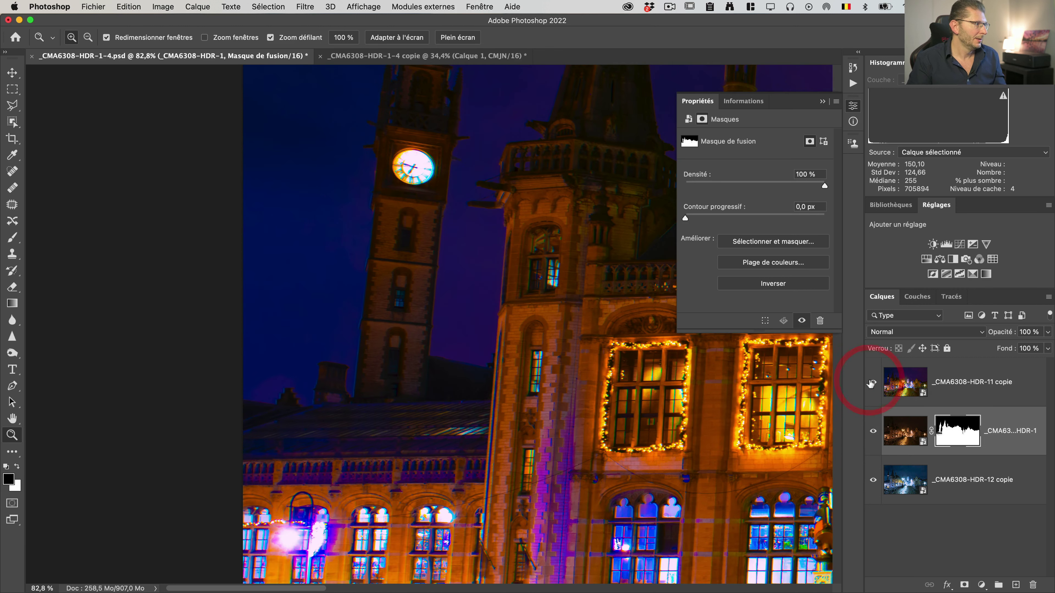
pyautogui.click(871, 381)
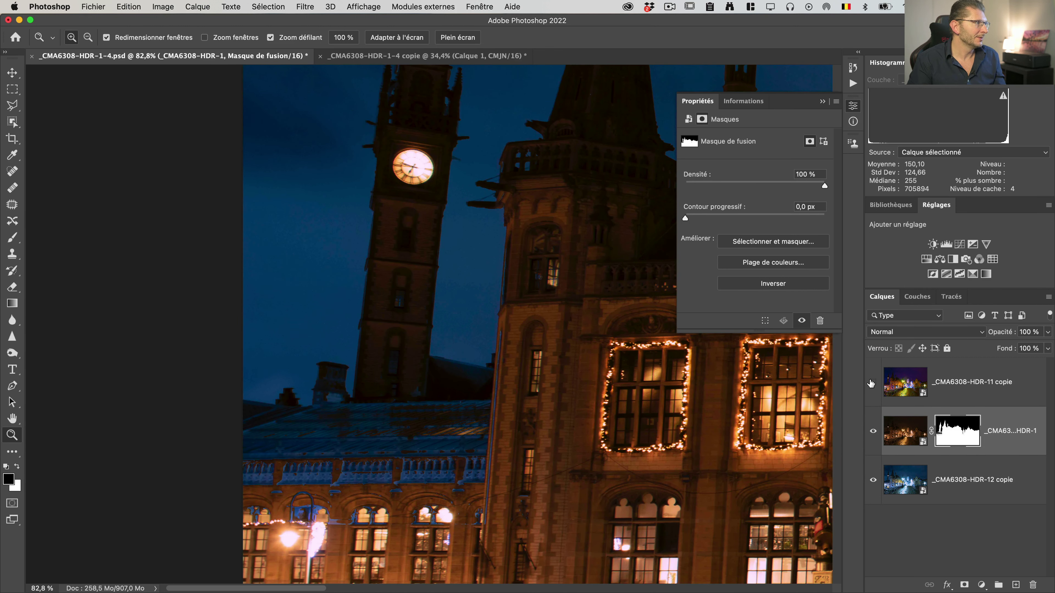
# - Select the blue roof beside the clock tower with Object Selection, fill it white on the mask, deselect, and check the mask overlay
pyautogui.press('w')
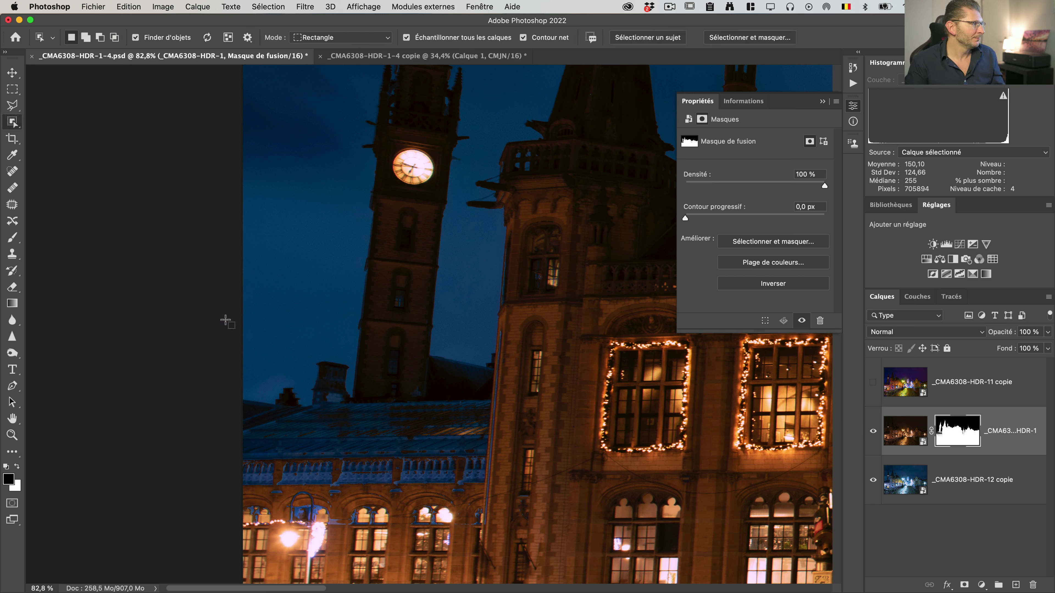
pyautogui.moveTo(226, 321); pyautogui.dragTo(519, 526)
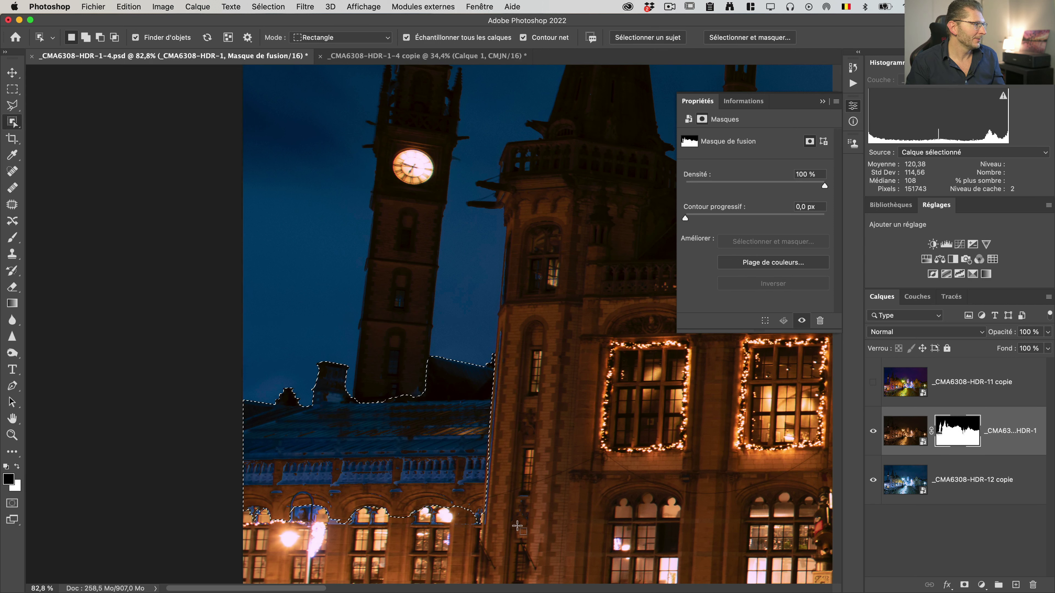
pyautogui.press('\\')
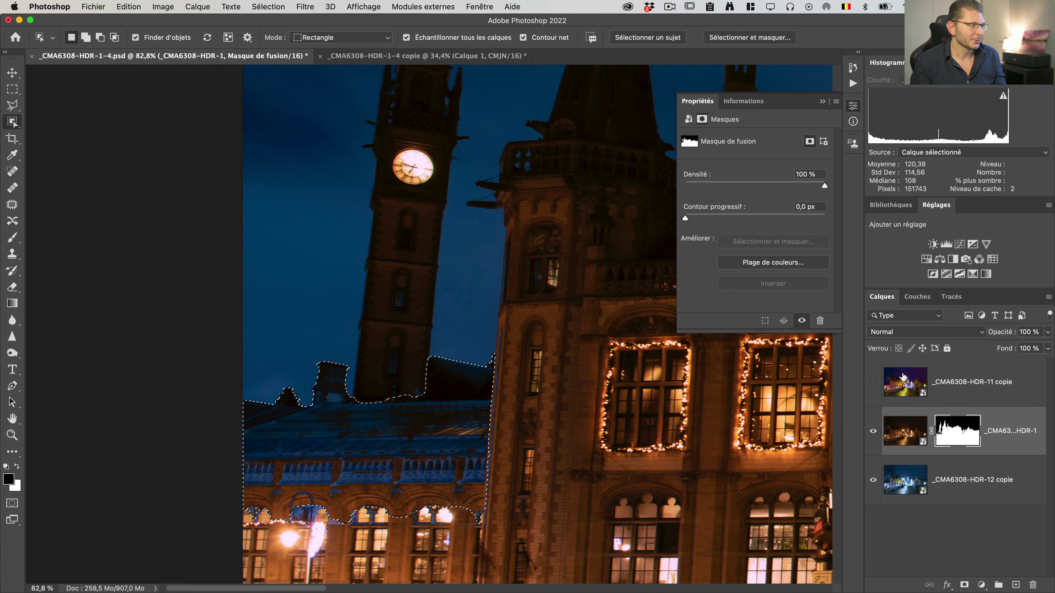
pyautogui.press('x')
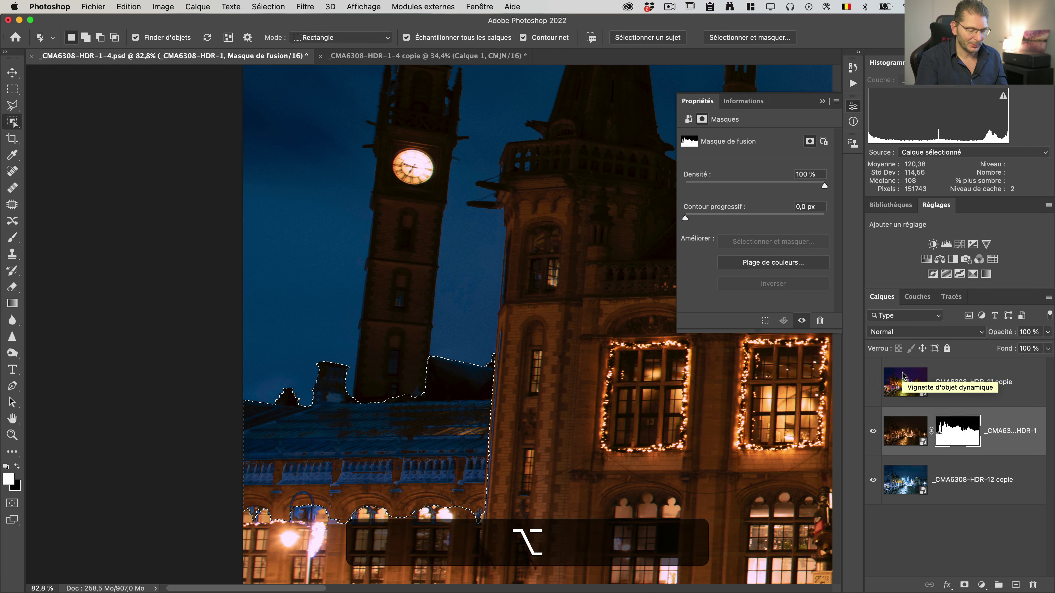
pyautogui.hotkey('alt', 'BackSpace')
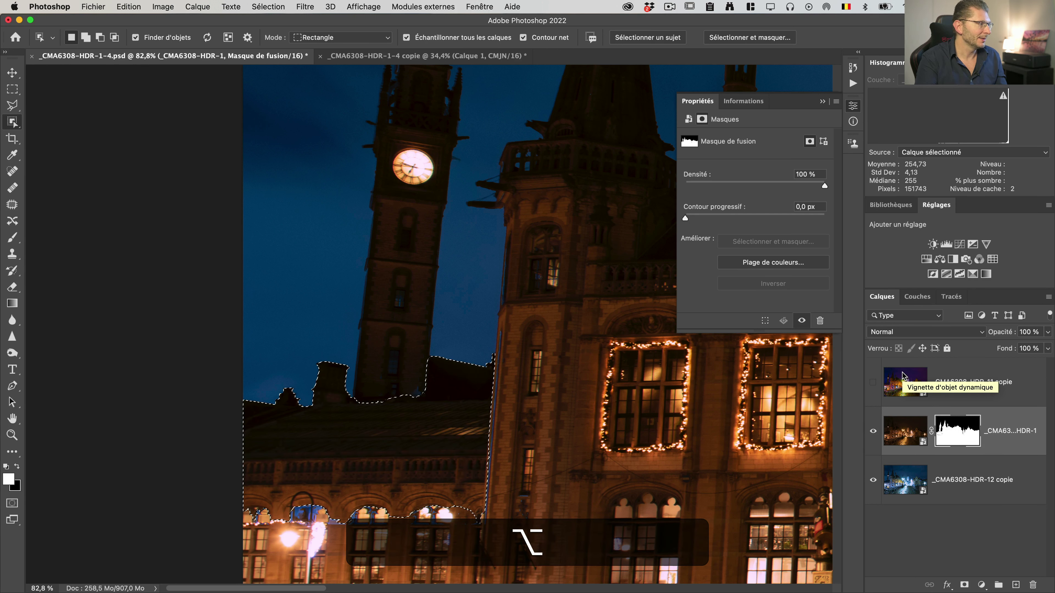
pyautogui.press('super+d')
pyautogui.press('\\')
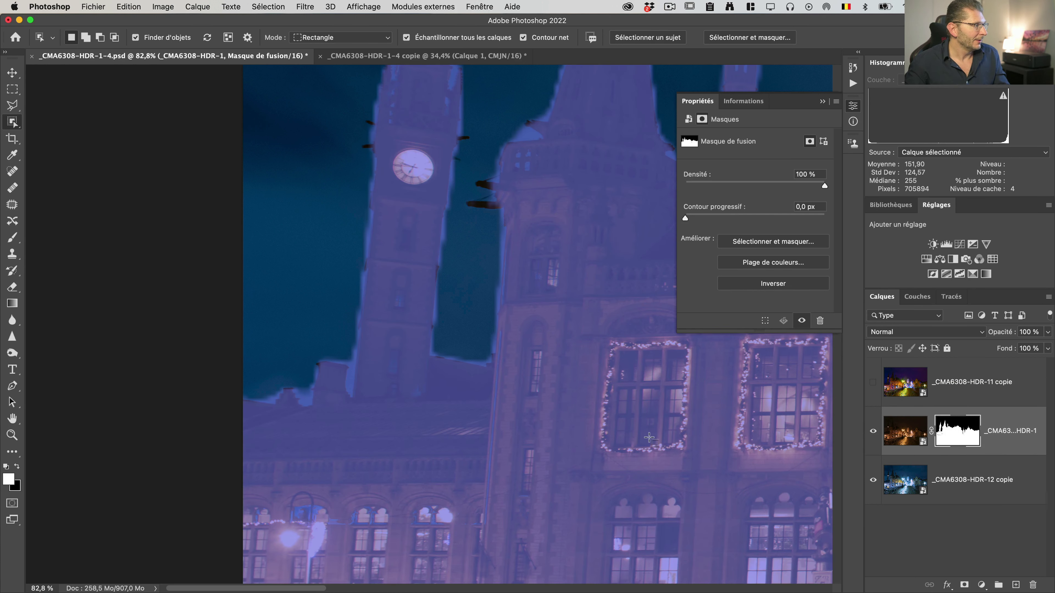
pyautogui.press('\\')
# - Fill the mask white in a rectangular selection over the arched window tops and lamp below the roof
pyautogui.press('m')
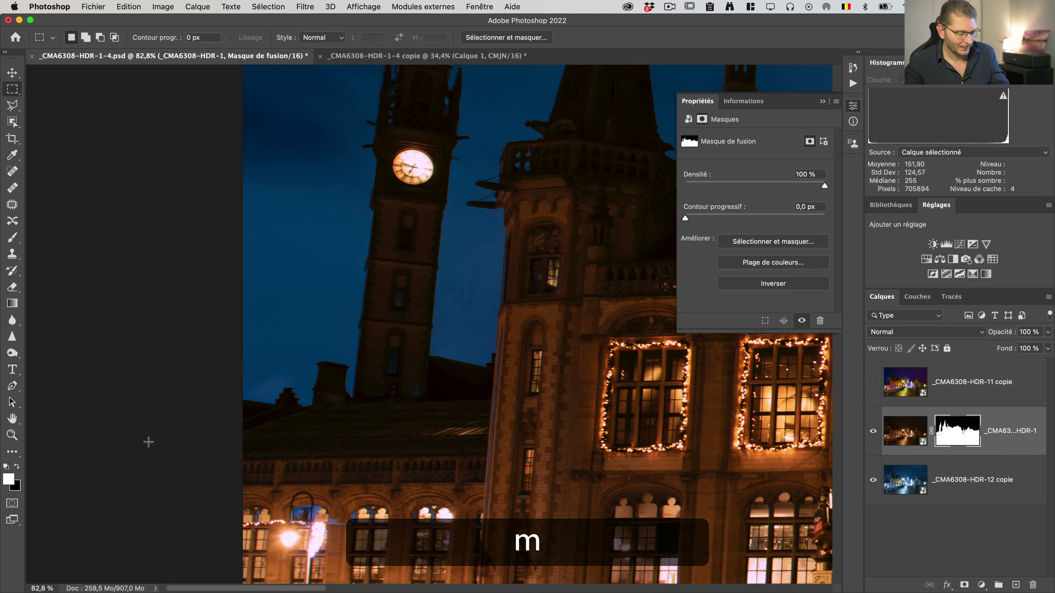
pyautogui.moveTo(217, 472); pyautogui.dragTo(581, 547)
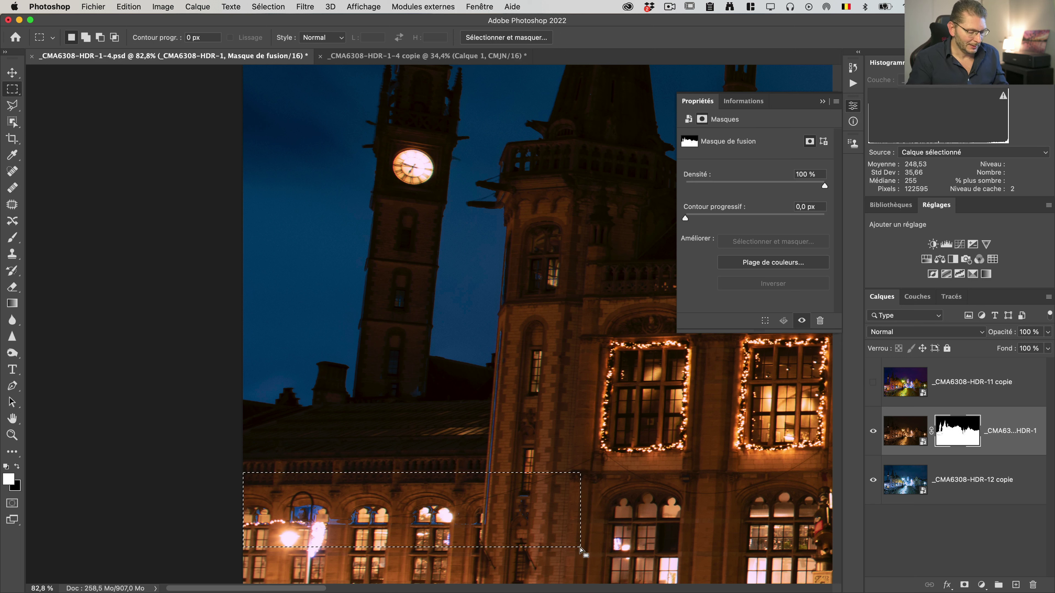
pyautogui.hotkey('alt', 'BackSpace')
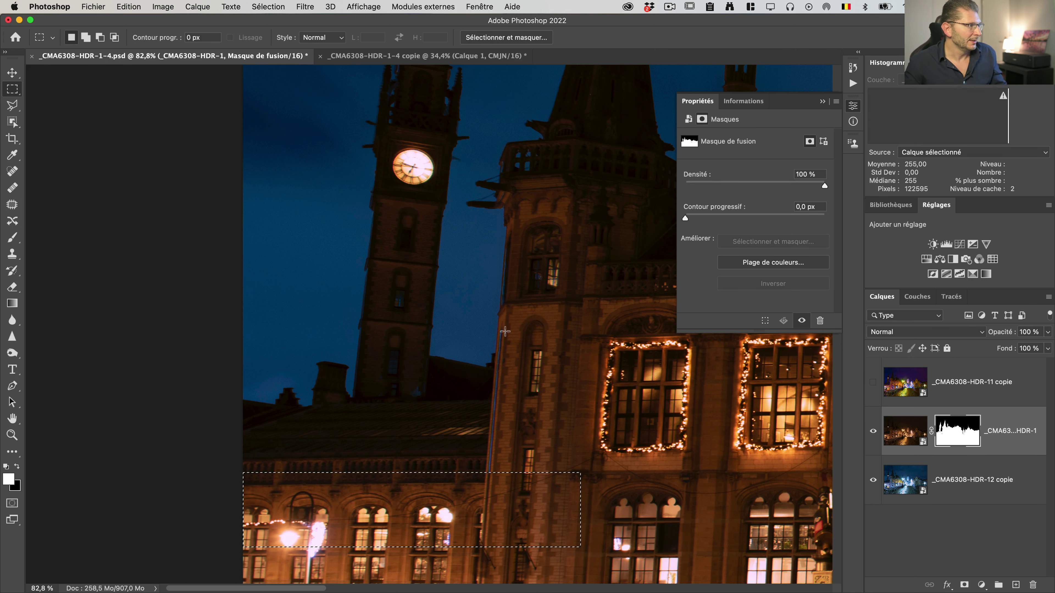
# - Outline the blue-fringed outer edge of the central stone tower with a polygonal selection extending inward across its facade
pyautogui.press('z')
pyautogui.scroll(3, 378, 322)
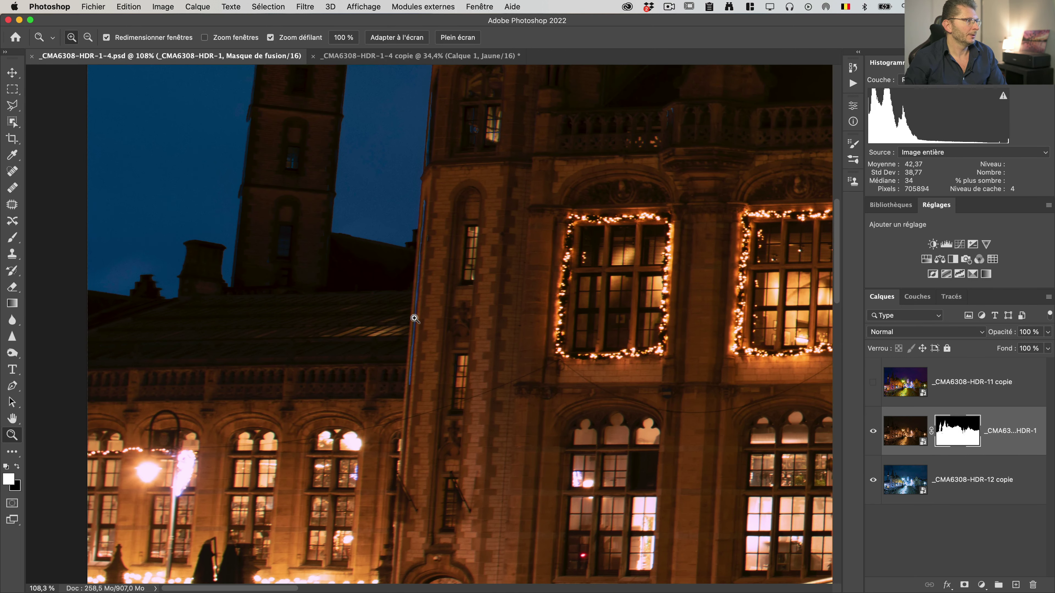
pyautogui.scroll(2, 414, 319)
pyautogui.press('l')
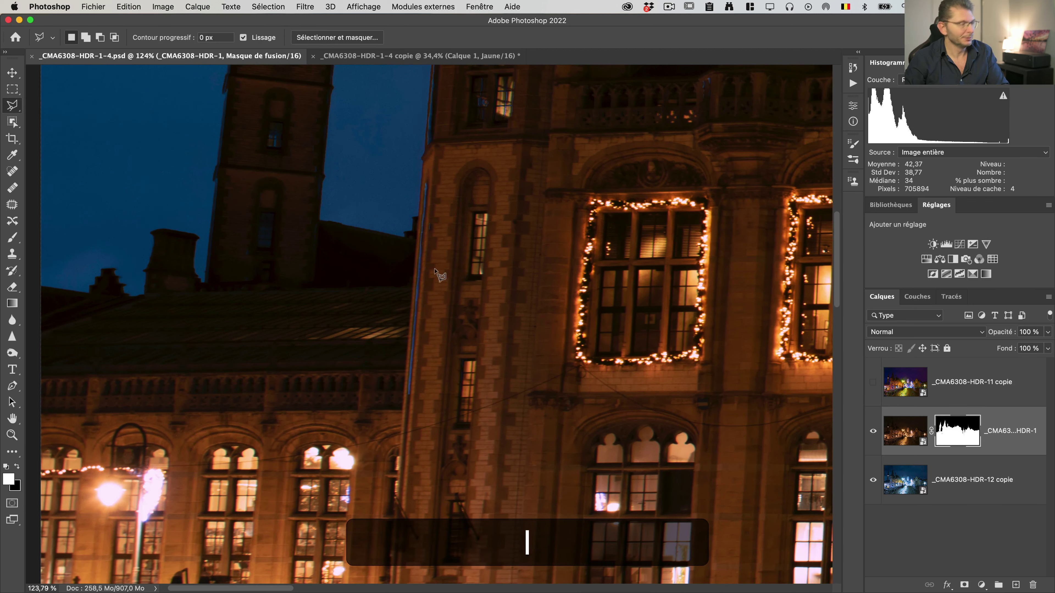
pyautogui.click(425, 174)
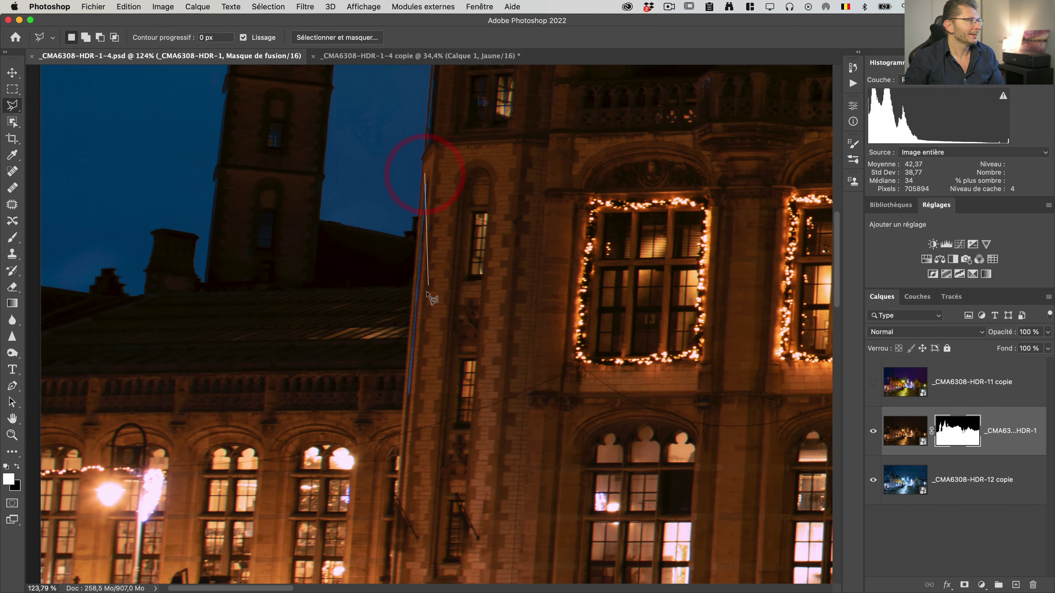
pyautogui.click(405, 402)
pyautogui.click(580, 421)
pyautogui.click(538, 70)
pyautogui.press('space')
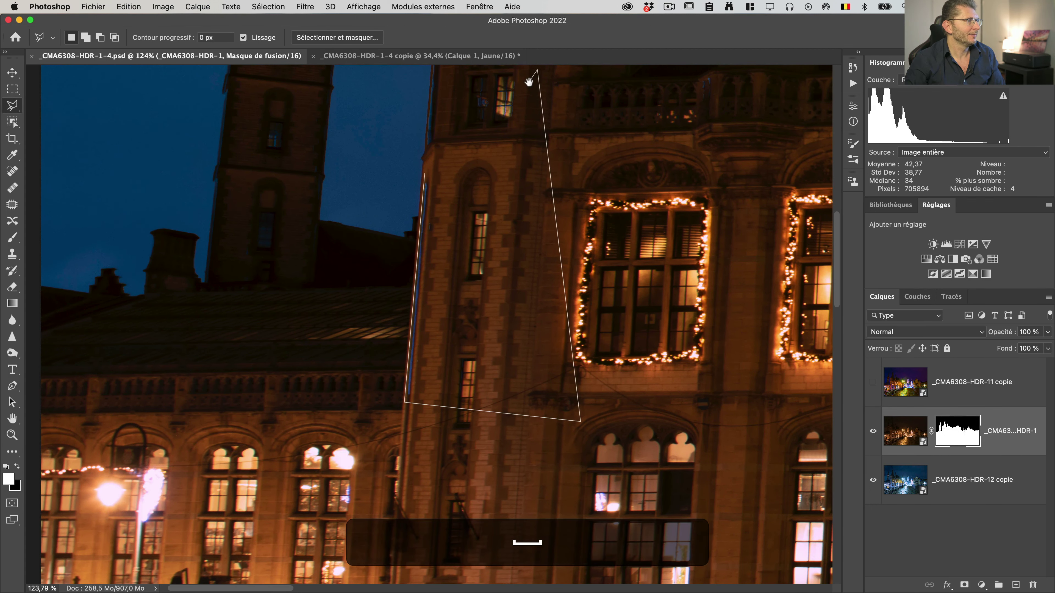
pyautogui.moveTo(527, 81); pyautogui.dragTo(505, 317)
pyautogui.click(423, 271)
pyautogui.click(414, 286)
pyautogui.click(402, 410)
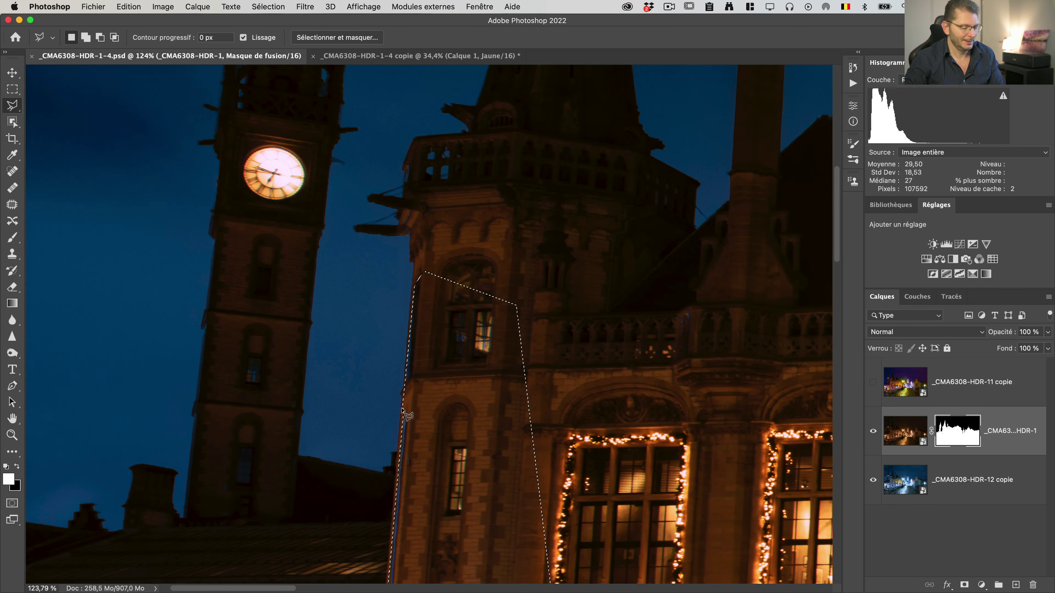
# - Add a small patch of the balustrade beside the tower to the selection, fill both areas white on the mask, and deselect
pyautogui.keyDown('shift'); pyautogui.click(673, 306); pyautogui.keyUp('shift')
pyautogui.keyDown('shift'); pyautogui.click(702, 306); pyautogui.keyUp('shift')
pyautogui.keyDown('shift'); pyautogui.click(692, 343); pyautogui.keyUp('shift')
pyautogui.keyDown('shift'); pyautogui.click(672, 343); pyautogui.keyUp('shift')
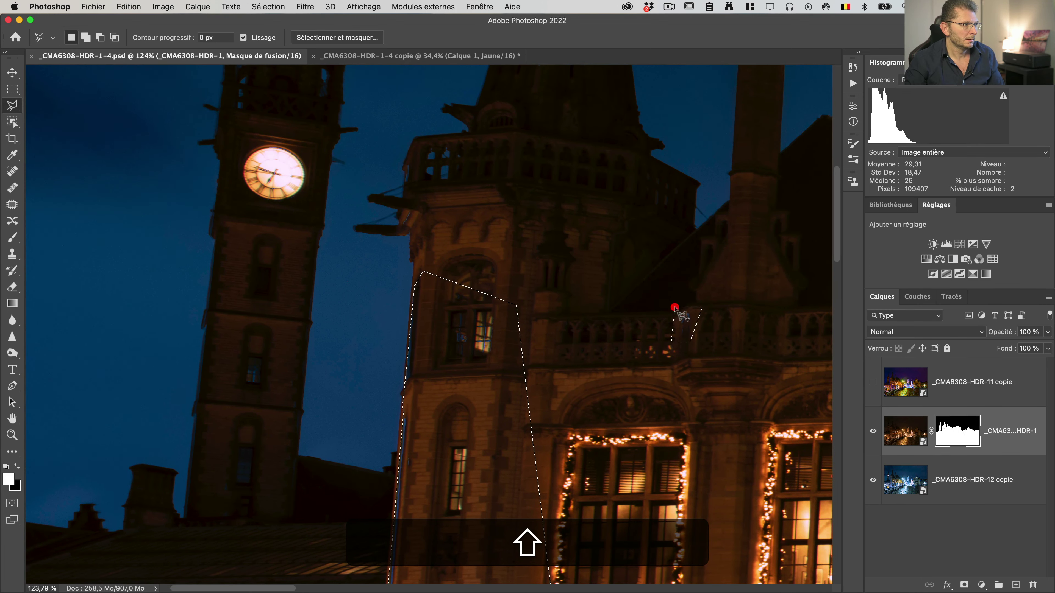
pyautogui.keyDown('shift'); pyautogui.click(674, 306); pyautogui.keyUp('shift')
pyautogui.hotkey('alt', 'BackSpace')
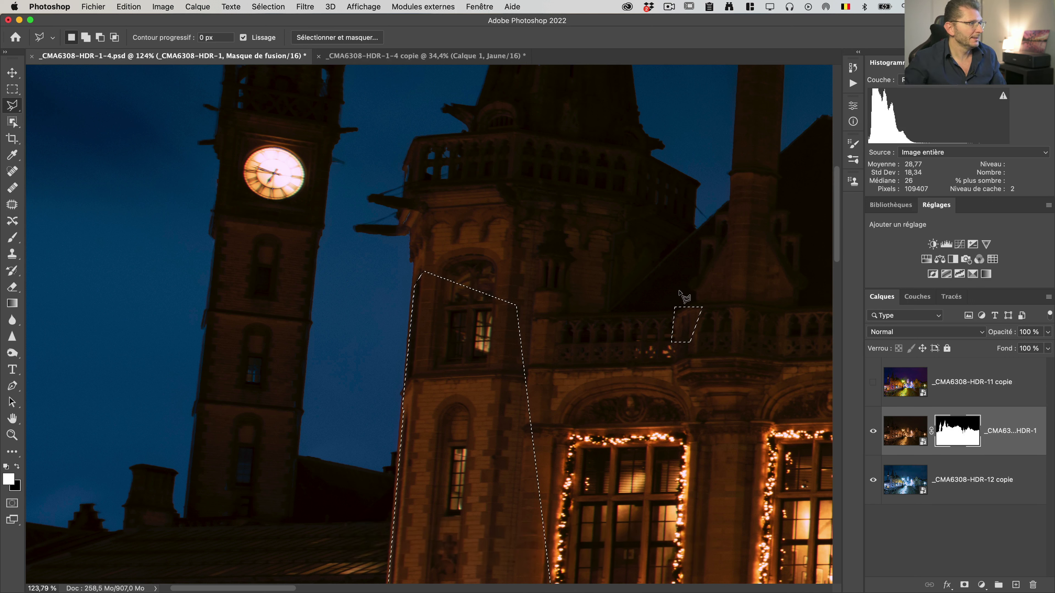
pyautogui.press('super+d')
# - Examine the church and clock tower spires with the _CMA6308-HDR-1 layer mask disabled, and re-enable the mask
pyautogui.press('h')
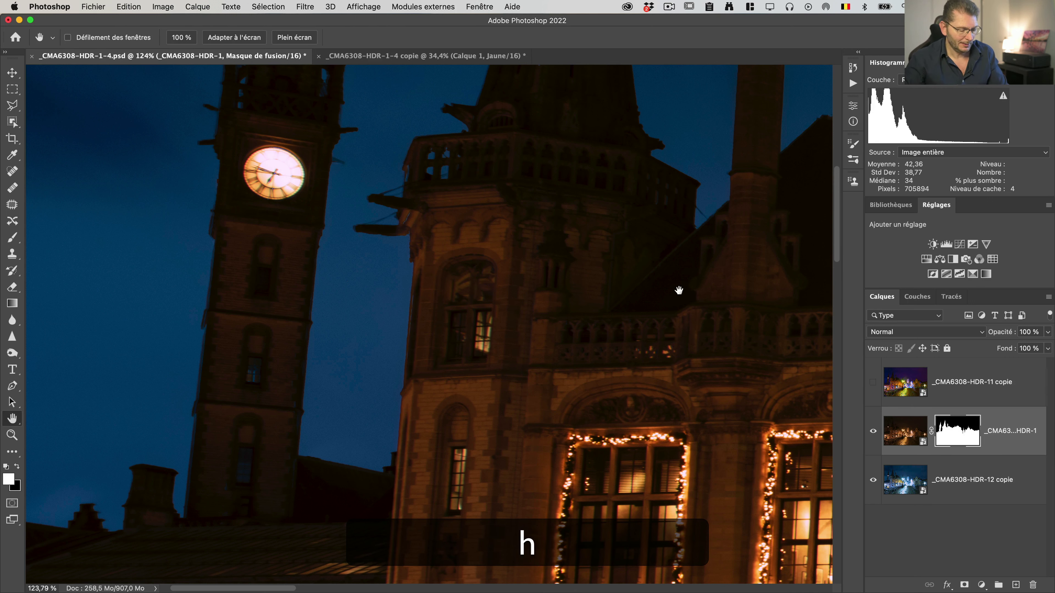
pyautogui.moveTo(637, 328)
pyautogui.mouseDown()
pyautogui.moveTo(448, 371)
pyautogui.moveTo(384, 373)
pyautogui.moveTo(269, 287)
pyautogui.moveTo(205, 206)
pyautogui.mouseUp()
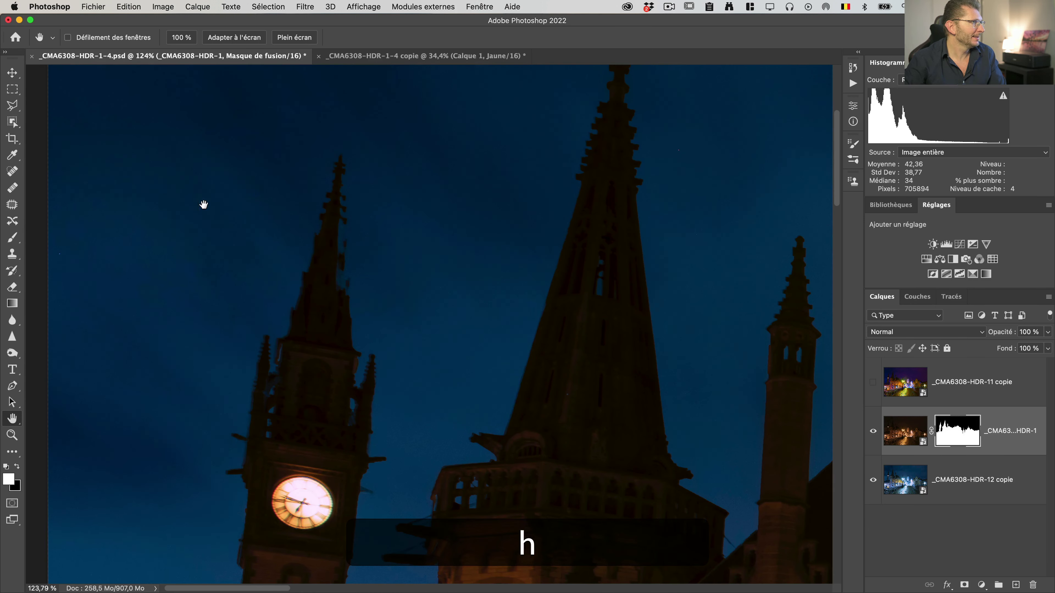
pyautogui.press('l')
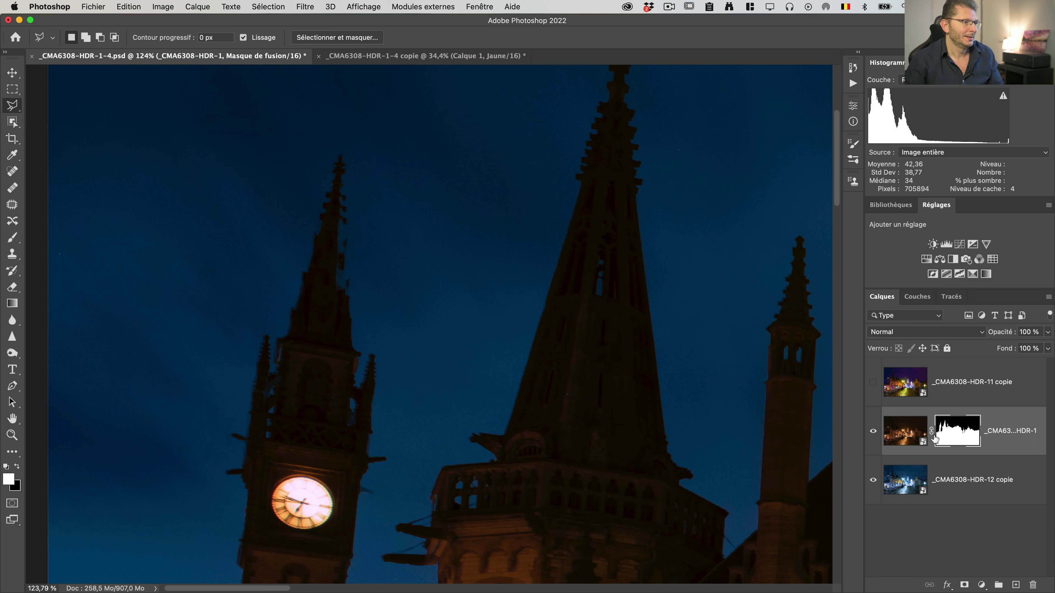
pyautogui.press('shift')
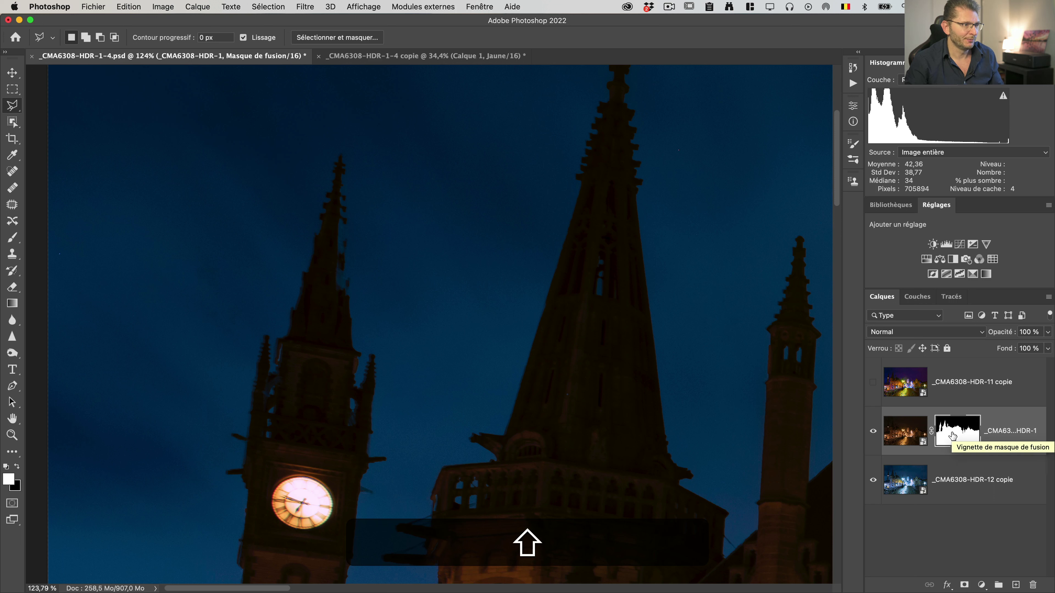
pyautogui.keyDown('shift'); pyautogui.click(952, 436); pyautogui.keyUp('shift')
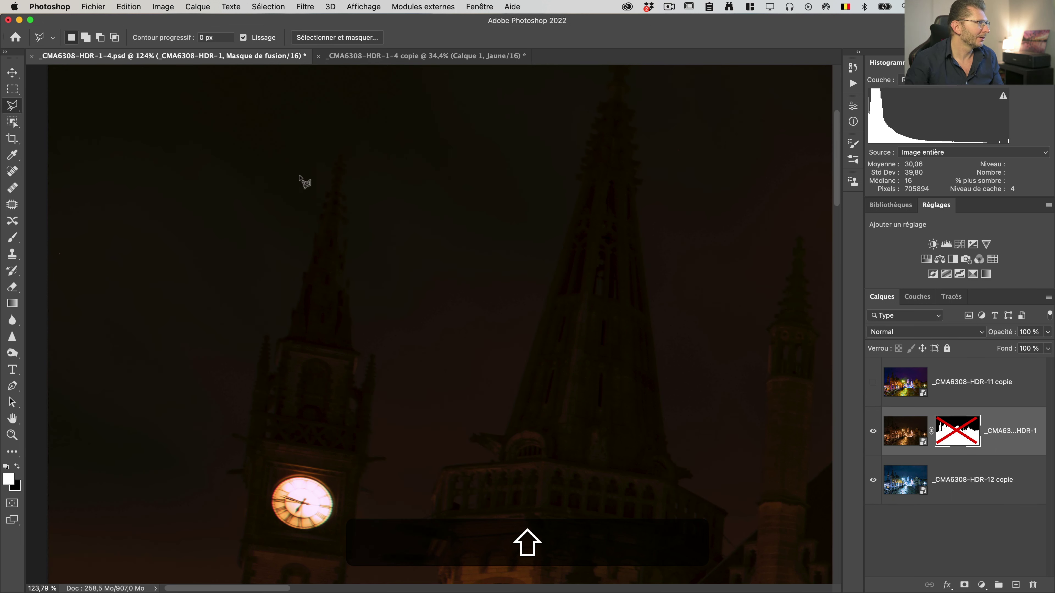
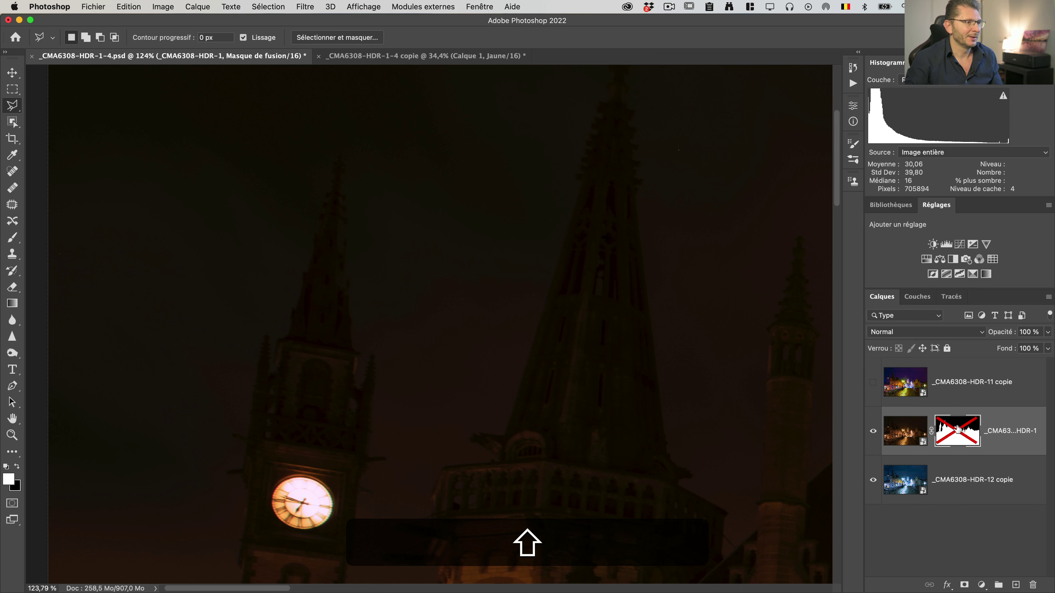
pyautogui.keyDown('shift'); pyautogui.click(953, 430); pyautogui.keyUp('shift')
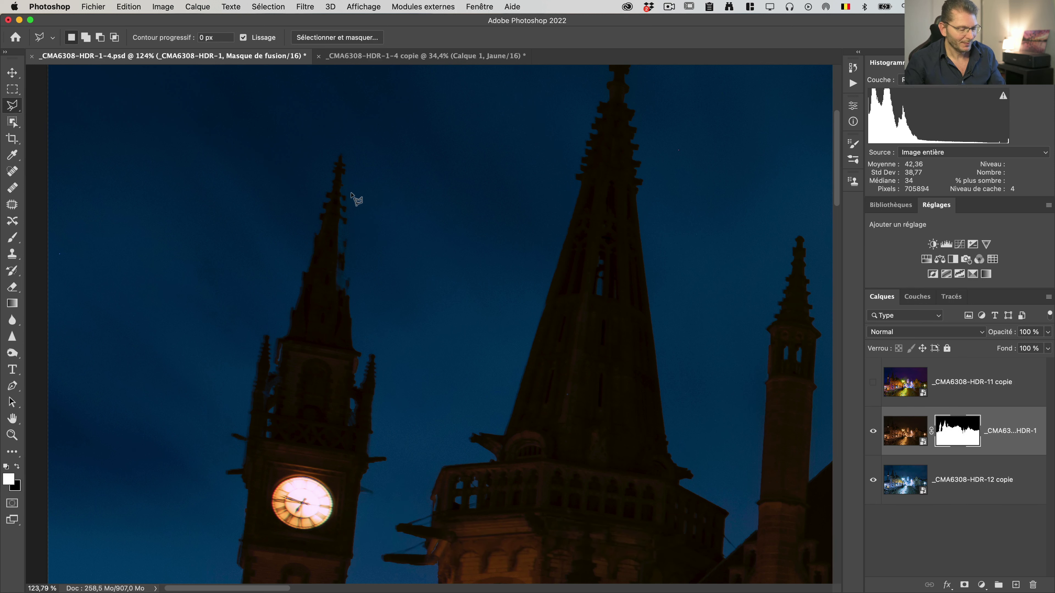
# - Draw a narrow polygonal selection over the gap with blue patches along the edge of the clock tower's spire
pyautogui.press('z')
pyautogui.moveTo(327, 196); pyautogui.dragTo(368, 196)
pyautogui.press('l')
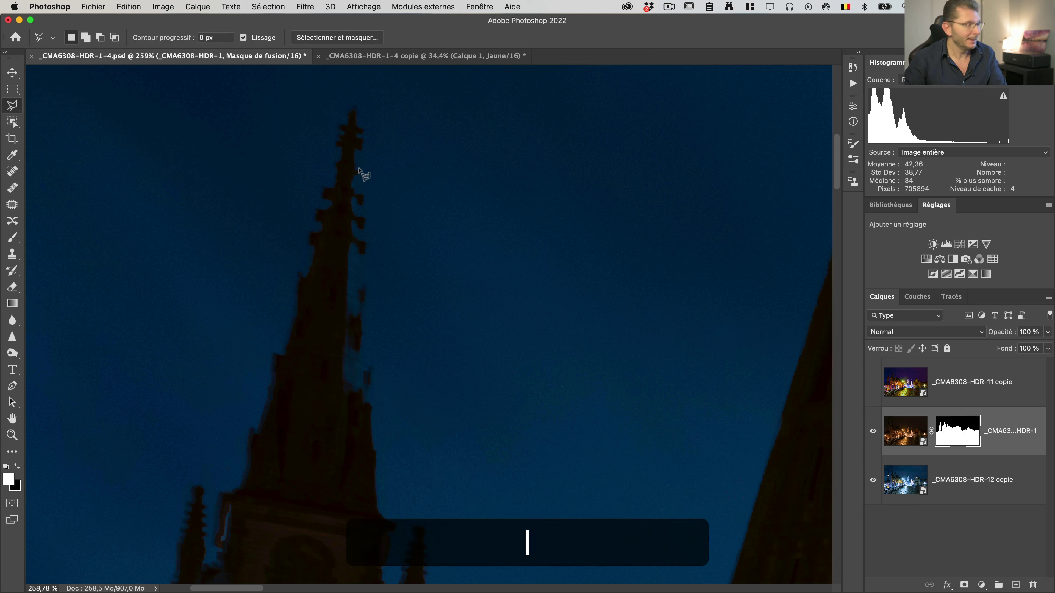
pyautogui.click(353, 166)
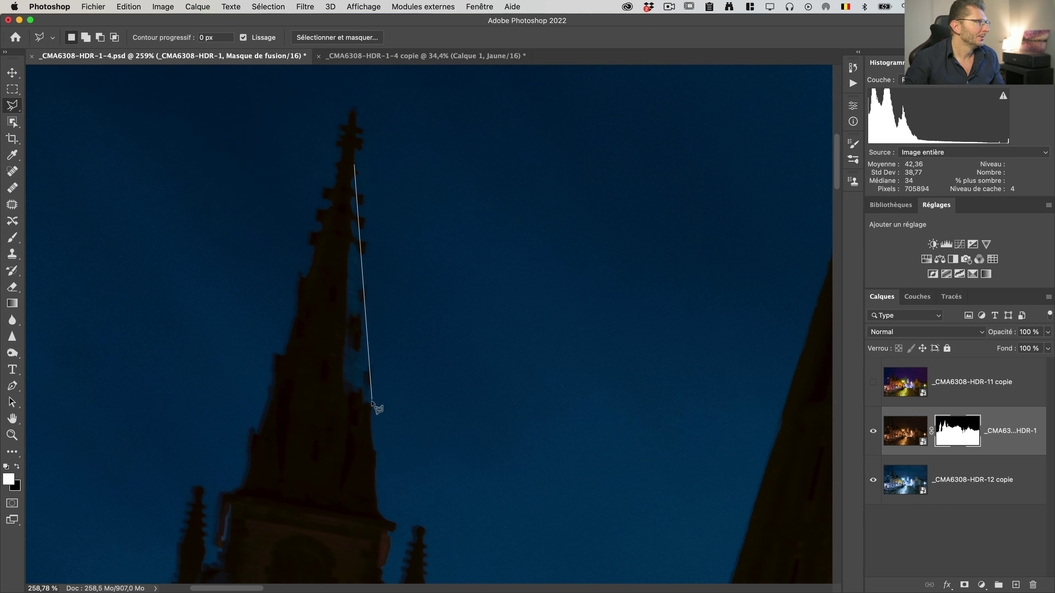
pyautogui.click(371, 414)
pyautogui.click(330, 415)
pyautogui.click(353, 166)
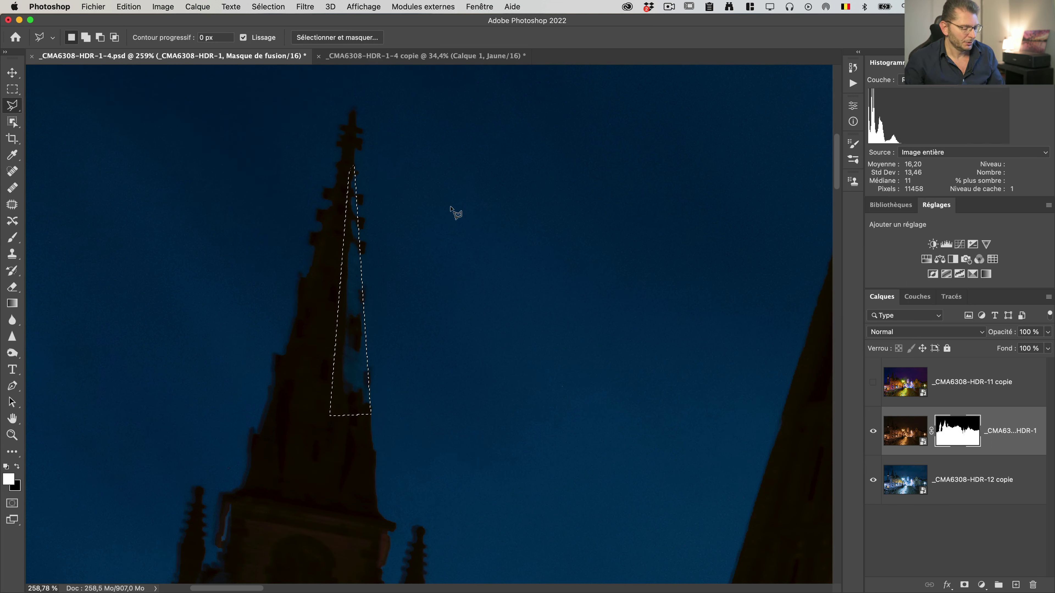
# - Feather the spire selection by 1 pixel and hide its outline
pyautogui.press('shift')
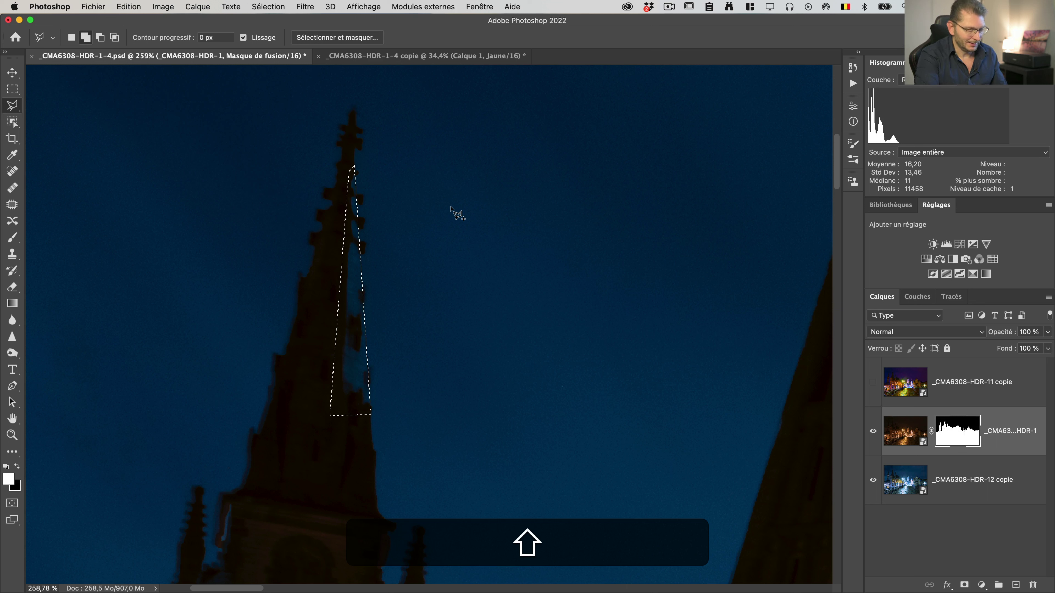
pyautogui.hotkey('shift', 'F6')
pyautogui.write('1')
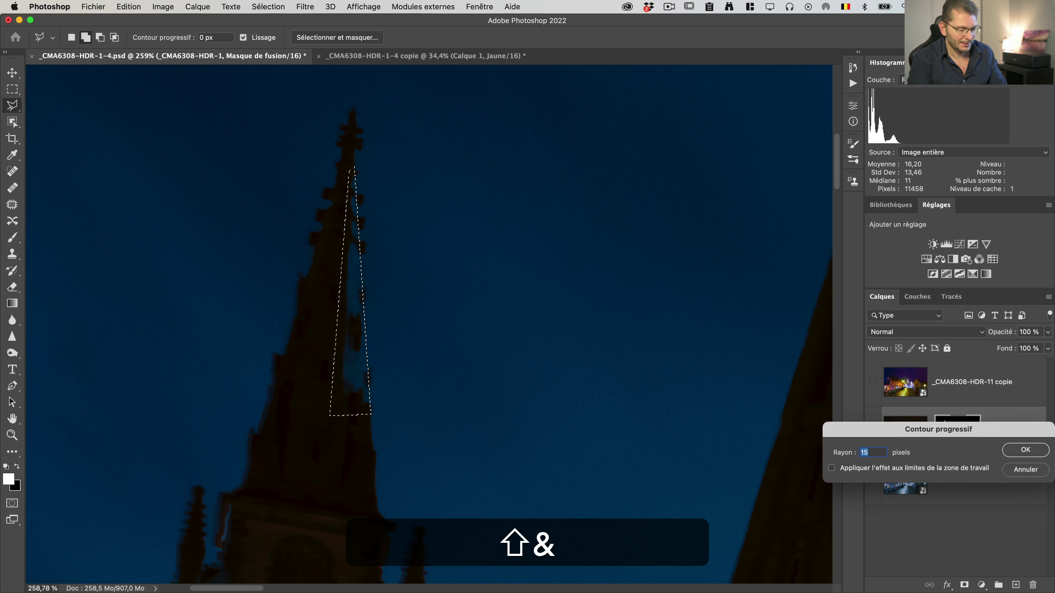
pyautogui.press('Return')
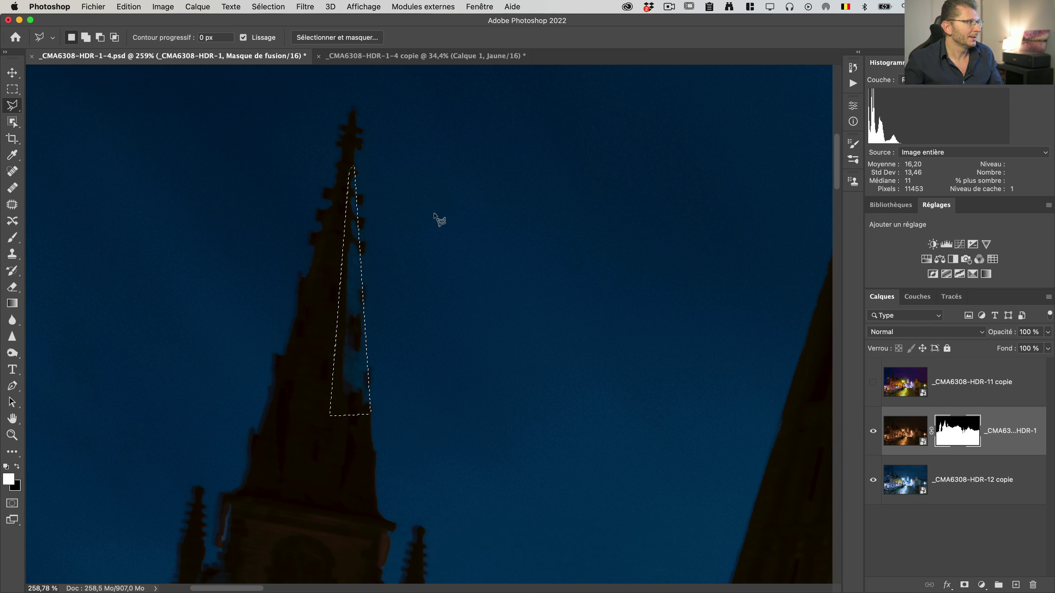
pyautogui.press('super+h')
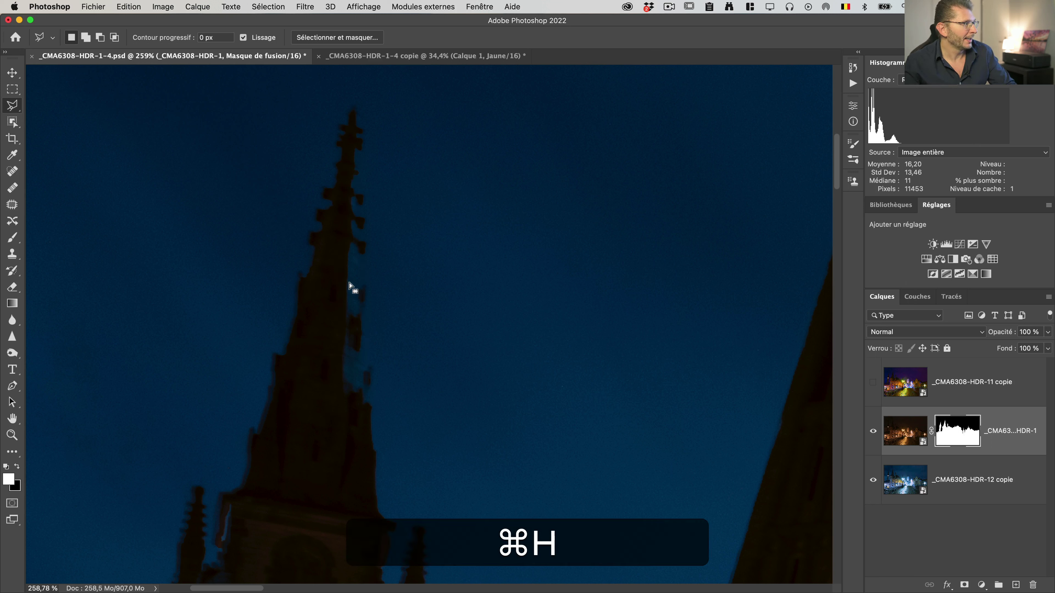
# - Set the brush mode to Normal, paint the mask white inside the spire selection, and deselect
pyautogui.press('b')
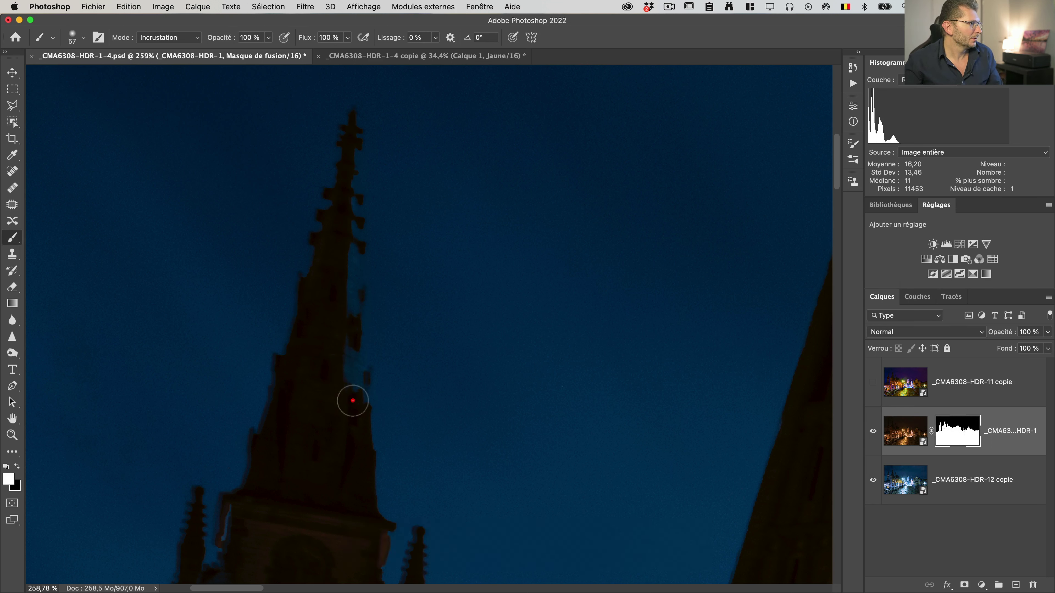
pyautogui.hotkey('alt', 'shift', 'n')
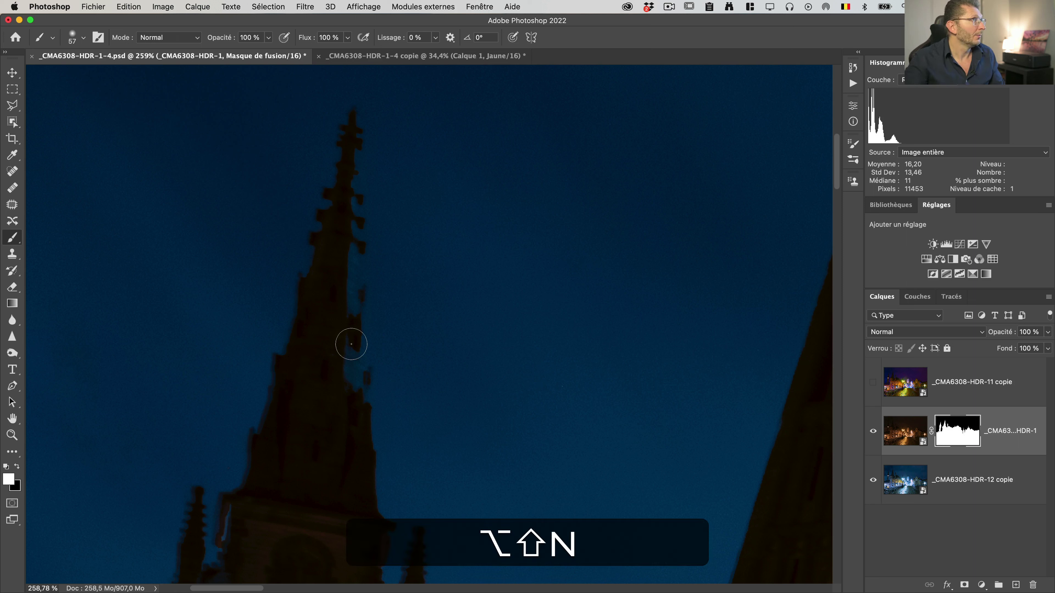
pyautogui.moveTo(355, 423)
pyautogui.mouseDown()
pyautogui.moveTo(339, 313)
pyautogui.moveTo(340, 302)
pyautogui.moveTo(350, 341)
pyautogui.moveTo(349, 214)
pyautogui.mouseUp()
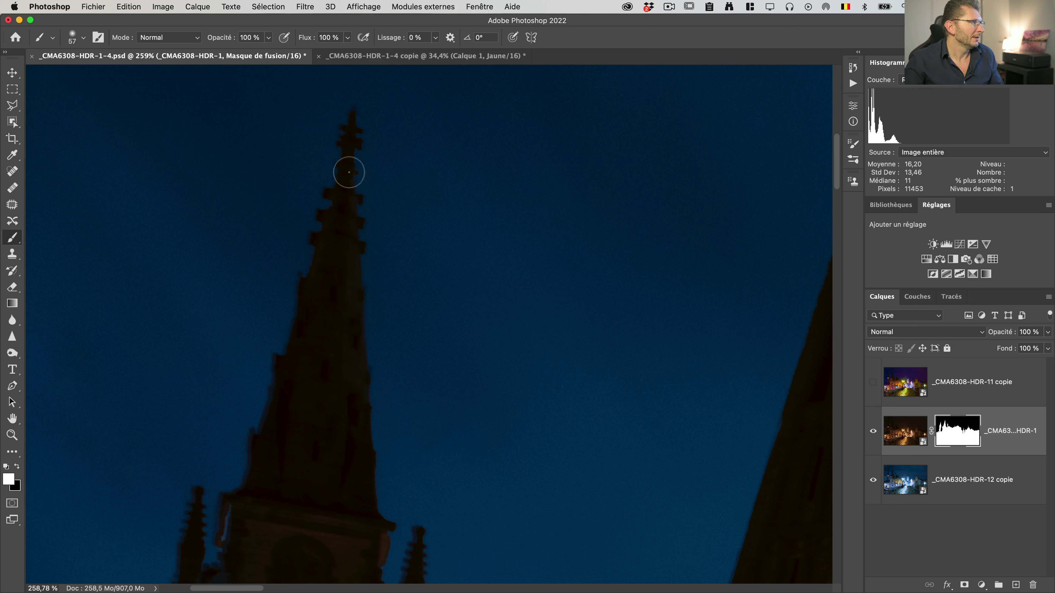
pyautogui.click(353, 245)
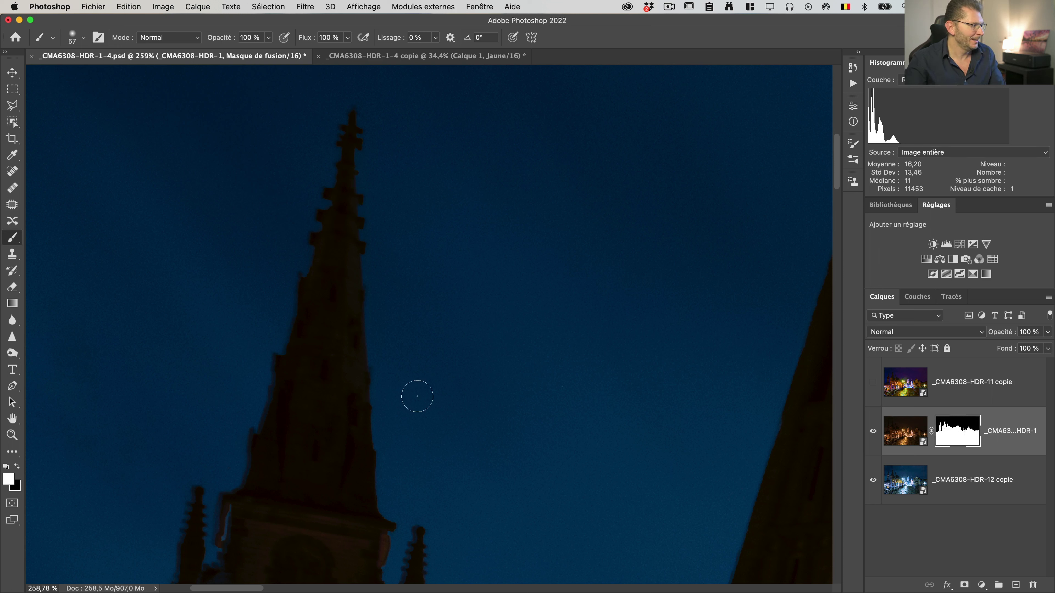
pyautogui.press('super+d')
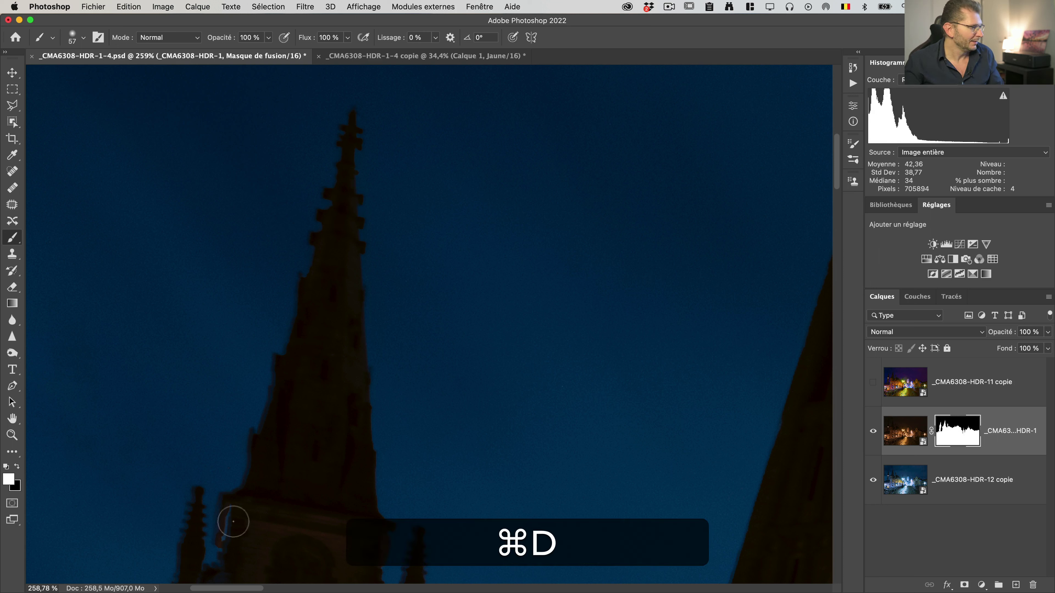
# - Paint the mask white along the edge just below the base of the spire, reducing the brush to 21 px
pyautogui.moveTo(232, 521); pyautogui.dragTo(208, 522)
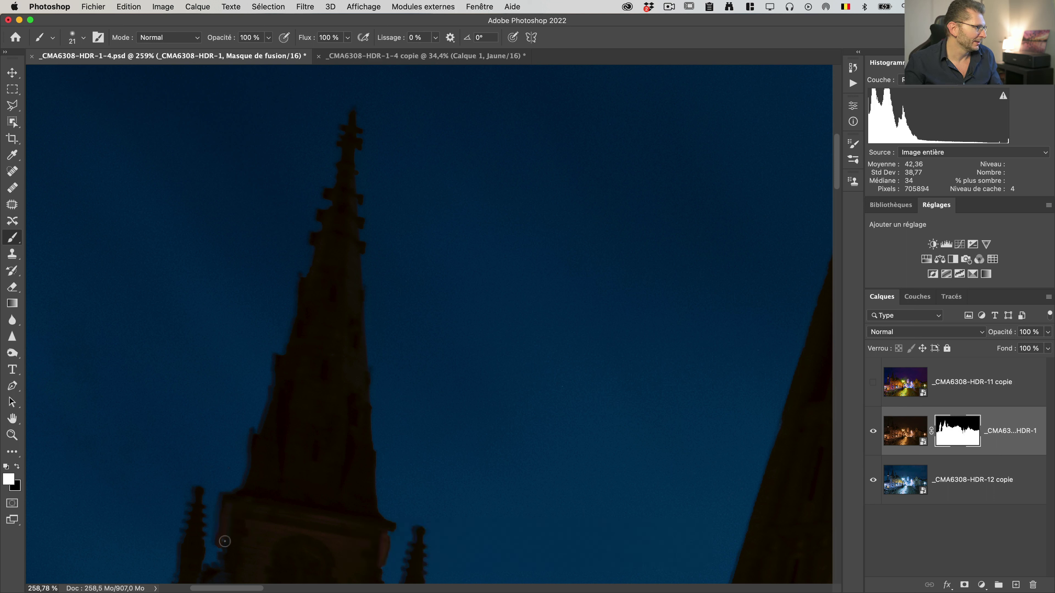
pyautogui.click(224, 541)
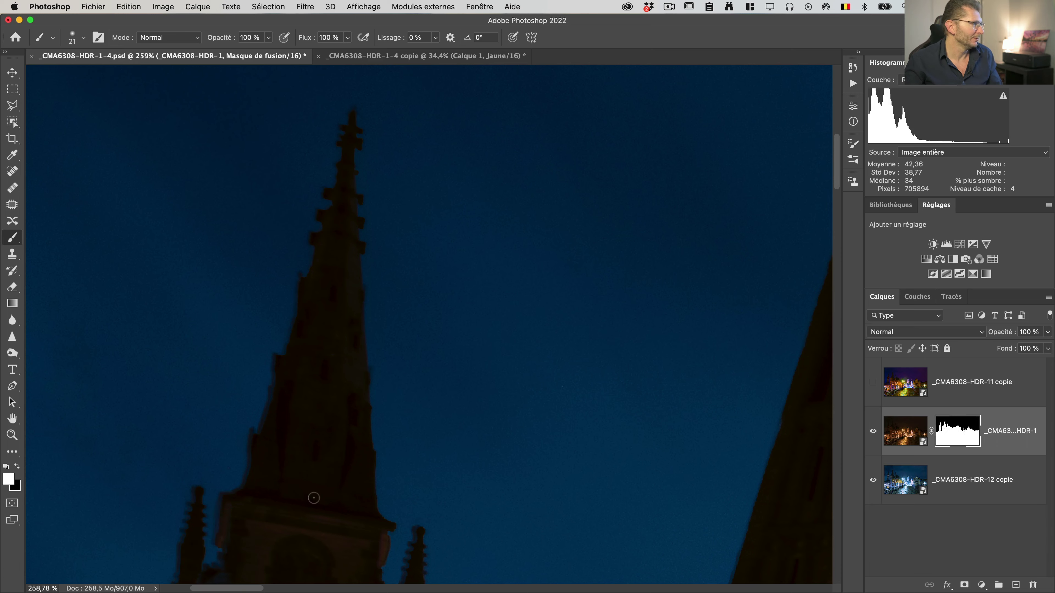
# - Examine the mask edges along the slender turret, the neighbouring roofs and the area between the church and clock towers
pyautogui.press('h')
pyautogui.moveTo(499, 423); pyautogui.dragTo(217, 208)
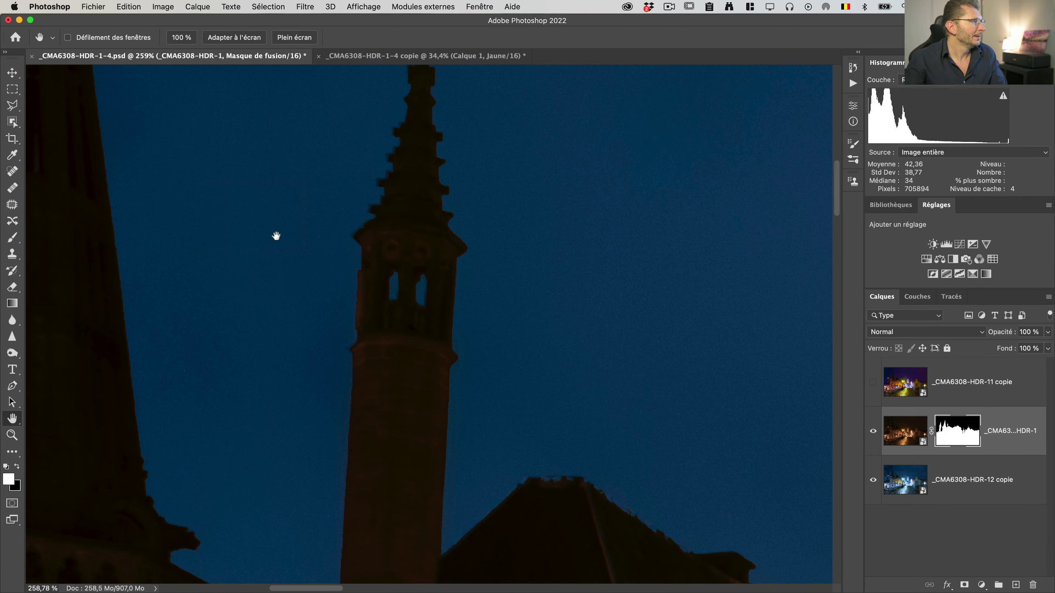
pyautogui.press('h')
pyautogui.moveTo(276, 236); pyautogui.dragTo(233, 219)
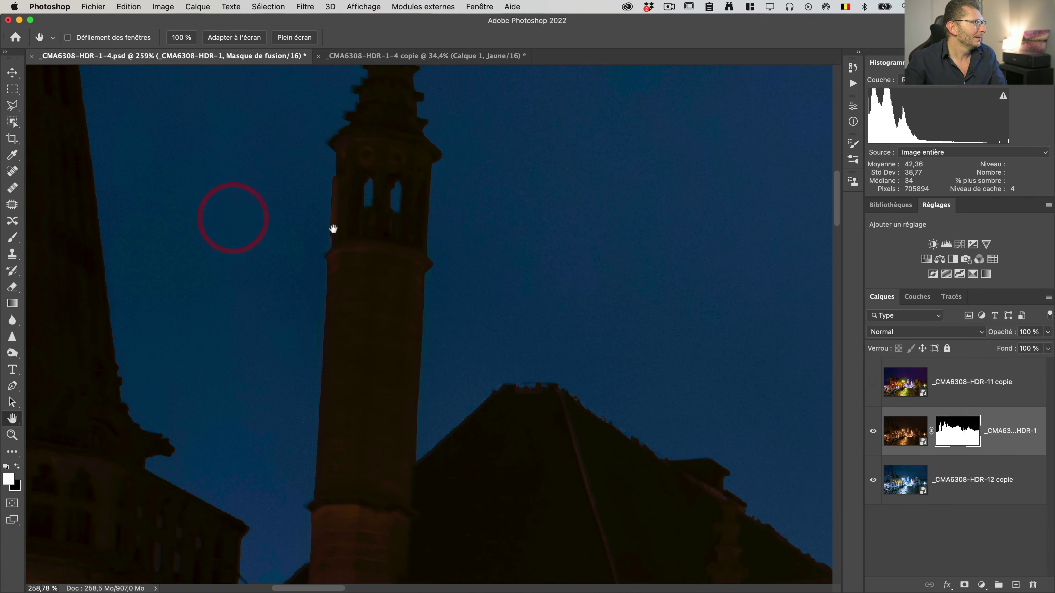
pyautogui.press('h')
pyautogui.moveTo(339, 342)
pyautogui.mouseDown()
pyautogui.moveTo(332, 348)
pyautogui.moveTo(365, 299)
pyautogui.moveTo(435, 274)
pyautogui.moveTo(453, 370)
pyautogui.moveTo(445, 385)
pyautogui.moveTo(499, 325)
pyautogui.mouseUp()
pyautogui.press('b')
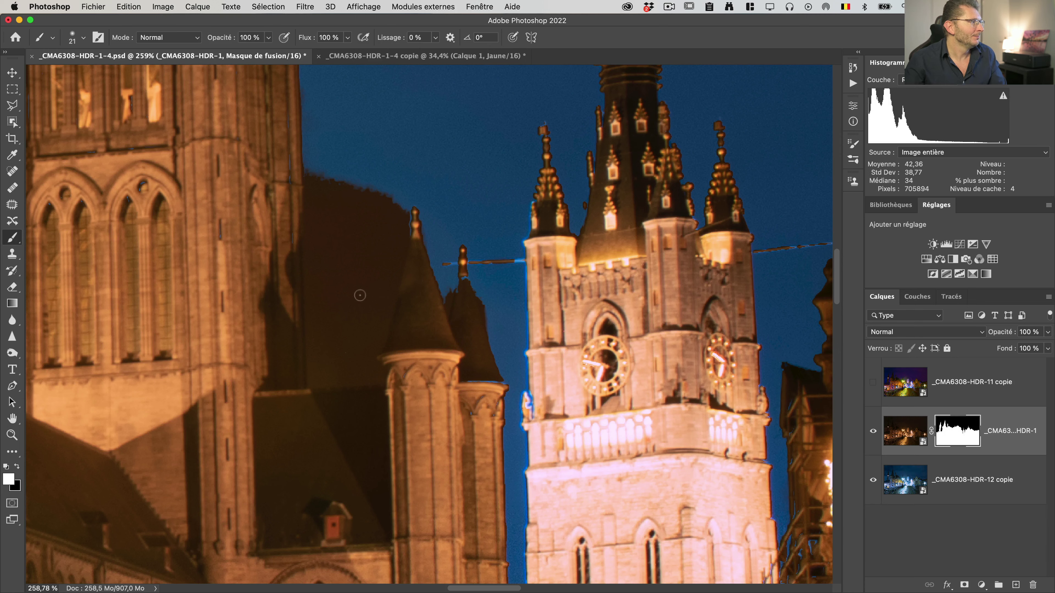
pyautogui.moveTo(359, 295); pyautogui.dragTo(462, 337)
# - Draw a polygonal selection around the dark patch of sky between the church tower's edge and the pointed turret roof
pyautogui.press('l')
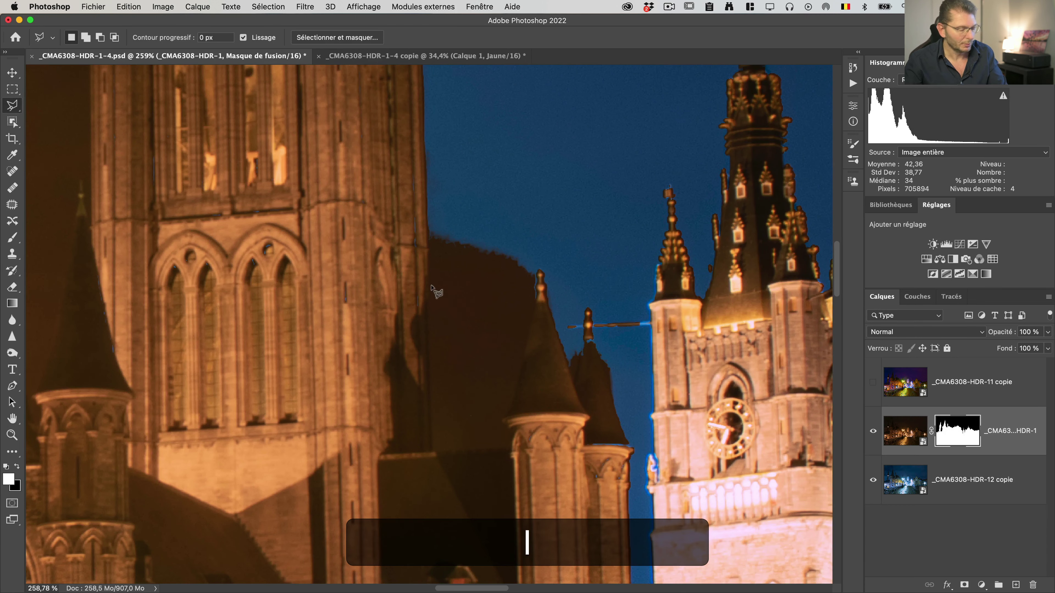
pyautogui.click(429, 223)
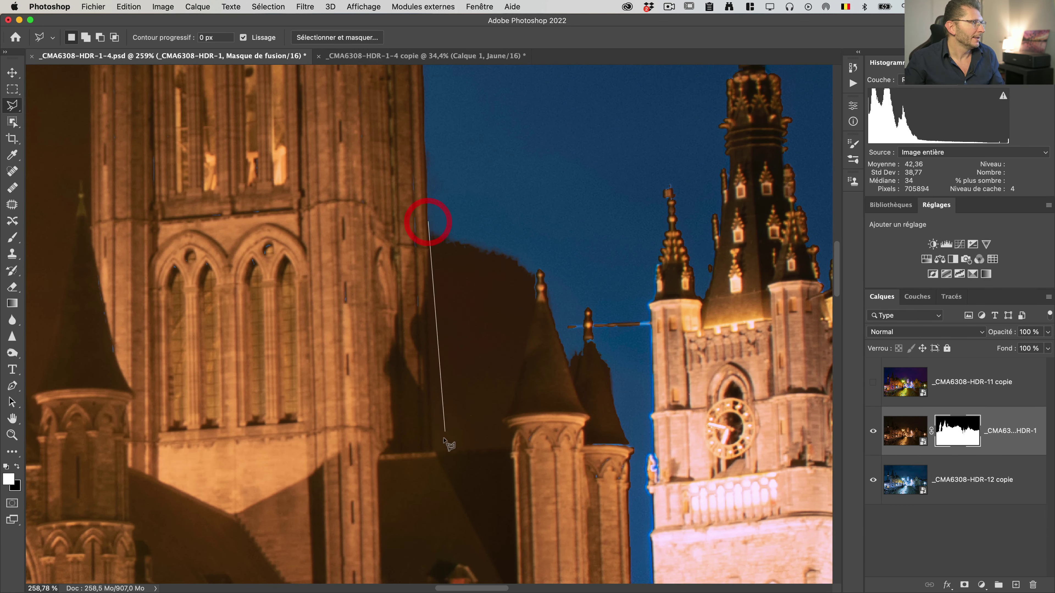
pyautogui.click(432, 451)
pyautogui.click(511, 449)
pyautogui.click(509, 426)
pyautogui.click(502, 420)
pyautogui.click(508, 412)
pyautogui.click(538, 292)
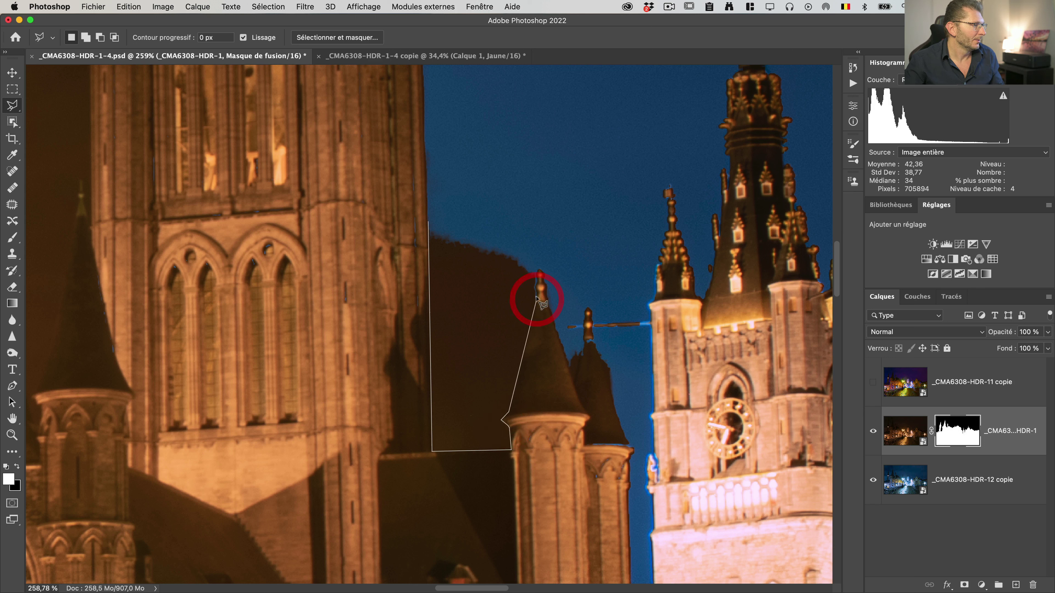
pyautogui.click(429, 223)
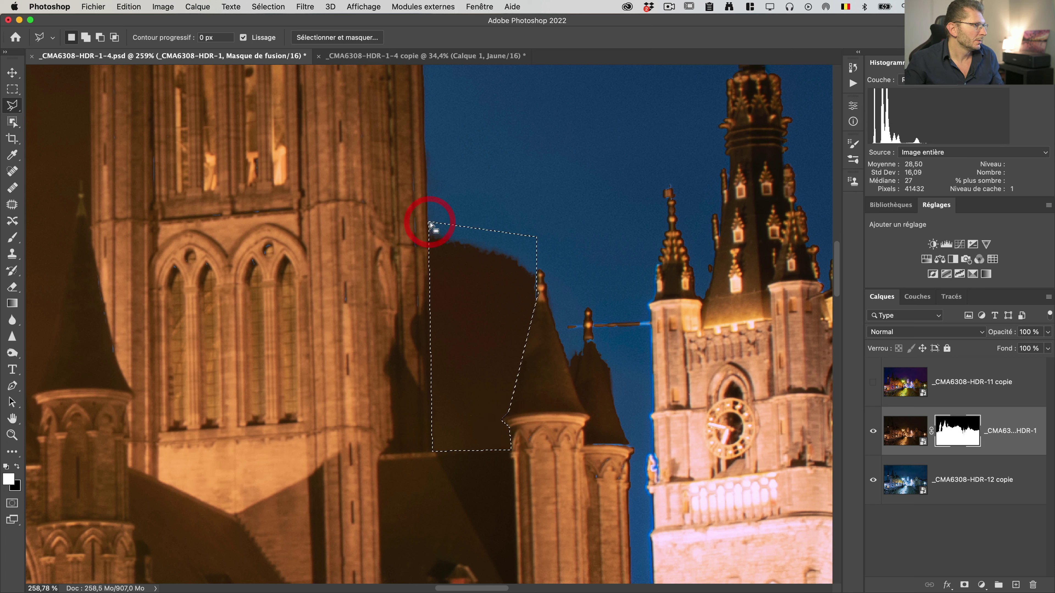
# - Feather the selection by 1 pixel, fill it with black on the layer mask, and deselect
pyautogui.hotkey('shift', 'F6')
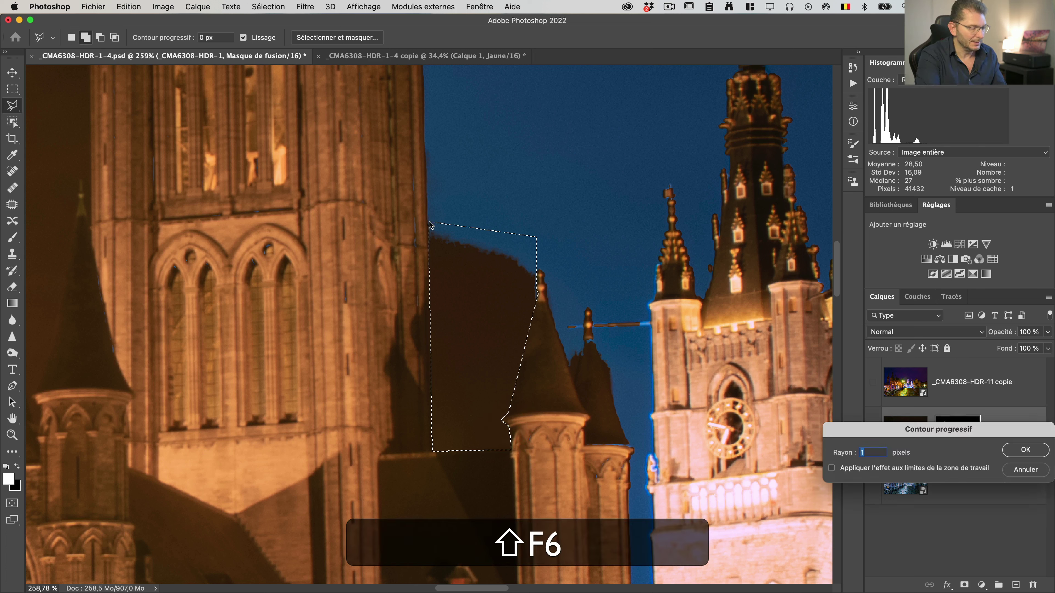
pyautogui.press('Return')
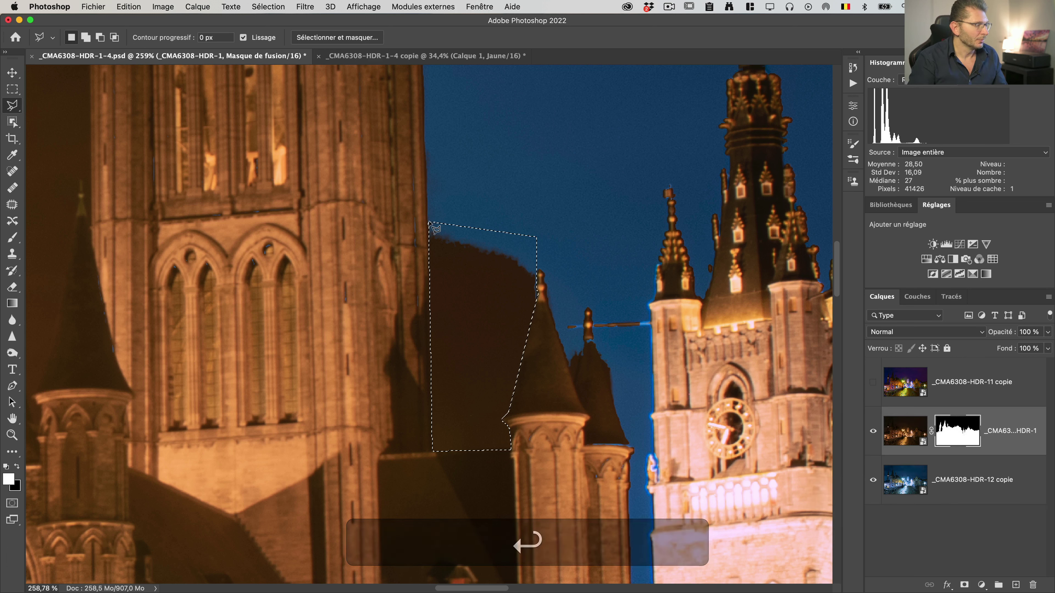
pyautogui.press('super+BackSpace')
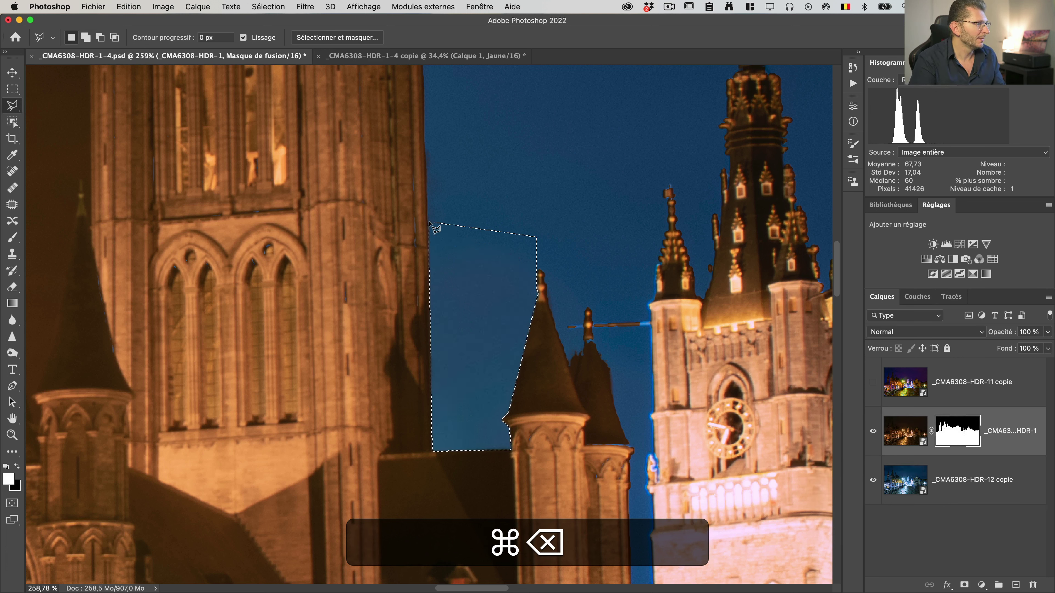
pyautogui.press('super+d')
# - Retouch the mask around the smaller rear turret's roof in white and black with an 11 px brush
pyautogui.press('b')
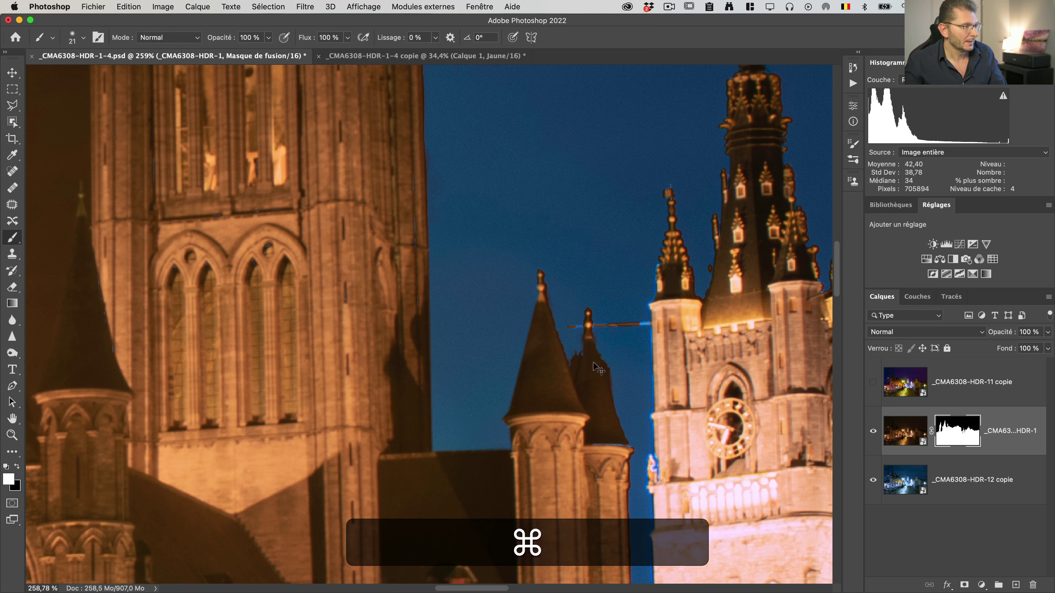
pyautogui.keyDown('ctrl'); pyautogui.keyDown('alt'); pyautogui.moveTo(590, 337); pyautogui.dragTo(592, 343); pyautogui.keyUp('alt'); pyautogui.keyUp('ctrl')
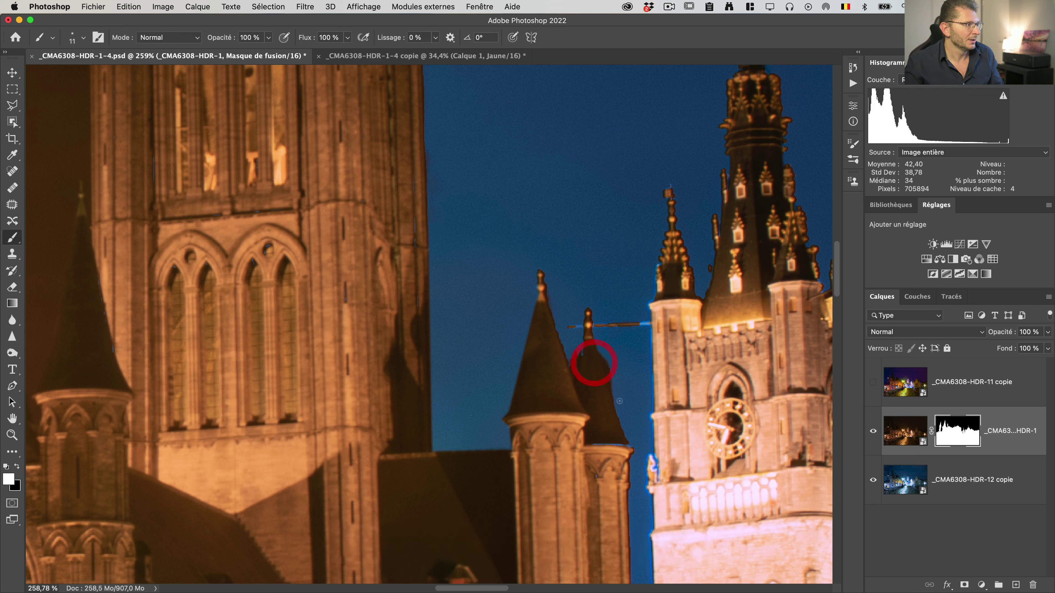
pyautogui.press('x')
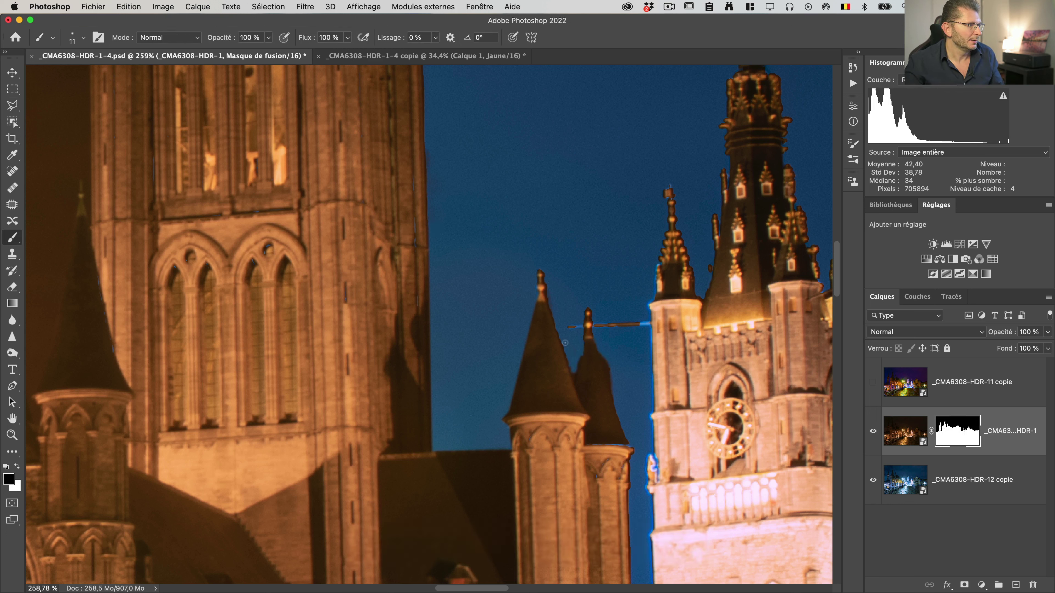
# - Paint a straight white line on the mask over the horizontal rod beside the clock tower with a 7 px brush
pyautogui.press('x')
pyautogui.keyDown('ctrl'); pyautogui.keyDown('alt'); pyautogui.moveTo(577, 327); pyautogui.dragTo(573, 327); pyautogui.keyUp('alt'); pyautogui.keyUp('ctrl')
pyautogui.press('shift')
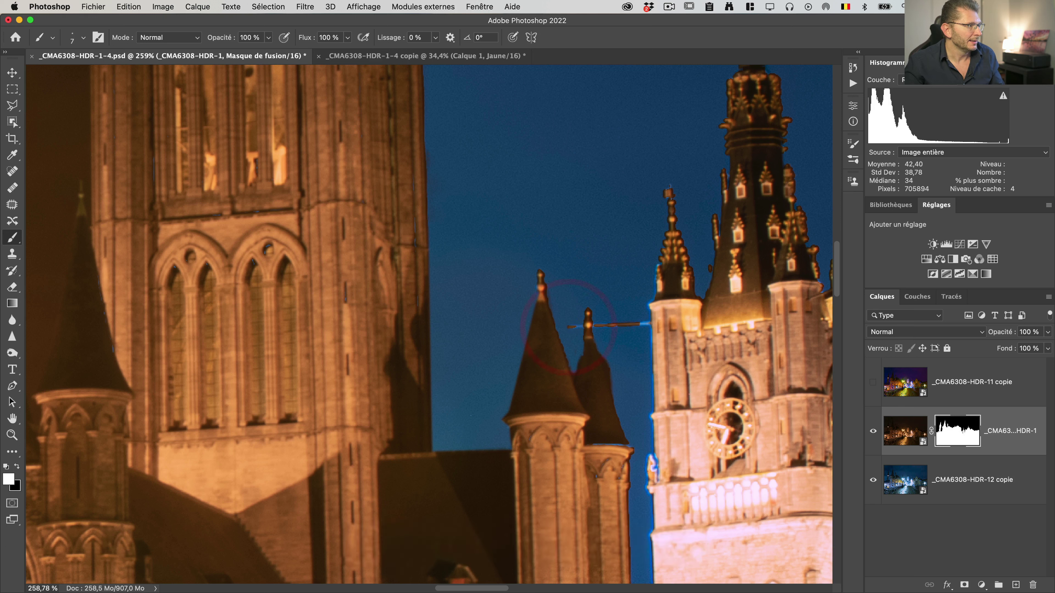
pyautogui.press('shift')
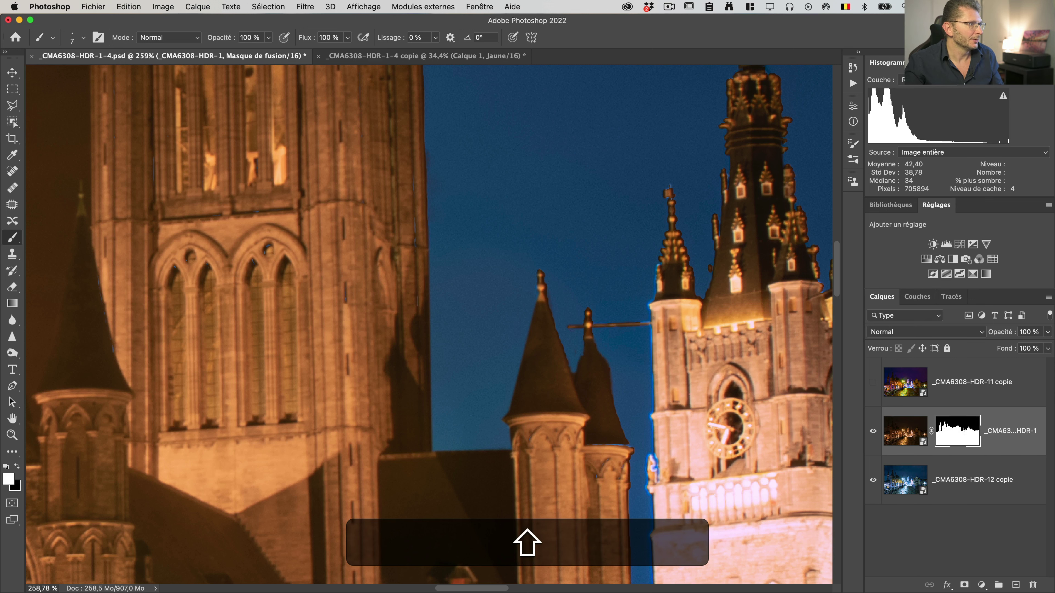
# - Paint straight white strokes on the mask along the edges of the church tower's main roof and its pointed corner turrets
pyautogui.press('space')
pyautogui.moveTo(419, 240); pyautogui.dragTo(537, 537)
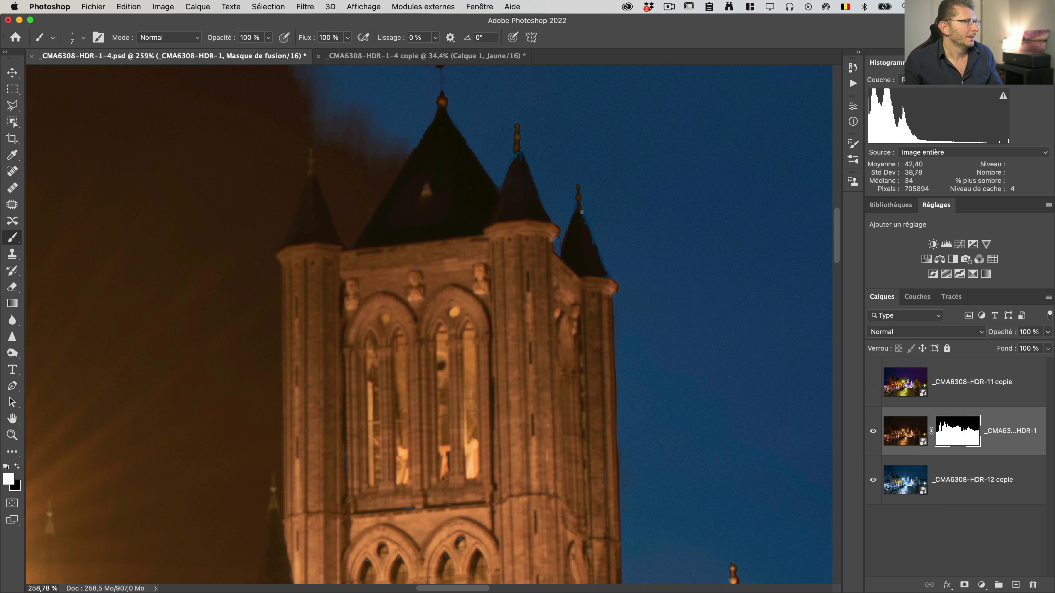
pyautogui.press('shift')
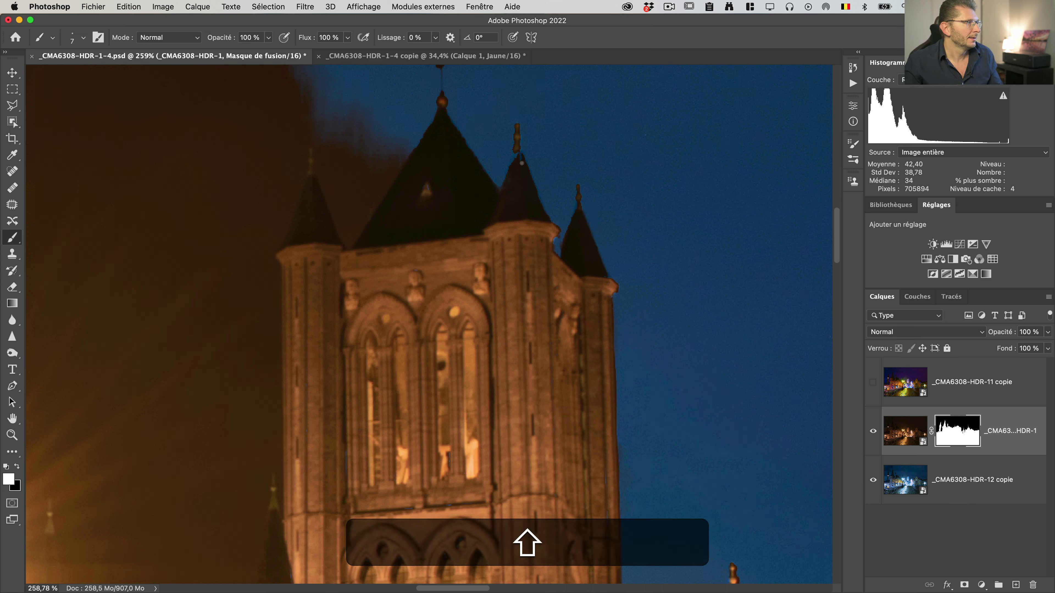
pyautogui.keyDown('shift'); pyautogui.click(518, 153); pyautogui.keyUp('shift')
pyautogui.keyDown('shift'); pyautogui.click(548, 218); pyautogui.keyUp('shift')
pyautogui.keyDown('shift'); pyautogui.click(578, 195); pyautogui.keyUp('shift')
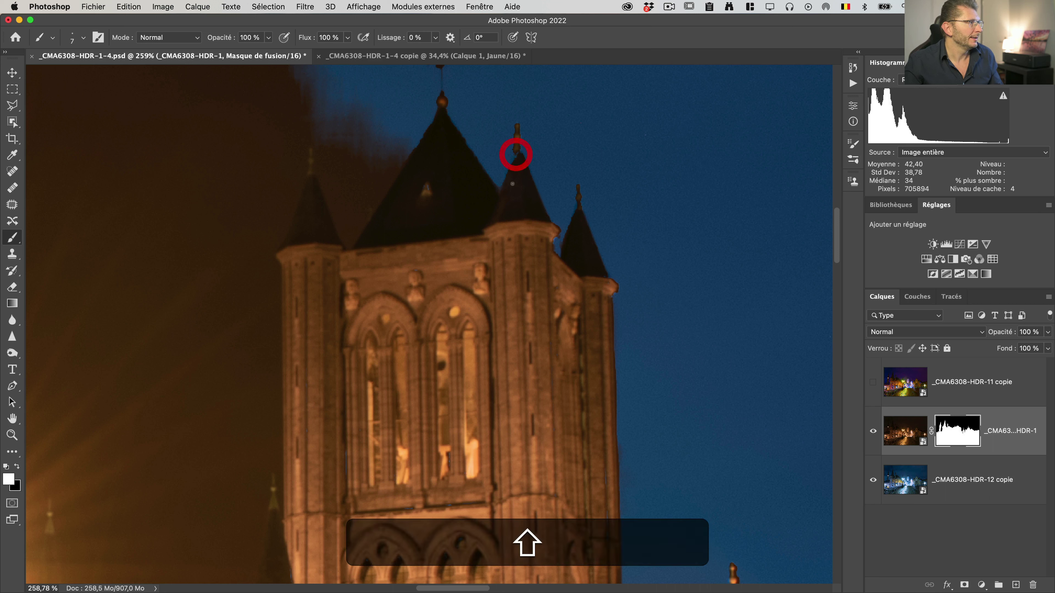
pyautogui.keyDown('shift'); pyautogui.click(500, 198); pyautogui.keyUp('shift')
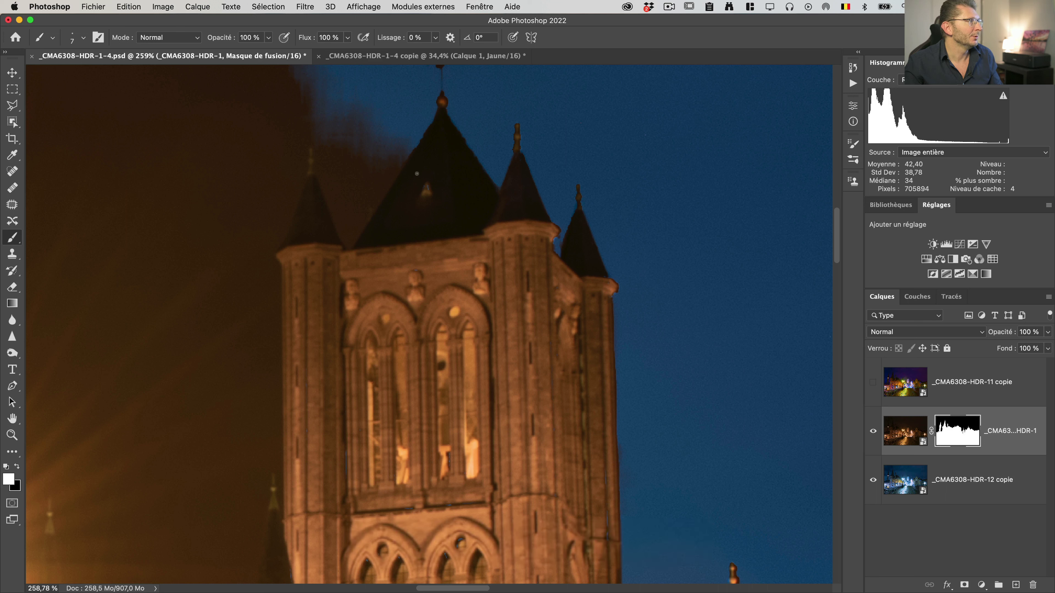
pyautogui.keyDown('shift'); pyautogui.click(437, 115); pyautogui.keyUp('shift')
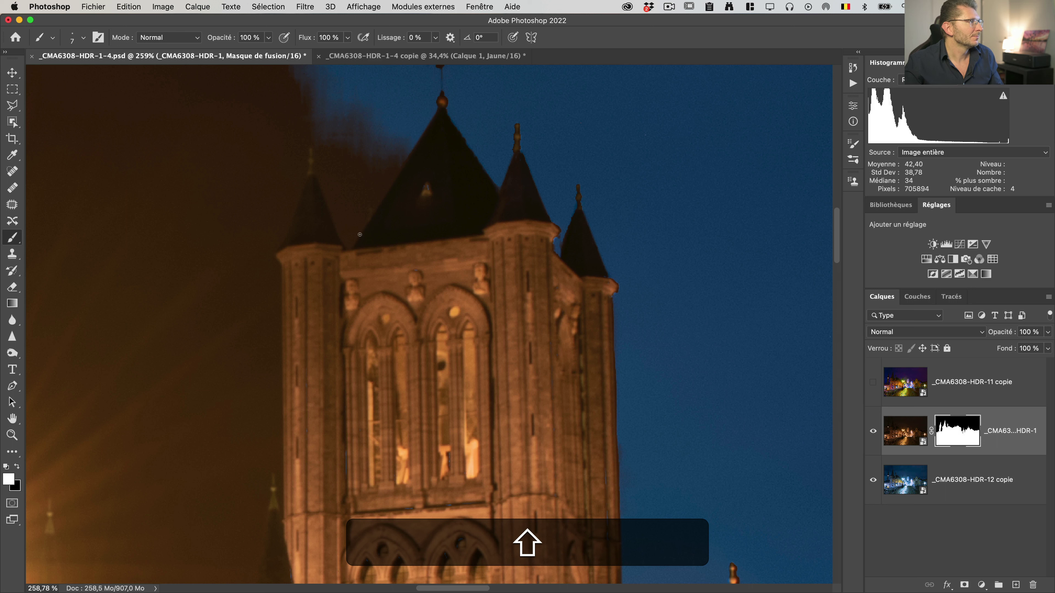
pyautogui.keyDown('shift'); pyautogui.click(359, 234); pyautogui.keyUp('shift')
pyautogui.keyDown('shift'); pyautogui.click(448, 111); pyautogui.keyUp('shift')
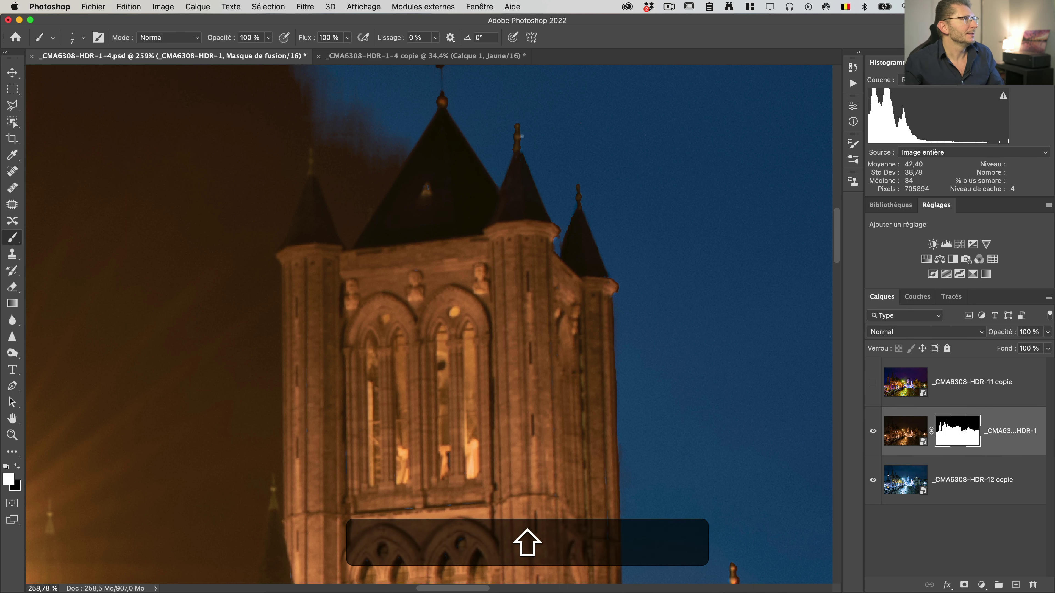
# - Display only the Rouge channel for the area with the dark brown halo around the spire and church tower
pyautogui.press('super+minus')
pyautogui.press('super+minus')
pyautogui.press('super+minus')
pyautogui.press('space')
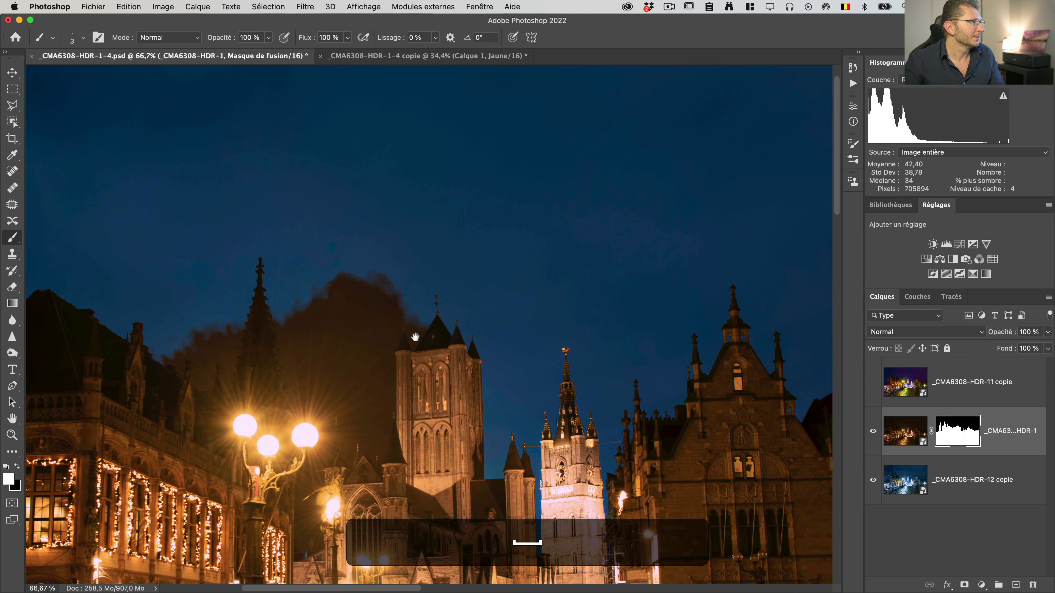
pyautogui.moveTo(416, 338); pyautogui.dragTo(578, 275)
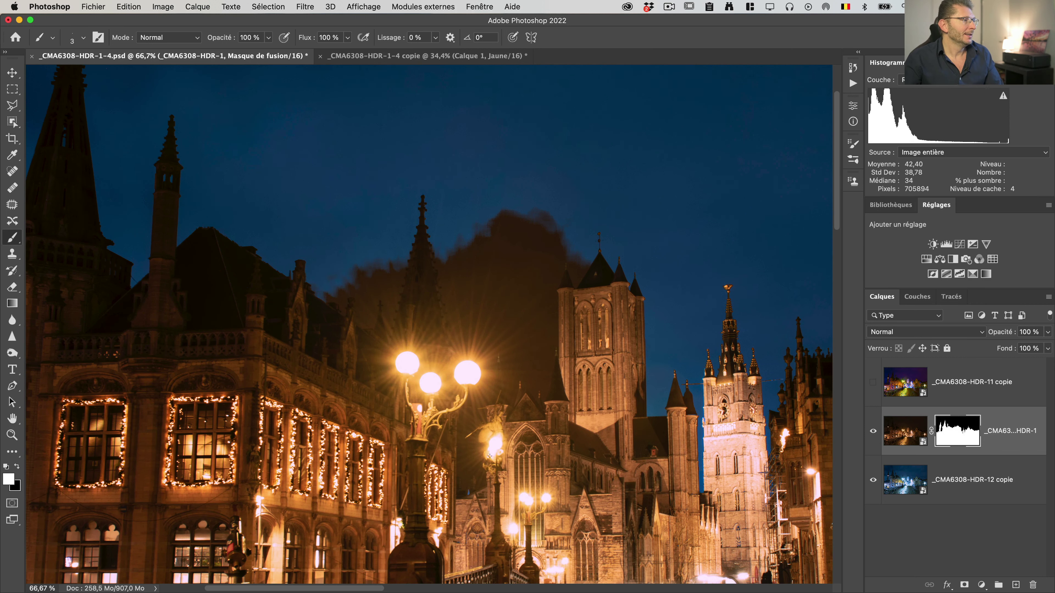
pyautogui.scroll(3, 495, 332)
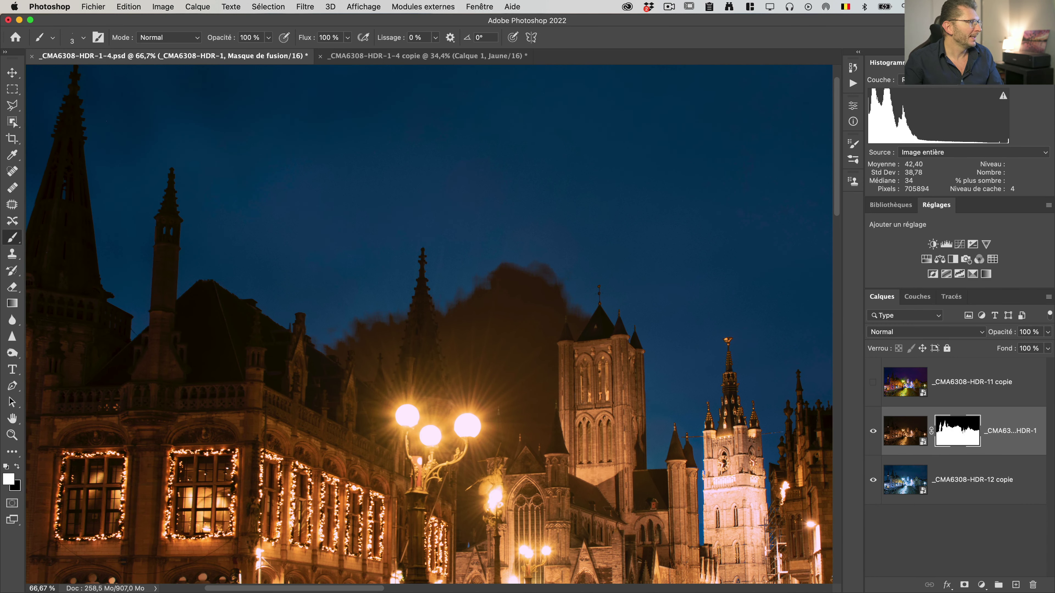
pyautogui.click(916, 297)
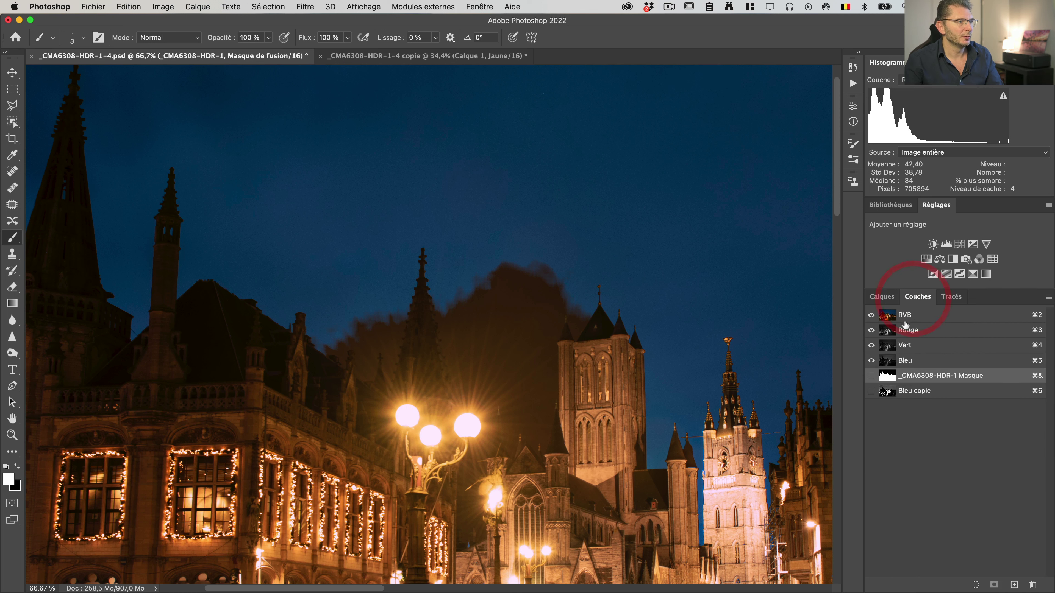
pyautogui.press('super+4')
pyautogui.click(871, 316)
pyautogui.click(907, 330)
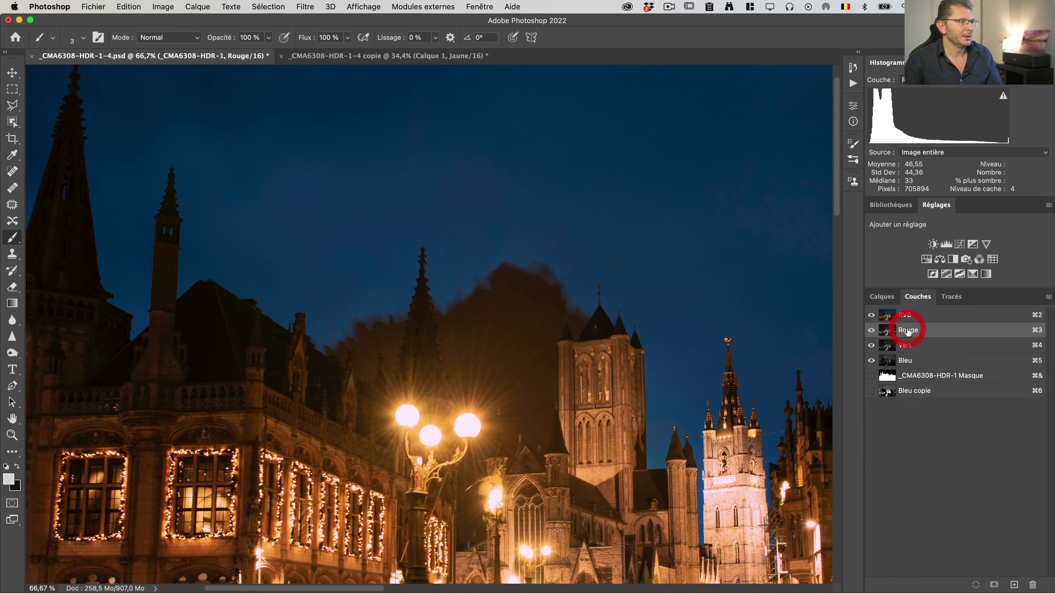
pyautogui.click(871, 359)
pyautogui.click(871, 345)
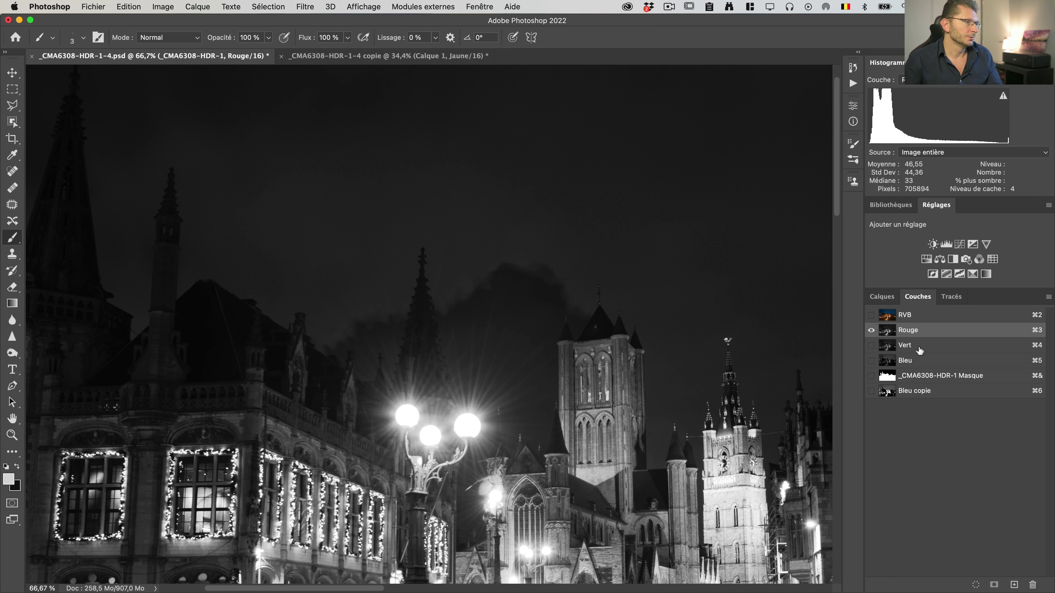
# - Compare the Vert, Bleu and Rouge channels one at a time for contrast between the spire and the surrounding halo
pyautogui.click(908, 345)
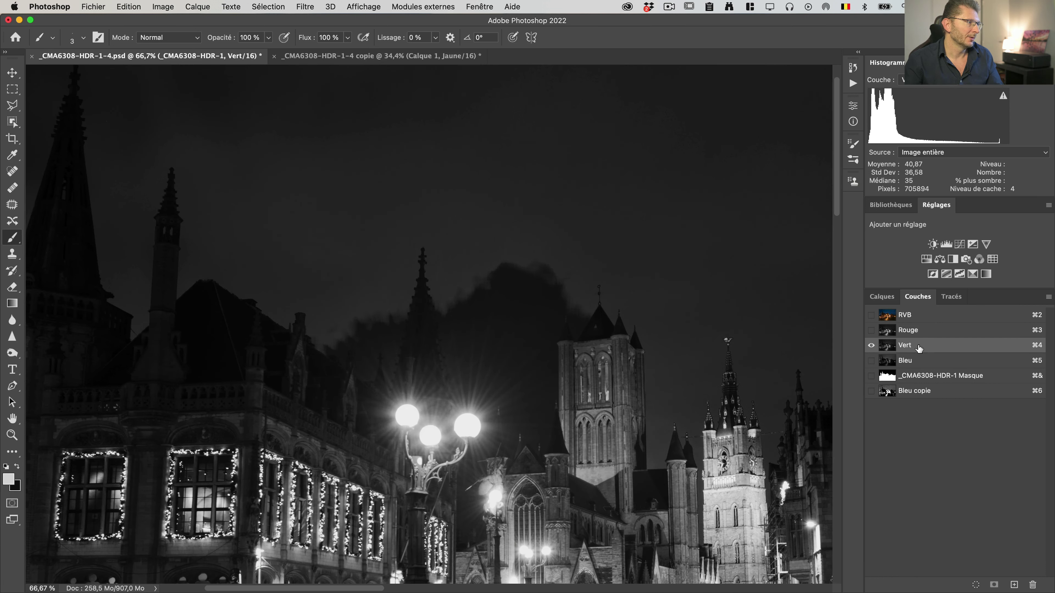
pyautogui.click(916, 360)
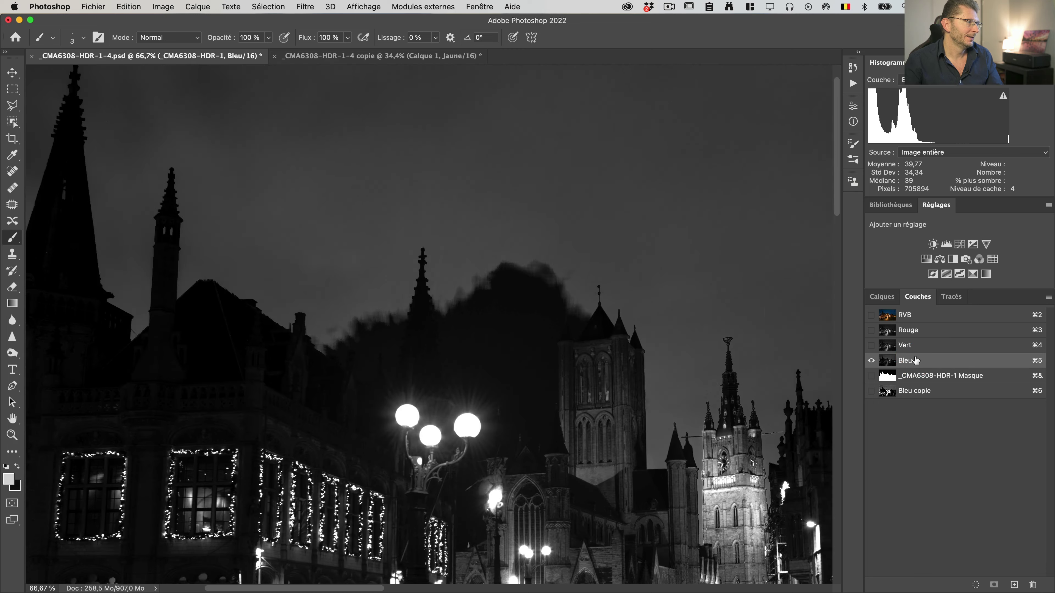
pyautogui.click(912, 346)
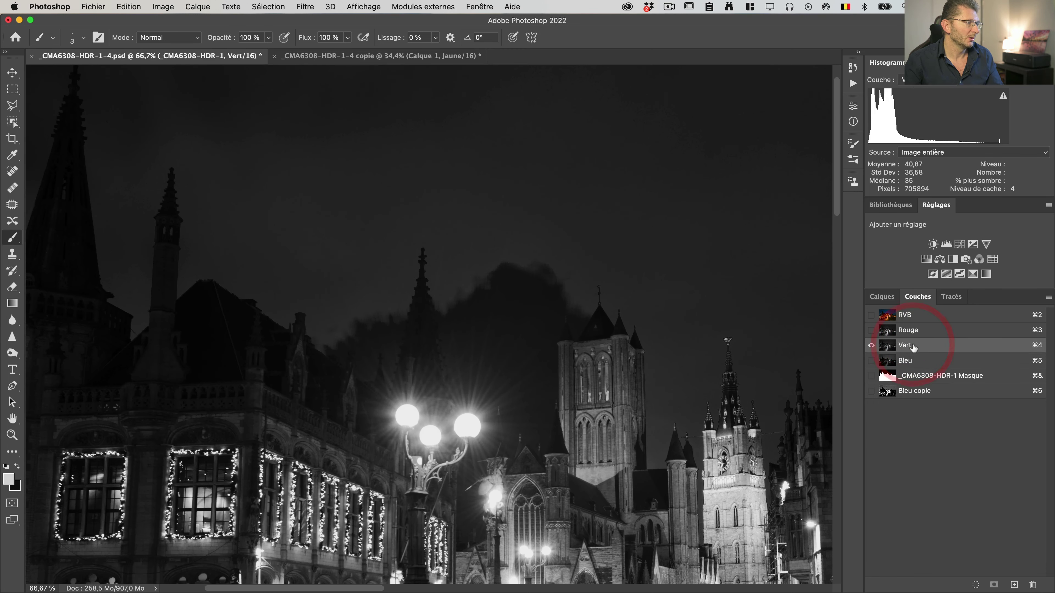
pyautogui.click(913, 331)
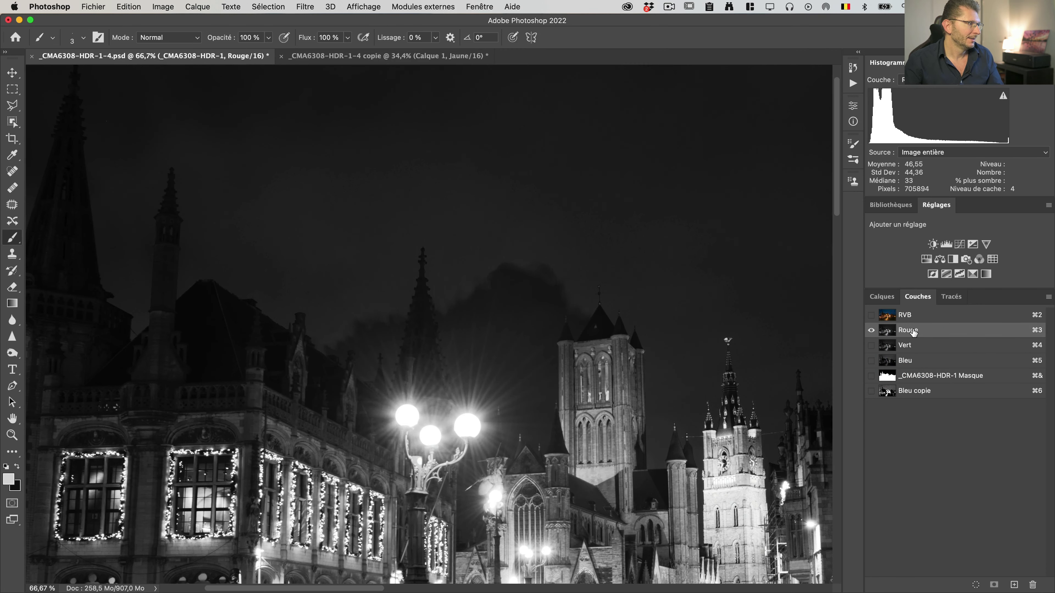
pyautogui.click(913, 349)
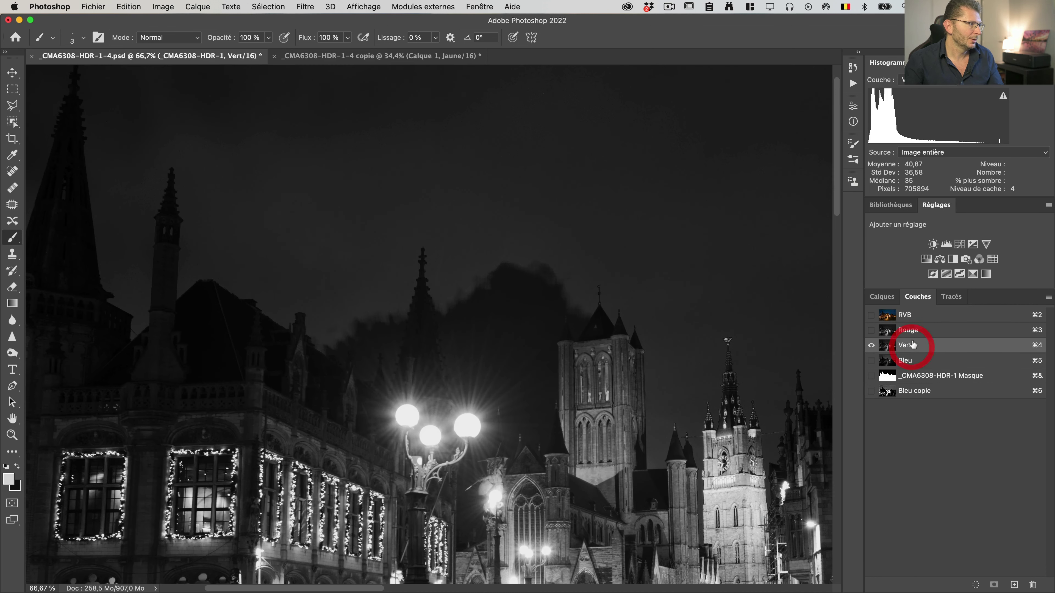
pyautogui.click(914, 331)
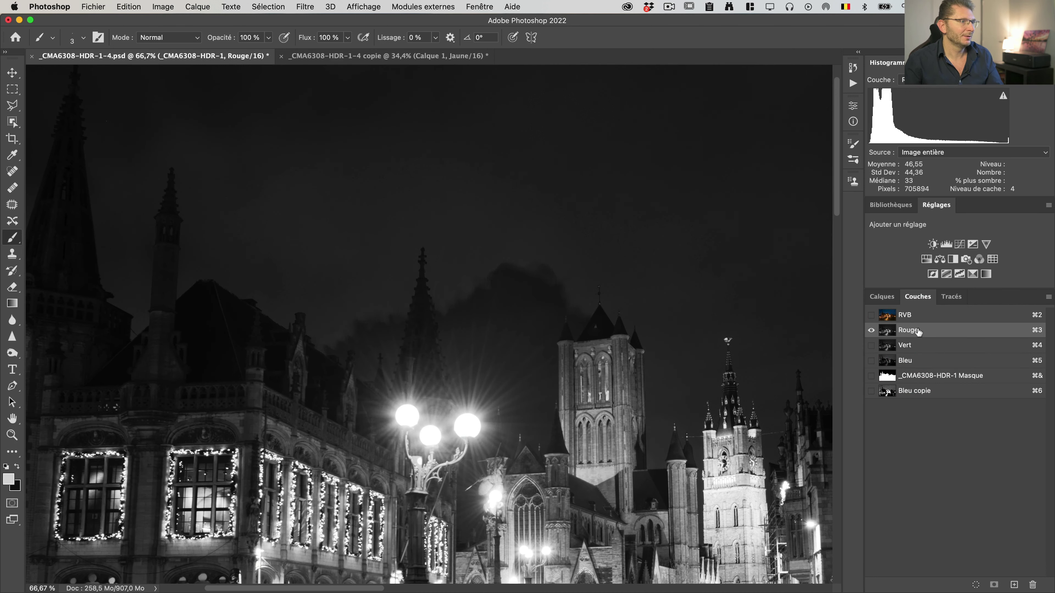
# - Duplicate the Rouge channel and apply Levels to the copy with input values 28, 0,91 and 166
pyautogui.moveTo(918, 332); pyautogui.dragTo(1017, 584)
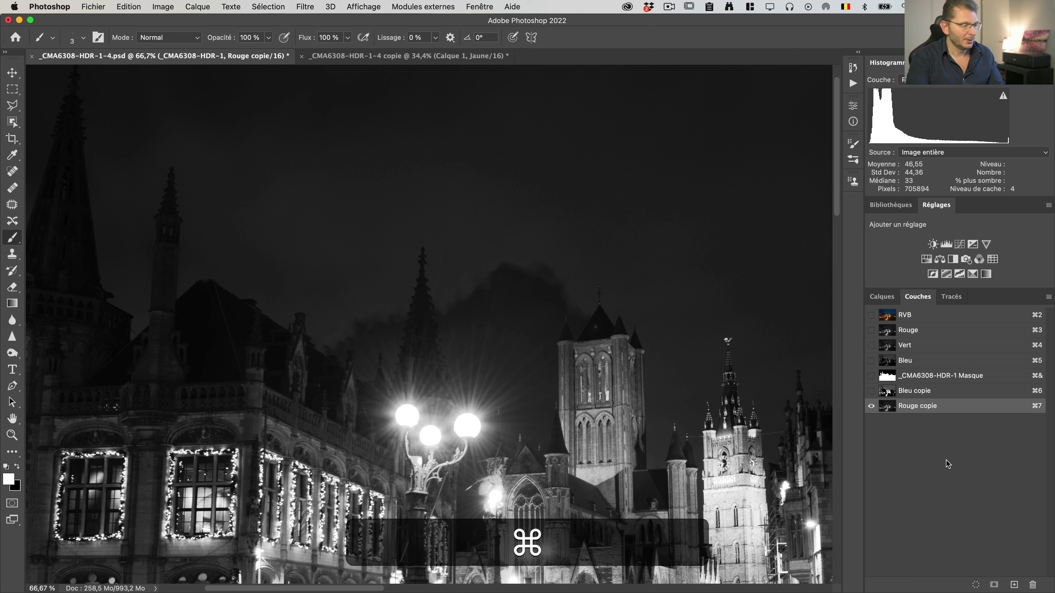
pyautogui.press('super+l')
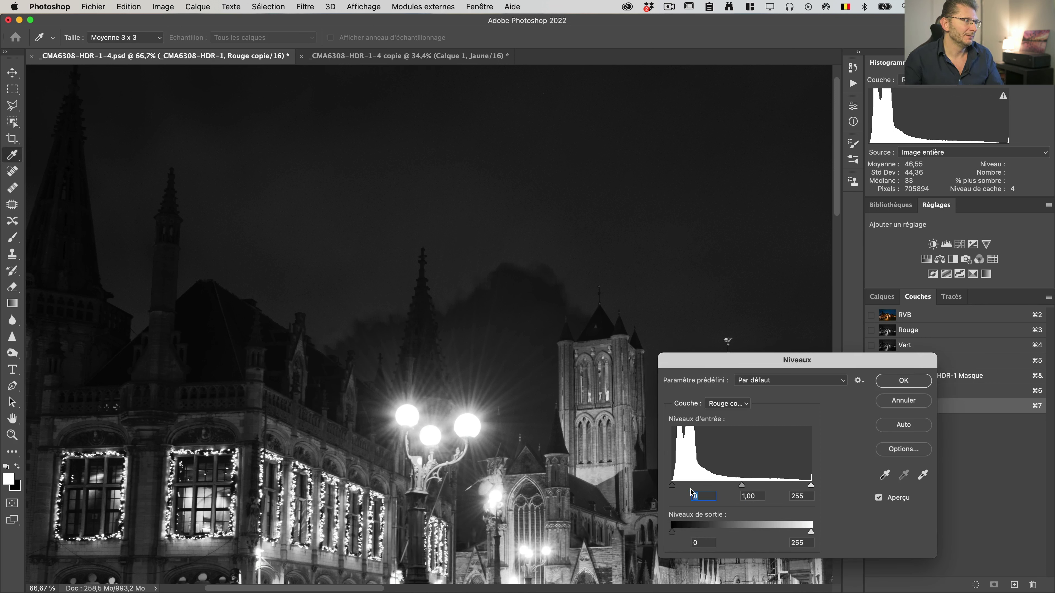
pyautogui.moveTo(673, 487)
pyautogui.mouseDown()
pyautogui.moveTo(695, 488)
pyautogui.moveTo(686, 493)
pyautogui.mouseUp()
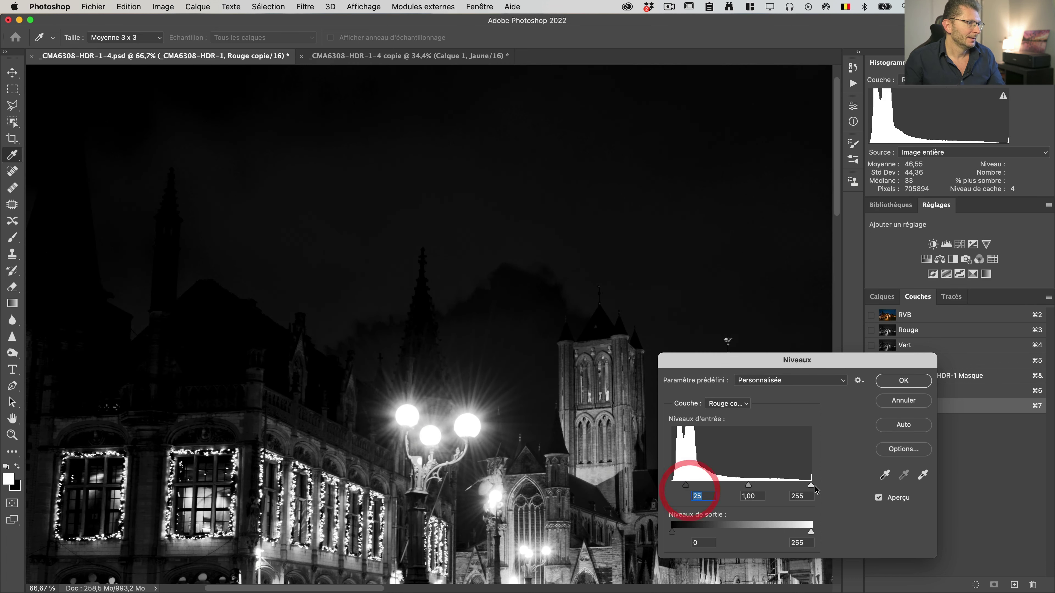
pyautogui.moveTo(778, 489); pyautogui.dragTo(761, 489)
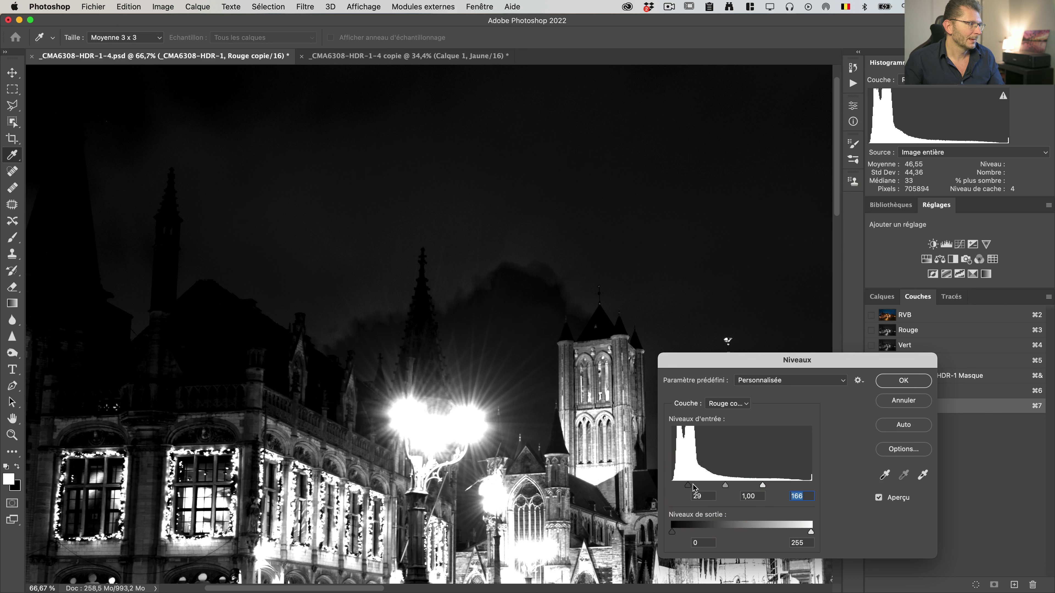
pyautogui.moveTo(694, 487); pyautogui.dragTo(690, 490)
pyautogui.click(689, 488)
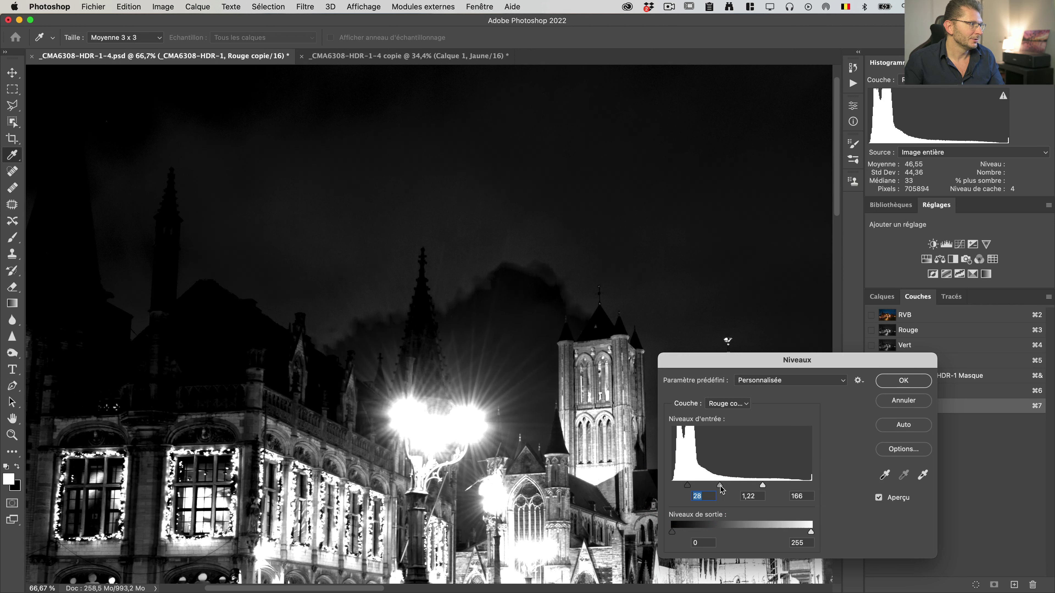
pyautogui.moveTo(724, 487); pyautogui.dragTo(727, 487)
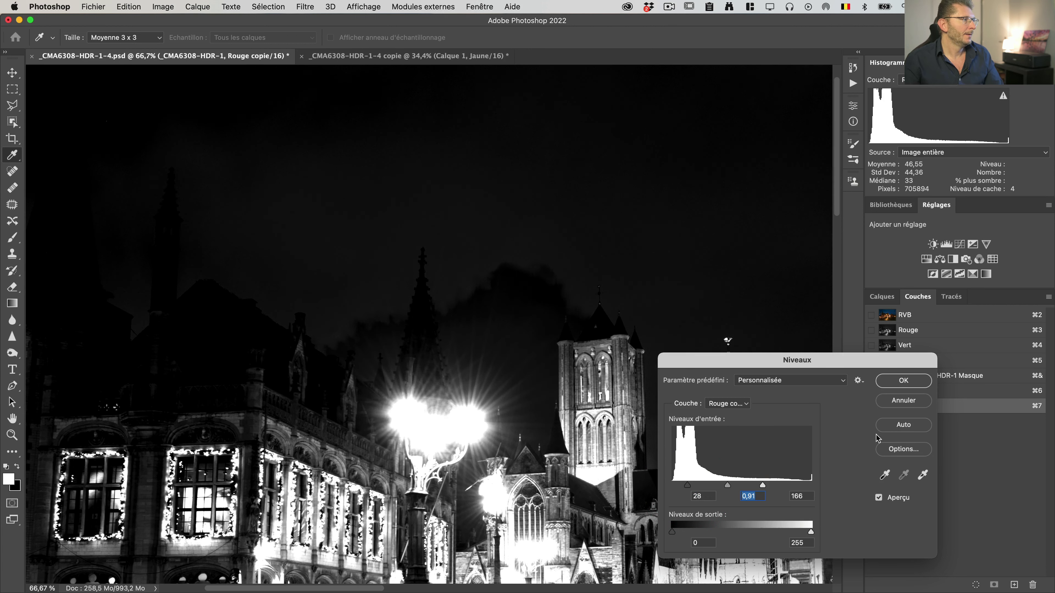
pyautogui.click(886, 382)
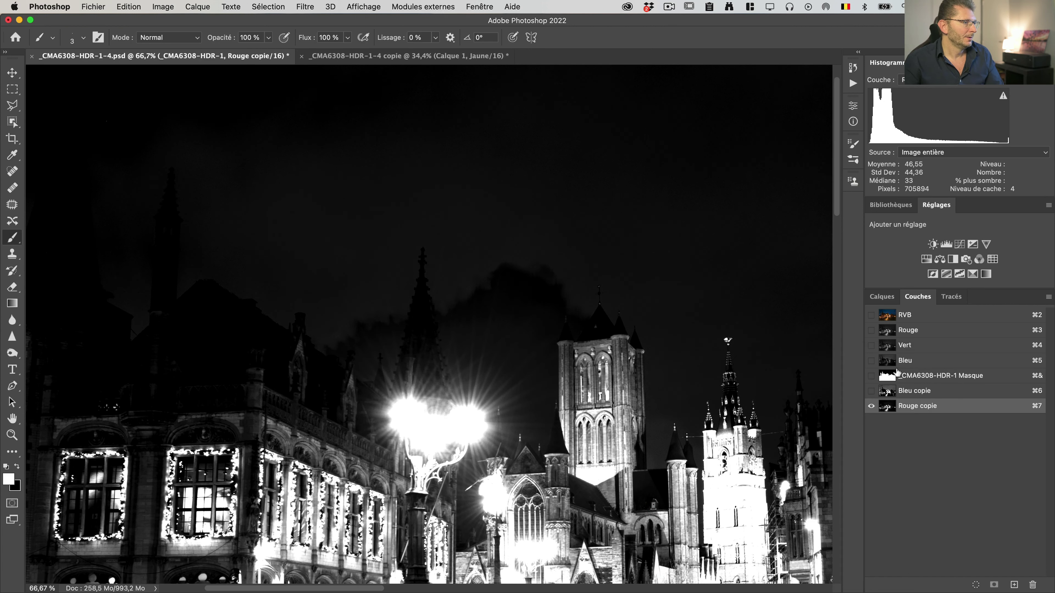
# - Invert the tones of the Rouge copie channel
pyautogui.click(882, 296)
pyautogui.click(957, 434)
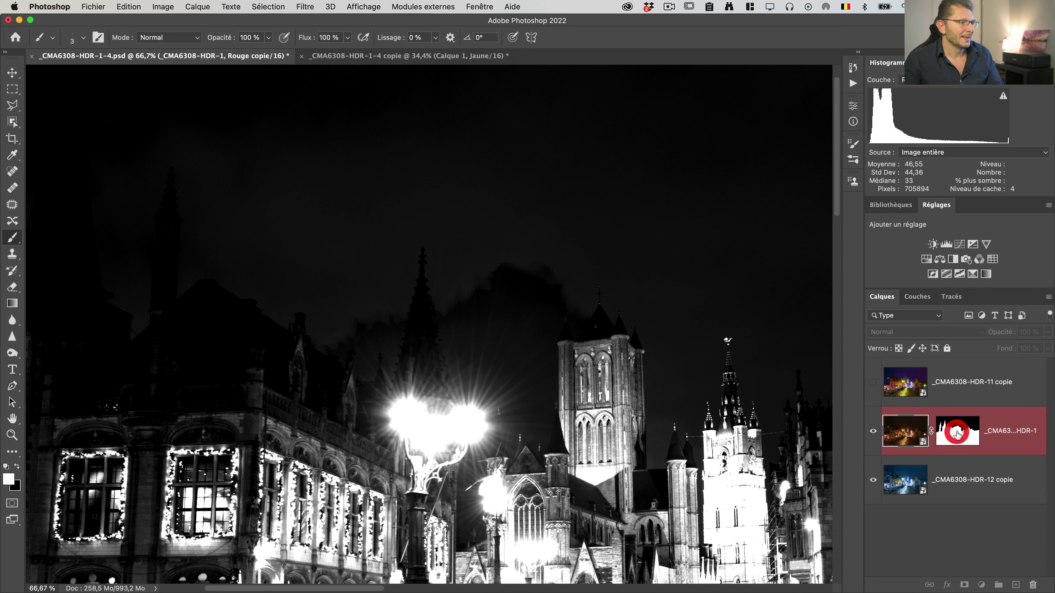
pyautogui.click(923, 298)
pyautogui.click(887, 406)
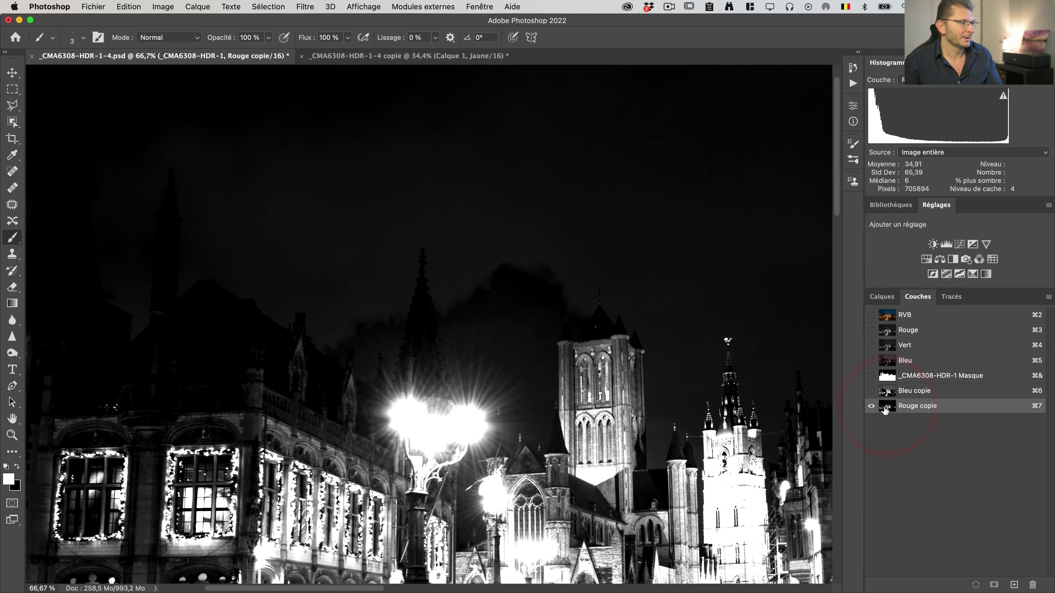
pyautogui.press('super+i')
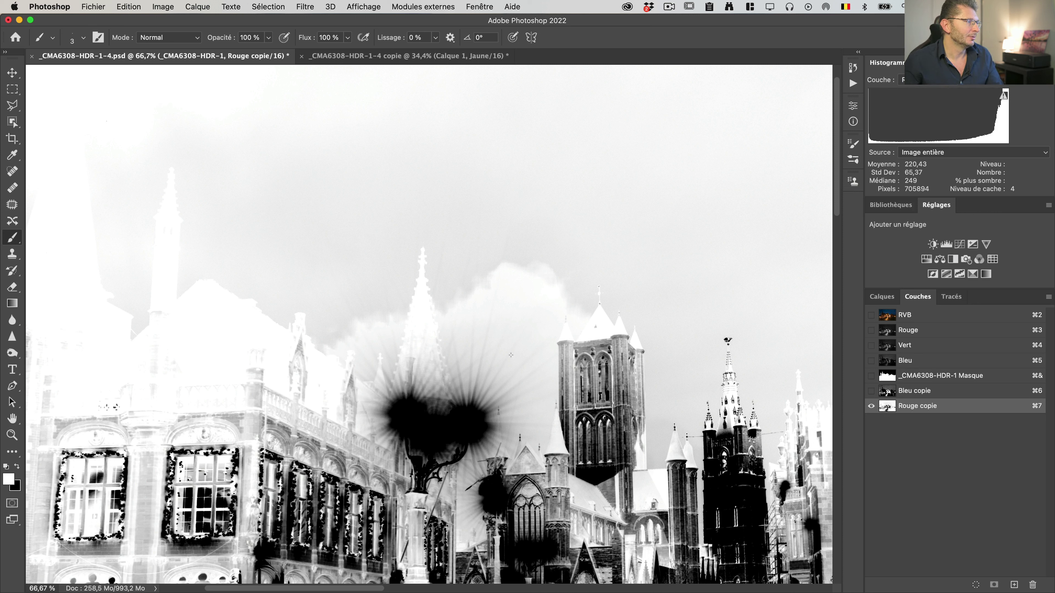
# - Apply Levels to the inverted Rouge copie channel with input black at 88 and input white at 237
pyautogui.press('super+l')
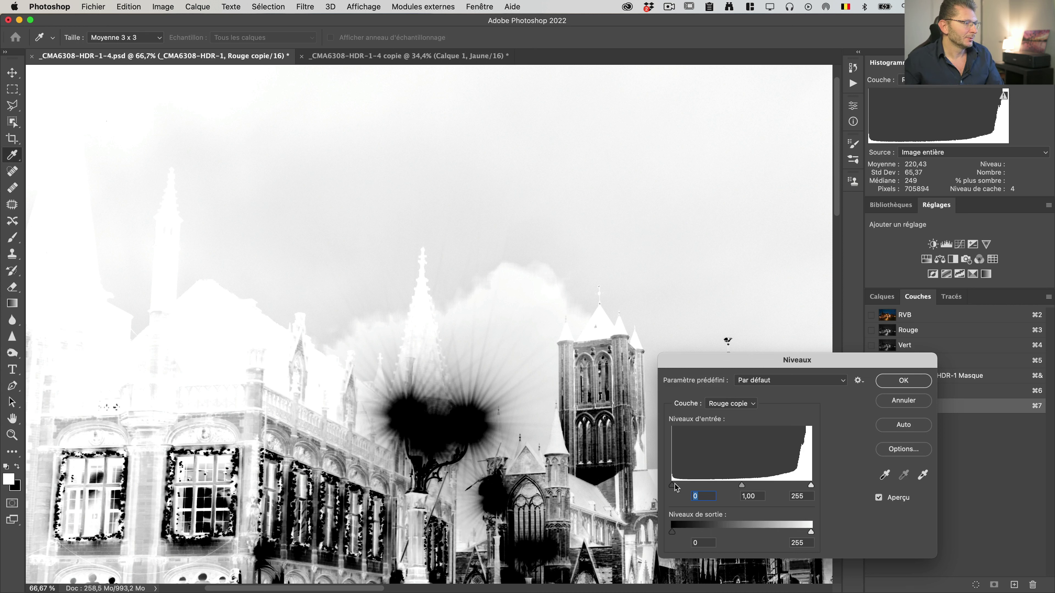
pyautogui.moveTo(676, 487); pyautogui.dragTo(723, 486)
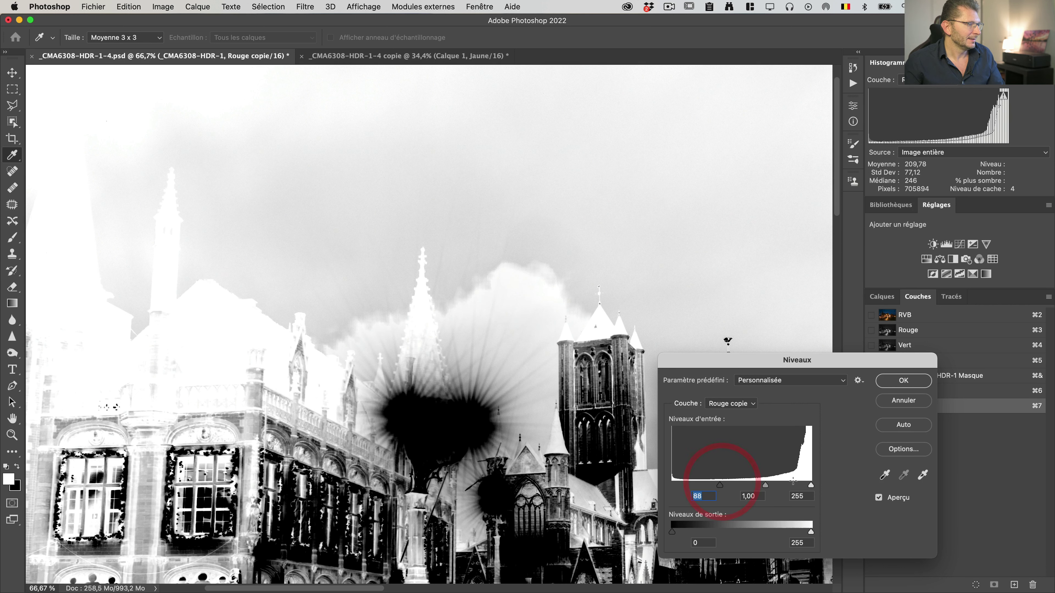
pyautogui.moveTo(811, 485); pyautogui.dragTo(802, 486)
pyautogui.click(801, 496)
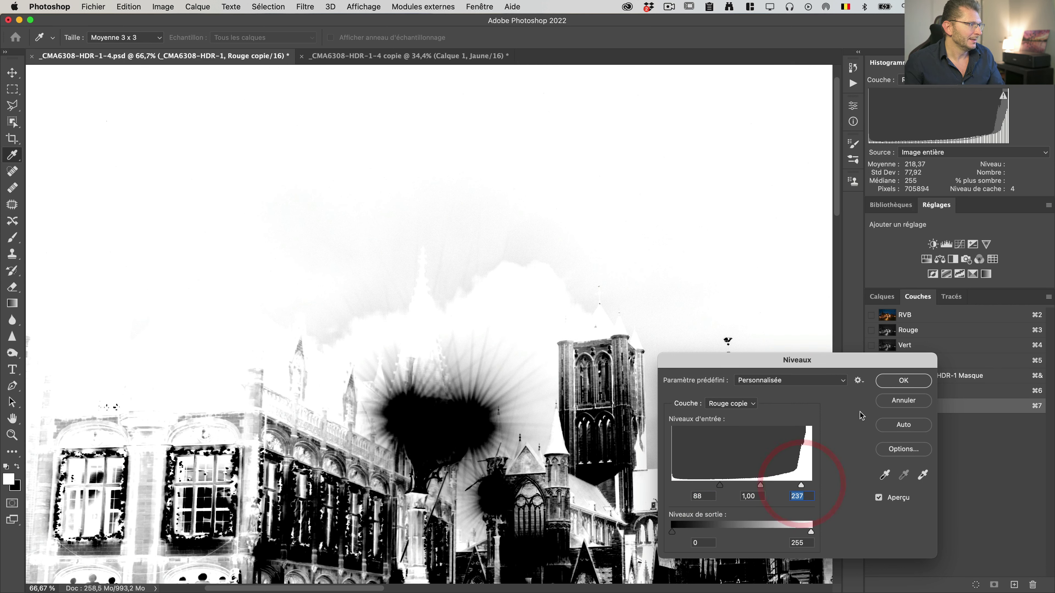
pyautogui.click(889, 381)
pyautogui.press('b')
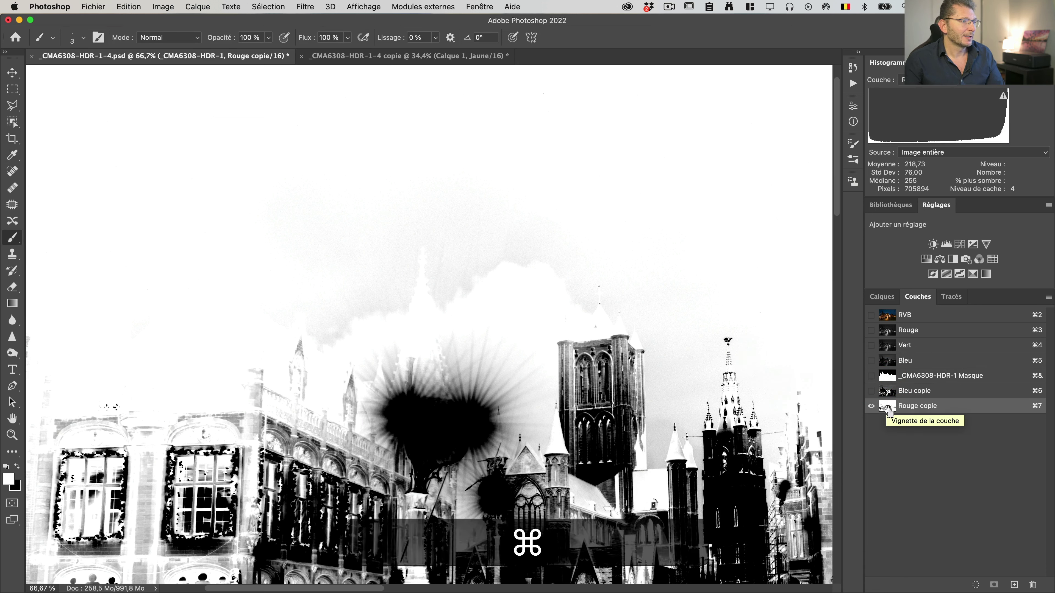
# - Load the Rouge copie channel as a selection, restore the RVB view and target the _CMA6308-HDR-1 layer mask
pyautogui.keyDown('super'); pyautogui.click(887, 407); pyautogui.keyUp('super')
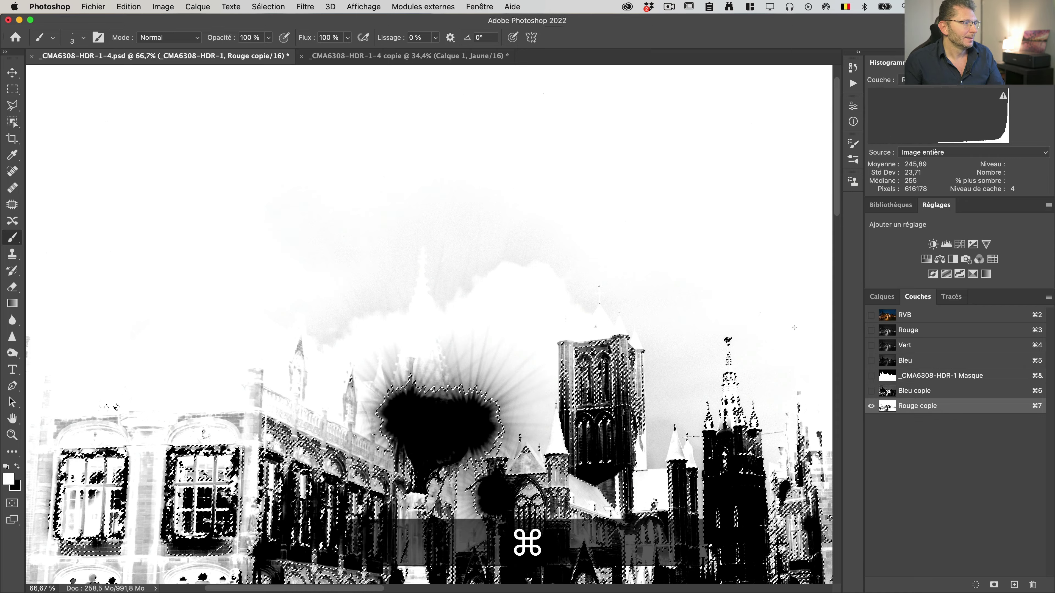
pyautogui.click(887, 315)
pyautogui.click(884, 297)
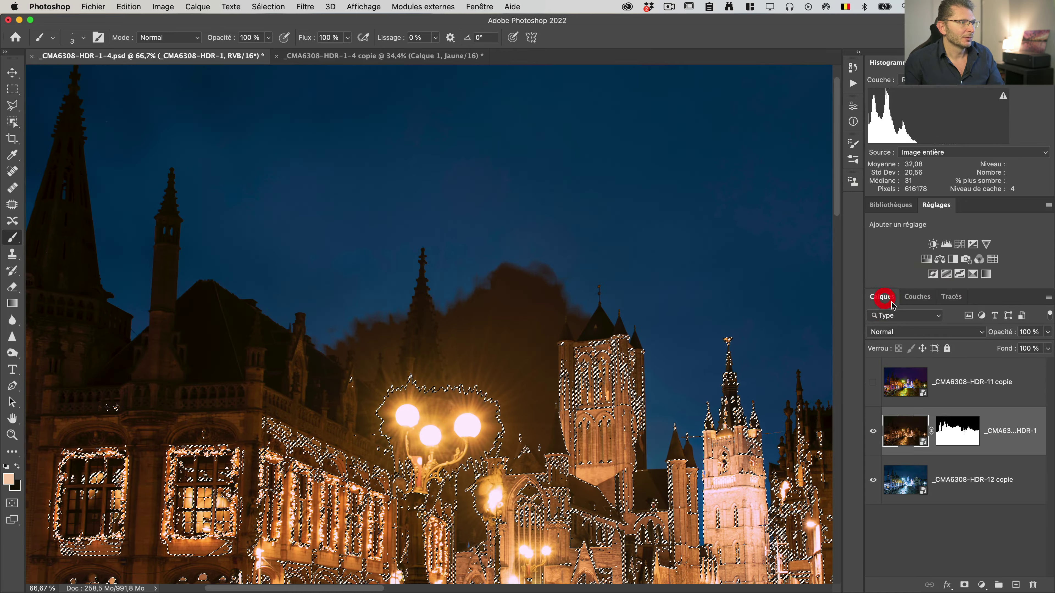
pyautogui.click(954, 432)
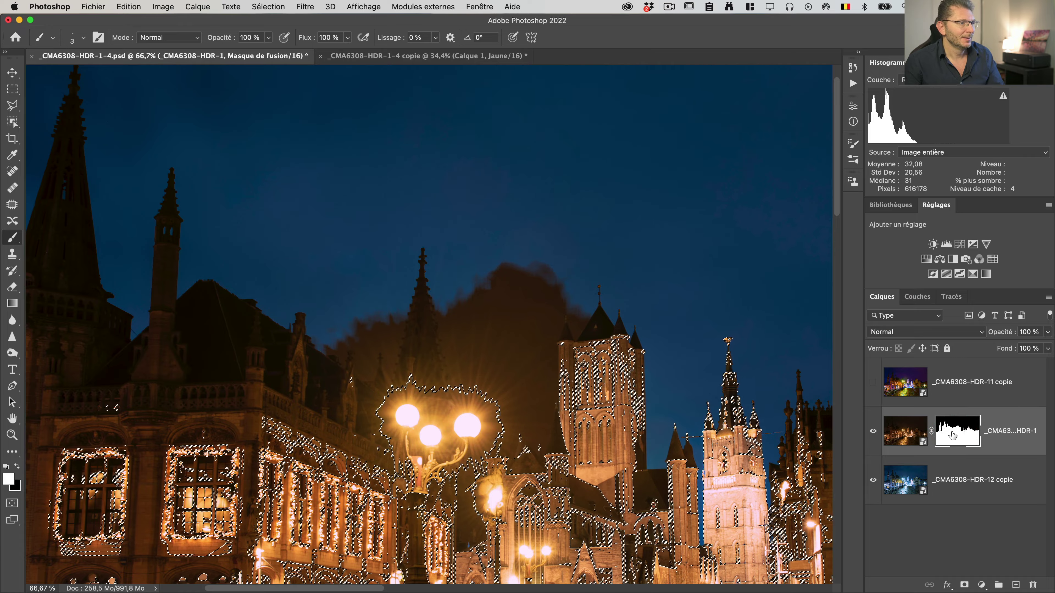
# - Hide the selection edges and paint black on the mask over the halo between the spire and the church tower with 404 to 245 px brushes
pyautogui.press('super')
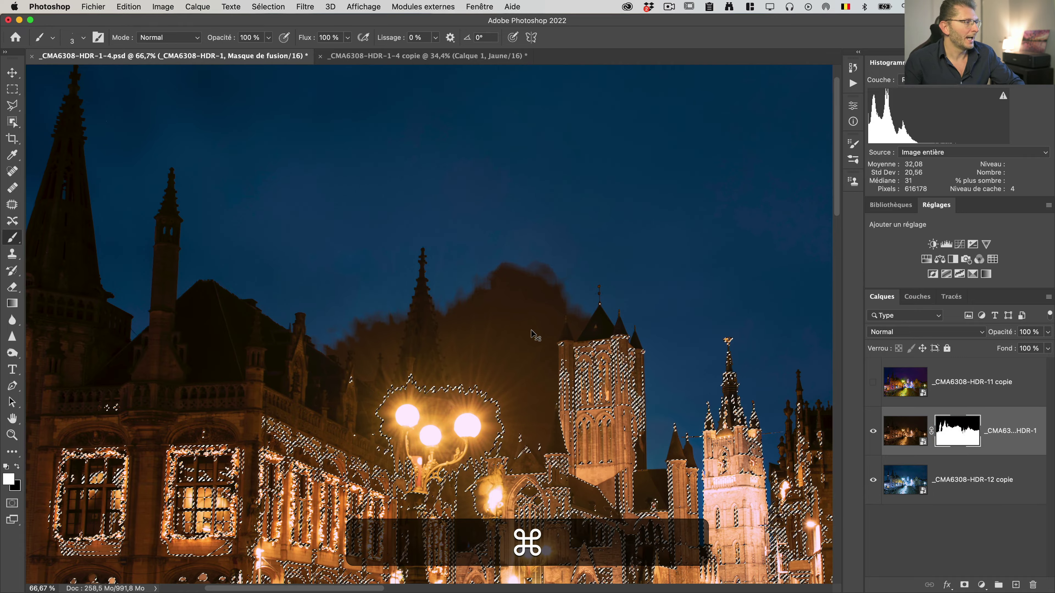
pyautogui.press('super+h')
pyautogui.press('b')
pyautogui.moveTo(532, 330)
pyautogui.mouseDown()
pyautogui.moveTo(546, 106)
pyautogui.moveTo(547, 189)
pyautogui.mouseUp()
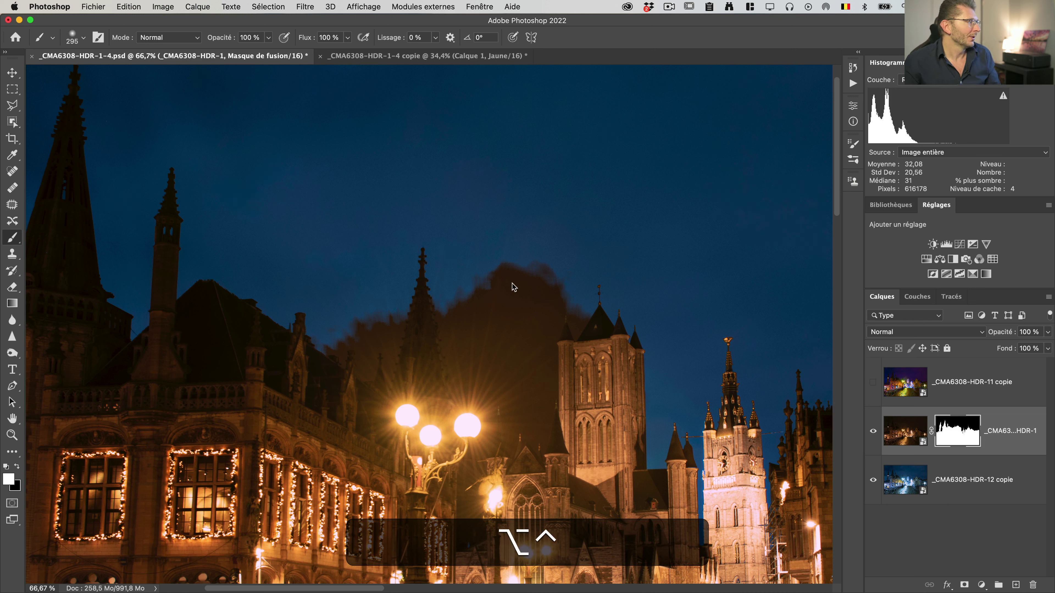
pyautogui.moveTo(511, 284); pyautogui.dragTo(533, 283)
pyautogui.press('x')
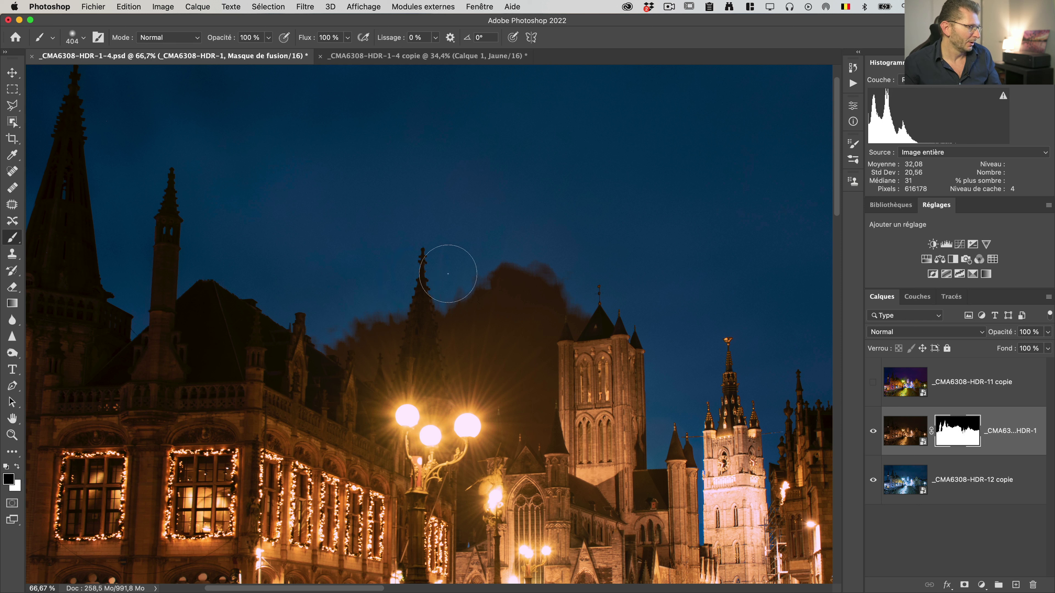
pyautogui.moveTo(517, 264)
pyautogui.mouseDown()
pyautogui.moveTo(495, 329)
pyautogui.moveTo(499, 273)
pyautogui.moveTo(489, 336)
pyautogui.moveTo(482, 295)
pyautogui.moveTo(474, 340)
pyautogui.moveTo(463, 308)
pyautogui.moveTo(492, 363)
pyautogui.moveTo(532, 239)
pyautogui.moveTo(524, 320)
pyautogui.moveTo(547, 277)
pyautogui.moveTo(525, 302)
pyautogui.moveTo(503, 386)
pyautogui.moveTo(487, 307)
pyautogui.moveTo(498, 295)
pyautogui.moveTo(500, 374)
pyautogui.moveTo(471, 378)
pyautogui.moveTo(532, 389)
pyautogui.moveTo(533, 433)
pyautogui.moveTo(495, 411)
pyautogui.moveTo(464, 359)
pyautogui.moveTo(508, 434)
pyautogui.moveTo(472, 467)
pyautogui.moveTo(468, 528)
pyautogui.mouseUp()
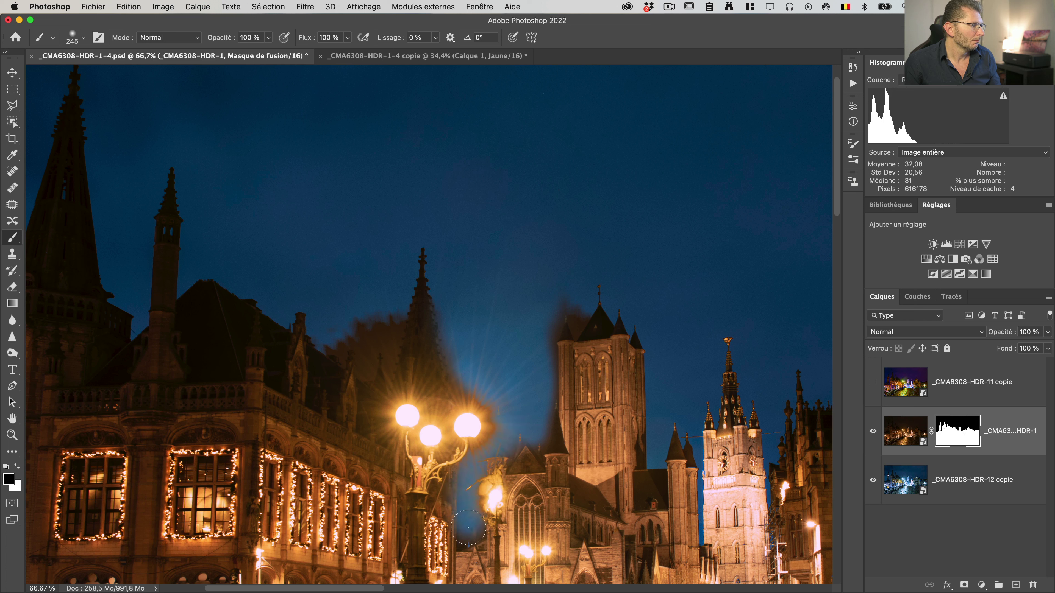
# - Paint black over halo remnants beside the church tower with a 74 px brush and beside the spire with a 151 px brush
pyautogui.moveTo(524, 364); pyautogui.dragTo(486, 365)
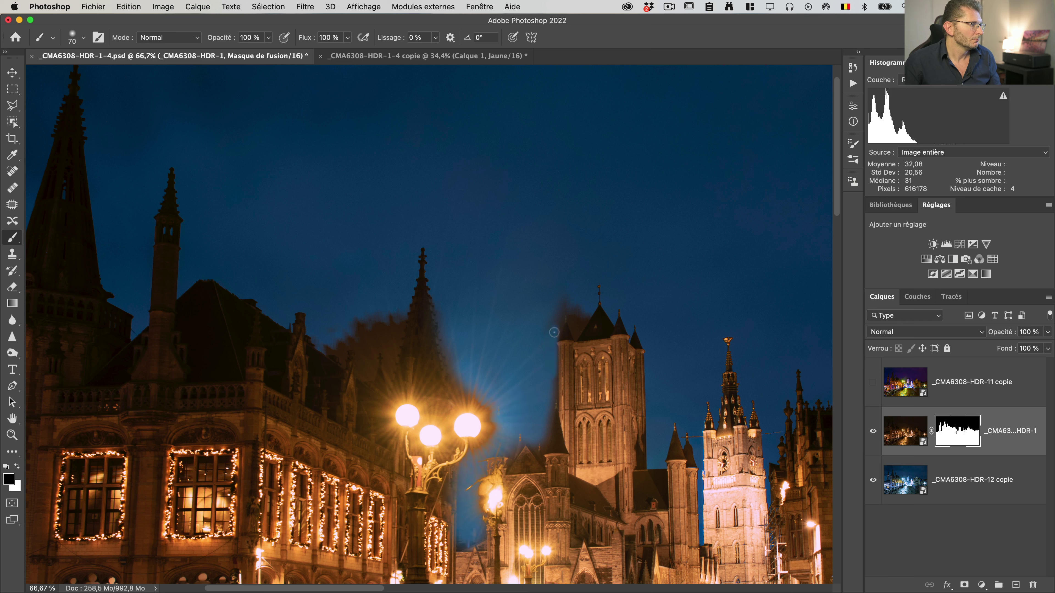
pyautogui.moveTo(565, 307); pyautogui.dragTo(567, 306)
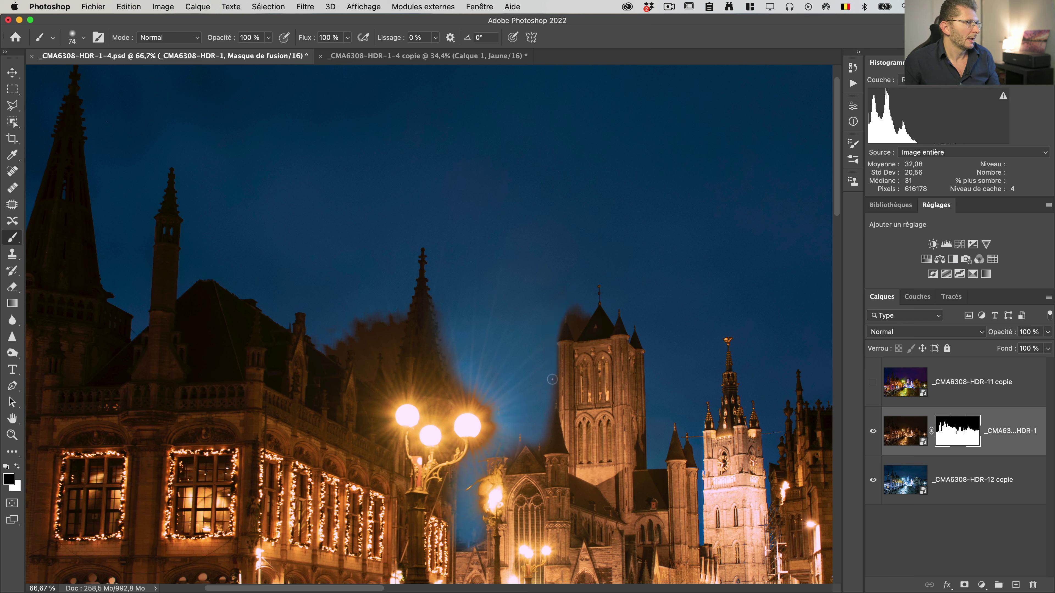
pyautogui.moveTo(553, 407); pyautogui.dragTo(553, 408)
pyautogui.press('super+z')
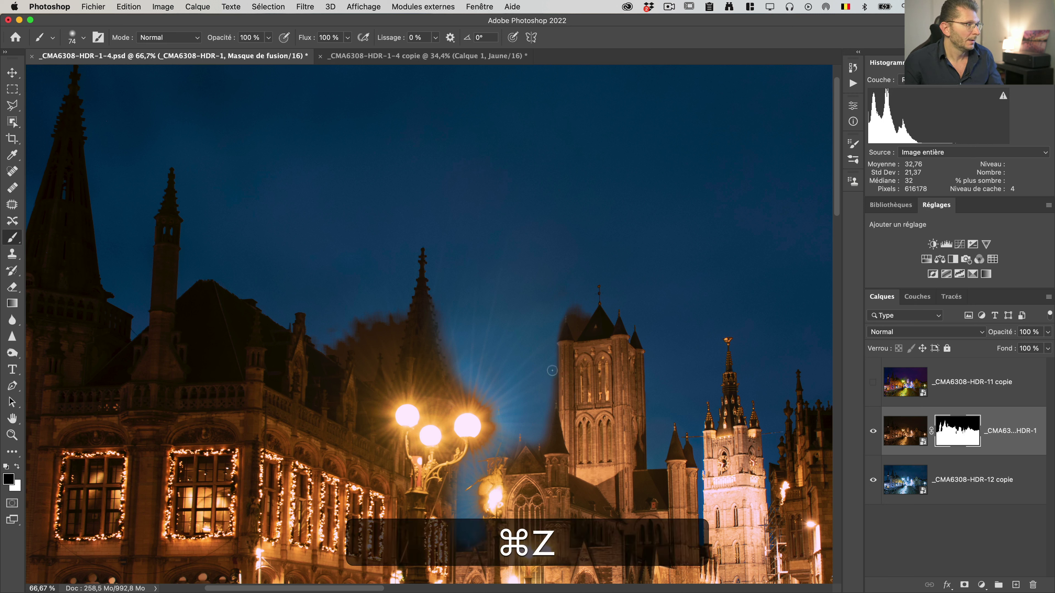
pyautogui.moveTo(367, 328); pyautogui.dragTo(386, 325)
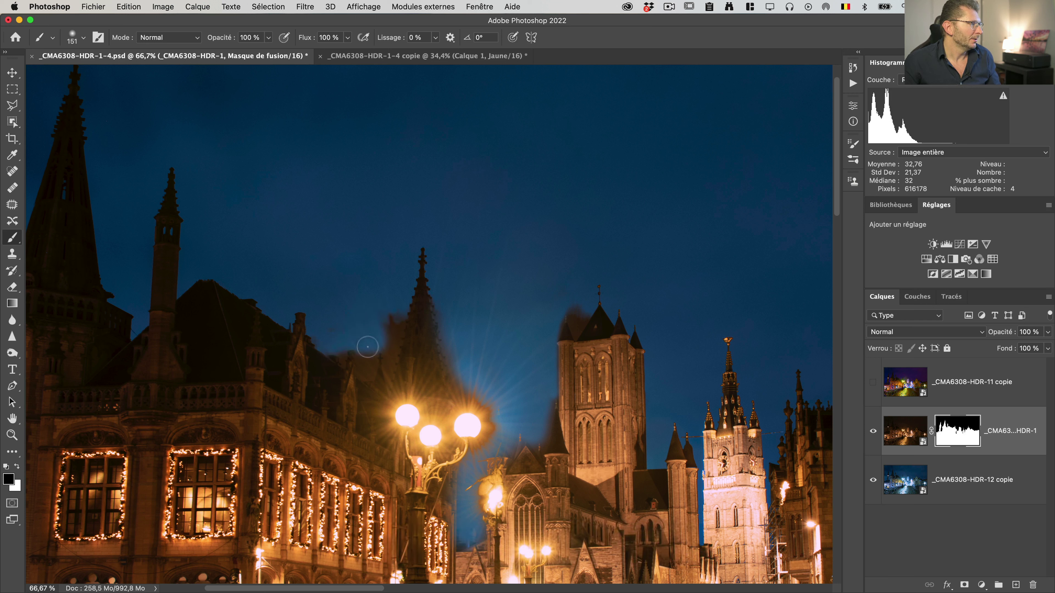
pyautogui.moveTo(367, 346)
pyautogui.mouseDown()
pyautogui.moveTo(366, 372)
pyautogui.moveTo(390, 317)
pyautogui.moveTo(603, 354)
pyautogui.mouseUp()
# - Clear the current selection and use Object Selection to select the brown halo around the church tower's left corner turret
pyautogui.press('z')
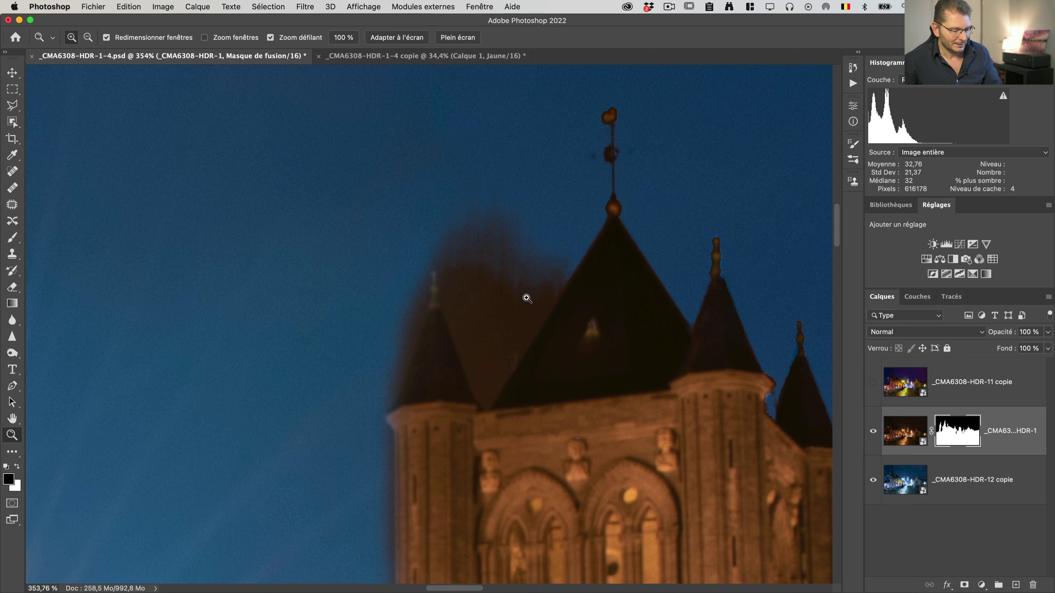
pyautogui.press('w')
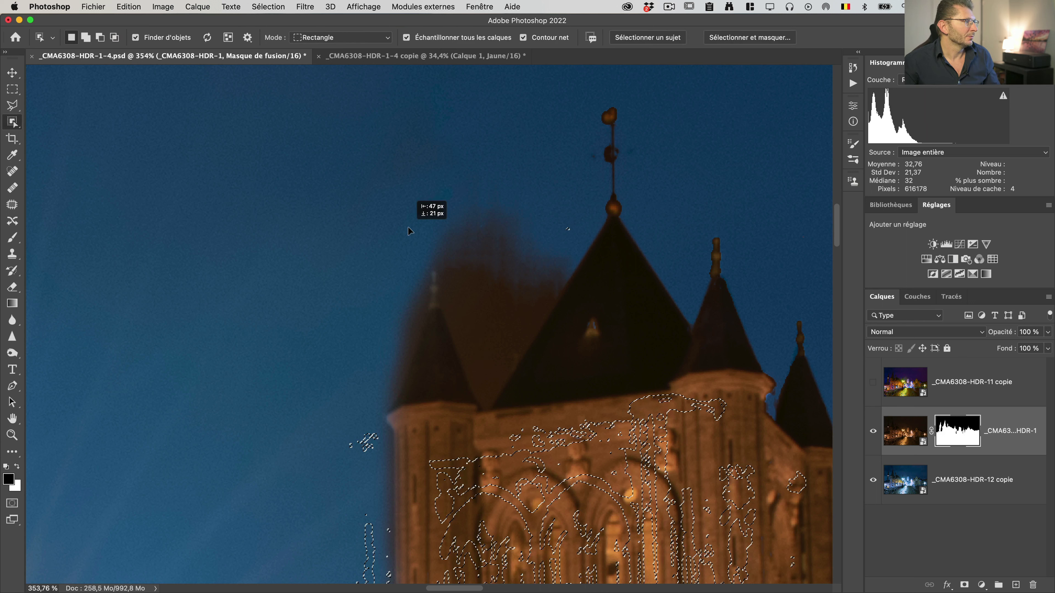
pyautogui.press('super+d')
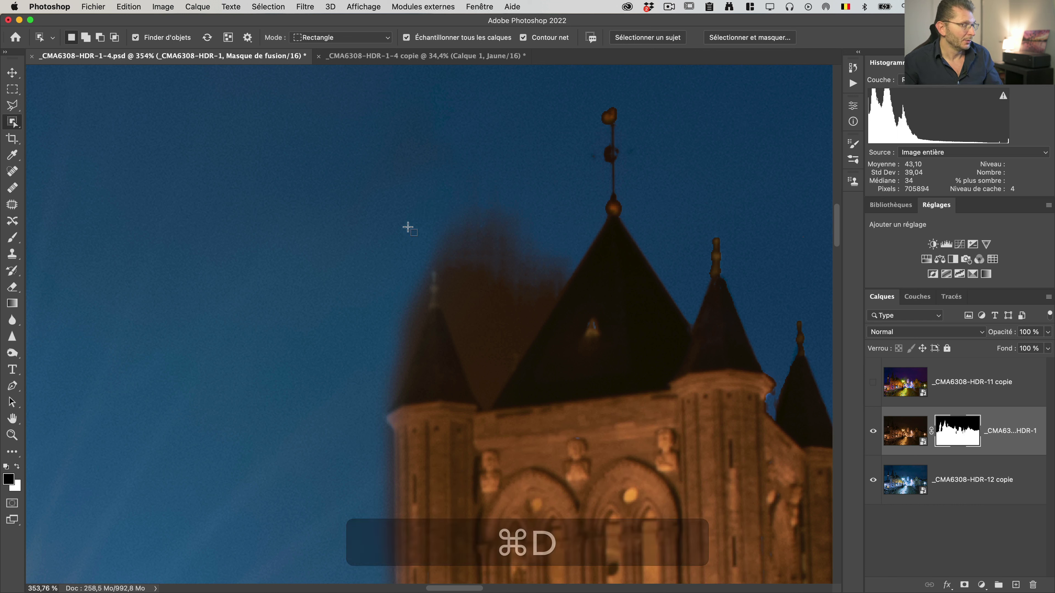
pyautogui.press('super+d')
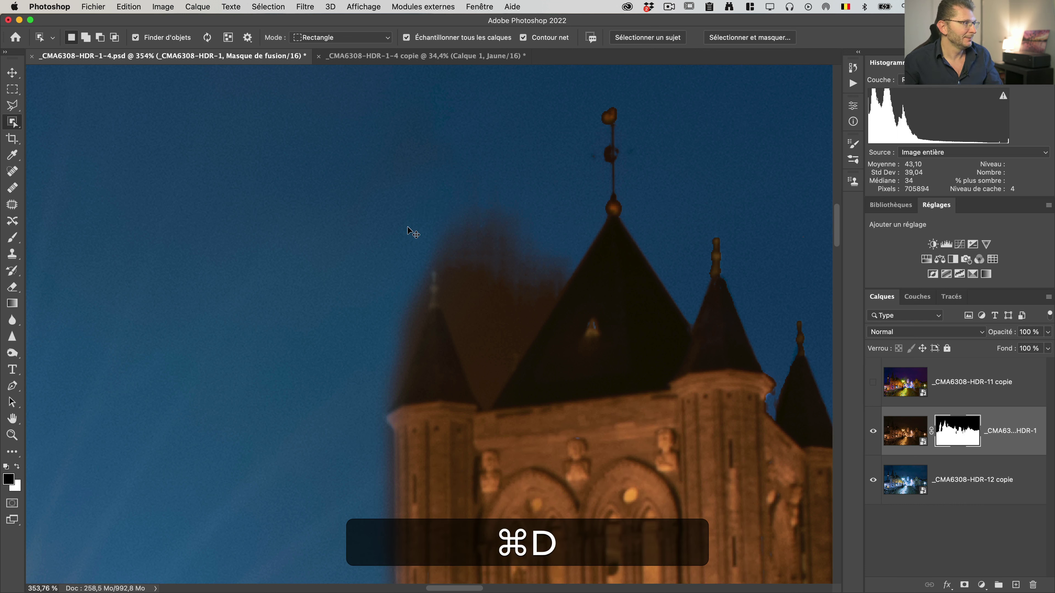
pyautogui.moveTo(334, 177); pyautogui.dragTo(589, 472)
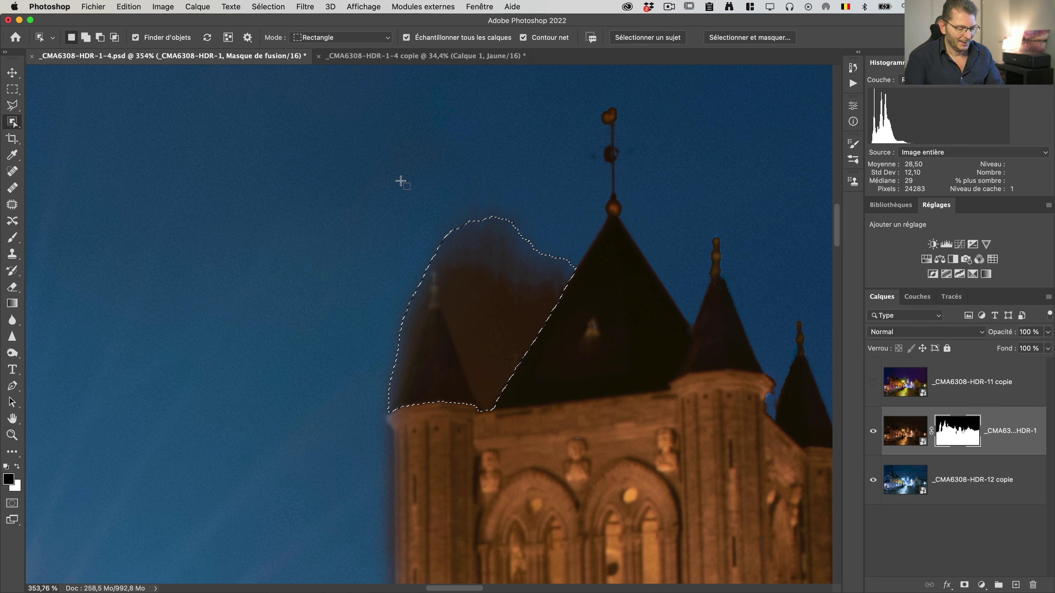
# - Hide the selection edges, paint the halo between the left turret and the main roof black on the mask, and deselect
pyautogui.press('super+h')
pyautogui.press('b')
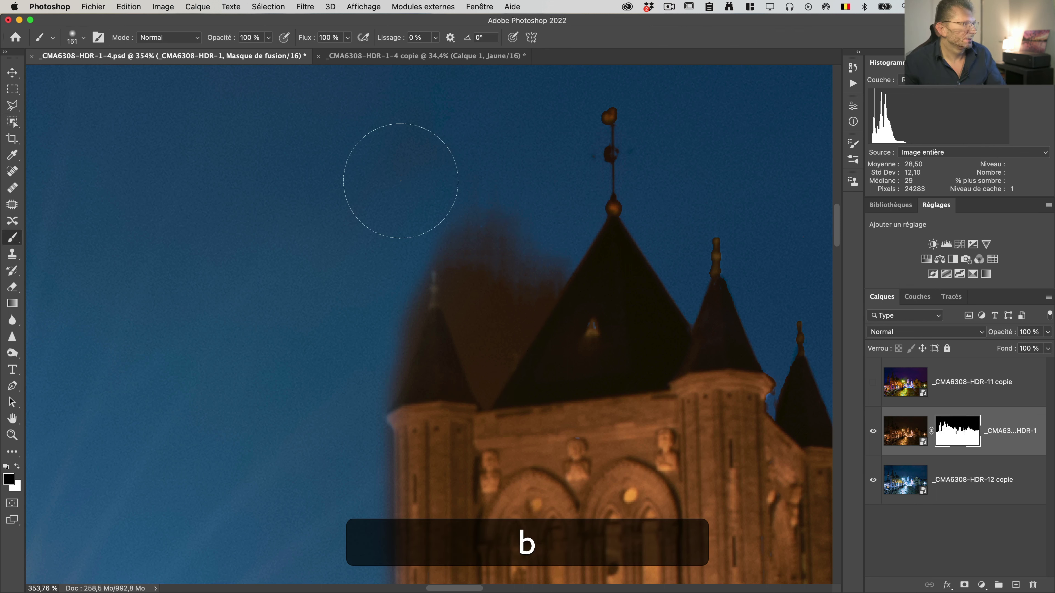
pyautogui.moveTo(522, 368)
pyautogui.mouseDown()
pyautogui.moveTo(453, 365)
pyautogui.moveTo(485, 346)
pyautogui.moveTo(470, 251)
pyautogui.moveTo(518, 221)
pyautogui.mouseUp()
pyautogui.press('super')
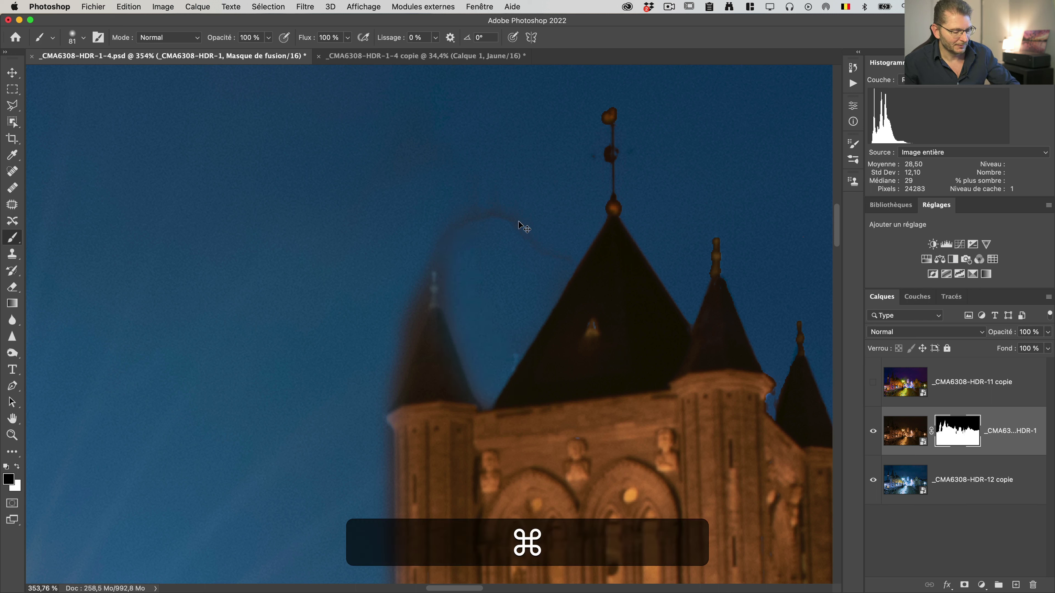
pyautogui.press('super+d')
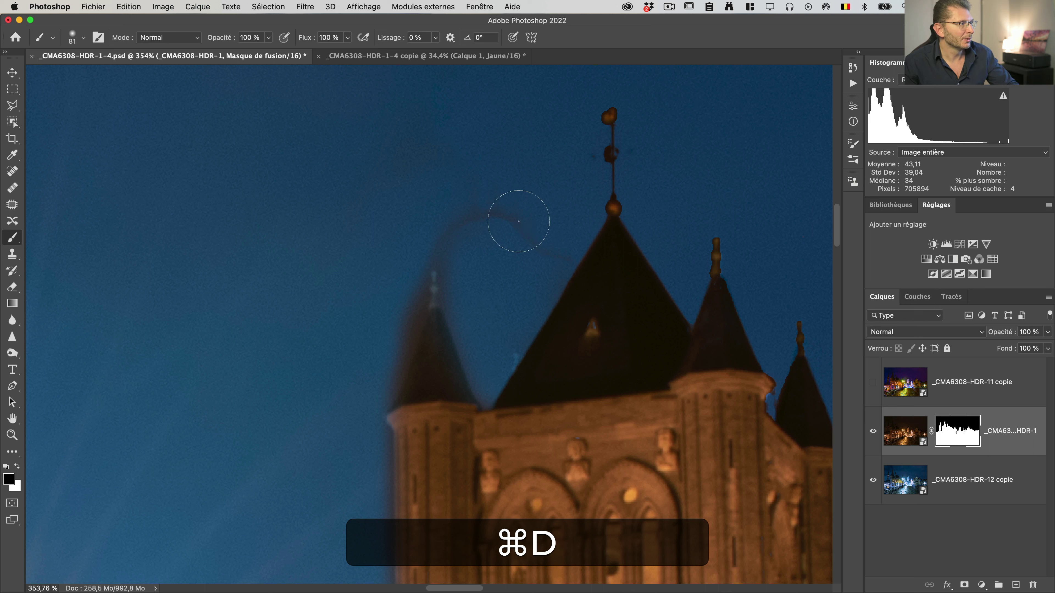
# - Paint out the halo's leftover outline in black with an 81 px brush and restore the left turret's finial in white at 6 px
pyautogui.moveTo(518, 233)
pyautogui.mouseDown()
pyautogui.moveTo(551, 246)
pyautogui.moveTo(452, 243)
pyautogui.mouseUp()
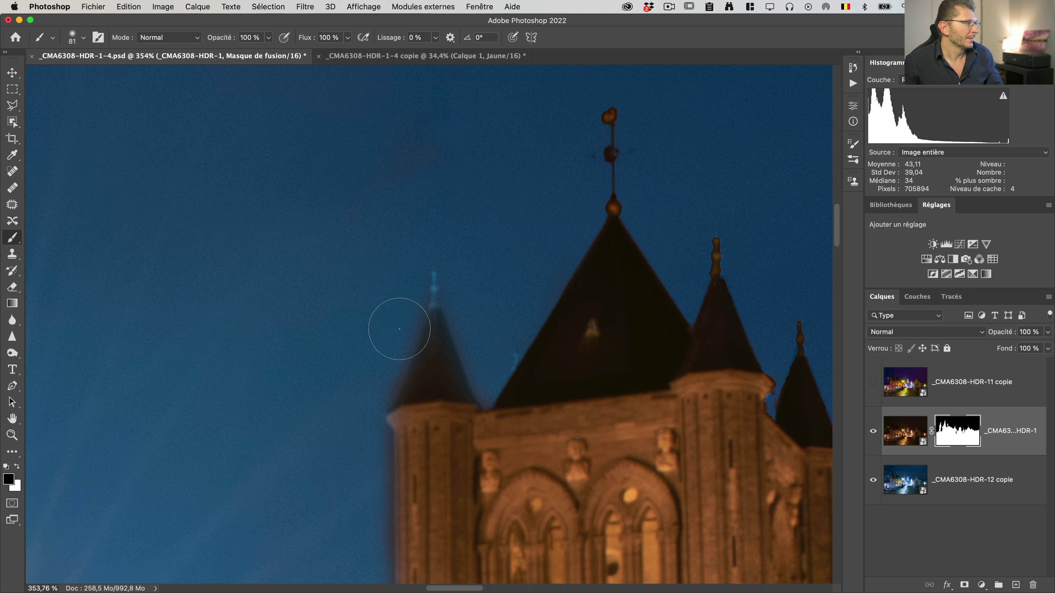
pyautogui.moveTo(439, 306)
pyautogui.mouseDown()
pyautogui.moveTo(367, 306)
pyautogui.moveTo(434, 286)
pyautogui.mouseUp()
pyautogui.hotkey('ctrl', 'alt', 'x')
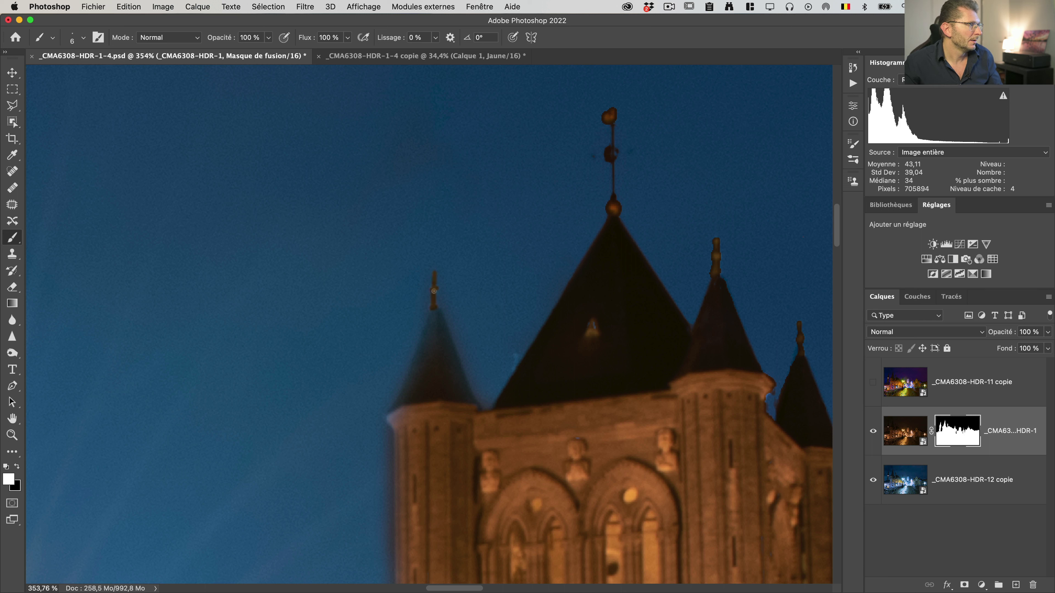
# - Paint the left corner turret's roof and its lower left edge back in white on the mask with a 20 px brush
pyautogui.press(']')
pyautogui.moveTo(435, 315)
pyautogui.mouseDown()
pyautogui.moveTo(407, 395)
pyautogui.moveTo(468, 394)
pyautogui.moveTo(440, 317)
pyautogui.moveTo(439, 352)
pyautogui.mouseUp()
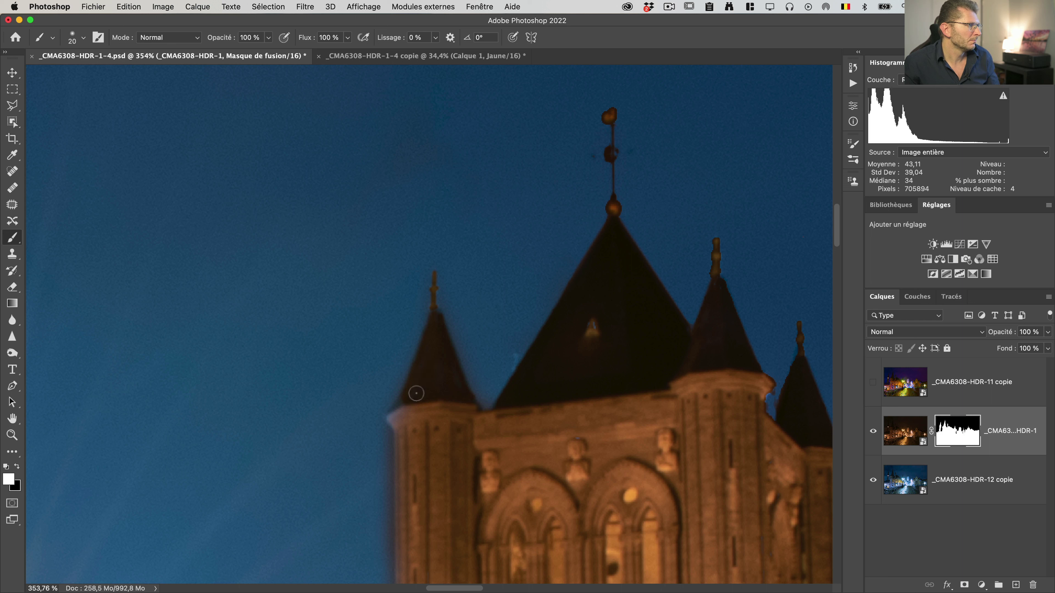
pyautogui.moveTo(398, 422); pyautogui.dragTo(401, 424)
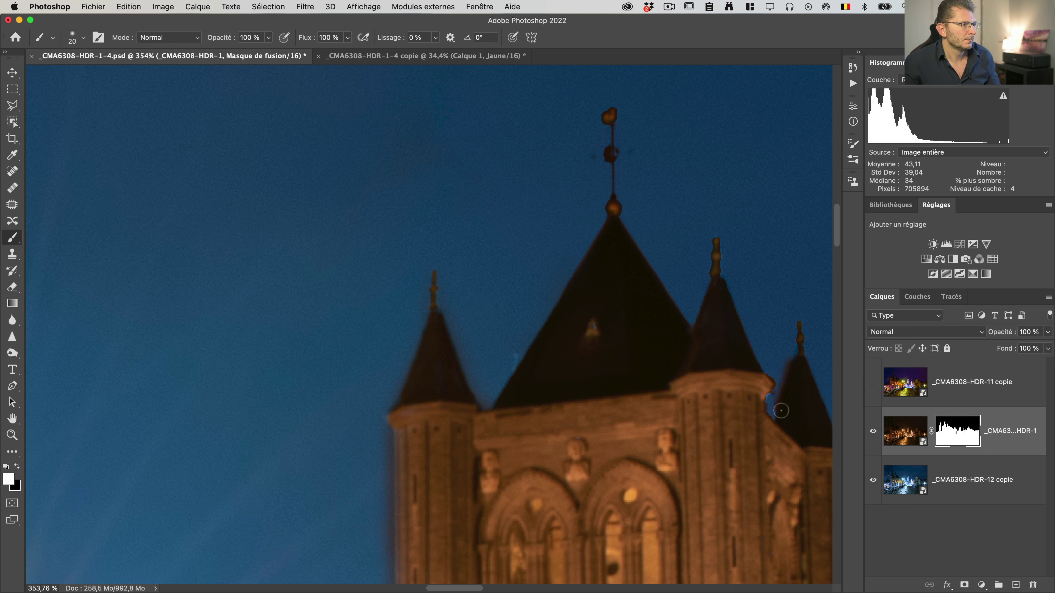
# - Undo the stray 20 px stroke and restore the far-right turret's left edge in white with straight strokes from a 12 px brush
pyautogui.moveTo(786, 404); pyautogui.dragTo(785, 406)
pyautogui.press('super+z')
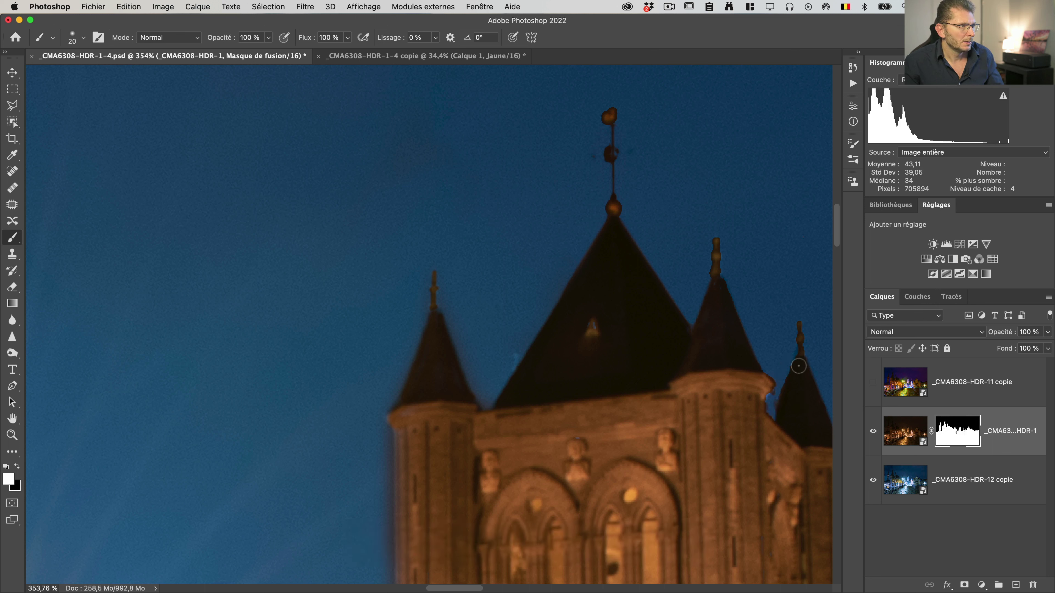
pyautogui.moveTo(797, 365); pyautogui.dragTo(794, 389)
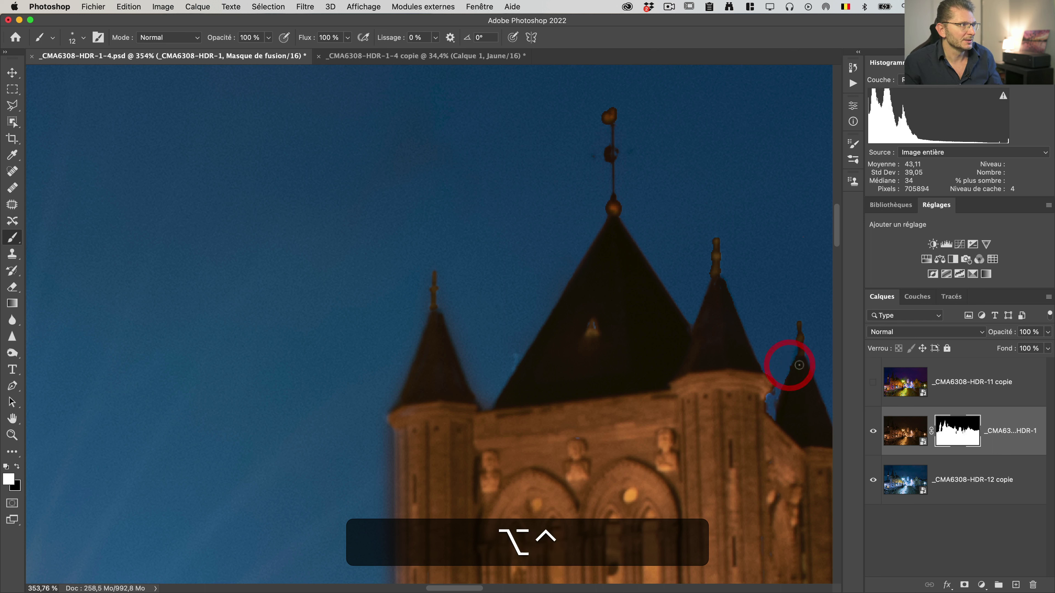
pyautogui.press('shift')
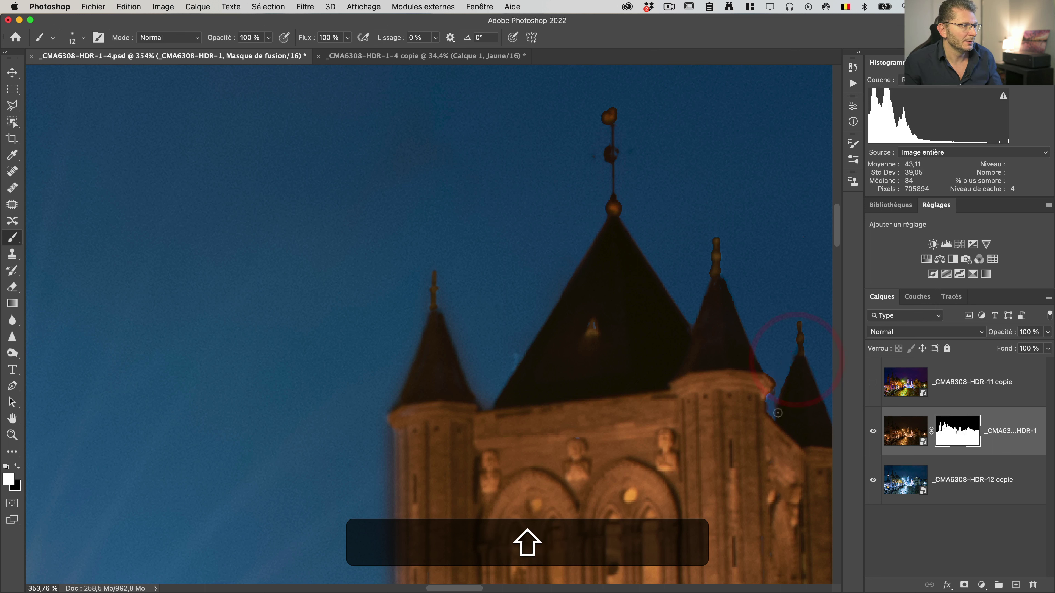
pyautogui.keyDown('shift'); pyautogui.click(777, 409); pyautogui.keyUp('shift')
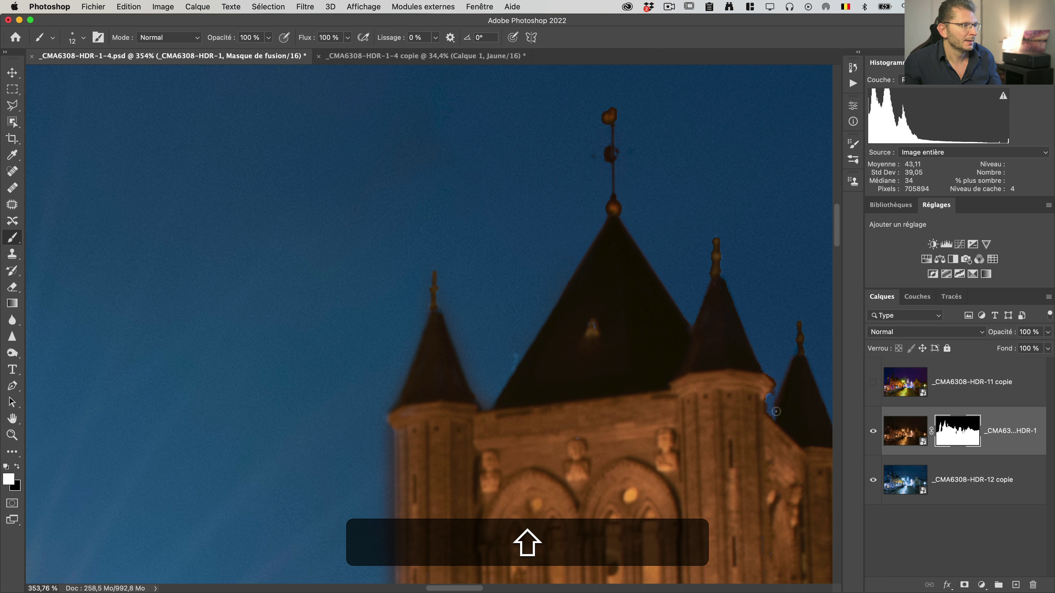
pyautogui.click(774, 423)
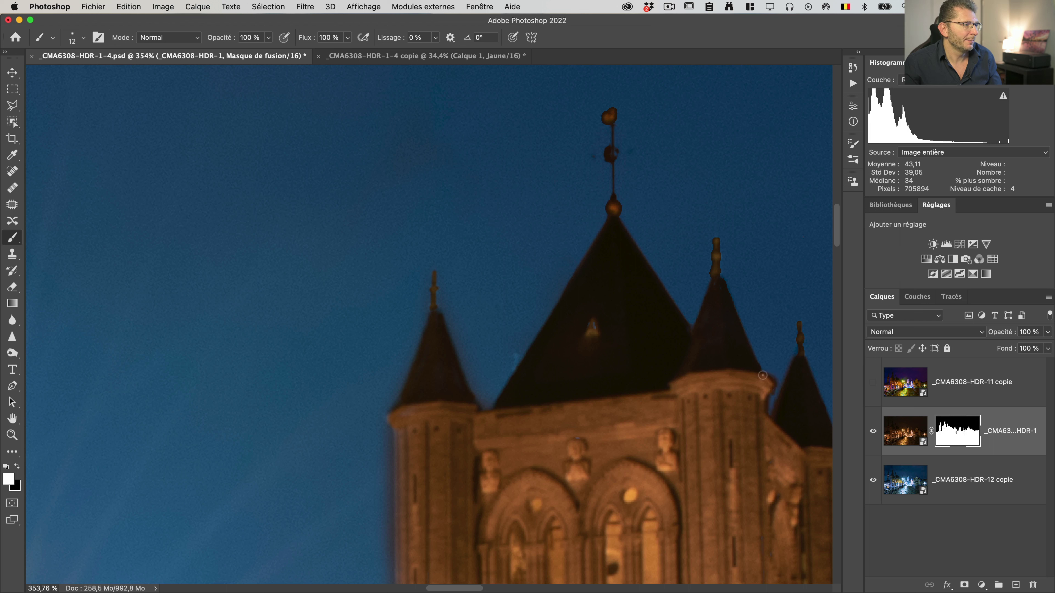
# - Undo the stray dab in the sky and restore the cornice corner beside the front-right turret in white at 12 px
pyautogui.click(773, 365)
pyautogui.press('super+z')
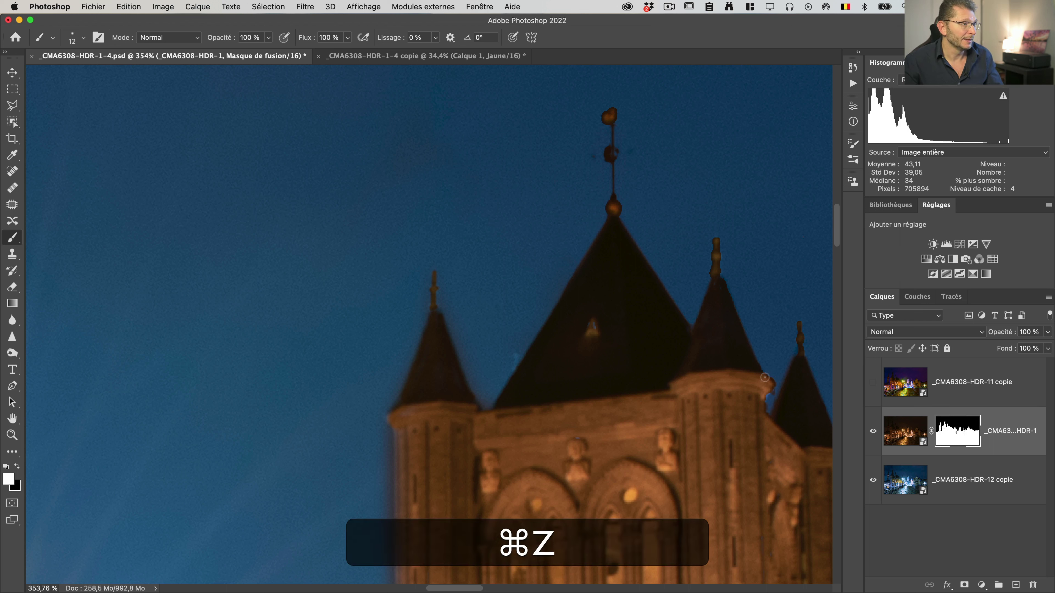
pyautogui.click(770, 386)
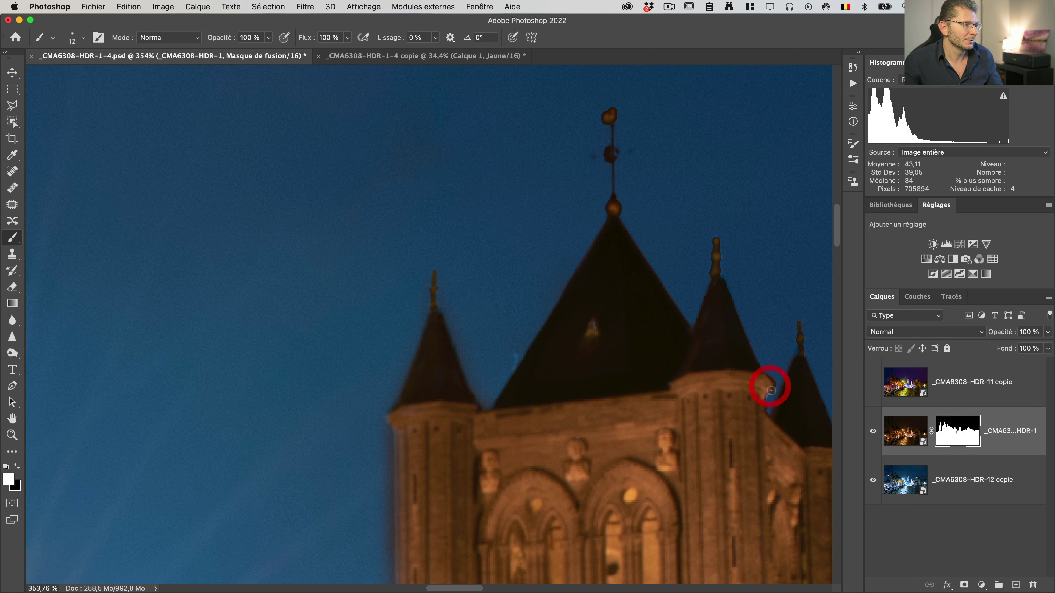
pyautogui.click(762, 402)
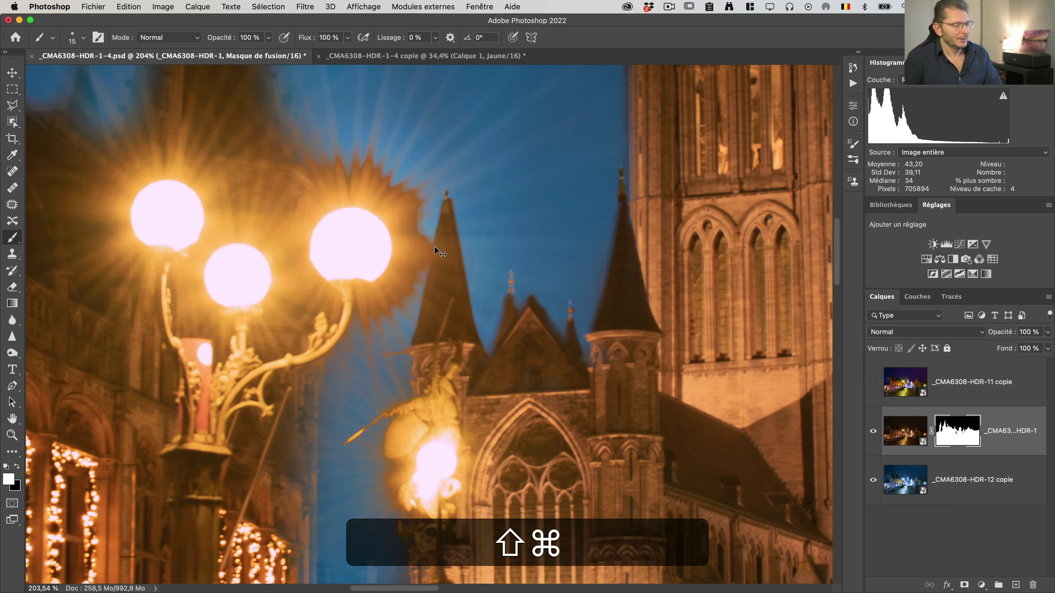
# - Create a new empty layer above the masked warm exposure and ready the Brush around the street lamps
pyautogui.press('super+minus')
pyautogui.press('super+minus')
pyautogui.press('super+minus')
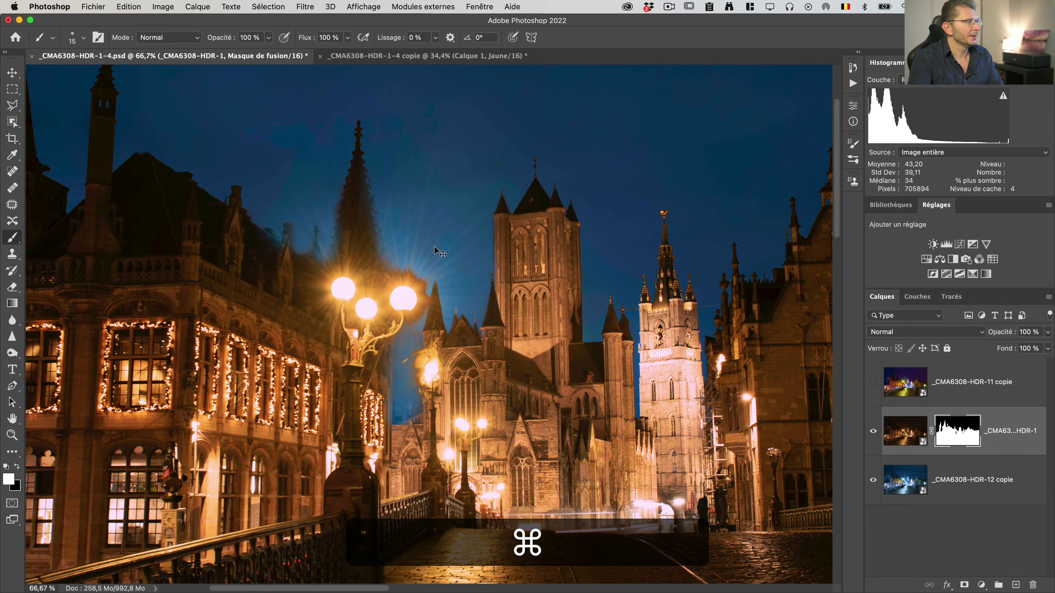
pyautogui.press('super+minus')
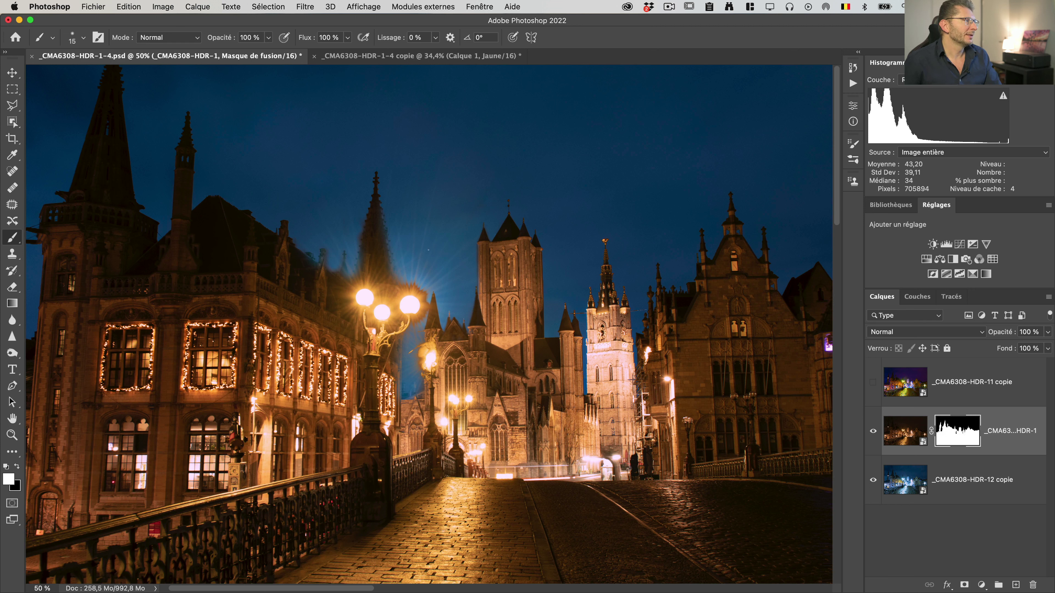
pyautogui.press('super+shift+alt+n')
pyautogui.press('z')
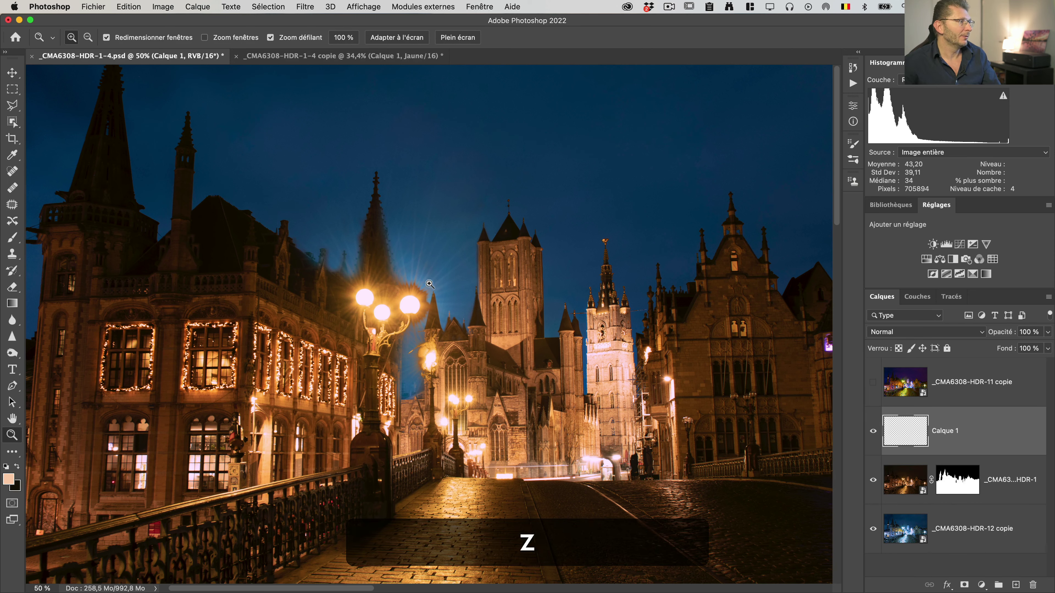
pyautogui.moveTo(422, 283); pyautogui.dragTo(437, 283)
pyautogui.press('b')
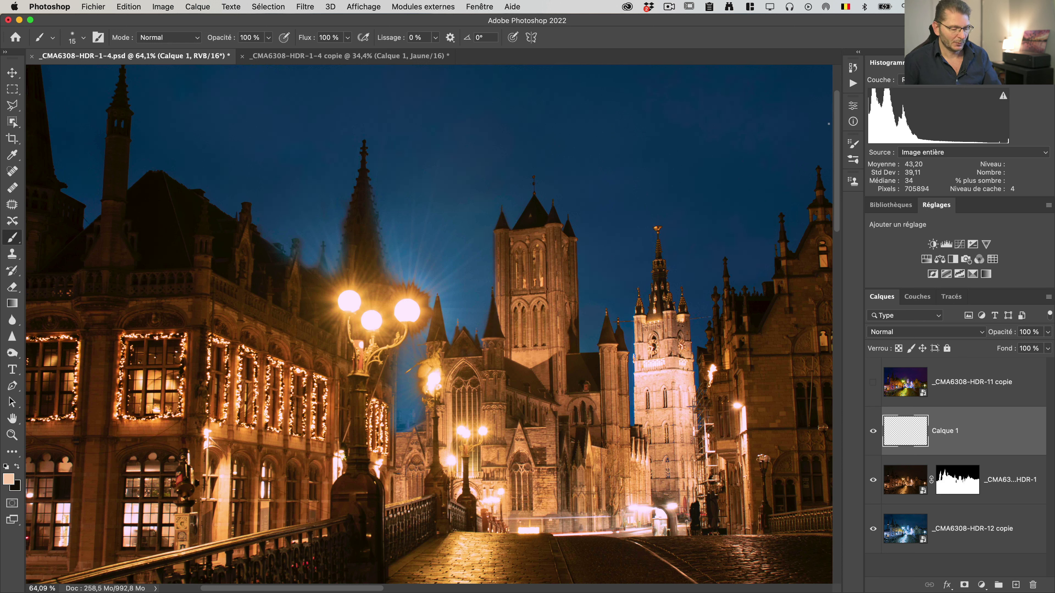
# - Open the brush settings, enable shape dynamics (Dynamique de forme) and set its size control to Désactivé
pyautogui.press('F5')
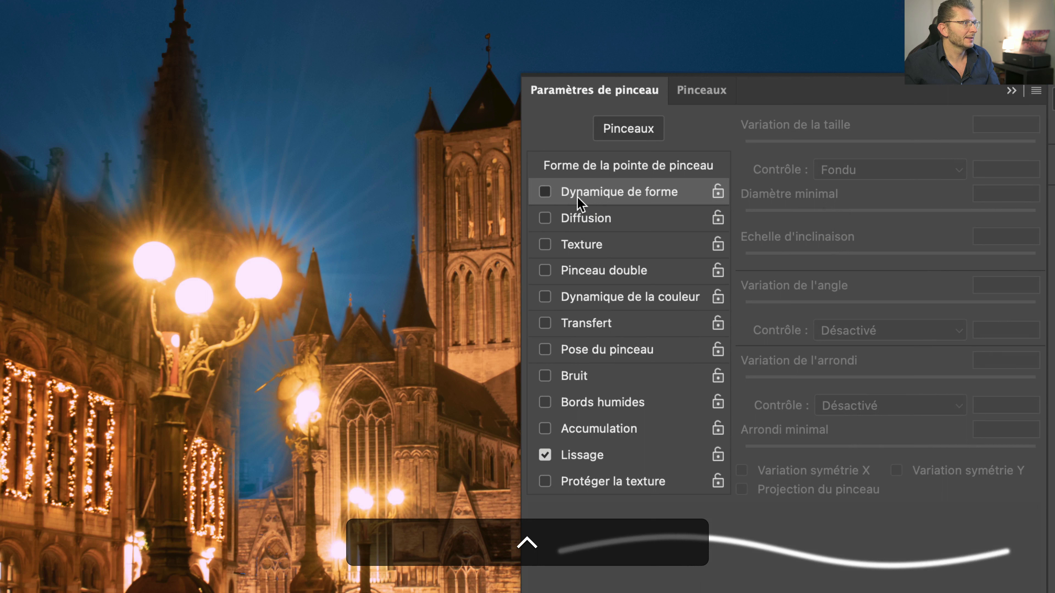
pyautogui.click(583, 199)
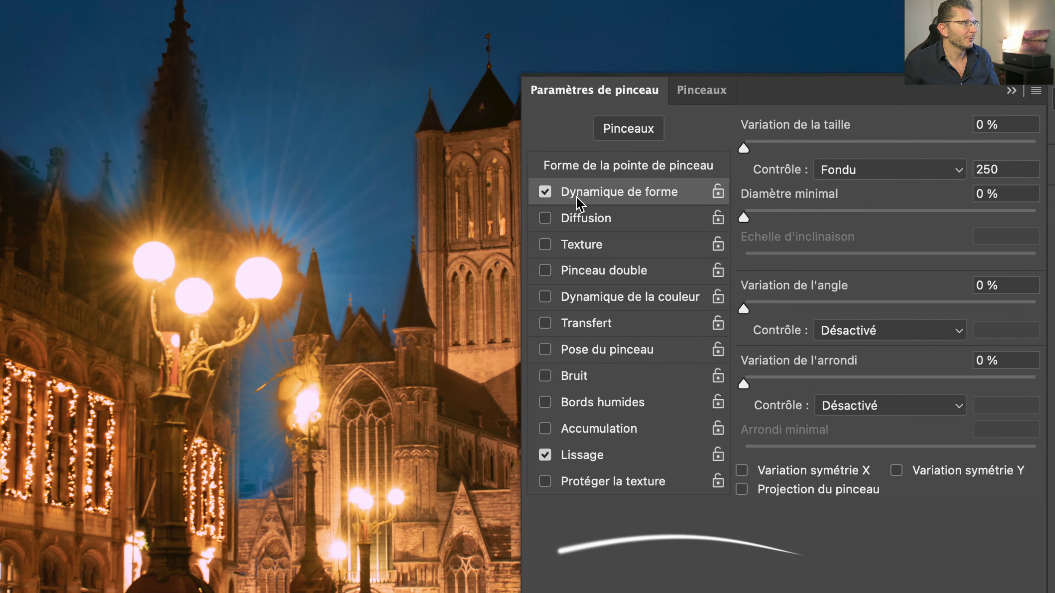
pyautogui.click(846, 170)
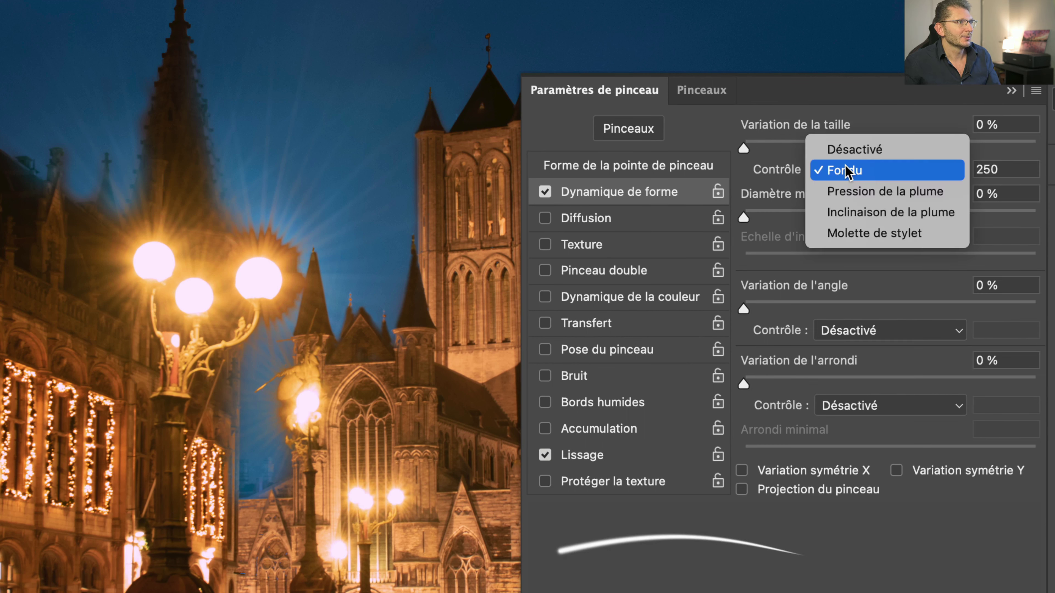
pyautogui.click(847, 149)
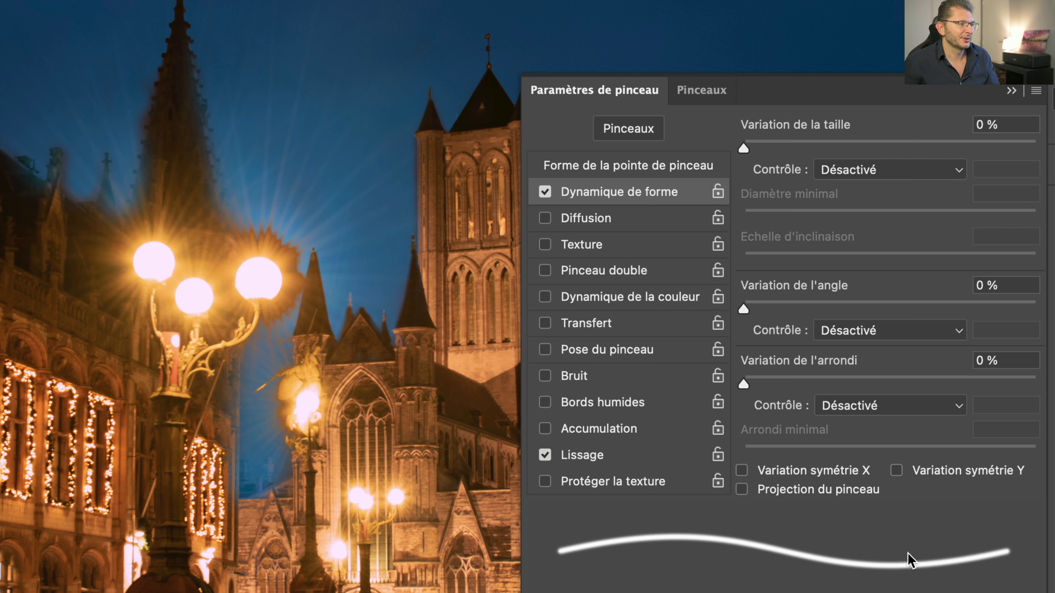
# - Set the brush's size control to Fondu, try a fade length of 500, settle on 250, and collapse the brush settings
pyautogui.click(885, 170)
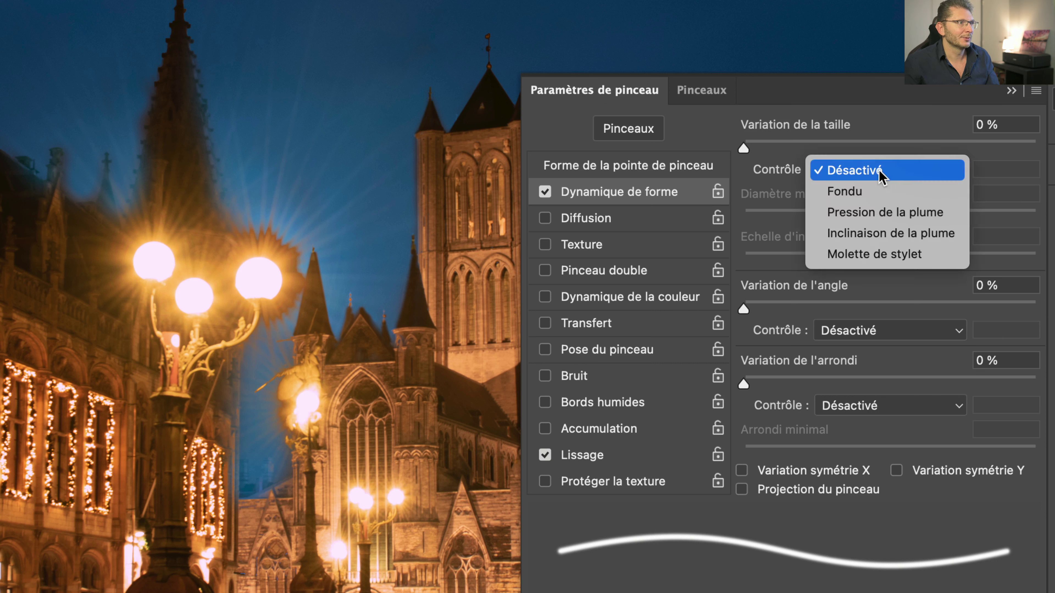
pyautogui.click(850, 195)
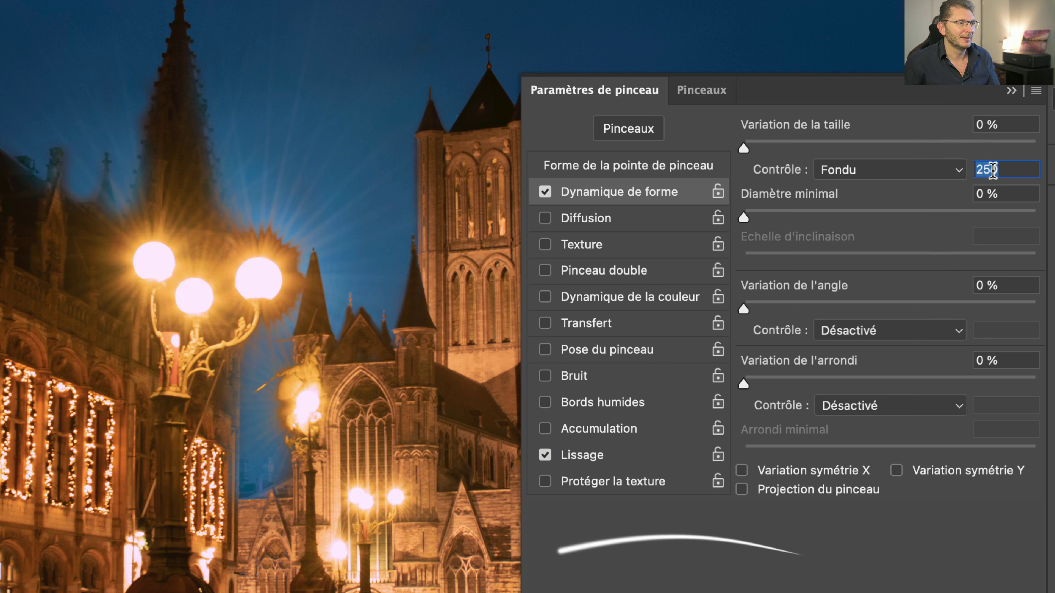
pyautogui.write('500')
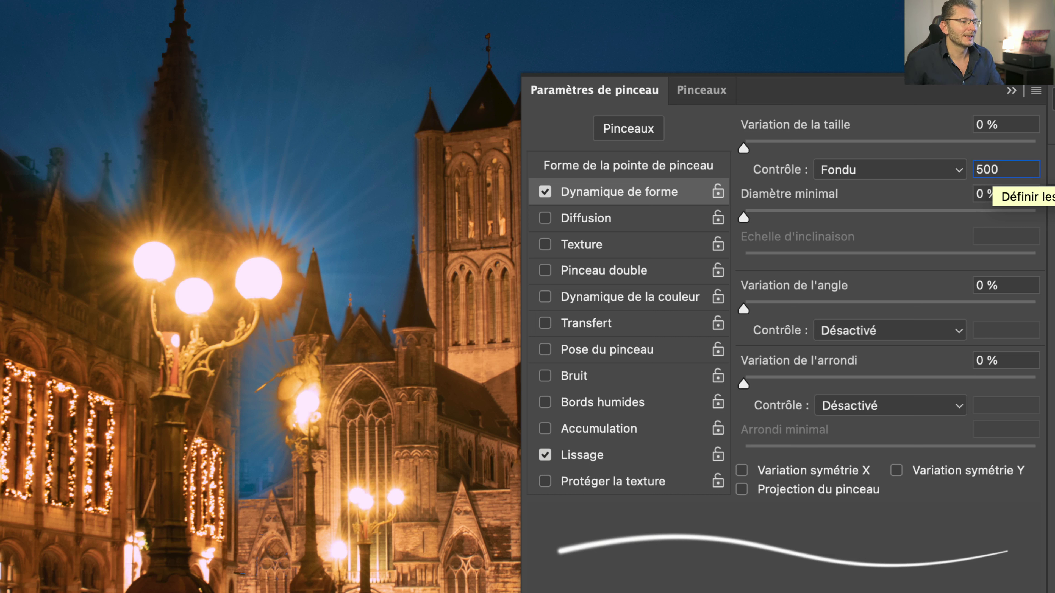
pyautogui.hotkey('shift', 'Down')
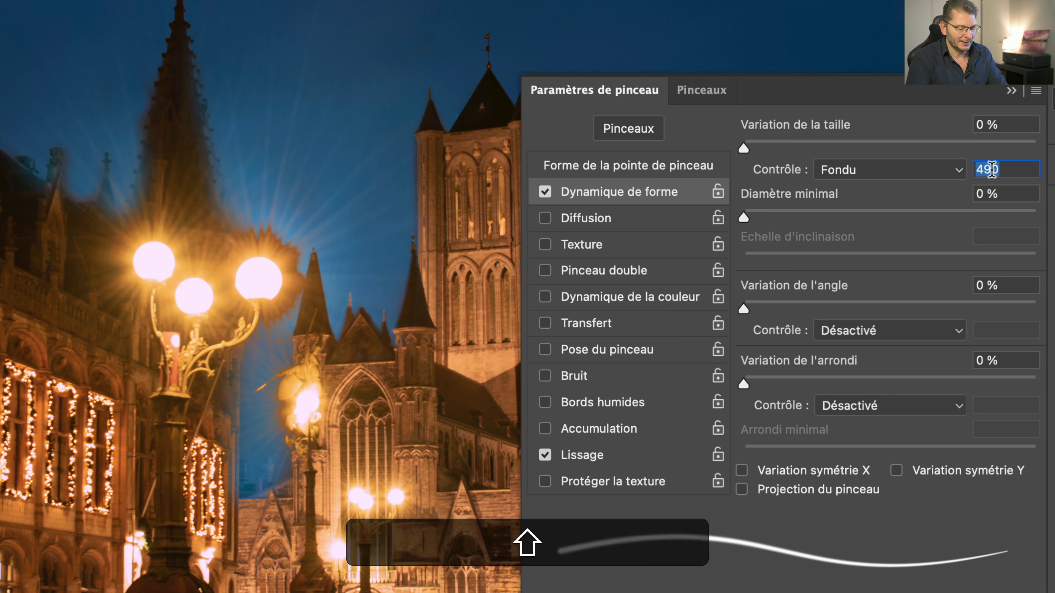
pyautogui.write('250')
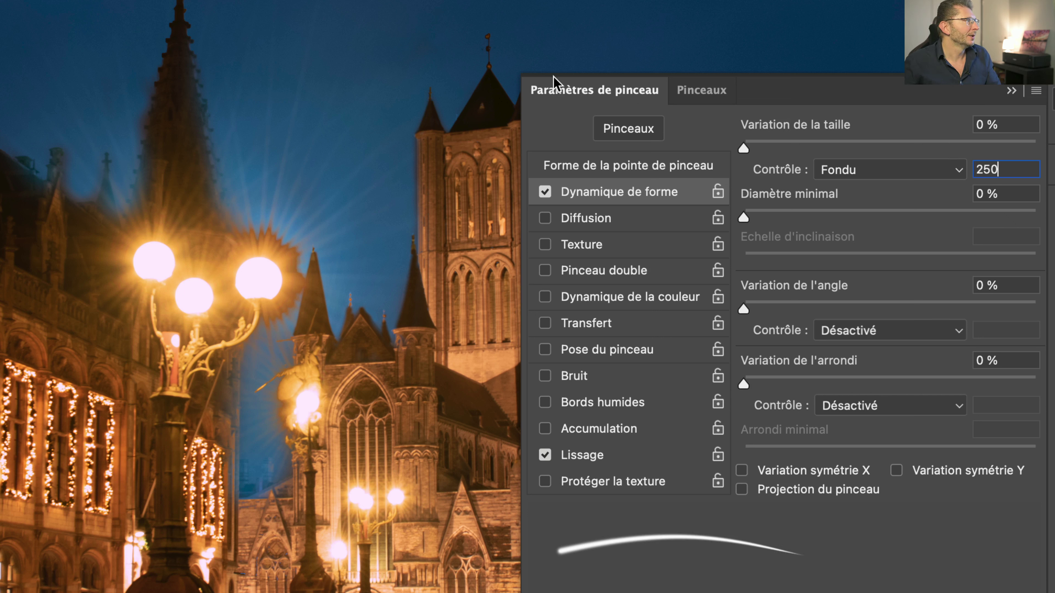
pyautogui.click(1011, 90)
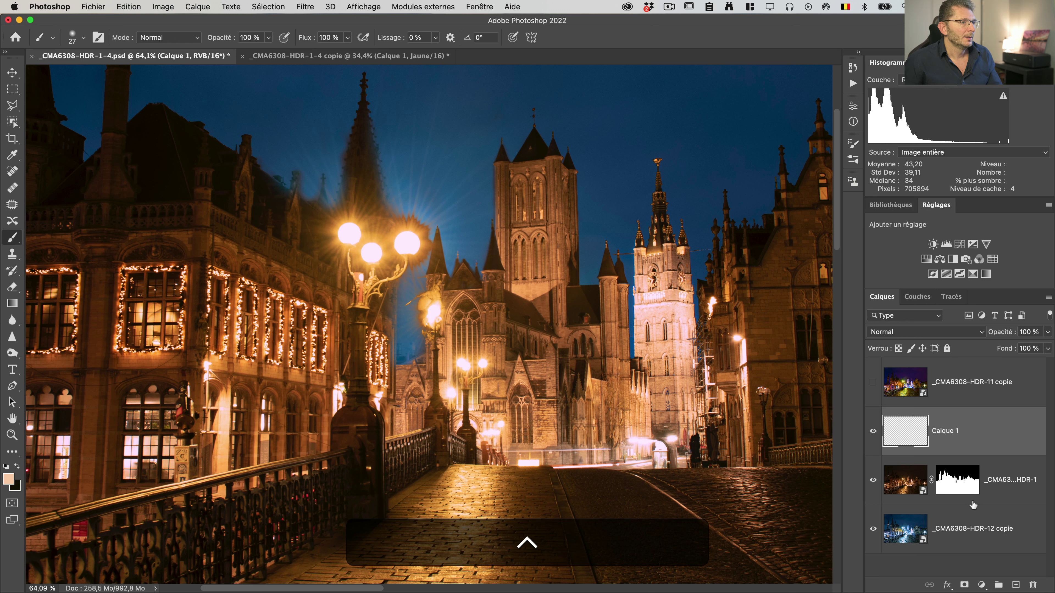
# - Switch the warm exposure's layer mask off and on again, and delete the empty Calque 1 layer
pyautogui.keyDown('shift'); pyautogui.click(954, 481); pyautogui.keyUp('shift')
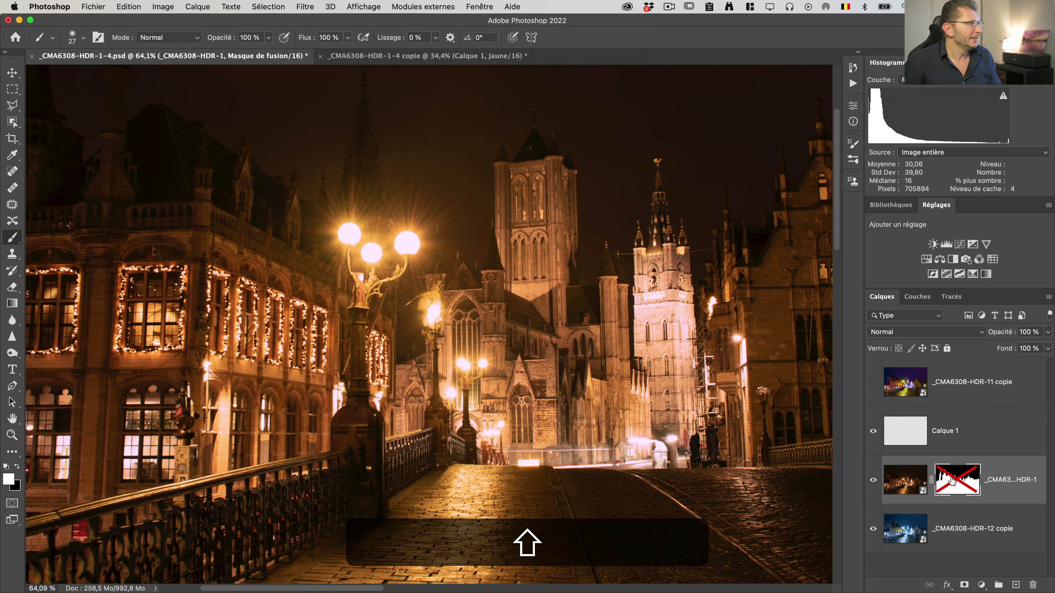
pyautogui.keyDown('shift'); pyautogui.click(953, 481); pyautogui.keyUp('shift')
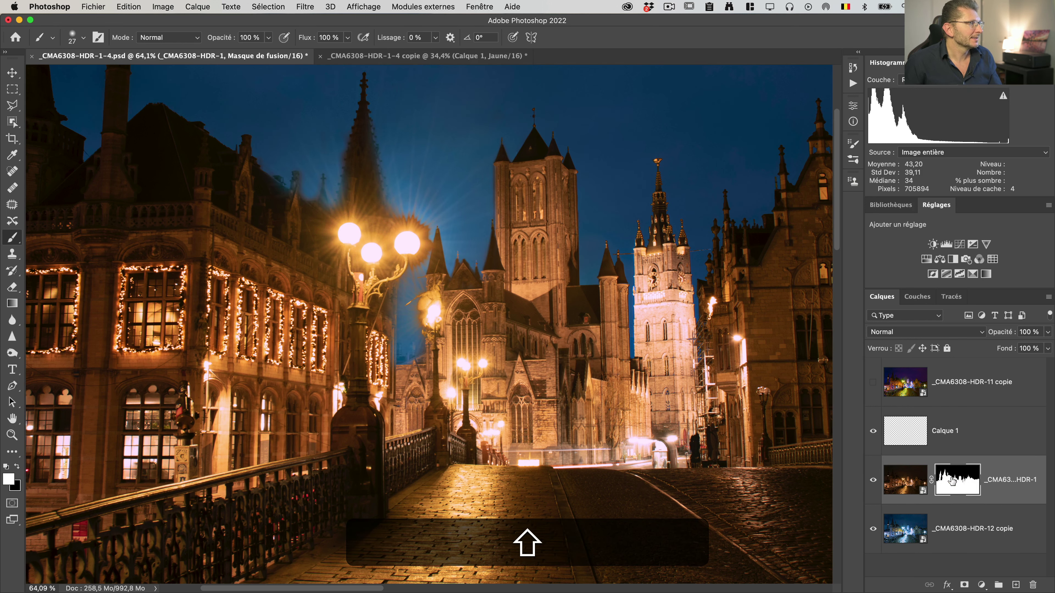
pyautogui.moveTo(946, 447); pyautogui.dragTo(1033, 584)
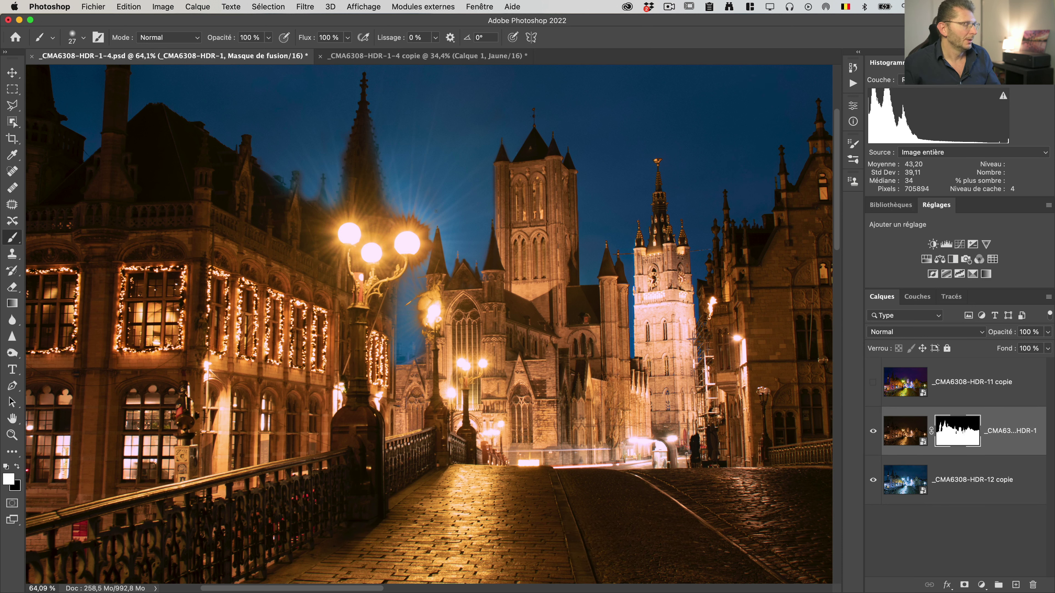
pyautogui.press('z')
pyautogui.moveTo(405, 205); pyautogui.dragTo(434, 209)
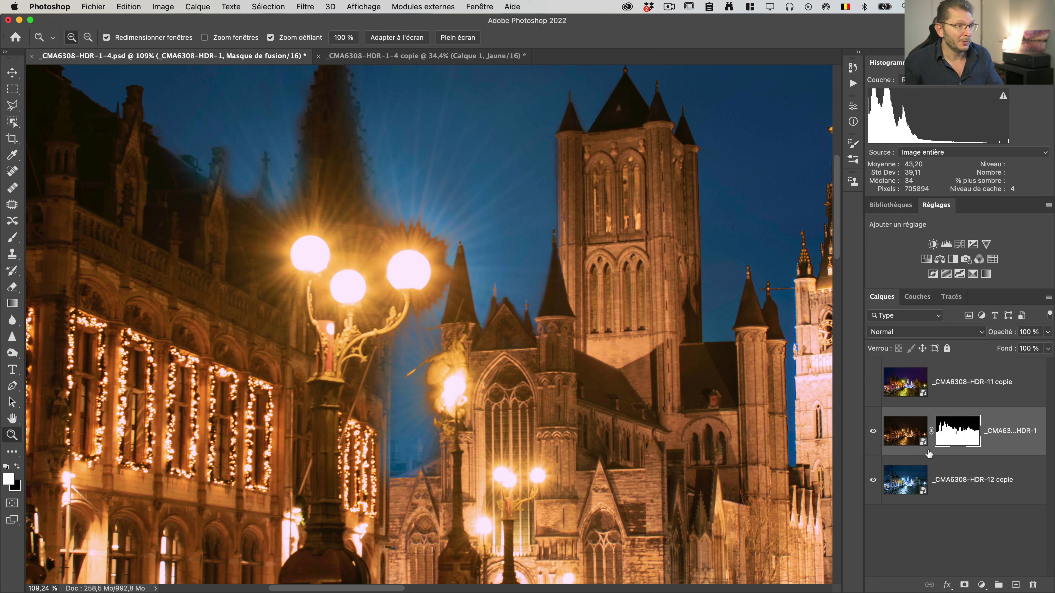
pyautogui.press('b')
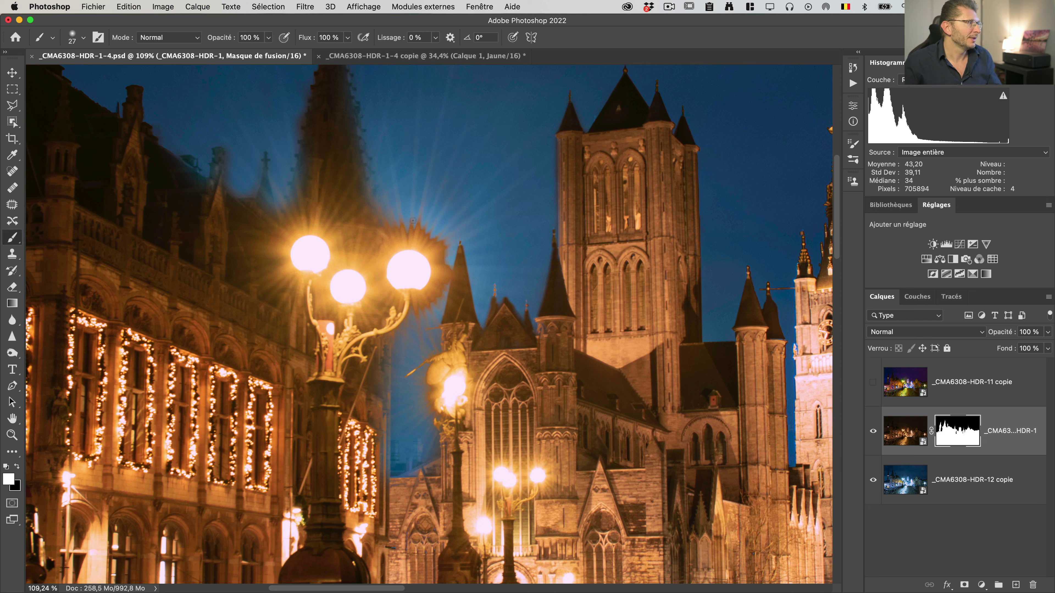
pyautogui.click(411, 221)
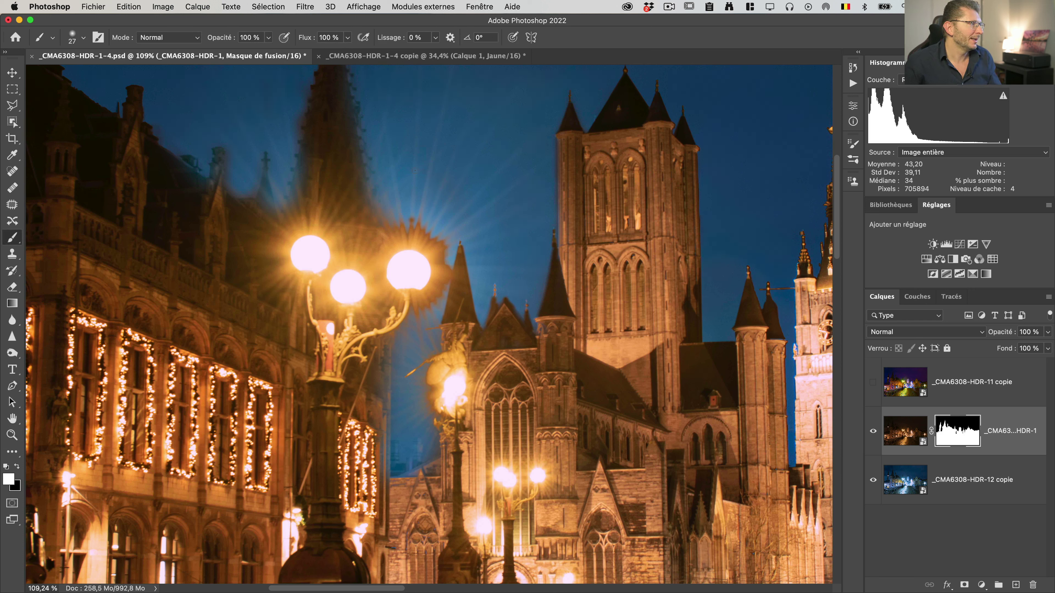
pyautogui.press('super+z')
# - Paint a straight tapering ray in white on the mask with a 14 px brush, from above the right lamp into the sky
pyautogui.moveTo(422, 223); pyautogui.dragTo(443, 222)
pyautogui.press('z')
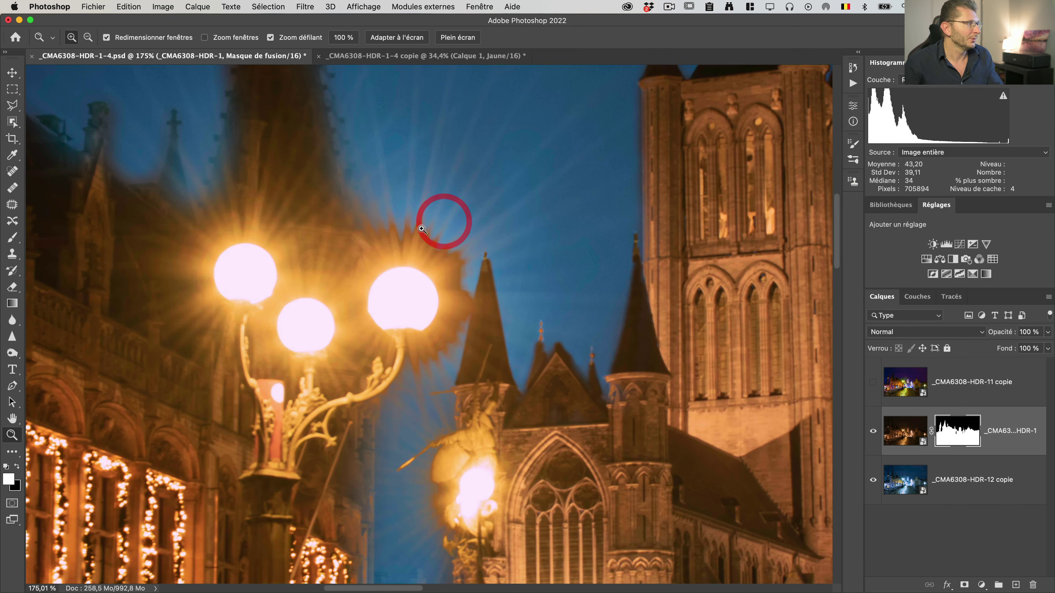
pyautogui.press('b')
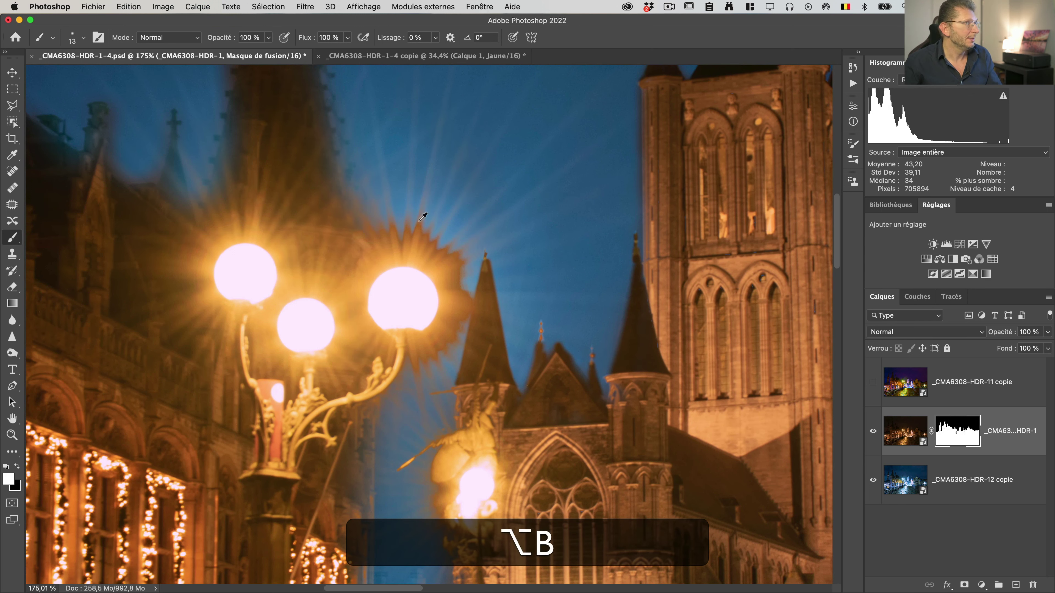
pyautogui.scroll(5, 422, 225)
pyautogui.click(380, 453)
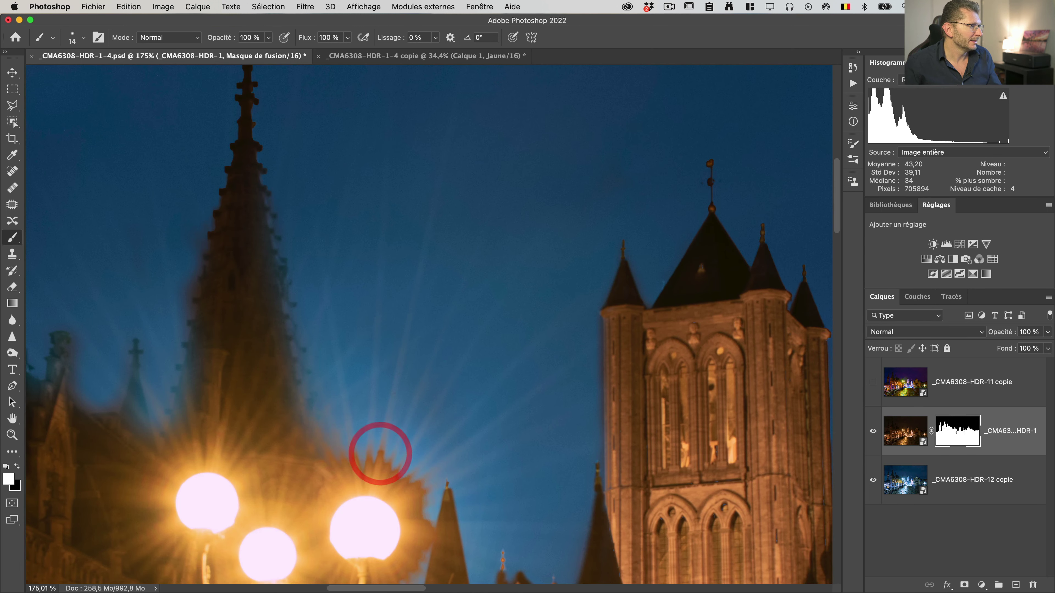
pyautogui.press('shift')
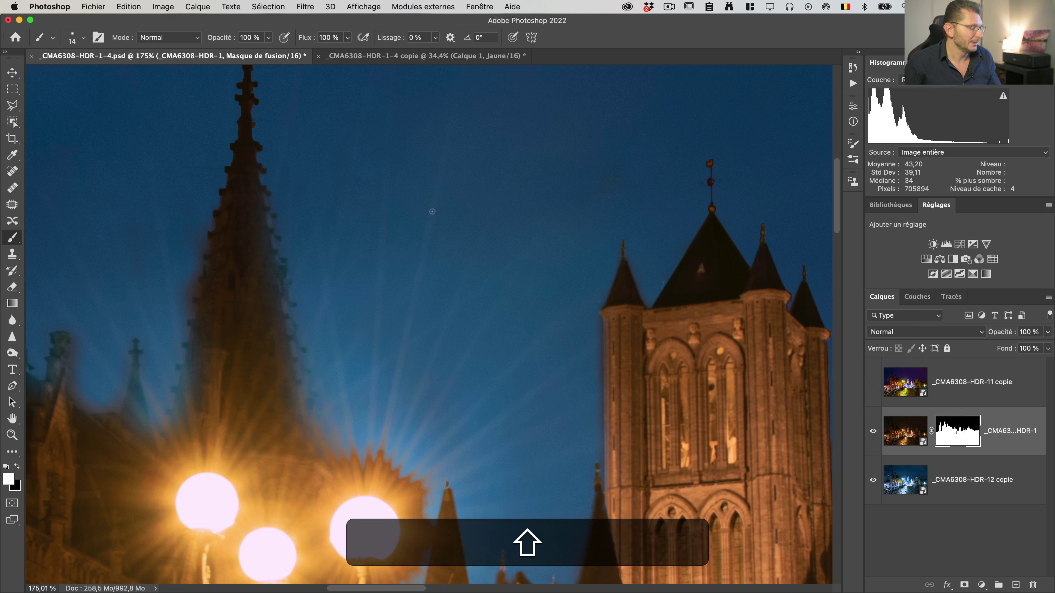
pyautogui.keyDown('shift'); pyautogui.click(432, 212); pyautogui.keyUp('shift')
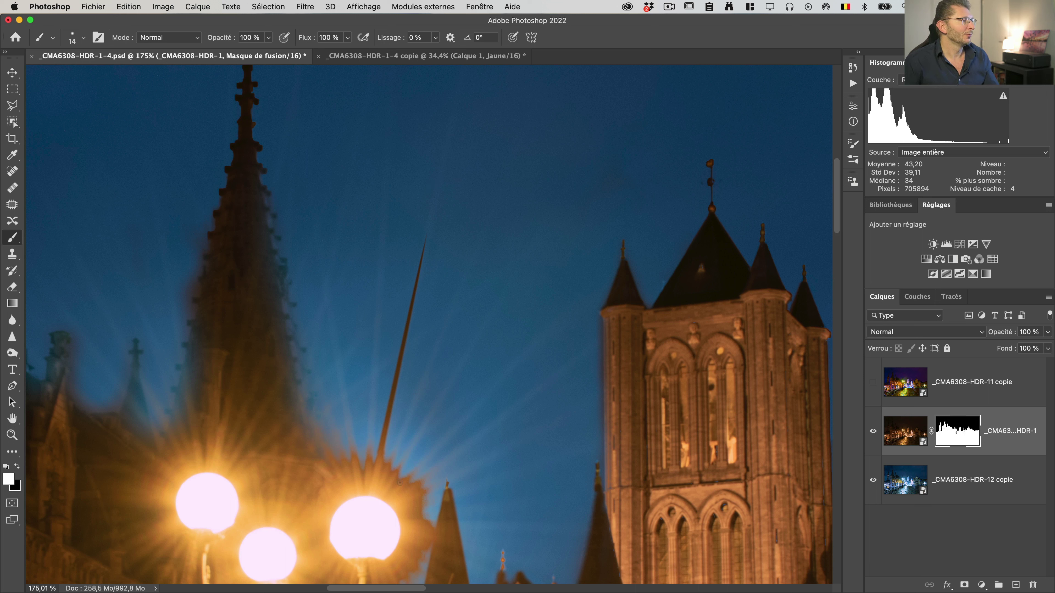
# - Undo the last ray, enlarge the brush to 16 px and repaint a longer white tapering ray above the right lamp
pyautogui.press('super+z')
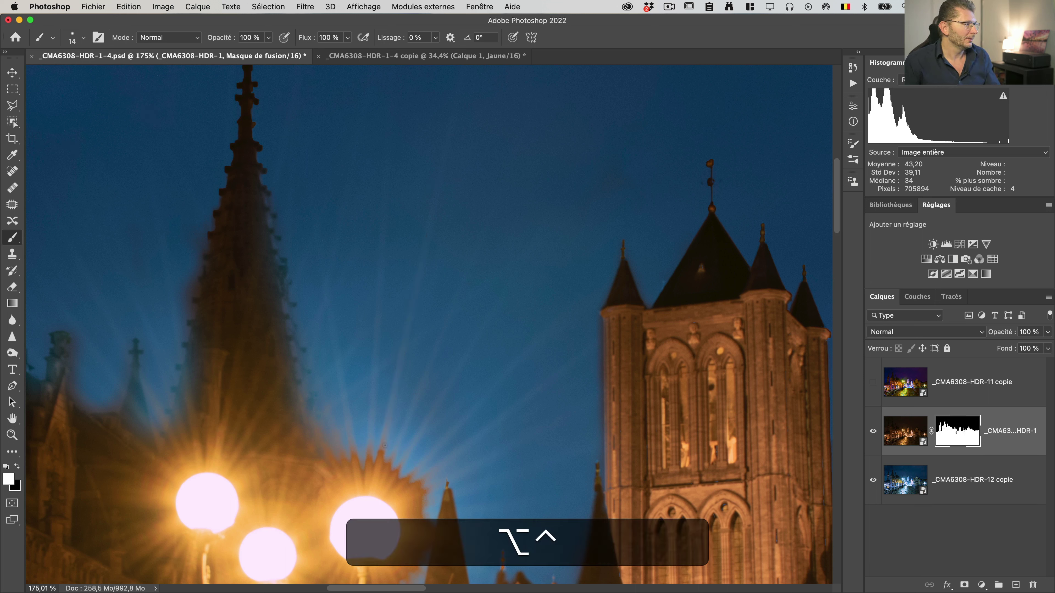
pyautogui.keyDown('ctrl'); pyautogui.keyDown('alt'); pyautogui.click(385, 448); pyautogui.keyUp('alt'); pyautogui.keyUp('ctrl')
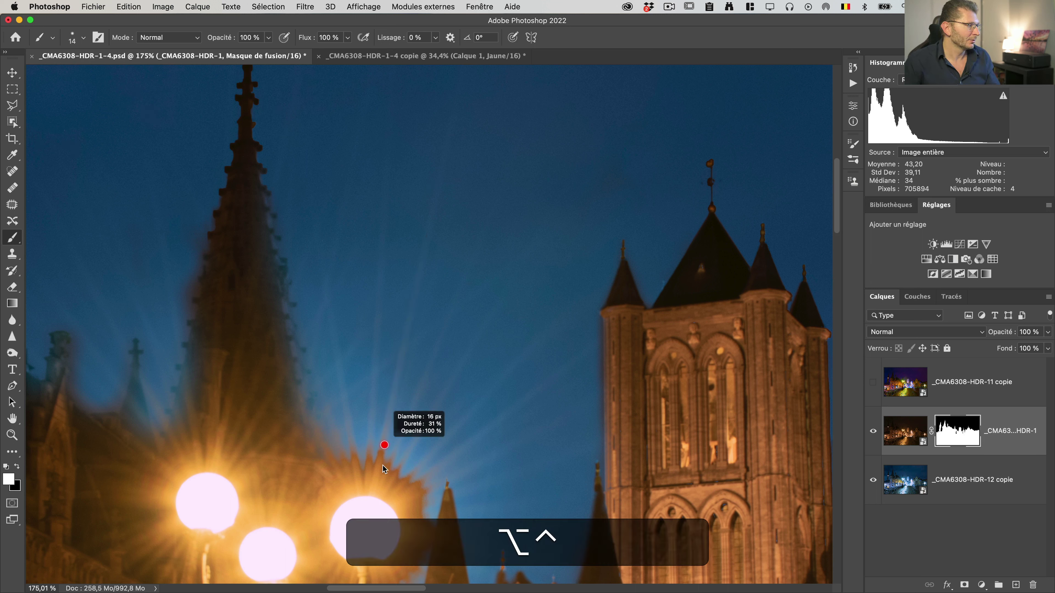
pyautogui.moveTo(379, 485); pyautogui.dragTo(381, 449)
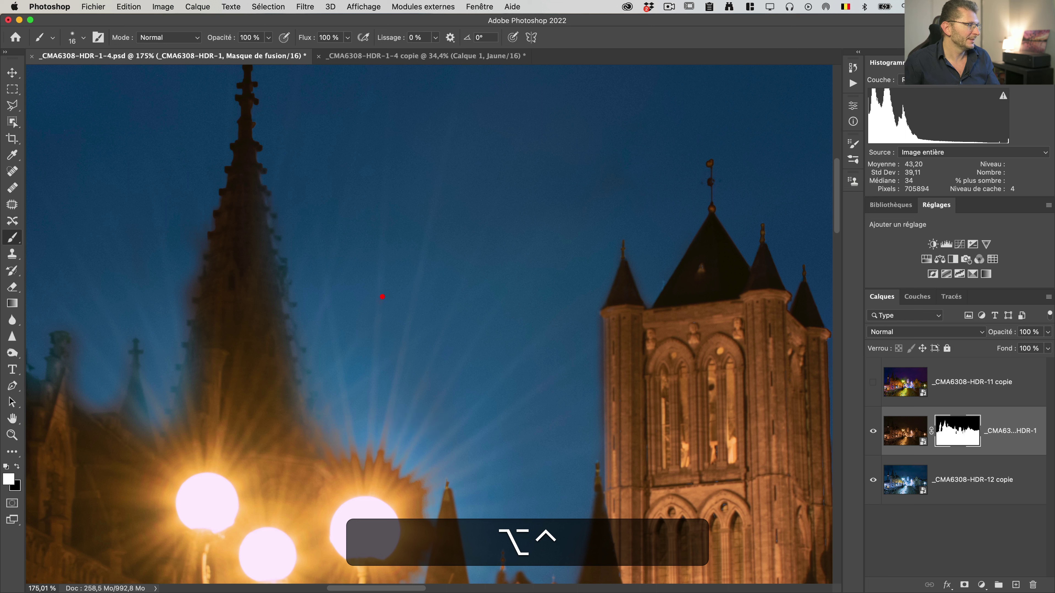
pyautogui.keyDown('ctrl'); pyautogui.keyDown('alt'); pyautogui.click(377, 448); pyautogui.keyUp('alt'); pyautogui.keyUp('ctrl')
pyautogui.press('shift')
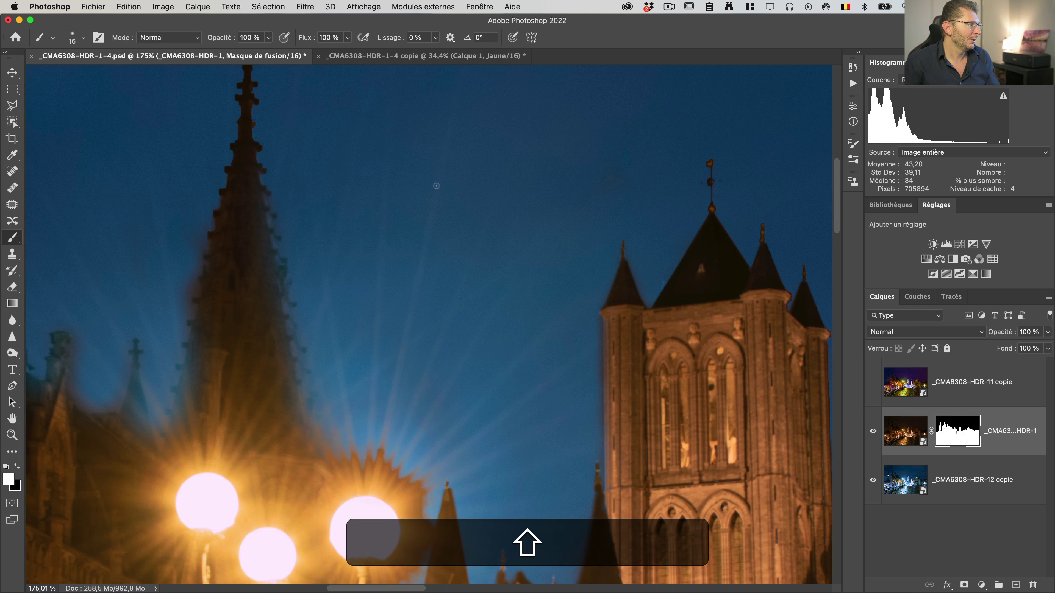
pyautogui.keyDown('shift'); pyautogui.click(438, 182); pyautogui.keyUp('shift')
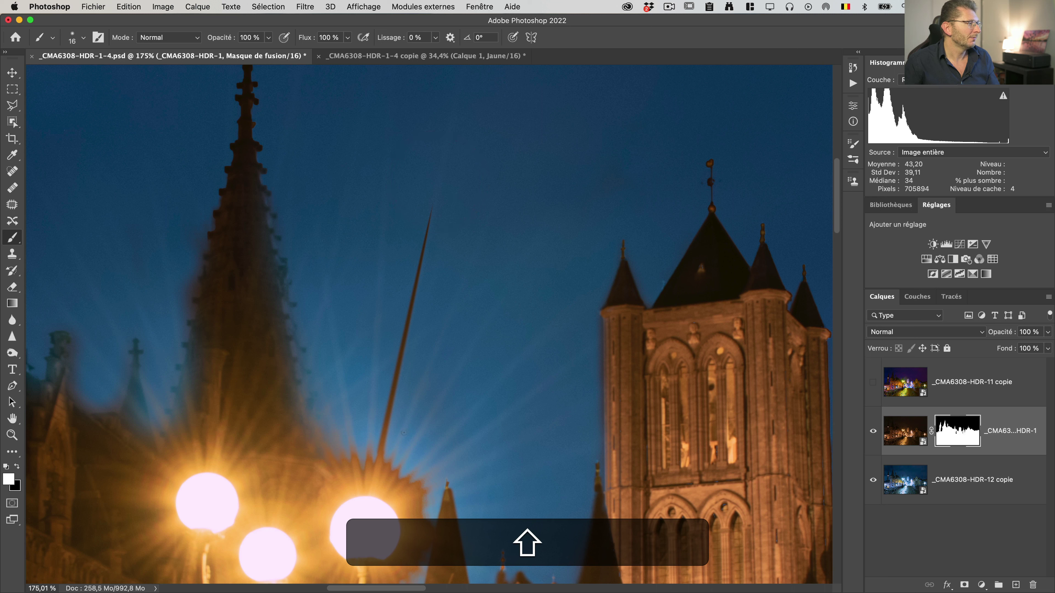
# - Paint three more straight tapering rays in white on the mask, fanning from the right lamp toward the square tower
pyautogui.click(389, 465)
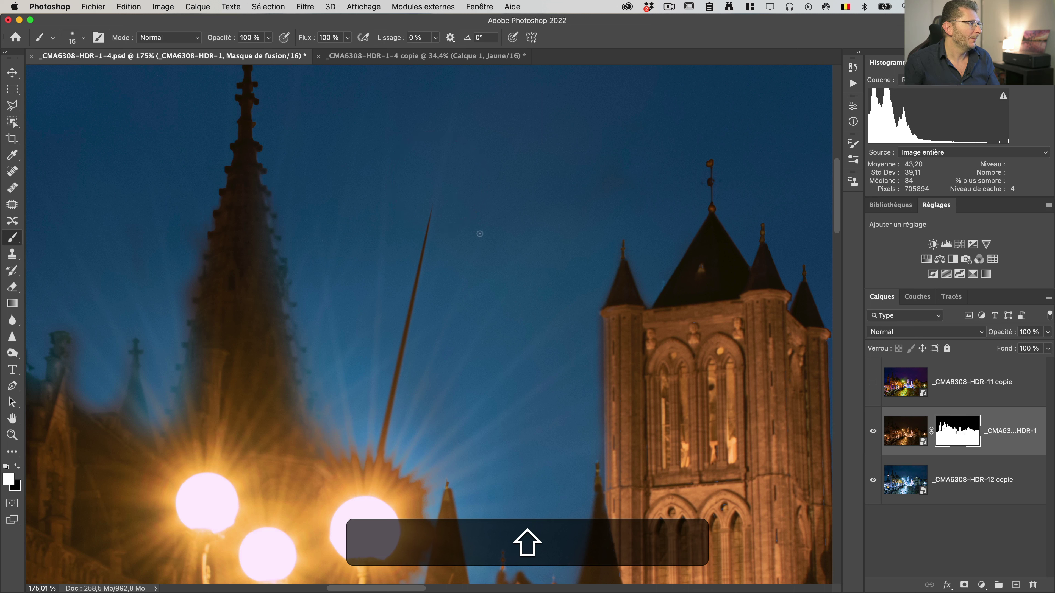
pyautogui.keyDown('shift'); pyautogui.click(480, 234); pyautogui.keyUp('shift')
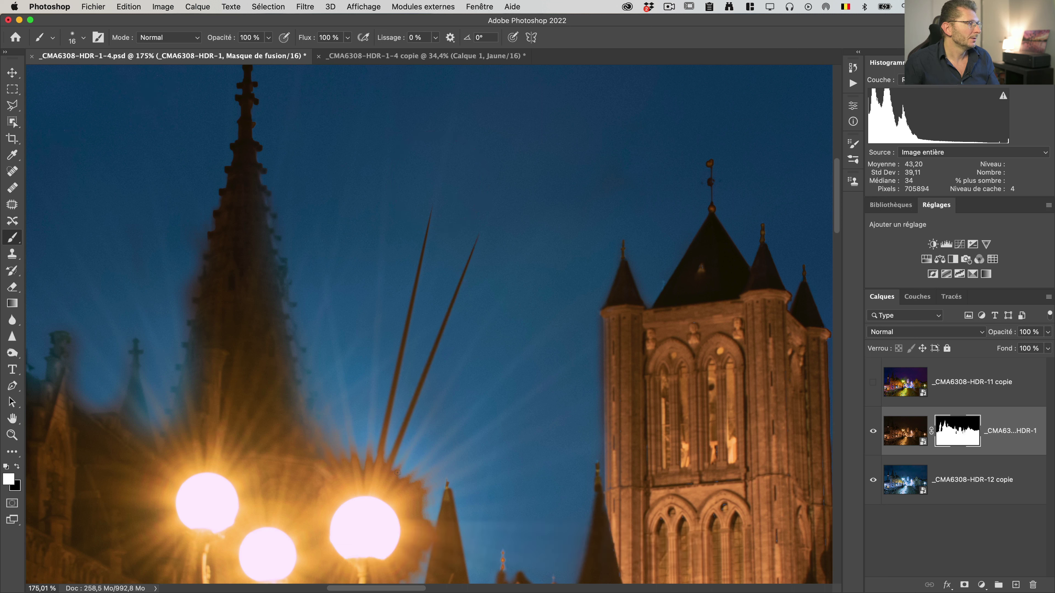
pyautogui.click(400, 464)
pyautogui.keyDown('shift'); pyautogui.click(506, 288); pyautogui.keyUp('shift')
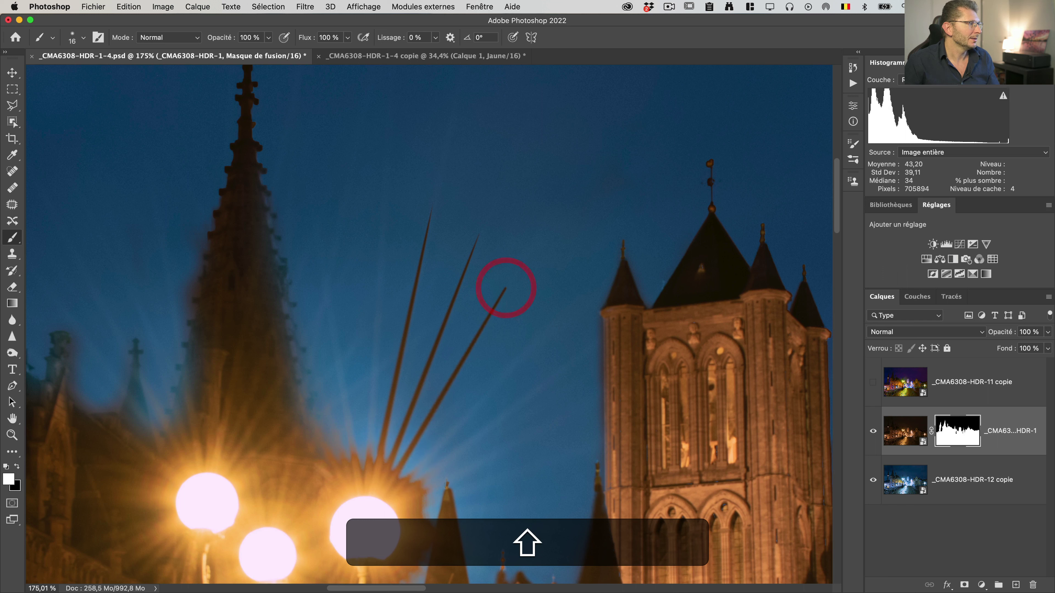
pyautogui.click(405, 484)
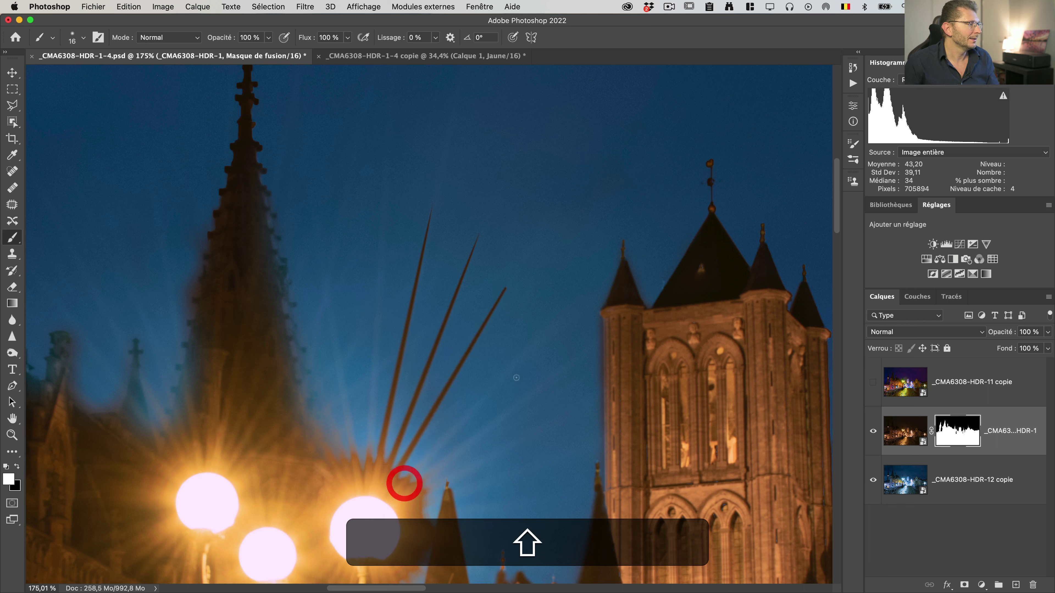
pyautogui.keyDown('shift'); pyautogui.click(525, 351); pyautogui.keyUp('shift')
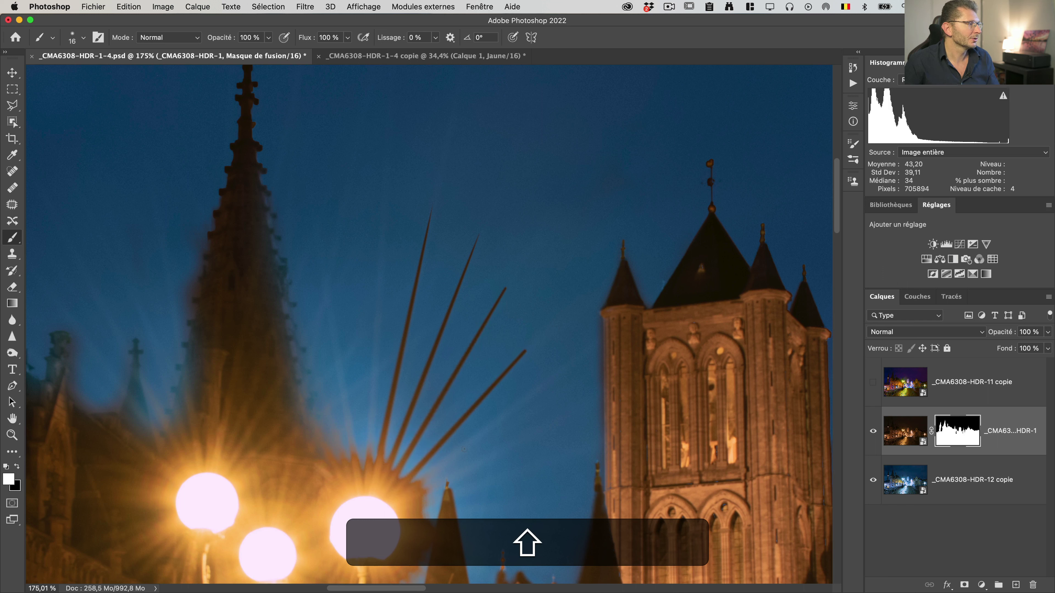
# - Complete the right lamp's fan with two lower rays toward the tower, one near-vertical ray and one leaning toward the spire
pyautogui.click(399, 473)
pyautogui.keyDown('shift'); pyautogui.click(561, 374); pyautogui.keyUp('shift')
pyautogui.click(415, 487)
pyautogui.keyDown('shift'); pyautogui.click(552, 424); pyautogui.keyUp('shift')
pyautogui.click(370, 455)
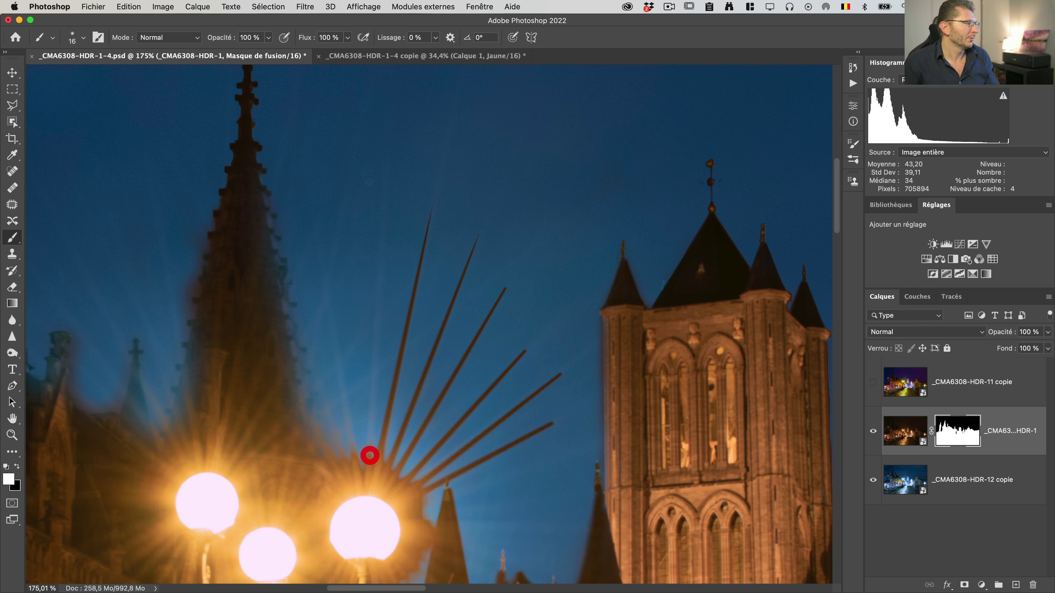
pyautogui.keyDown('shift'); pyautogui.click(386, 127); pyautogui.keyUp('shift')
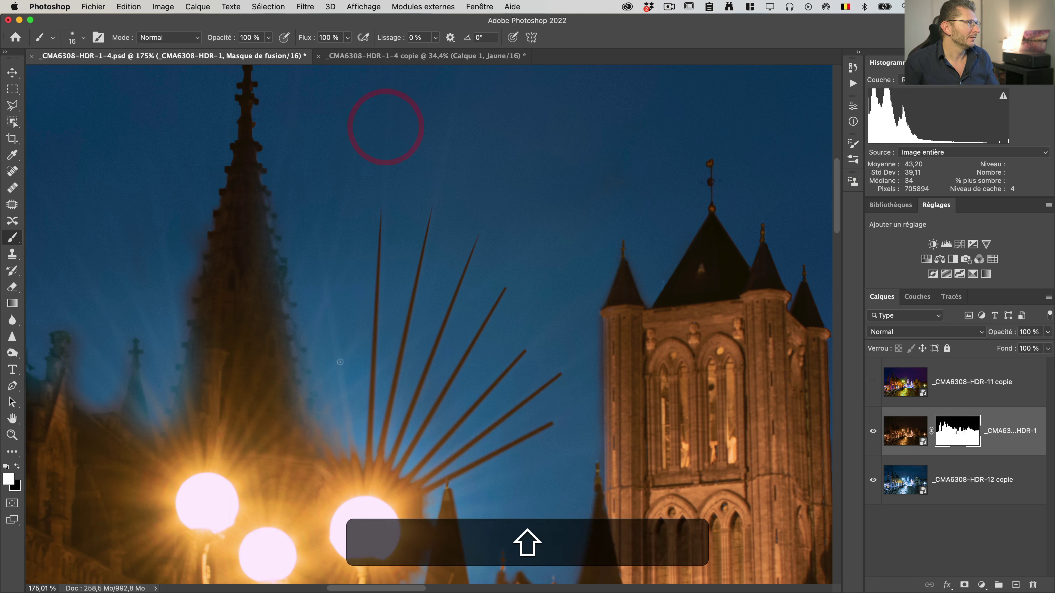
pyautogui.click(348, 456)
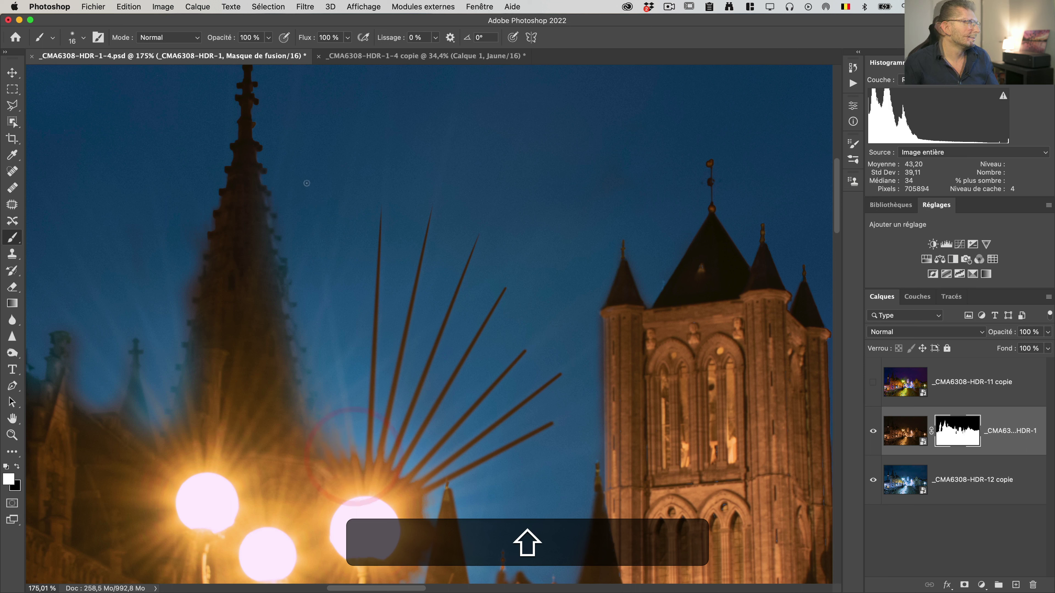
pyautogui.keyDown('shift'); pyautogui.click(312, 220); pyautogui.keyUp('shift')
# - Undo the thickened attempts and lengthen the fan's fourth ray toward the square tower's nearest turret with a 17 px brush
pyautogui.click(404, 485)
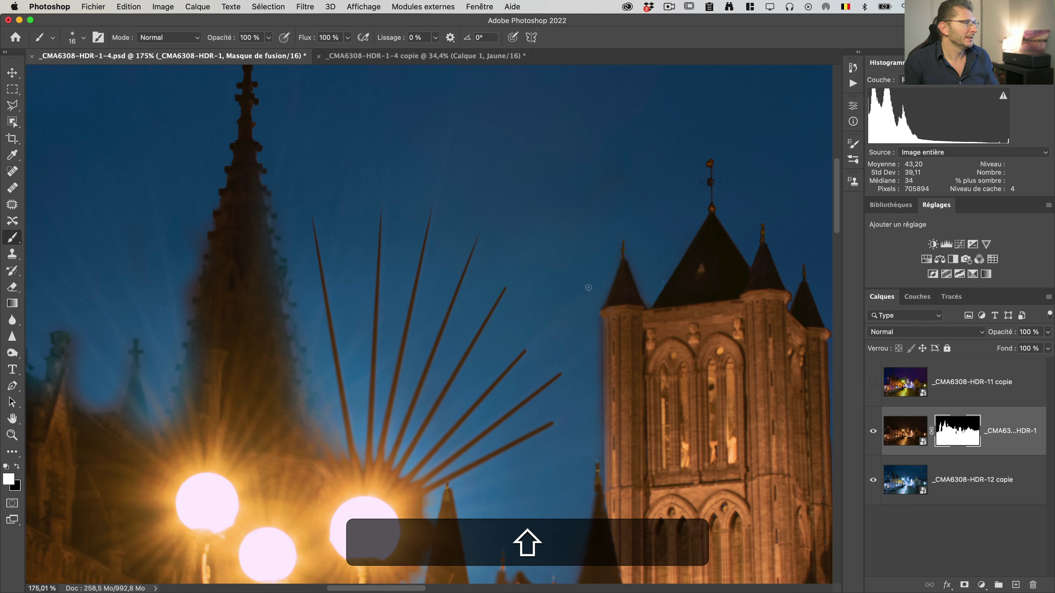
pyautogui.keyDown('shift'); pyautogui.click(588, 288); pyautogui.keyUp('shift')
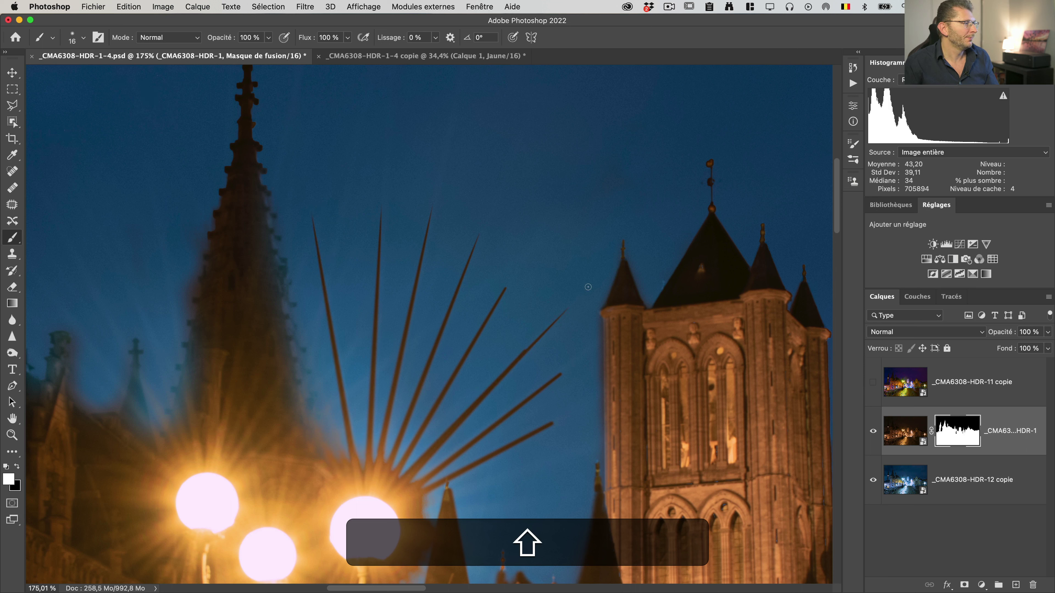
pyautogui.press('super+z')
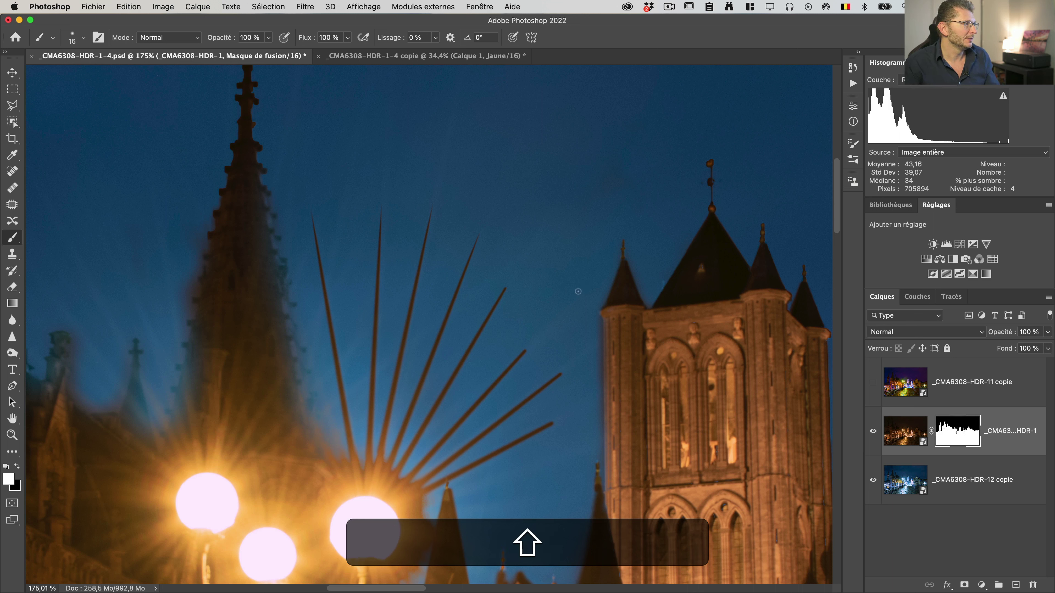
pyautogui.keyDown('shift'); pyautogui.click(579, 291); pyautogui.keyUp('shift')
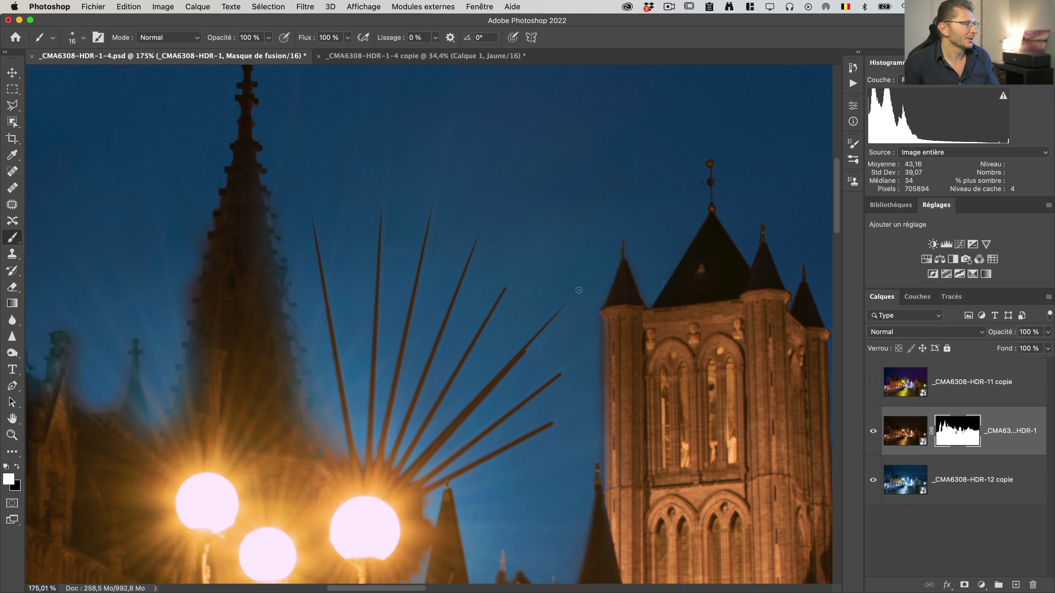
pyautogui.press('super+z')
pyautogui.press('super+shift+z')
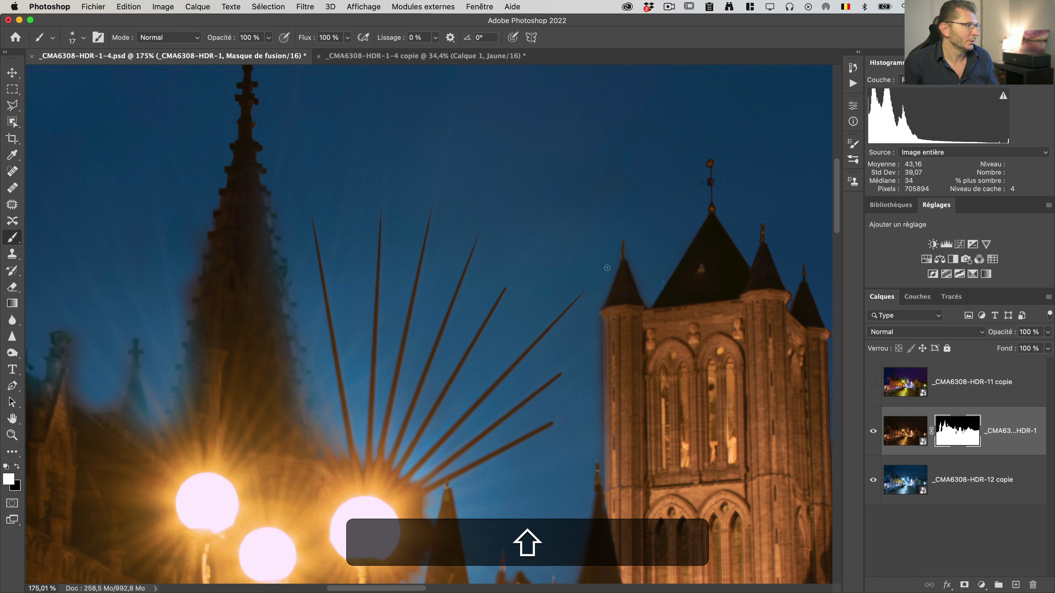
pyautogui.click(607, 268)
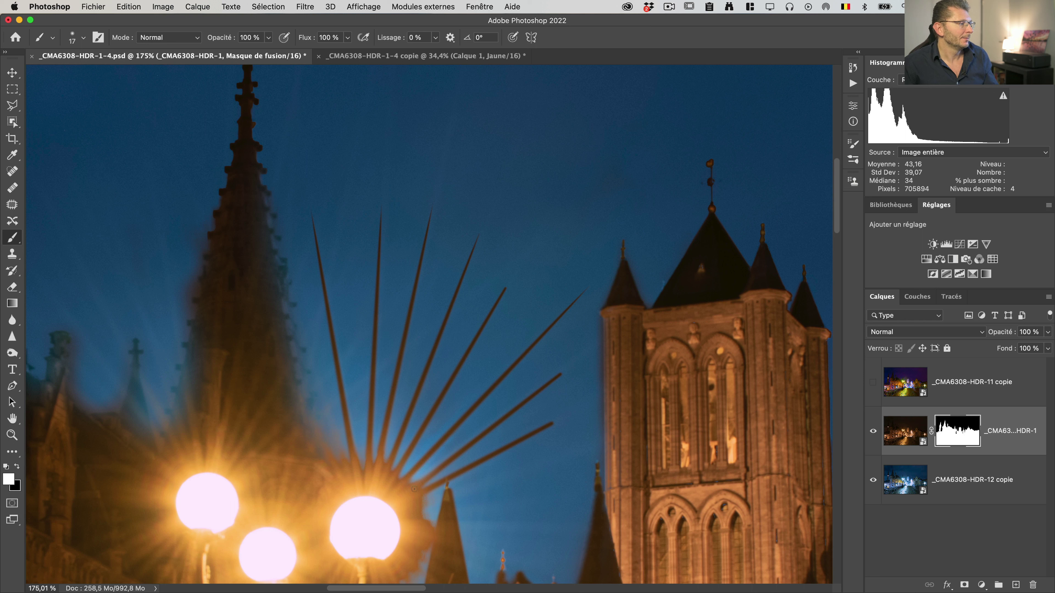
# - Lengthen the fan's two lowest rays toward the square tower and paint a new ray beside the church spire's left edge
pyautogui.keyDown('shift'); pyautogui.click(597, 346); pyautogui.keyUp('shift')
pyautogui.click(421, 490)
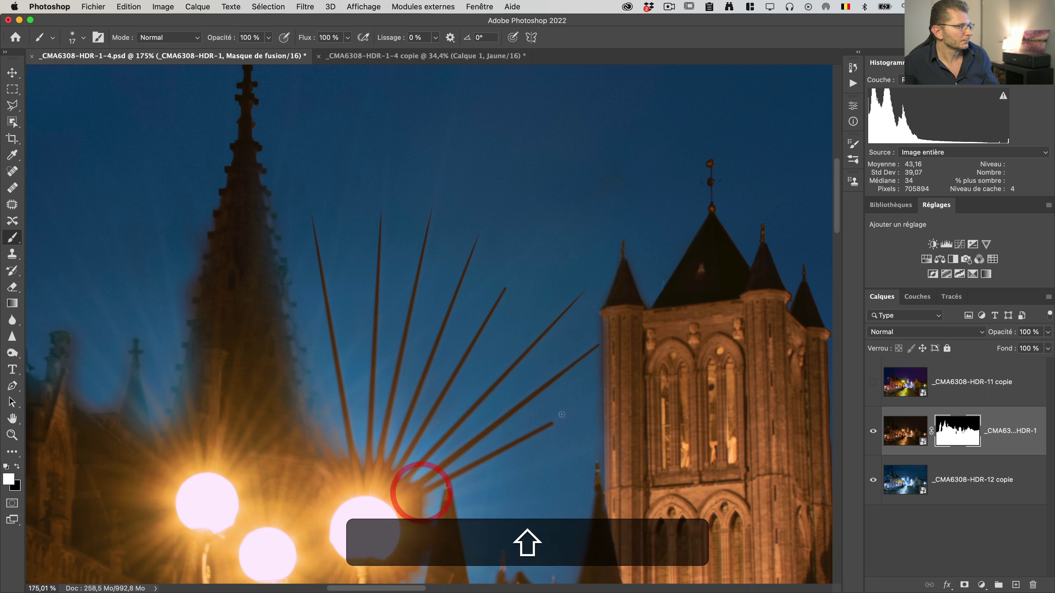
pyautogui.keyDown('shift'); pyautogui.click(586, 406); pyautogui.keyUp('shift')
pyautogui.click(184, 373)
pyautogui.keyDown('shift'); pyautogui.click(141, 141); pyautogui.keyUp('shift')
# - Enlarge the brush to 87 px, switch to black and paint away the halo along the church spire's left edge
pyautogui.moveTo(185, 373)
pyautogui.mouseDown()
pyautogui.moveTo(193, 426)
pyautogui.moveTo(196, 354)
pyautogui.mouseUp()
pyautogui.moveTo(227, 389); pyautogui.dragTo(239, 389)
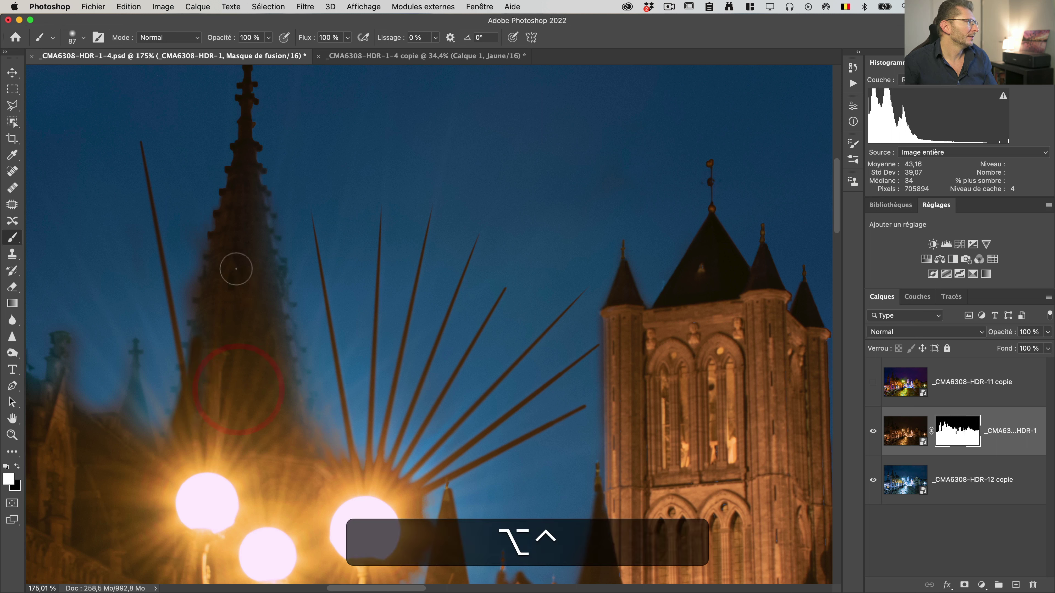
pyautogui.press('x')
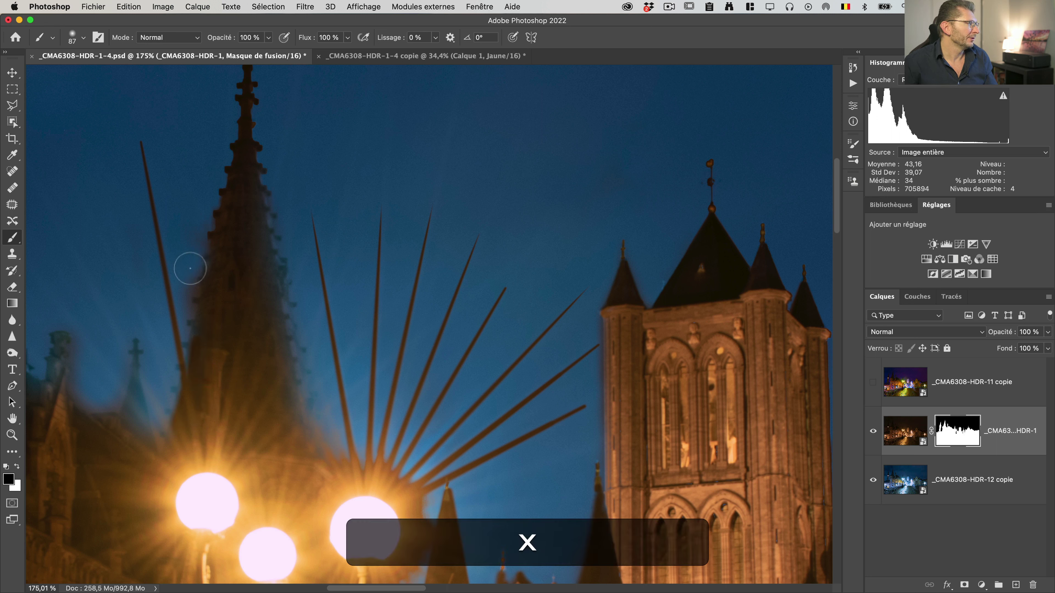
pyautogui.moveTo(186, 301); pyautogui.dragTo(189, 240)
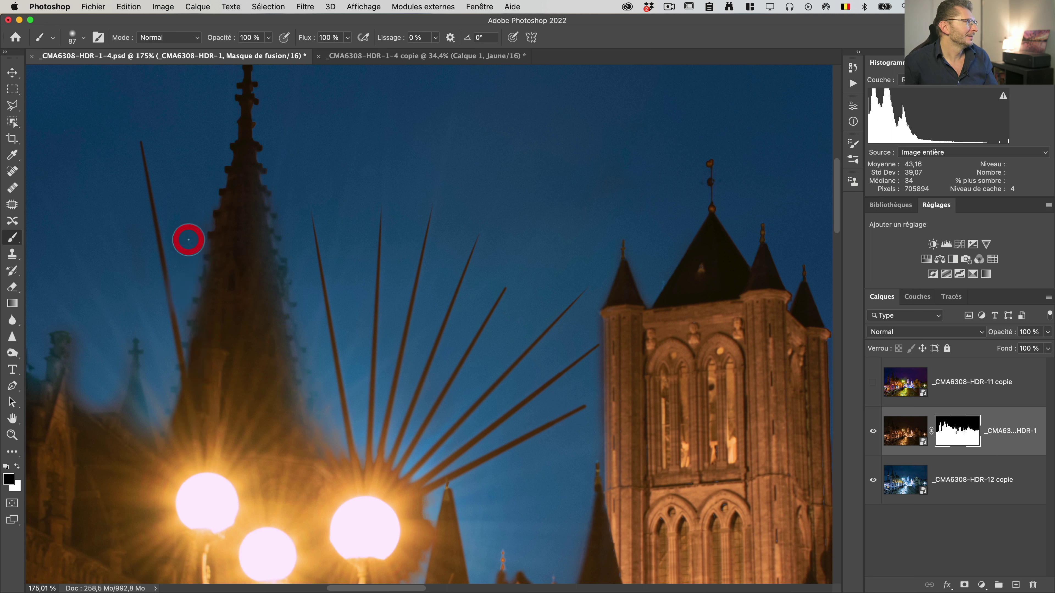
# - Inspect the warm exposure's layer mask on its own against the wider scene and return to the image
pyautogui.press('super+minus')
pyautogui.press('super+minus')
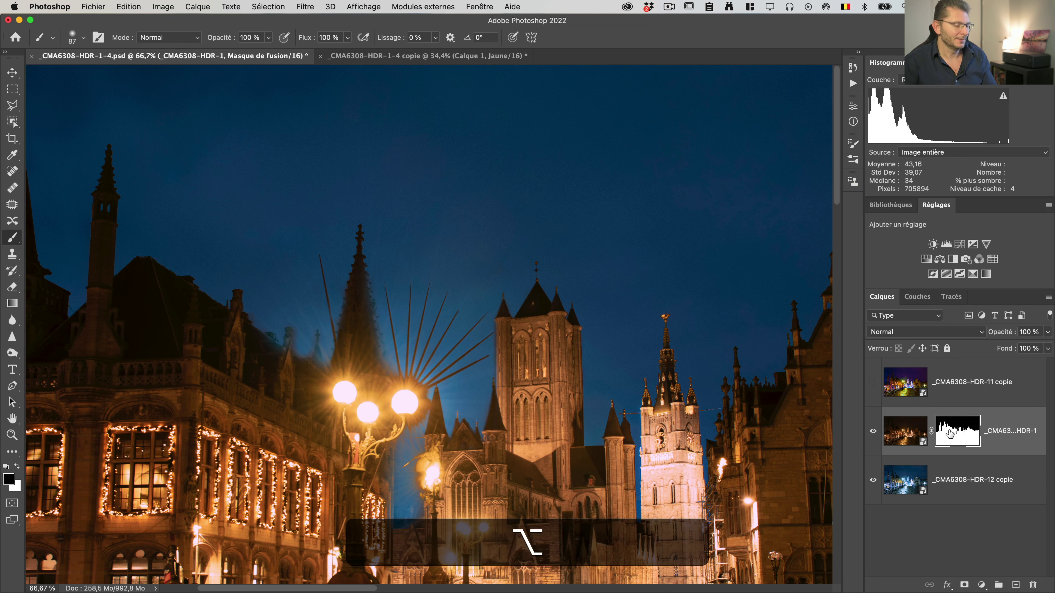
pyautogui.keyDown('alt'); pyautogui.click(951, 434); pyautogui.keyUp('alt')
pyautogui.keyDown('alt'); pyautogui.click(954, 435); pyautogui.keyUp('alt')
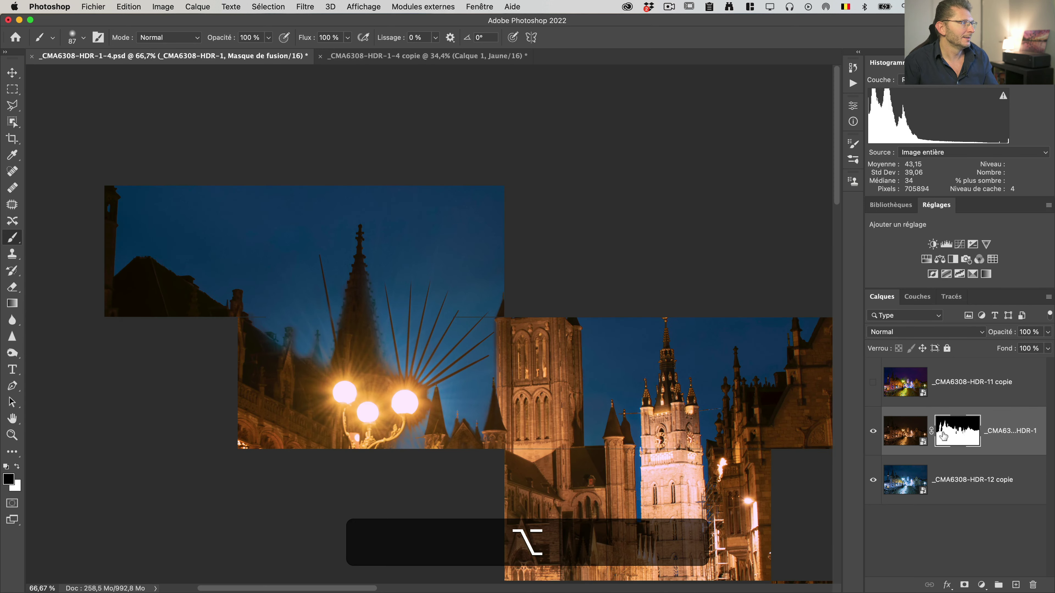
# - Outline the fan of rays above the right lamp with a closed polygonal lasso selection
pyautogui.press('l')
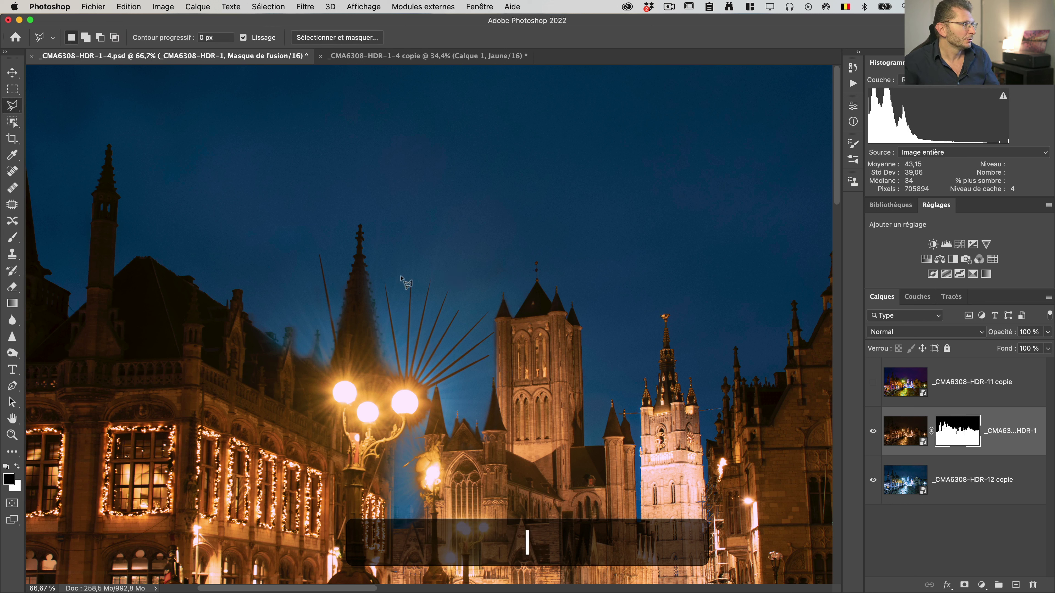
pyautogui.click(375, 276)
pyautogui.click(394, 379)
pyautogui.click(430, 392)
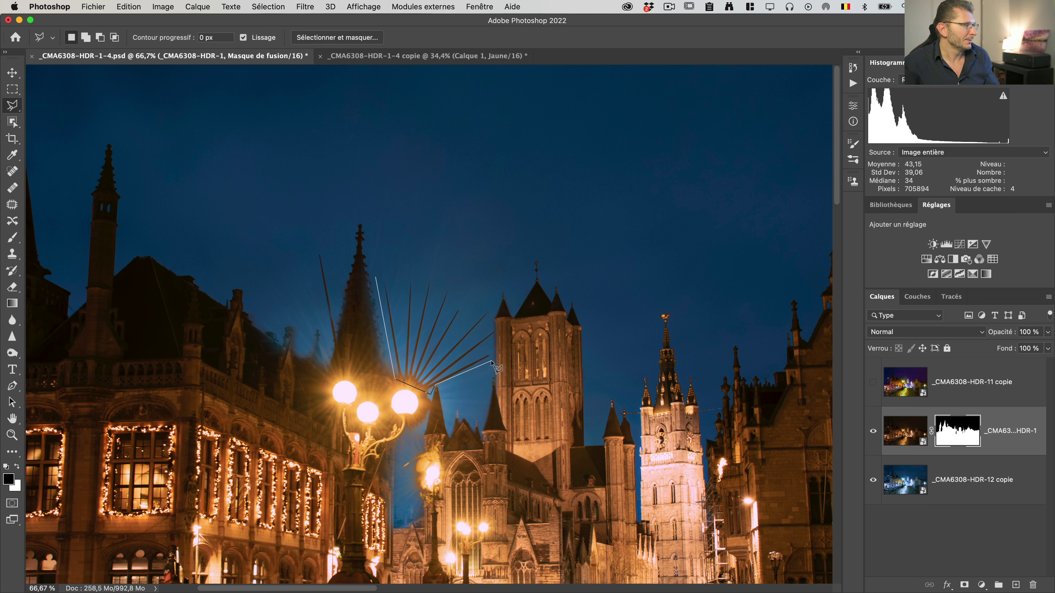
pyautogui.click(492, 361)
pyautogui.click(496, 324)
pyautogui.click(490, 293)
pyautogui.click(441, 248)
pyautogui.click(376, 276)
# - Add a narrow polygonal area around the ray left of the church spire to the selection
pyautogui.keyDown('shift'); pyautogui.click(308, 247); pyautogui.keyUp('shift')
pyautogui.keyDown('shift'); pyautogui.click(321, 246); pyautogui.keyUp('shift')
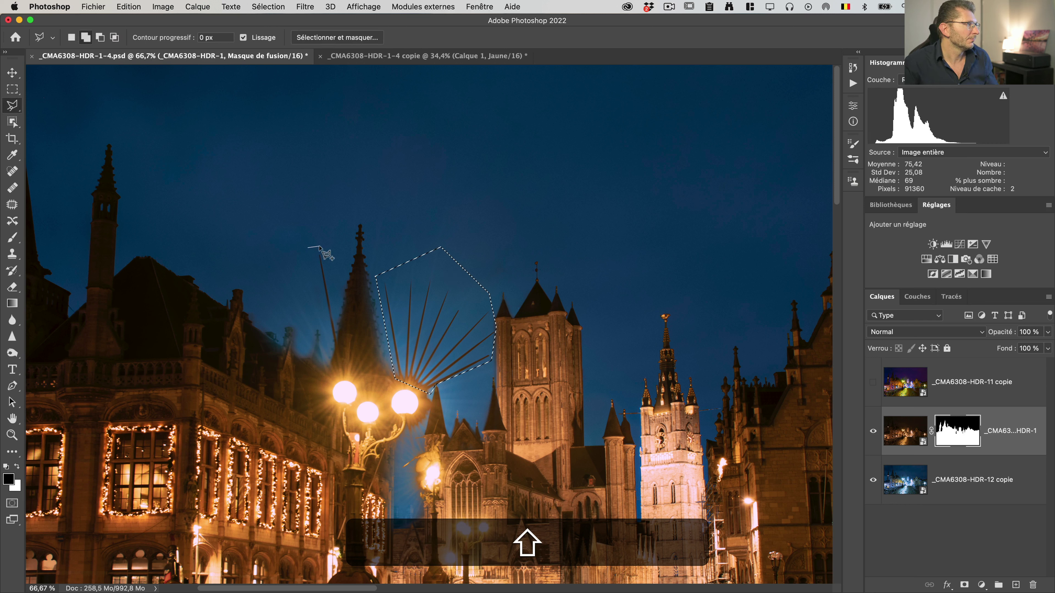
pyautogui.keyDown('shift'); pyautogui.click(338, 341); pyautogui.keyUp('shift')
pyautogui.keyDown('shift'); pyautogui.click(333, 349); pyautogui.keyUp('shift')
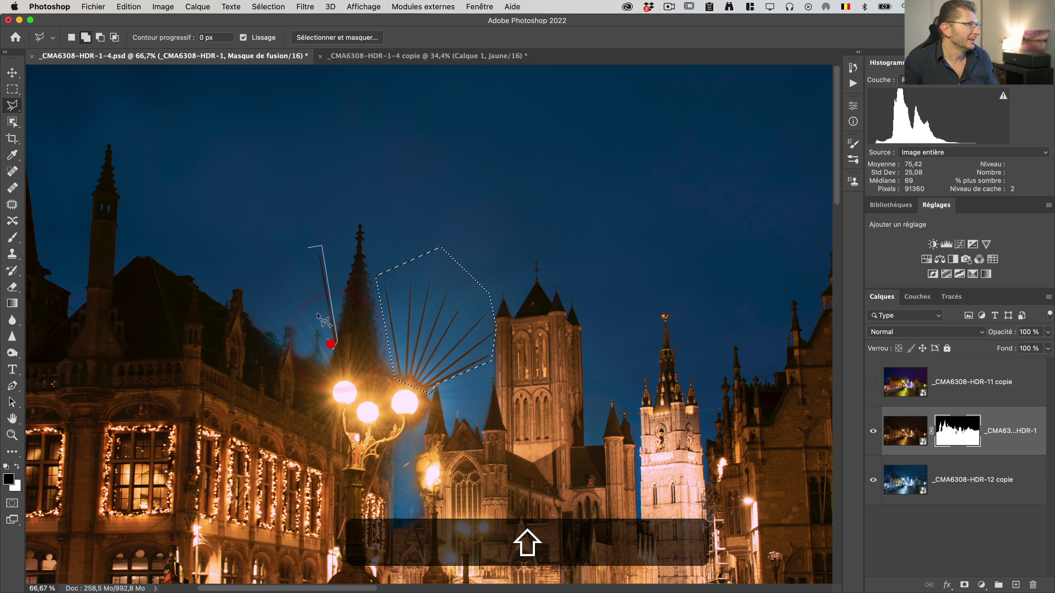
pyautogui.keyDown('shift'); pyautogui.click(308, 248); pyautogui.keyUp('shift')
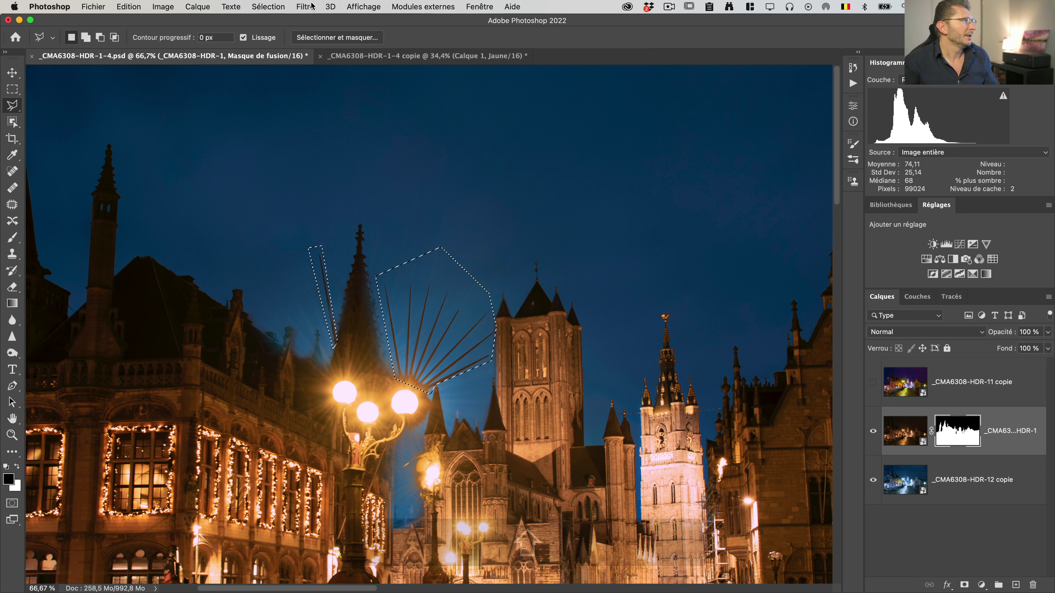
# - Try a Gaussian blur (Flou gaussien) on the selected rays in the mask, previewing it with the selection outline hidden
pyautogui.click(305, 7)
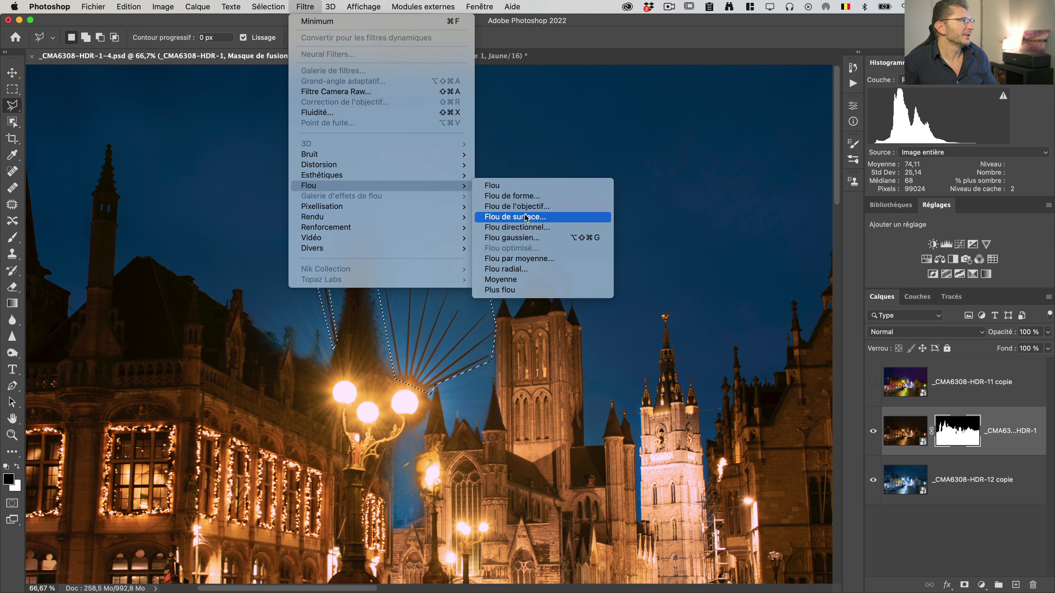
pyautogui.click(520, 237)
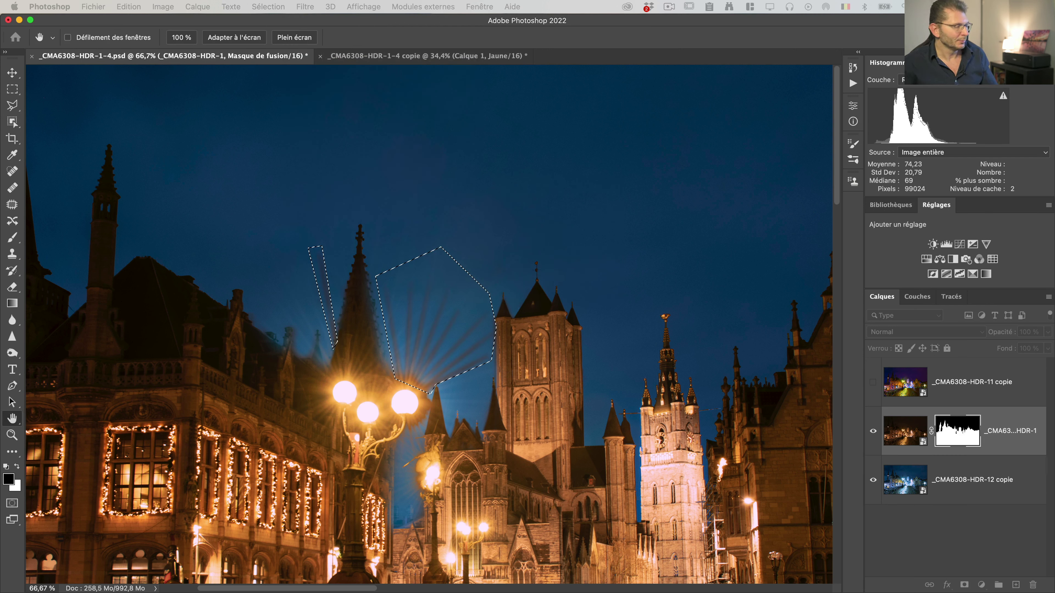
pyautogui.press('super+h')
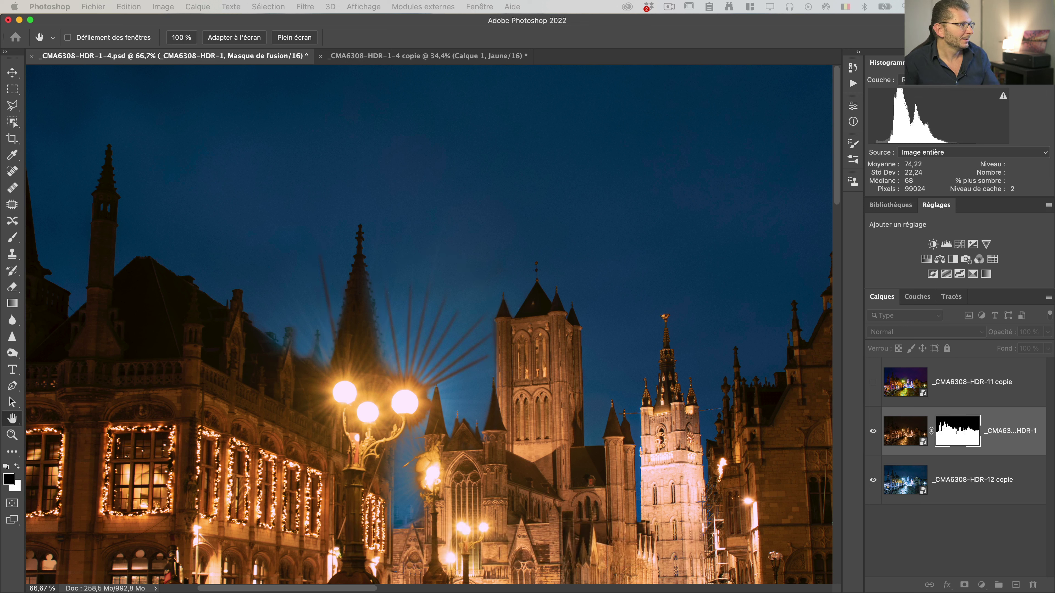
pyautogui.press('l')
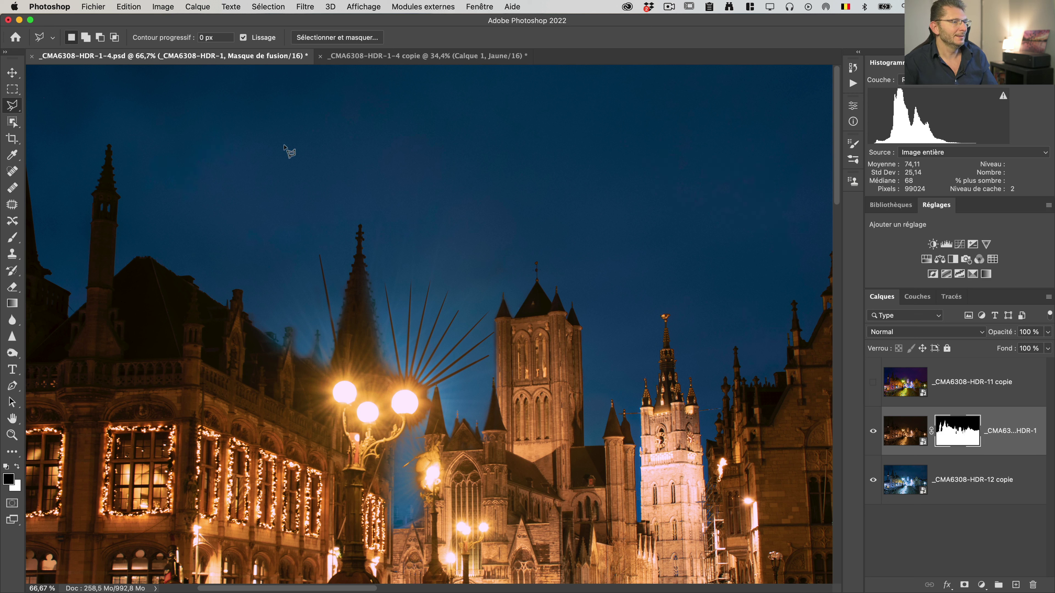
pyautogui.press('super+h')
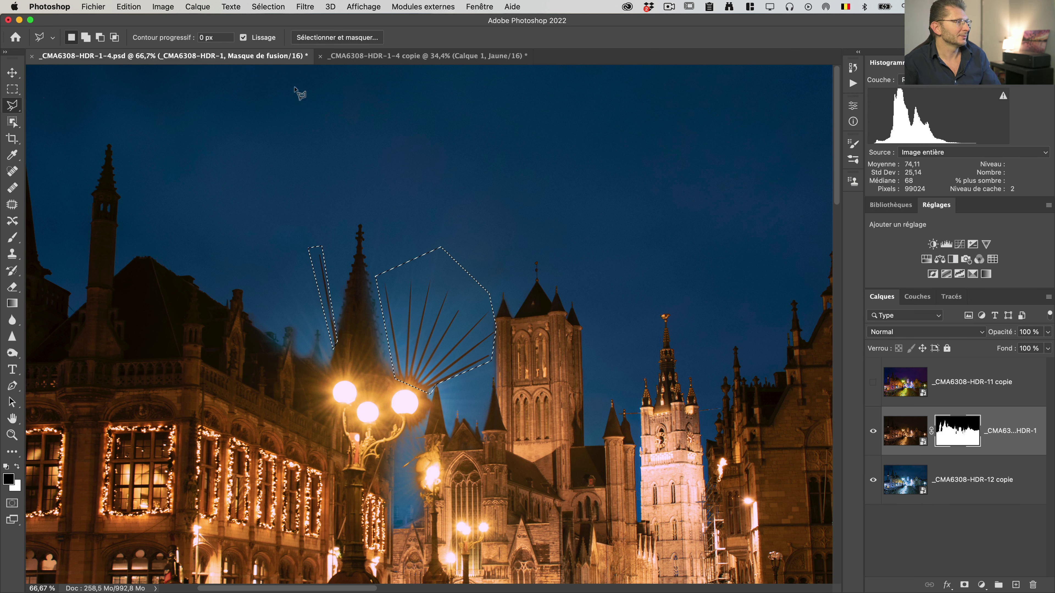
# - Apply the Minimum filter with a 2,6 pixel radius to the selected rays in the warm exposure's mask
pyautogui.click(300, 12)
pyautogui.moveTo(385, 251)
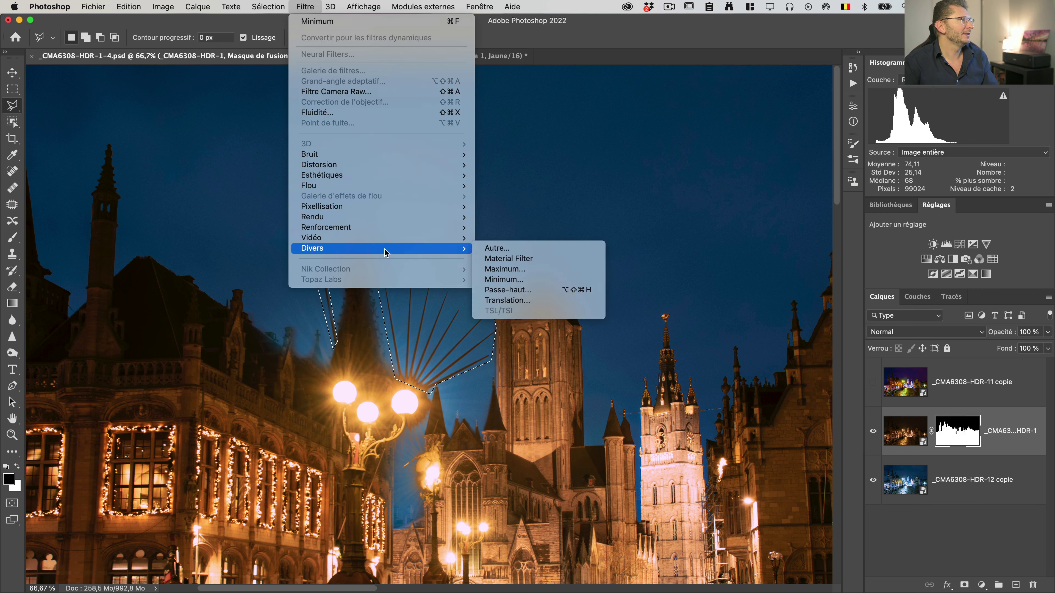
pyautogui.moveTo(461, 248)
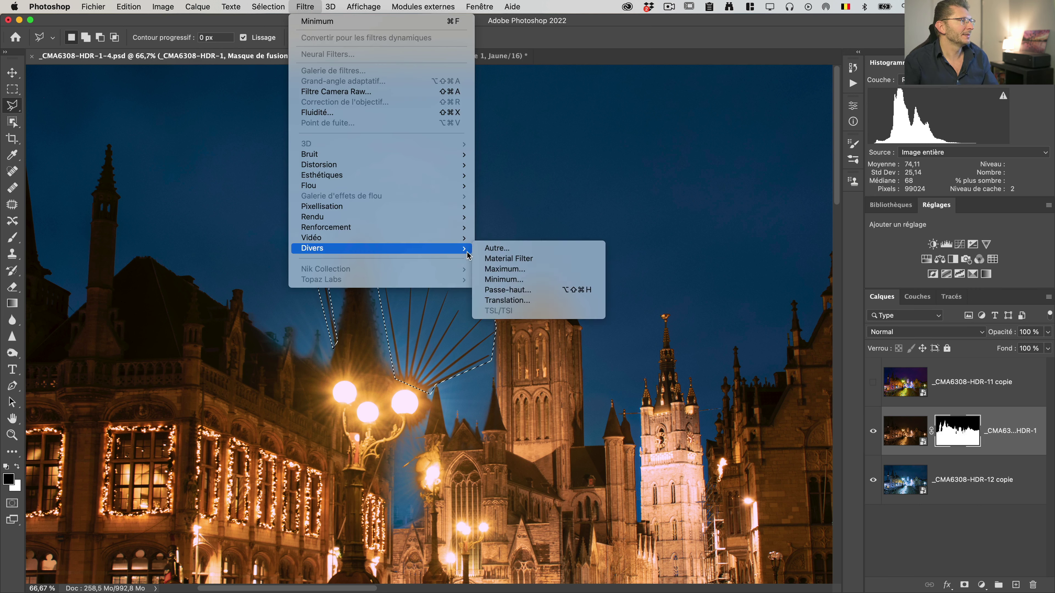
pyautogui.click(520, 282)
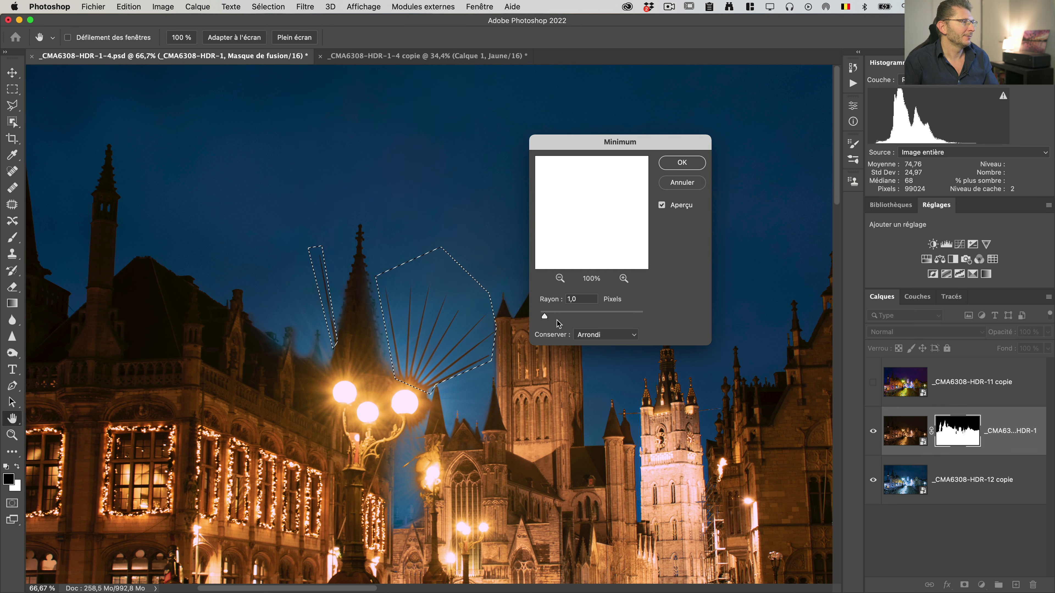
pyautogui.click(549, 318)
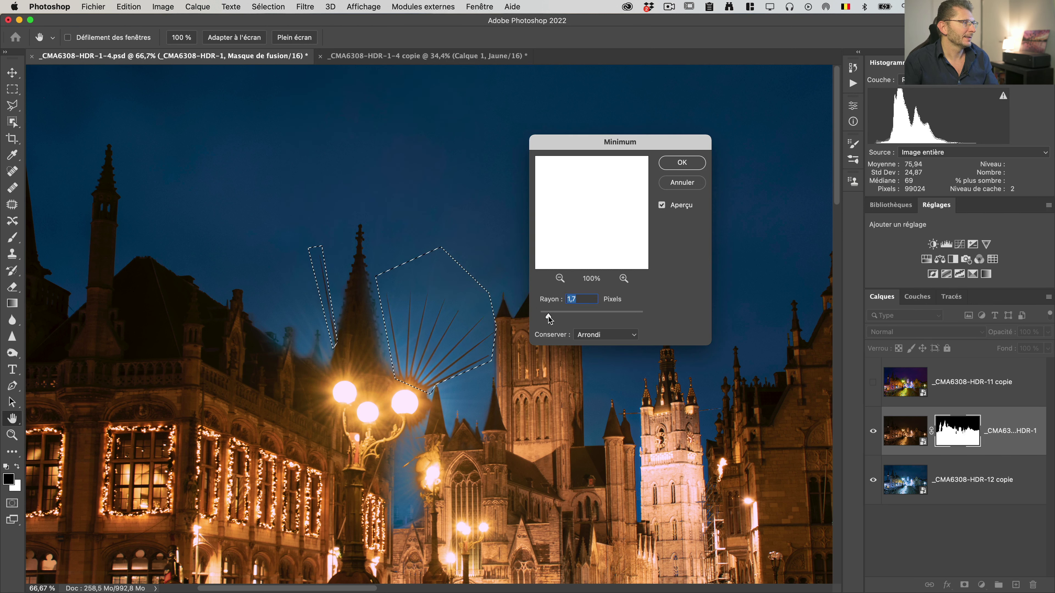
pyautogui.moveTo(555, 319); pyautogui.dragTo(555, 318)
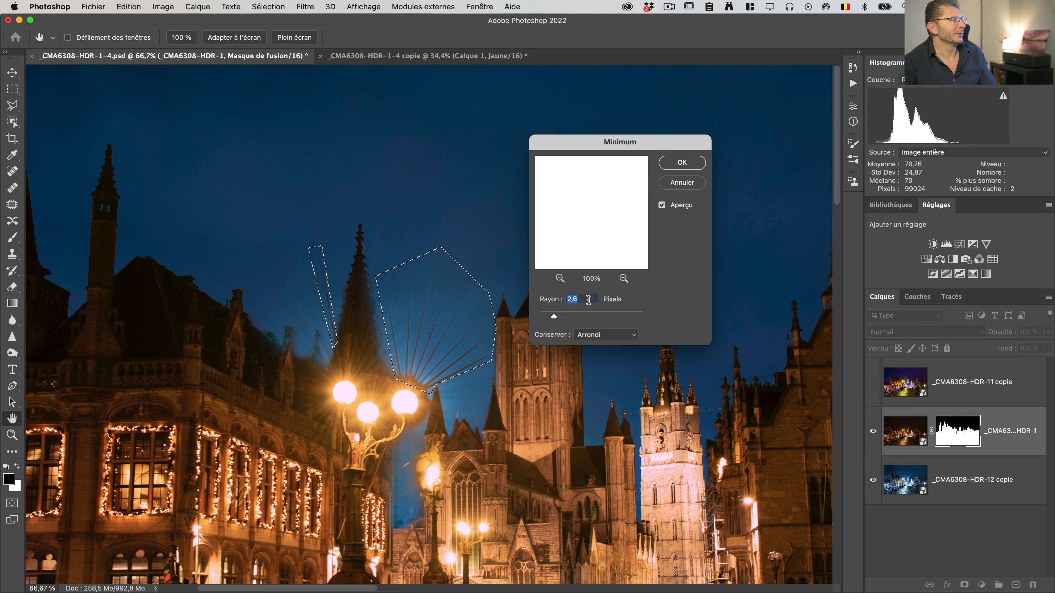
pyautogui.click(677, 166)
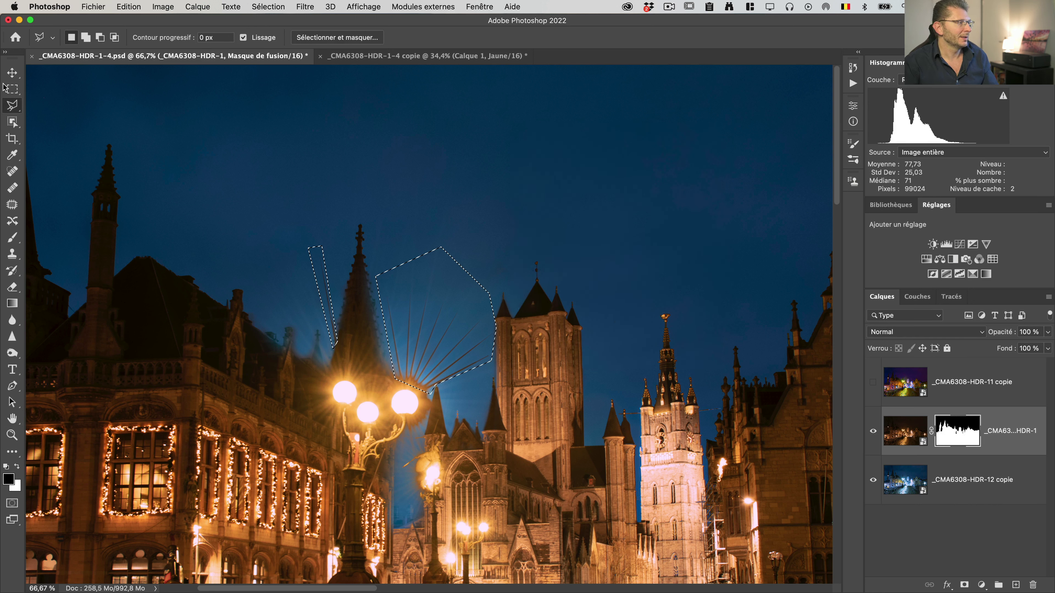
# - Soften the selected rays in the mask with a Gaussian blur (Flou gaussien), hiding the selection outline
pyautogui.click(304, 8)
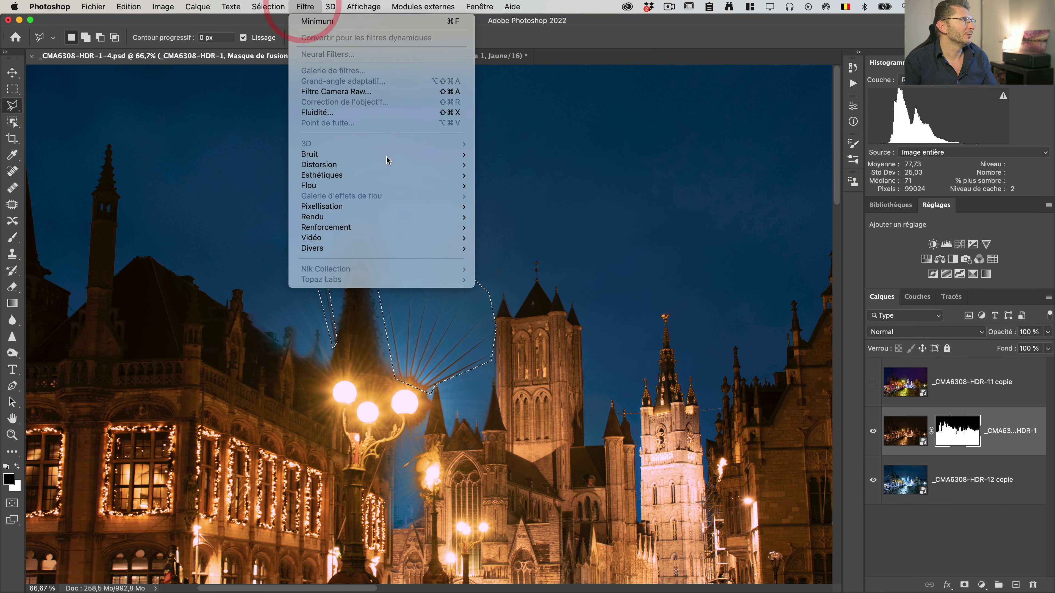
pyautogui.moveTo(461, 185)
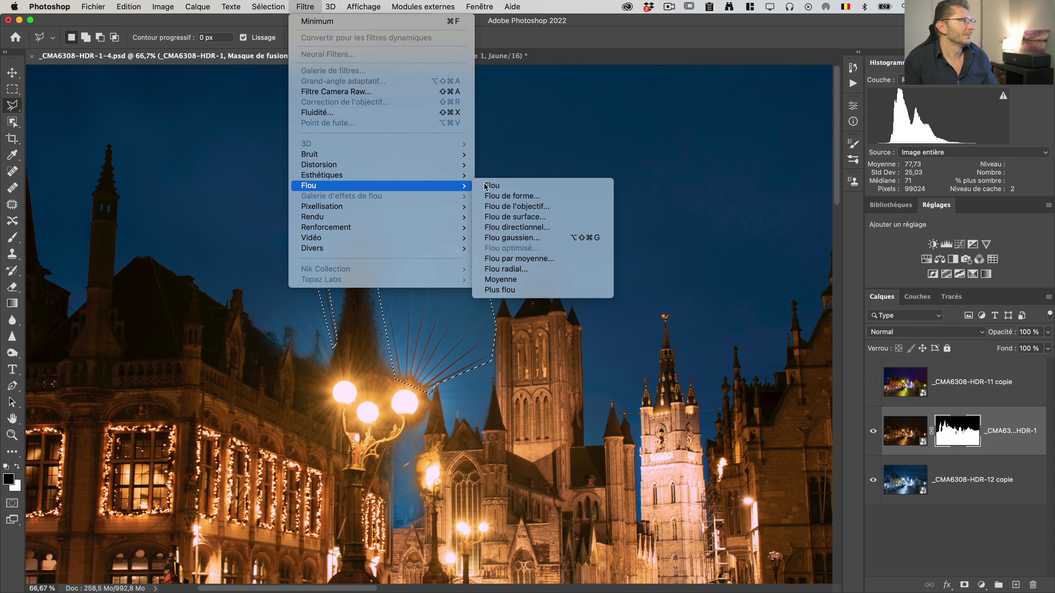
pyautogui.click(512, 237)
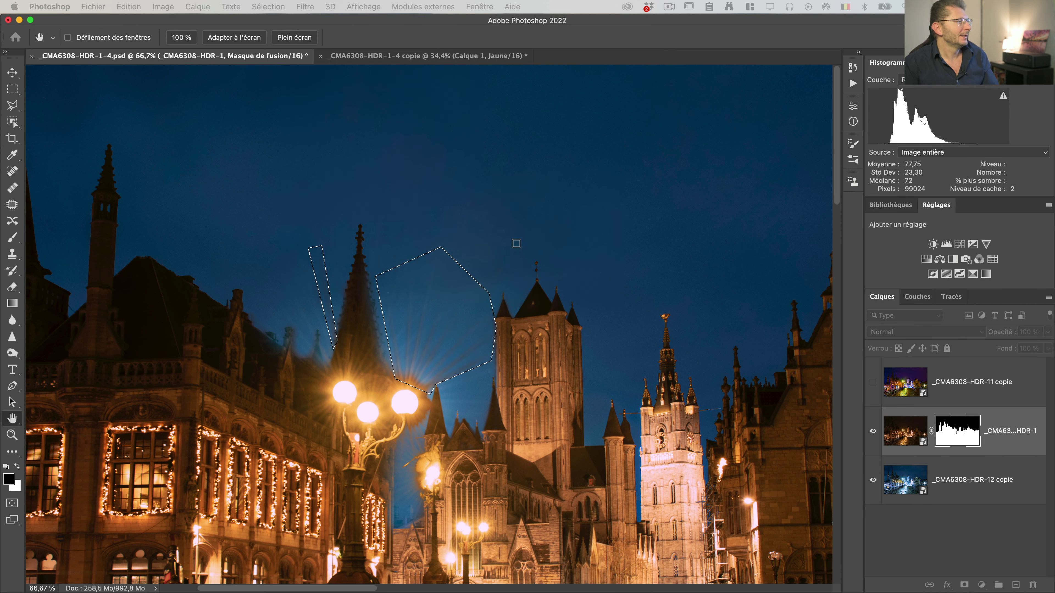
pyautogui.press('super+h')
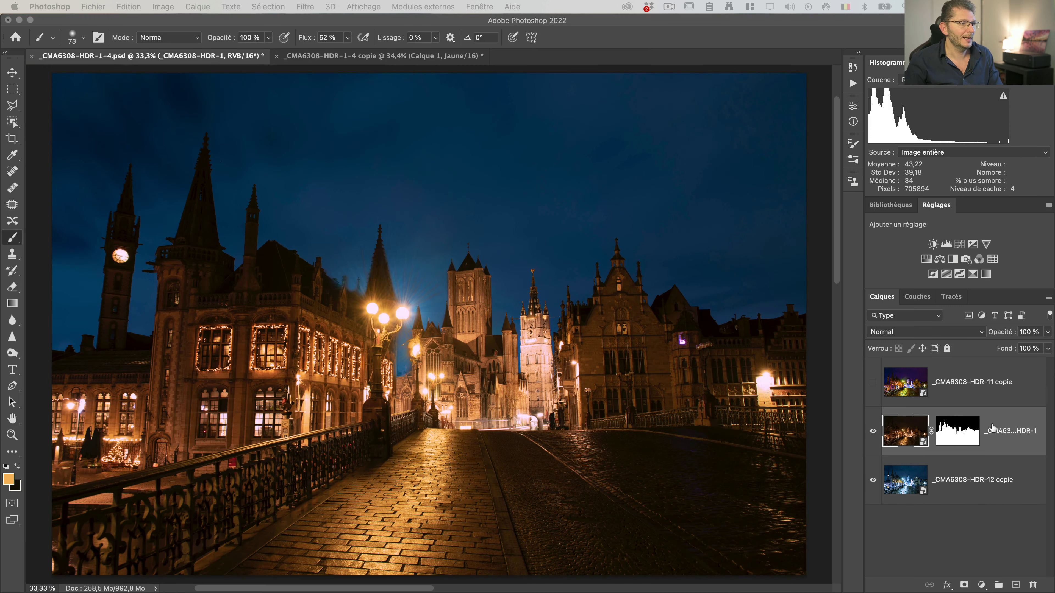
# - Add an empty layer above the warm exposure and copy that exposure's layer mask onto it
pyautogui.click(993, 428)
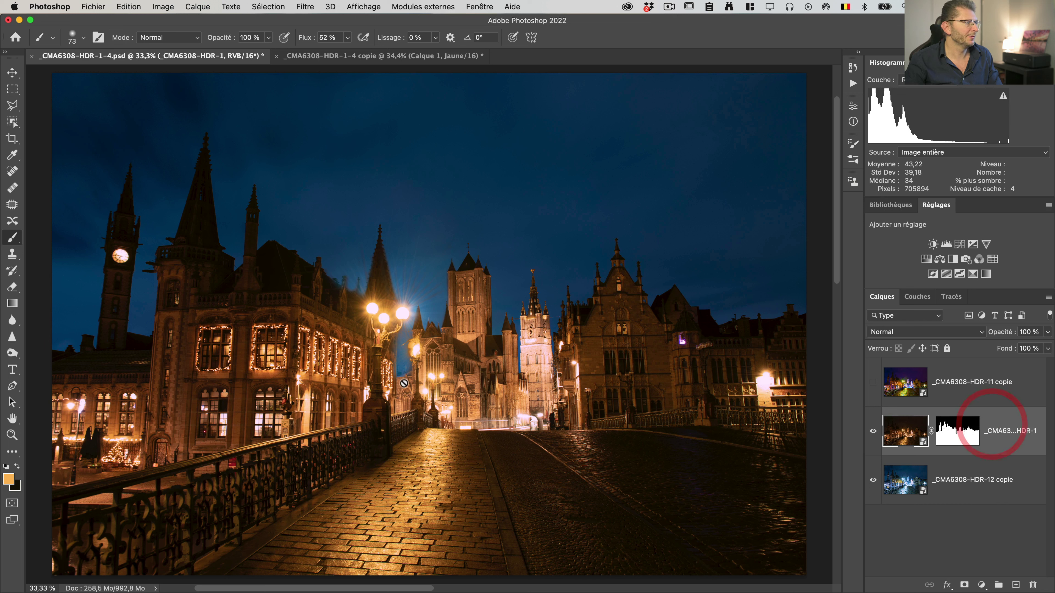
pyautogui.press('z')
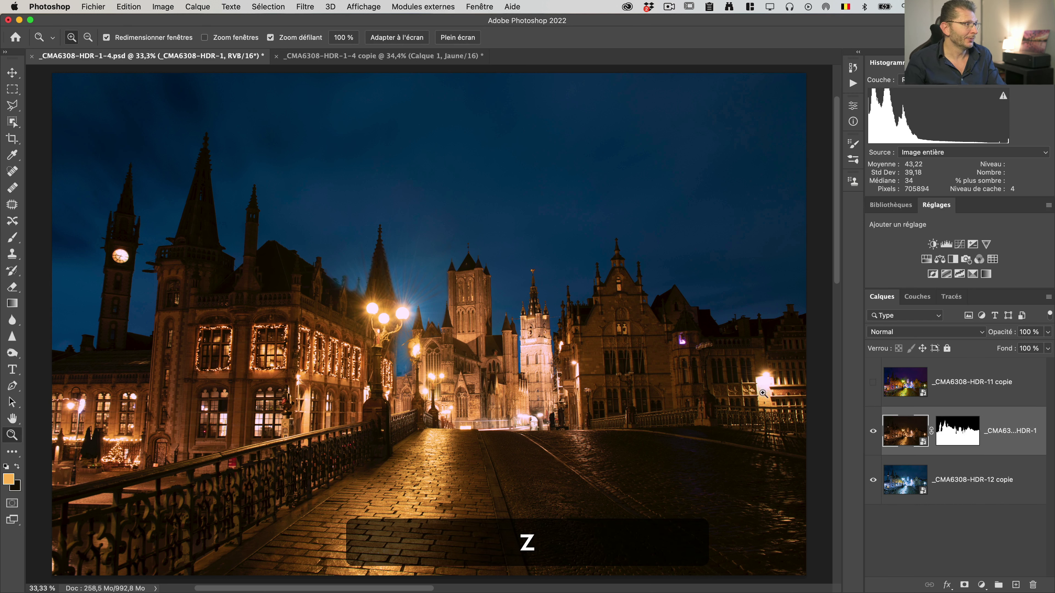
pyautogui.click(1000, 433)
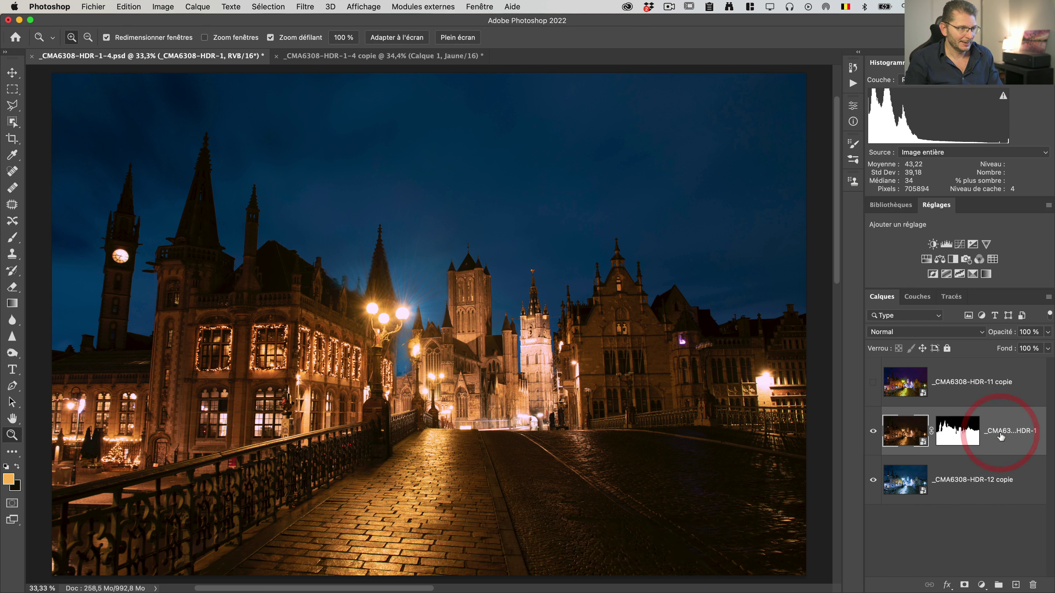
pyautogui.press('alt+shift+super+n')
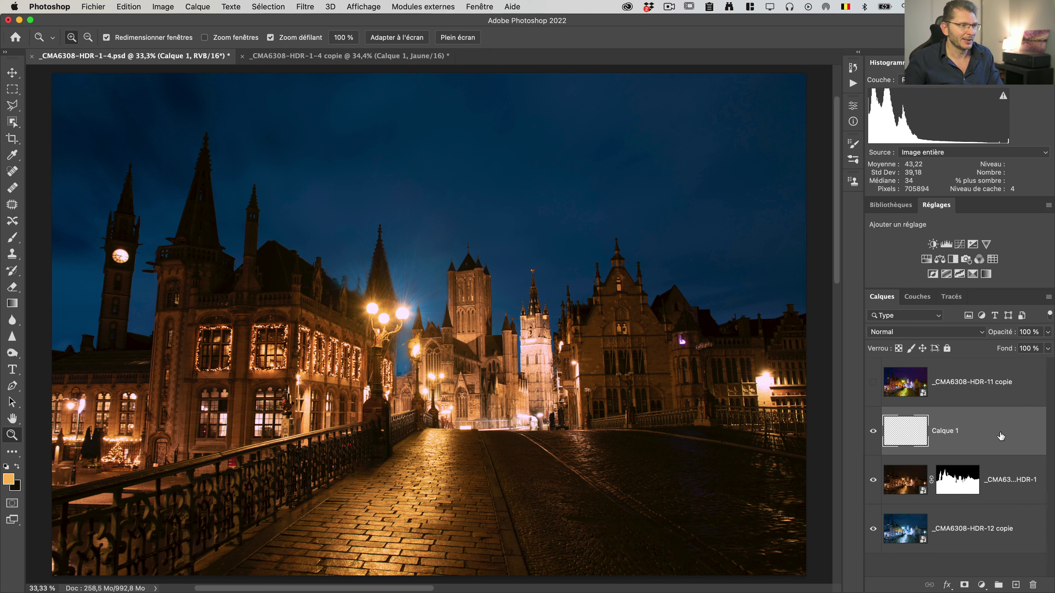
pyautogui.click(959, 482)
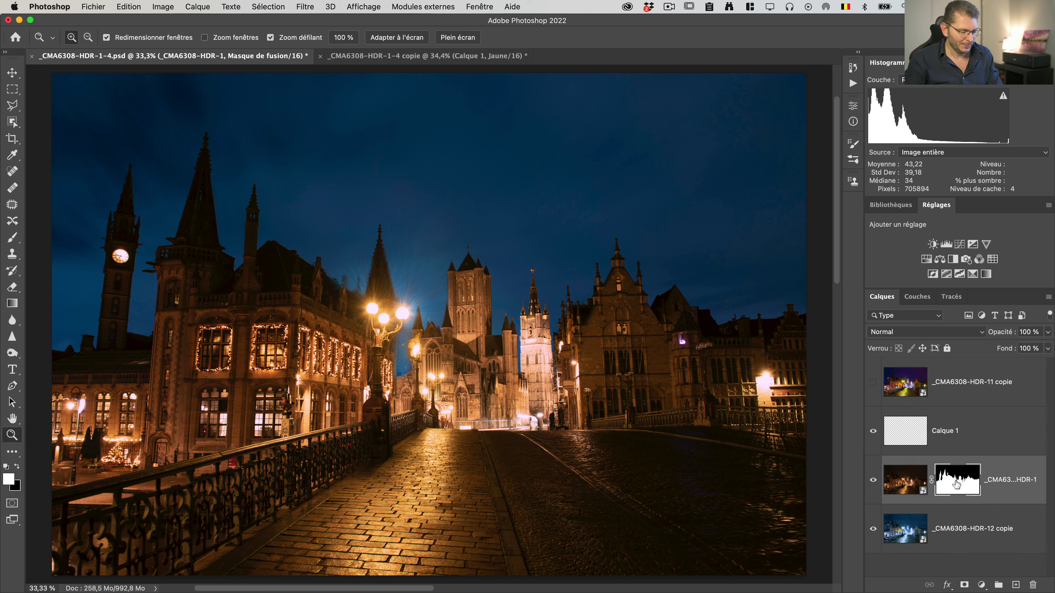
pyautogui.moveTo(956, 484); pyautogui.dragTo(957, 440)
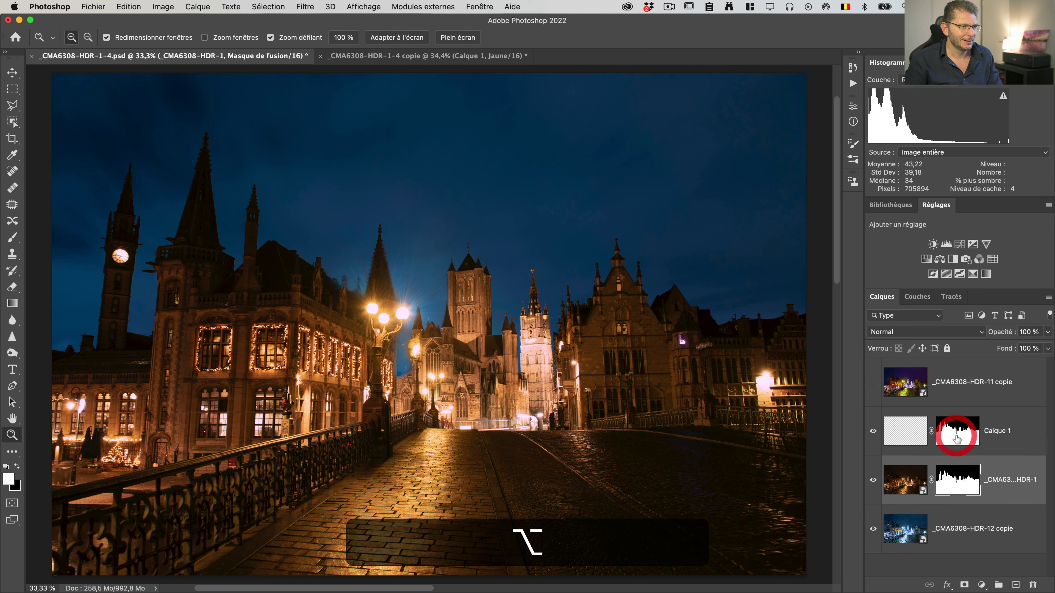
# - Display the new layer's mask on its own and brighten its rays with Levels (Niveaux), setting the white input level to 87
pyautogui.keyDown('alt'); pyautogui.click(958, 437); pyautogui.keyUp('alt')
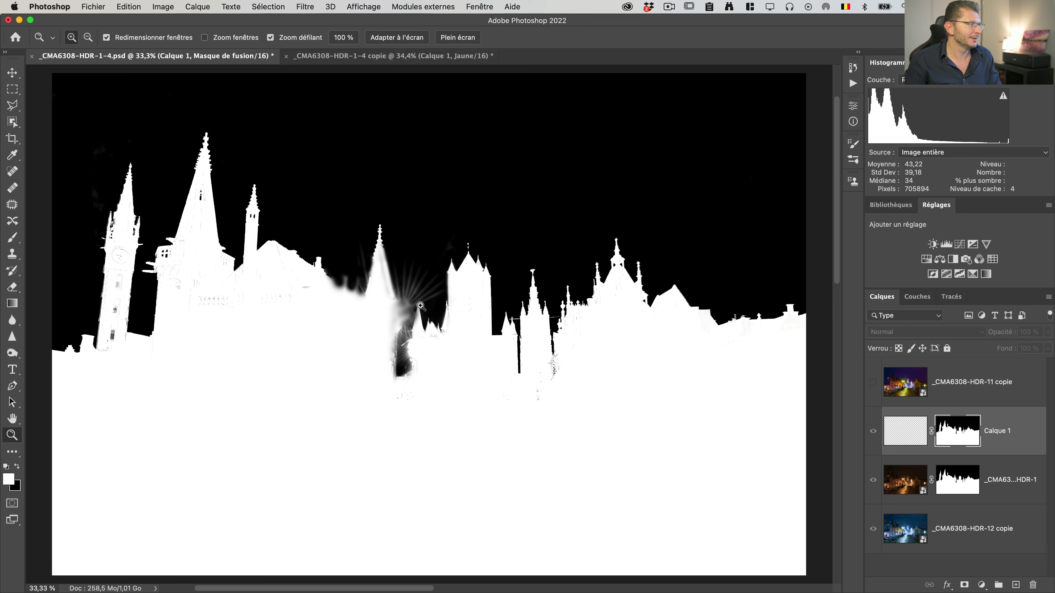
pyautogui.keyDown('alt'); pyautogui.click(960, 435); pyautogui.keyUp('alt')
pyautogui.keyDown('alt'); pyautogui.click(960, 435); pyautogui.keyUp('alt')
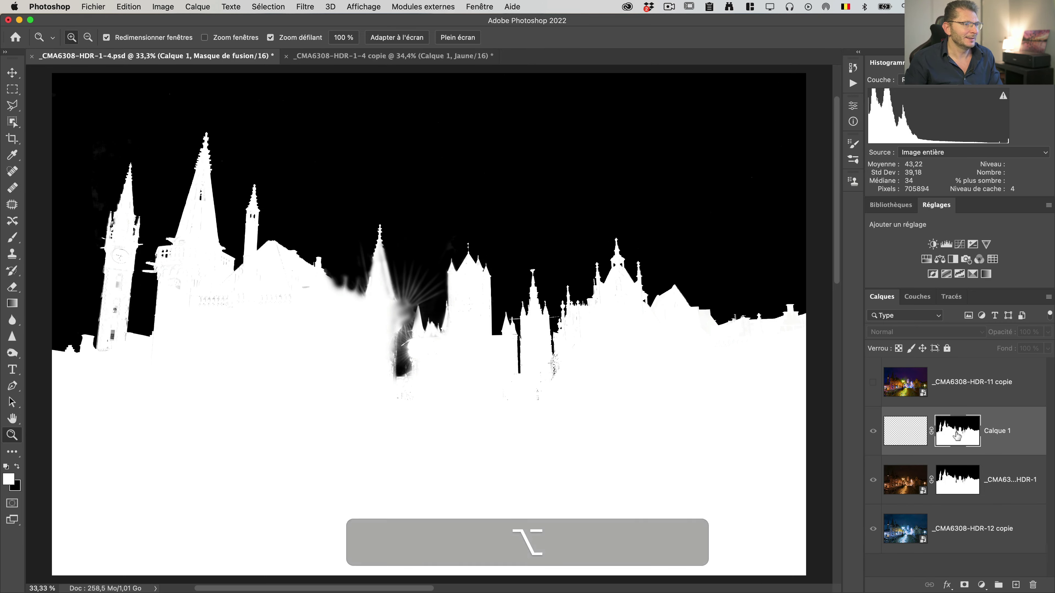
pyautogui.press('super+l')
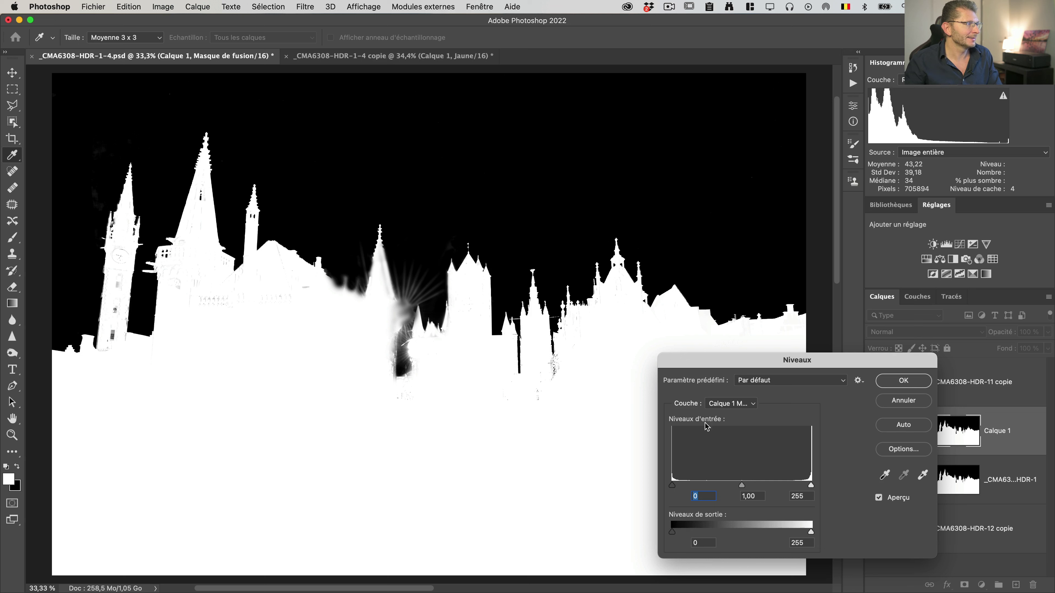
pyautogui.moveTo(810, 492); pyautogui.dragTo(722, 491)
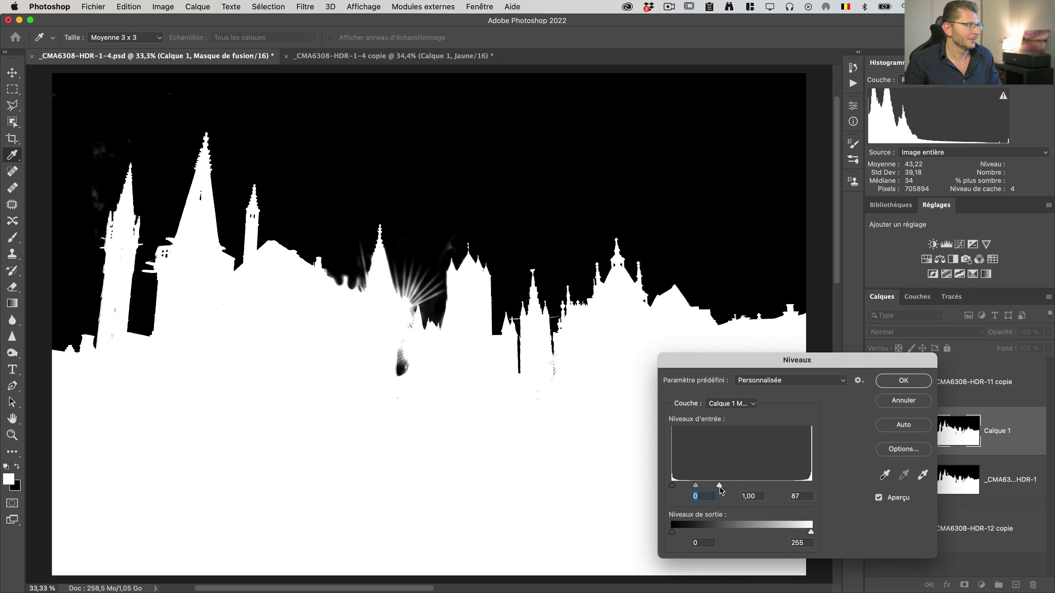
pyautogui.press('Return')
# - Apply the Minimum filter with a 2,4 pixel radius to the new layer's mask
pyautogui.click(305, 7)
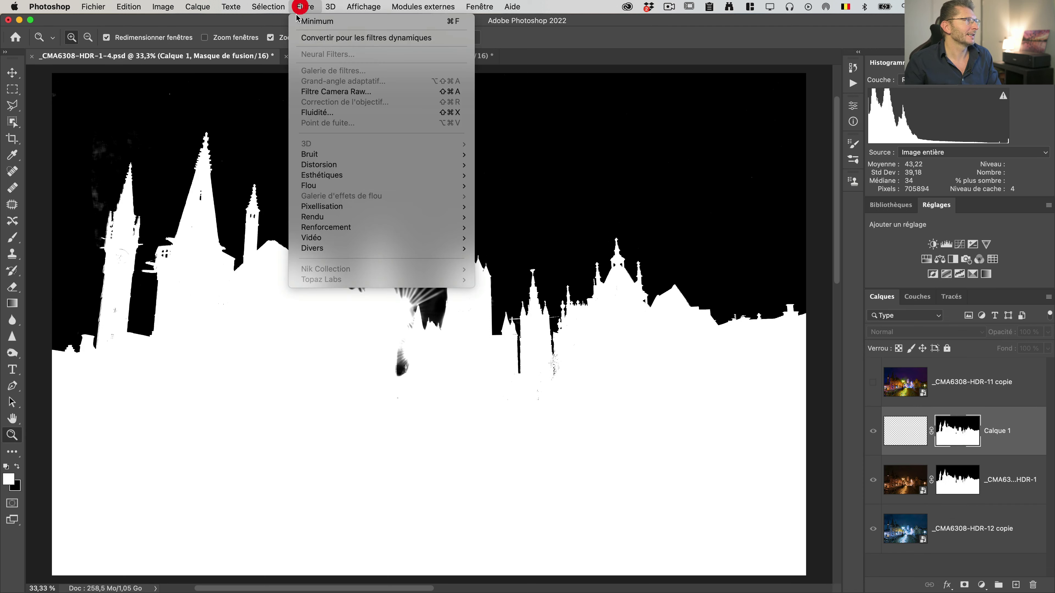
pyautogui.moveTo(439, 249)
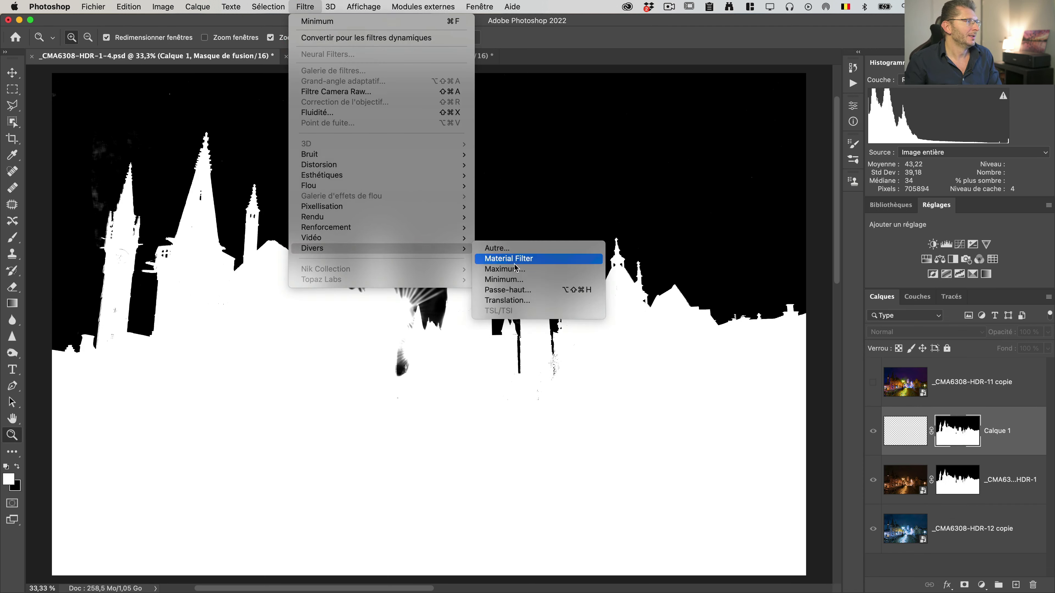
pyautogui.click(504, 279)
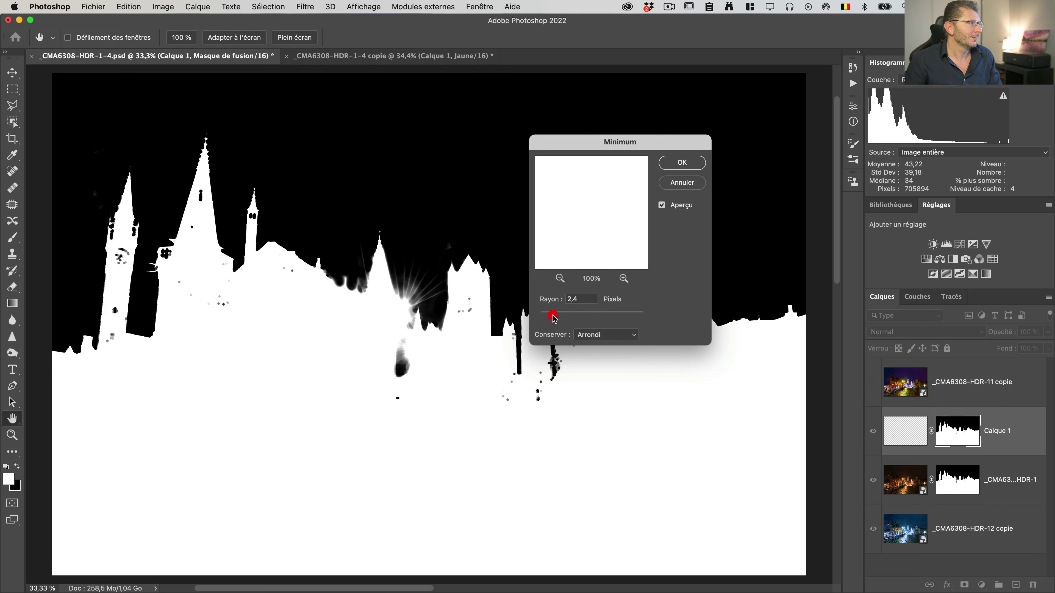
pyautogui.moveTo(554, 318); pyautogui.dragTo(553, 318)
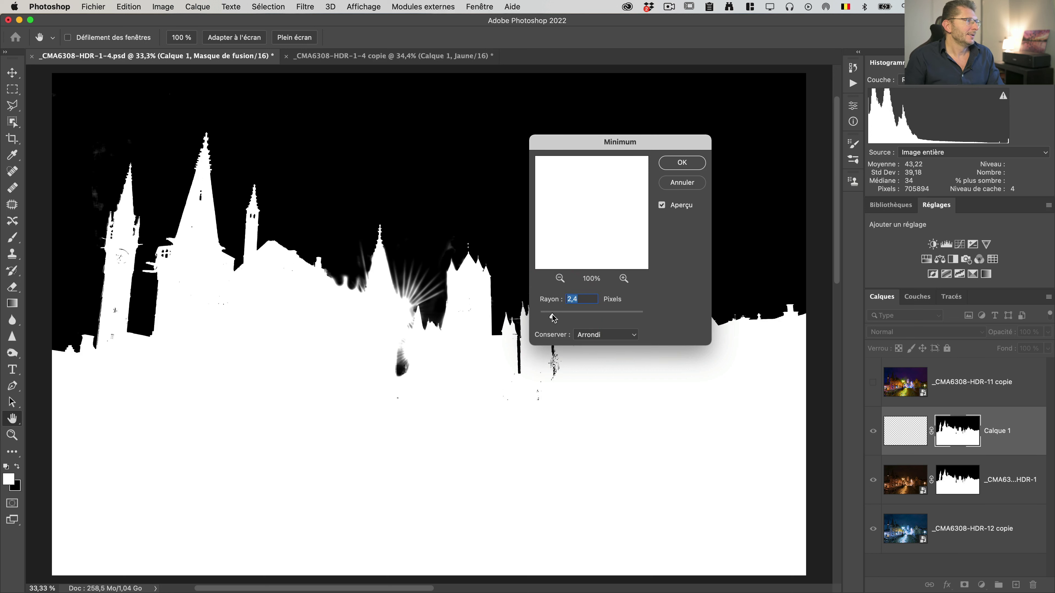
pyautogui.click(694, 162)
# - Paint a first straight orange ray rising from the right lamp on the new layer's pixels with a 26 px brush
pyautogui.press('z')
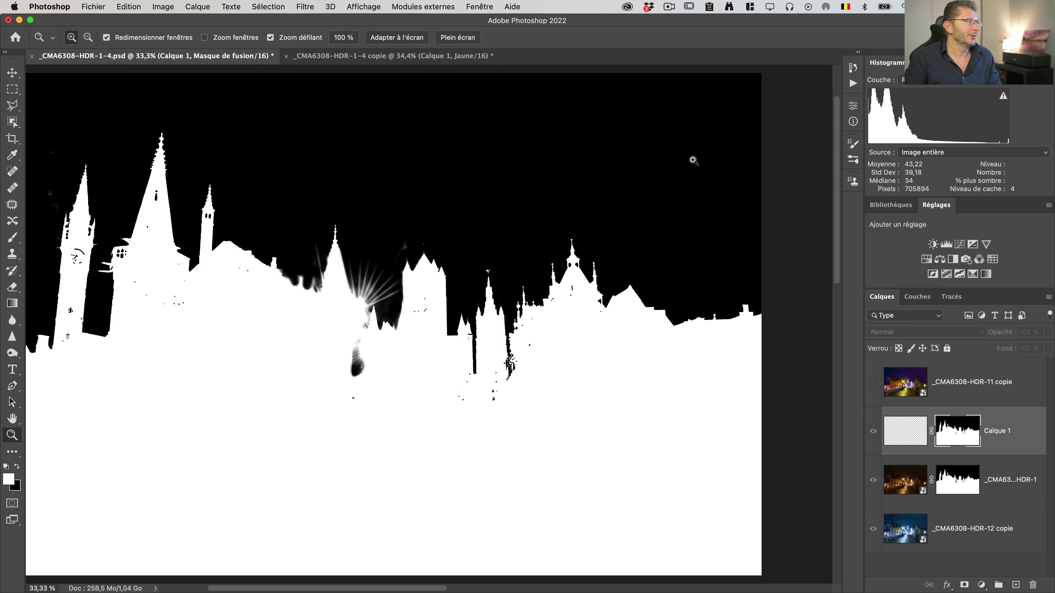
pyautogui.click(891, 423)
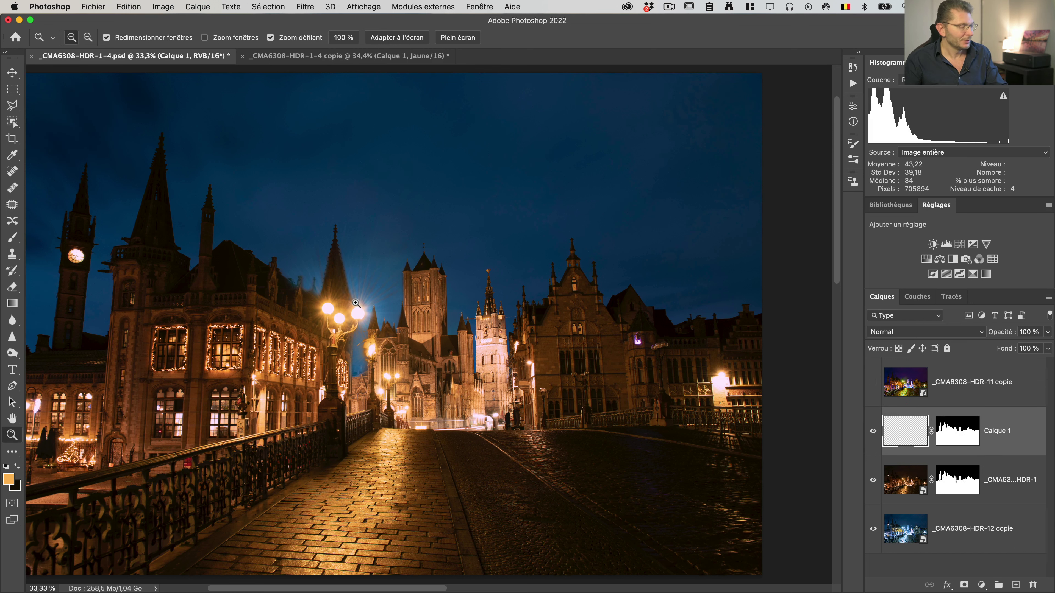
pyautogui.moveTo(379, 302); pyautogui.dragTo(400, 299)
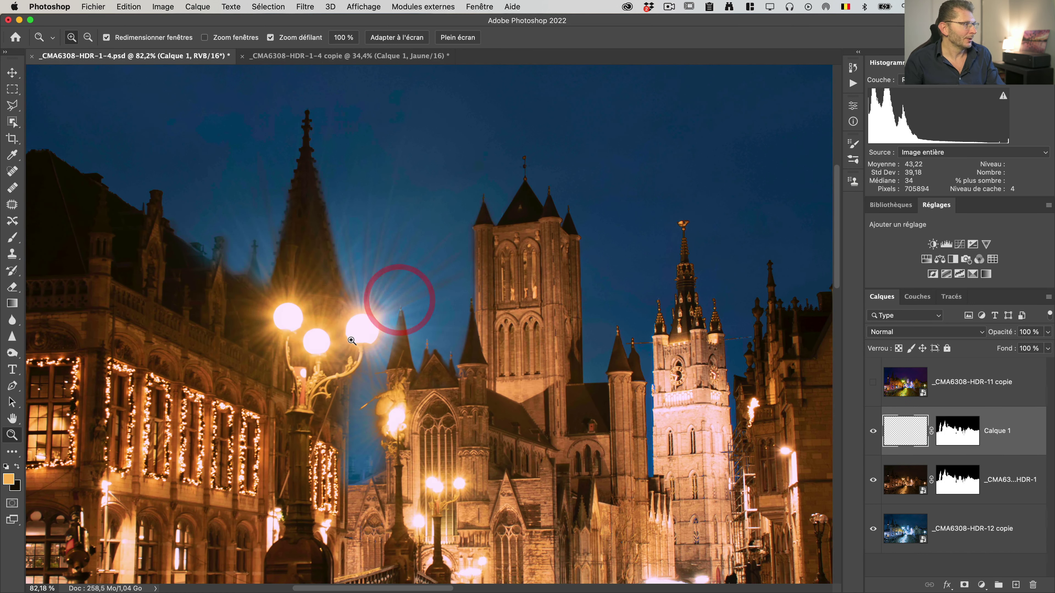
pyautogui.press('b')
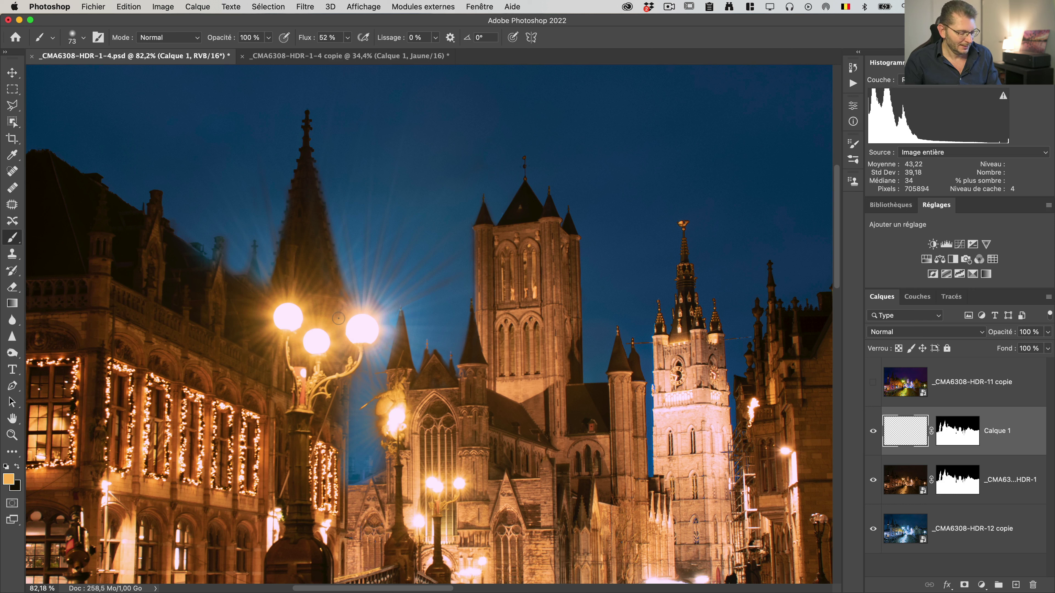
pyautogui.press('alt')
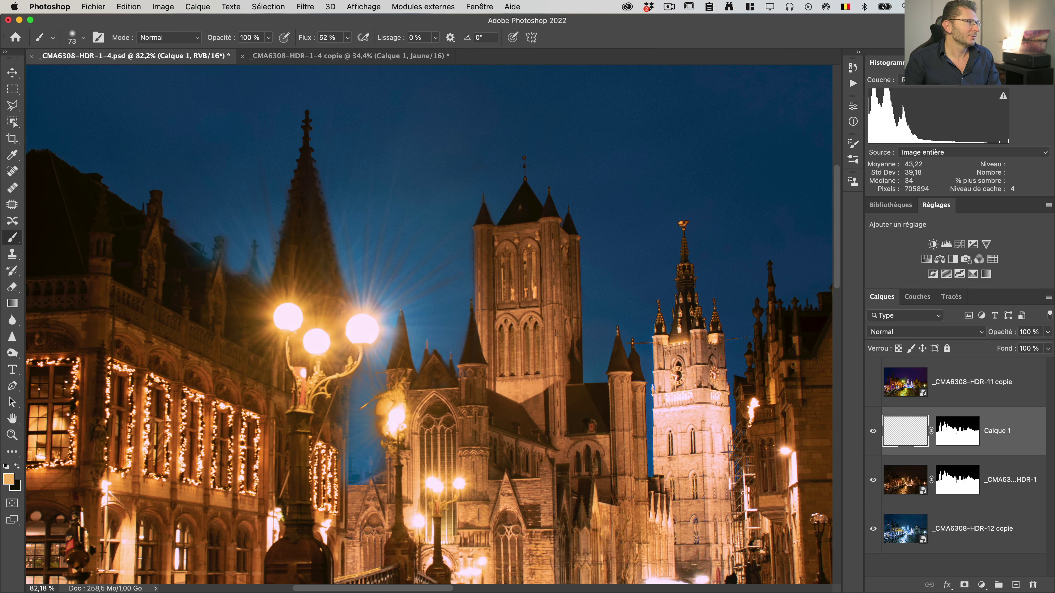
pyautogui.hotkey('ctrl', 'alt')
pyautogui.moveTo(368, 310); pyautogui.dragTo(402, 307)
pyautogui.press('shift')
pyautogui.moveTo(406, 147); pyautogui.dragTo(417, 105)
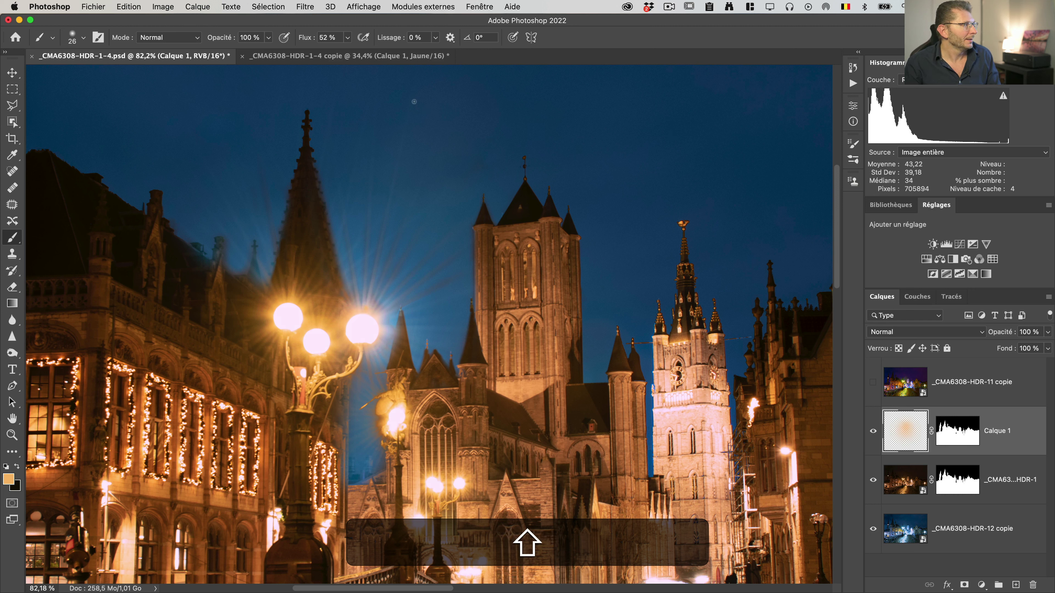
pyautogui.keyDown('shift'); pyautogui.click(414, 101); pyautogui.keyUp('shift')
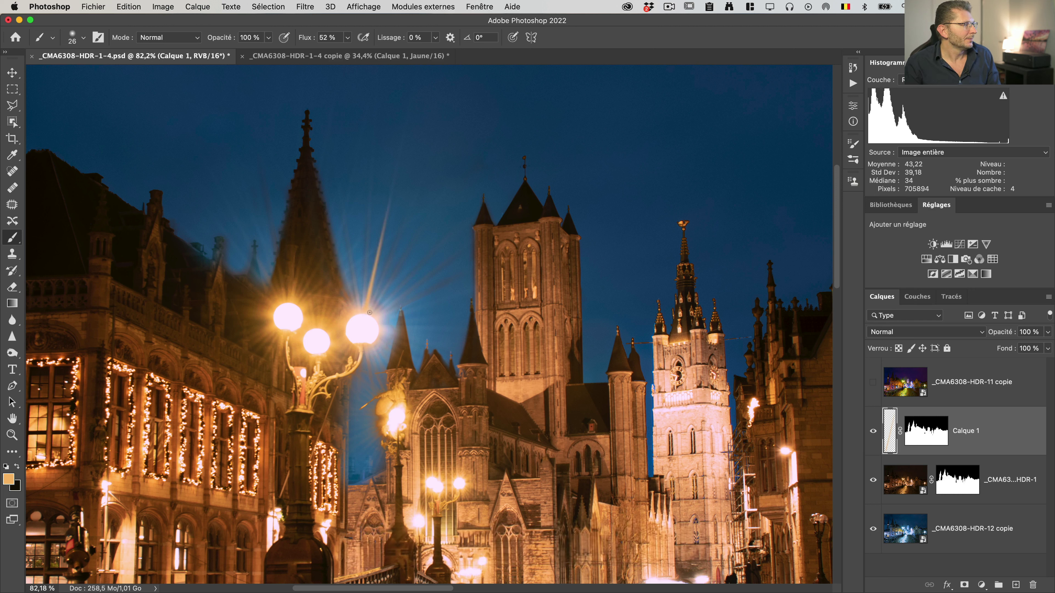
# - Paint more straight orange rays fanning up and to the right from the right lamp on Calque 1
pyautogui.keyDown('shift'); pyautogui.click(427, 151); pyautogui.keyUp('shift')
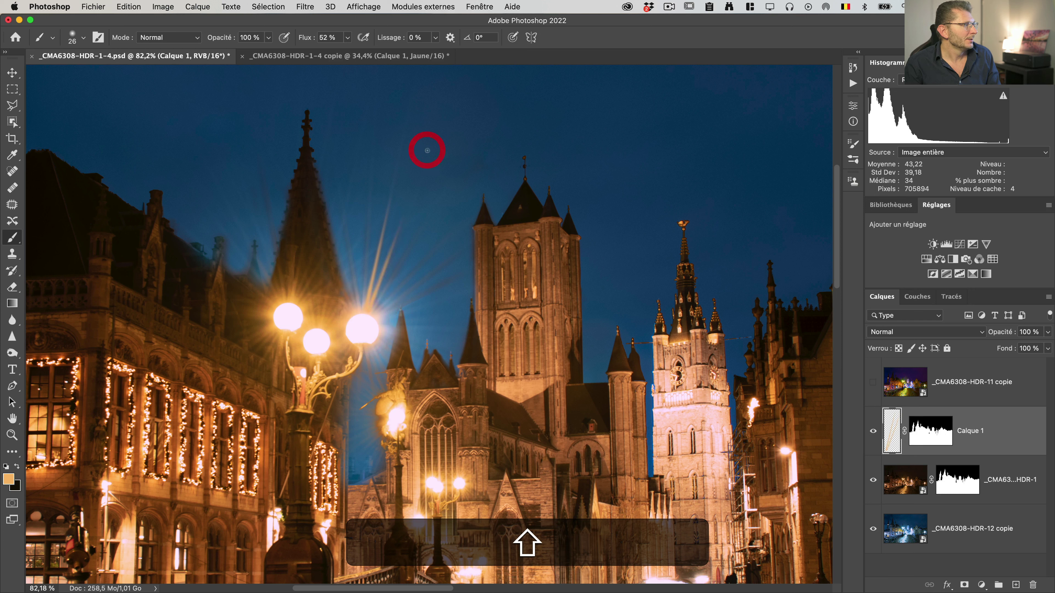
pyautogui.keyDown('shift'); pyautogui.click(372, 315); pyautogui.keyUp('shift')
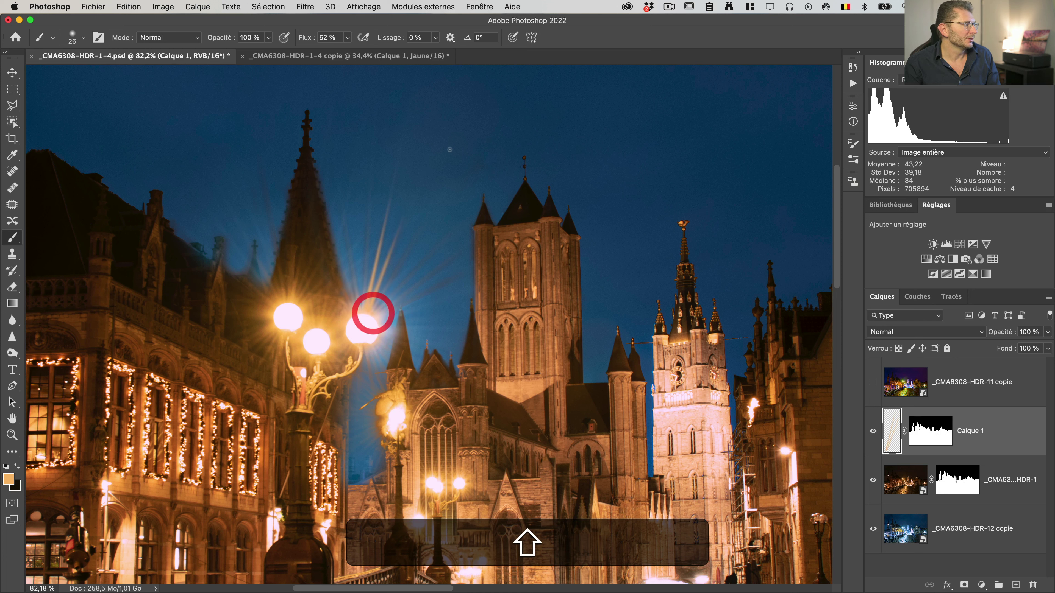
pyautogui.keyDown('shift'); pyautogui.click(447, 192); pyautogui.keyUp('shift')
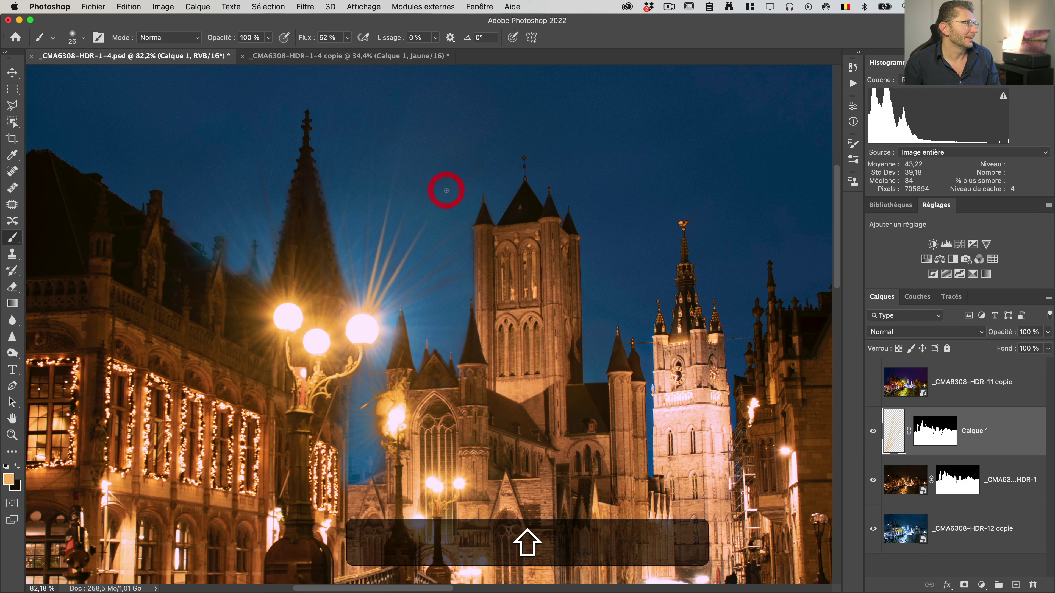
pyautogui.keyDown('shift'); pyautogui.click(378, 316); pyautogui.keyUp('shift')
pyautogui.keyDown('shift'); pyautogui.click(440, 249); pyautogui.keyUp('shift')
pyautogui.keyDown('shift'); pyautogui.click(378, 318); pyautogui.keyUp('shift')
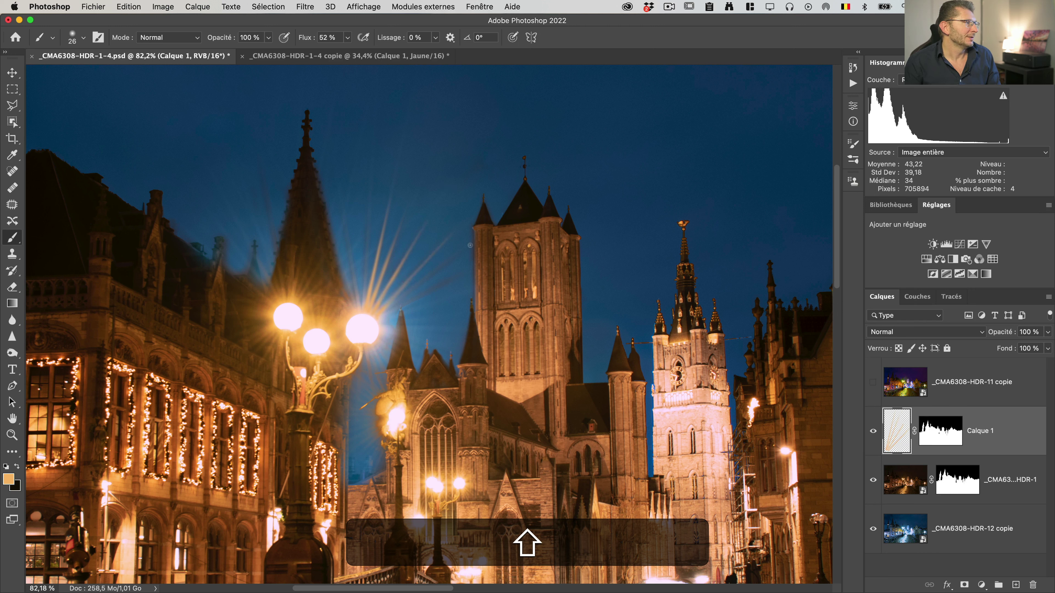
pyautogui.keyDown('shift'); pyautogui.click(470, 245); pyautogui.keyUp('shift')
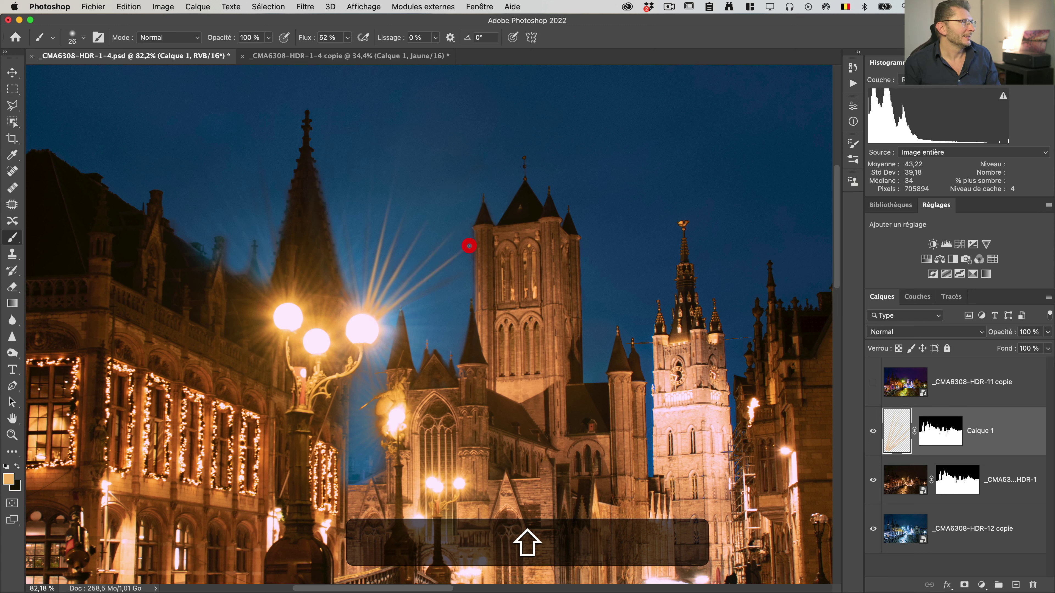
pyautogui.keyDown('shift'); pyautogui.click(376, 318); pyautogui.keyUp('shift')
pyautogui.keyDown('shift'); pyautogui.click(467, 272); pyautogui.keyUp('shift')
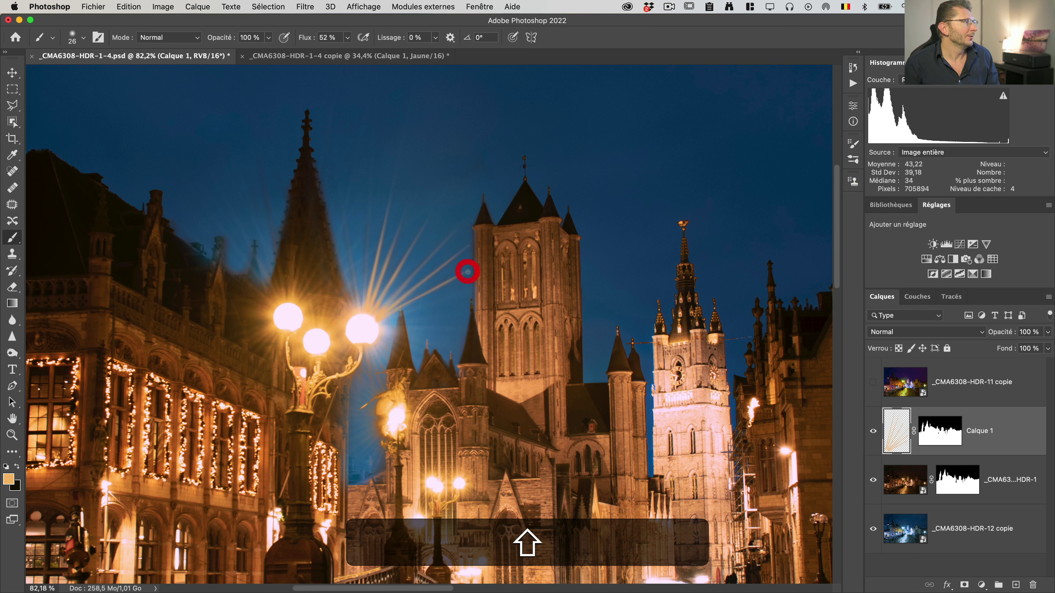
pyautogui.keyDown('shift'); pyautogui.click(362, 312); pyautogui.keyUp('shift')
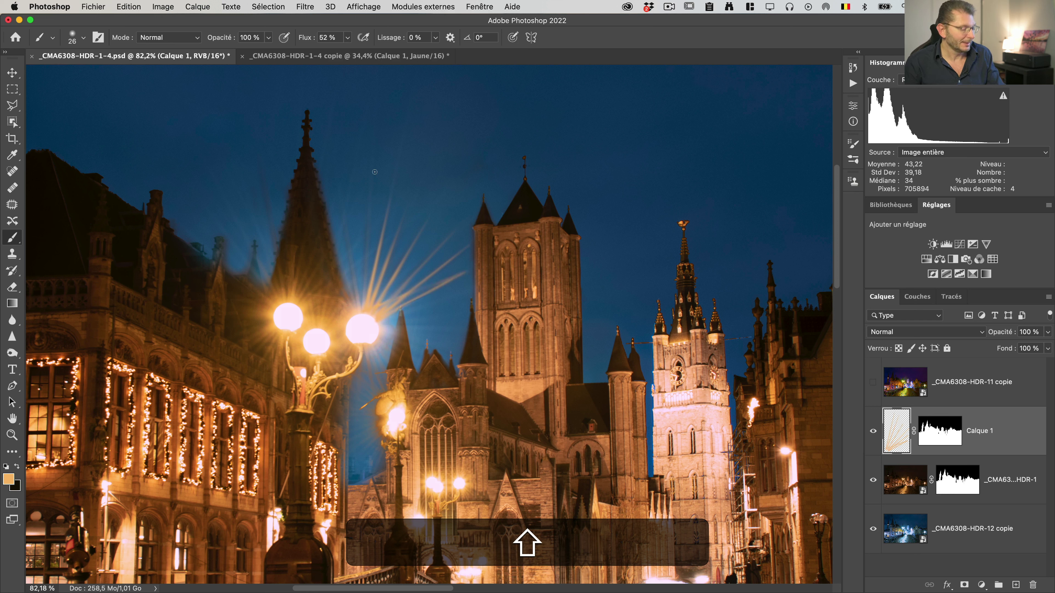
# - Undo the last stroke and paint a separate orange ray leaning up and to the left from the right lamp
pyautogui.press('cmd+shift+z')
pyautogui.press('cmd+z')
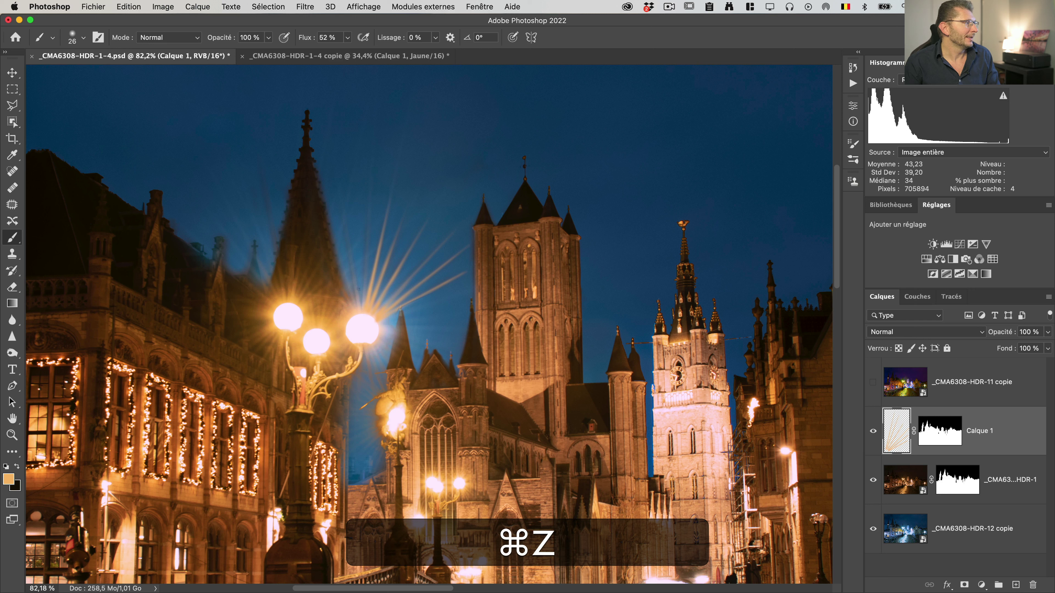
pyautogui.click(357, 309)
pyautogui.keyDown('shift'); pyautogui.click(339, 173); pyautogui.keyUp('shift')
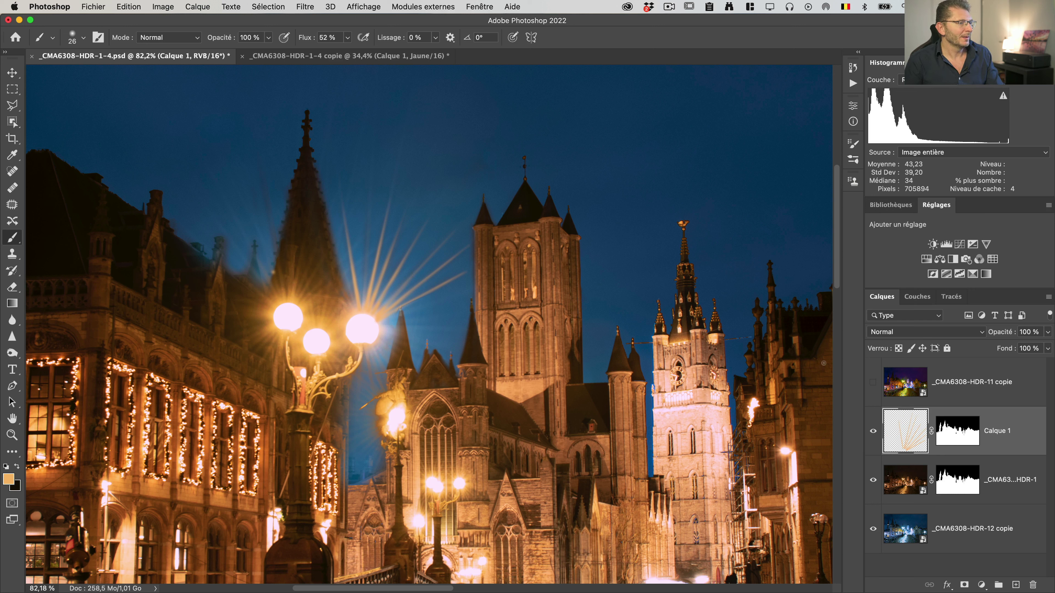
# - Apply the Minimum filter to Calque 1's layer mask with a 111,9 pixel radius, preserving roundness (Arrondi)
pyautogui.click(963, 433)
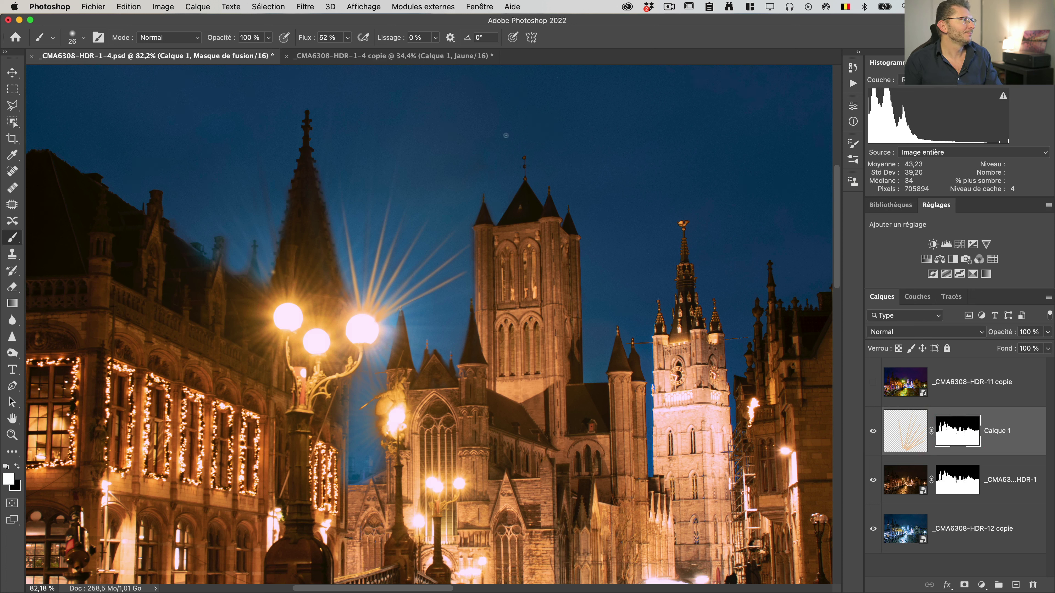
pyautogui.click(305, 7)
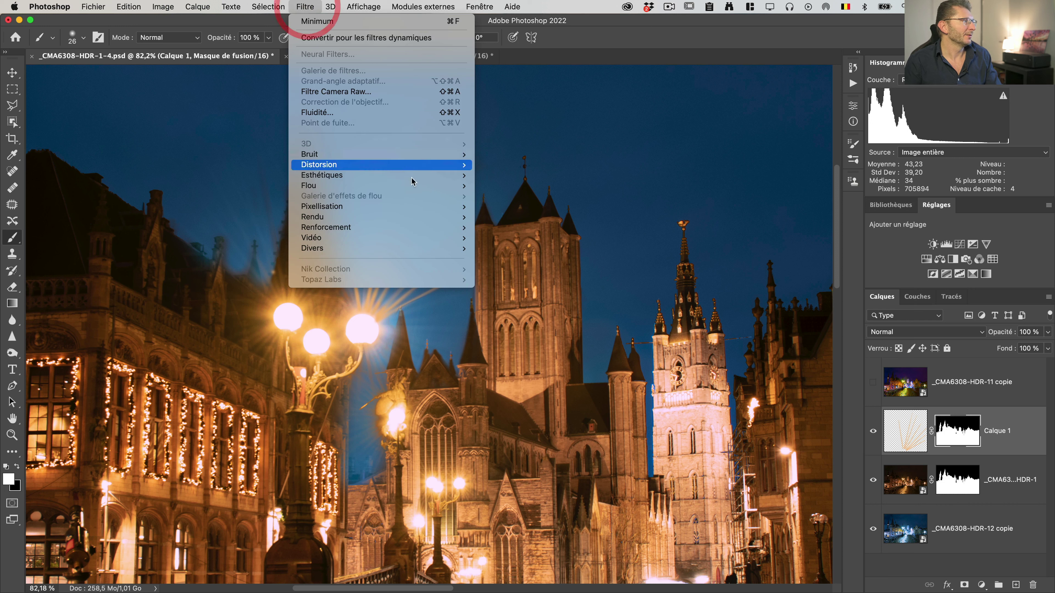
pyautogui.moveTo(421, 249)
pyautogui.click(497, 279)
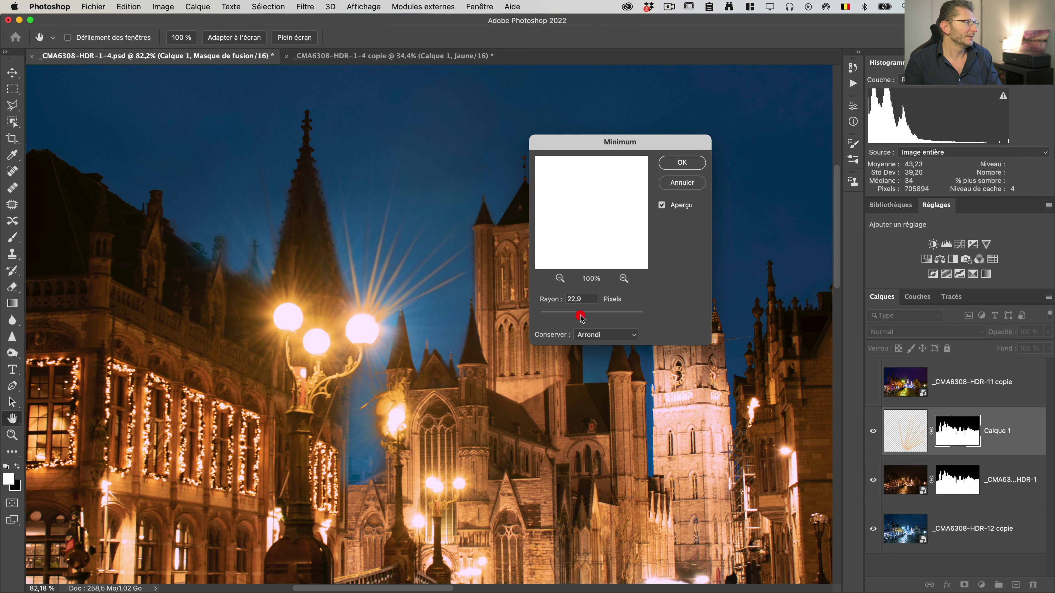
pyautogui.moveTo(582, 319); pyautogui.dragTo(600, 313)
pyautogui.click(634, 334)
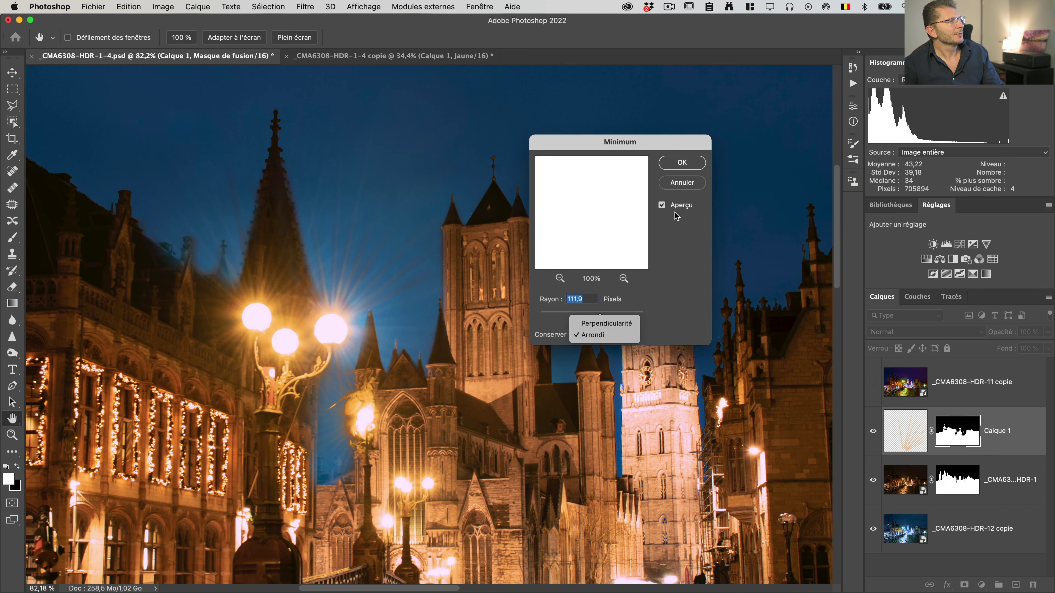
pyautogui.click(681, 162)
pyautogui.press('b')
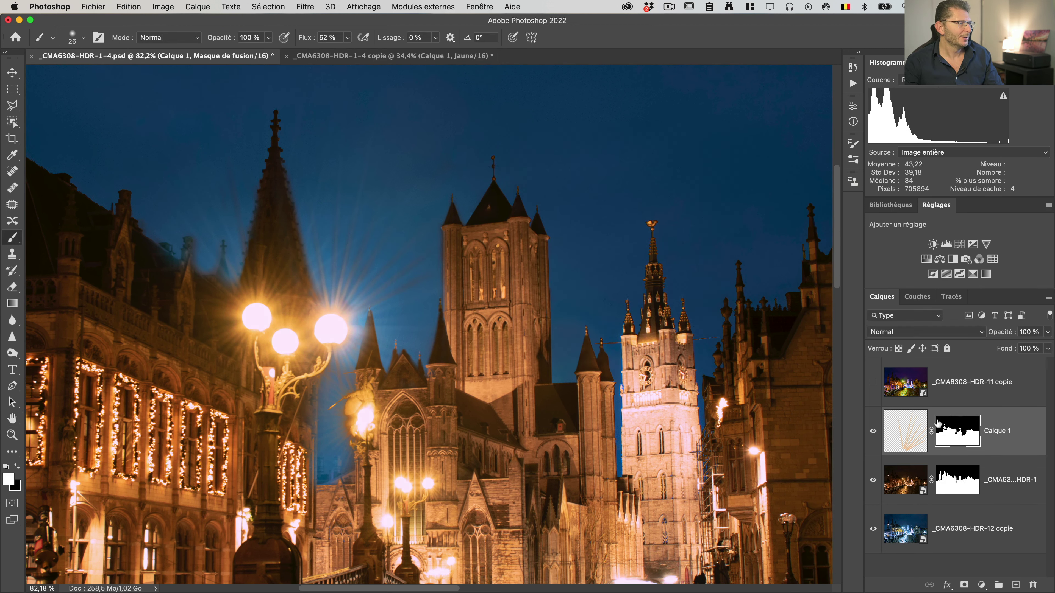
pyautogui.click(962, 480)
pyautogui.press('b')
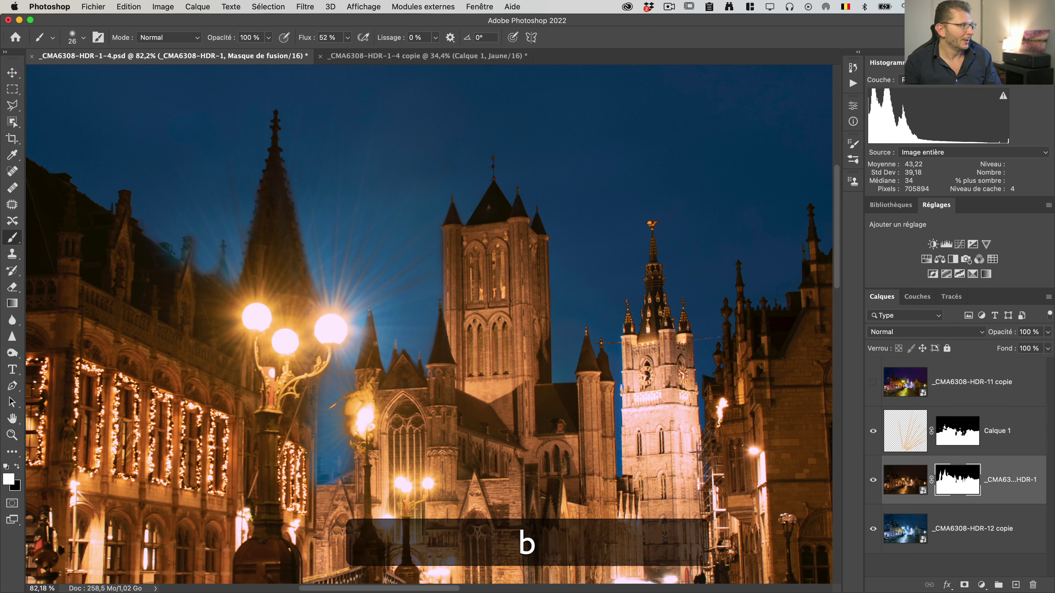
pyautogui.moveTo(325, 326); pyautogui.dragTo(312, 320)
pyautogui.keyDown('alt'); pyautogui.click(309, 324); pyautogui.keyUp('alt')
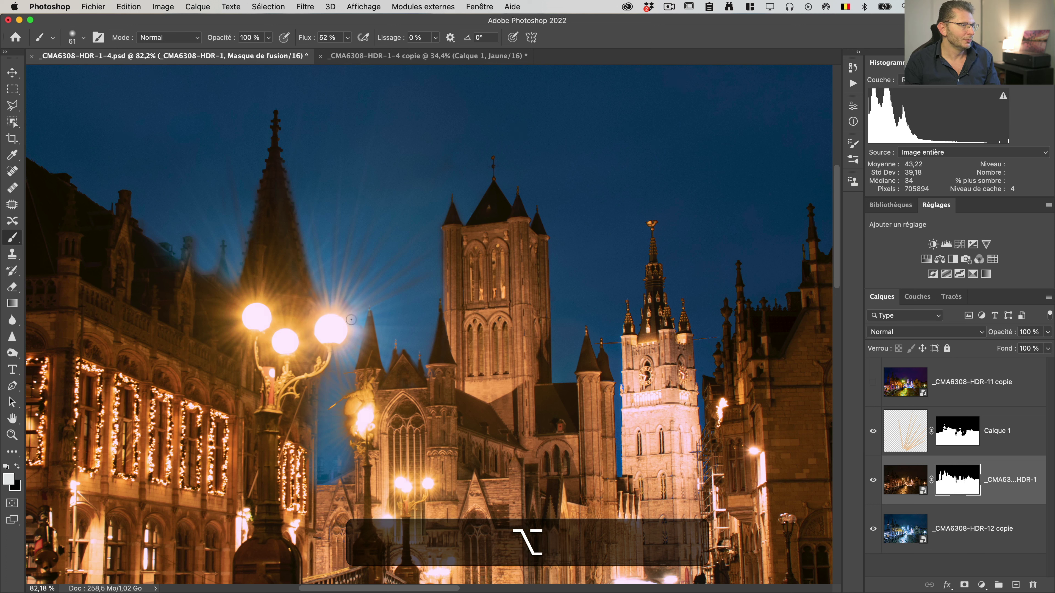
# - Add an empty layer above Calque 1 and set the brush to 78 px with a flow of 6 %
pyautogui.click(910, 435)
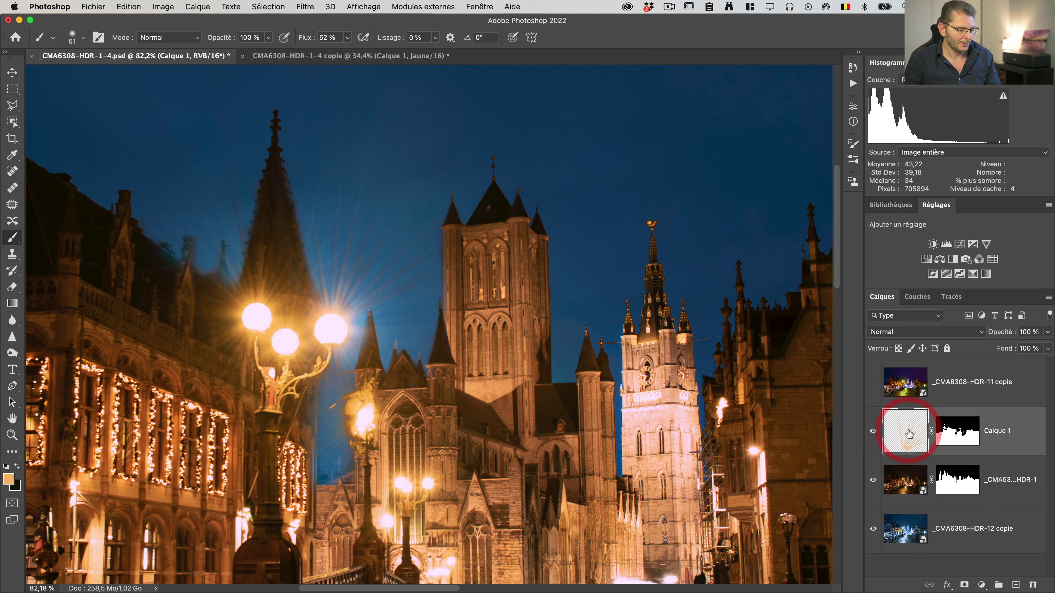
pyautogui.press('alt+shift+super+n')
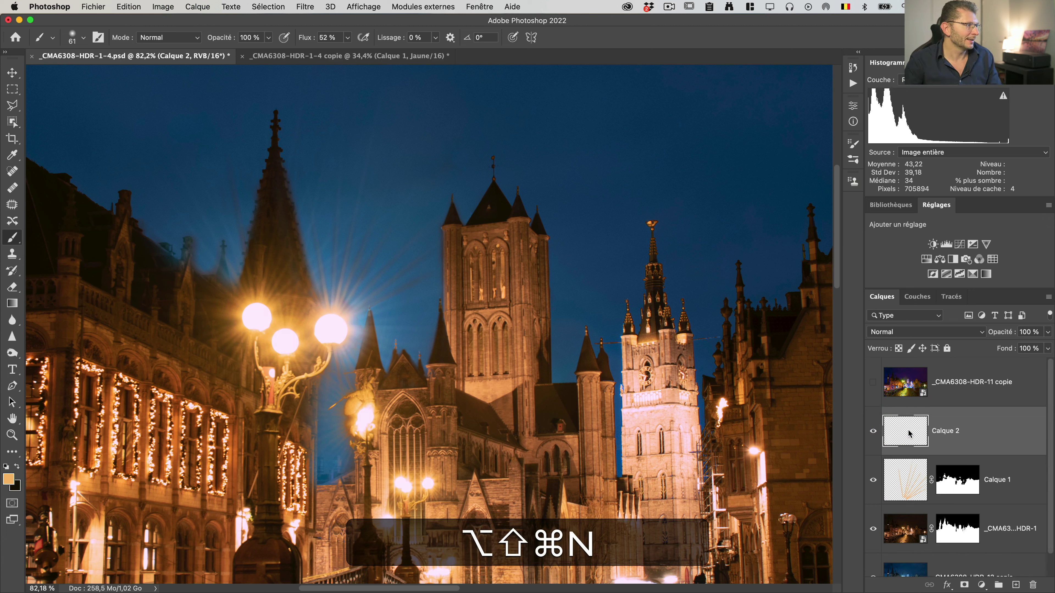
pyautogui.moveTo(351, 330); pyautogui.dragTo(350, 321)
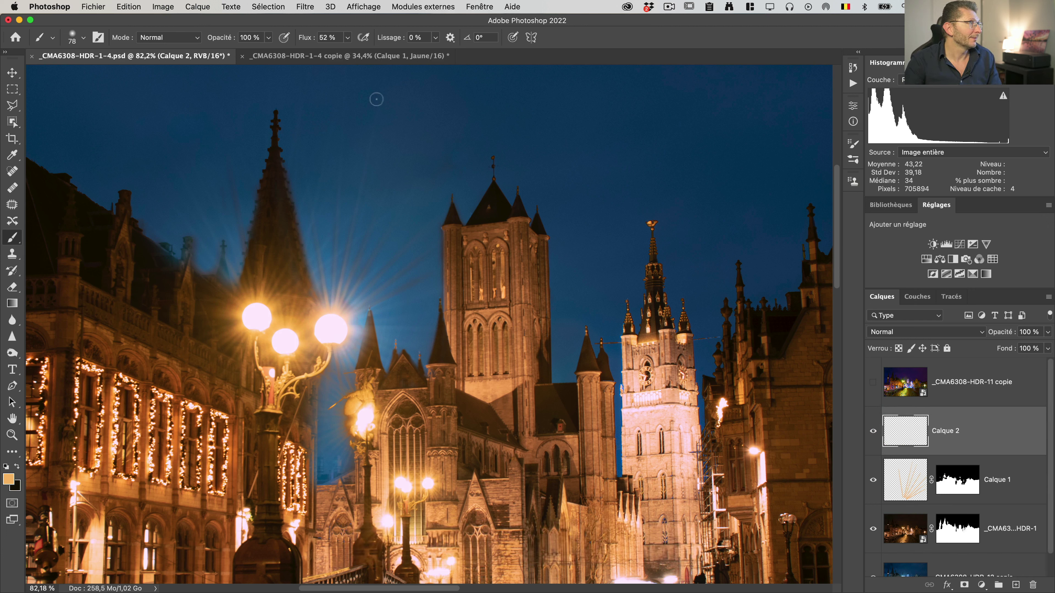
pyautogui.moveTo(308, 40); pyautogui.dragTo(292, 41)
pyautogui.click(284, 38)
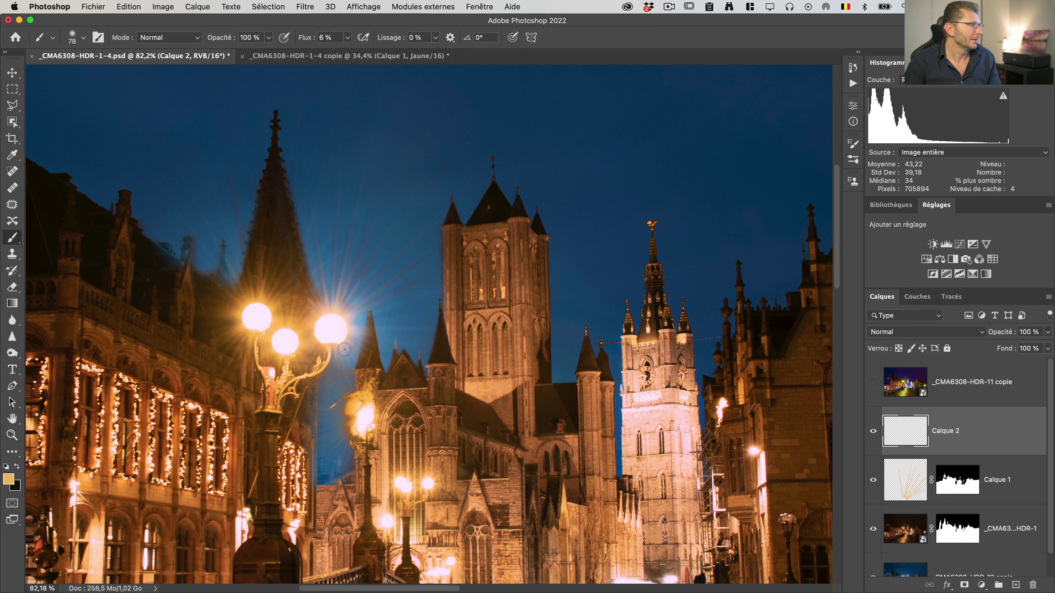
# - Paint a soft orange glow around the street lamps on Calque 2 with a 125 px brush and undo the excess last strokes
pyautogui.moveTo(344, 349)
pyautogui.mouseDown()
pyautogui.moveTo(348, 326)
pyautogui.moveTo(321, 351)
pyautogui.moveTo(350, 336)
pyautogui.moveTo(279, 338)
pyautogui.moveTo(285, 353)
pyautogui.moveTo(319, 351)
pyautogui.moveTo(339, 346)
pyautogui.moveTo(357, 327)
pyautogui.mouseUp()
pyautogui.click(353, 330)
pyautogui.click(359, 375)
pyautogui.click(339, 352)
pyautogui.click(279, 372)
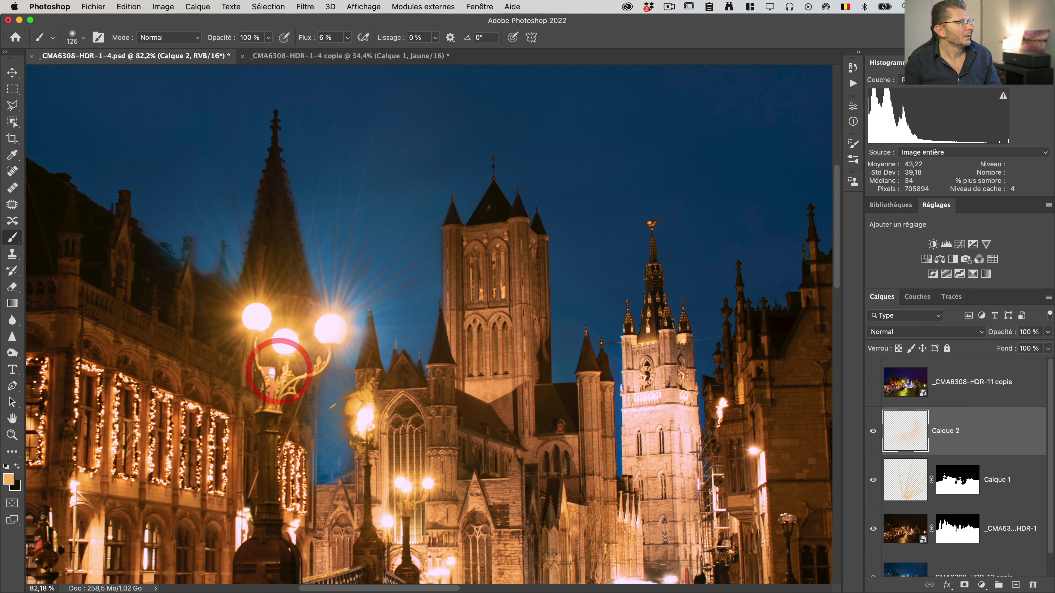
pyautogui.click(287, 361)
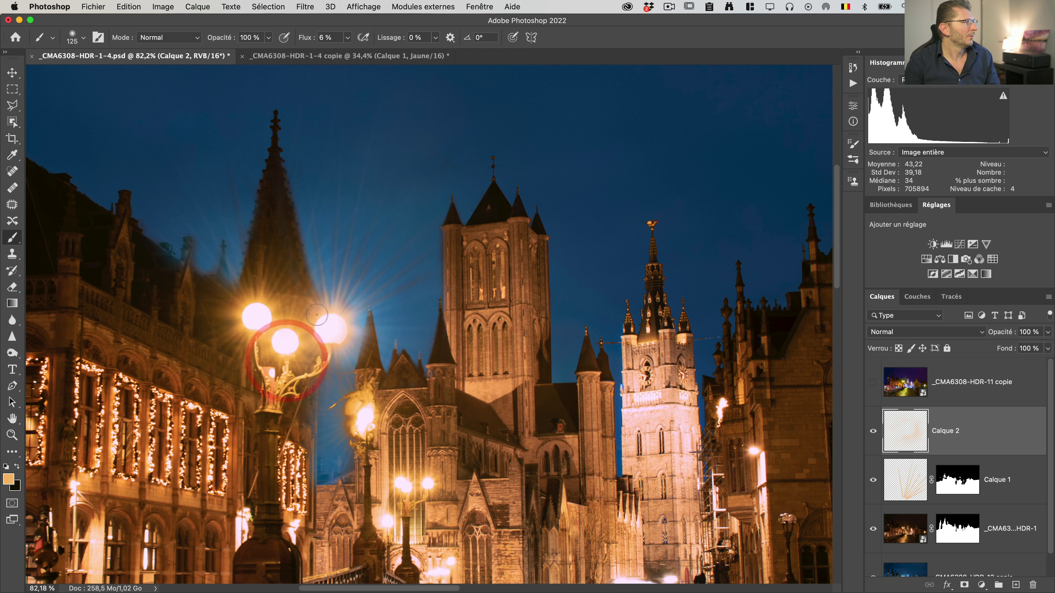
pyautogui.click(356, 370)
pyautogui.click(265, 441)
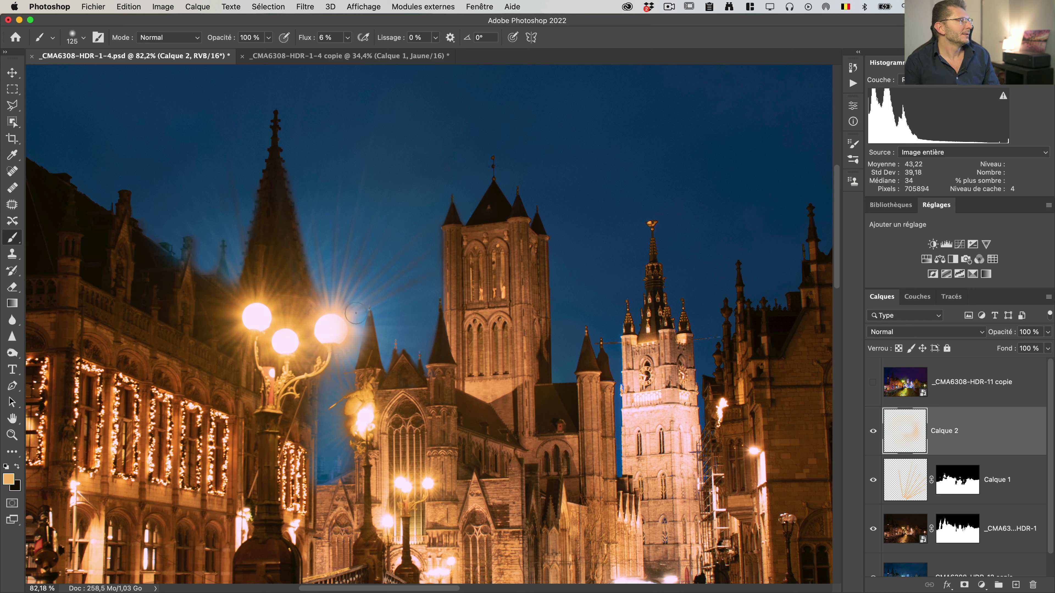
pyautogui.press('super+z')
pyautogui.press('super+z')
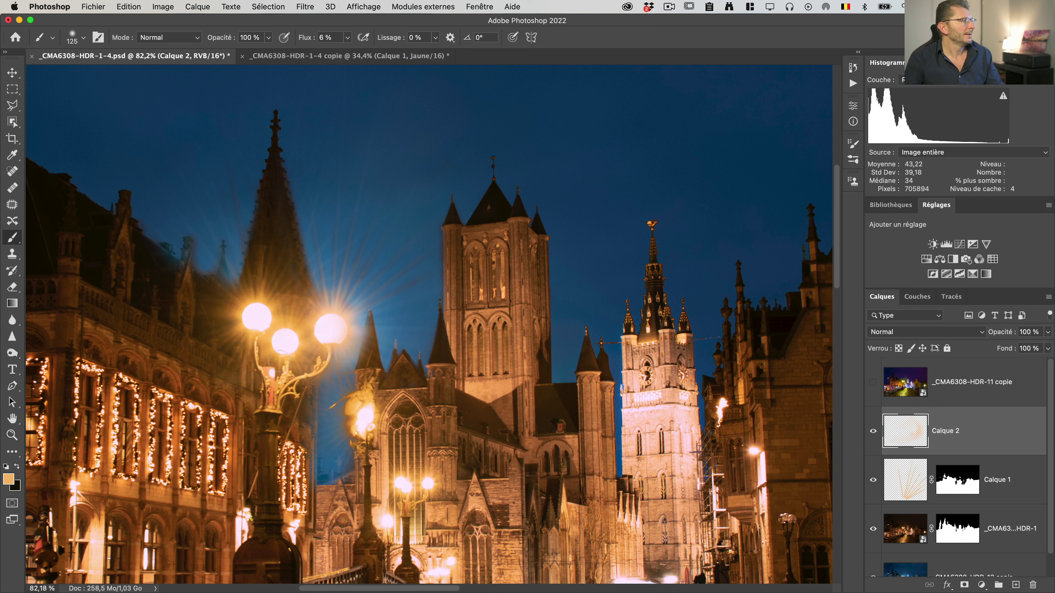
# - Limit Calque 2's blending over bright areas by splitting the underlying layer's white slider to 219 / 248 in its layer style
pyautogui.doubleClick(992, 429)
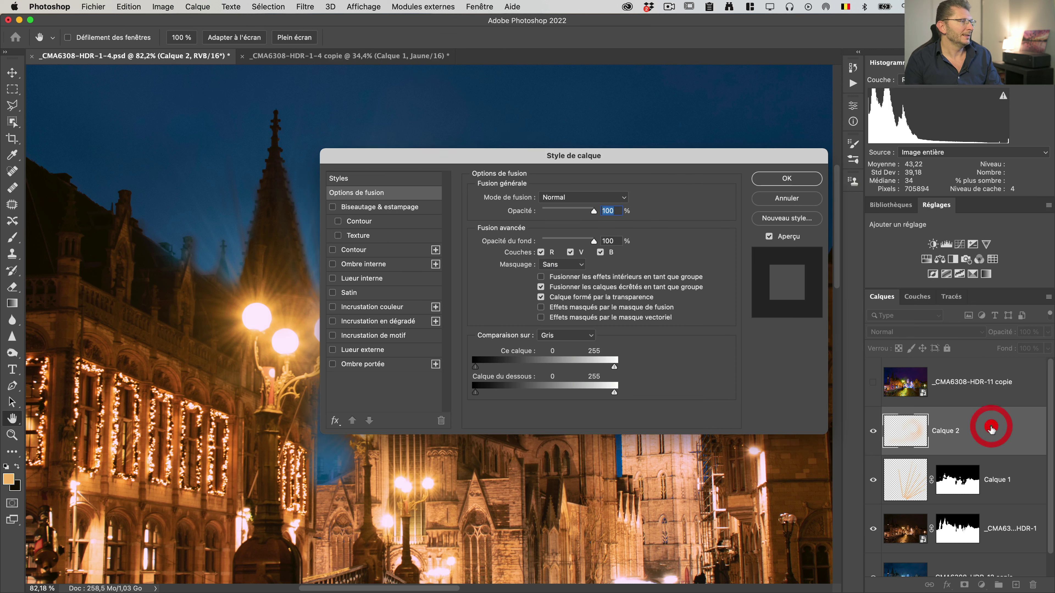
pyautogui.moveTo(534, 163); pyautogui.dragTo(660, 153)
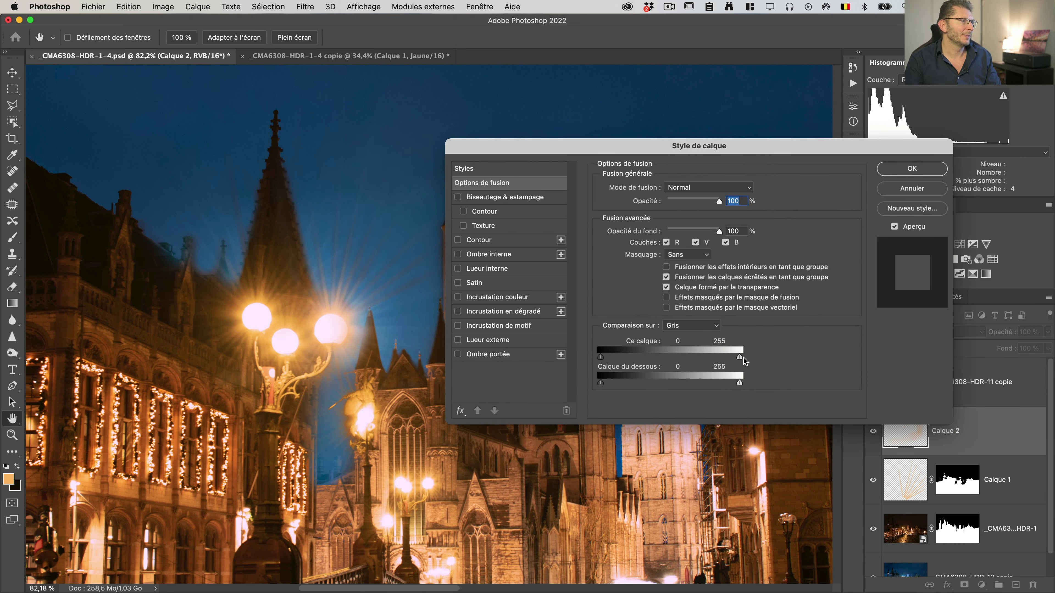
pyautogui.moveTo(740, 382)
pyautogui.mouseDown()
pyautogui.moveTo(719, 385)
pyautogui.moveTo(734, 384)
pyautogui.mouseUp()
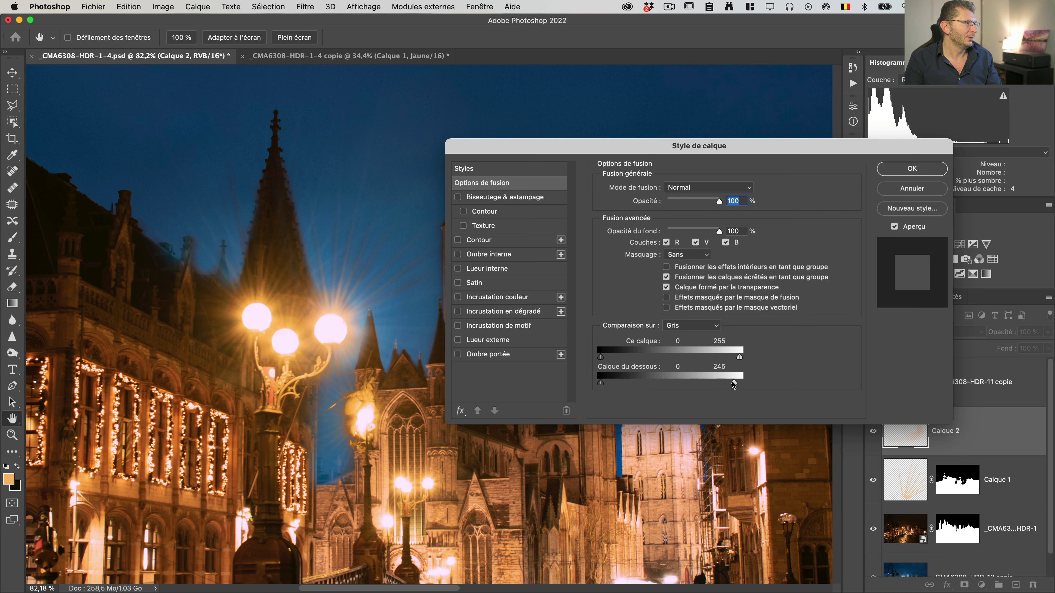
pyautogui.moveTo(729, 387); pyautogui.dragTo(719, 386)
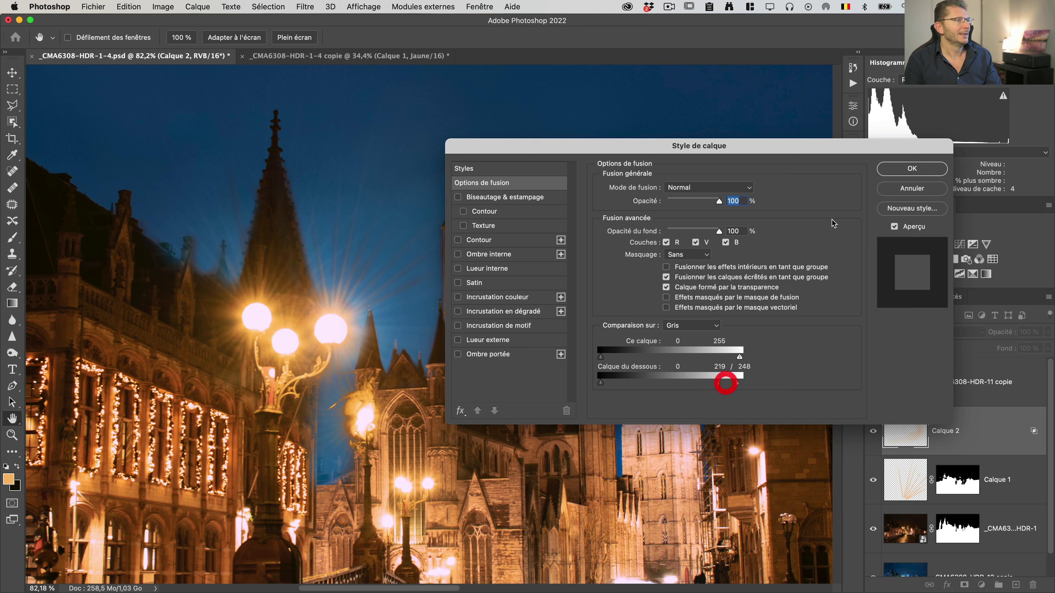
pyautogui.click(889, 169)
# - Outline the blue-tinted roof and chimneys beside the church with the polygonal lasso, fill the area light on the warm exposure's mask, and deselect
pyautogui.press('super+0')
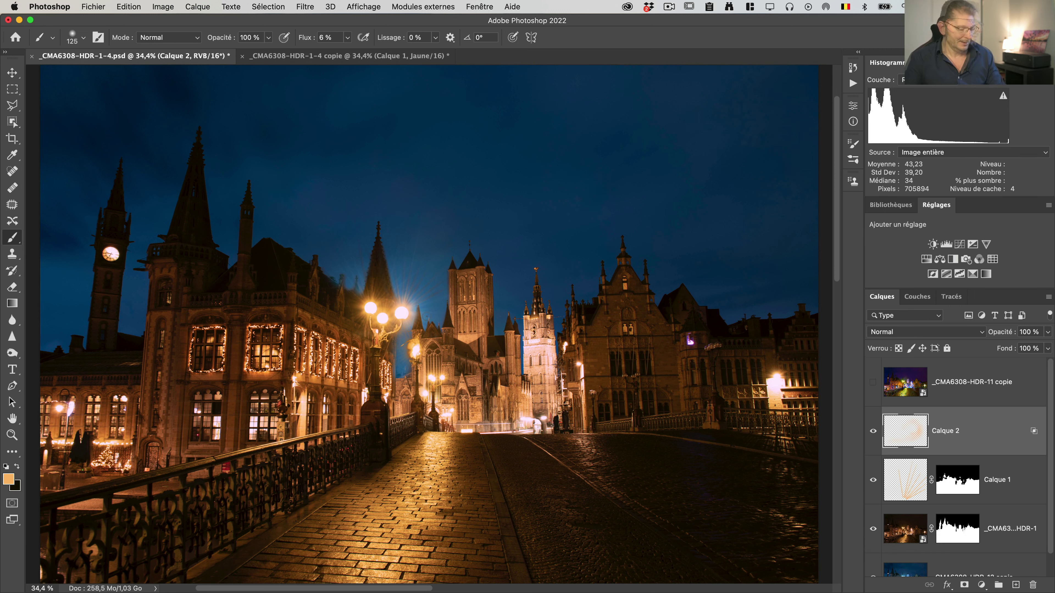
pyautogui.press('z')
pyautogui.moveTo(399, 376); pyautogui.dragTo(471, 365)
pyautogui.press('l')
pyautogui.click(397, 324)
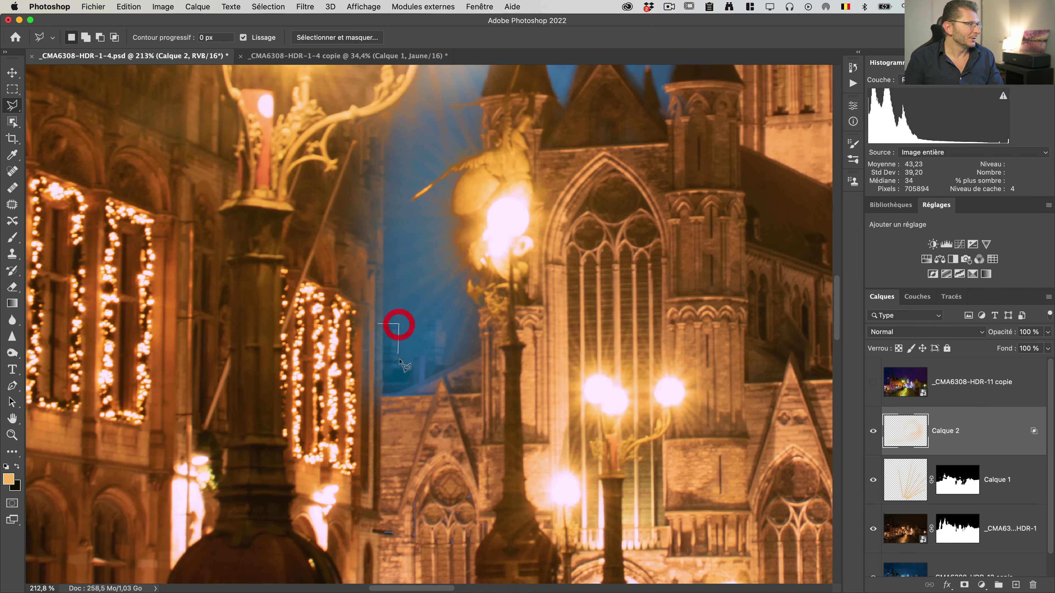
pyautogui.click(399, 365)
pyautogui.click(428, 344)
pyautogui.click(428, 319)
pyautogui.click(439, 319)
pyautogui.click(445, 330)
pyautogui.click(444, 360)
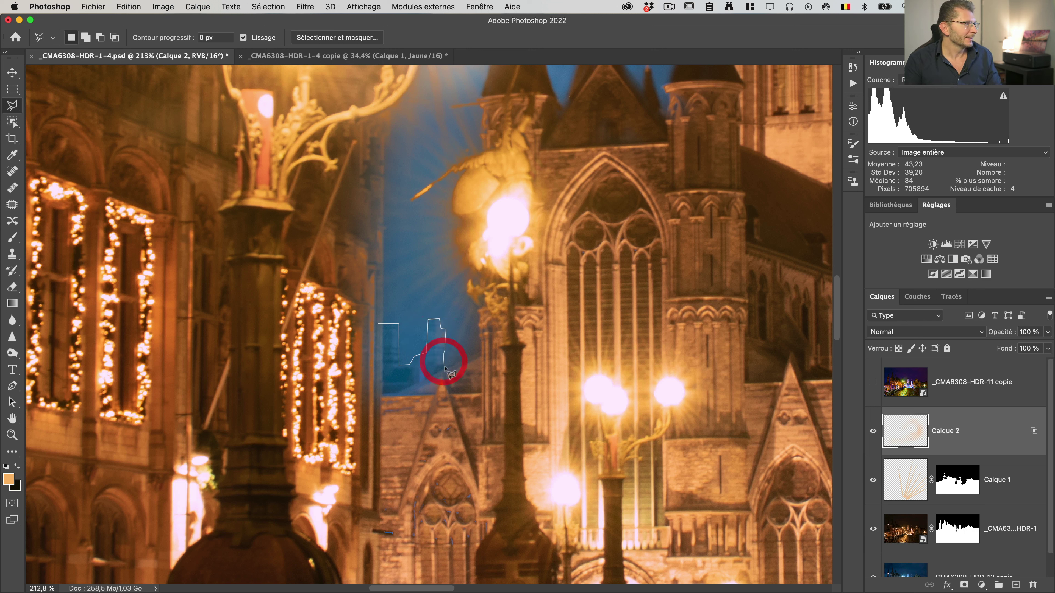
pyautogui.click(485, 351)
pyautogui.click(496, 418)
pyautogui.click(393, 437)
pyautogui.click(362, 398)
pyautogui.click(378, 325)
pyautogui.click(962, 530)
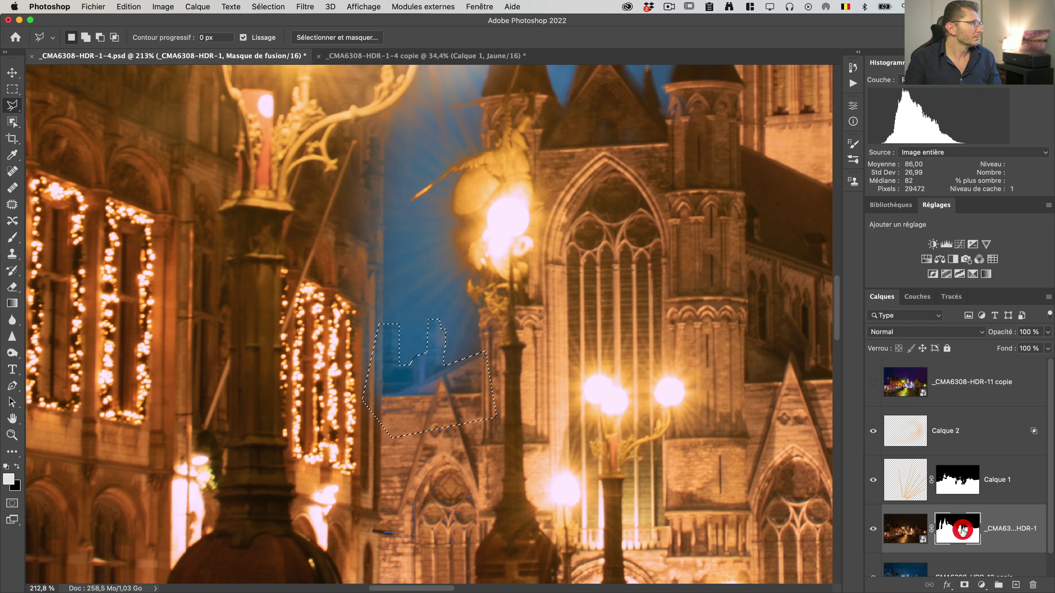
pyautogui.hotkey('alt', 'BackSpace')
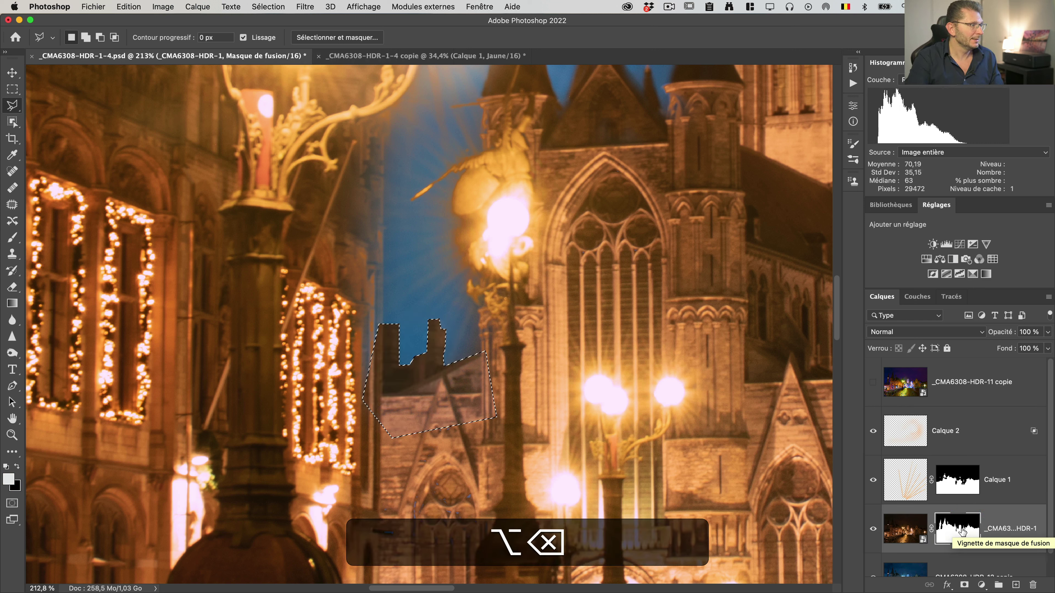
pyautogui.press('super+d')
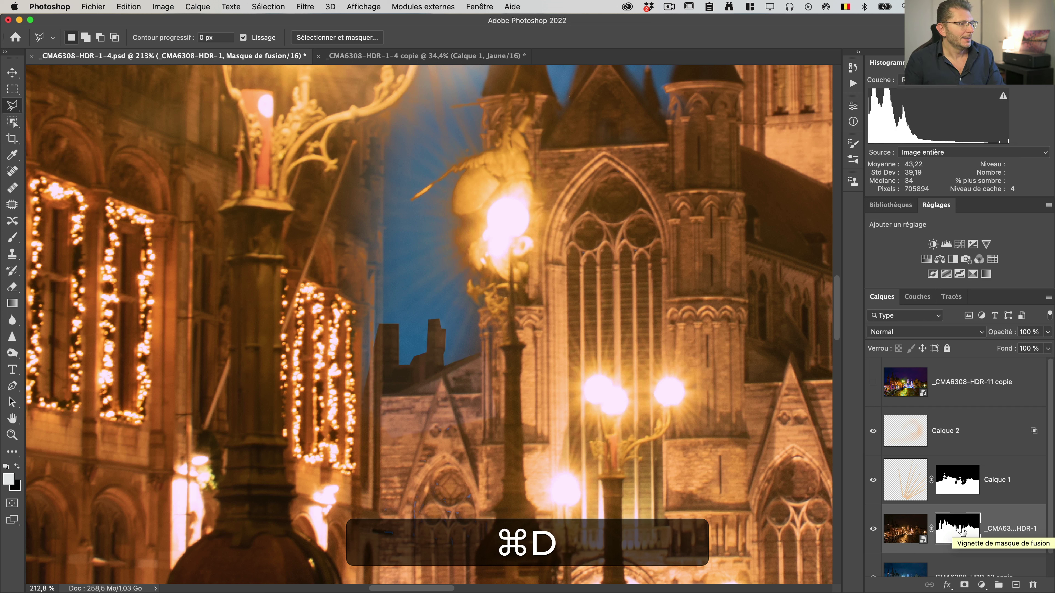
# - Feather the warm exposure's layer mask by 1.5 px
pyautogui.doubleClick(954, 530)
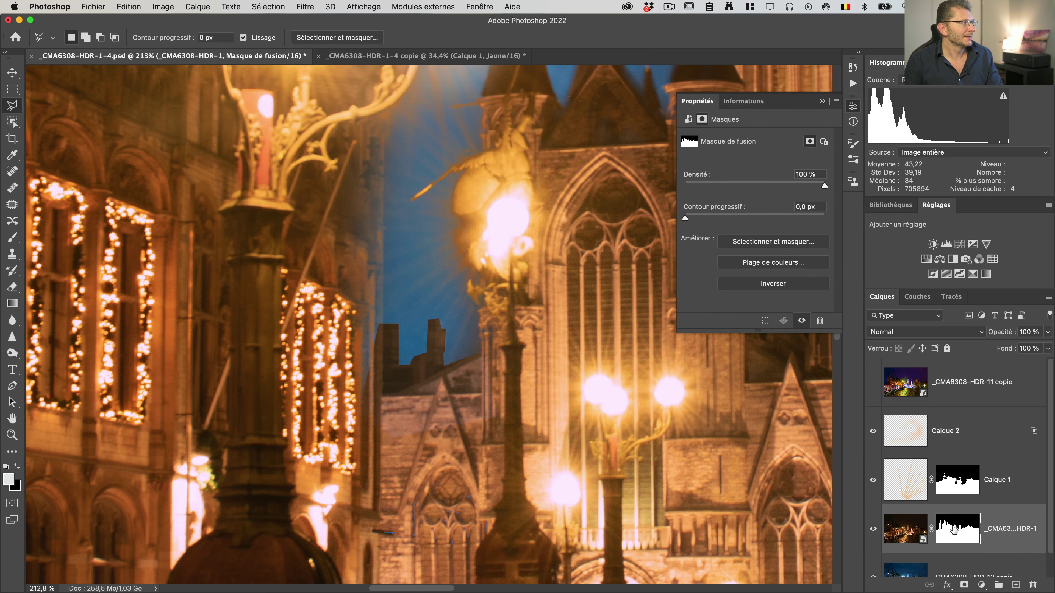
pyautogui.moveTo(686, 218); pyautogui.dragTo(696, 217)
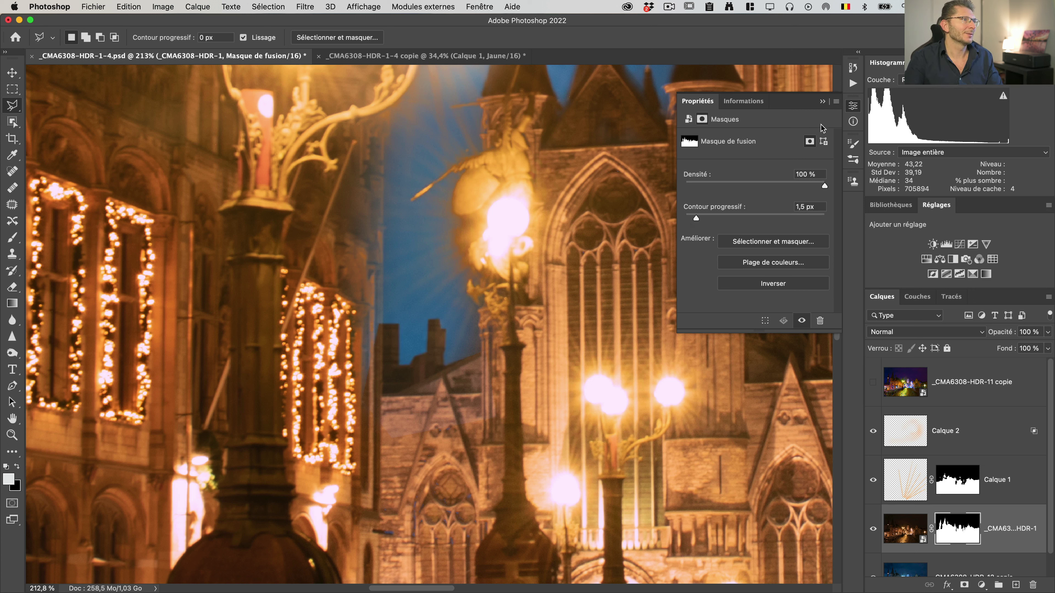
pyautogui.click(822, 101)
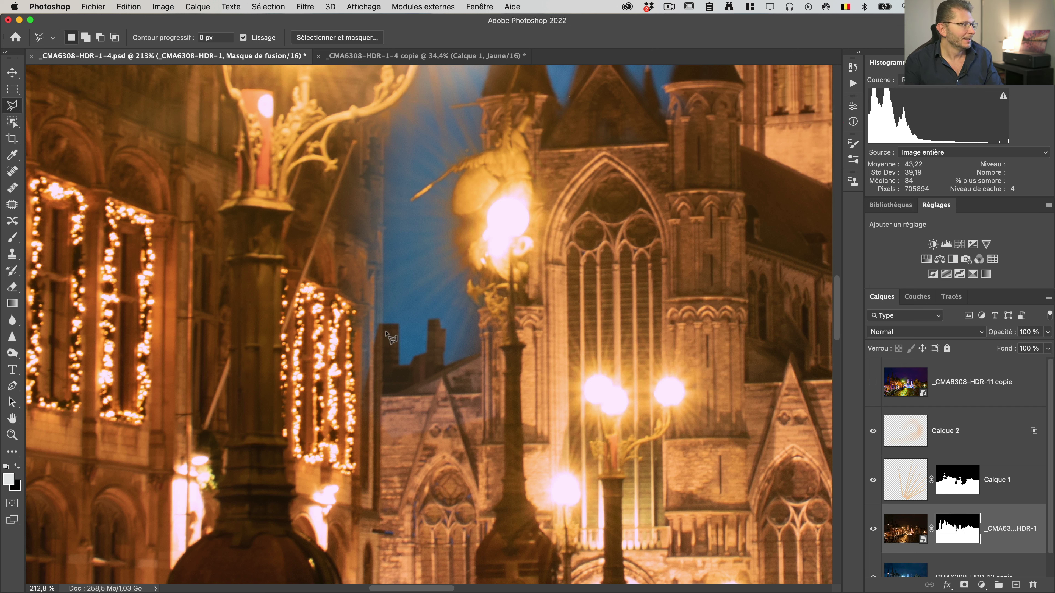
# - Brush light lightly onto the warm exposure's mask along the facade edge beside the chimneys, using a 56 px brush at 6 % flow
pyautogui.press('b')
pyautogui.moveTo(363, 350)
pyautogui.mouseDown()
pyautogui.moveTo(323, 348)
pyautogui.moveTo(370, 341)
pyautogui.mouseUp()
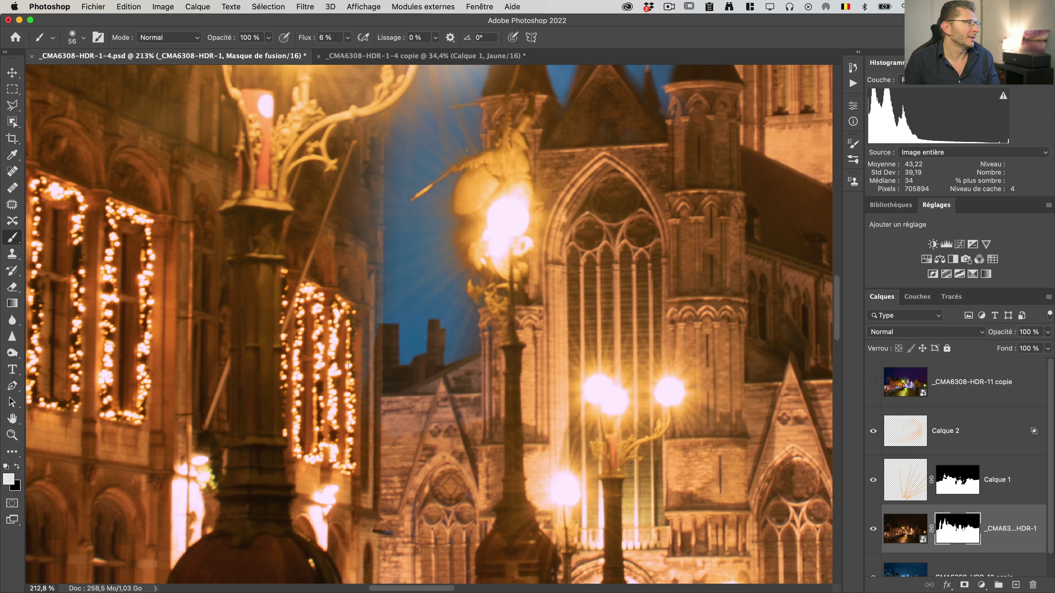
pyautogui.moveTo(376, 360)
pyautogui.mouseDown()
pyautogui.moveTo(365, 229)
pyautogui.moveTo(376, 341)
pyautogui.mouseUp()
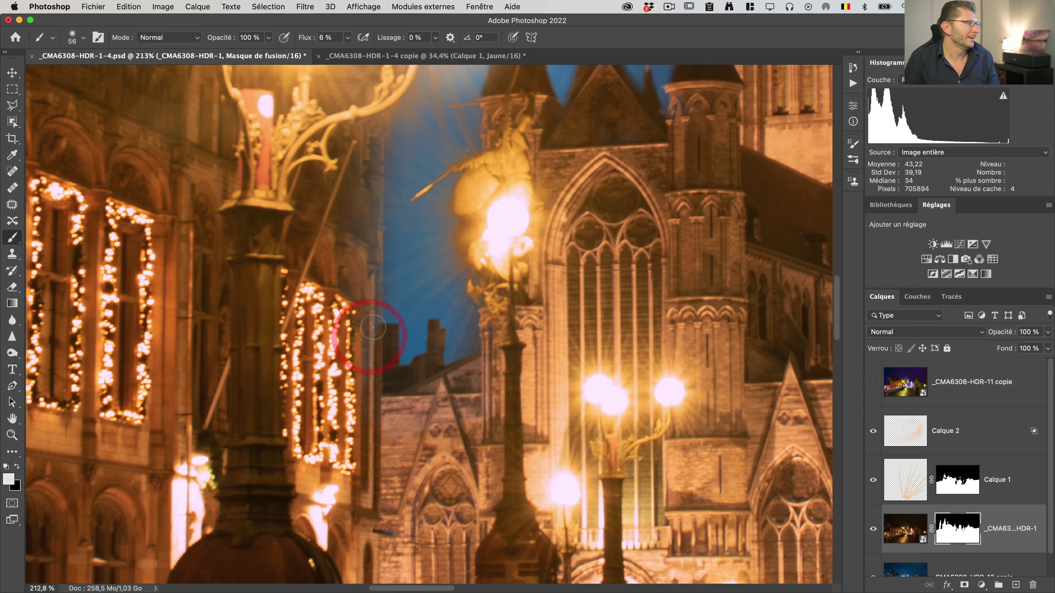
# - Examine the mask transition along the whole skyline, from the church tower and belfry to the gabled roofs, and return to the full image
pyautogui.press('space')
pyautogui.moveTo(768, 189)
pyautogui.mouseDown()
pyautogui.moveTo(674, 188)
pyautogui.moveTo(485, 438)
pyautogui.mouseUp()
pyautogui.moveTo(511, 267); pyautogui.dragTo(478, 419)
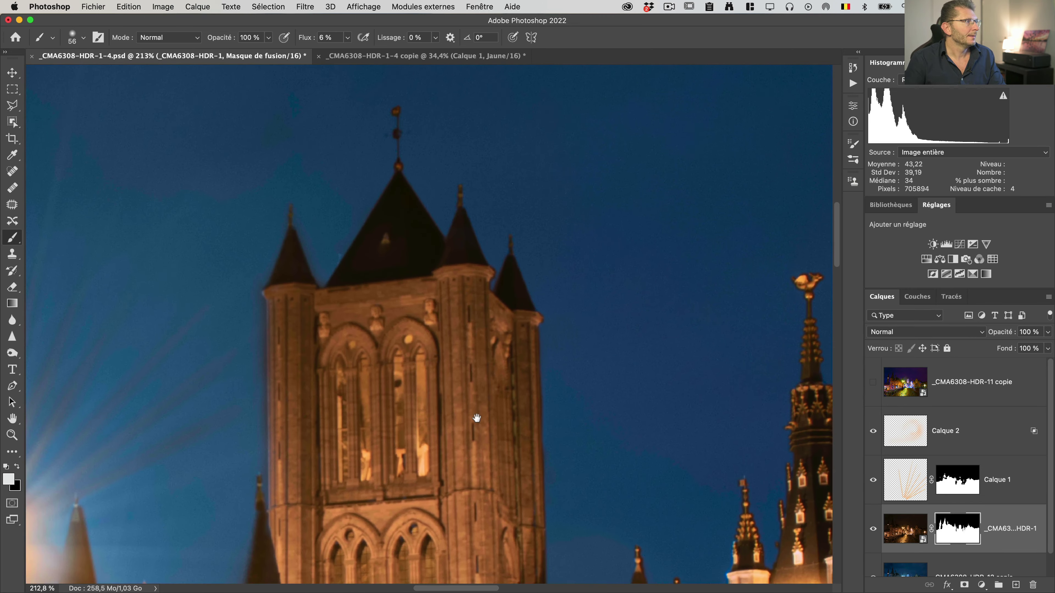
pyautogui.moveTo(494, 333); pyautogui.dragTo(259, 289)
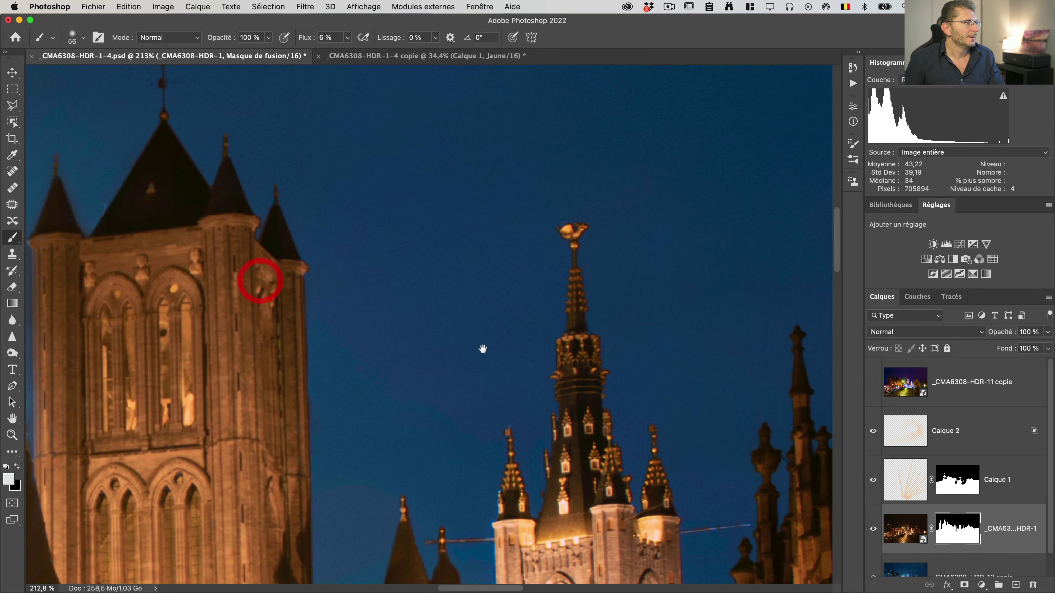
pyautogui.moveTo(482, 353); pyautogui.dragTo(179, 203)
pyautogui.moveTo(467, 199); pyautogui.dragTo(238, 384)
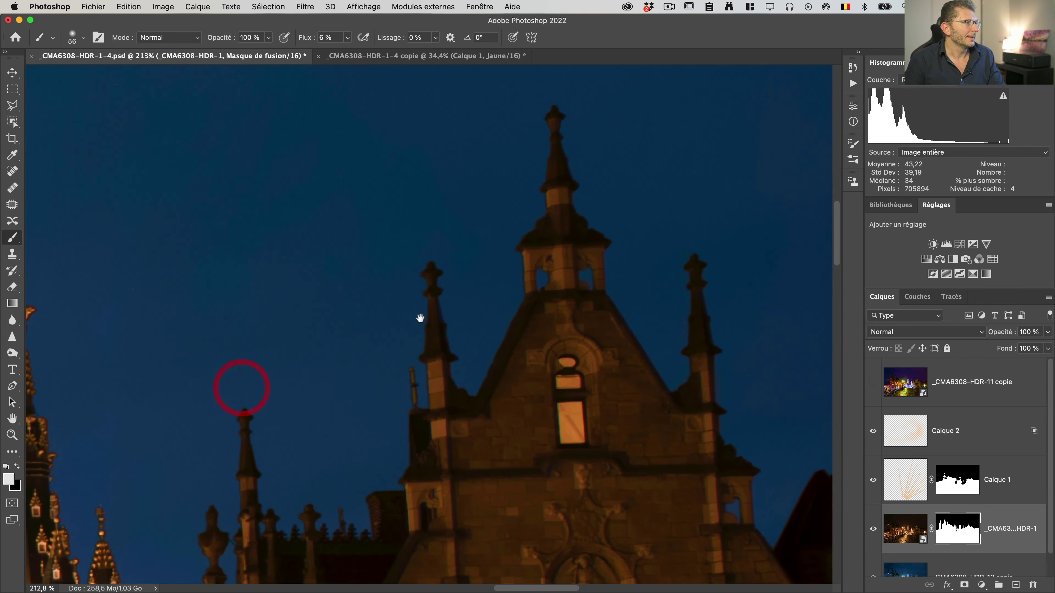
pyautogui.moveTo(419, 318); pyautogui.dragTo(80, 217)
pyautogui.moveTo(348, 327); pyautogui.dragTo(129, 176)
pyautogui.moveTo(194, 259); pyautogui.dragTo(158, 266)
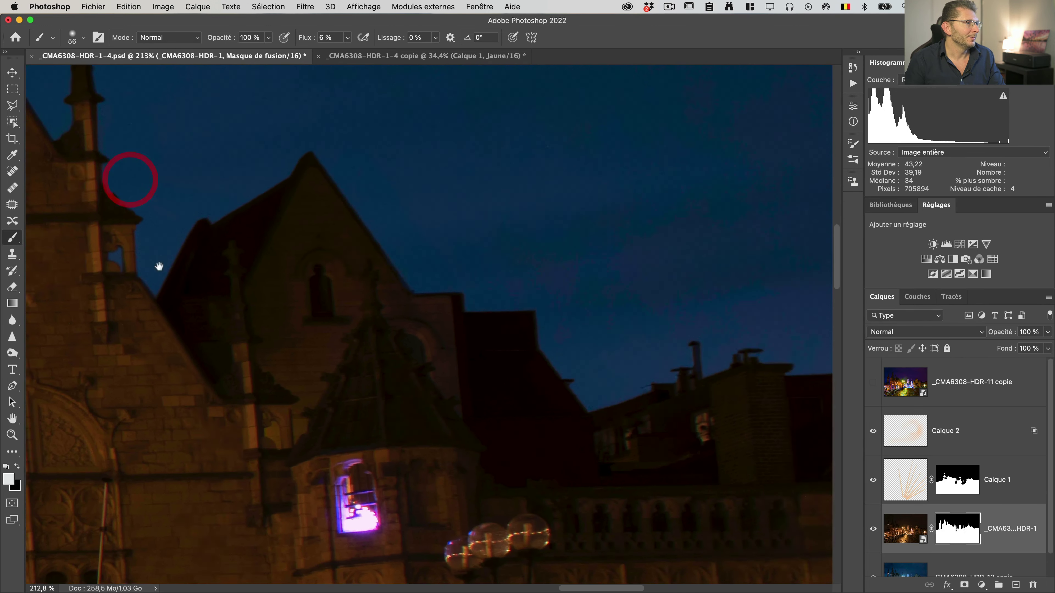
pyautogui.moveTo(240, 262); pyautogui.dragTo(14, 282)
pyautogui.moveTo(124, 291); pyautogui.dragTo(581, 270)
pyautogui.moveTo(42, 249); pyautogui.dragTo(217, 247)
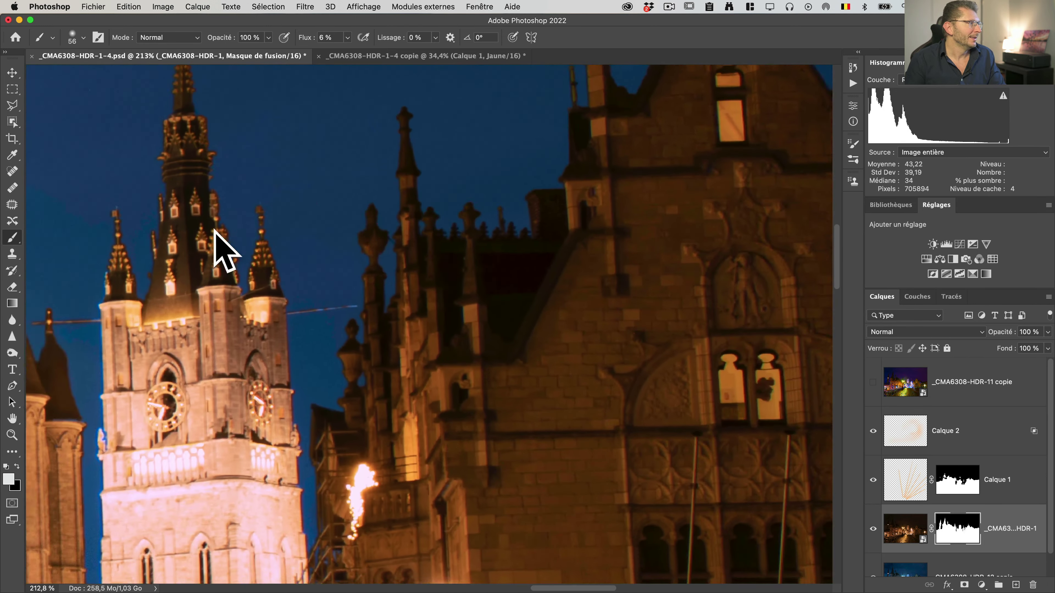
pyautogui.press('super+0')
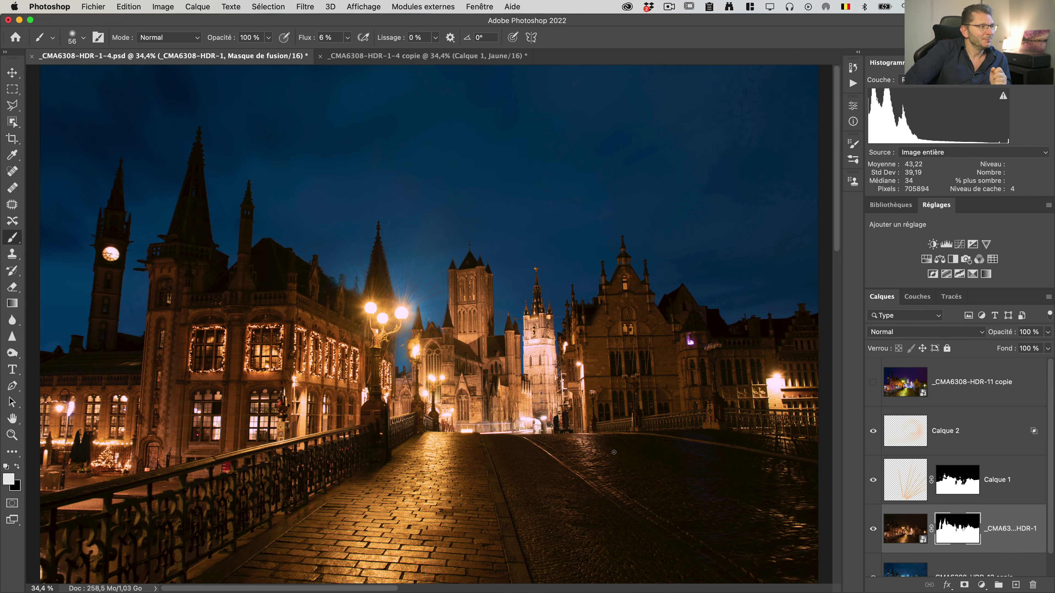
# - Show the _CMA6308-HDR-11 copie layer to compare it with the blend, hide it again, and review the layer stack
pyautogui.scroll(-2, 905, 545)
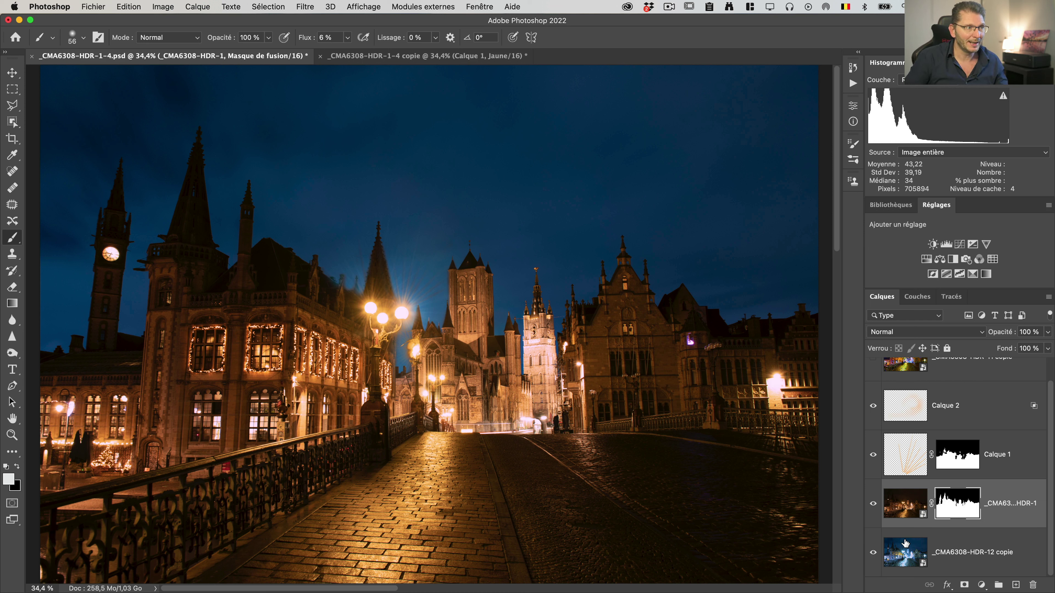
pyautogui.scroll(2, 935, 380)
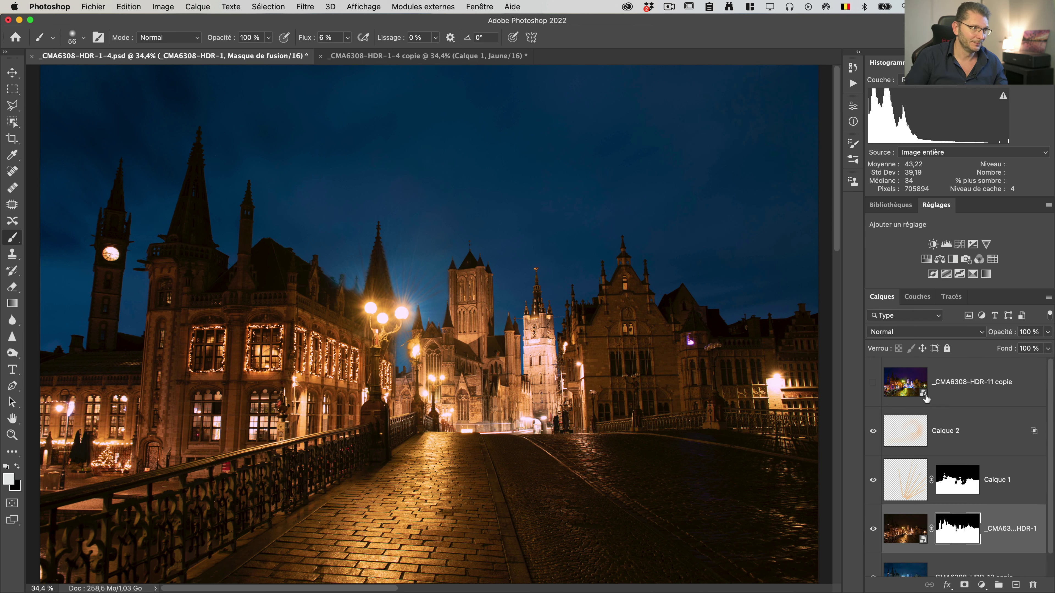
pyautogui.click(872, 382)
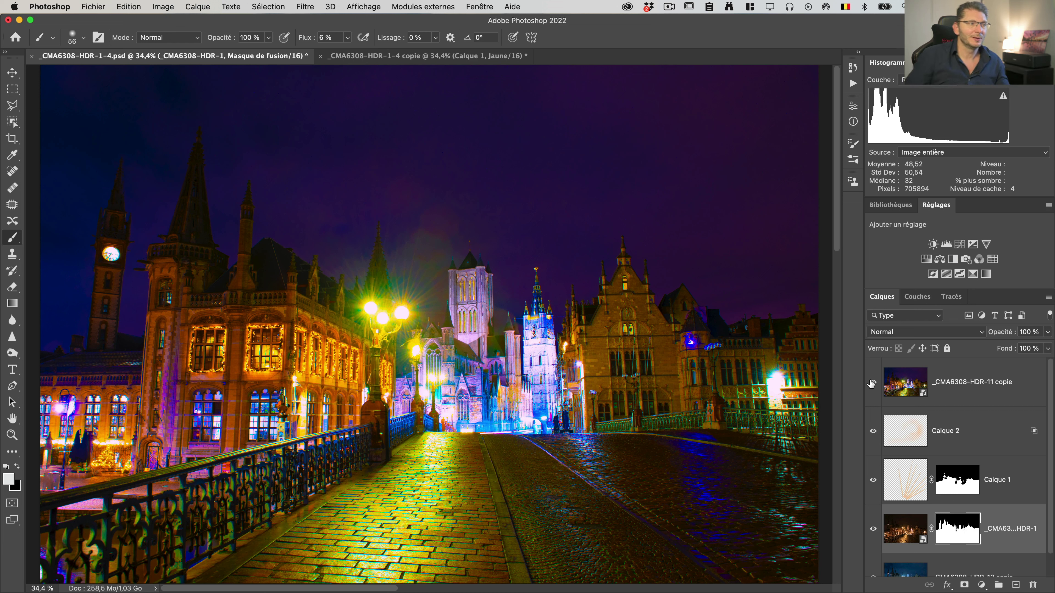
pyautogui.click(917, 296)
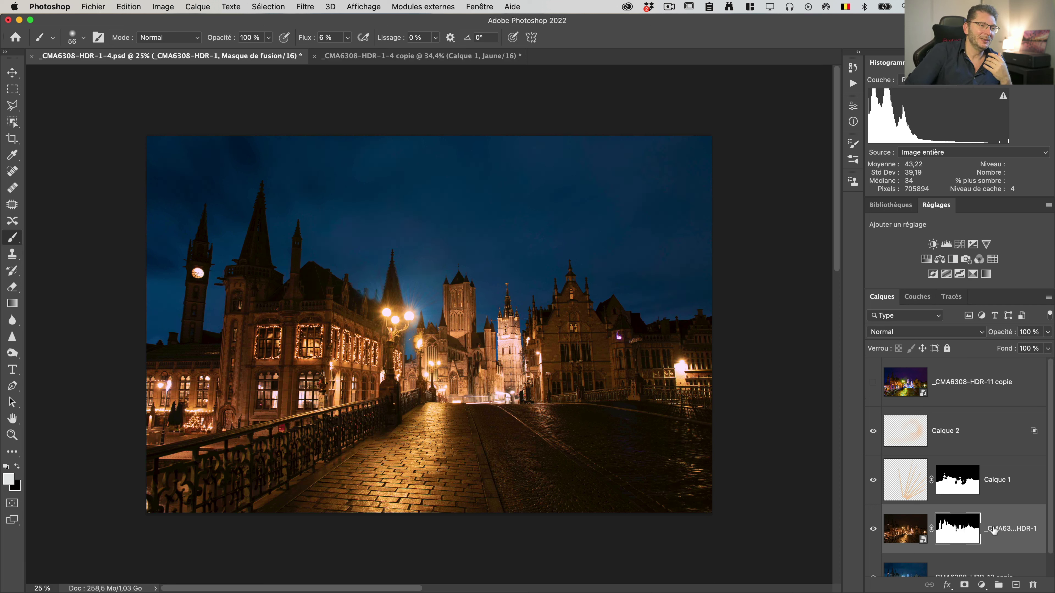
pyautogui.scroll(-1, 994, 530)
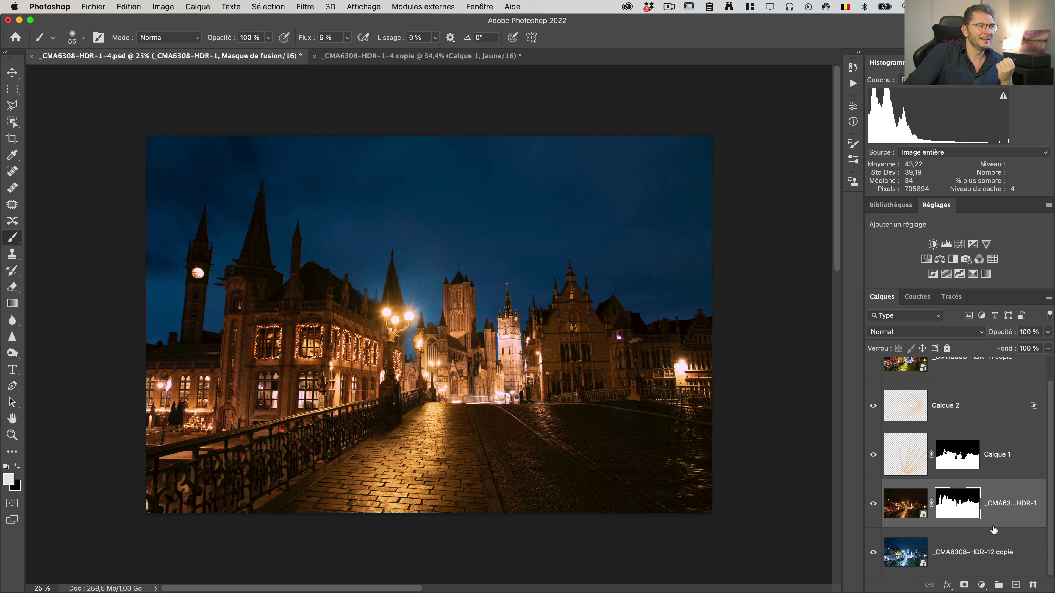